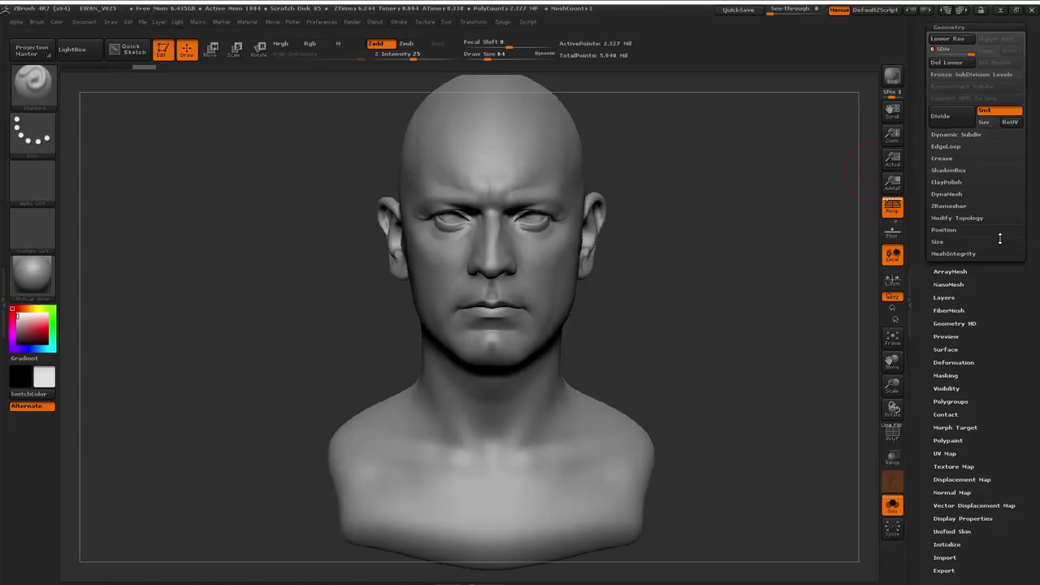
- Switch the head sculpt to a low subdivision level and delete all subdivision levels below it
key("shift+d")
key("d")
left_click_drag(967, 50, 957, 50)
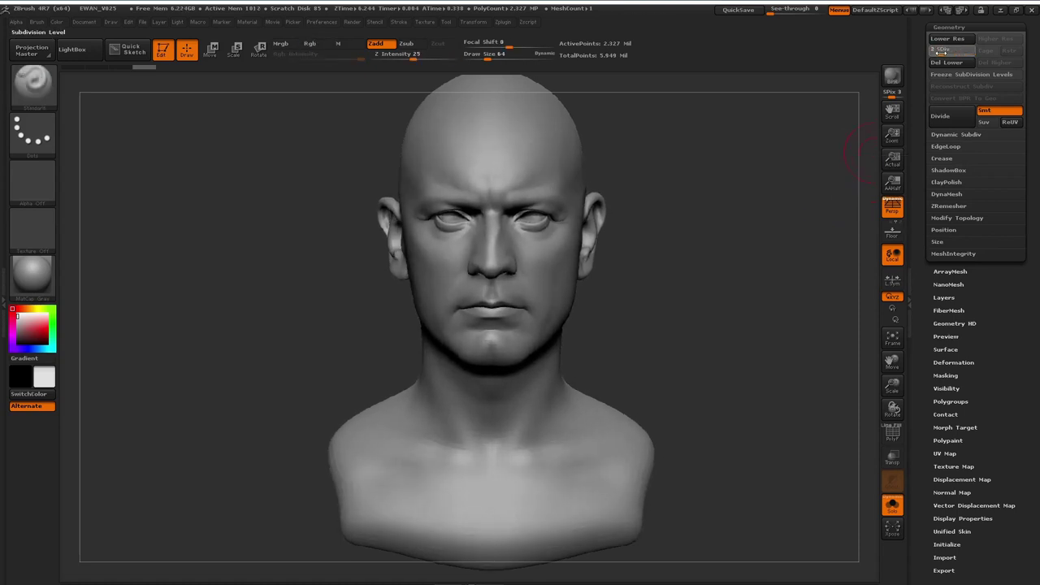
left_click(932, 51)
left_click_drag(934, 50, 939, 50)
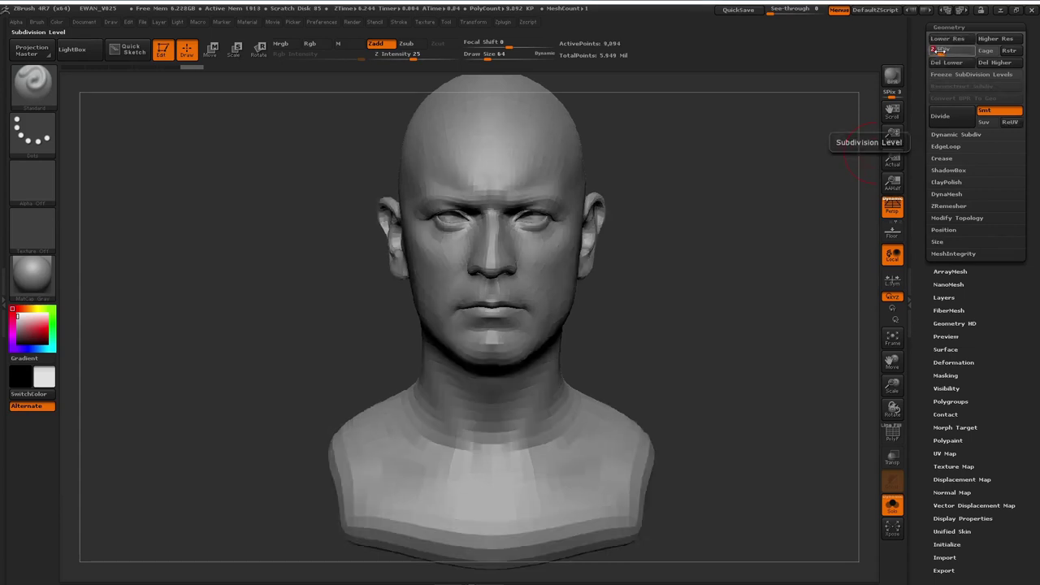
left_click(946, 63)
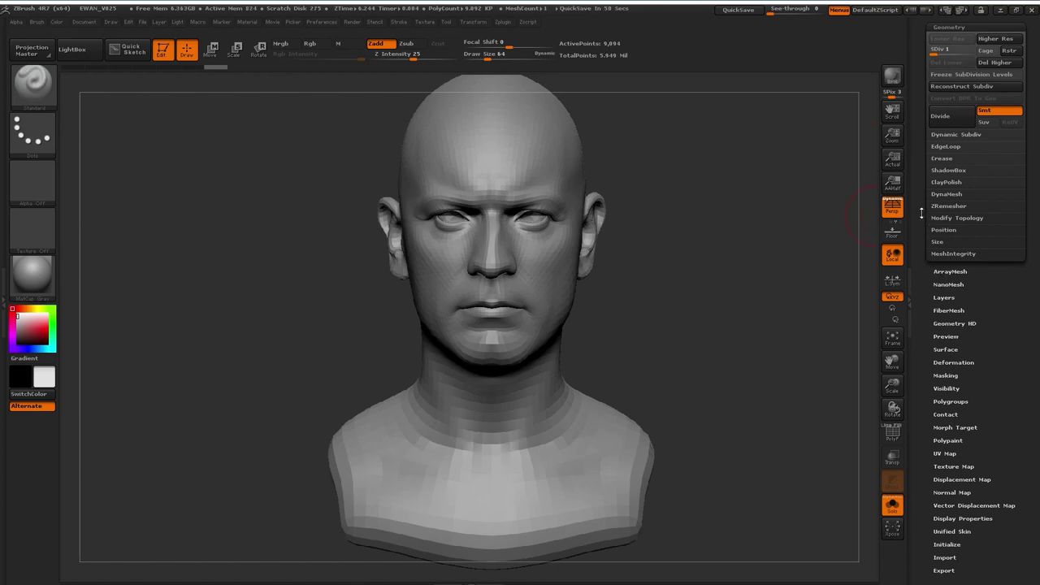
- Turn off the Grp option in the export settings, and open and close the mesh export dialog
scroll(931, 469, "down", 3)
left_click(936, 425)
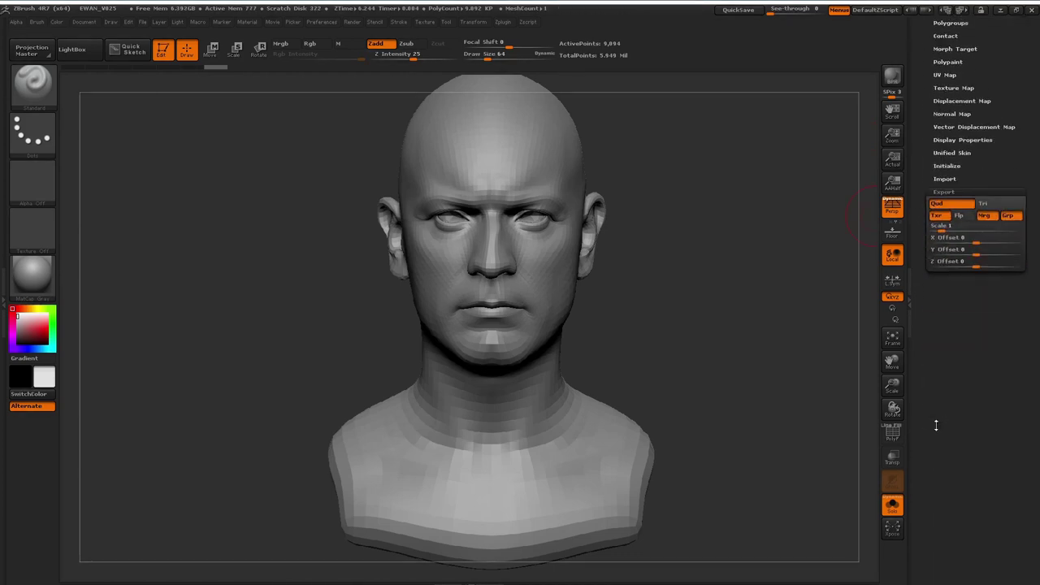
left_click(1018, 217)
scroll(975, 264, "up", 5)
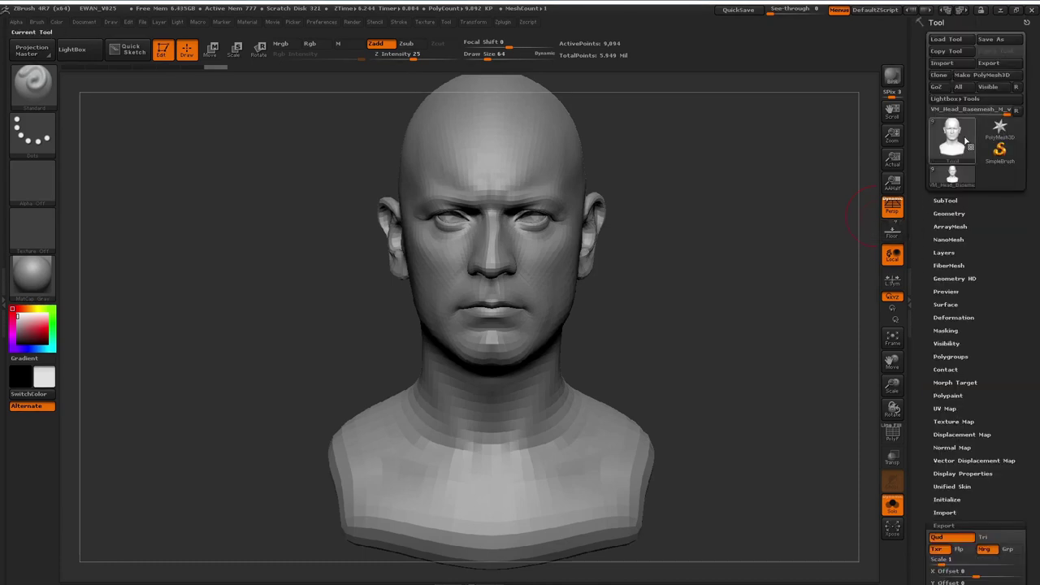
left_click(989, 64)
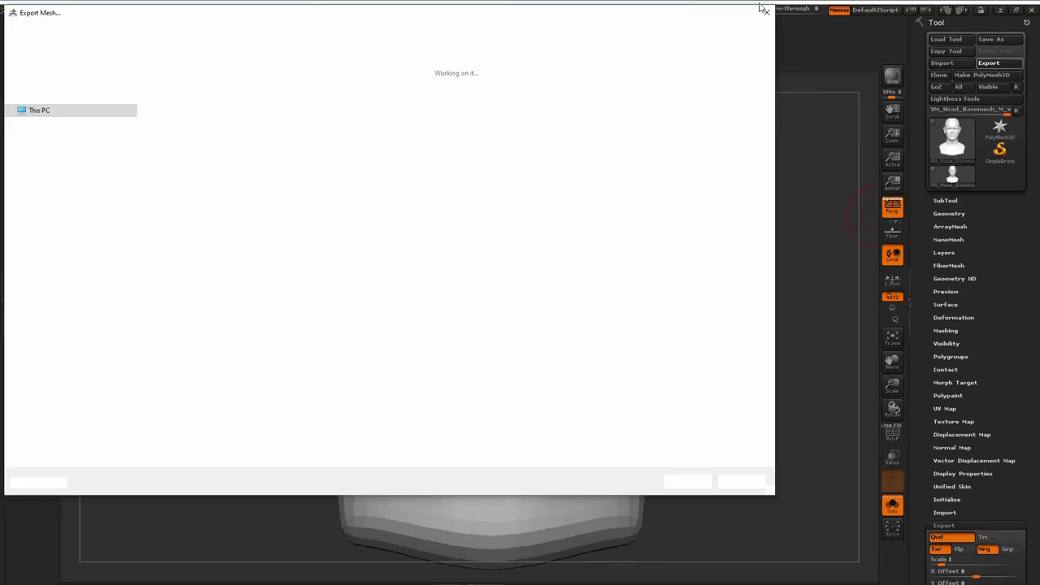
left_click(767, 13)
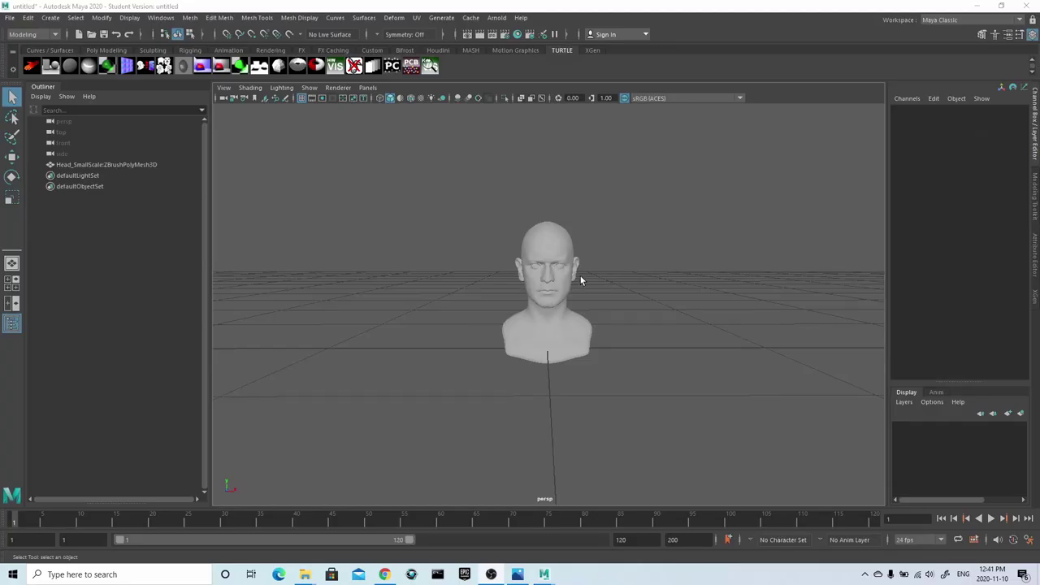
- Switch to Maya and select the imported head mesh to examine its wireframe and scale values
scroll(580, 276, "up", 5)
left_click_drag(594, 267, 644, 253, "alt")
scroll(645, 253, "up", 2)
middle_click_drag(641, 256, 616, 280, "alt")
left_click(578, 346)
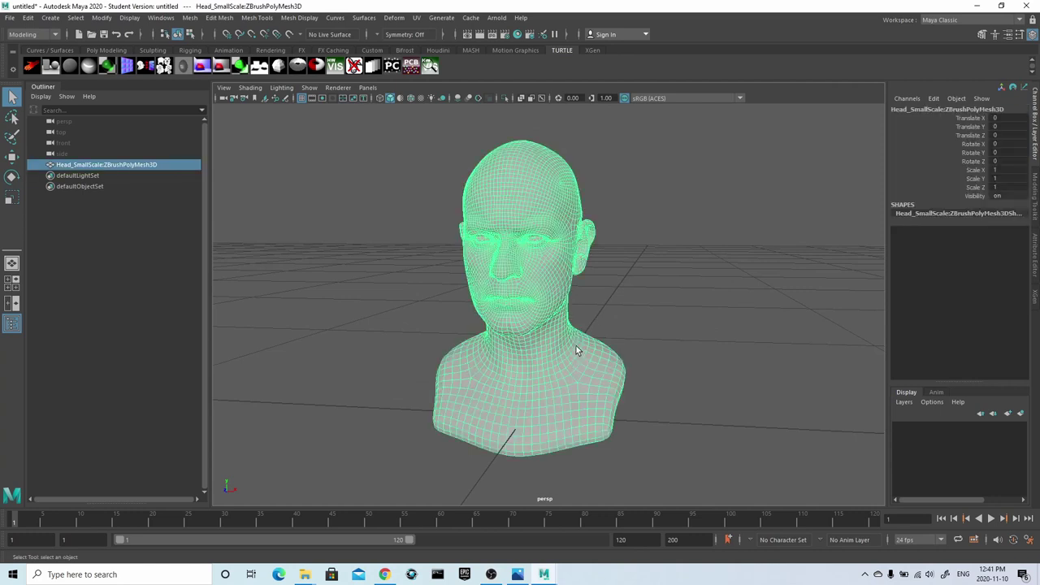
left_click_drag(600, 329, 607, 323, "alt")
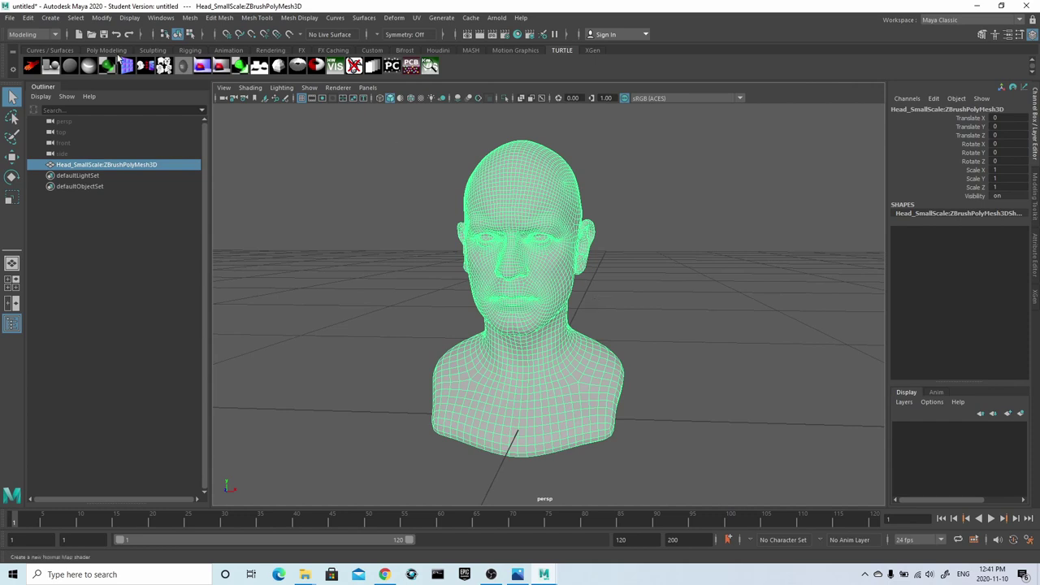
- Create a polygon cube 27 units in width, height and depth and move it beside the head
left_click(51, 17)
mouse_move(88, 59)
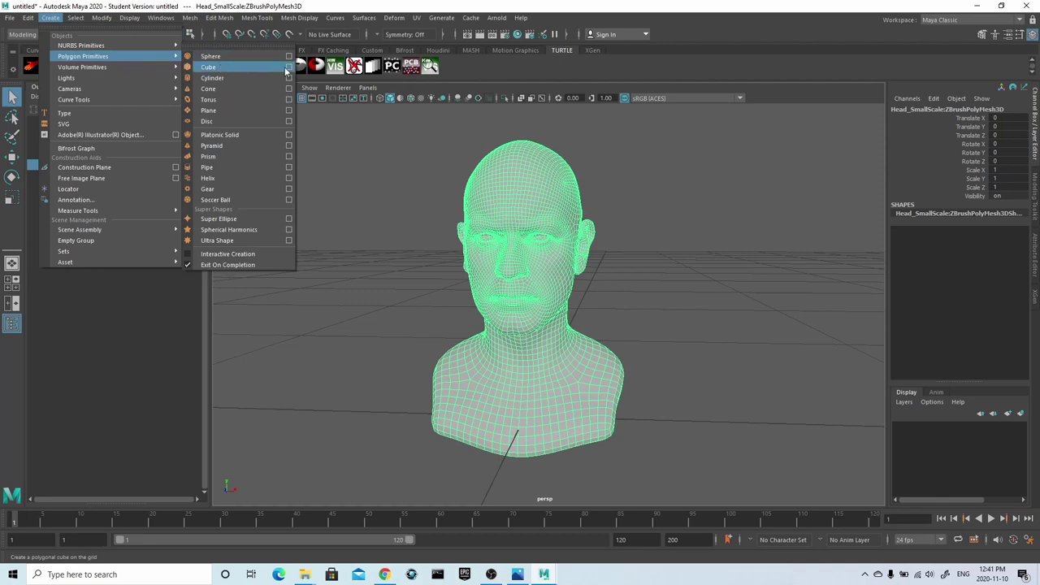
left_click(289, 67)
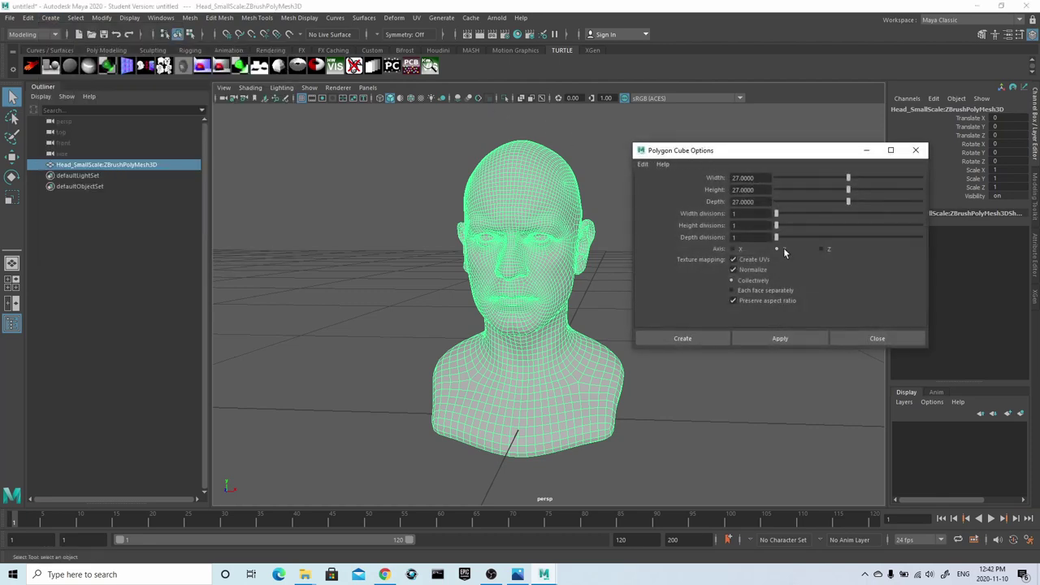
left_click(784, 338)
scroll(577, 298, "up", 4)
scroll(577, 298, "down", 3)
key("w")
left_click_drag(597, 313, 559, 302)
- Scale the head mesh up uniformly to about 87.5 so it can be compared with the cube
left_click(549, 311)
key("e")
key("r")
left_click_drag(546, 319, 885, 318)
left_click_drag(584, 315, 863, 299)
scroll(569, 277, "down", 5)
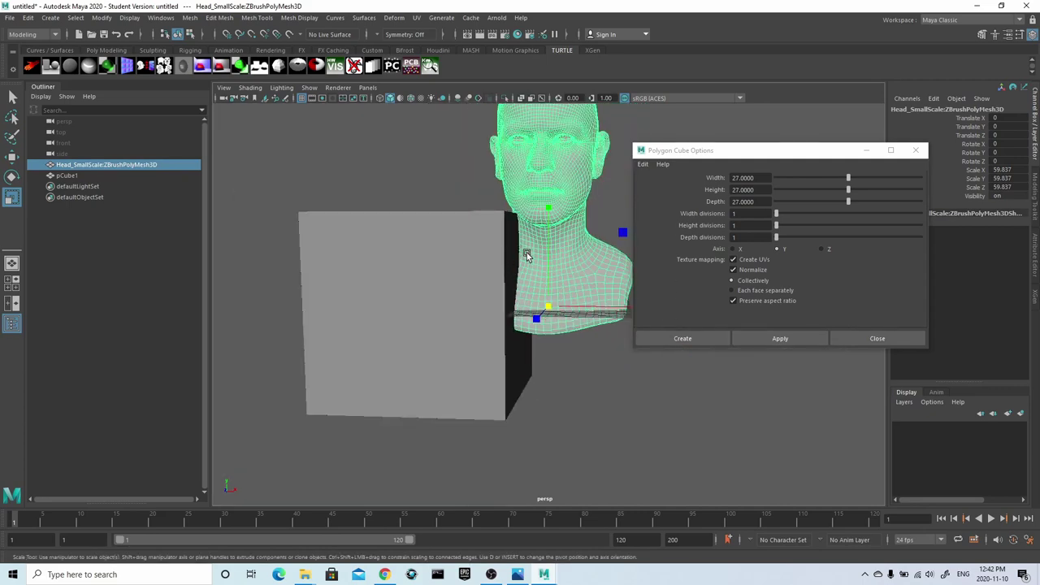
left_click_drag(553, 309, 673, 299)
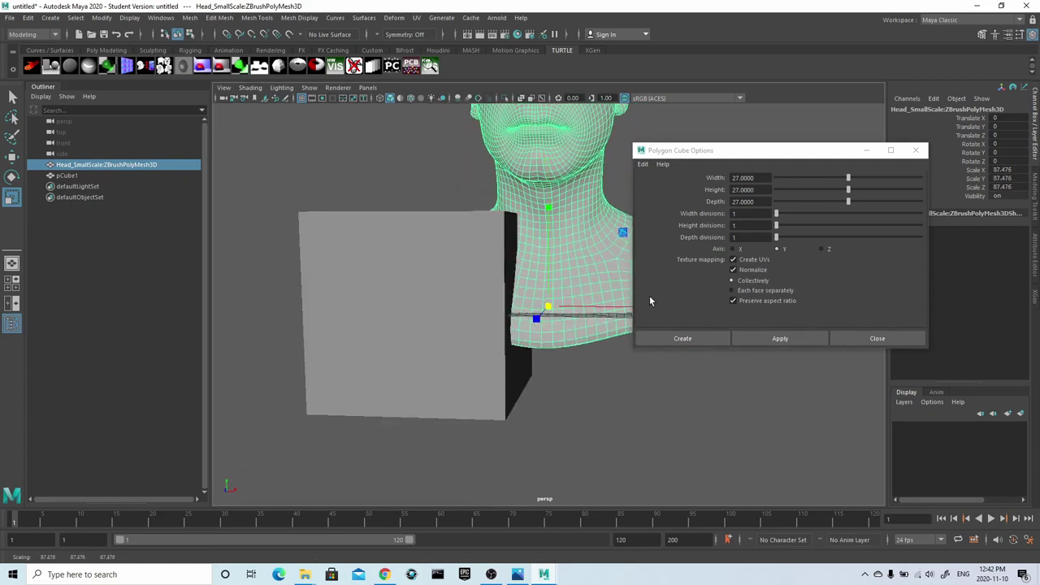
- Raise the cube beside the face to a Translate Y of 31.6
left_click(430, 278)
key("w")
left_click_drag(429, 207, 430, 4)
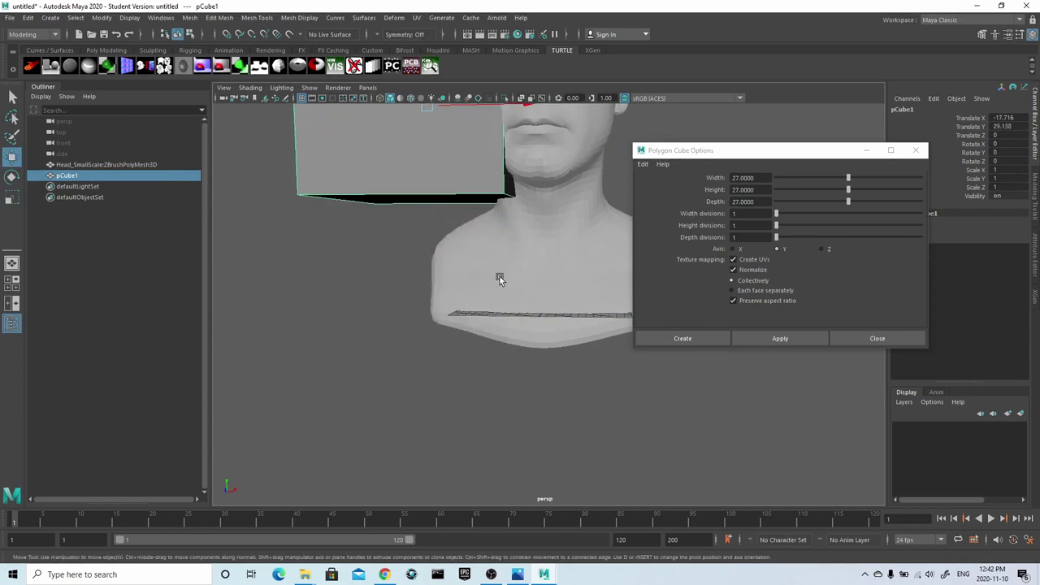
key("f")
left_click_drag(433, 181, 428, 168)
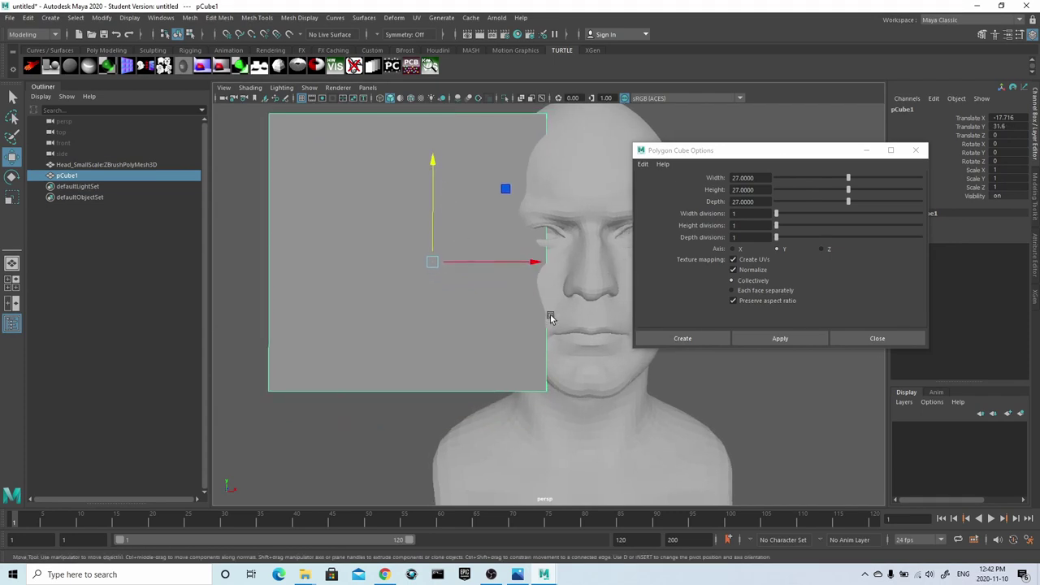
- Scale the head down uniformly toward the cube's height and adjust the cube vertically against it
scroll(589, 351, "down", 3)
left_click(592, 404)
key("r")
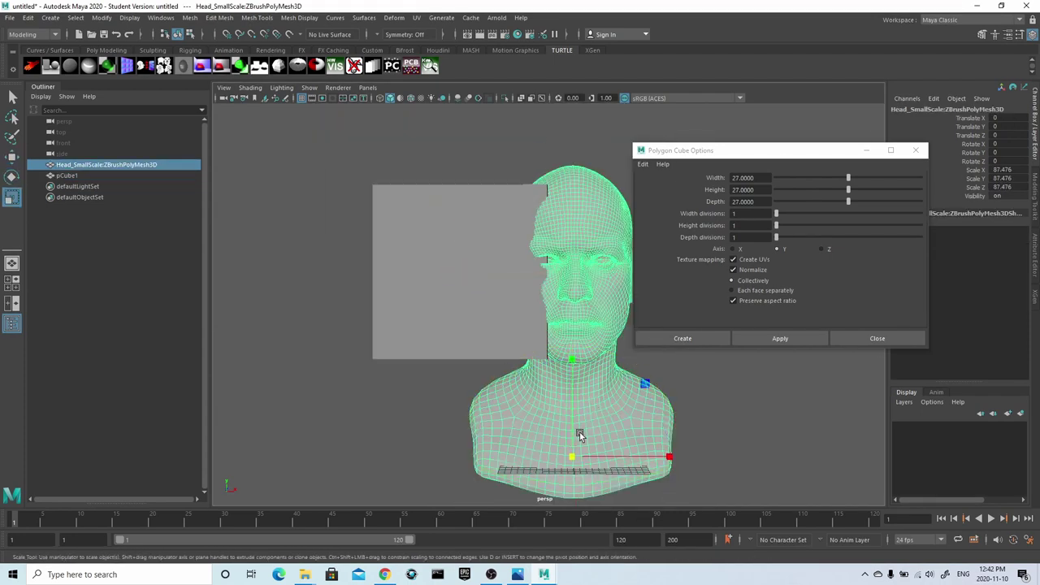
left_click_drag(572, 457, 536, 457)
left_click(464, 260)
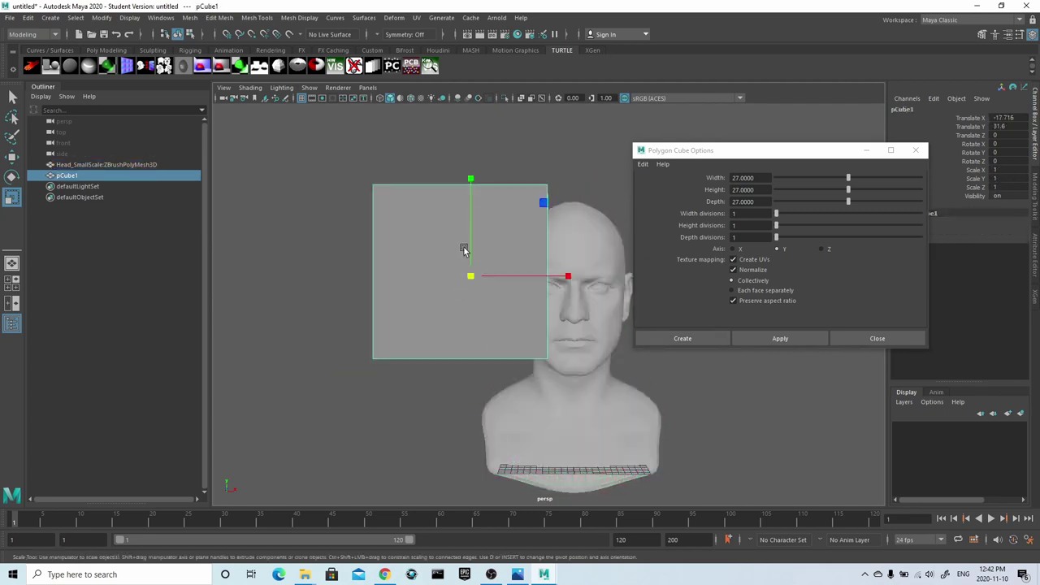
left_click_drag(470, 178, 472, 186)
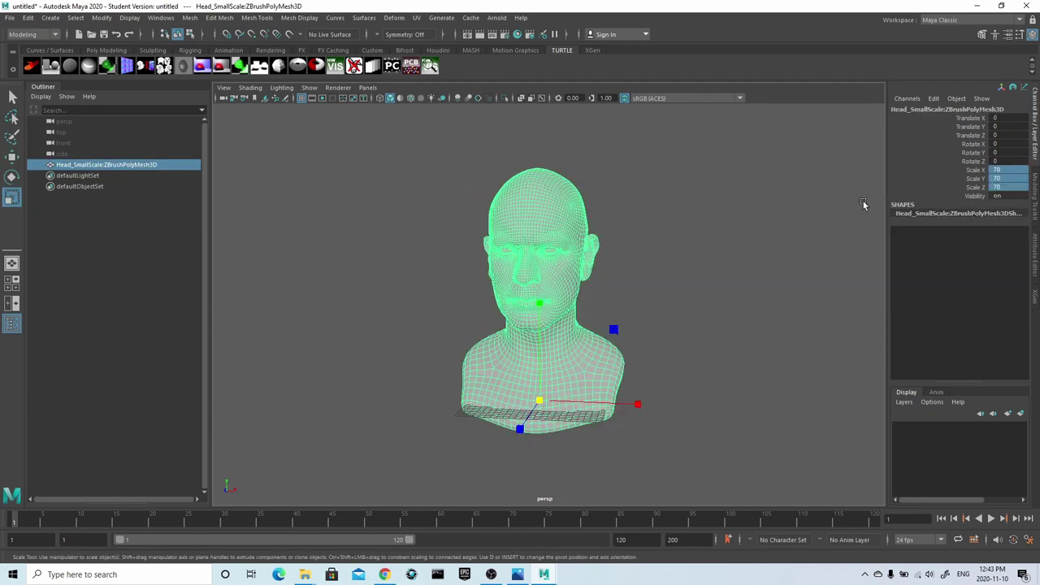
- Set the head mesh's Scale X, Y and Z to 71
left_click(707, 256)
mouse_move(685, 302)
left_mouse_down("alt")
mouse_move(708, 302)
mouse_move(686, 300)
left_mouse_up("alt")
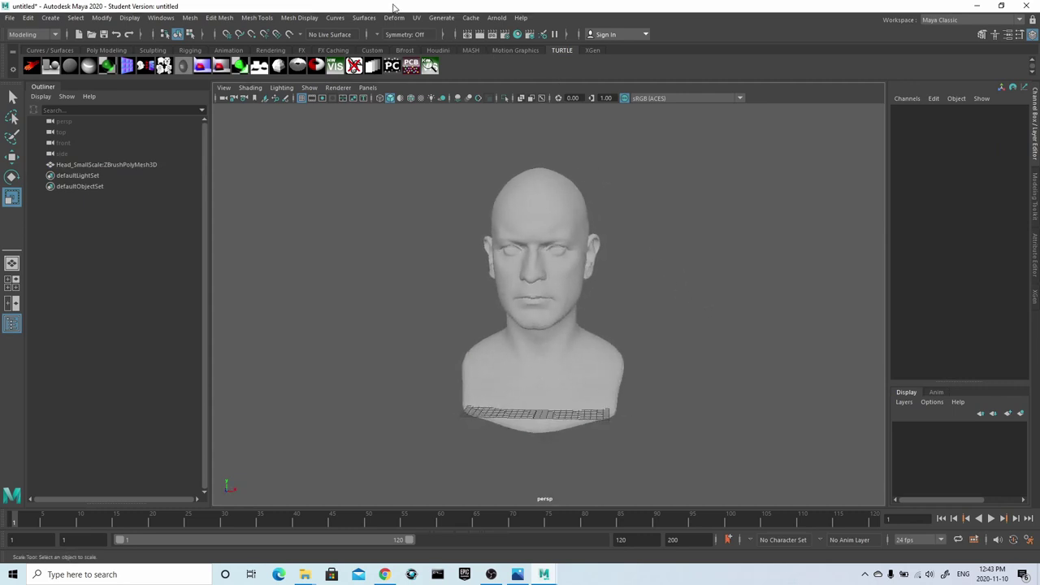
left_click(531, 182)
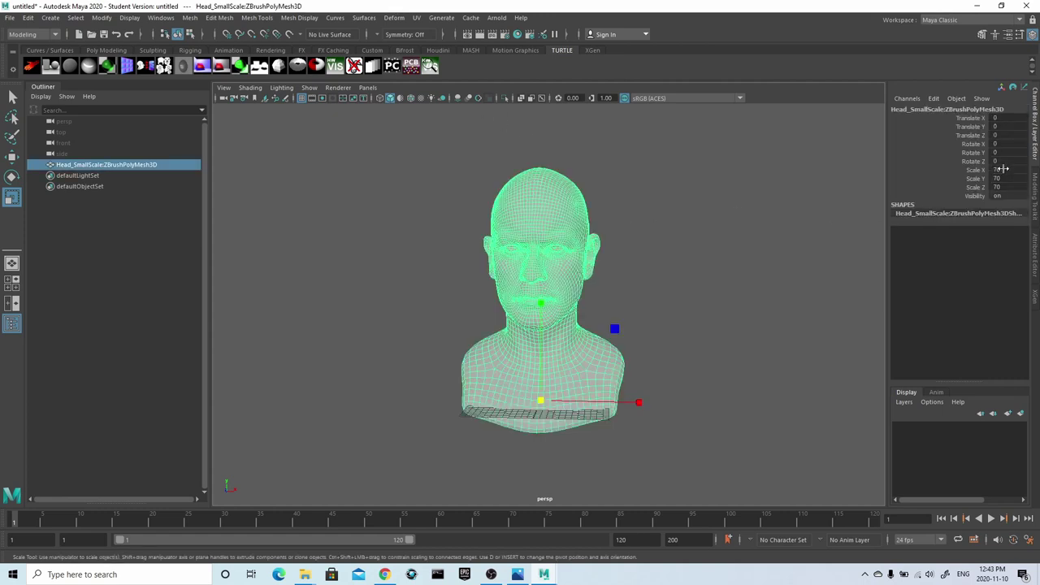
left_click(1010, 188, "shift")
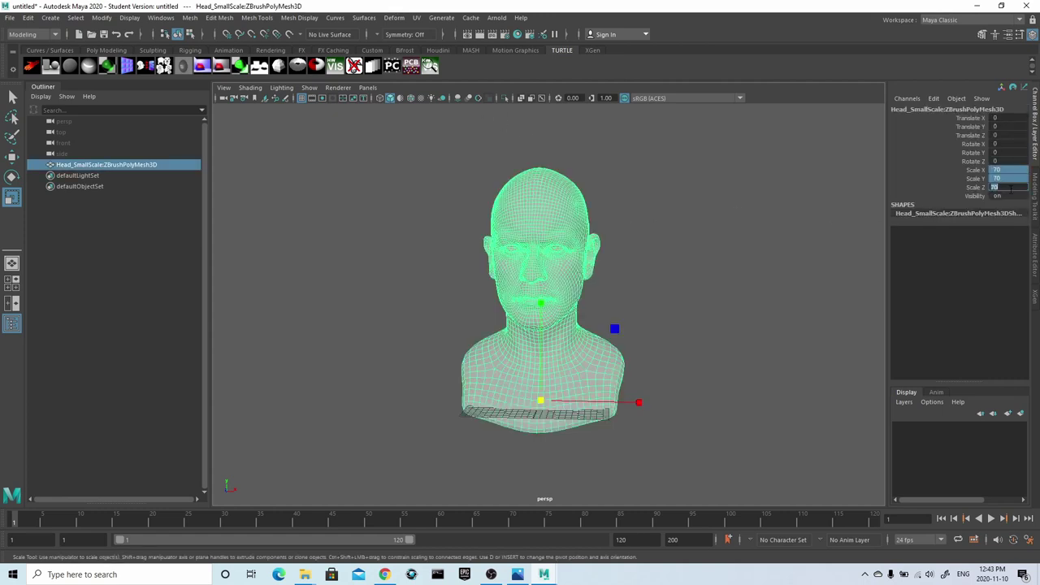
type("71")
key("Return")
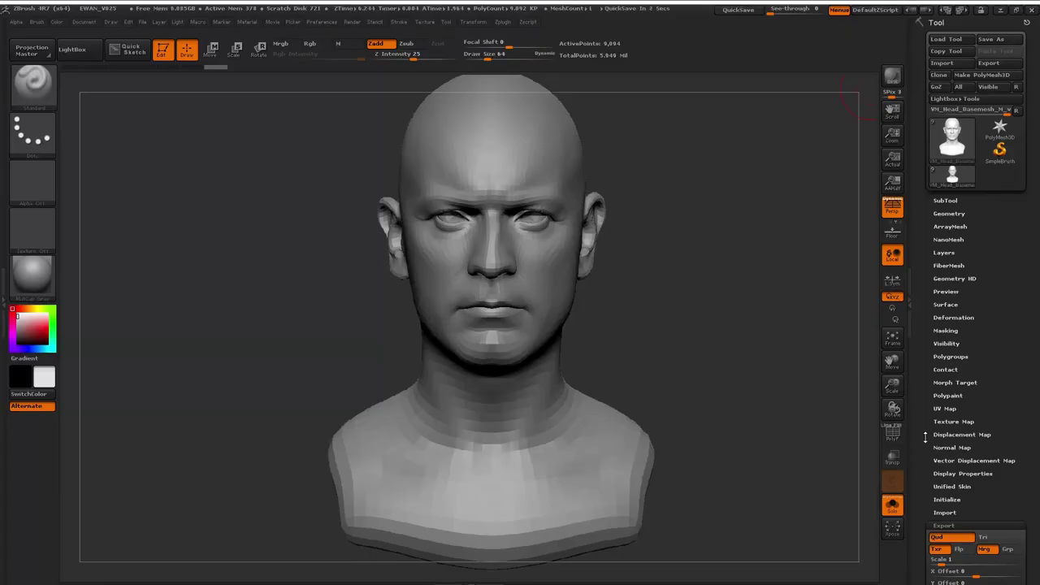
- Switch to ZBrush, set the export scale factor to 71 and start exporting the mesh
scroll(924, 437, "down", 5)
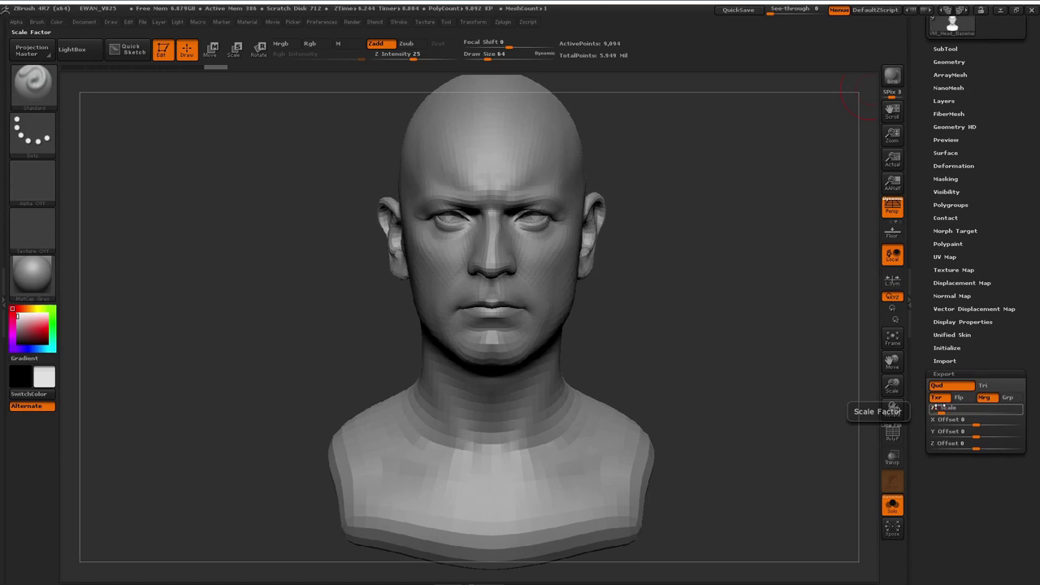
scroll(989, 130, "up", 5)
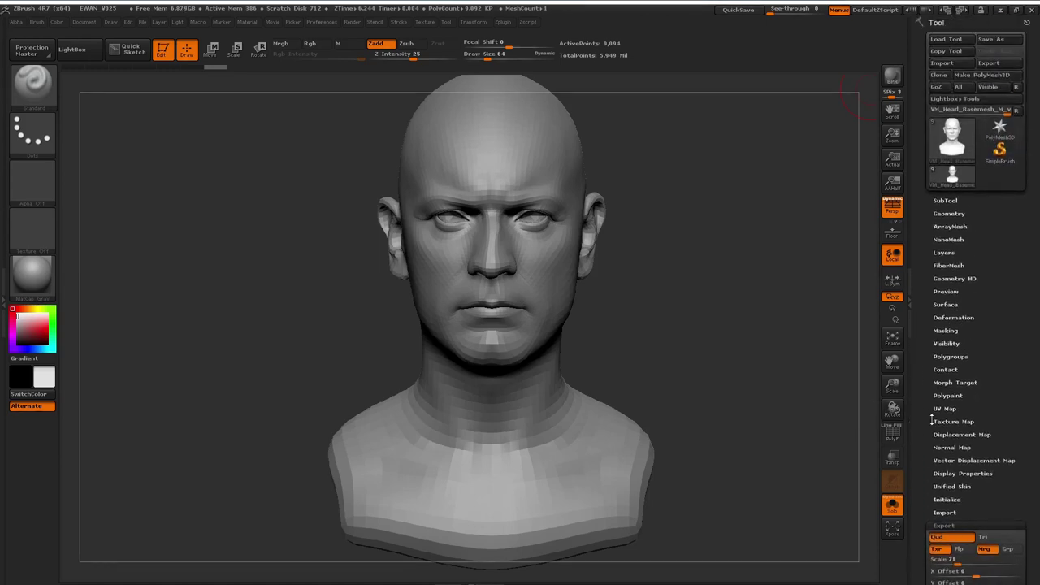
left_click(997, 62)
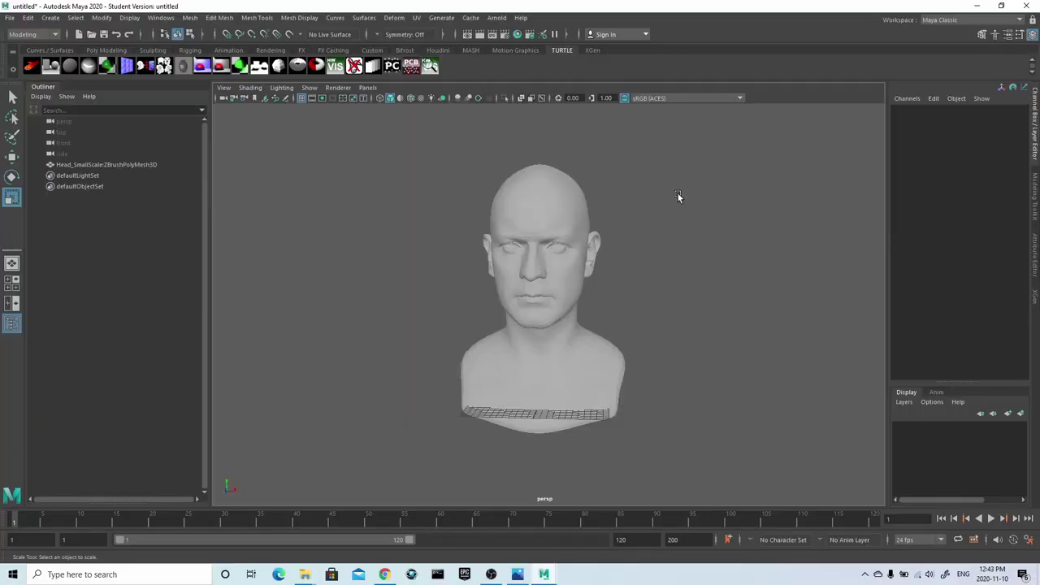
- Switch to Maya, open the UV Editor and dock it as a tab beside the Outliner
left_click_drag(678, 193, 626, 202, "alt")
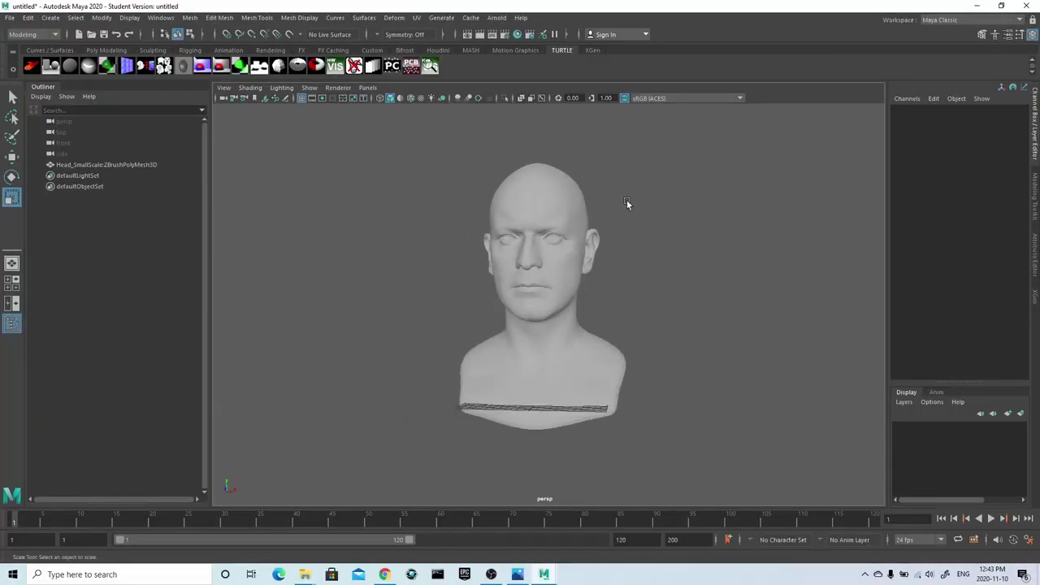
left_click(417, 18)
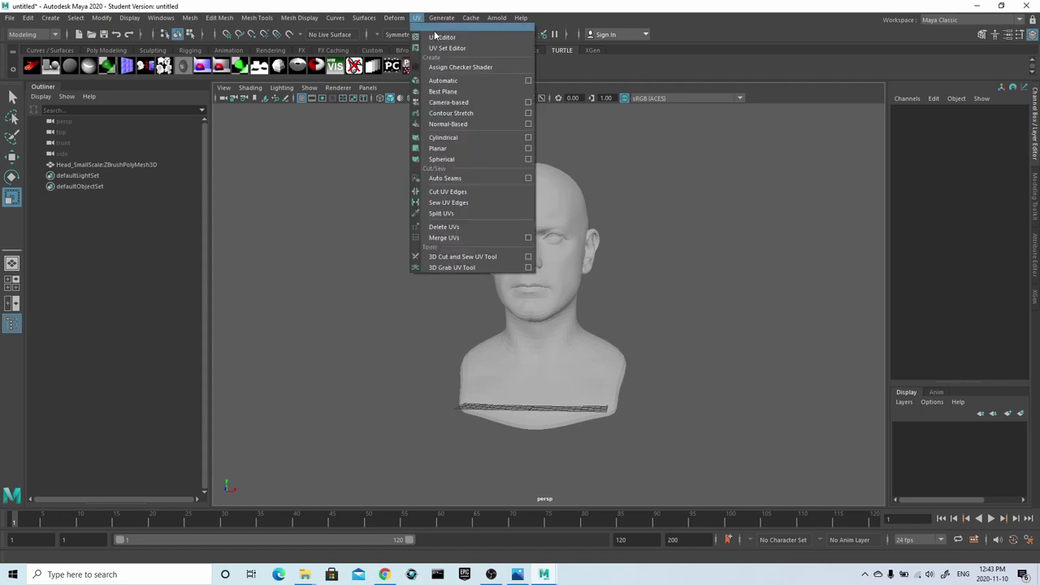
left_click(439, 38)
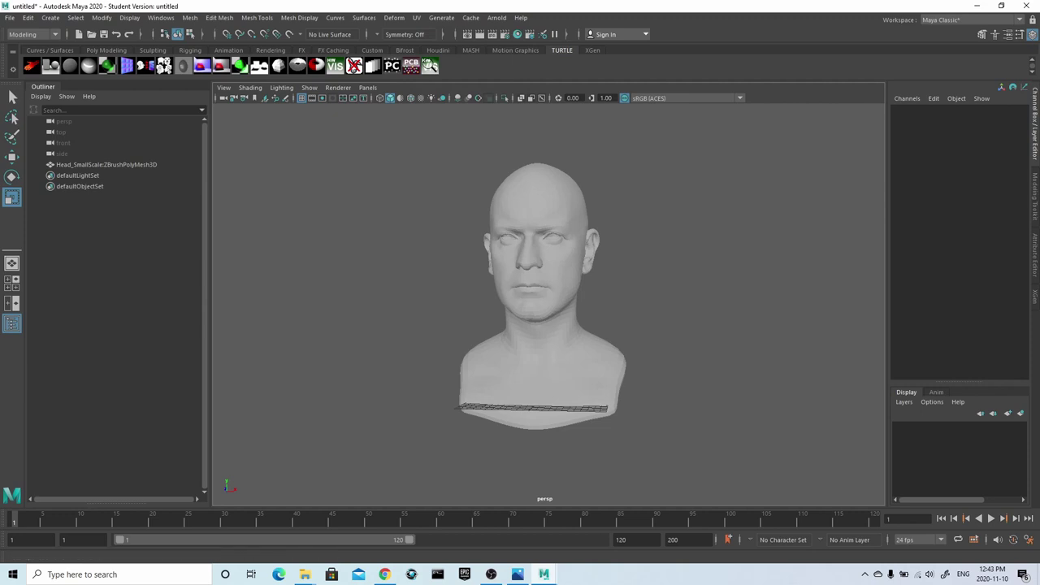
left_click_drag(692, 202, 86, 83)
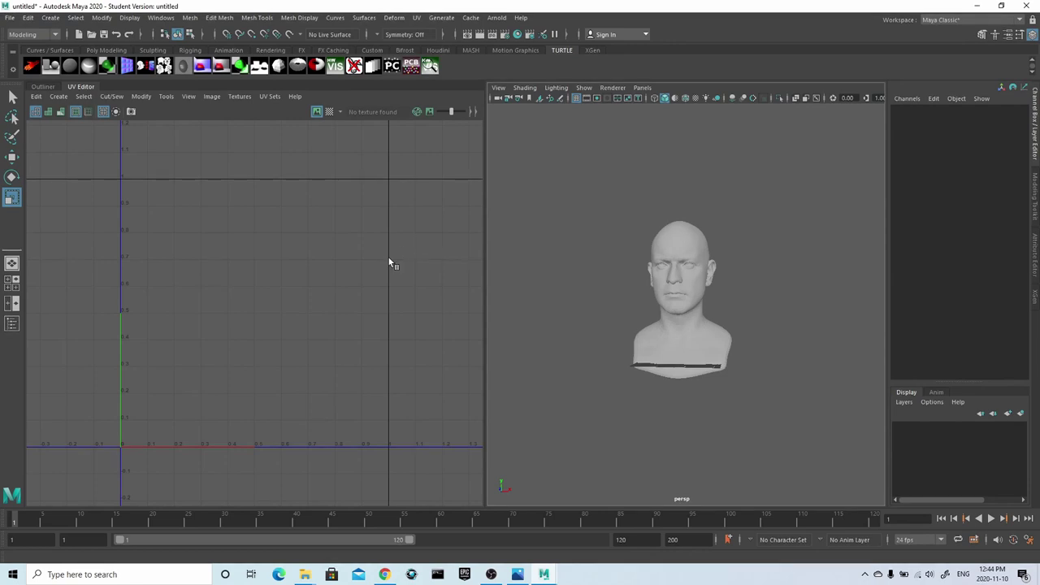
- Dock the UV Toolkit above the Channel Box, enlarge it and expand its Unfold section
left_click_drag(1039, 191, 908, 81)
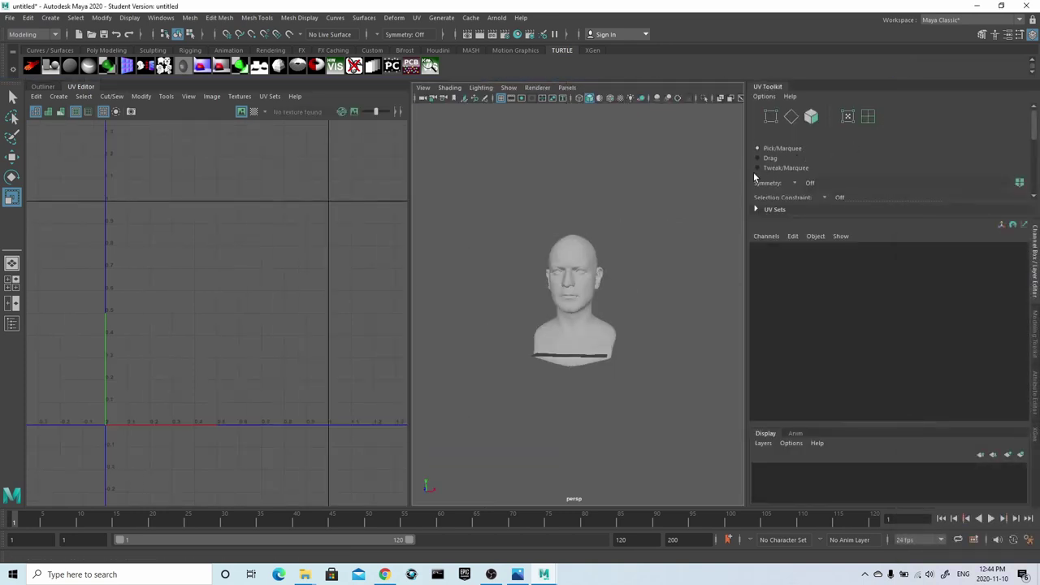
left_click_drag(745, 180, 804, 199)
left_click_drag(923, 217, 934, 330)
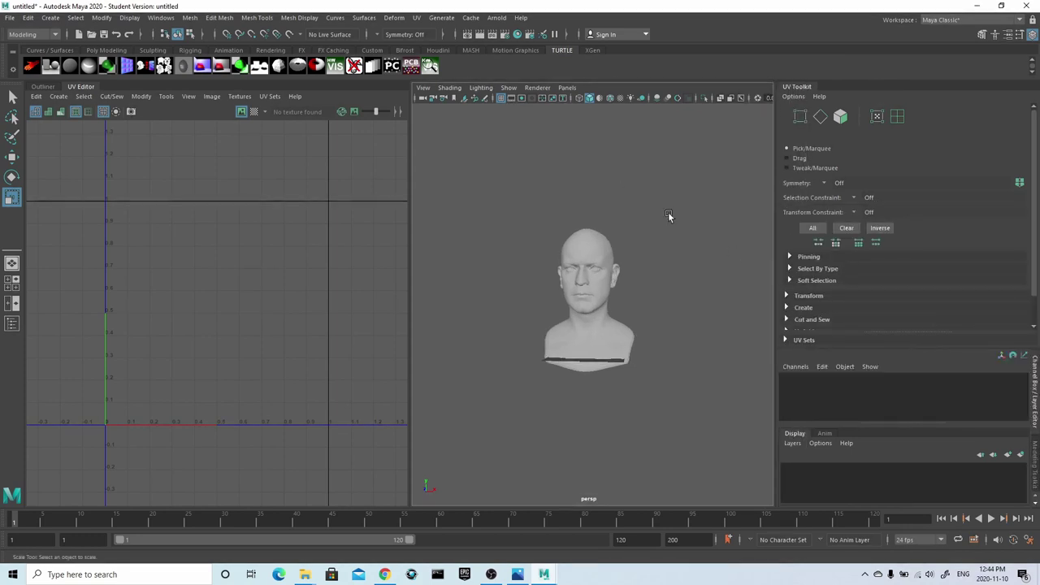
left_click_drag(1034, 165, 1034, 190)
left_click(786, 300)
- Assign a new Lambert material with a checker texture to the head and show textures in the viewport
left_click(588, 269)
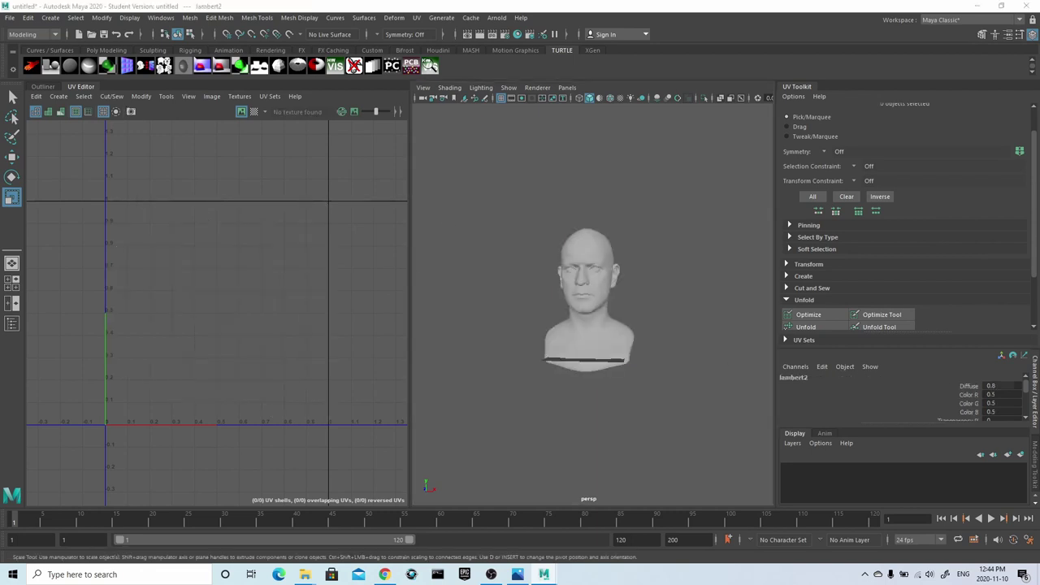
left_click(450, 183)
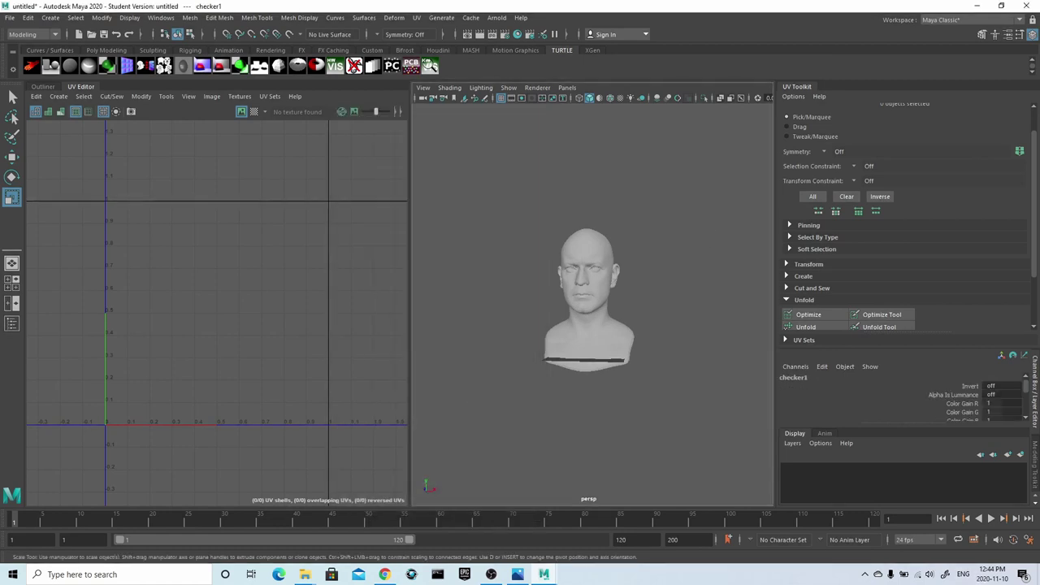
left_click(567, 294)
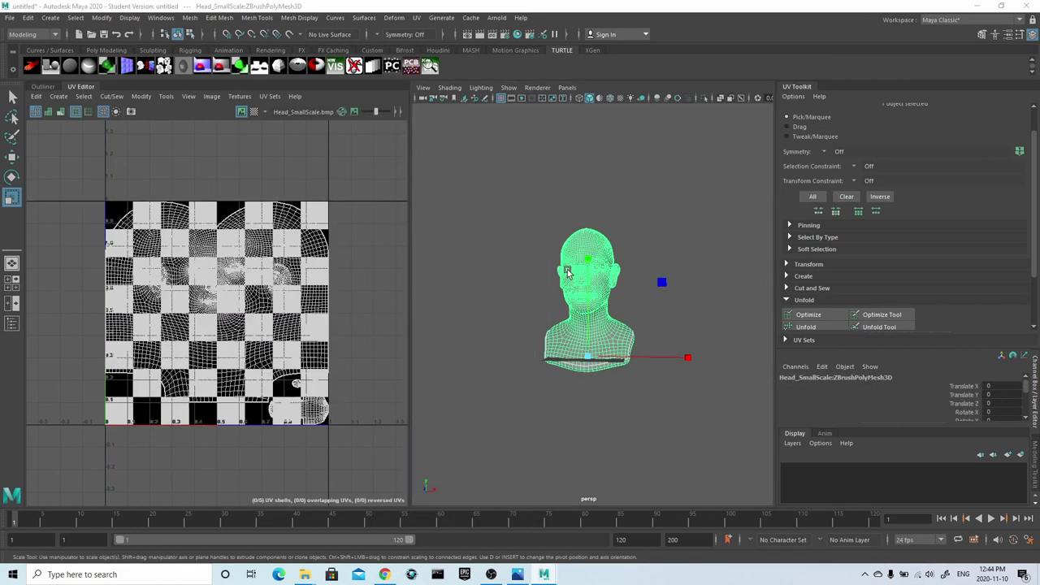
left_click(449, 88)
left_click(468, 265)
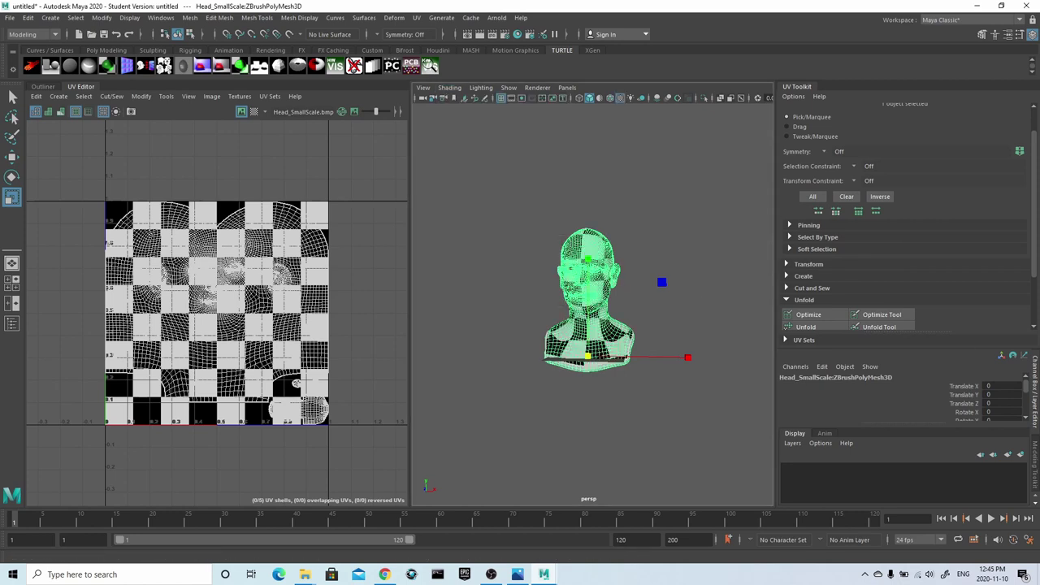
- Increase the checker texture's UV repeats to give the head a much finer checker pattern
key("ctrl+z")
key("ctrl+z")
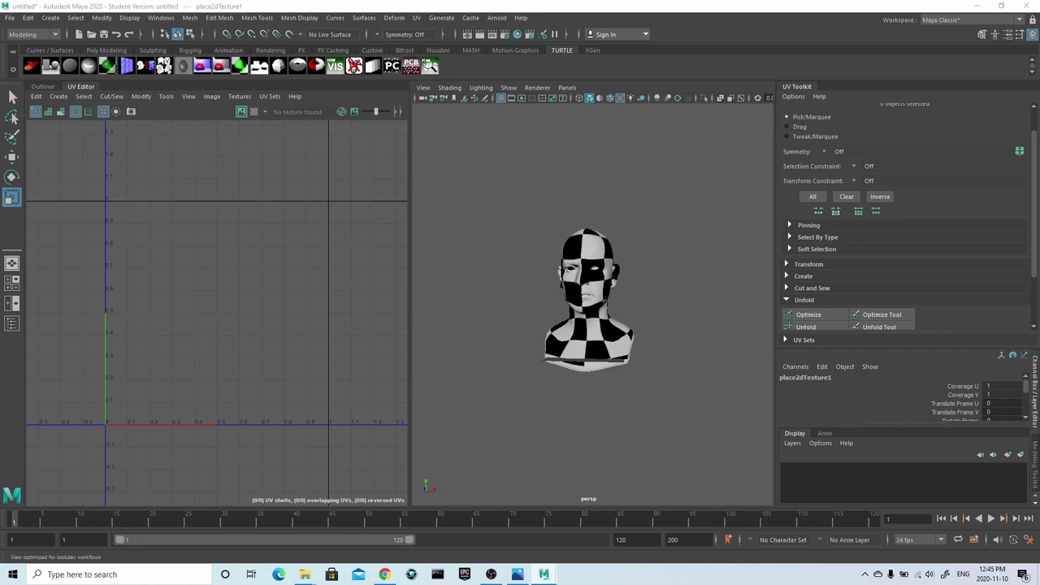
key("Tab")
key("Return")
scroll(592, 305, "up", 8)
middle_click_drag(592, 276, 597, 398, "alt")
scroll(597, 398, "down", 3)
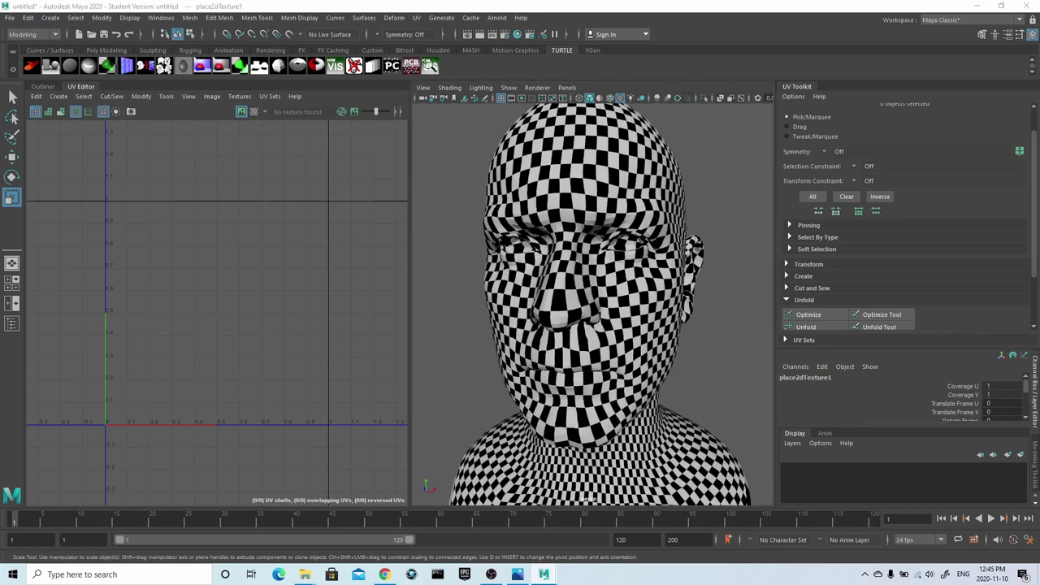
- Select all of the head's UVs and unfold them
left_click(566, 317)
right_click_drag(288, 290, 322, 293)
left_click_drag(86, 180, 361, 456)
scroll(856, 284, "down", 1)
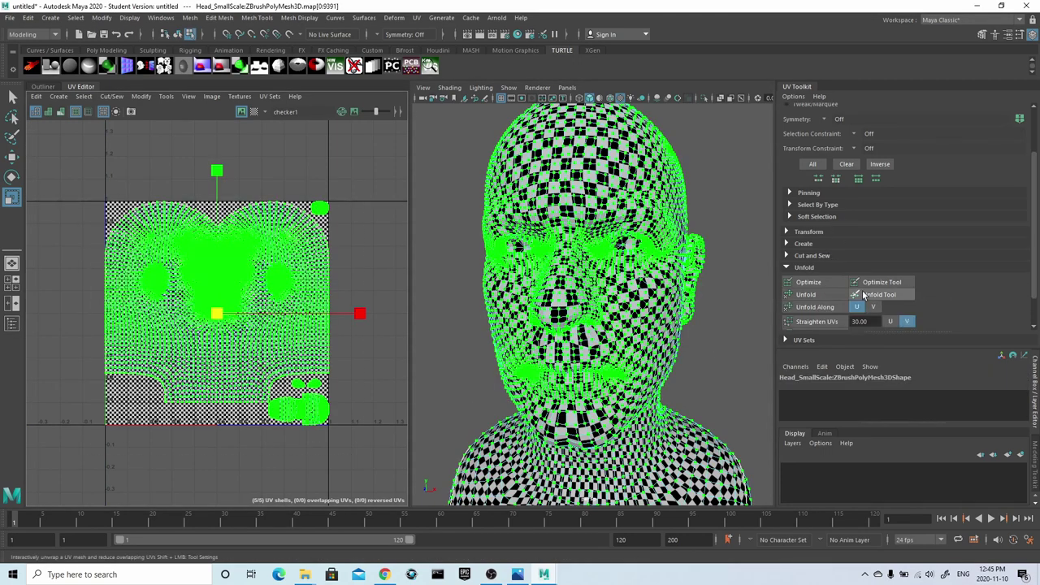
left_click(804, 295)
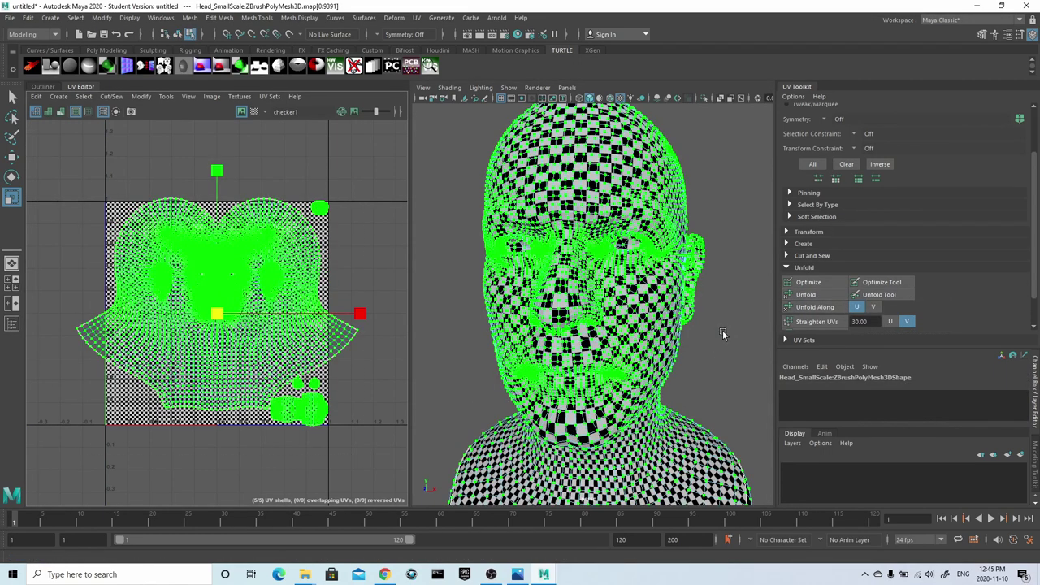
right_click_drag(590, 274, 632, 247)
left_click(728, 334)
- Select an edge loop around the upper neck and cut the UVs along it
left_click_drag(687, 319, 658, 347, "alt")
left_click(608, 344)
scroll(587, 374, "up", 8)
scroll(587, 373, "down", 6)
scroll(658, 348, "up", 5)
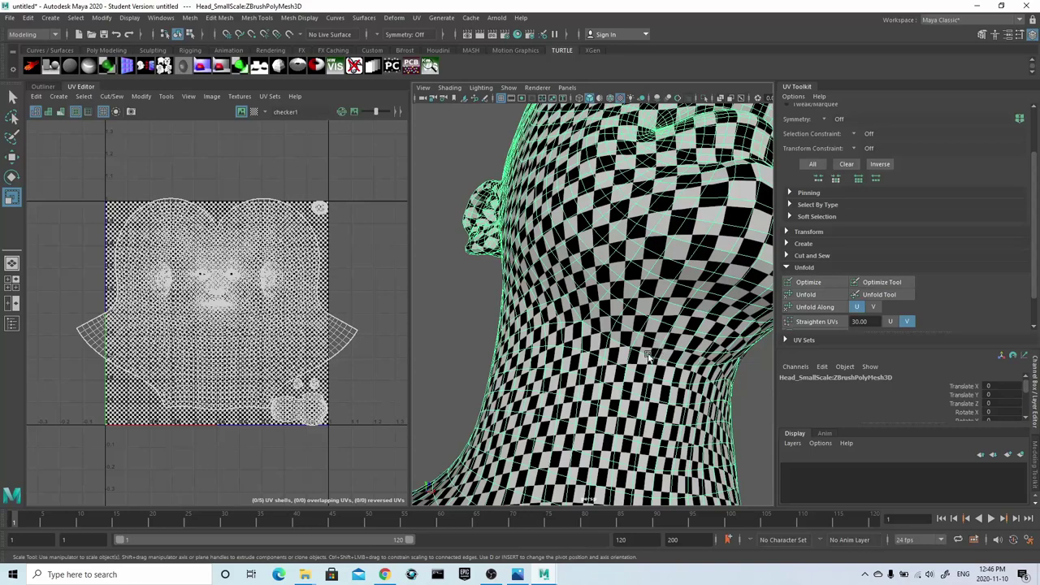
right_click_drag(635, 416, 629, 254)
double_click(620, 321)
scroll(620, 325, "down", 8)
left_click_drag(624, 353, 536, 392, "alt")
left_click(812, 255)
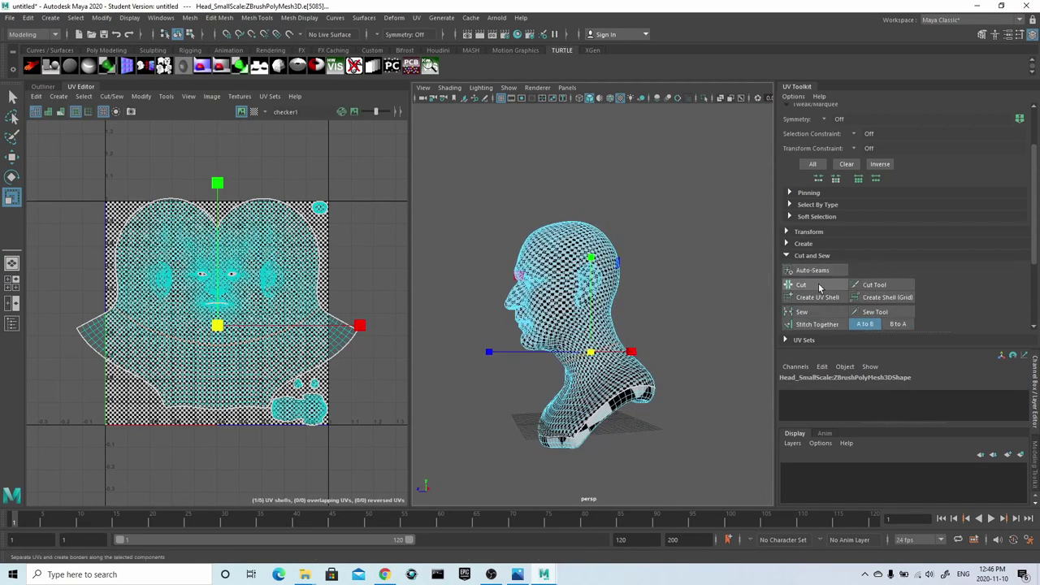
left_click(819, 286)
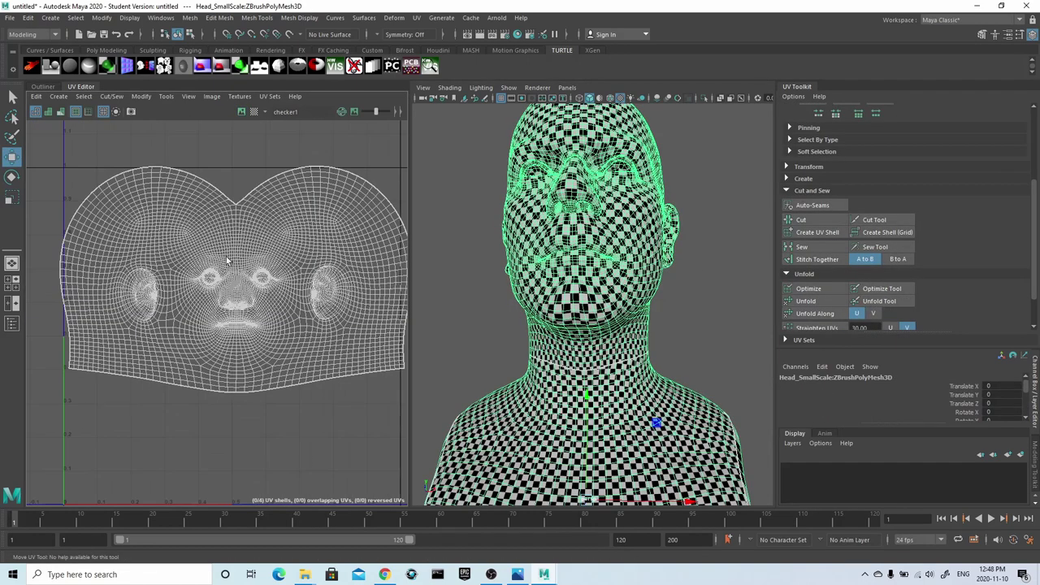
- Scale up the face UV shell and move it slightly down so its checkers approach the size of those on the neck
right_click_drag(227, 260, 272, 279)
left_click_drag(44, 153, 406, 402)
key("e")
key("r")
left_click_drag(236, 279, 291, 281)
key("w")
left_click_drag(244, 133, 251, 194)
scroll(600, 235, "up", 3)
left_click_drag(575, 289, 600, 203, "alt")
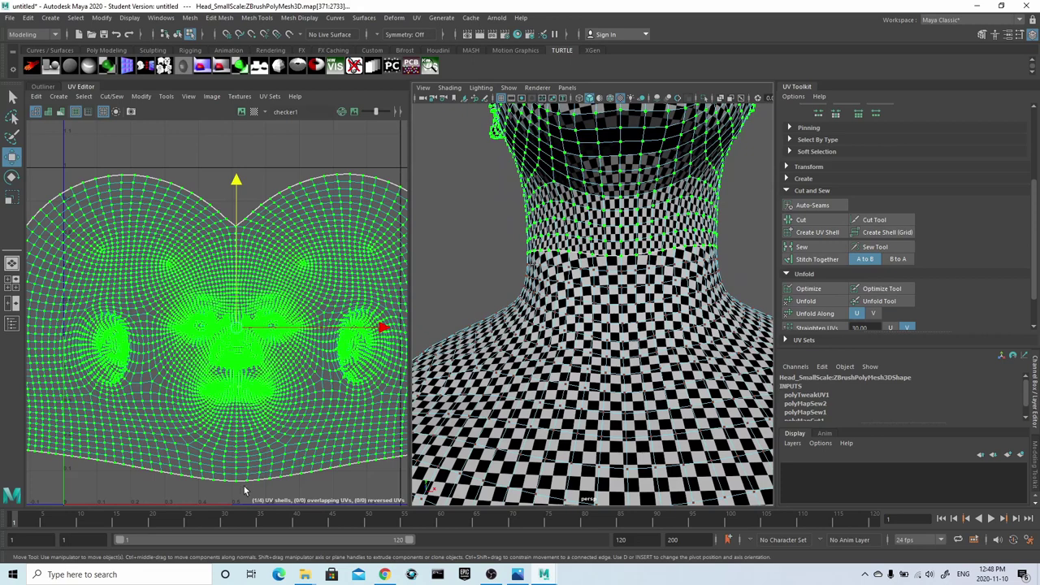
- Select the centre UV on the face shell's lower neck border and turn on soft selection
left_click(238, 483)
left_click(12, 96)
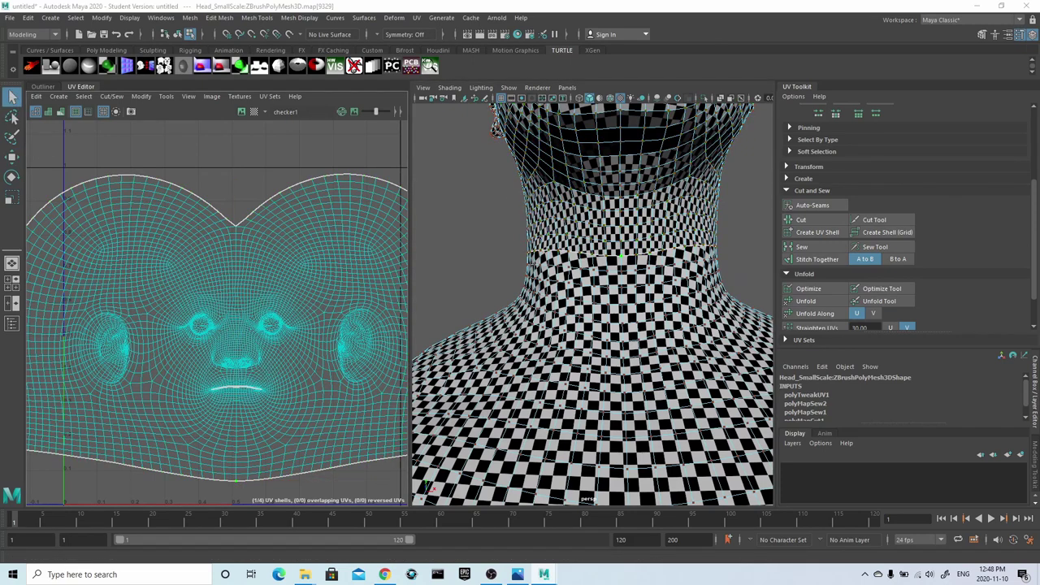
key("b")
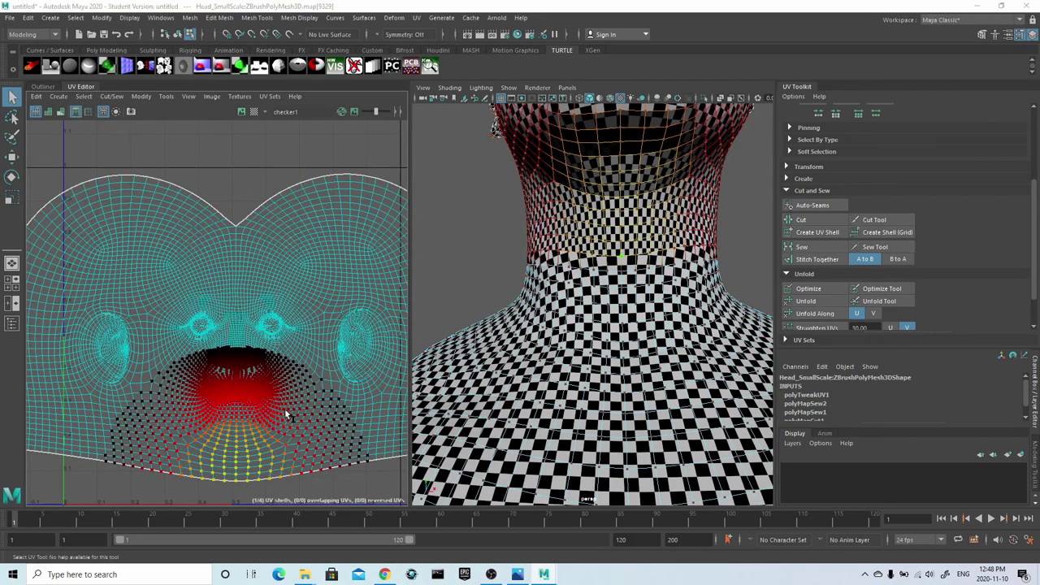
- Try pulling the soft-selected neck border UV downward by different amounts
key("w")
left_click_drag(235, 338, 236, 372)
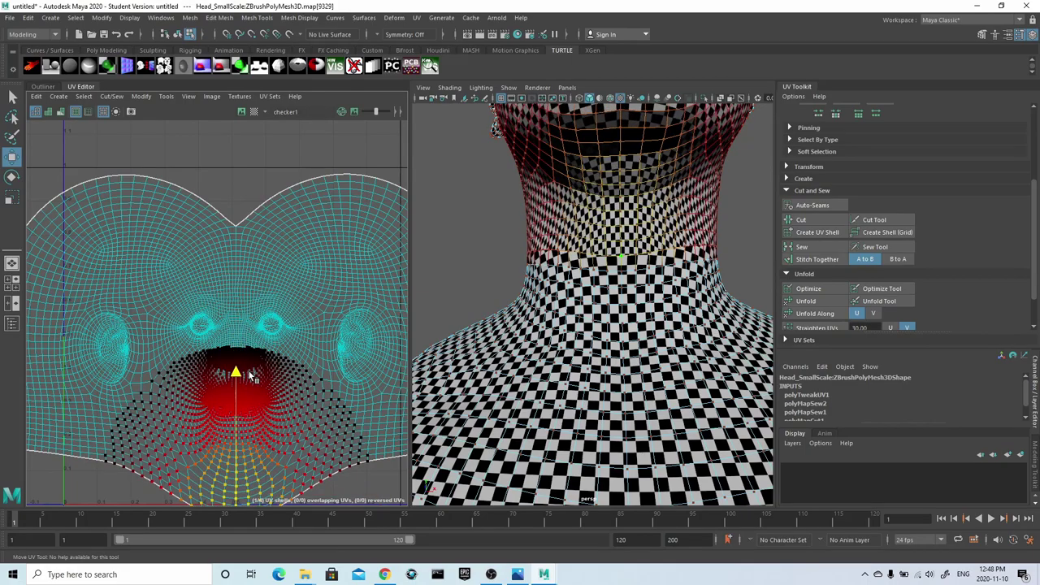
left_click_drag(624, 166, 647, 253, "alt")
key("ctrl+z")
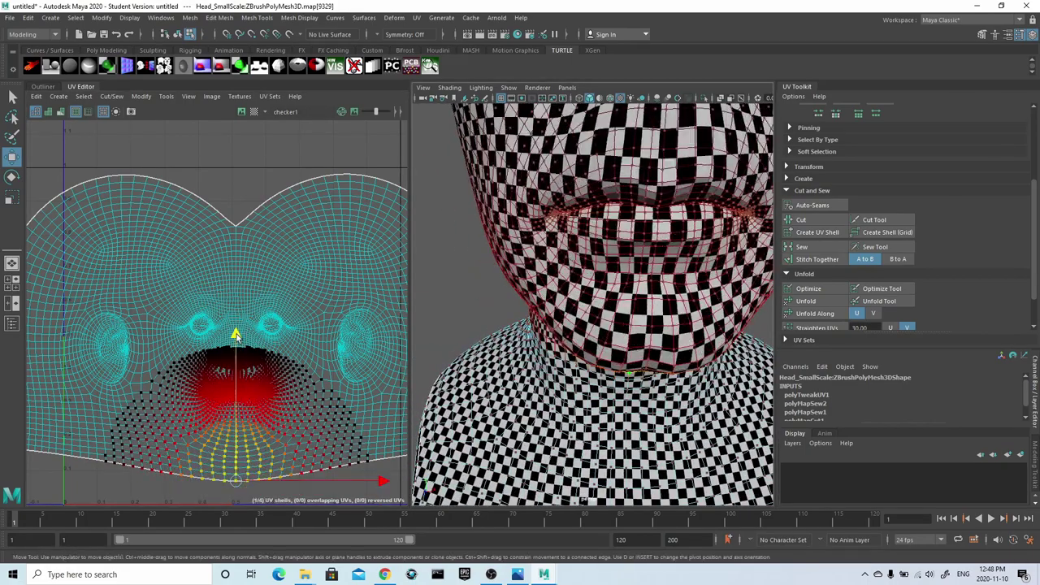
left_click_drag(236, 336, 236, 351)
middle_click_drag(618, 227, 615, 326, "alt")
left_click_drag(615, 327, 619, 319, "alt")
key("ctrl+z")
- Select the central column of UVs below the mouth and pull it downward with soft selection to even out the neck checkers
middle_click_drag(251, 408, 249, 286, "alt")
right_click_drag(249, 286, 255, 404, "alt")
left_click_drag(256, 404, 239, 331)
left_click_drag(248, 220, 279, 274)
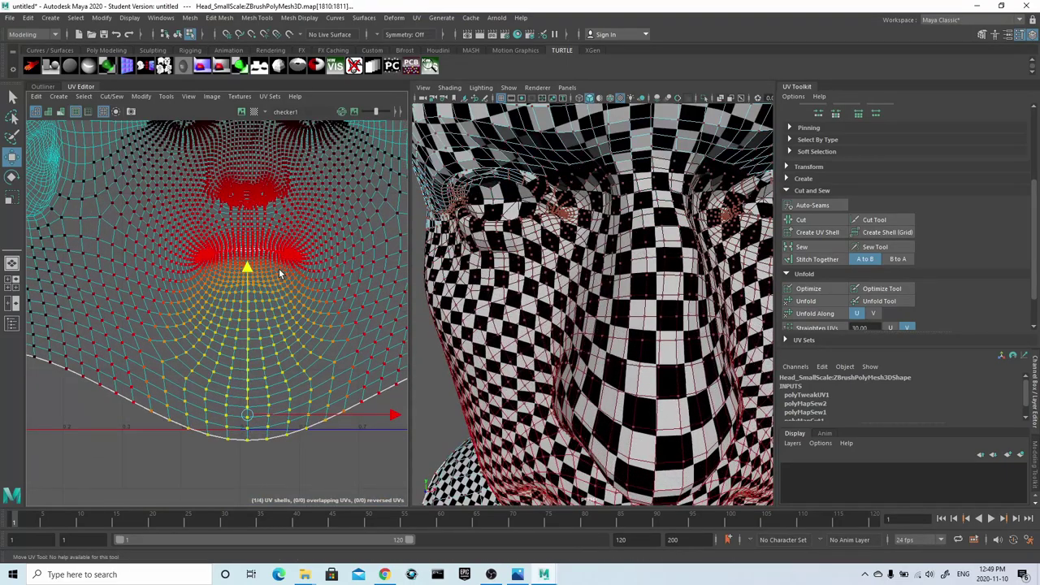
middle_click_drag(528, 325, 538, 237, "alt")
right_click_drag(537, 237, 496, 268, "alt")
left_click_drag(496, 268, 569, 260, "alt")
right_click_drag(569, 260, 637, 281, "alt")
left_click_drag(637, 280, 546, 256, "alt")
left_click_drag(246, 275, 246, 271)
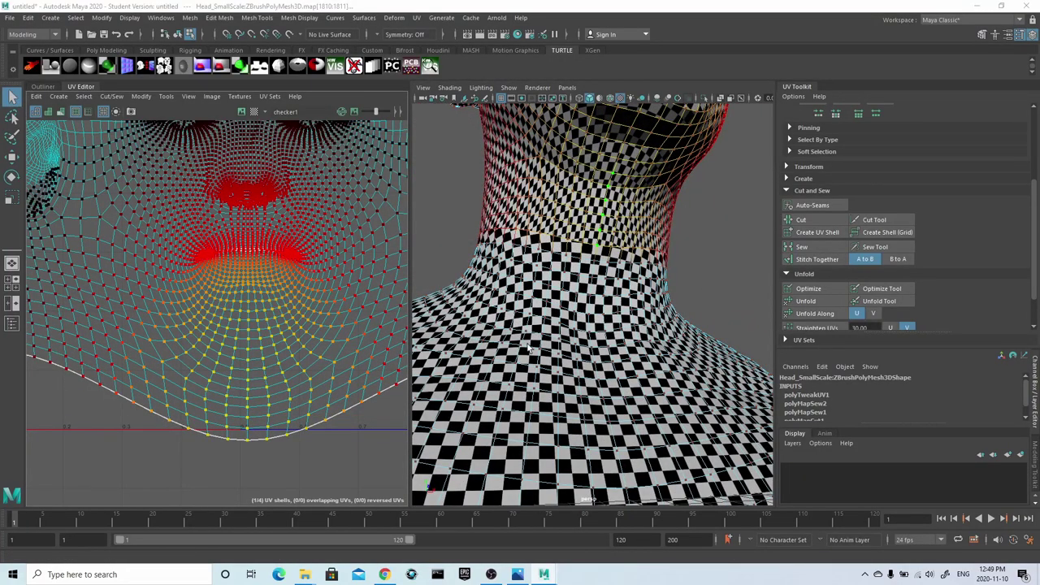
scroll(306, 319, "down", 1)
key("w")
left_click_drag(256, 257, 256, 259)
- Scale the soft-selected neck UVs narrower in the horizontal direction
left_click_drag(520, 281, 365, 275, "alt")
left_click_drag(691, 264, 607, 274, "alt")
left_click_drag(536, 278, 681, 271, "alt")
right_click_drag(629, 273, 691, 266, "alt")
key("r")
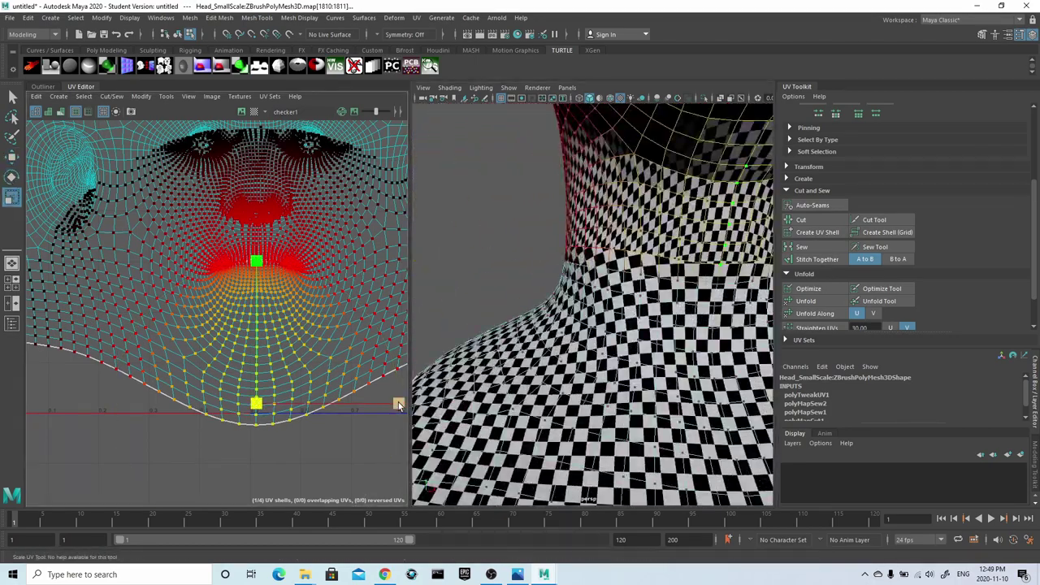
left_click_drag(398, 406, 376, 404)
- Select a UV at the nose tip, shrink the soft-selection falloff to the nose and scale the area up
left_click_drag(615, 337, 607, 411, "alt")
scroll(256, 213, "up", 5)
left_click(255, 220)
scroll(256, 220, "down", 3)
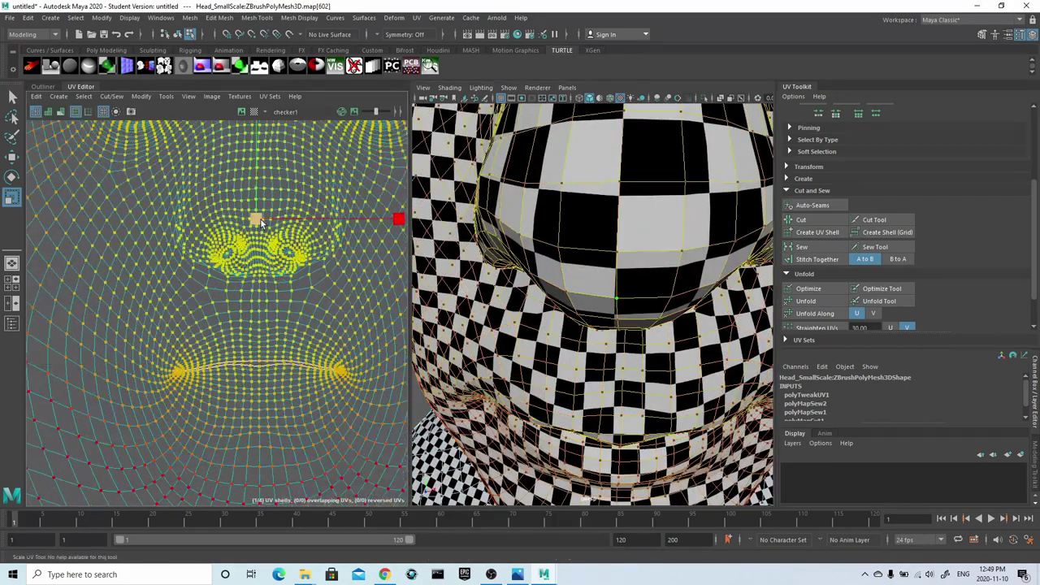
key("q")
mouse_move(256, 220)
left_mouse_down()
mouse_move(224, 220)
mouse_move(264, 217)
left_mouse_up()
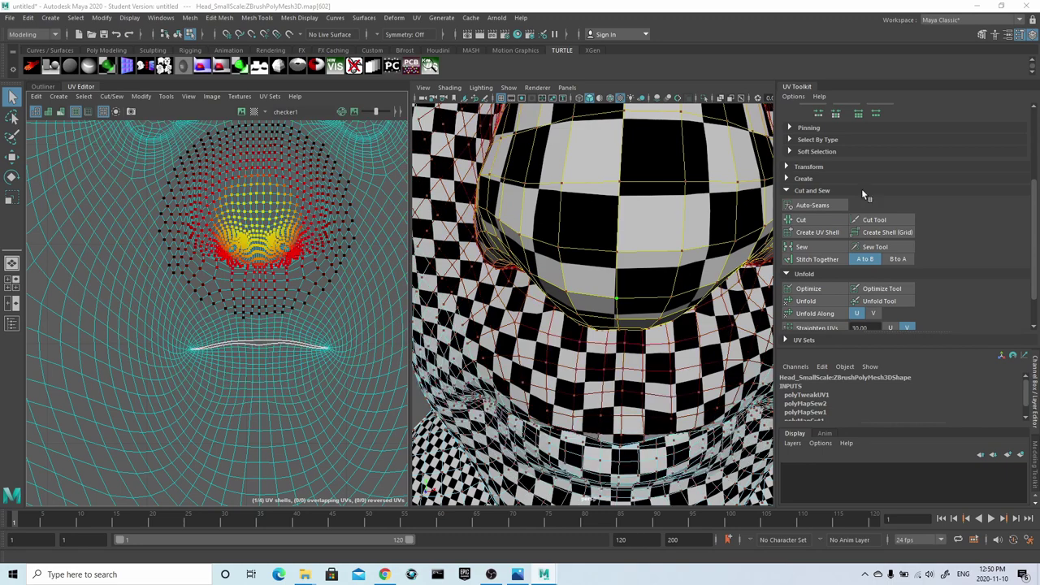
middle_click_drag(271, 214, 276, 260, "alt")
key("r")
left_click_drag(263, 265, 282, 269)
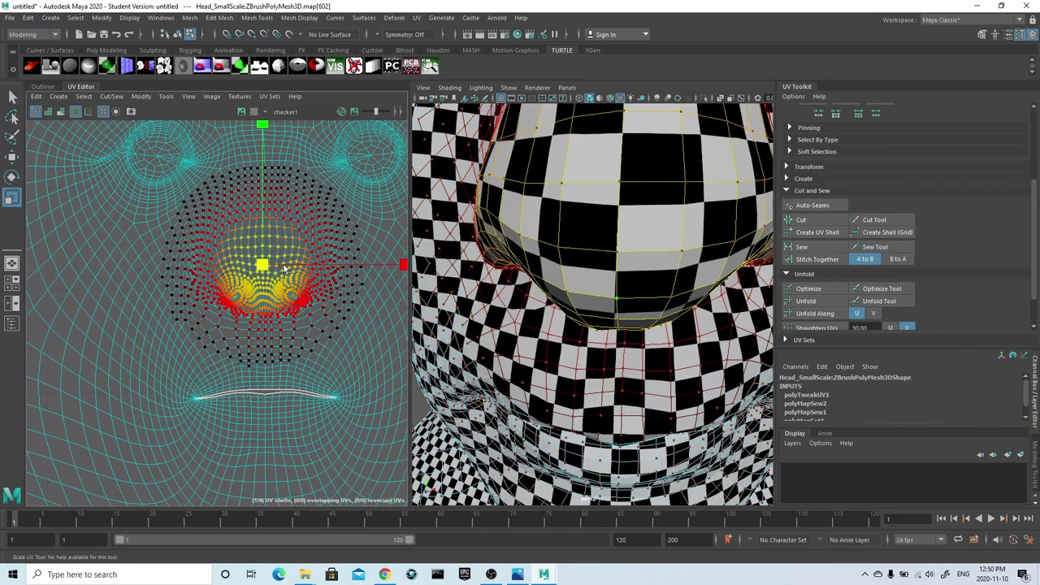
- Widen the falloff around the nose and scale the UVs uniformly to enlarge the nose area
left_click(12, 97)
left_click_drag(241, 305, 262, 306)
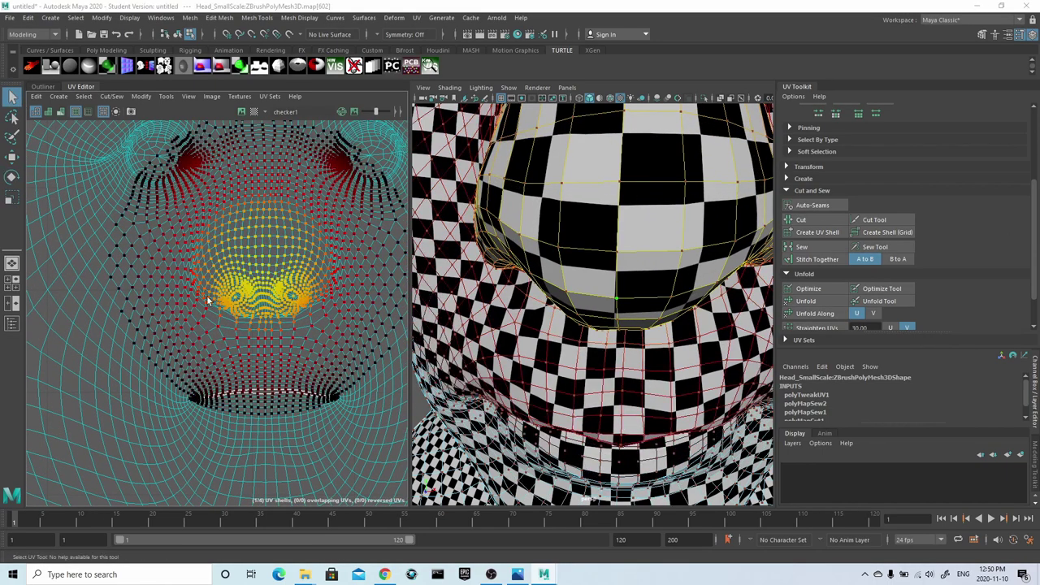
key("r")
left_click_drag(266, 265, 280, 266)
scroll(601, 300, "down", 5)
left_click_drag(634, 301, 569, 297, "alt")
scroll(585, 304, "up", 5)
middle_click_drag(584, 305, 629, 352, "alt")
left_click_drag(263, 267, 260, 267)
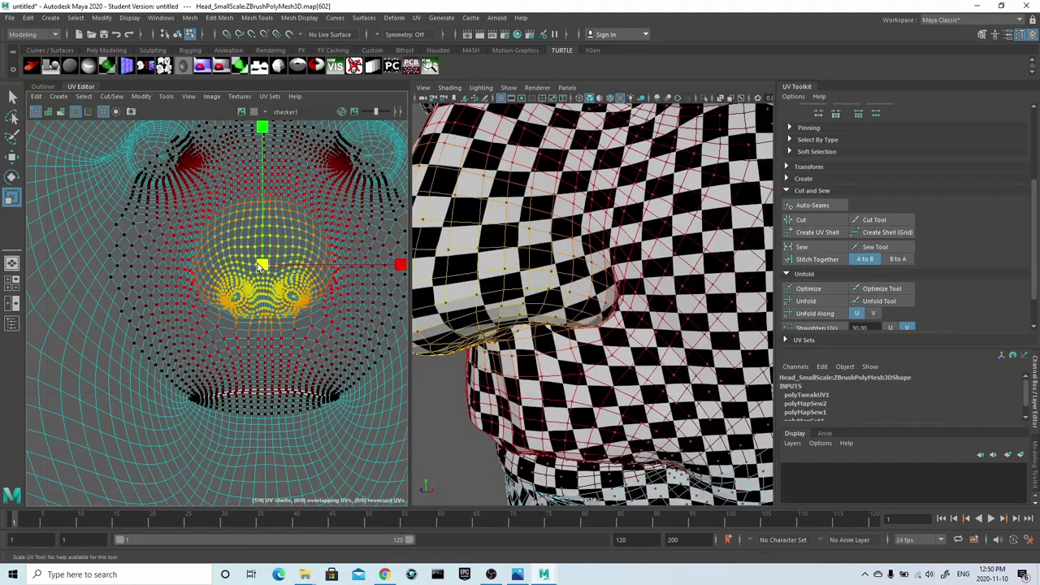
- Reduce the vertical scale of the soft-selected nose UVs to balance the checker proportions
left_click_drag(263, 130, 278, 166)
scroll(593, 276, "down", 5)
scroll(601, 272, "up", 5)
left_click_drag(569, 276, 632, 233, "alt")
scroll(636, 252, "down", 3)
scroll(205, 269, "down", 3)
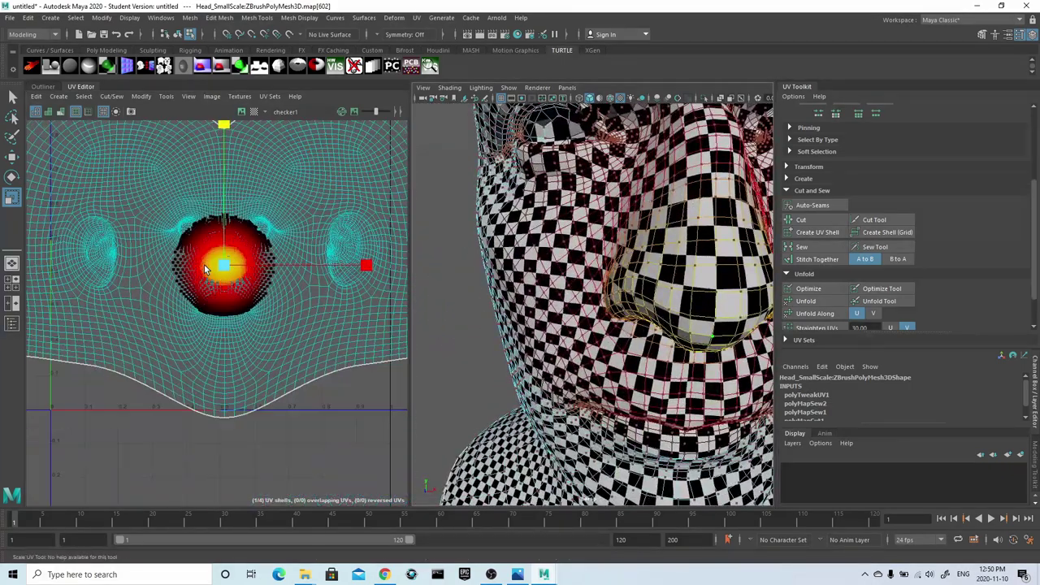
scroll(243, 223, "down", 3)
middle_click_drag(242, 223, 249, 270, "alt")
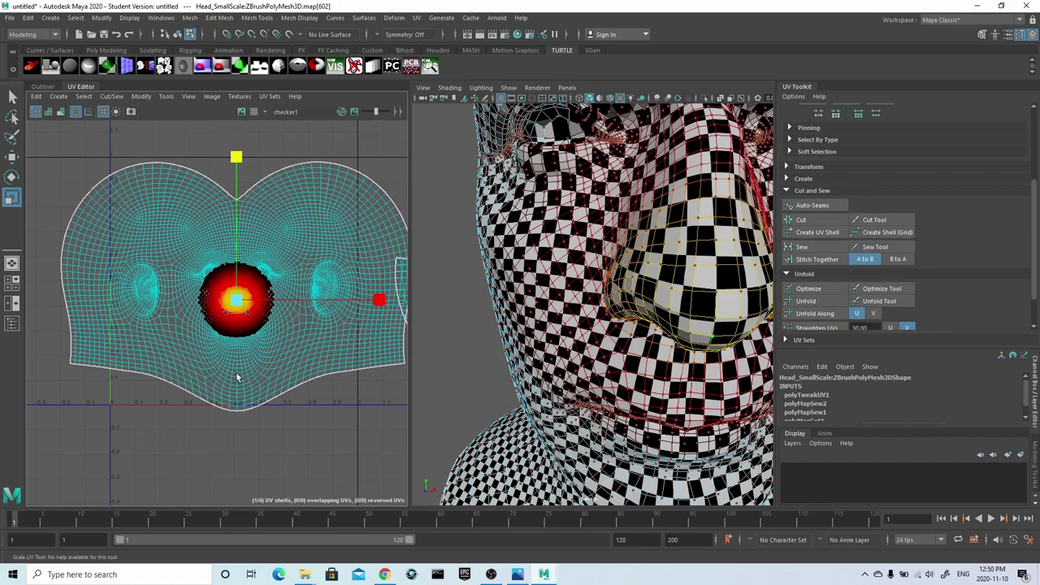
scroll(238, 413, "up", 4)
left_click(236, 403)
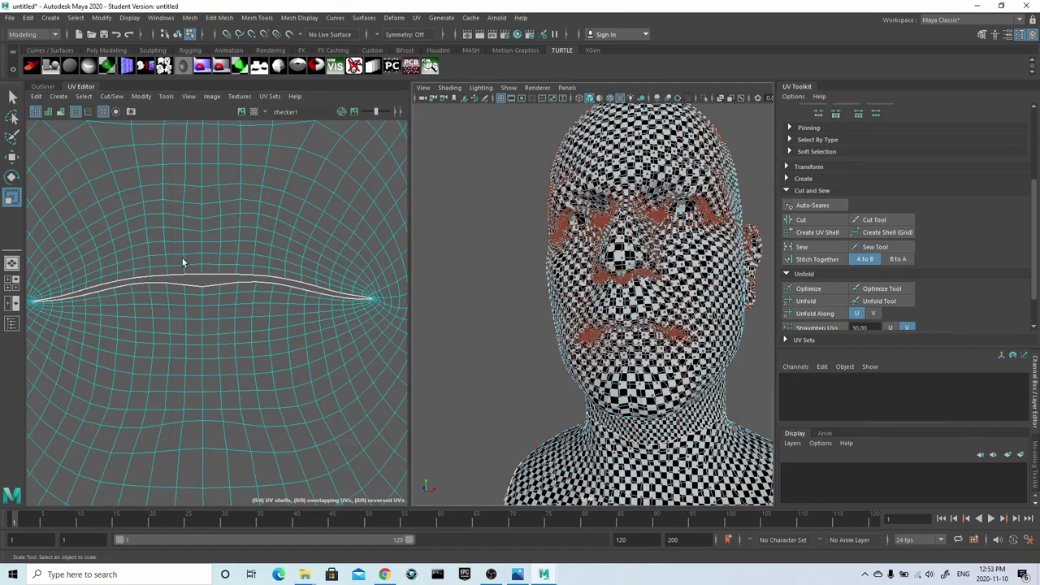
- Try to select the UV loop around the ear directly in the UV Editor
scroll(182, 258, "down", 4)
middle_click_drag(113, 211, 218, 264, "alt")
middle_click_drag(122, 150, 195, 218, "alt")
scroll(194, 221, "up", 2)
double_click(195, 227)
key("ctrl+z")
double_click(170, 234)
key("ctrl+z")
double_click(156, 248)
key("ctrl+z")
- Select the loop of UVs around the ear on the 3D model with a soft falloff
left_click_drag(561, 242, 666, 235, "alt")
scroll(593, 236, "up", 5)
left_click_drag(569, 220, 617, 203, "alt")
left_click(593, 186)
double_click(576, 209, "shift")
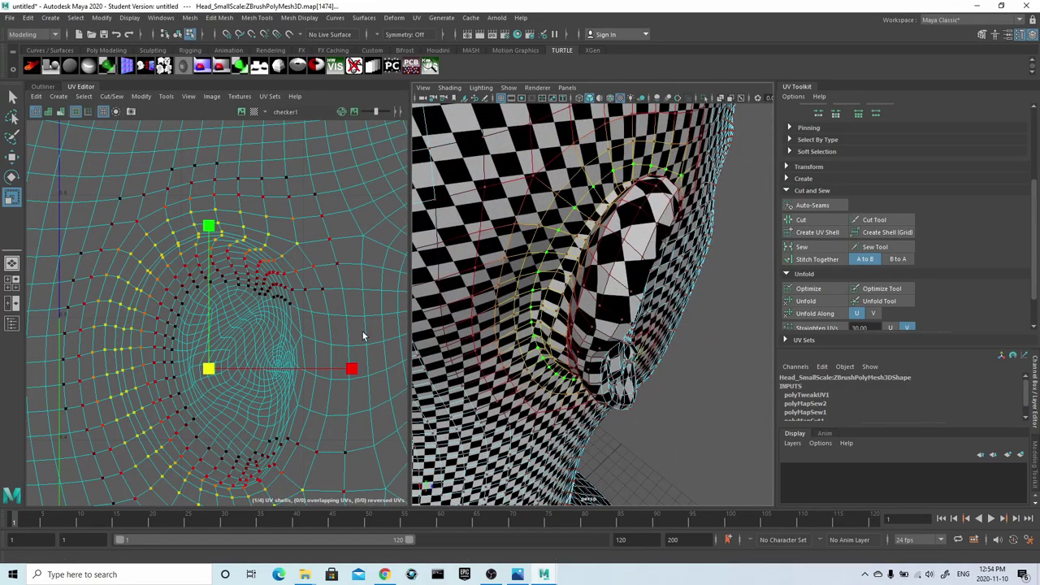
middle_click_drag(306, 246, 198, 266, "alt")
scroll(279, 244, "down", 4)
scroll(198, 266, "down", 2)
scroll(162, 280, "up", 2)
middle_click_drag(121, 282, 208, 282, "alt")
- Undo the recent ear changes and slightly rescale the soft-selected UVs around the ears
key("ctrl+z")
key("ctrl+z")
key("ctrl+z")
key("ctrl+z")
left_click_drag(498, 270, 552, 270, "alt")
right_click_drag(552, 270, 638, 266, "alt")
key("ctrl+z")
left_click_drag(255, 332, 257, 332)
right_click_drag(321, 345, 159, 370, "alt")
- Adjust the soft-selection falloff around both ears and scale the UVs slightly narrower
left_click(13, 96)
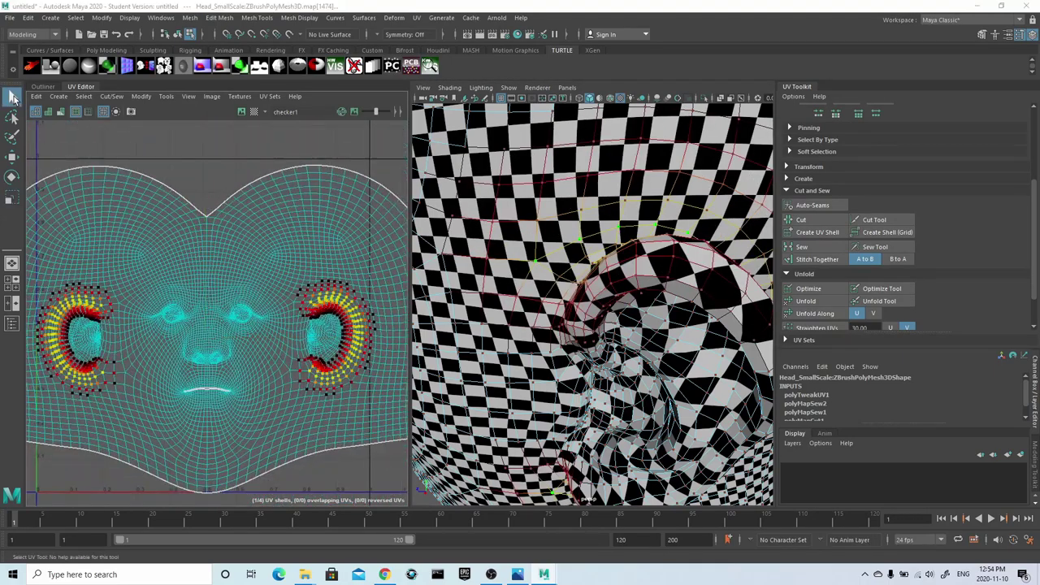
key("b")
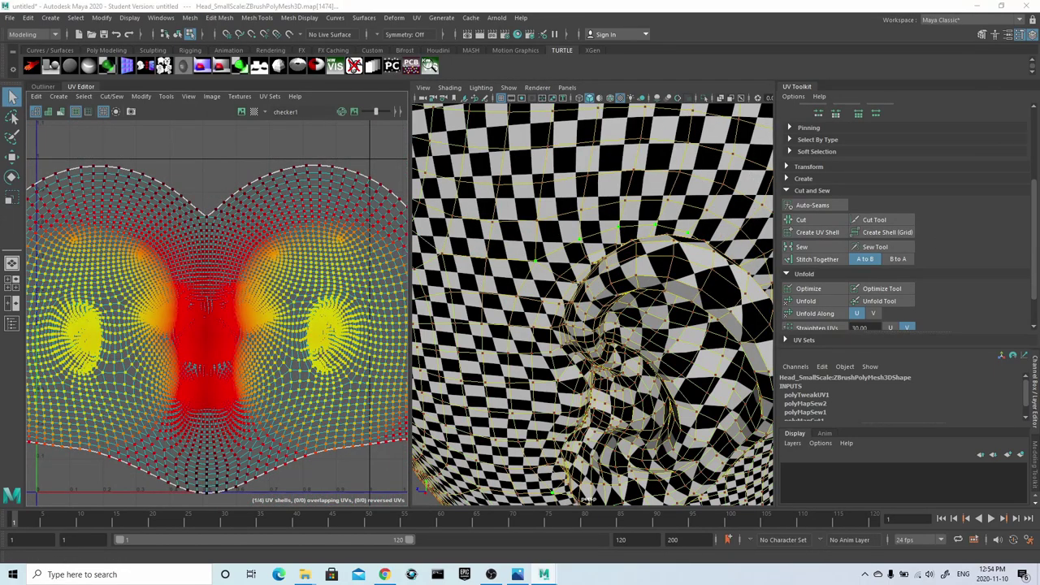
left_click_drag(382, 251, 349, 252)
right_click_drag(349, 251, 345, 258, "alt")
key("e")
key("r")
left_click_drag(352, 338, 347, 339)
- Select the UVs above and behind the ear on the shell's right half and scale them narrower horizontally
middle_click_drag(90, 309, 232, 289, "alt")
right_click_drag(171, 276, 248, 247, "alt")
double_click(619, 228, "shift")
right_click_drag(325, 325, 95, 357, "alt")
middle_click_drag(404, 367, 314, 356, "alt")
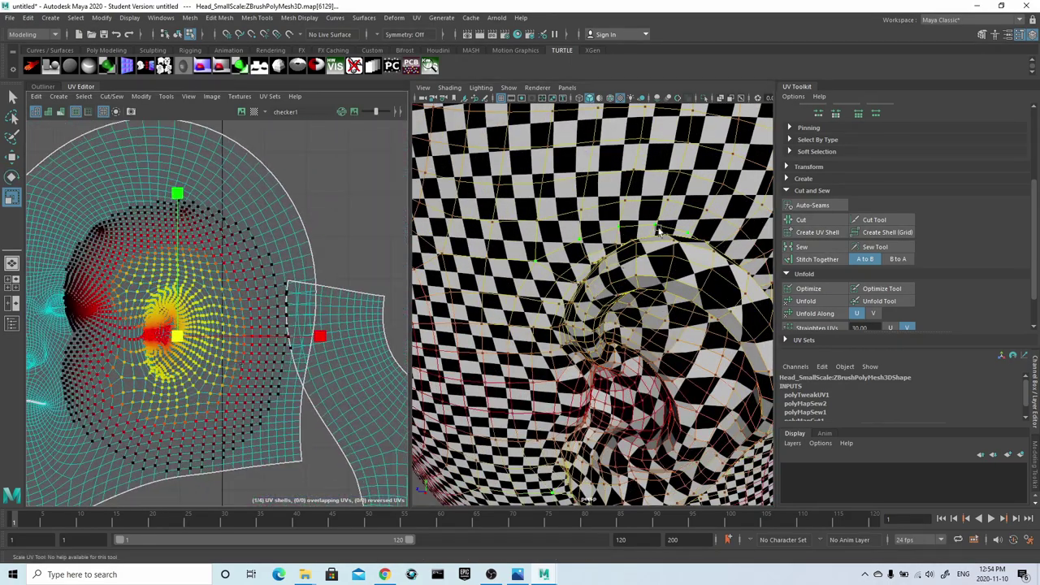
left_click_drag(641, 247, 587, 229, "alt")
left_click(584, 276, "shift")
double_click(593, 305, "shift")
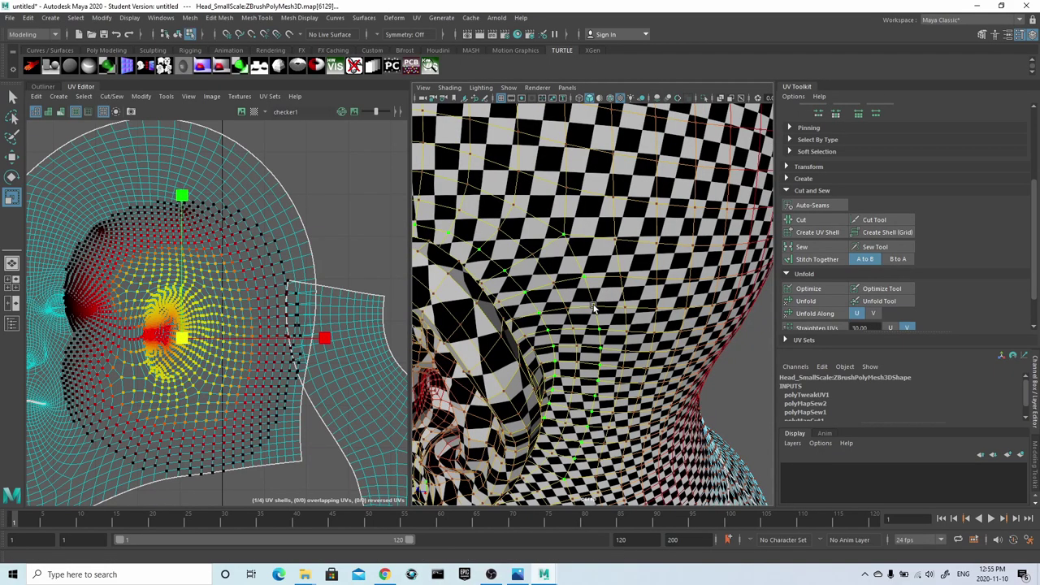
left_click_drag(657, 282, 650, 263, "alt")
left_click_drag(325, 338, 311, 338)
- Scale the same ear's surrounding UVs a little further inward horizontally
left_click_drag(480, 313, 520, 307, "alt")
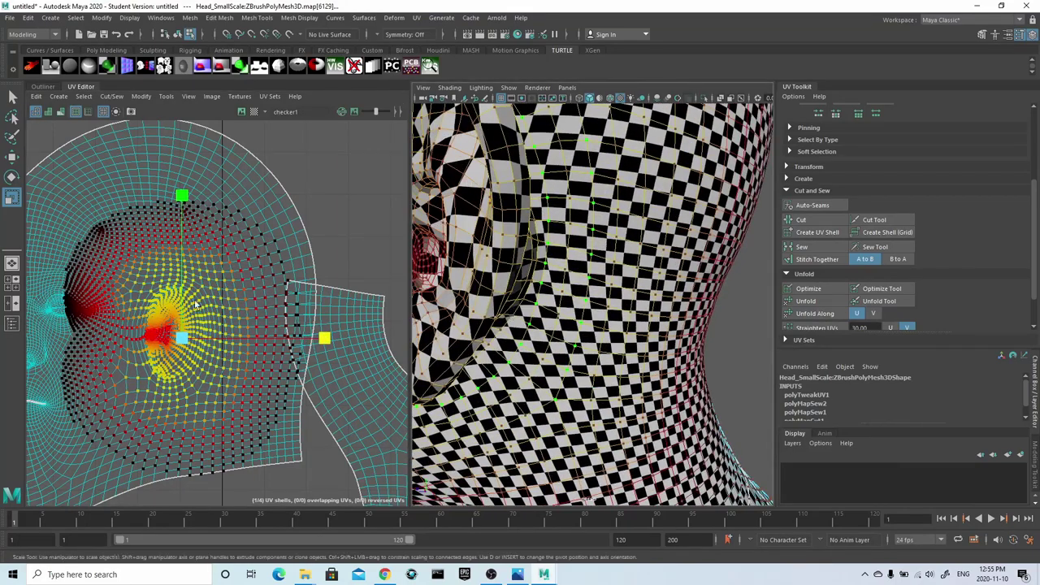
left_click_drag(532, 261, 659, 278, "alt")
middle_click_drag(272, 337, 356, 349, "alt")
left_click_drag(403, 349, 387, 349)
- Select the UVs around the opposite ear and scale them narrower horizontally
key("w")
middle_click_drag(149, 339, 419, 309, "alt")
left_click_drag(455, 280, 562, 217, "alt")
double_click(544, 236)
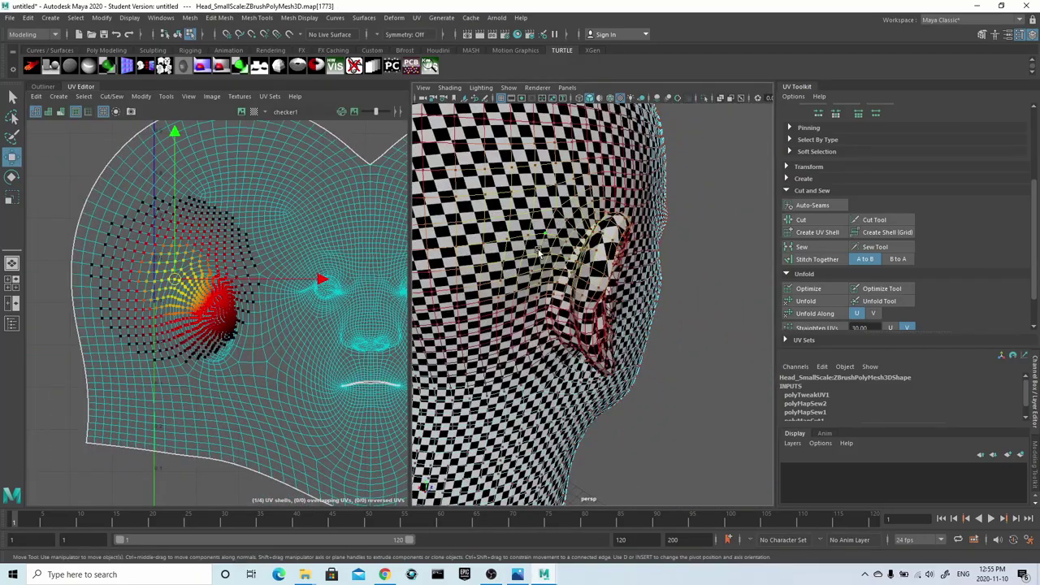
left_click(550, 221)
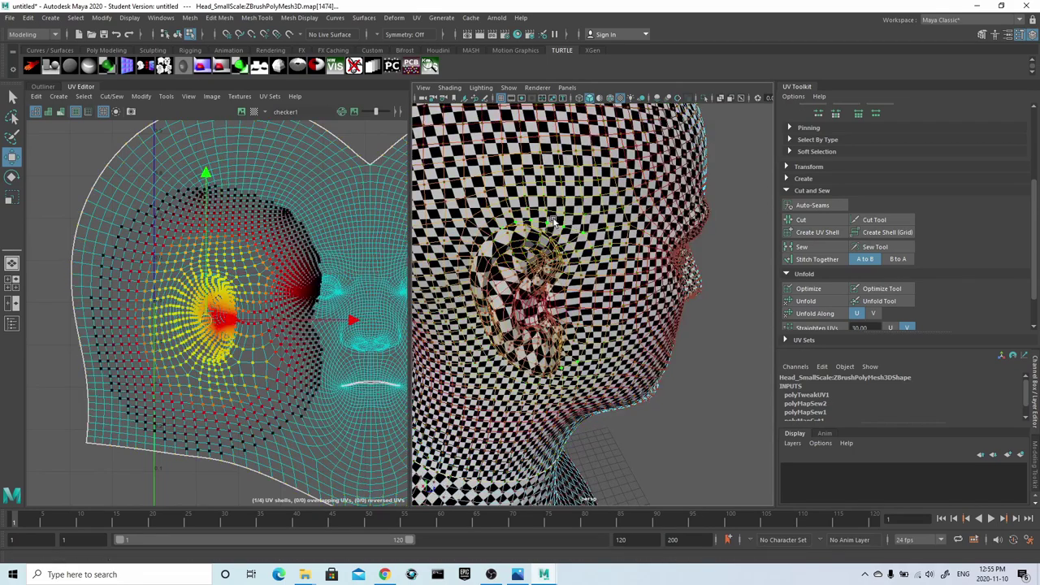
left_click_drag(549, 211, 579, 212, "alt")
key("r")
left_click_drag(345, 324, 317, 324)
scroll(364, 327, "down", 1)
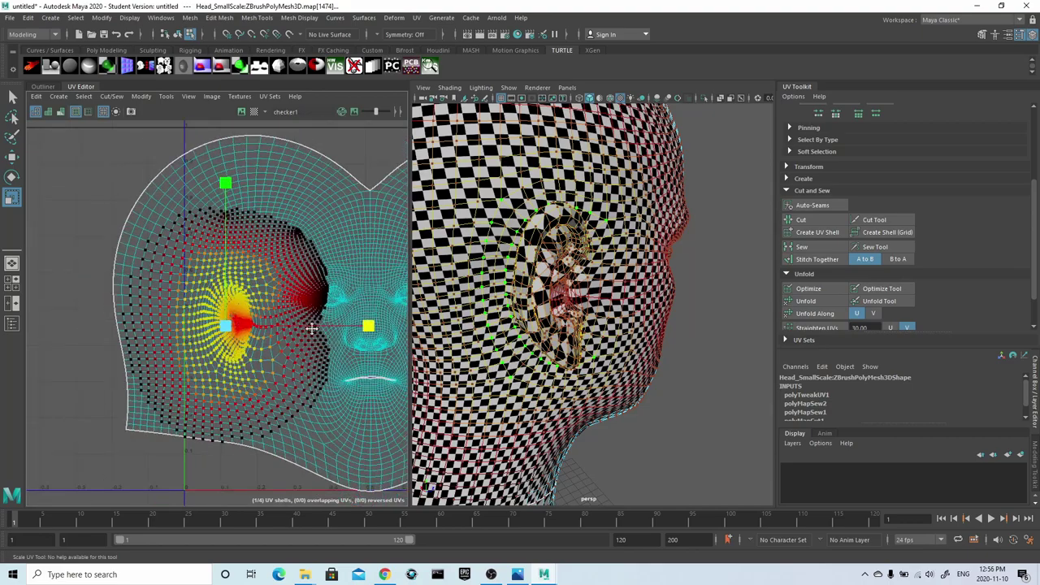
- Shift the soft-selected UVs around that ear slightly toward the middle of the face
middle_click_drag(364, 325, 244, 310, "alt")
key("w")
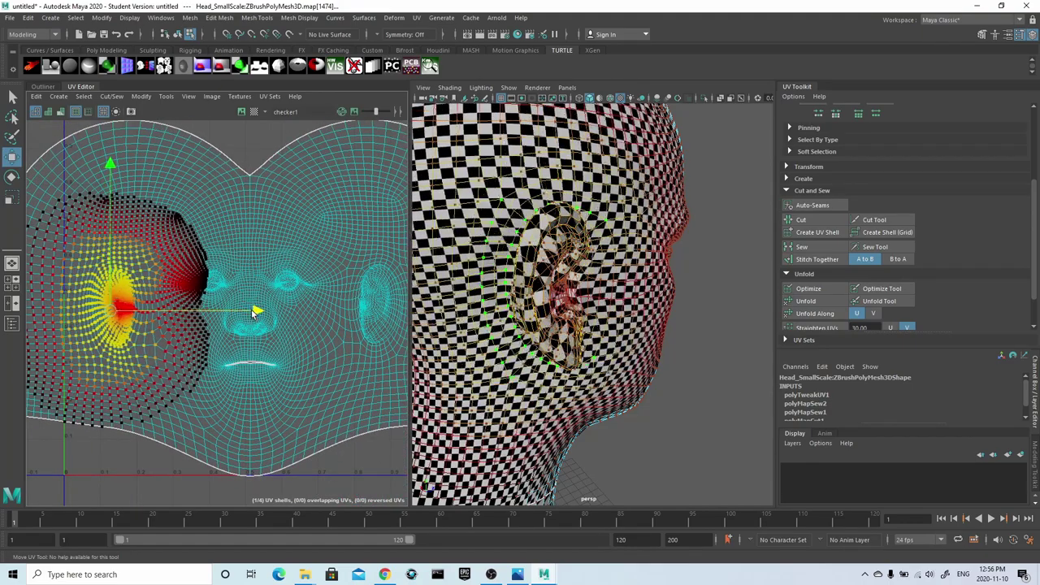
left_click_drag(416, 303, 435, 303, "alt")
left_click_drag(249, 309, 254, 315)
left_click_drag(472, 313, 496, 313, "alt")
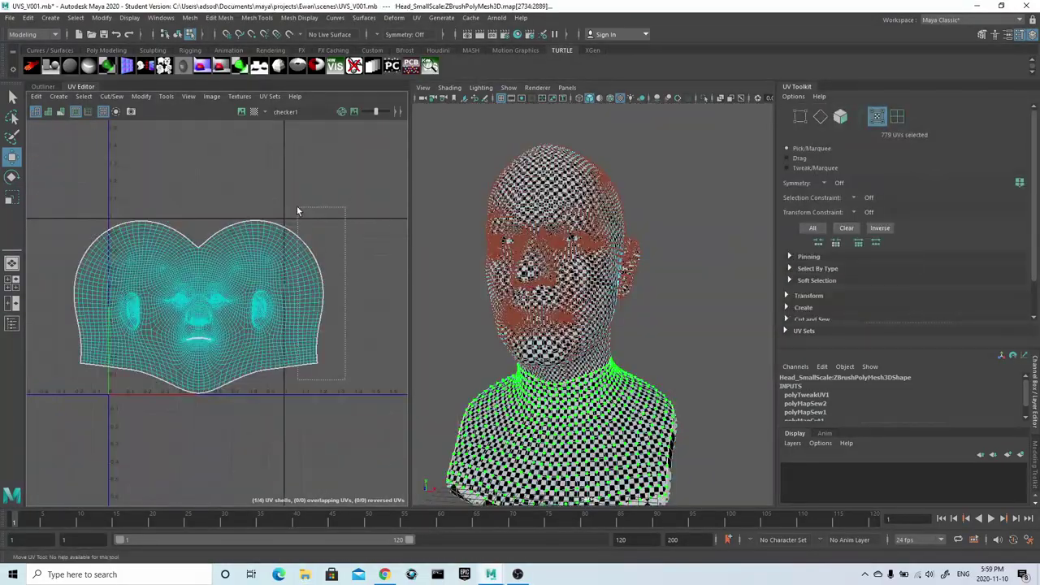
- Select the UV columns along both outer sides of the head shell and scale them inward horizontally with soft selection
scroll(315, 328, "up", 5)
scroll(315, 333, "down", 5)
left_click_drag(63, 188, 133, 372, "shift")
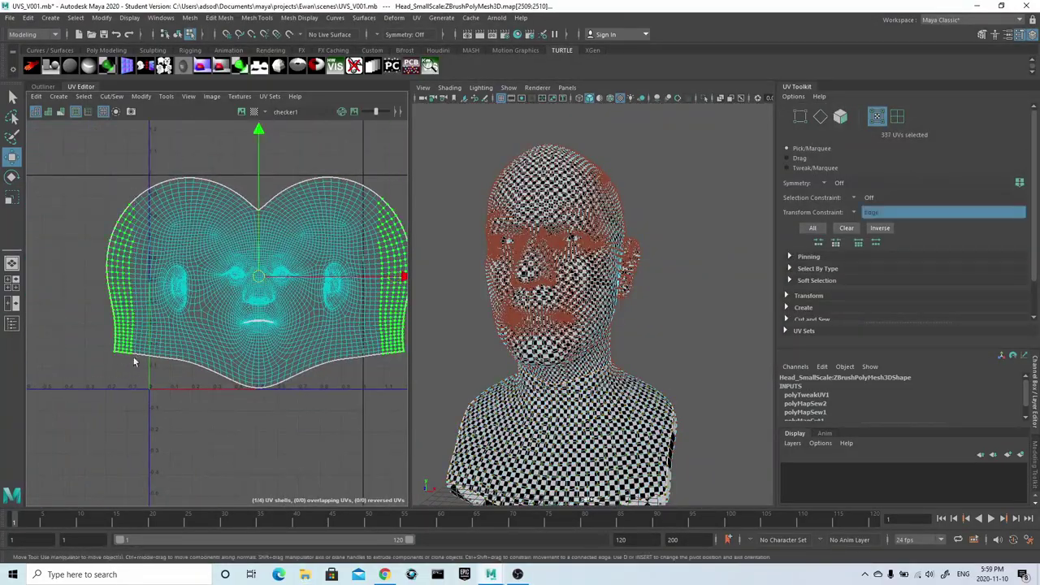
middle_click_drag(162, 312, 126, 323, "alt")
left_click(10, 98)
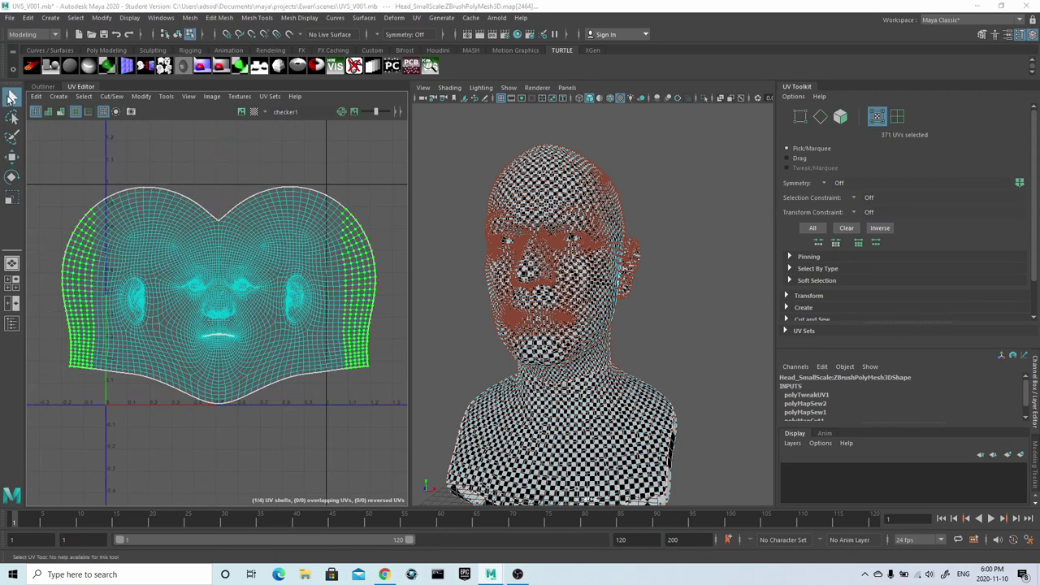
key("b")
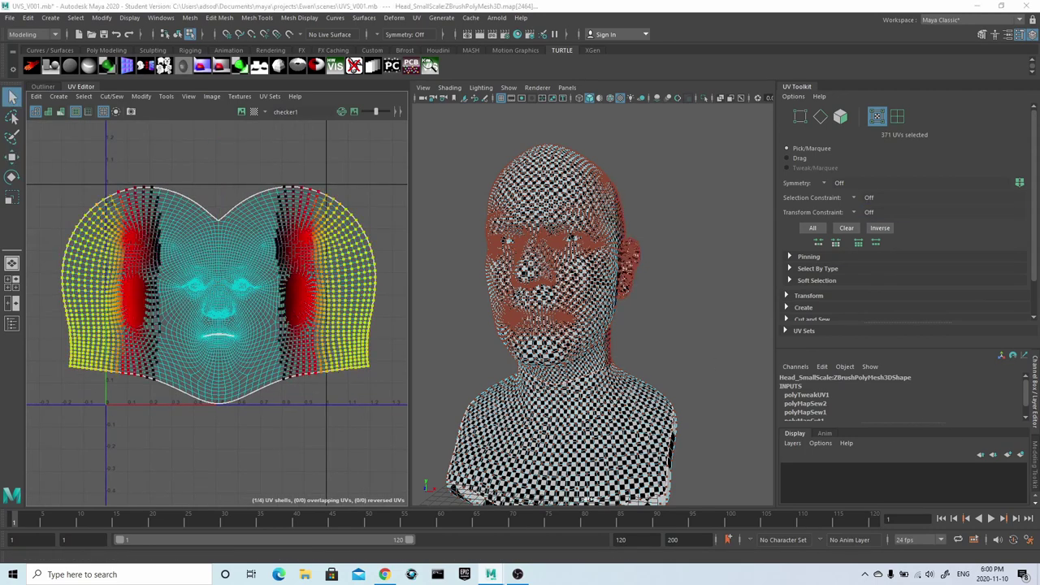
key("r")
left_click_drag(361, 291, 354, 291)
- Reduce the soft selection falloff and scale the shell's outer UV columns a little further inward
key("b")
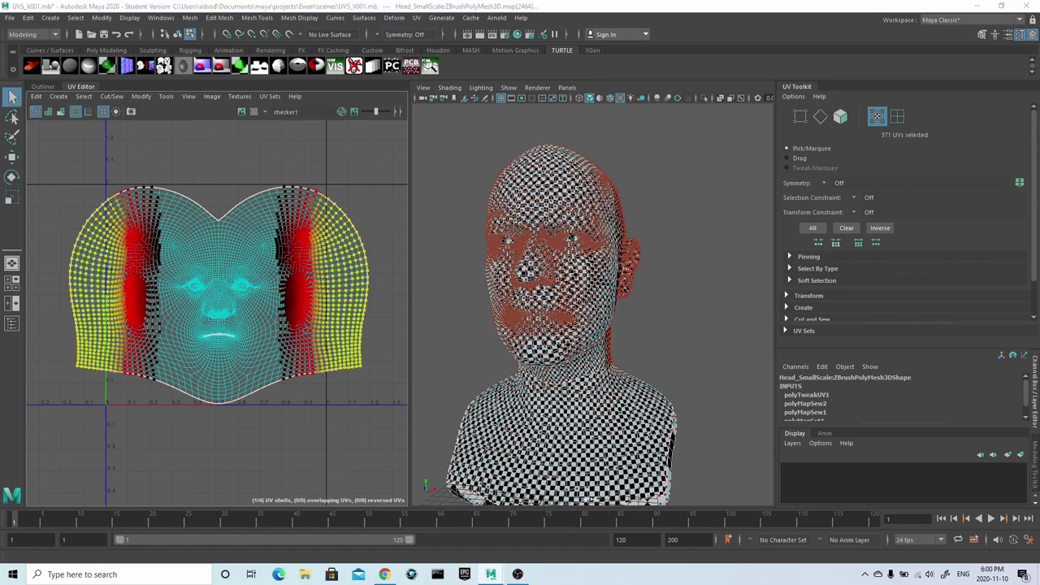
left_click_drag(751, 251, 718, 248)
left_click_drag(361, 292, 355, 293)
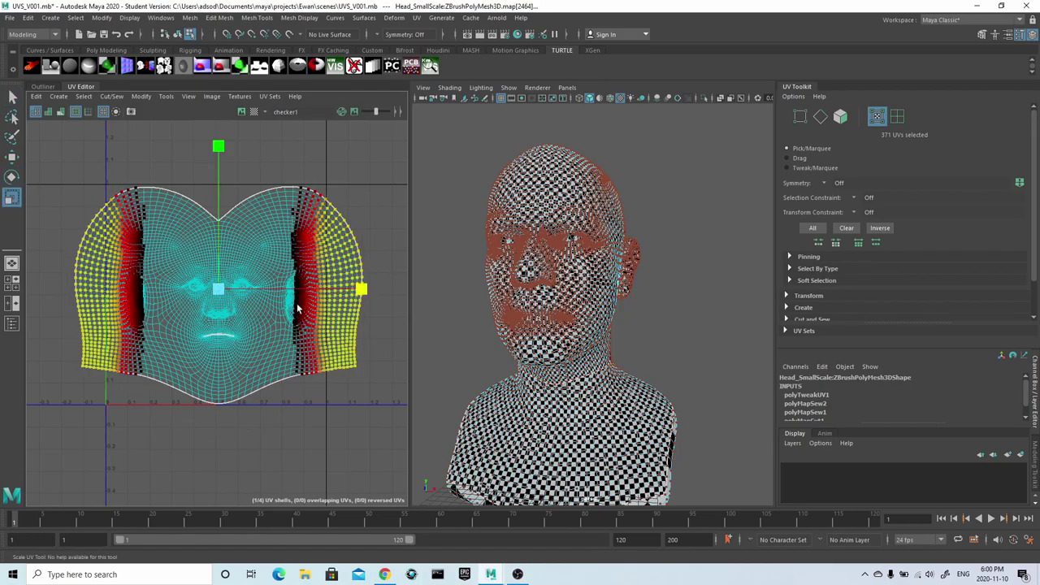
- Check the checker pattern beside the face, then try rescaling the outer UV columns horizontally
middle_click_drag(373, 262, 275, 270, "alt")
right_click_drag(275, 271, 313, 276, "alt")
left_click_drag(617, 272, 569, 264, "alt")
right_click_drag(568, 264, 589, 272, "alt")
left_click_drag(589, 273, 577, 285, "alt")
middle_click_drag(197, 323, 315, 317, "alt")
key("q")
key("ctrl+z")
key("r")
left_click_drag(348, 291, 342, 292)
key("ctrl+z")
- Select a small patch of neck UVs near the lower border on each side and scale both slightly inward with soft selection
scroll(455, 235, "down", 3)
left_click_drag(455, 234, 501, 225, "alt")
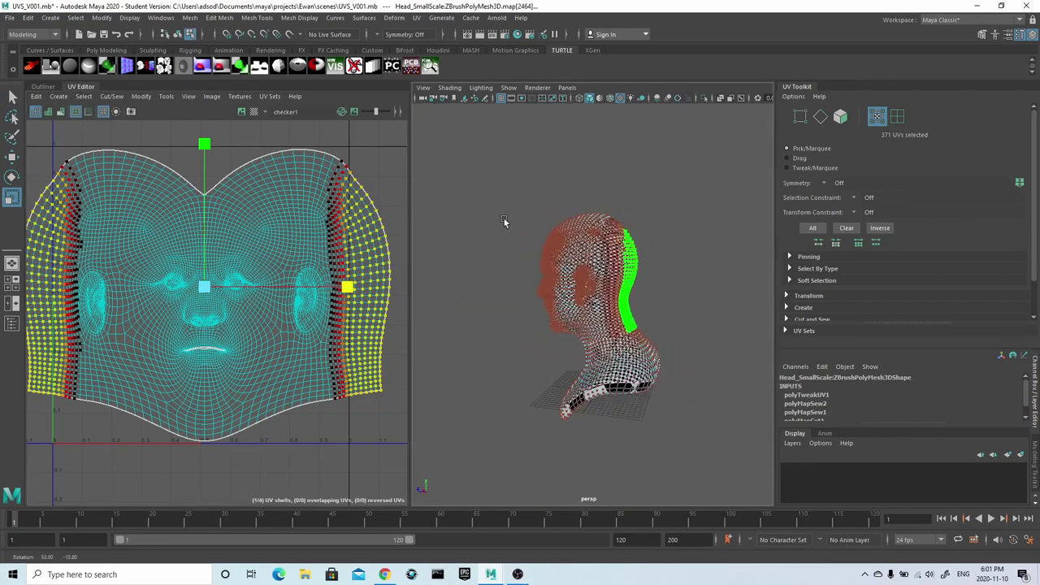
scroll(341, 360, "up", 2)
left_click_drag(336, 429, 324, 376)
middle_click_drag(145, 417, 236, 383, "alt")
scroll(98, 397, "down", 1)
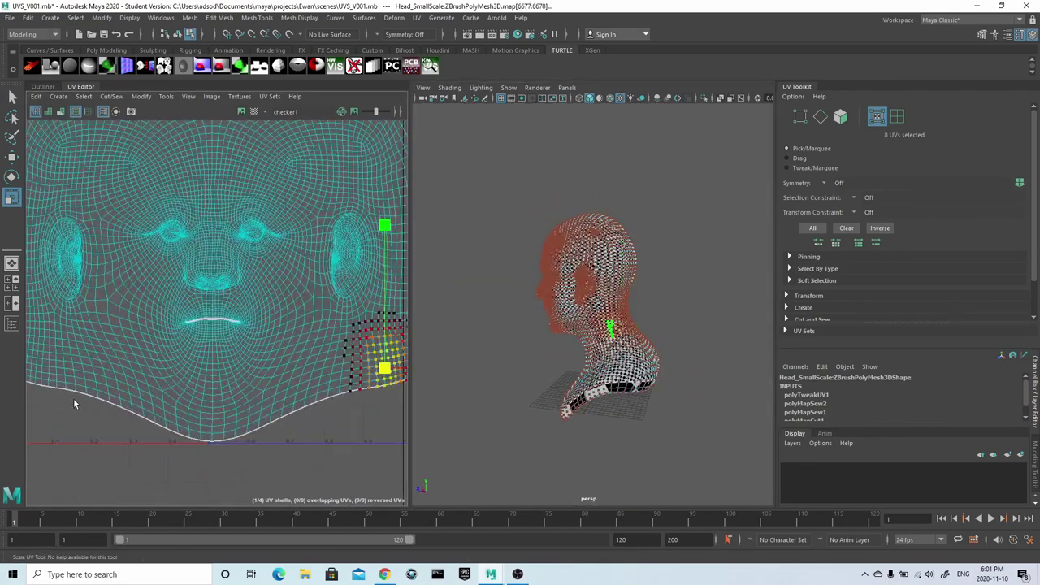
left_click_drag(41, 341, 42, 339, "shift")
key("q")
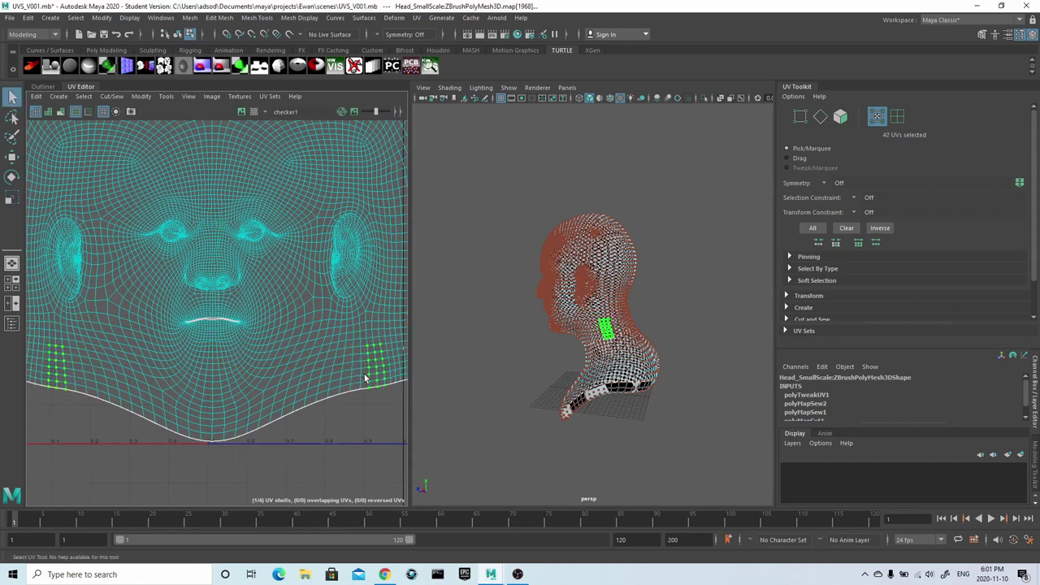
key("q")
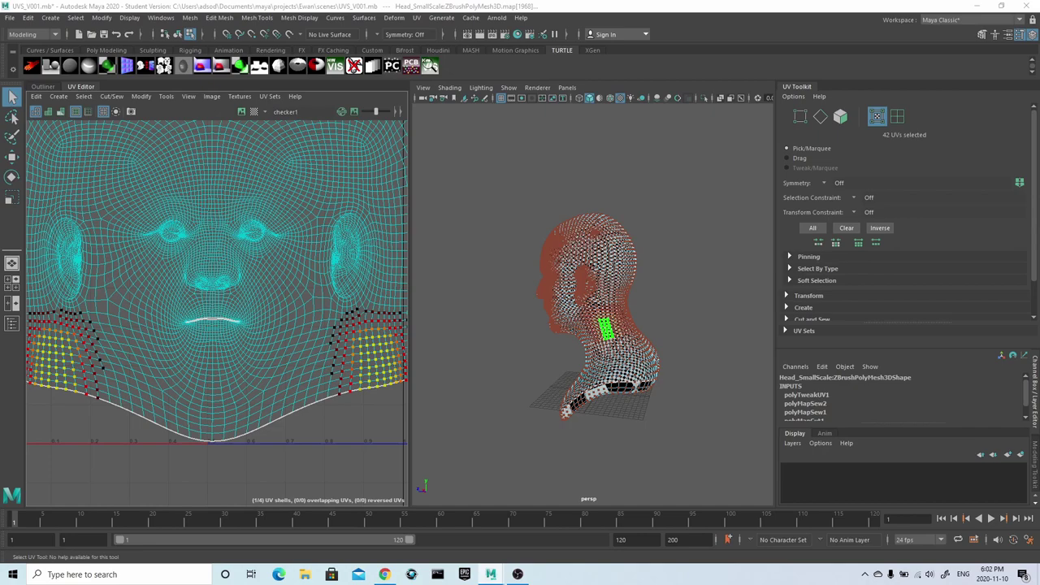
middle_click_drag(244, 358, 218, 353, "alt")
key("r")
left_click_drag(333, 362, 327, 363)
- Inspect the side of the neck closely and widen the soft selection falloff across the lower face
left_click_drag(601, 333, 569, 333, "alt")
scroll(606, 333, "up", 8)
left_click_drag(333, 362, 380, 346)
left_click(12, 96)
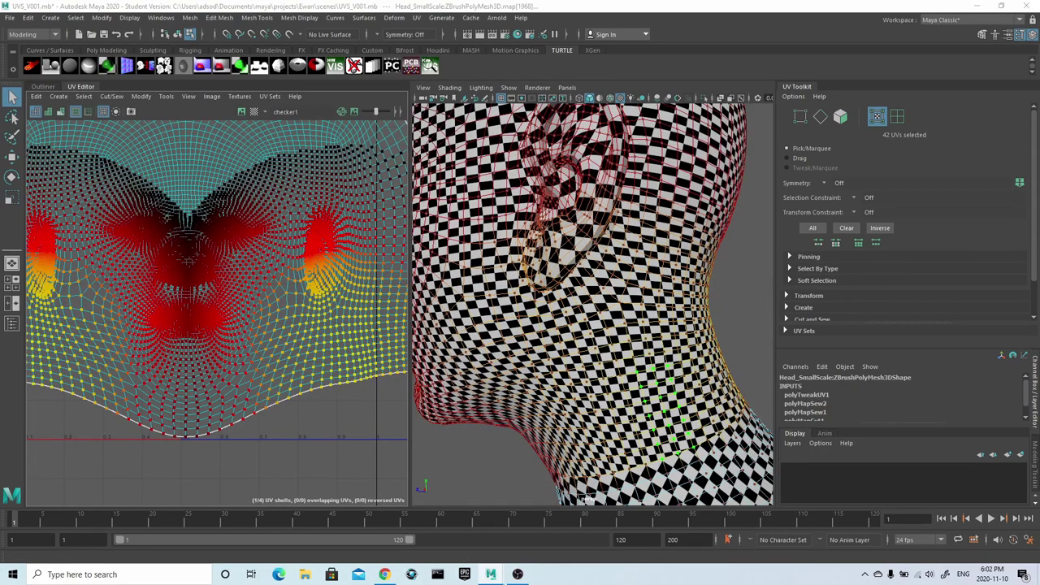
key("r")
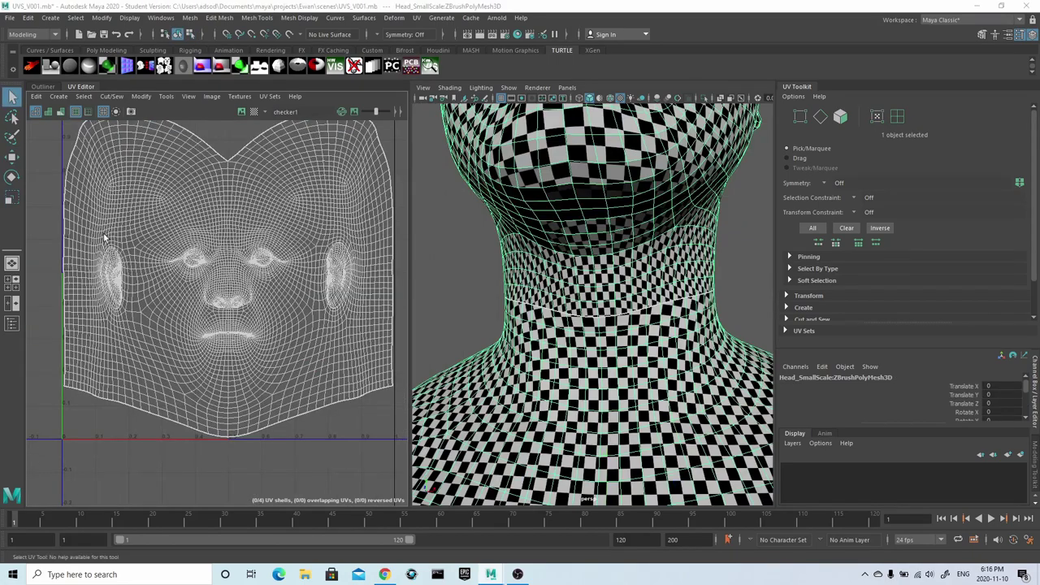
- Select the shell's inner UVs covering the face, both ears and the neck, leaving the outer border areas unselected
left_click_drag(368, 441, 369, 443)
key("F12")
scroll(103, 182, "up", 5)
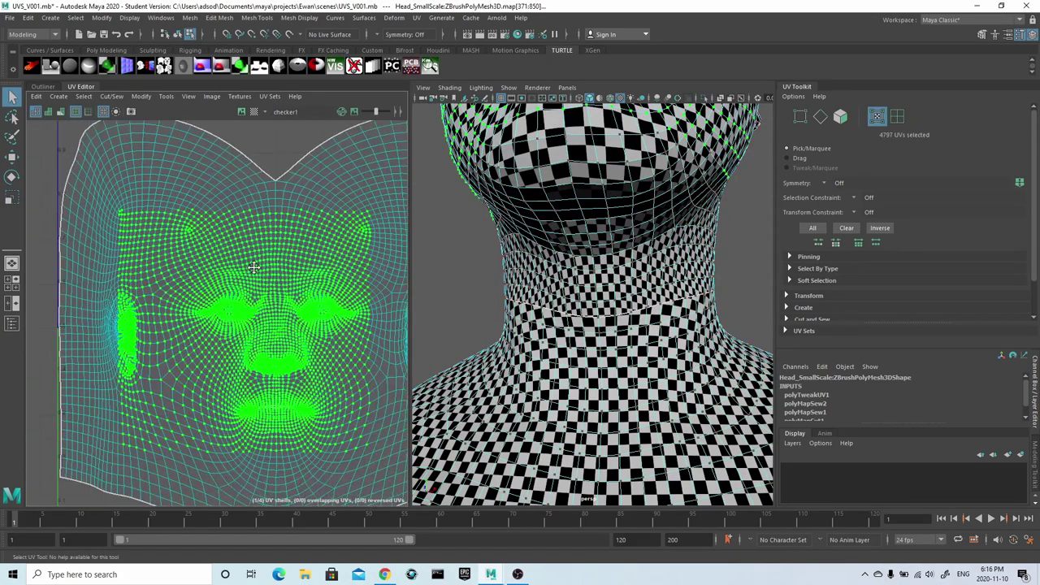
middle_click_drag(368, 215, 322, 192, "alt")
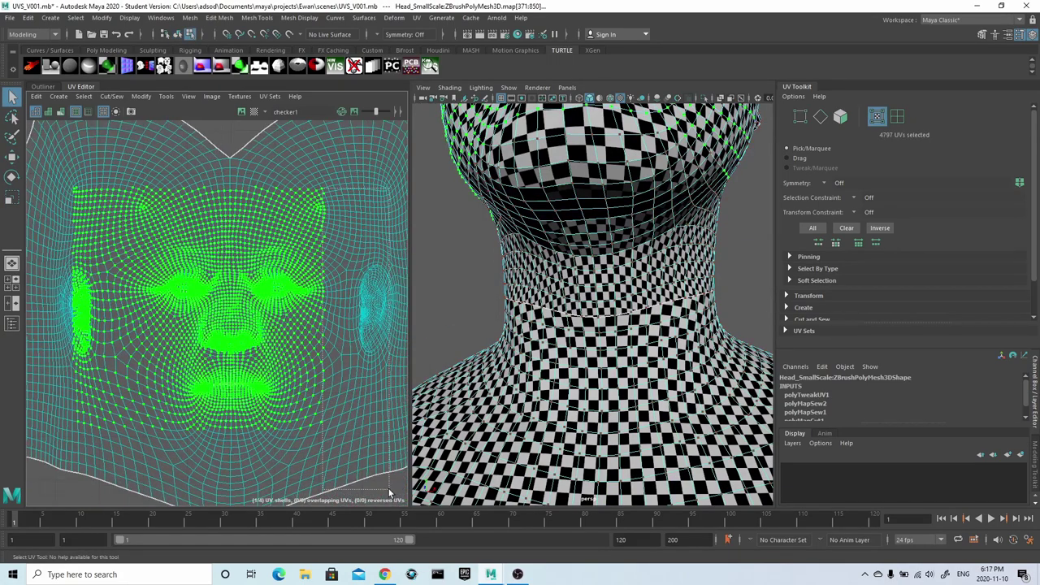
left_click_drag(389, 493, 392, 494, "shift")
left_click_drag(60, 508, 60, 509, "shift")
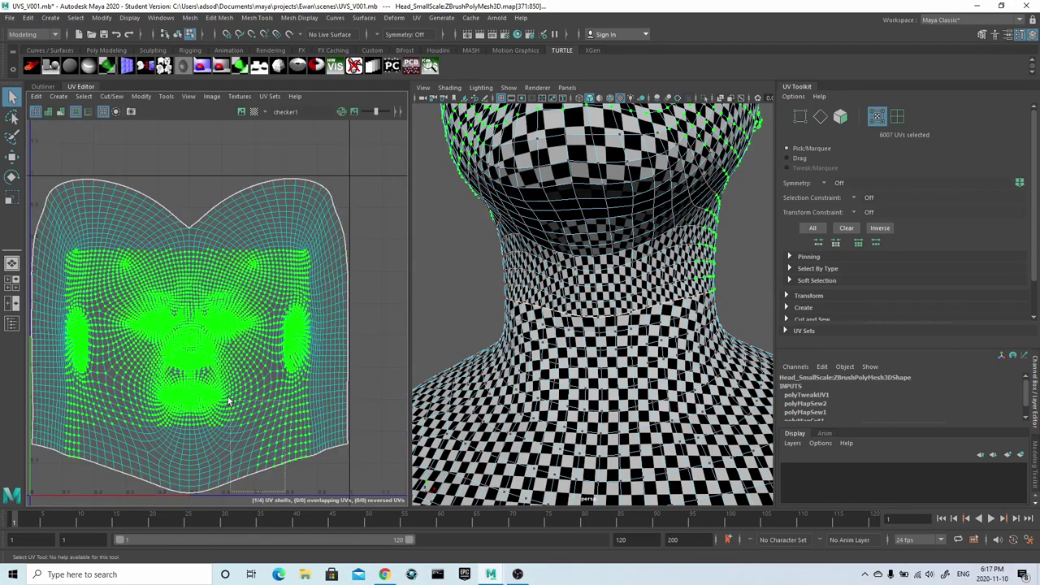
scroll(60, 237, "up", 6)
scroll(188, 315, "down", 6)
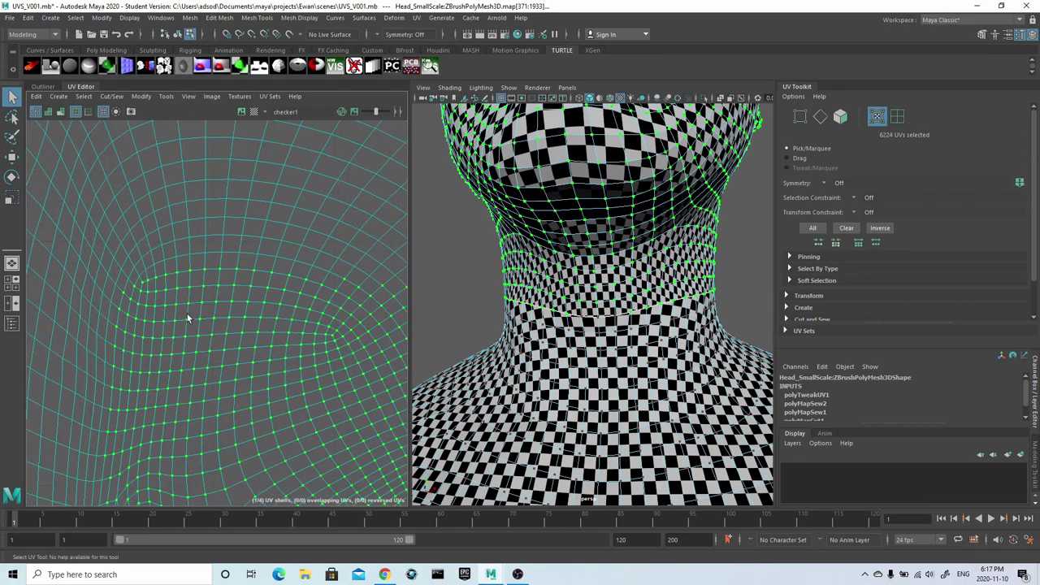
- Add the missing UVs at the upper corners of the inner selection and pin the selected UVs
middle_click_drag(317, 294, 176, 234, "alt")
scroll(176, 234, "up", 5)
left_click_drag(314, 274, 293, 200, "shift")
scroll(294, 199, "down", 3)
middle_click_drag(296, 194, 244, 231, "alt")
left_click_drag(147, 214, 269, 227, "shift")
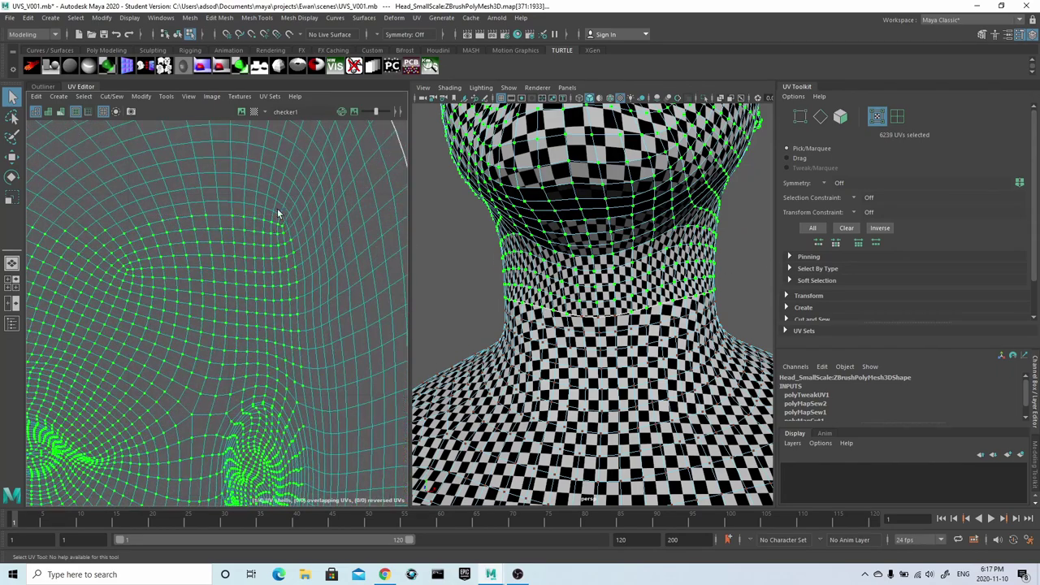
scroll(292, 232, "down", 4)
left_click(807, 256)
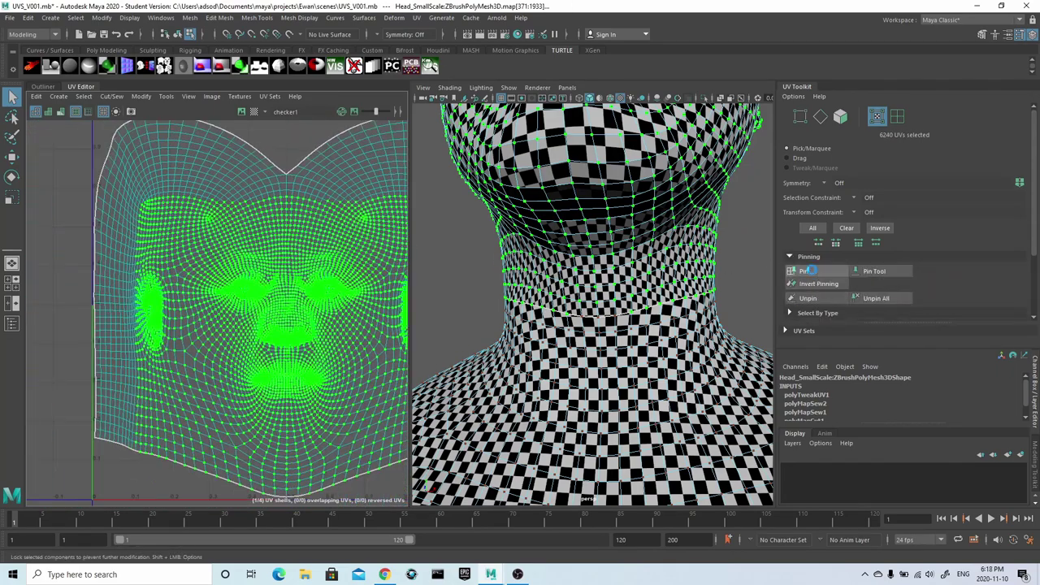
left_click(805, 271)
- Select the border UVs along both vertical sides of the head shell and pin them
left_click_drag(47, 184, 47, 182)
scroll(90, 237, "down", 3)
scroll(220, 273, "up", 1)
middle_click_drag(220, 274, 184, 279, "alt")
left_click_drag(341, 398, 316, 201, "shift")
scroll(169, 156, "up", 2)
middle_click_drag(166, 172, 233, 223, "alt")
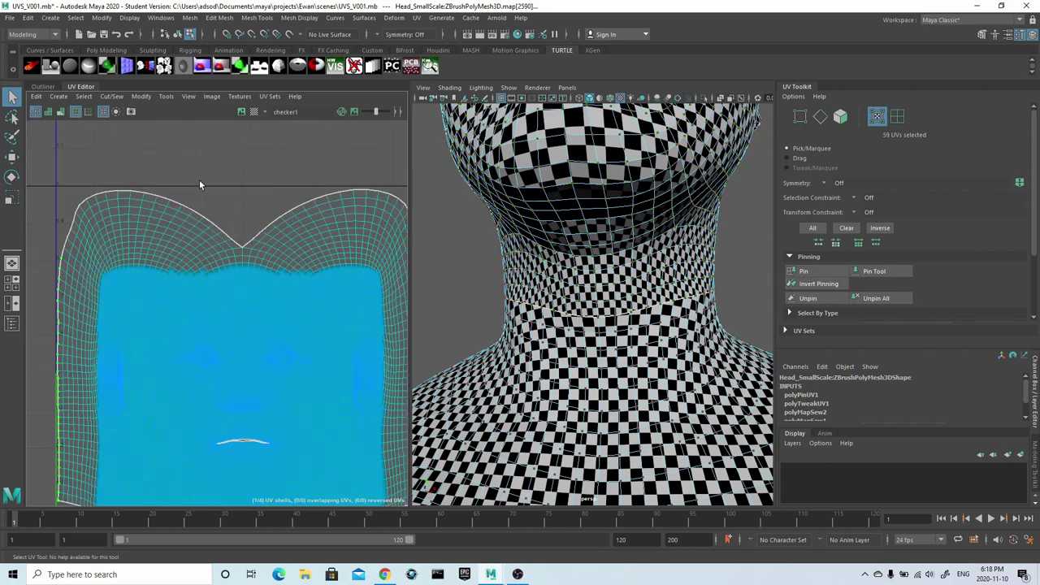
scroll(202, 187, "down", 2)
- Select the whole head shell and optimize its unpinned UVs
left_click_drag(42, 165, 396, 473)
scroll(781, 282, "down", 3)
left_click(785, 289)
scroll(785, 292, "down", 2)
left_click(809, 241)
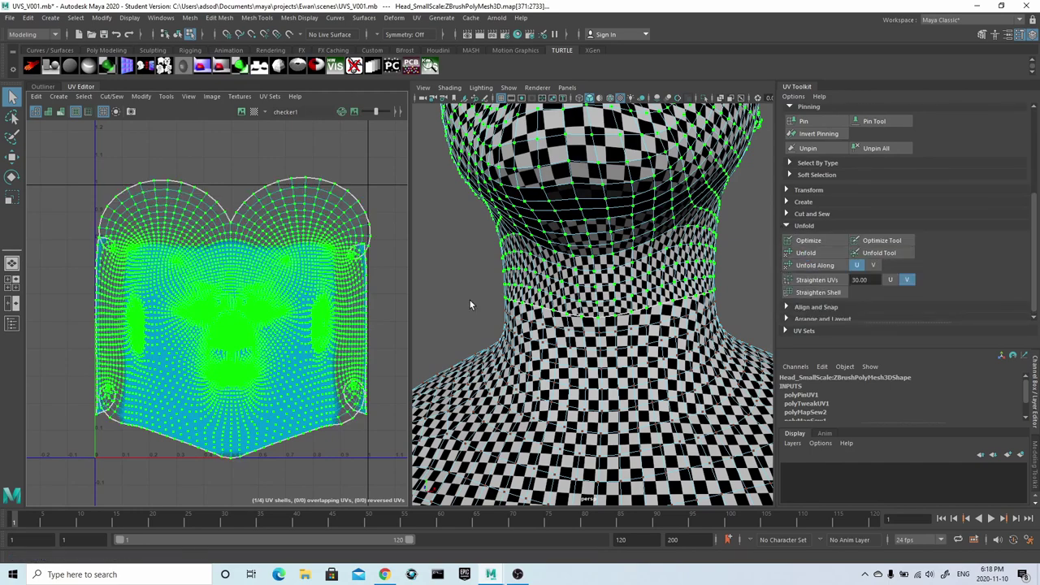
scroll(372, 244, "up", 5)
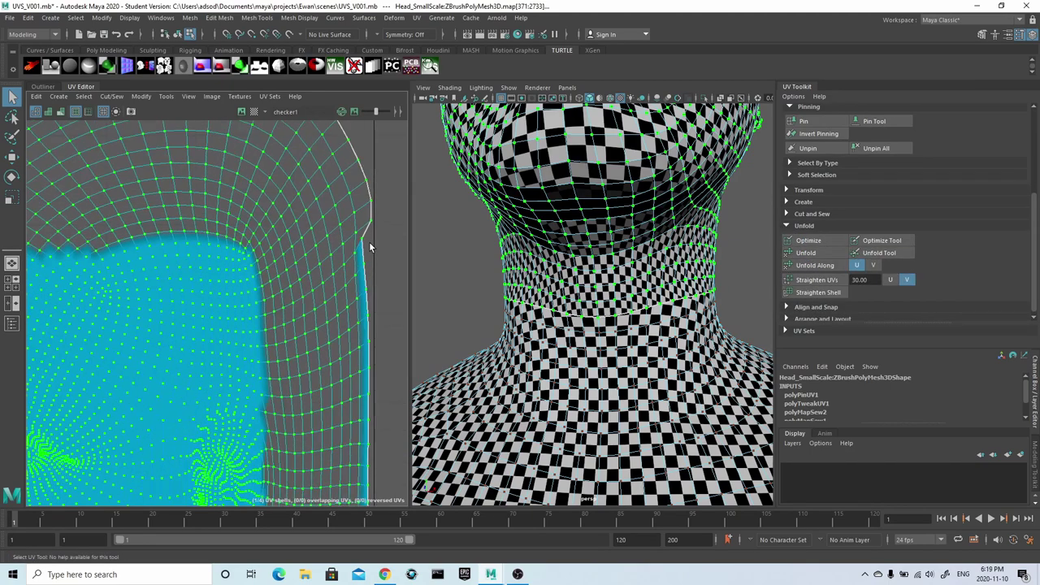
scroll(378, 268, "down", 6)
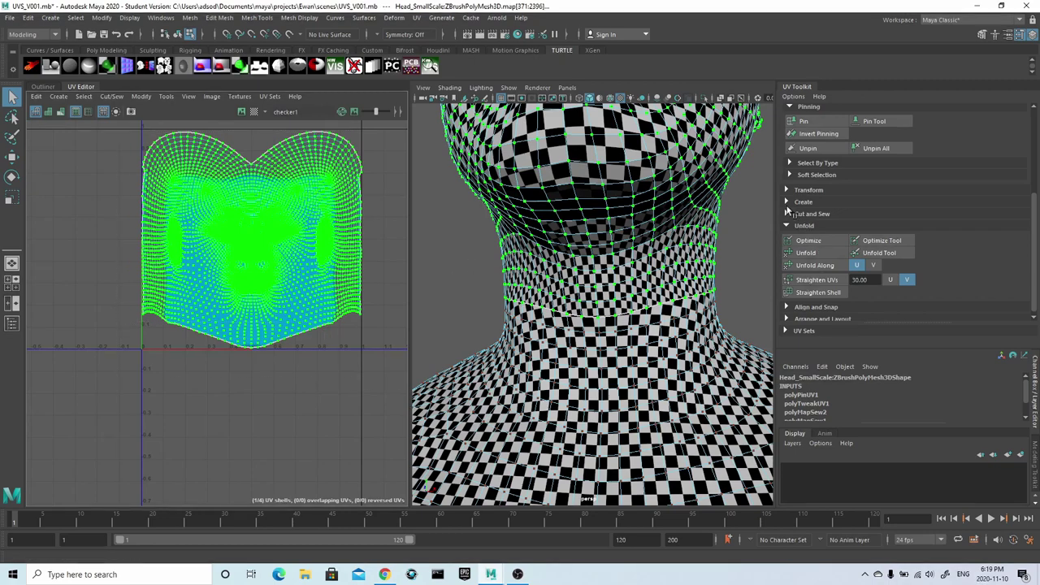
- Move the border UVs along the shell's right side into a straighter vertical line
left_click(380, 176)
scroll(356, 169, "up", 7)
left_click(383, 197)
key("w")
left_click_drag(399, 196, 414, 233)
left_click(386, 234)
left_click(389, 276)
scroll(352, 256, "down", 3)
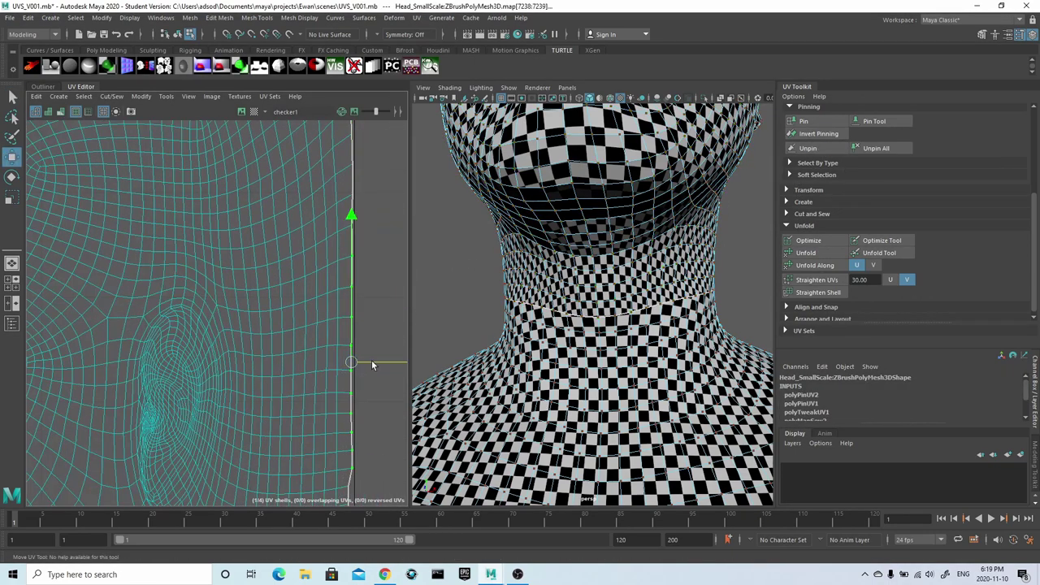
scroll(372, 364, "down", 2)
left_click_drag(376, 405, 378, 404)
middle_click_drag(375, 405, 373, 195, "alt")
left_click_drag(362, 383, 346, 285)
- Select border UVs along the shell's left side and scale them horizontally to flatten the edge
scroll(354, 357, "down", 5)
scroll(250, 286, "up", 5)
left_click_drag(234, 492, 264, 199)
key("r")
left_click_drag(393, 345, 250, 346)
scroll(292, 275, "down", 3)
scroll(290, 241, "up", 3)
middle_click_drag(290, 241, 326, 428, "alt")
left_click_drag(263, 400, 294, 187)
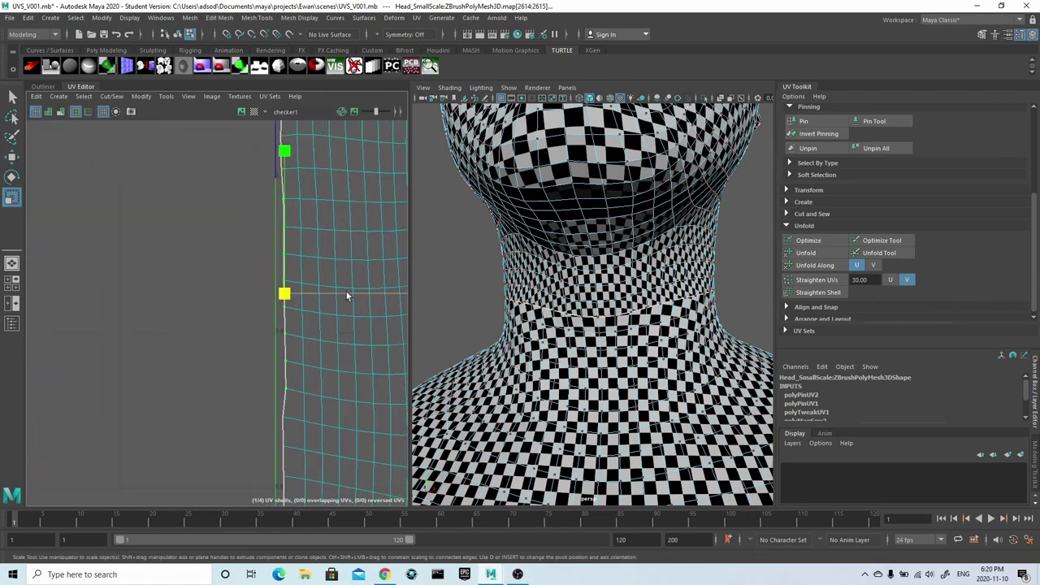
- Straighten the upper part of the shell's left border by scaling its UV column flat horizontally
scroll(342, 292, "down", 4)
scroll(327, 146, "up", 2)
middle_click_drag(327, 147, 298, 294, "alt")
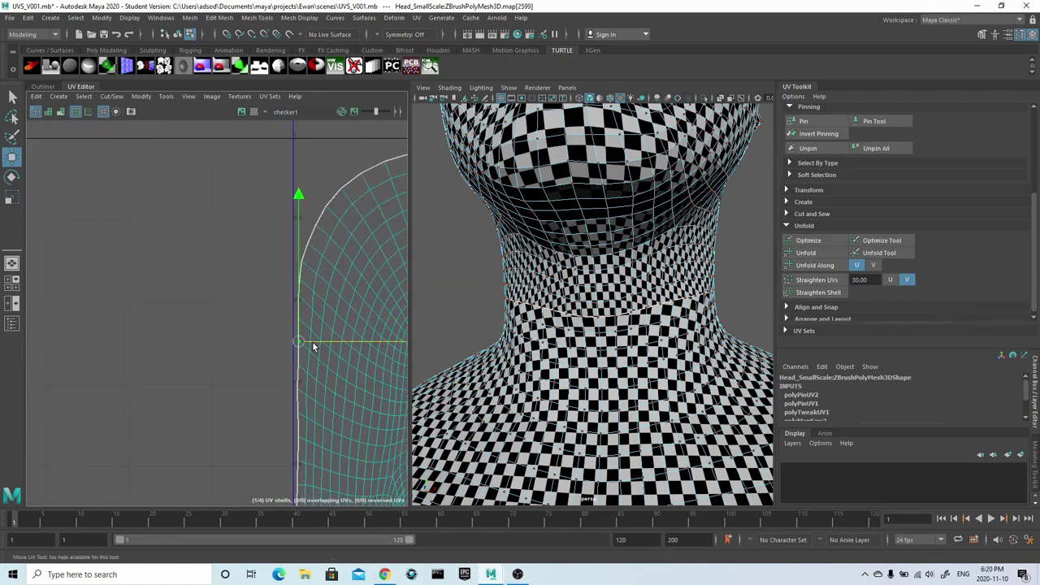
scroll(312, 372, "down", 4)
left_click_drag(260, 255, 299, 502)
key("r")
scroll(320, 358, "up", 3)
scroll(320, 374, "down", 2)
left_click_drag(387, 370, 258, 366)
- Select the UVs inside both nostrils and scale them narrower with soft selection
middle_click_drag(390, 268, 301, 254, "alt")
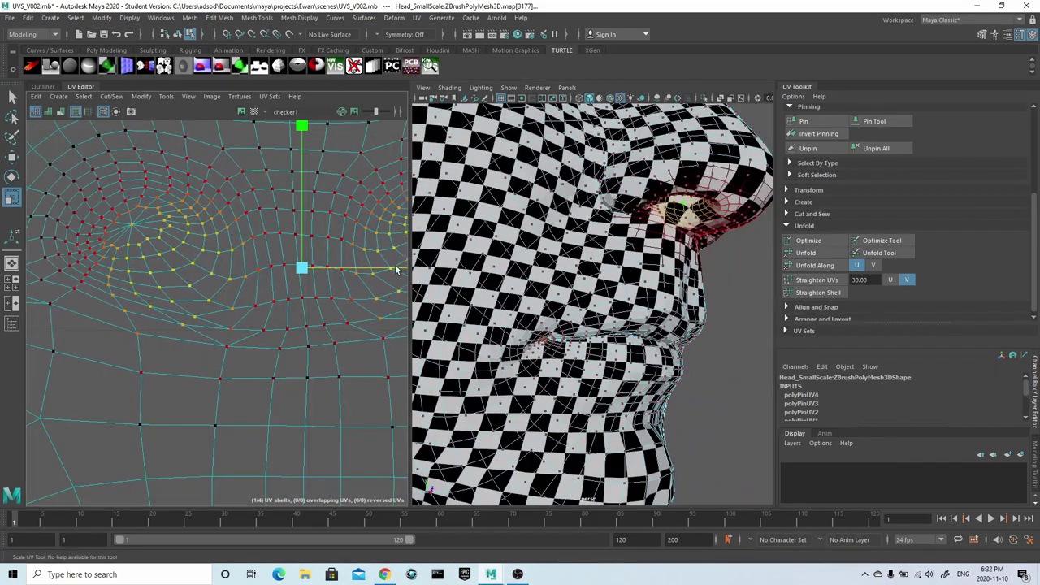
left_click_drag(561, 268, 583, 203, "alt")
left_click(503, 188, "shift")
key("q")
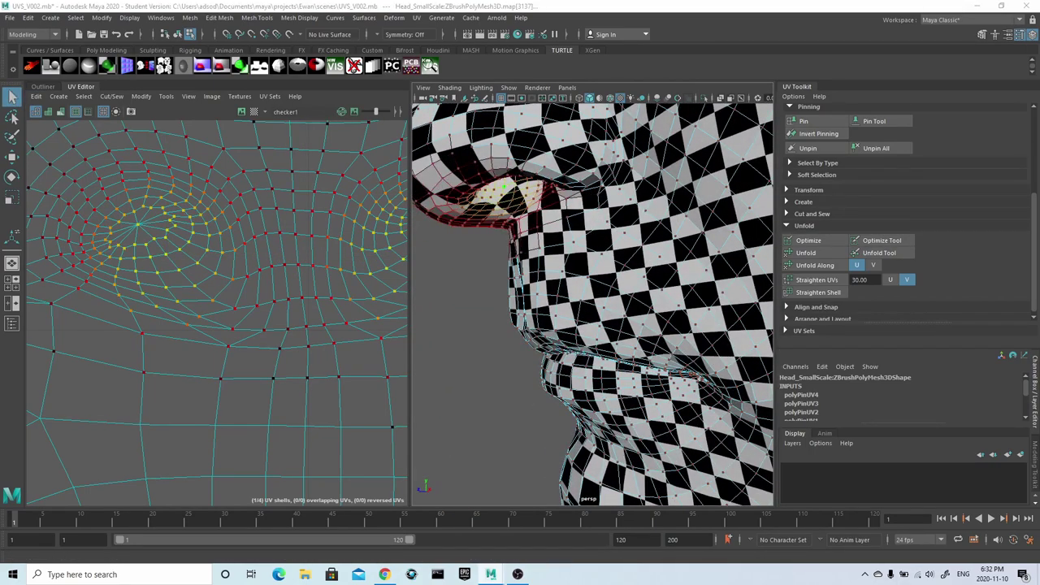
left_click_drag(520, 244, 552, 245, "alt")
key("r")
left_click_drag(285, 257, 275, 257)
left_click_drag(519, 252, 660, 249, "alt")
left_click_drag(285, 256, 275, 255)
left_click_drag(284, 147, 299, 175)
- Adjust each nostril's soft-selected UVs separately with small horizontal changes
left_click(153, 234)
left_click_drag(295, 236, 284, 236)
middle_click_drag(278, 253, 190, 260, "alt")
left_click(360, 239)
left_click_drag(633, 252, 496, 248, "alt")
left_click_drag(361, 243, 353, 245)
left_click(311, 287)
- Select the UVs around the nostrils and try optimizing them
right_click_drag(309, 287, 272, 290, "alt")
left_click_drag(513, 284, 614, 277, "alt")
left_click_drag(172, 230, 369, 306)
left_click(804, 240)
key("ctrl+z")
middle_click_drag(298, 325, 357, 326, "alt")
left_click_drag(528, 300, 626, 284, "alt")
left_click(821, 243)
key("ctrl+z")
- Refine the UV selection around the nostrils and try the Optimize operation on it again
middle_click_drag(251, 271, 200, 271, "alt")
left_click_drag(187, 270, 348, 313)
left_click_drag(311, 269, 228, 280, "shift")
left_click(822, 241)
key("ctrl+z")
- Return the head to object mode, deselect it and review the checker pattern from several angles
left_click_drag(689, 266, 655, 251, "alt")
scroll(655, 252, "down", 3)
right_click_drag(664, 218, 705, 189)
left_click(425, 432)
left_click_drag(634, 345, 690, 302, "alt")
scroll(630, 307, "down", 5)
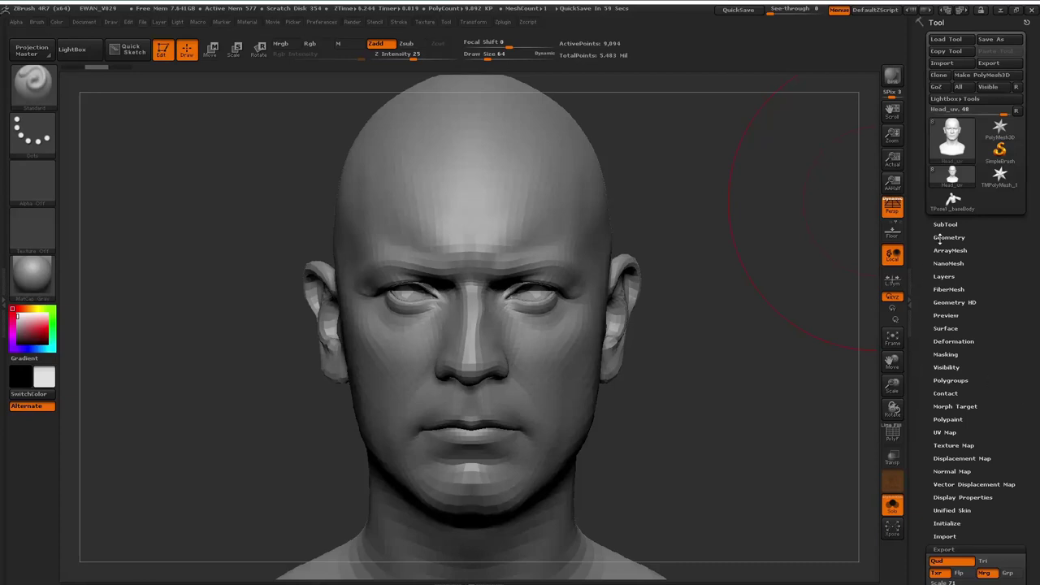
- Switch to ZBrush and import the Head_uv file onto the head at its lowest subdivision level
left_click(942, 237)
left_click(940, 63)
left_click(125, 83)
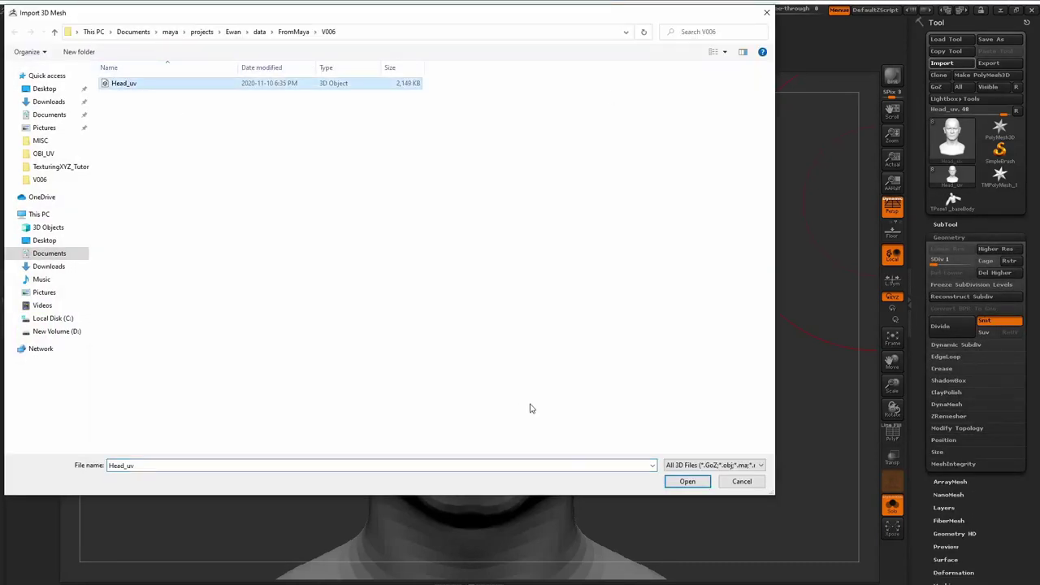
left_click(681, 481)
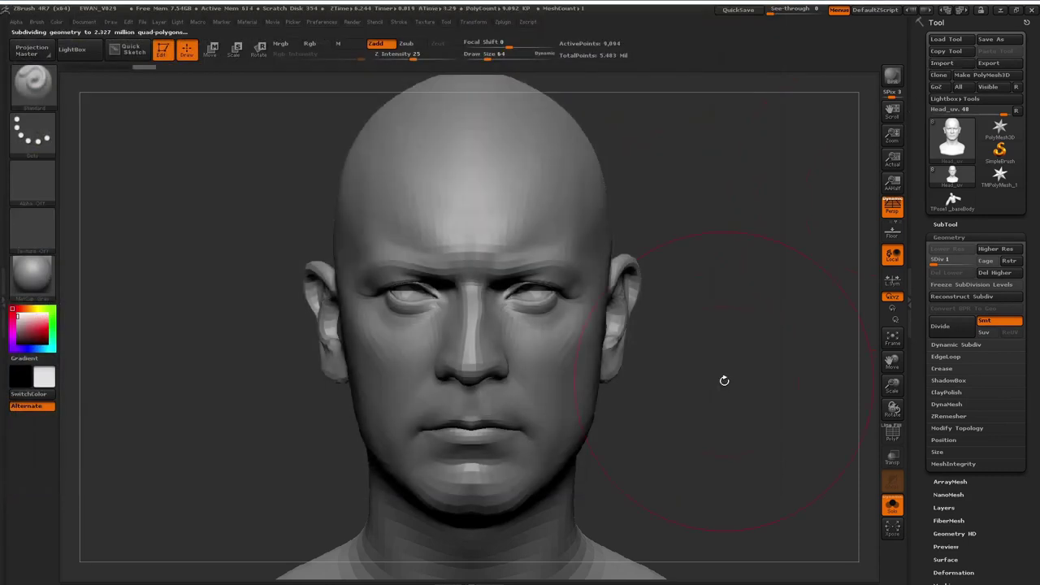
left_click_drag(737, 380, 737, 382)
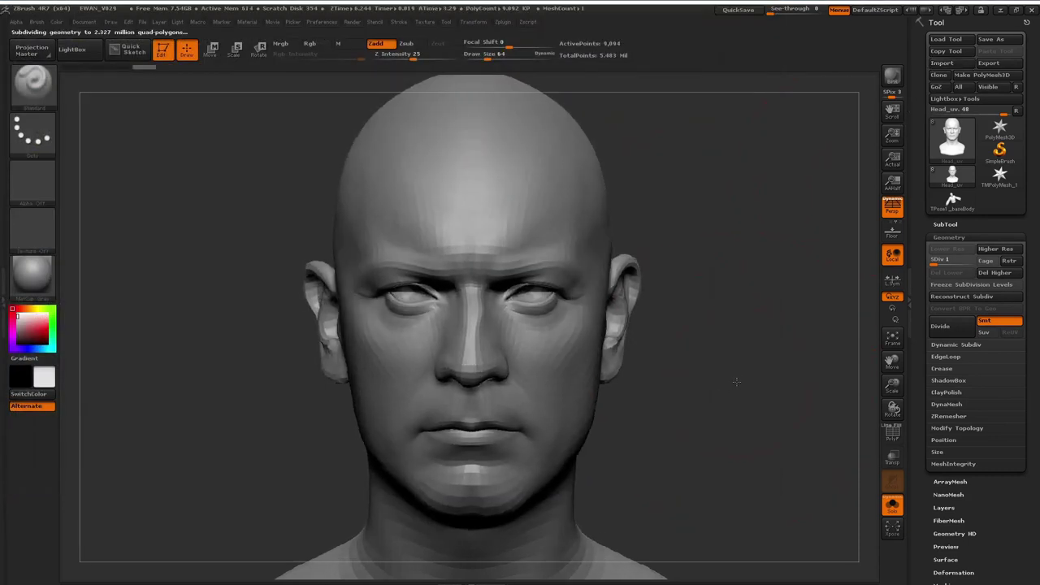
- Duplicate the Head_uv subtool and make the original Head_uv active
left_click(944, 225)
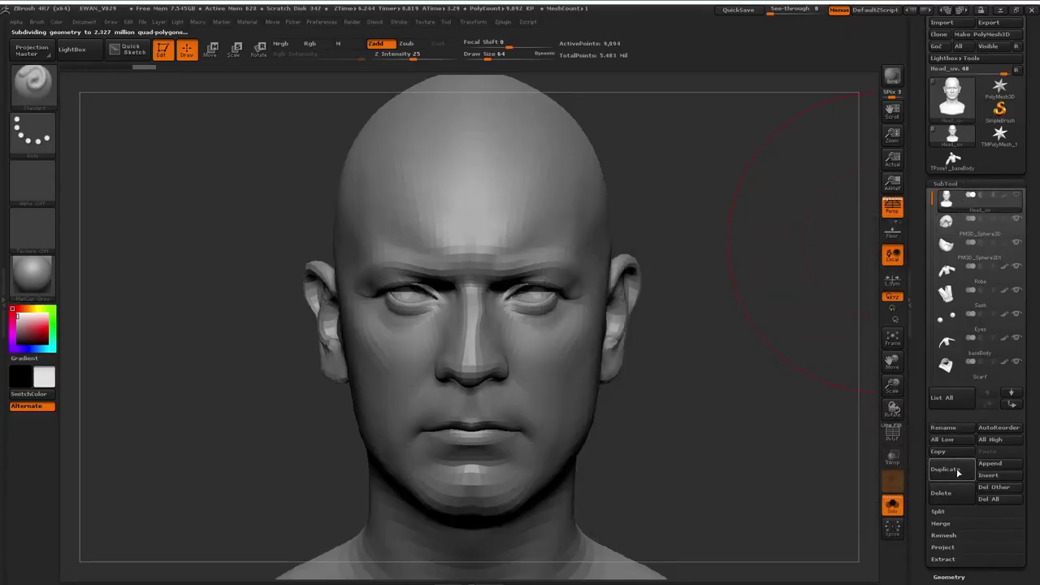
left_click(957, 471)
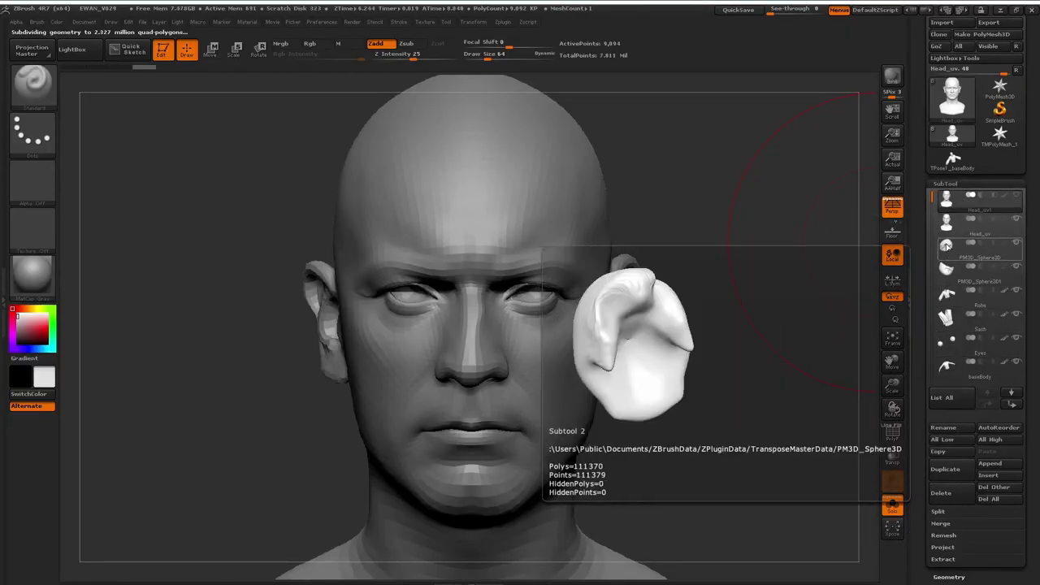
left_click(947, 231)
- Raise the original Head_uv subtool to subdivision level 5
left_click(948, 576)
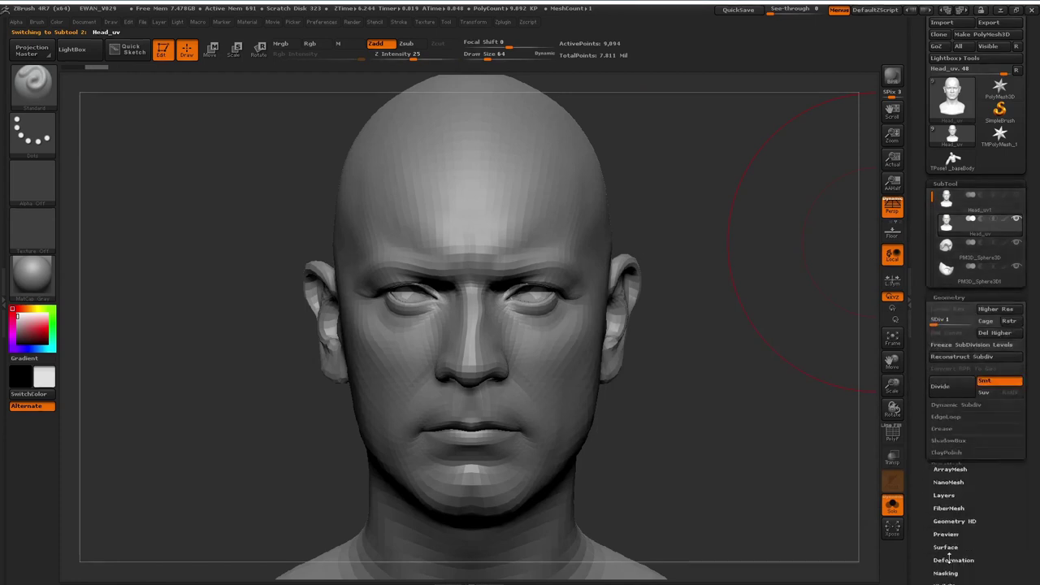
left_click_drag(936, 223, 967, 232)
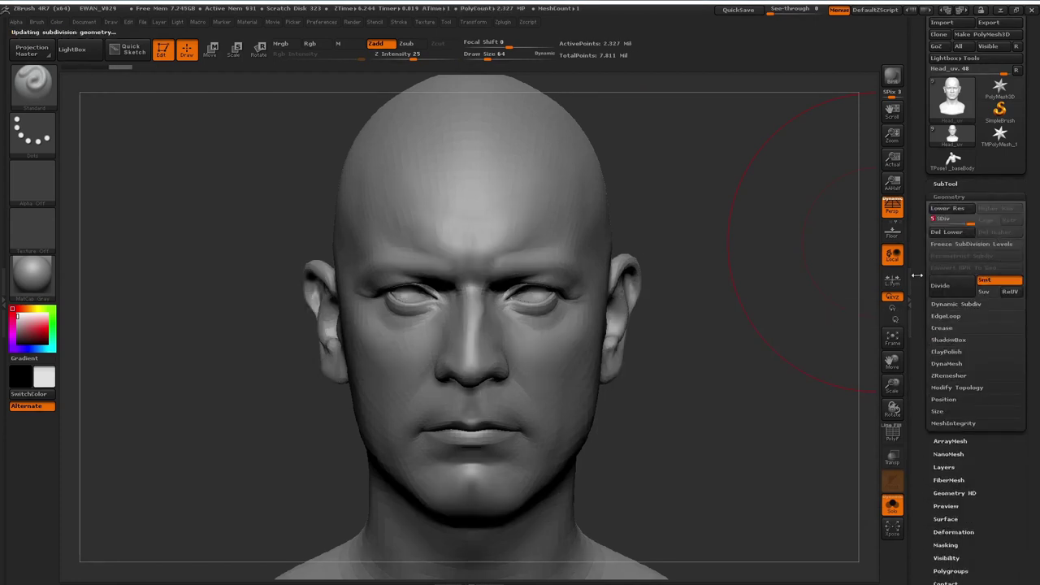
- Pre-process the current head subtool with Decimation Master
left_click(503, 22)
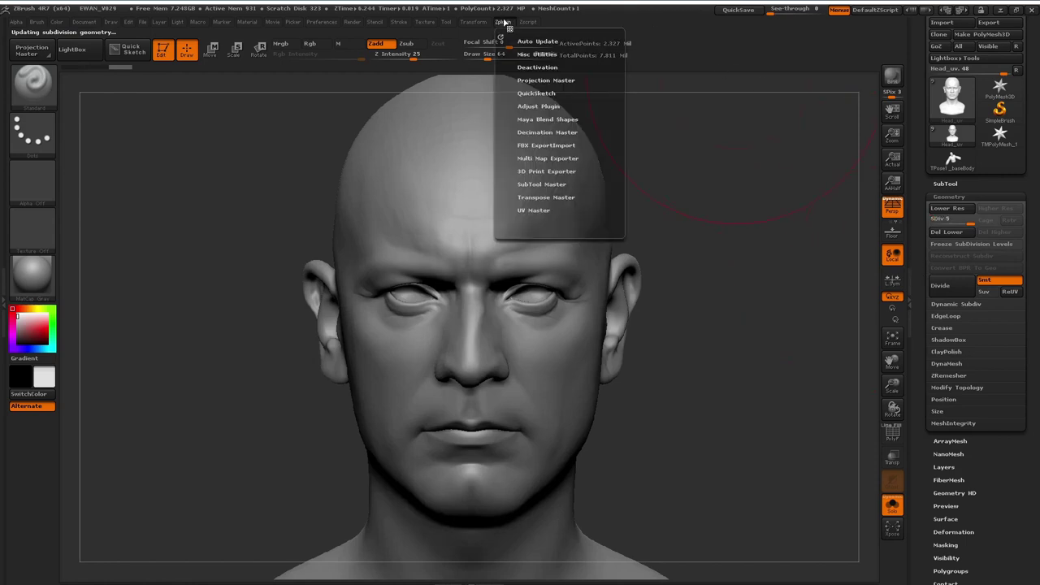
left_click(538, 131)
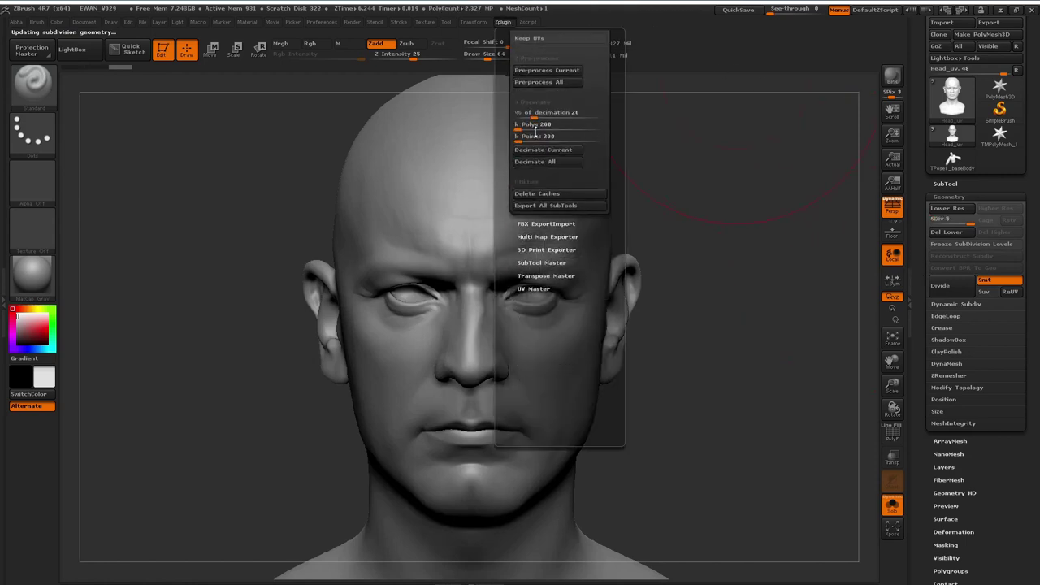
left_click(557, 73)
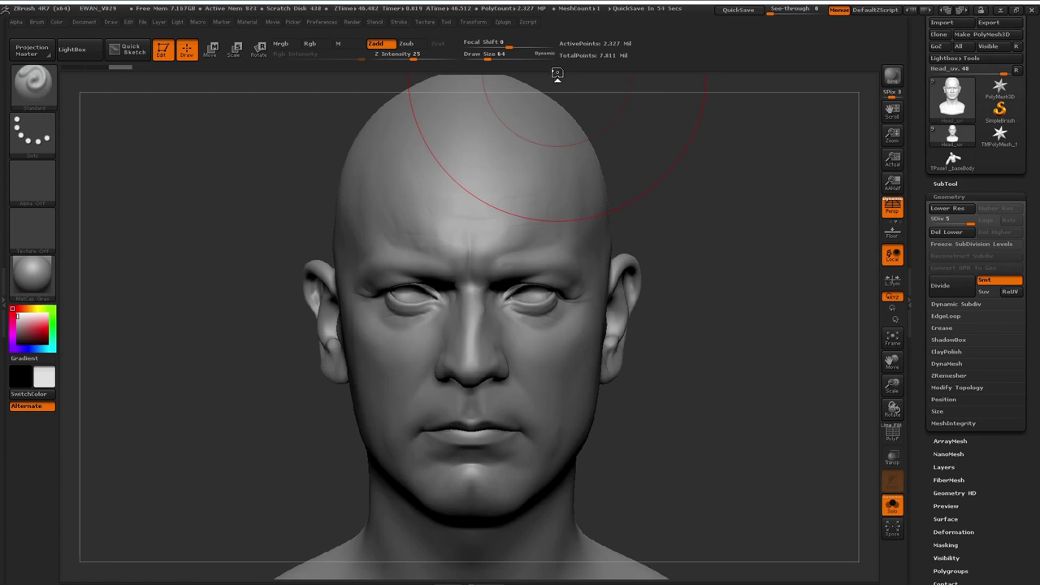
- Decimate the current head subtool to 5 % and inspect its polyframe on the face
left_click(503, 23)
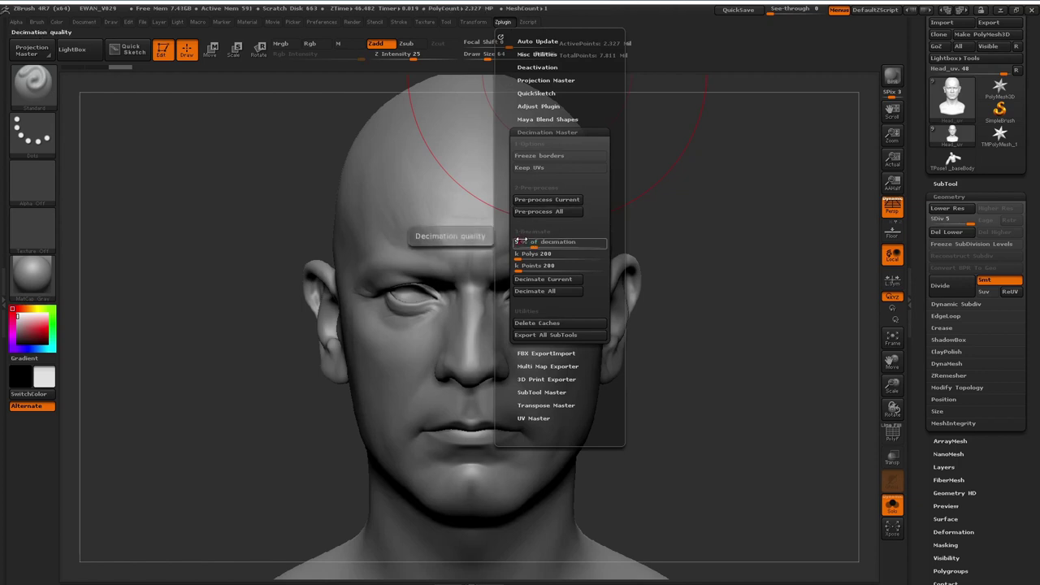
key("Return")
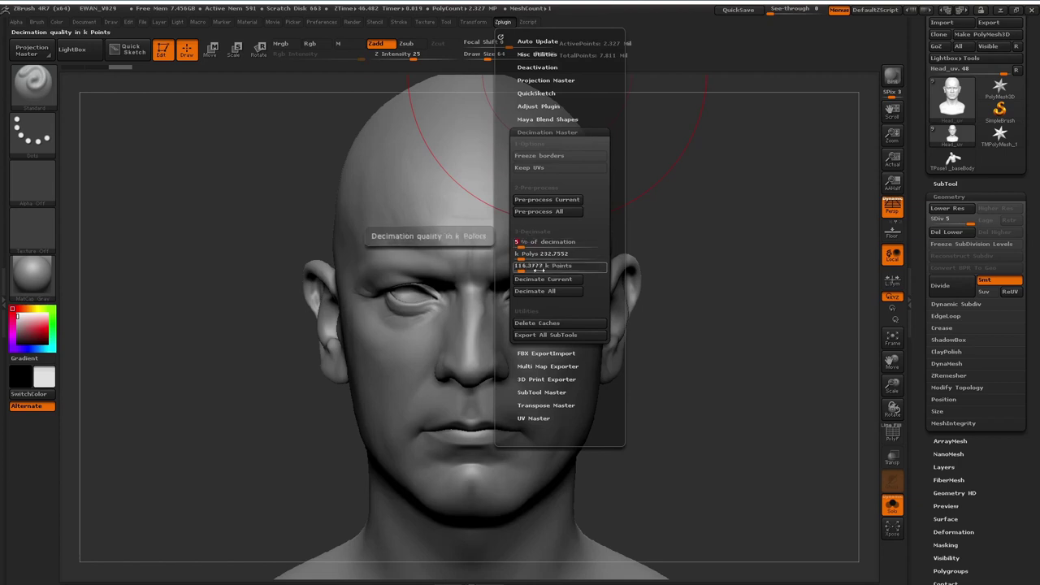
left_click(543, 282)
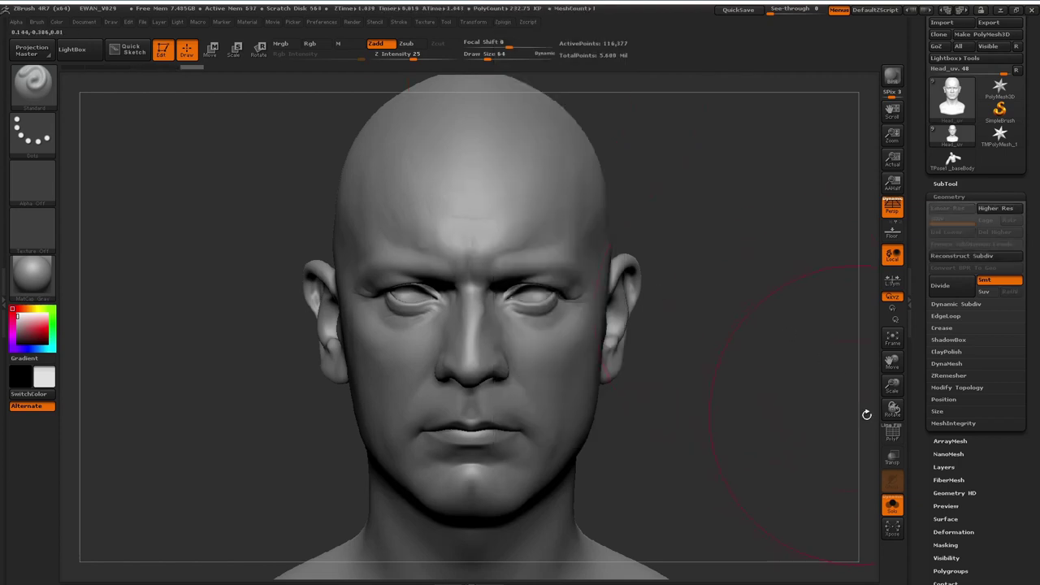
left_click(893, 433)
mouse_move(742, 351)
left_mouse_down("alt")
mouse_move(778, 389)
mouse_move(771, 379)
mouse_move(754, 413)
mouse_move(759, 452)
left_mouse_up("alt")
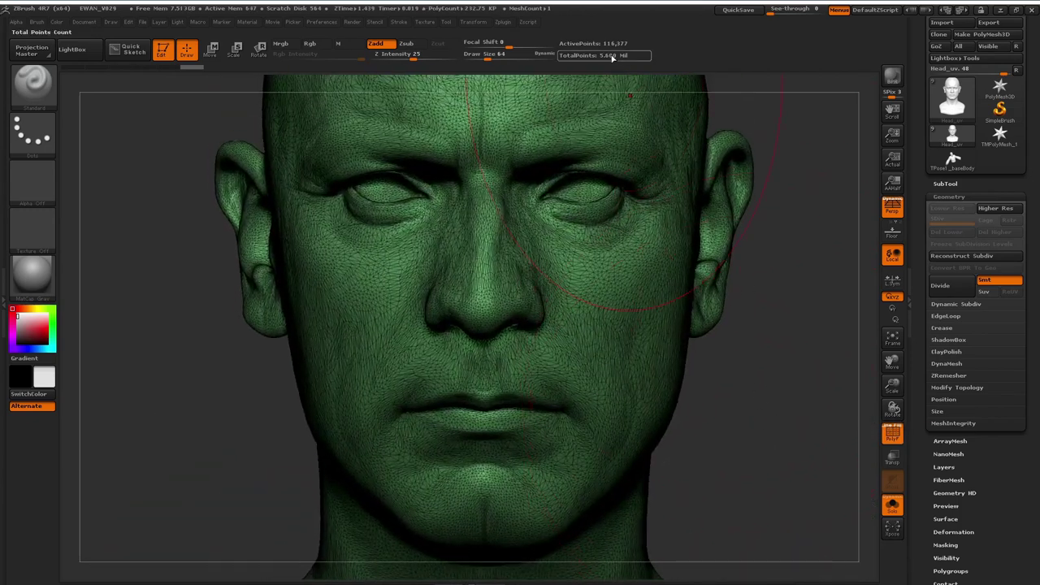
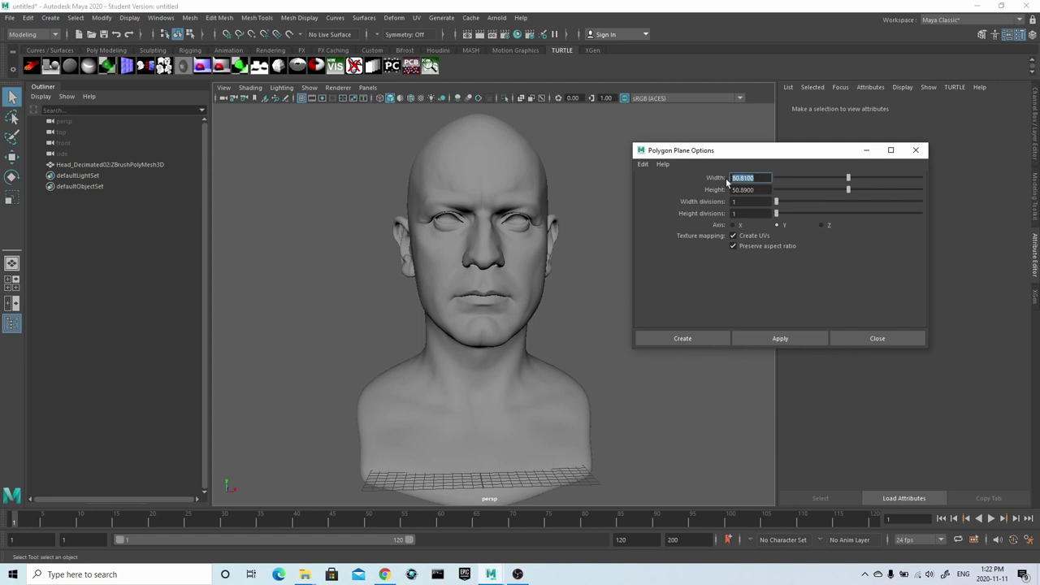
- In Maya, create a polygon plane with a width of 98.24 and a height of 61.9
type("95")
key("Tab")
type("61.90")
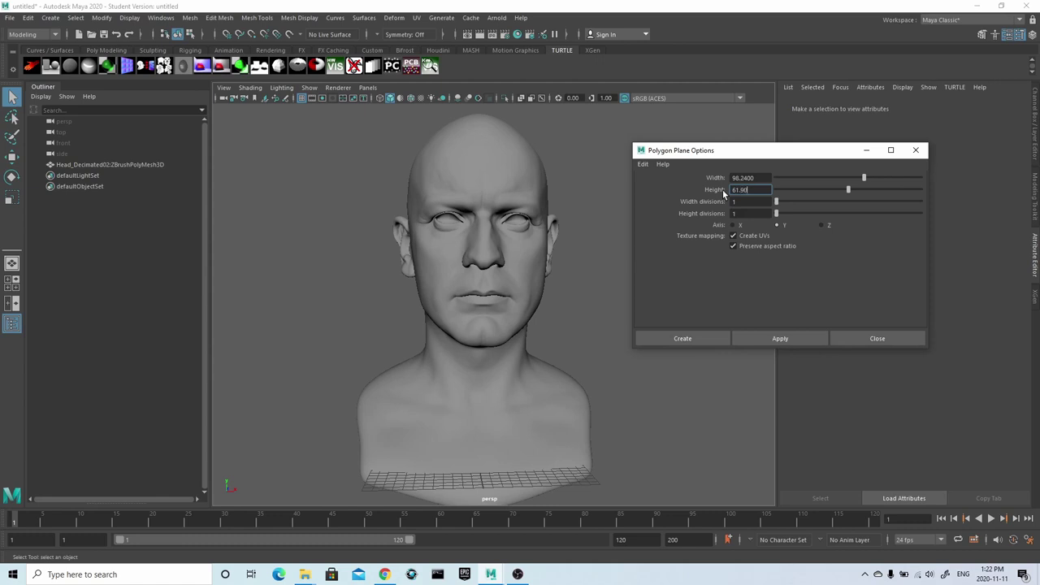
key("Tab")
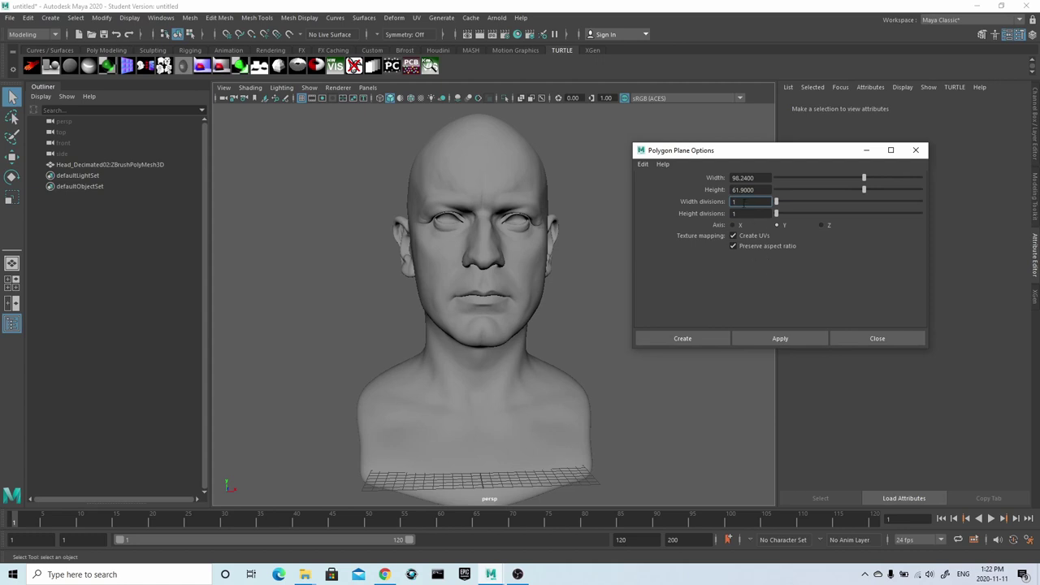
left_click(779, 338)
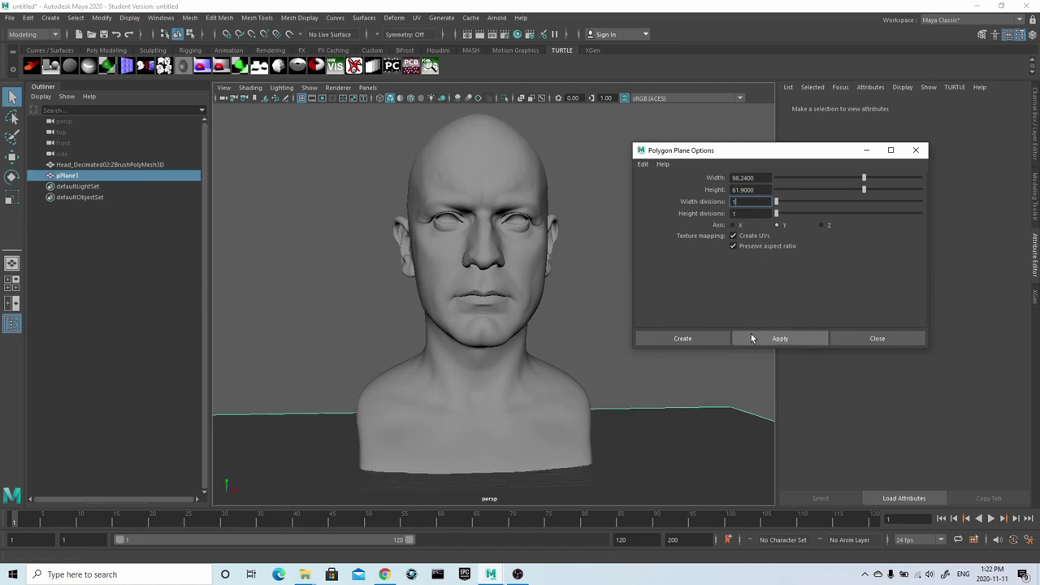
scroll(528, 285, "down", 5)
left_click(871, 339)
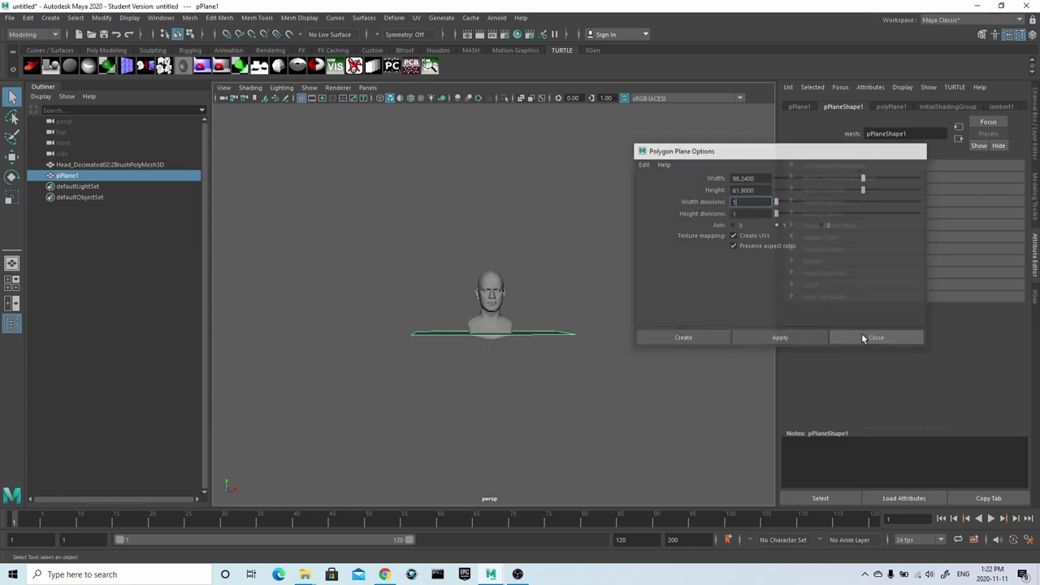
- Set the plane's width subdivisions to 250 and height subdivisions to 160
scroll(575, 294, "up", 5)
left_click_drag(575, 295, 572, 341, "alt")
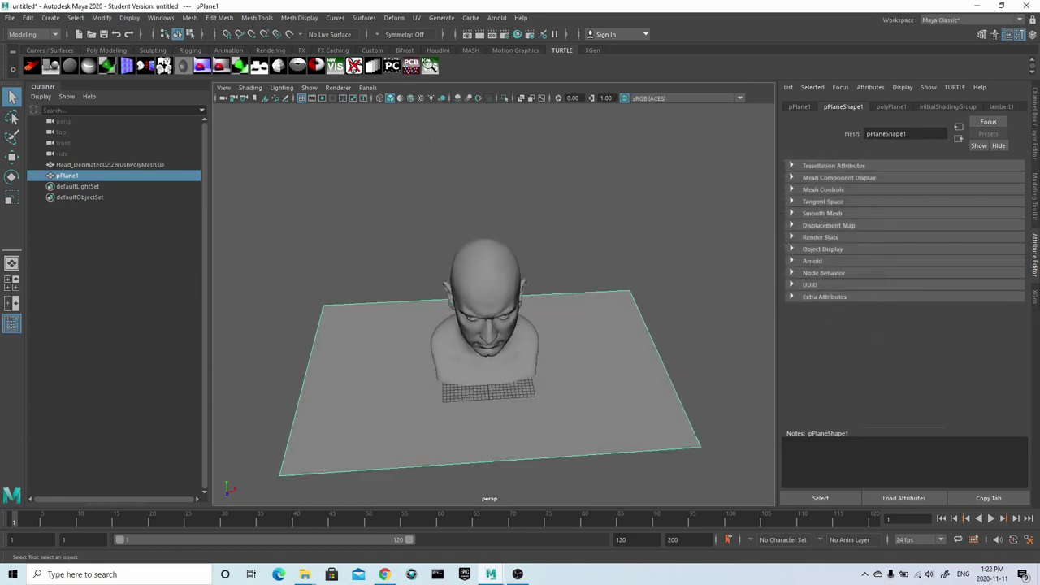
left_click(1036, 138)
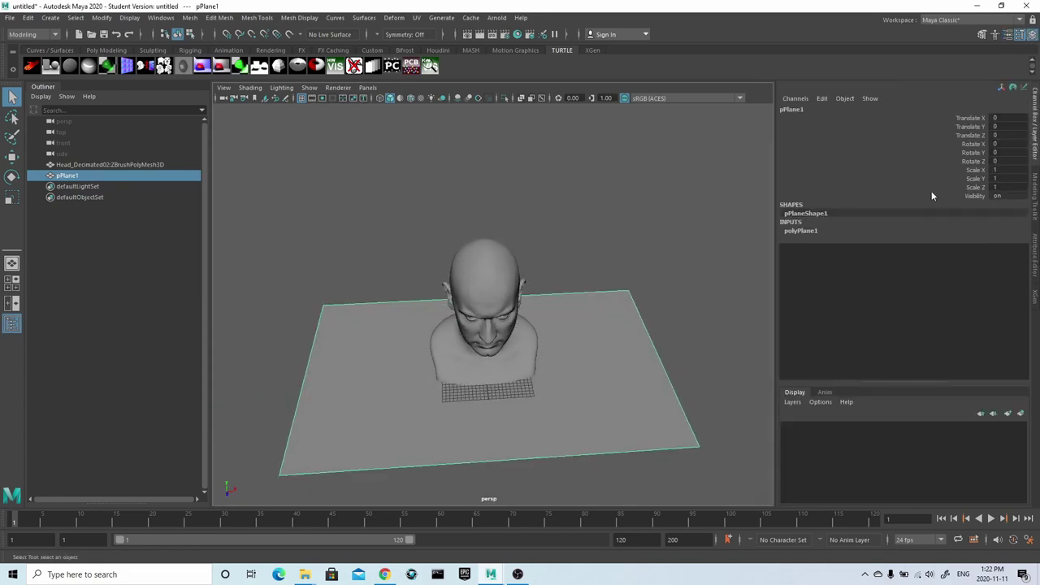
left_click(796, 231)
double_click(1004, 256)
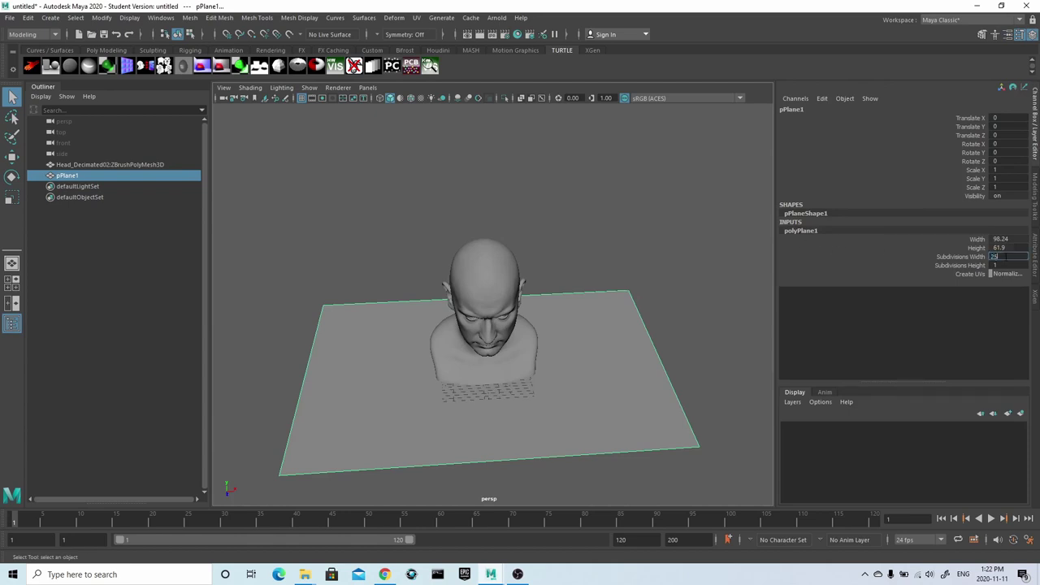
type("250")
key("Return")
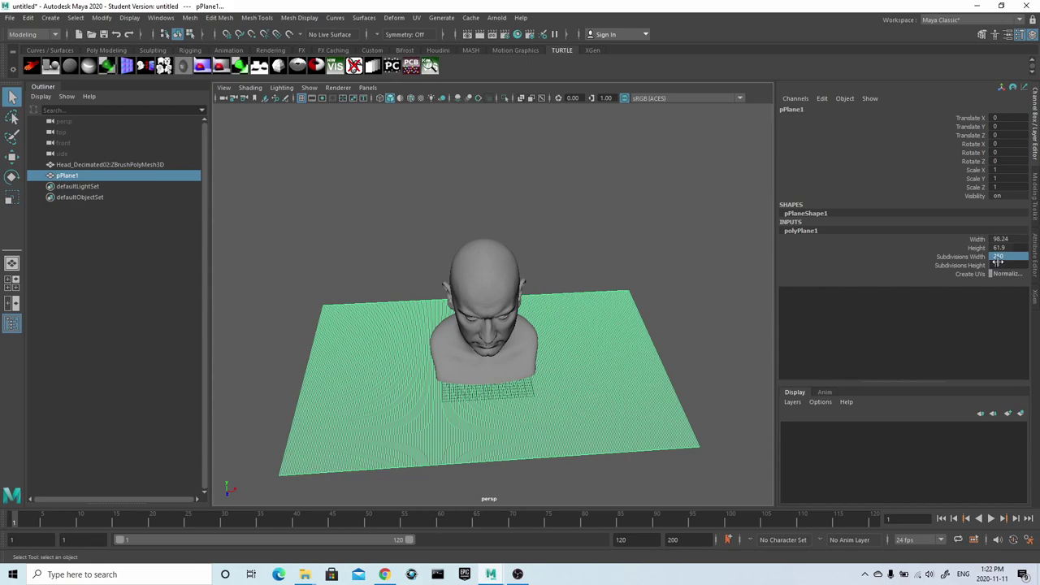
double_click(997, 265)
type("180")
key("Return")
- Examine the plane's grid up close and from farther away for density and evenly square faces
scroll(600, 423, "up", 7)
left_click_drag(645, 393, 590, 326, "alt")
scroll(586, 311, "up", 10)
scroll(587, 311, "down", 2)
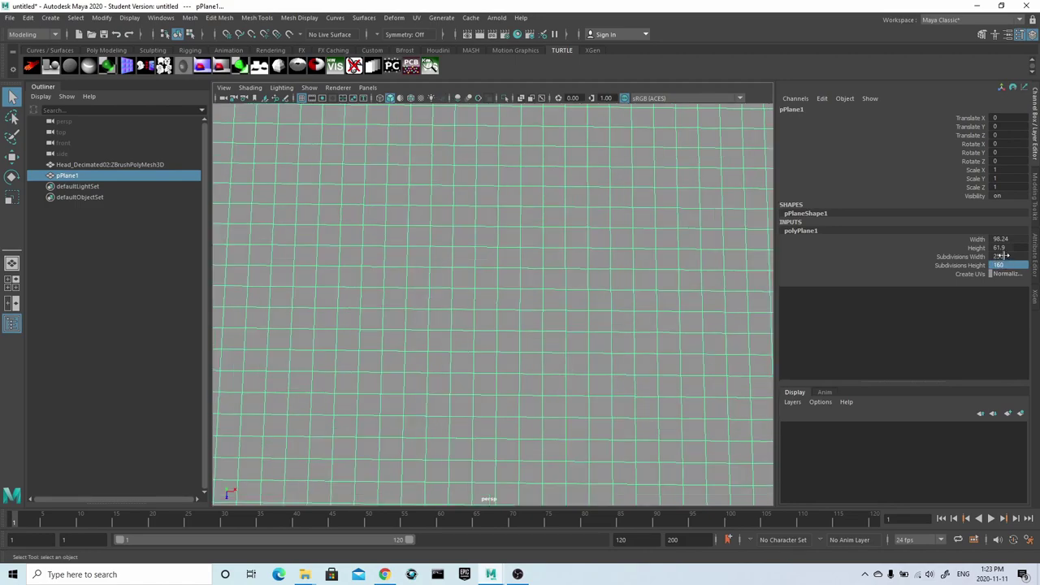
left_click(1004, 256)
scroll(612, 187, "down", 5)
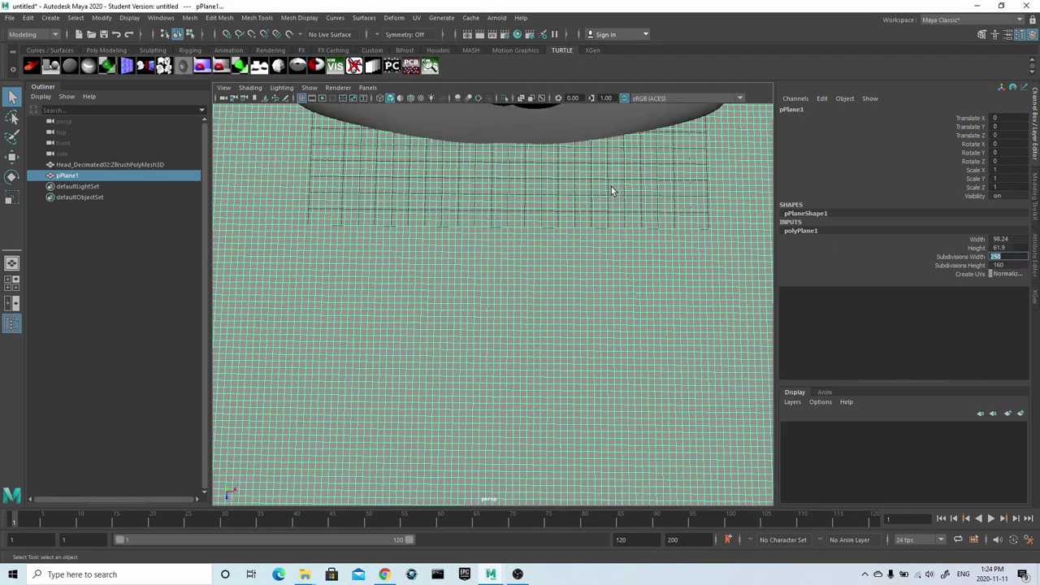
left_click_drag(607, 252, 560, 248, "alt")
scroll(607, 219, "down", 5)
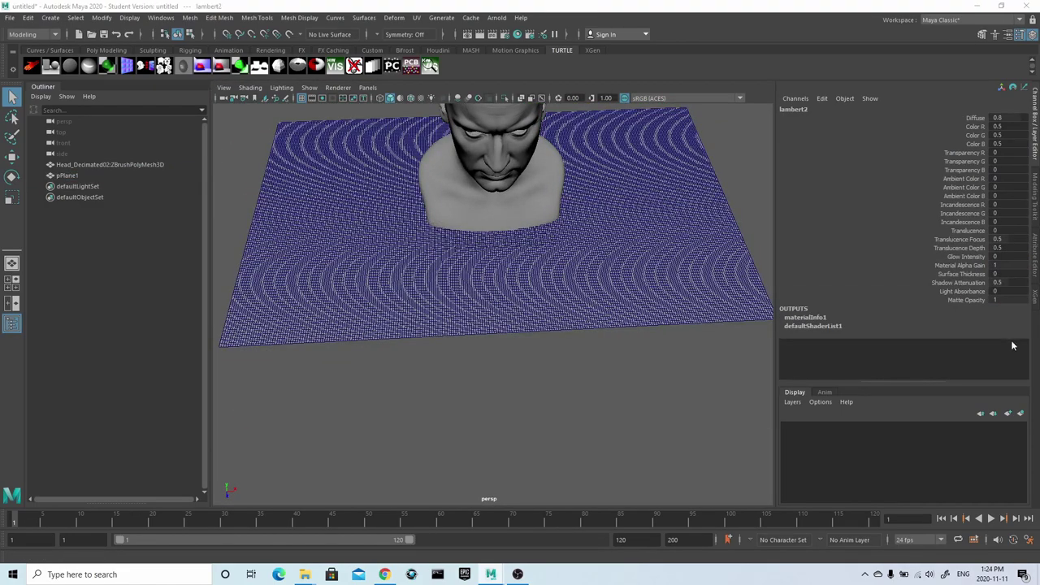
- Assign the existing lambert2 material to the plane
right_click(600, 238)
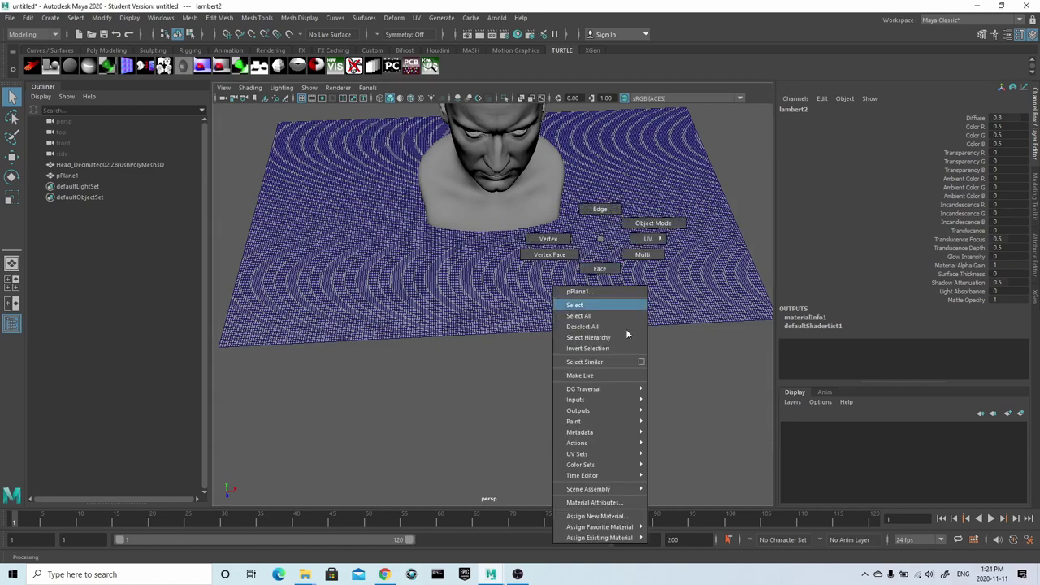
mouse_move(639, 529)
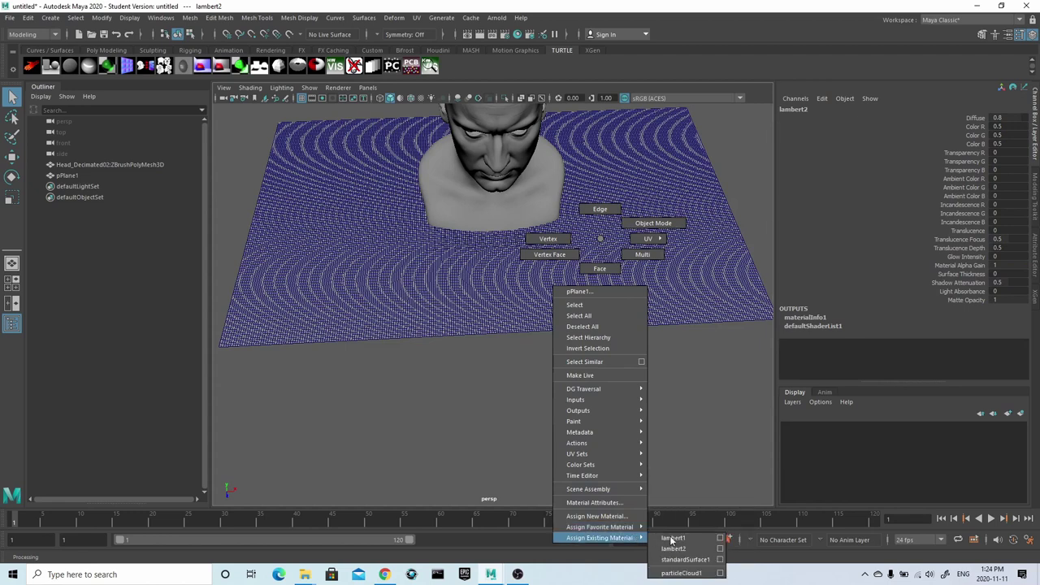
left_click(674, 550)
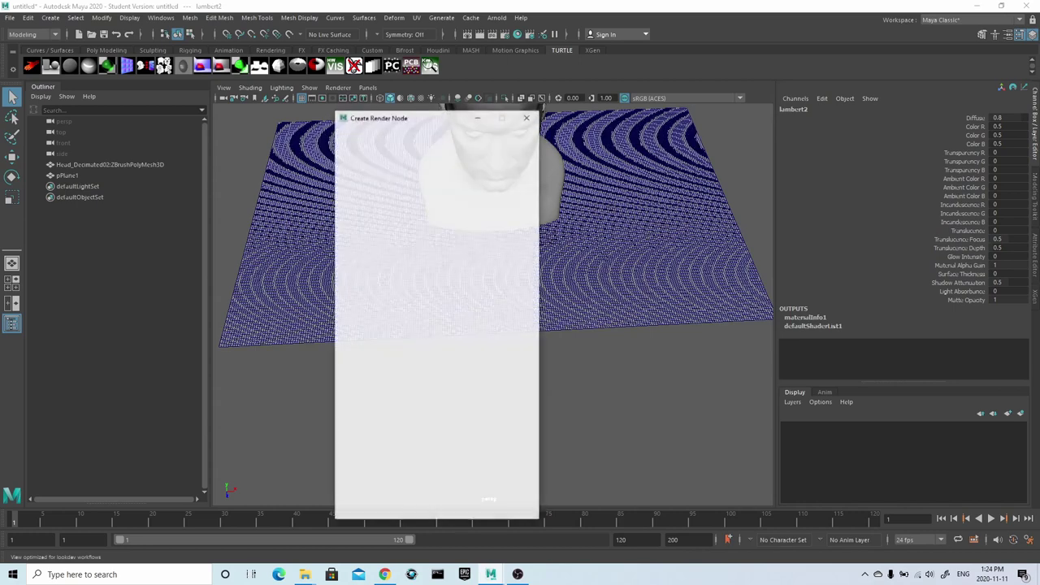
- Add a file texture to lambert2 and load face_CL_albedo.jpg from the EWAN project's Plane\male folder
left_click(432, 203)
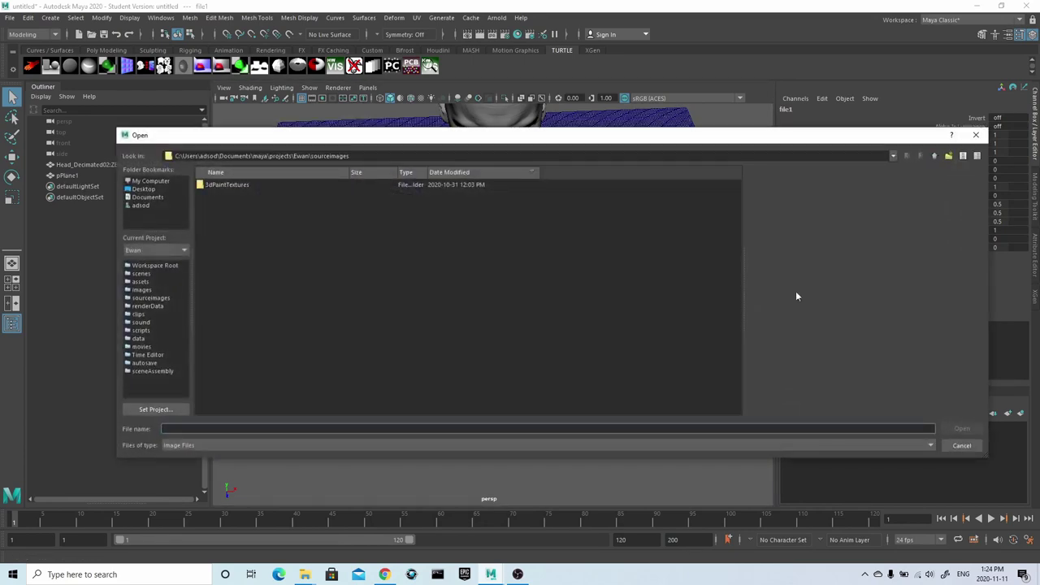
left_click(161, 183)
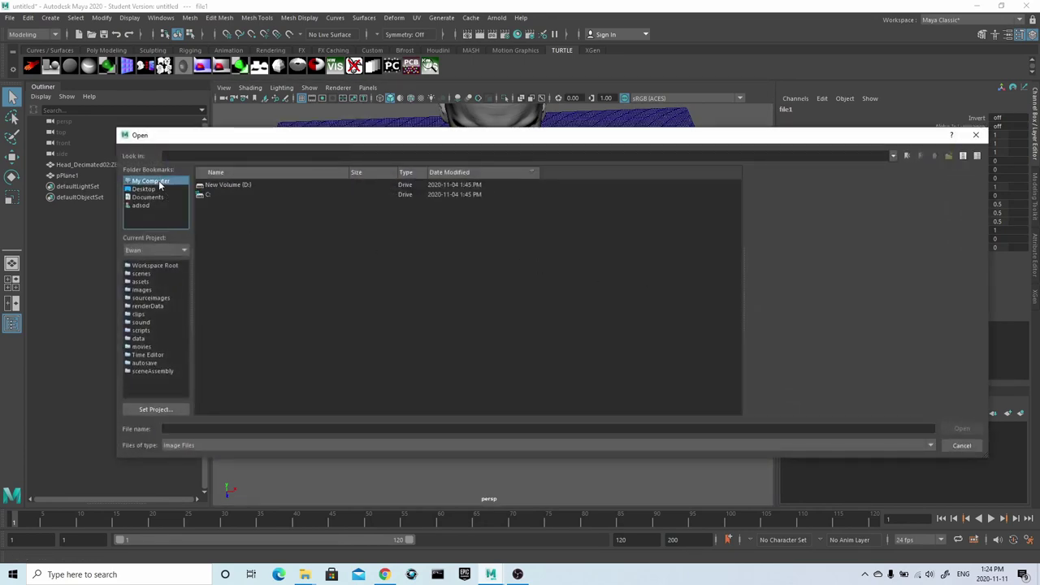
double_click(219, 185)
double_click(218, 204)
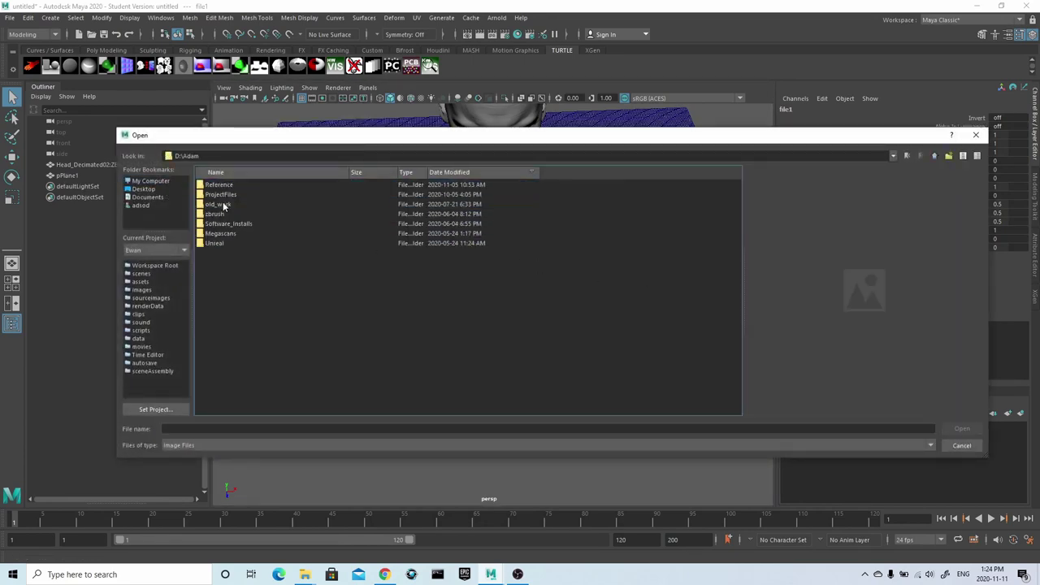
double_click(235, 196)
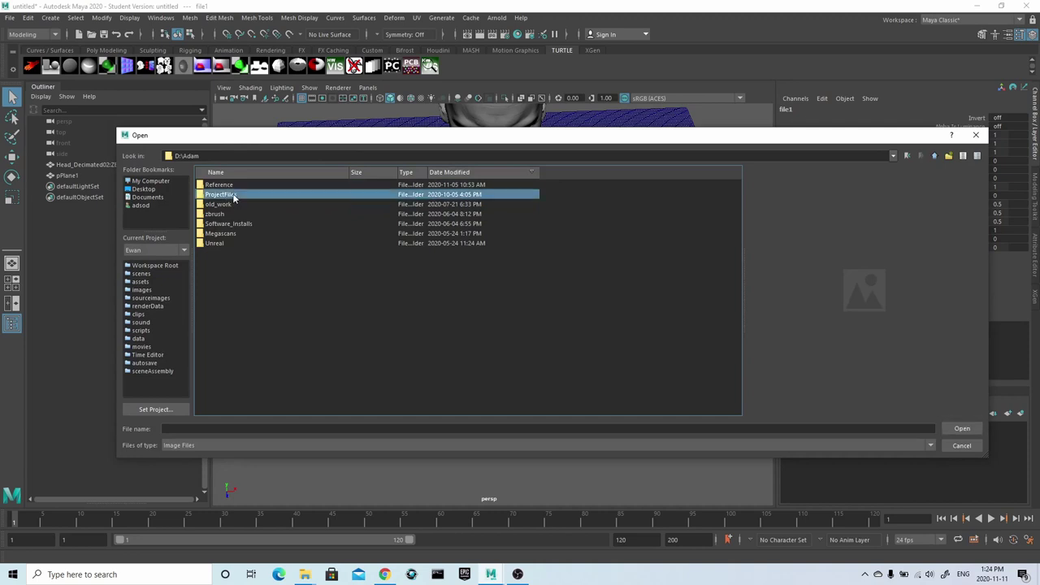
double_click(229, 188)
double_click(225, 186)
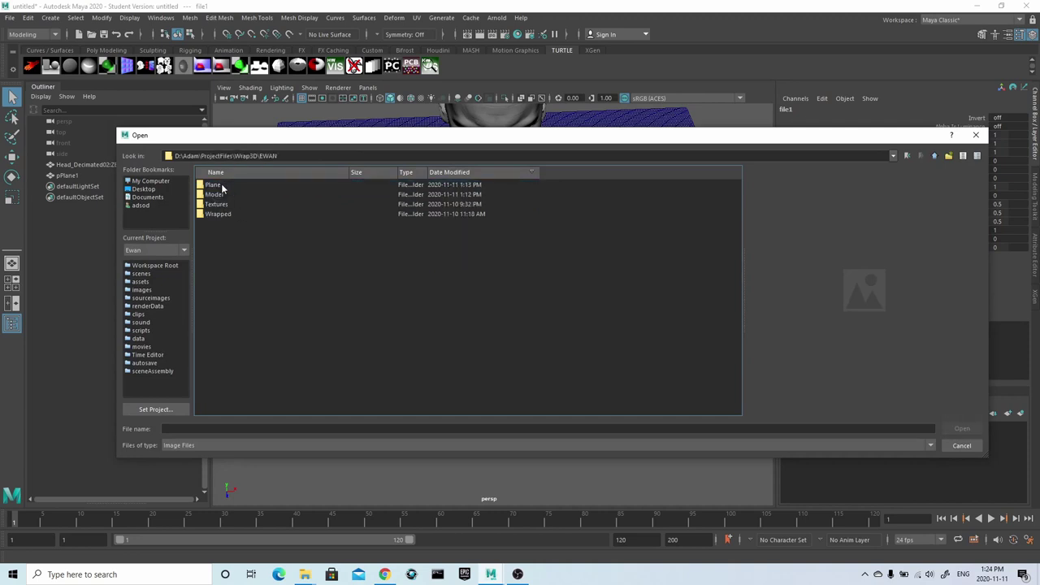
double_click(227, 188)
double_click(228, 195)
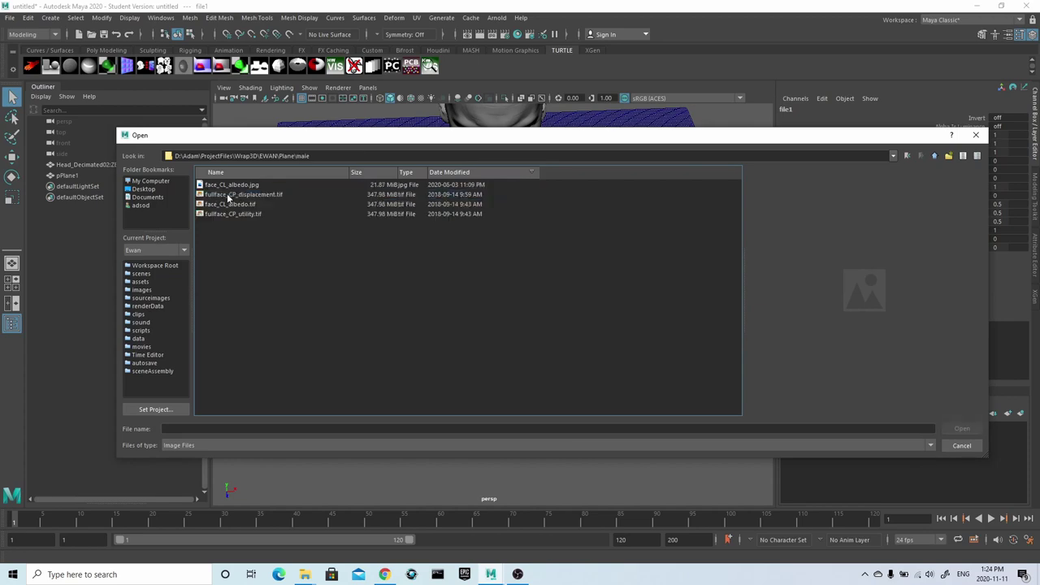
left_click(245, 187)
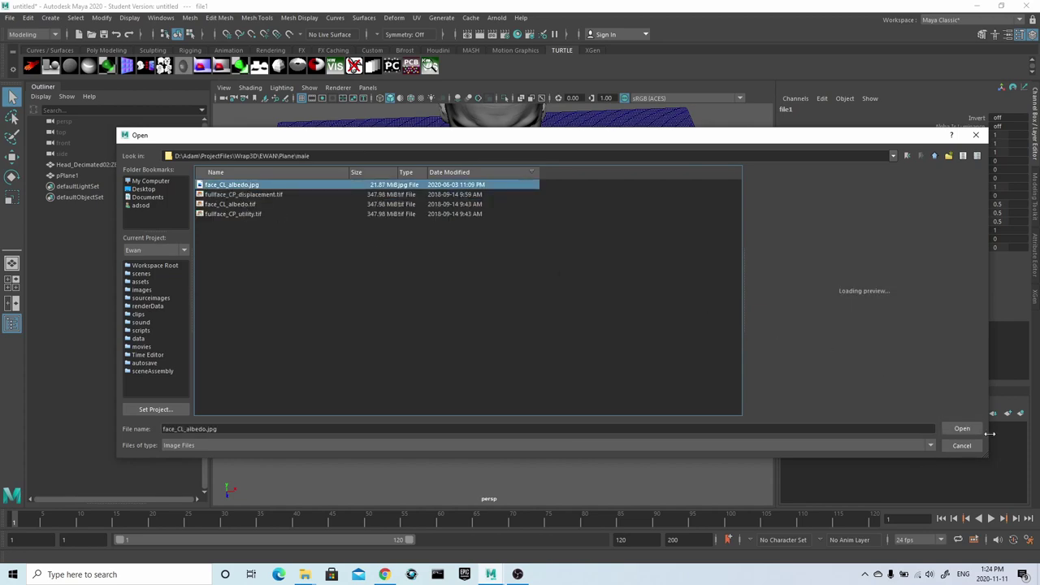
left_click(961, 428)
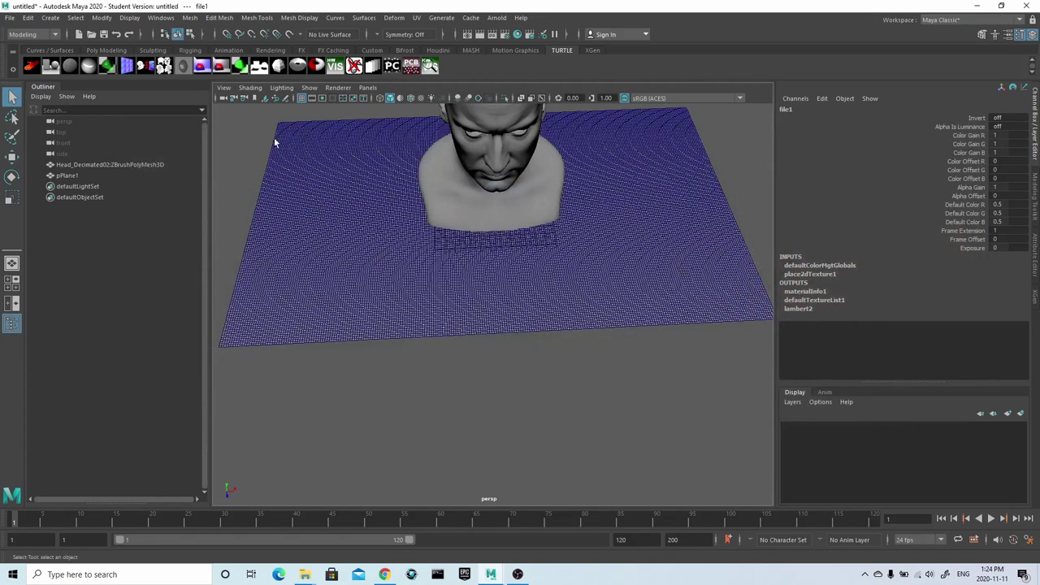
- Turn on Hardware Texturing for the perspective view and check the plane's surface
left_click(250, 88)
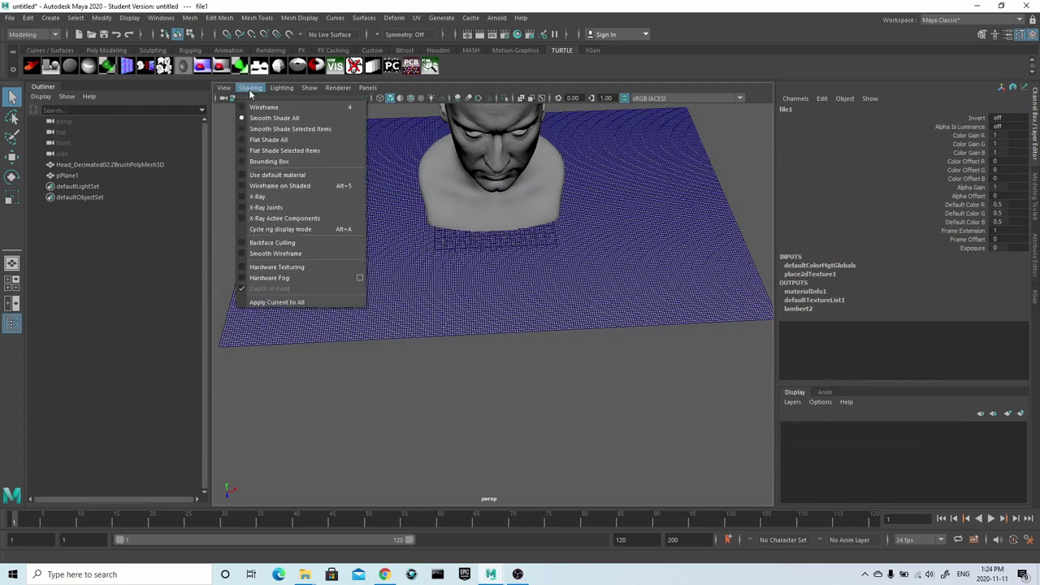
left_click(297, 265)
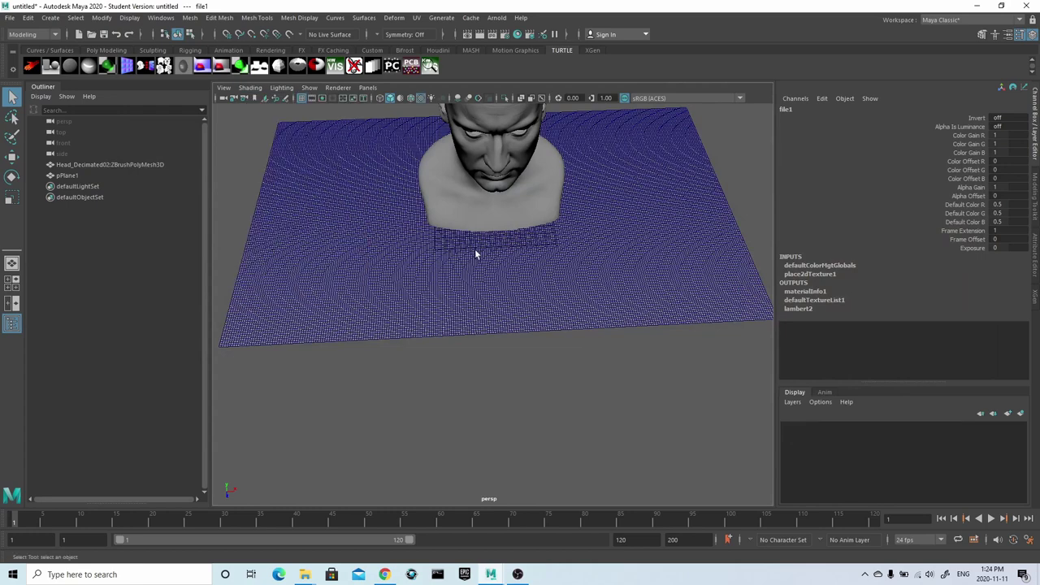
scroll(534, 260, "up", 5)
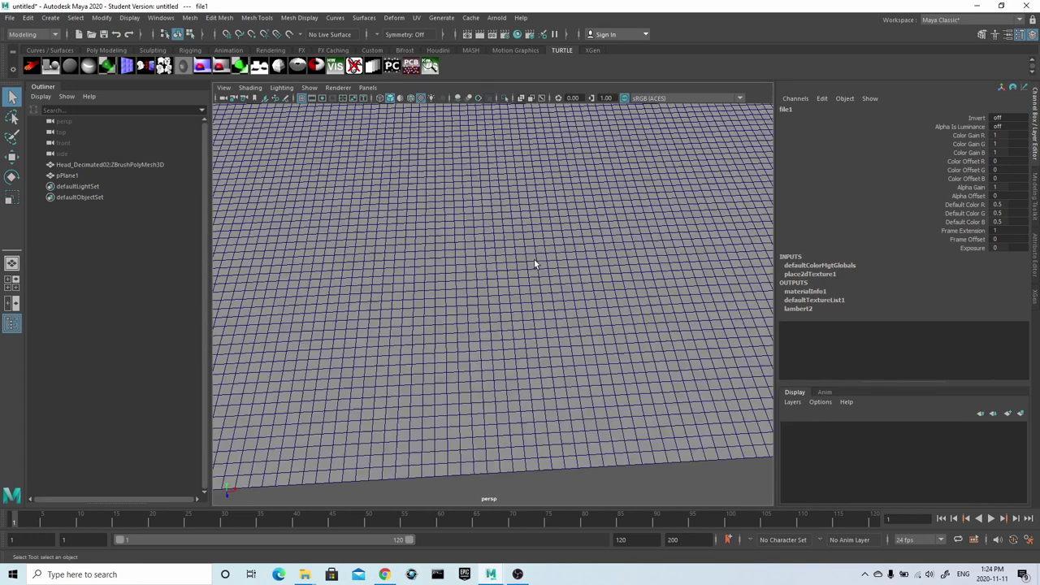
scroll(526, 253, "down", 5)
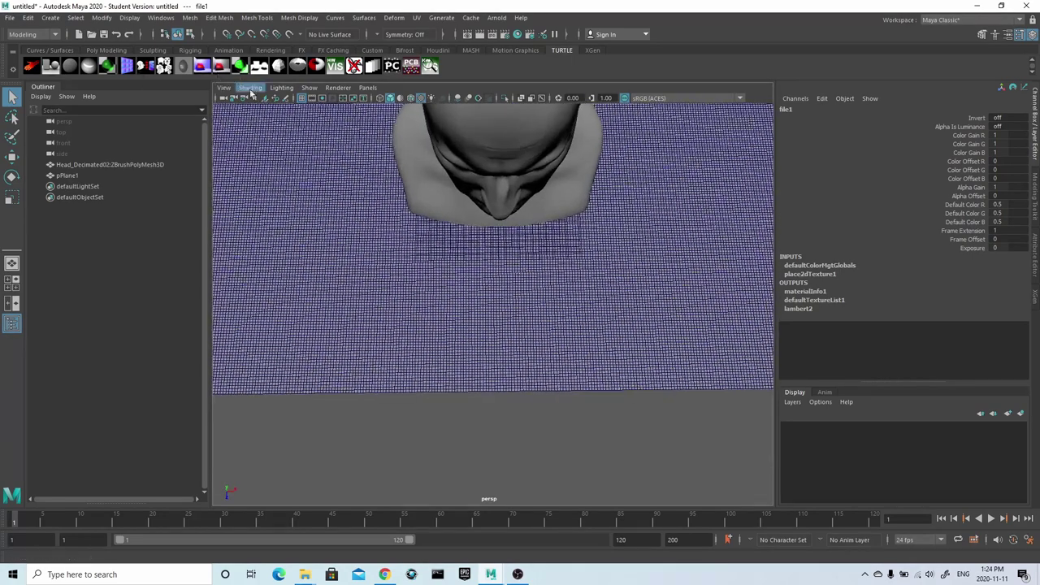
left_click(251, 87)
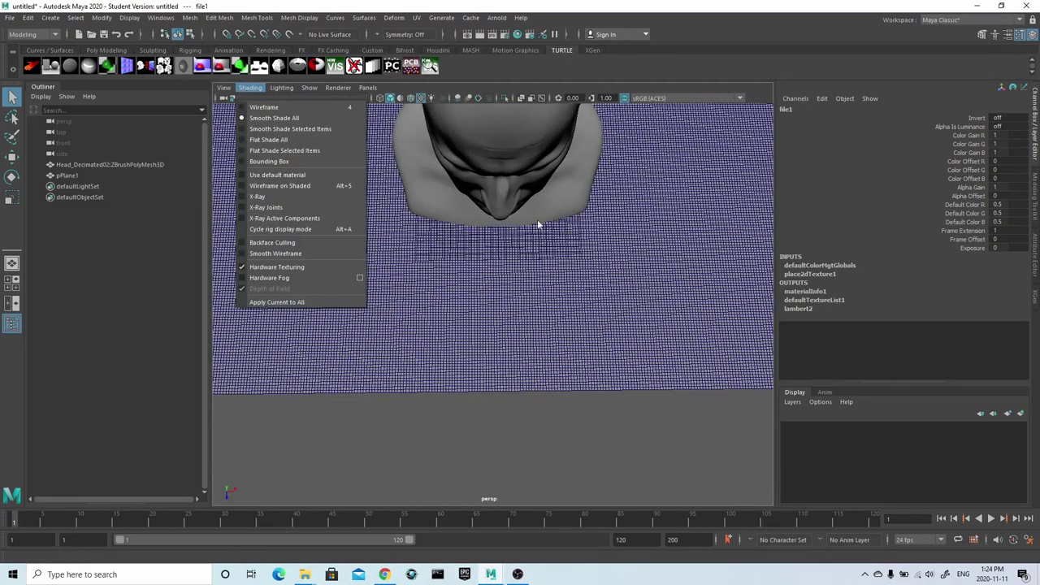
- Change the plane's Create UVs setting to the other normalization option so the albedo map fits the plane
left_click(616, 290)
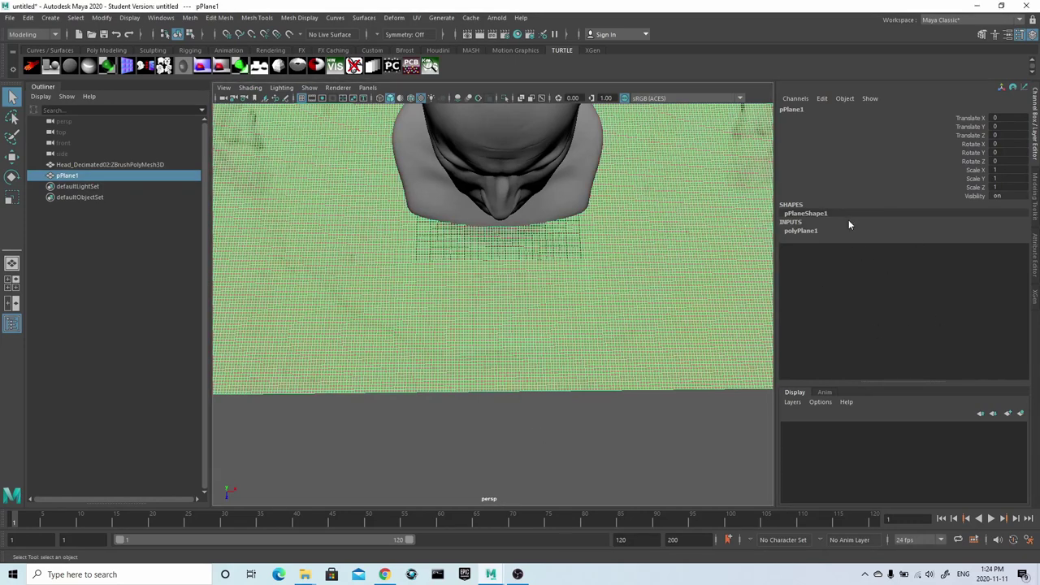
left_click(812, 231)
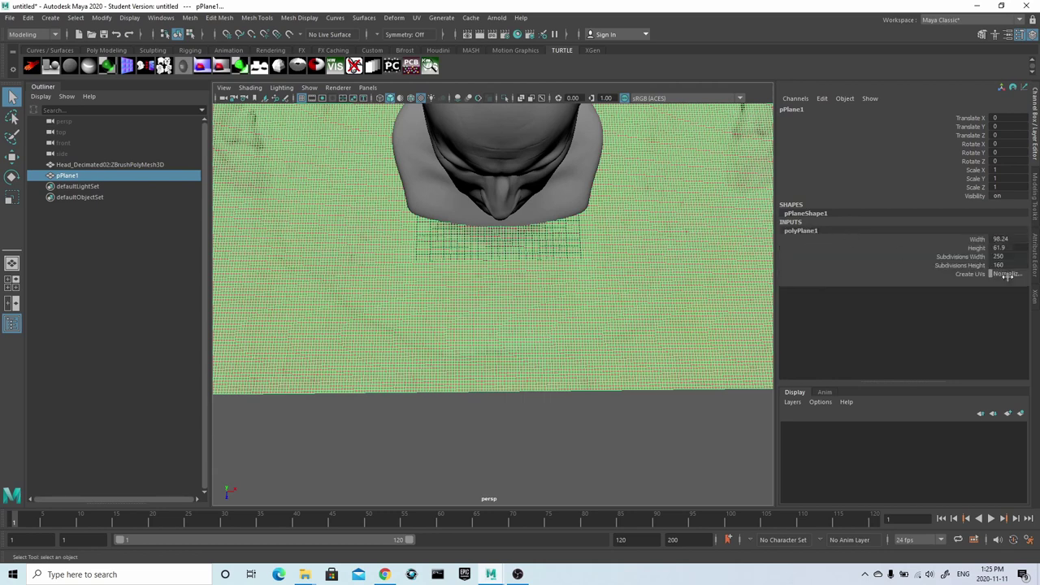
left_click(1007, 274)
left_click(970, 298)
scroll(501, 256, "down", 5)
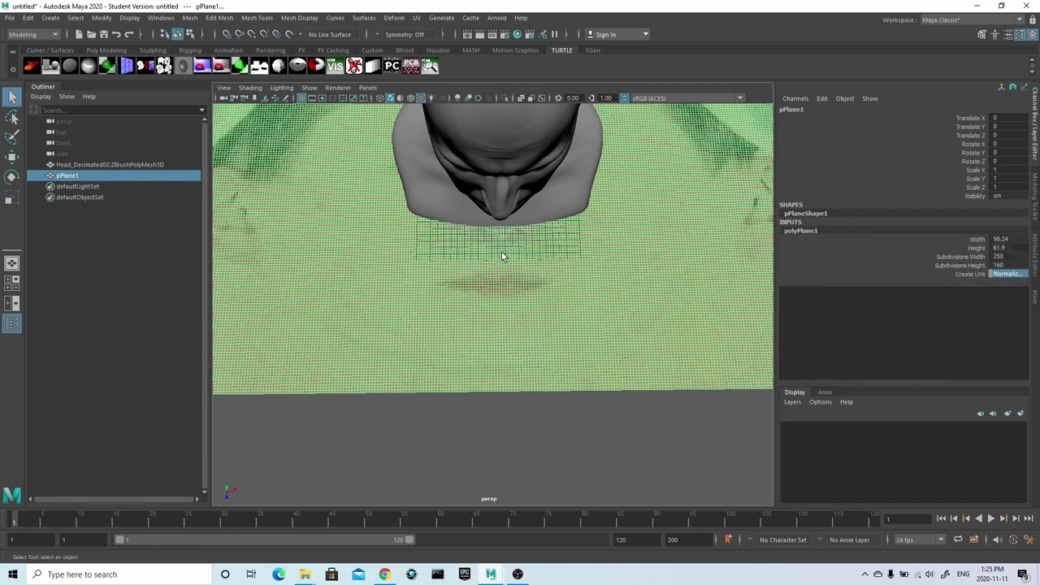
- Stand the plane upright by setting its X rotation to 90 degrees
left_click_drag(502, 256, 641, 297, "alt")
scroll(577, 267, "up", 3)
key("e")
left_click_drag(511, 218, 528, 262)
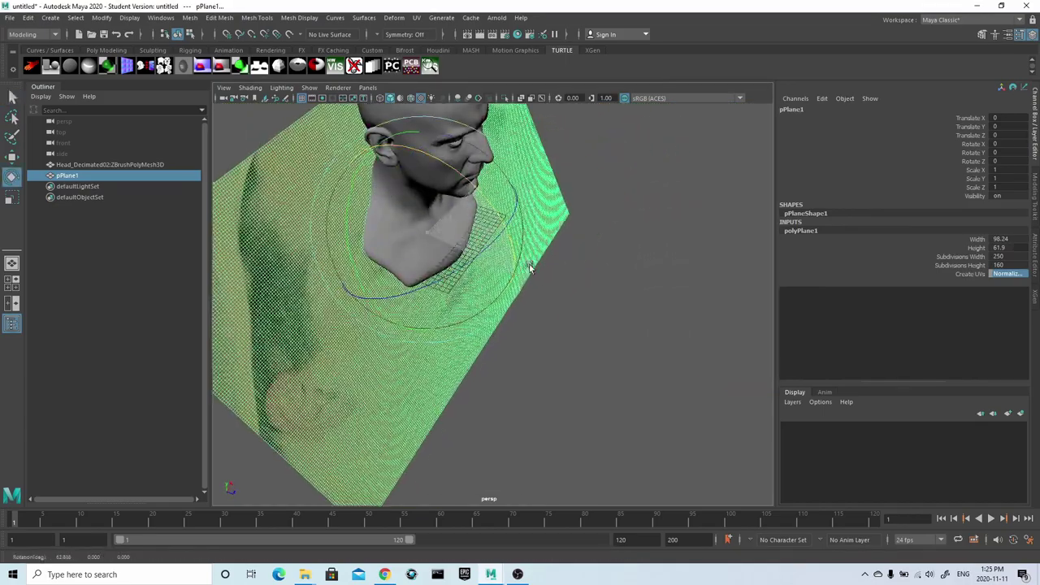
left_click(1001, 144)
type("90")
key("Return")
- Move the plane up to about 22.55 in Y and forward to about 14.14 in Z, in front of the head
left_click_drag(611, 281, 499, 241, "alt")
key("w")
left_click_drag(478, 330, 479, 238)
left_click_drag(481, 213, 546, 193, "alt")
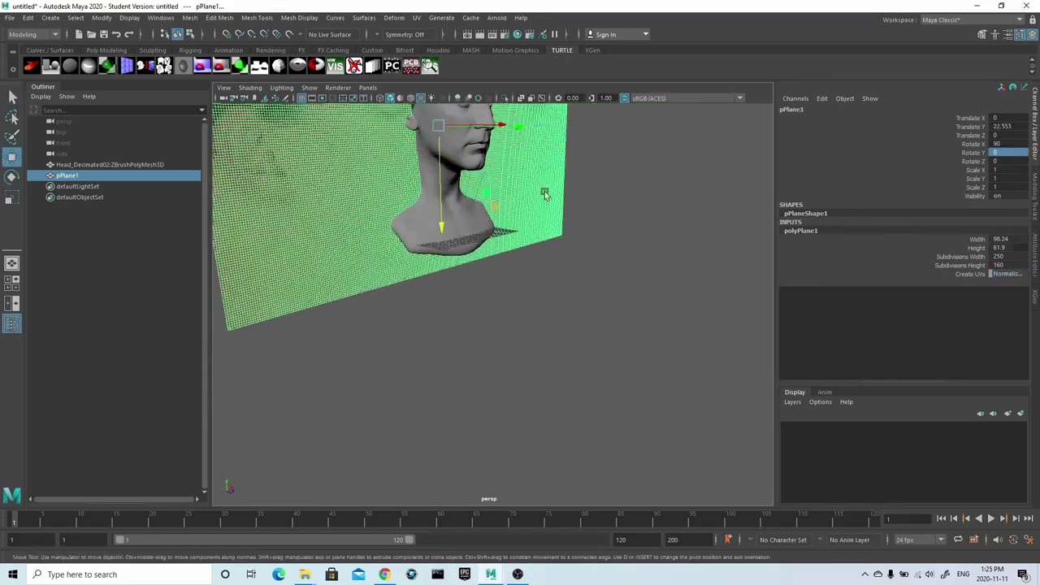
left_click_drag(518, 128, 579, 146)
- Scale the plane down uniformly to roughly half size and reposition it in front of the face
left_click_drag(647, 322, 578, 331, "alt")
key("r")
left_click_drag(501, 283, 353, 320)
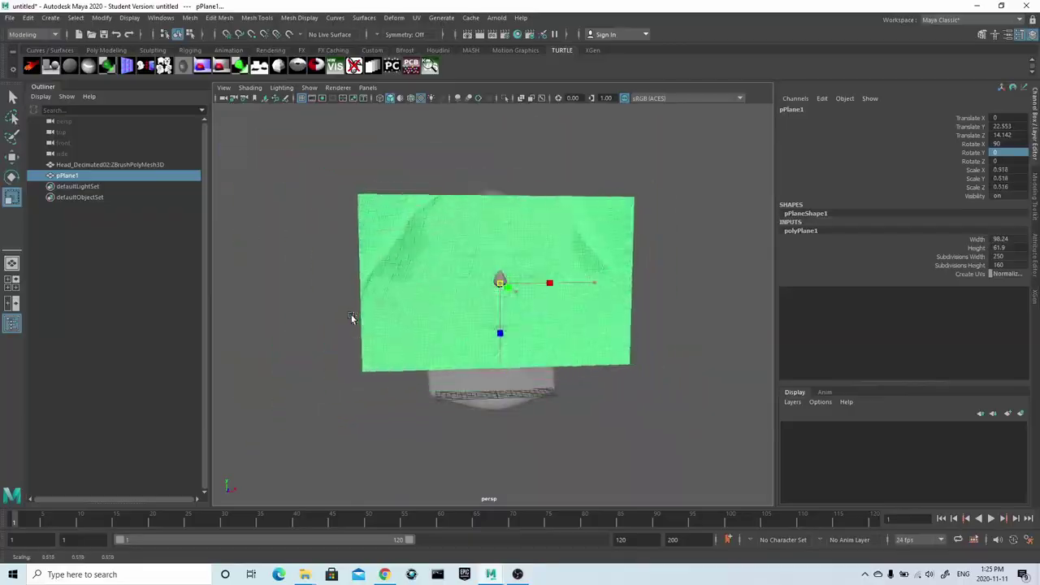
scroll(520, 305, "up", 5)
left_click_drag(536, 305, 603, 238, "alt")
key("w")
left_click_drag(603, 228, 529, 273)
- Reduce the plane's uniform scale further to about 0.455 to match the face size
key("e")
key("r")
middle_click_drag(529, 273, 559, 361, "alt")
mouse_move(515, 219)
left_mouse_down()
mouse_move(329, 220)
mouse_move(414, 250)
mouse_move(365, 255)
left_mouse_up()
key("w")
scroll(364, 256, "down", 5)
left_click_drag(461, 335, 520, 345, "alt")
left_click(649, 388)
- Examine the plane's placement against the head from several angles in shaded and wireframe display
left_click(260, 89)
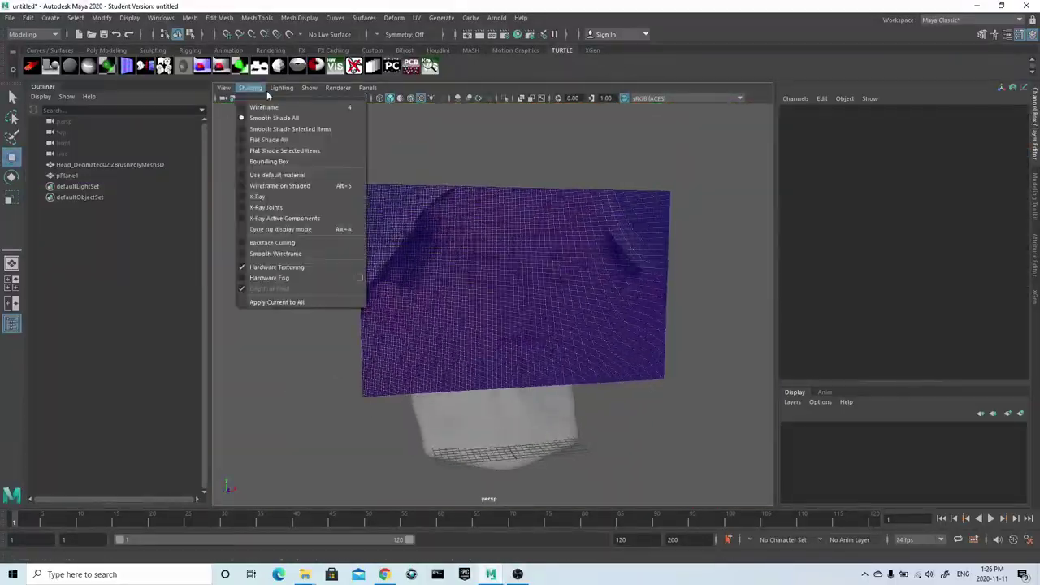
left_click(472, 162)
scroll(471, 163, "up", 5)
mouse_move(520, 183)
left_mouse_down("alt")
mouse_move(578, 199)
mouse_move(490, 228)
left_mouse_up("alt")
key("5")
left_click(490, 228)
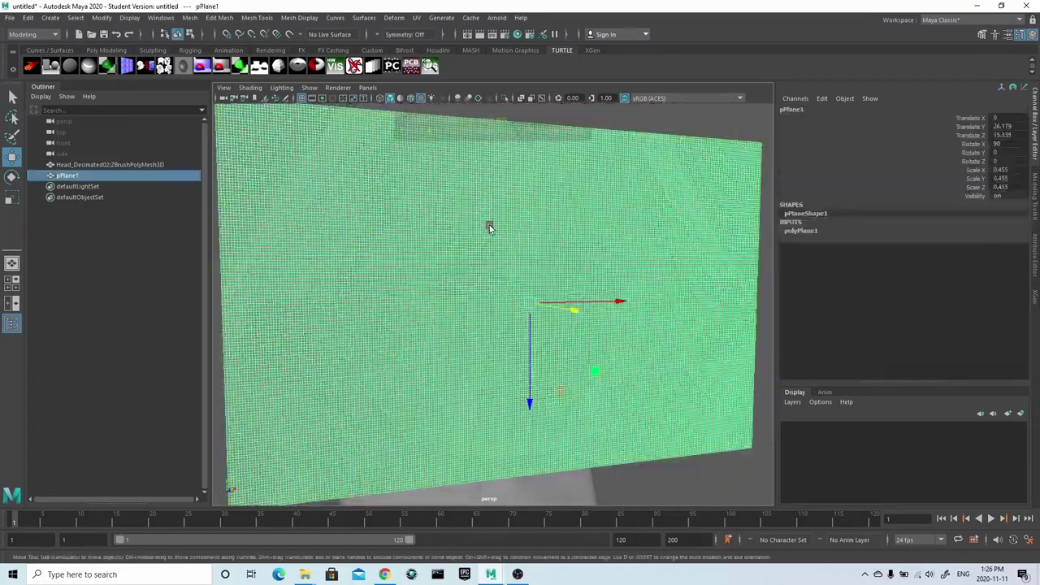
key("ctrl+z")
left_click(578, 195)
key("4")
left_click(713, 135)
left_click_drag(713, 136, 681, 186, "alt")
- Select the plane and export the selection as an OBJ file
left_click(679, 187)
left_click(9, 17)
left_click(82, 158)
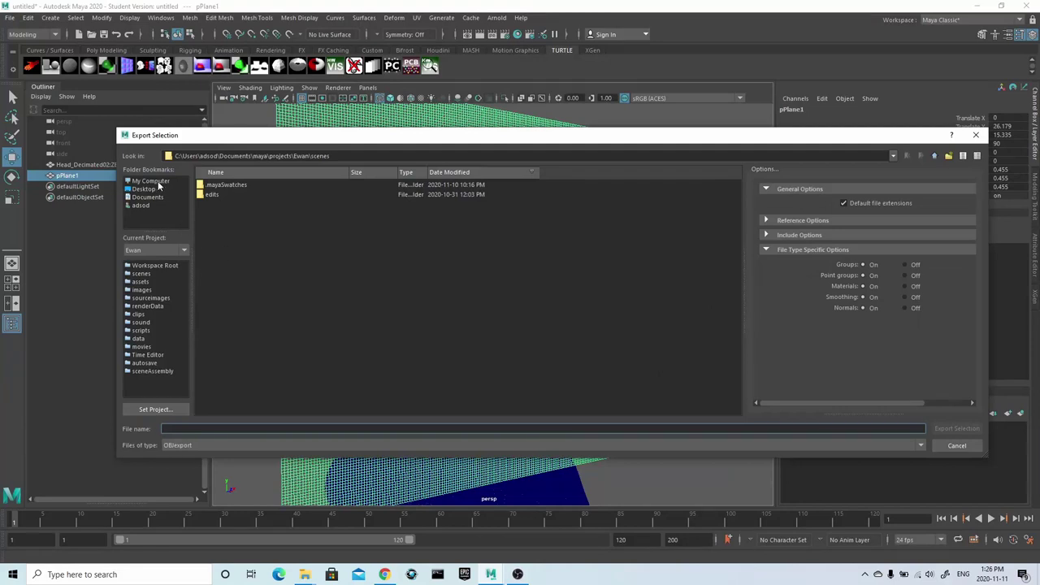
double_click(228, 184)
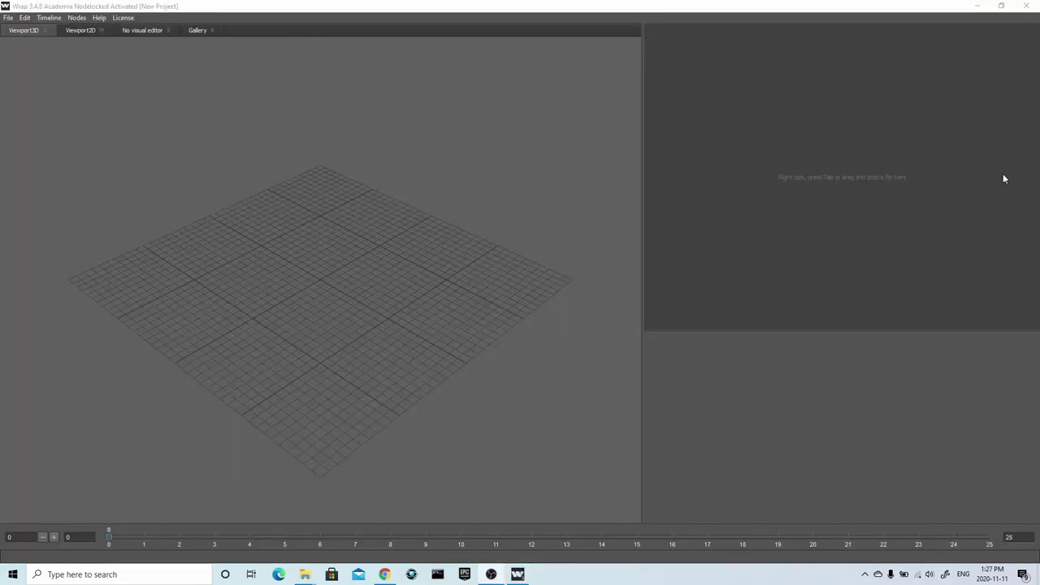
- Switch to Wrap, add a LoadGeom node and rename it plane
right_click(746, 108)
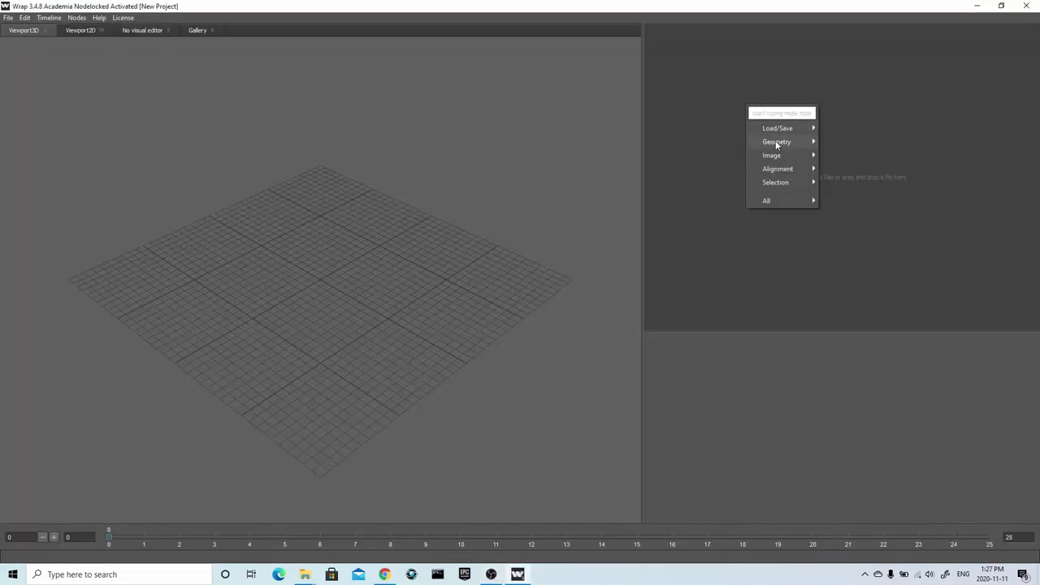
mouse_move(768, 141)
mouse_move(801, 127)
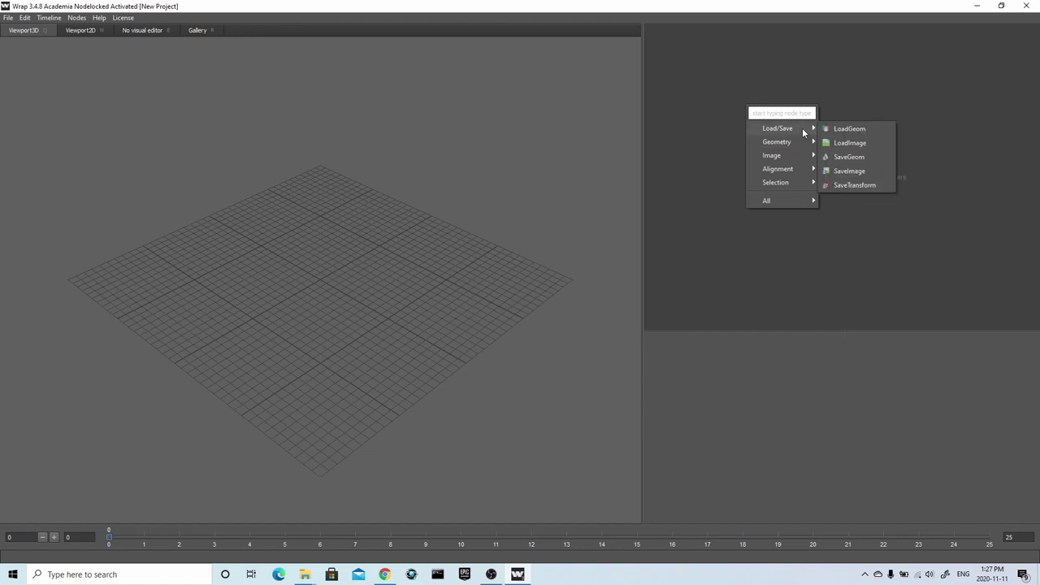
left_click(845, 127)
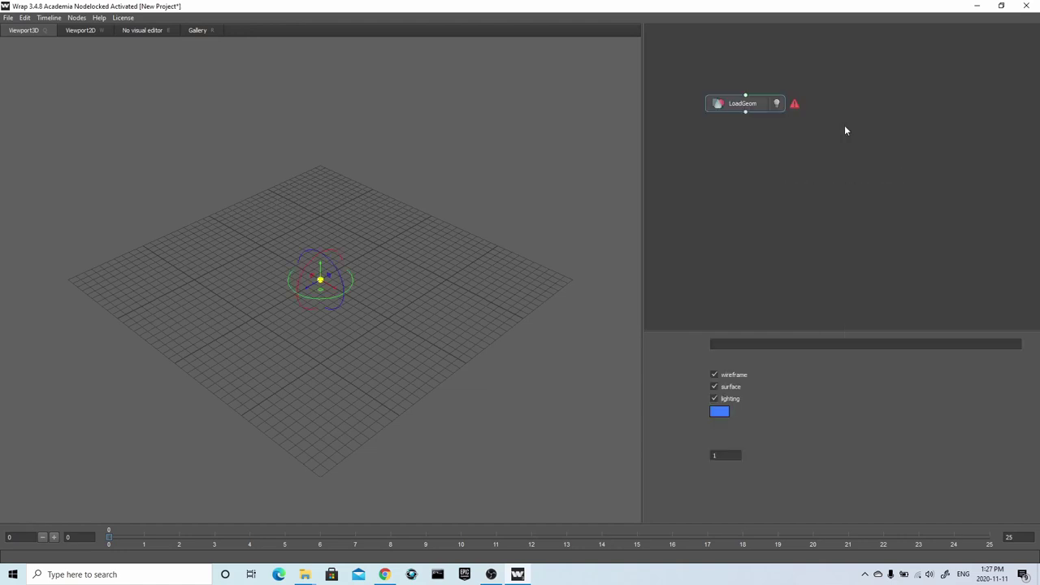
right_click(759, 100)
left_click(776, 107)
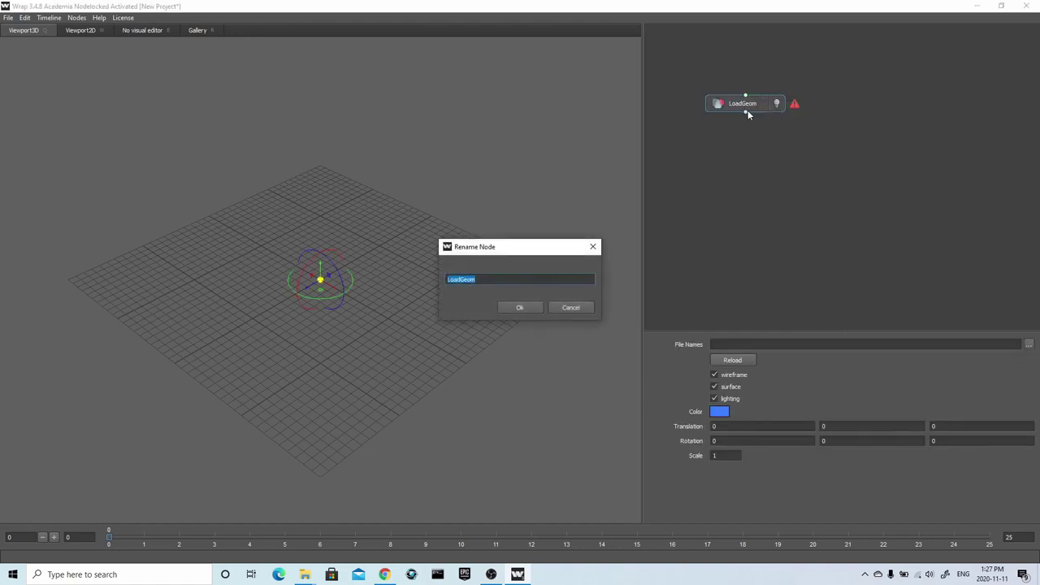
type("plane")
left_click(524, 306)
- Add a second LoadGeom node beside the plane node and rename it head
right_click(874, 112)
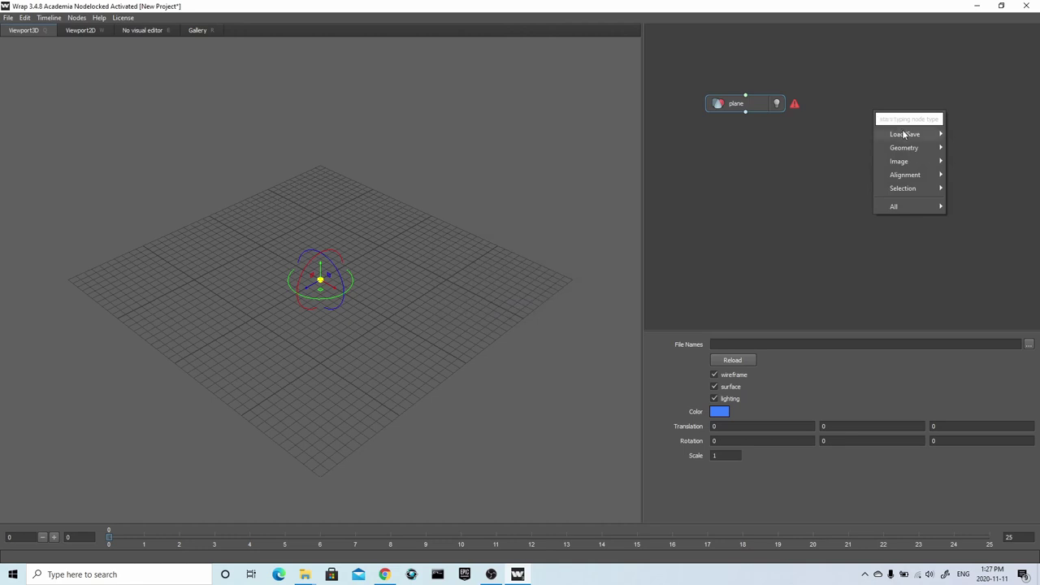
mouse_move(905, 134)
left_click(971, 134)
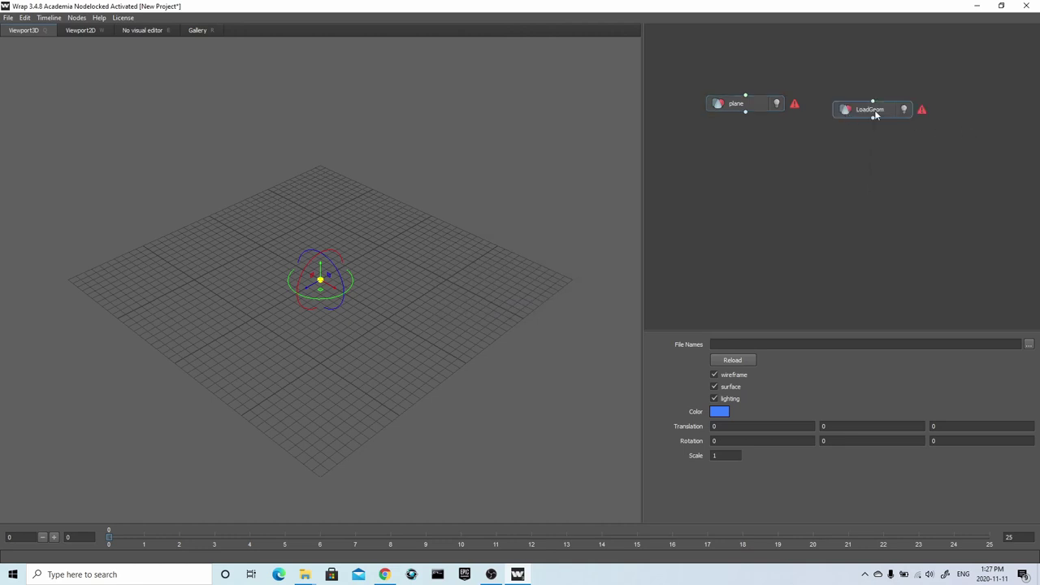
right_click(875, 115)
left_click(888, 119)
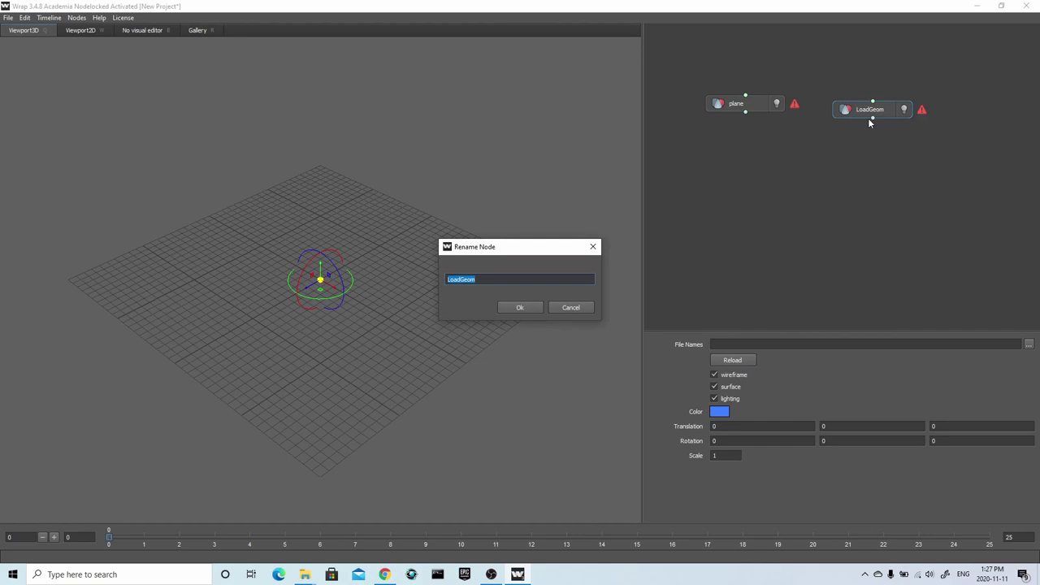
type("head")
left_click(507, 305)
- Add a LoadImage node above the plane node and load the face albedo image into it
right_click(743, 58)
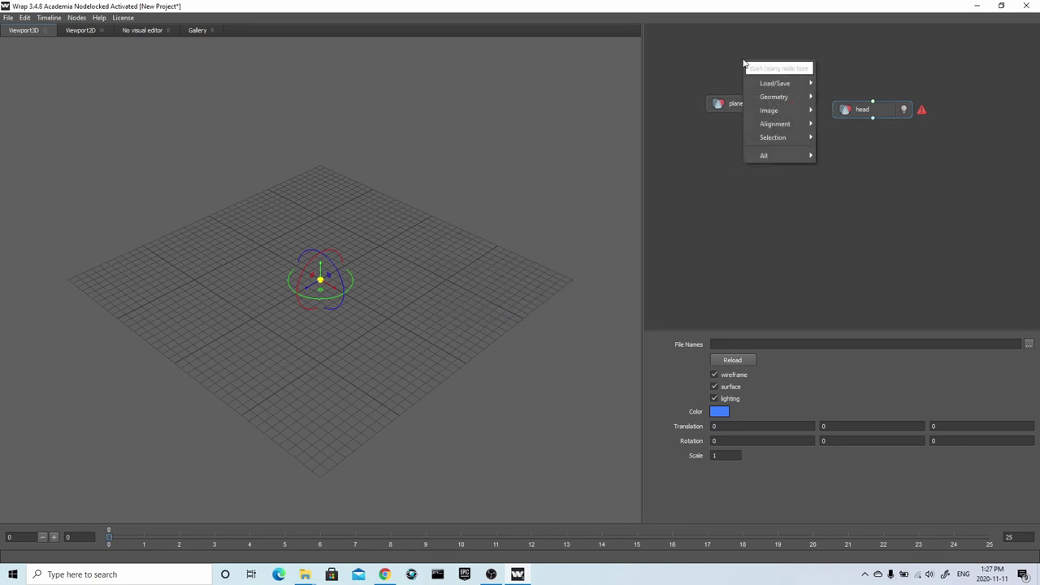
mouse_move(767, 83)
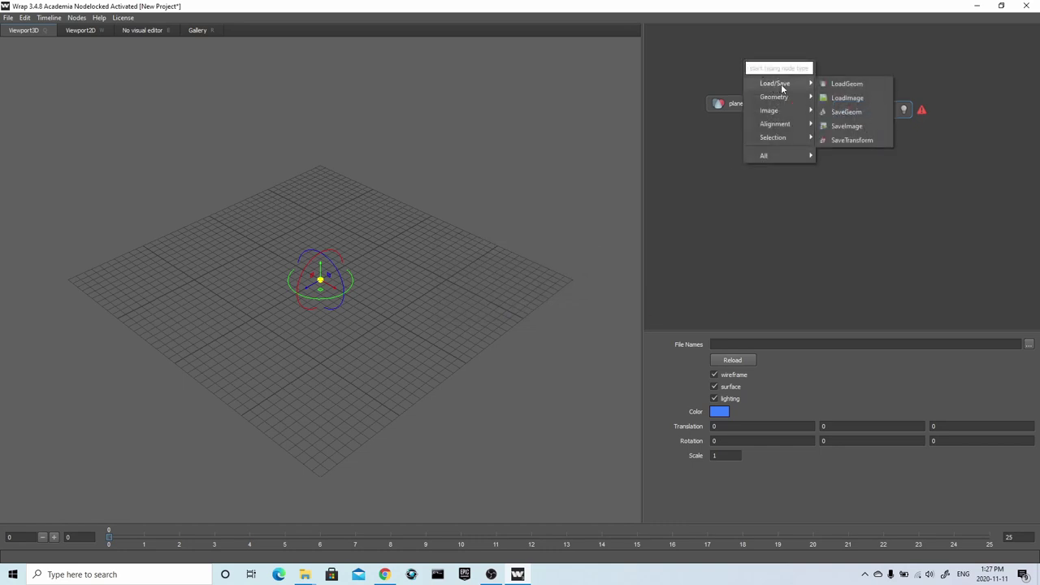
left_click(851, 99)
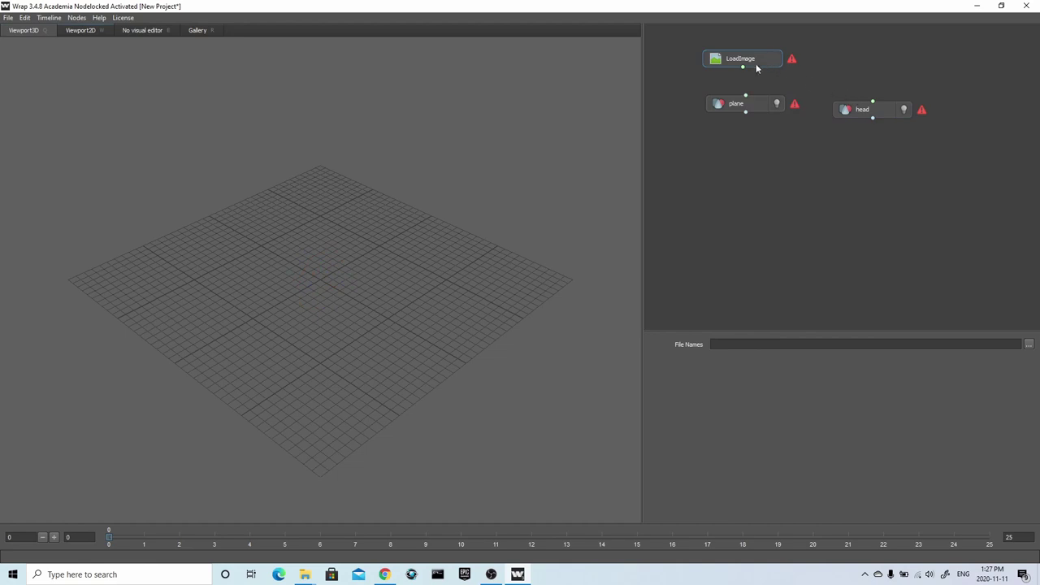
left_click(1029, 345)
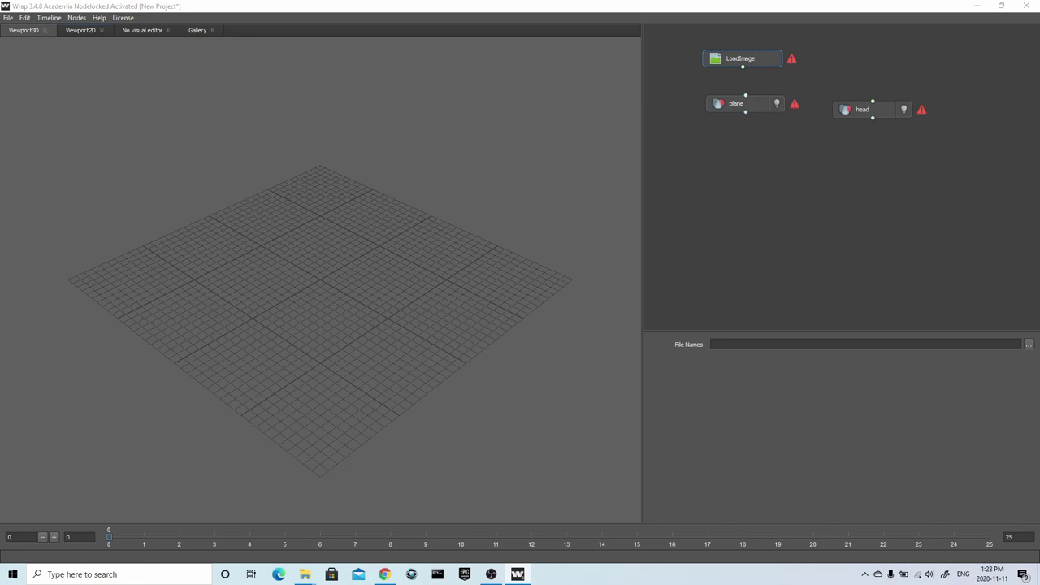
left_click(929, 256)
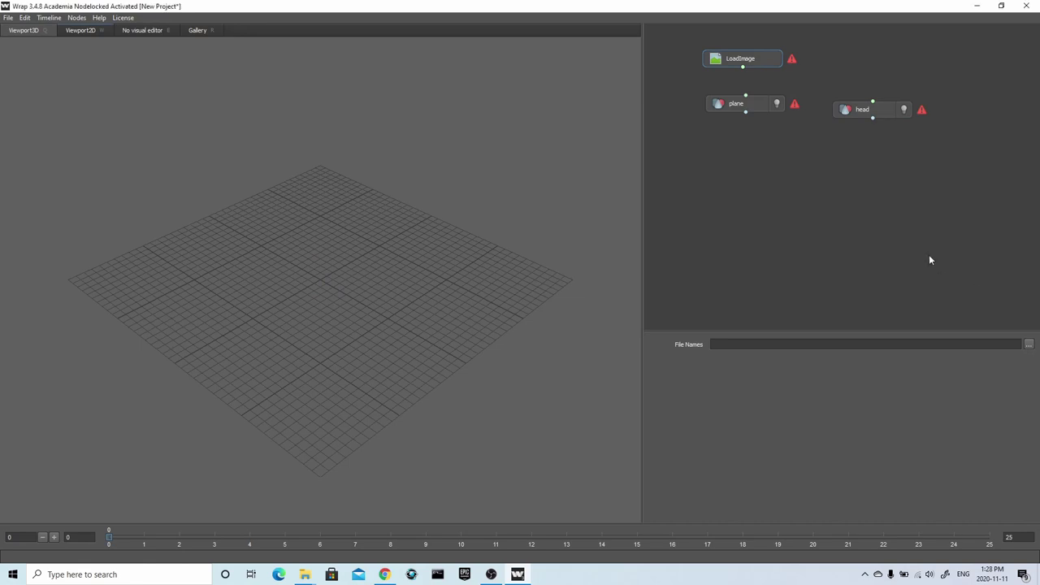
- Load plane02.obj from EWAN/Plane into the plane node and Head_Decimated02.OBJ from EWAN/Model into the head node
left_click(753, 105)
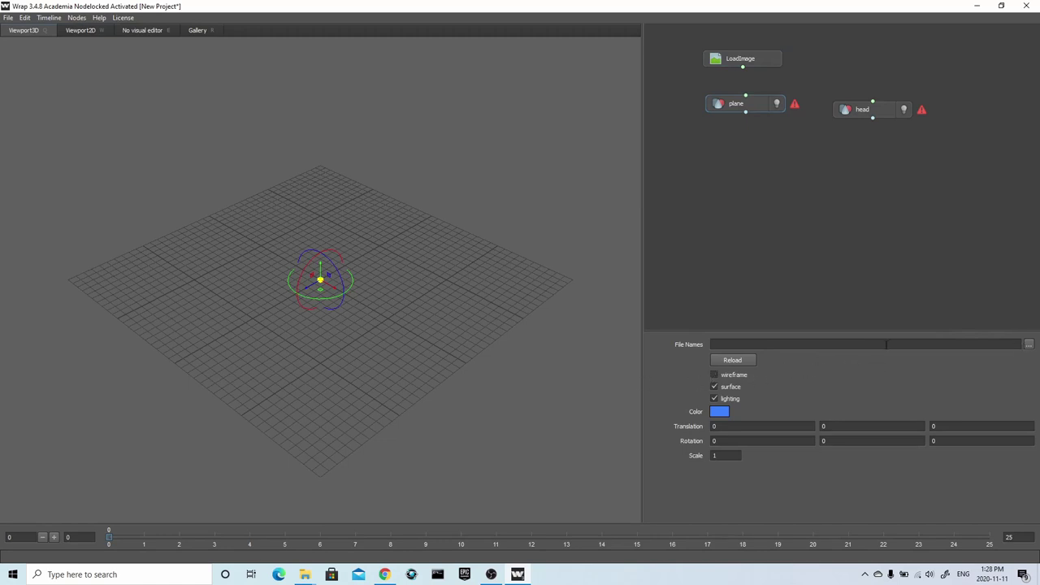
left_click(1029, 345)
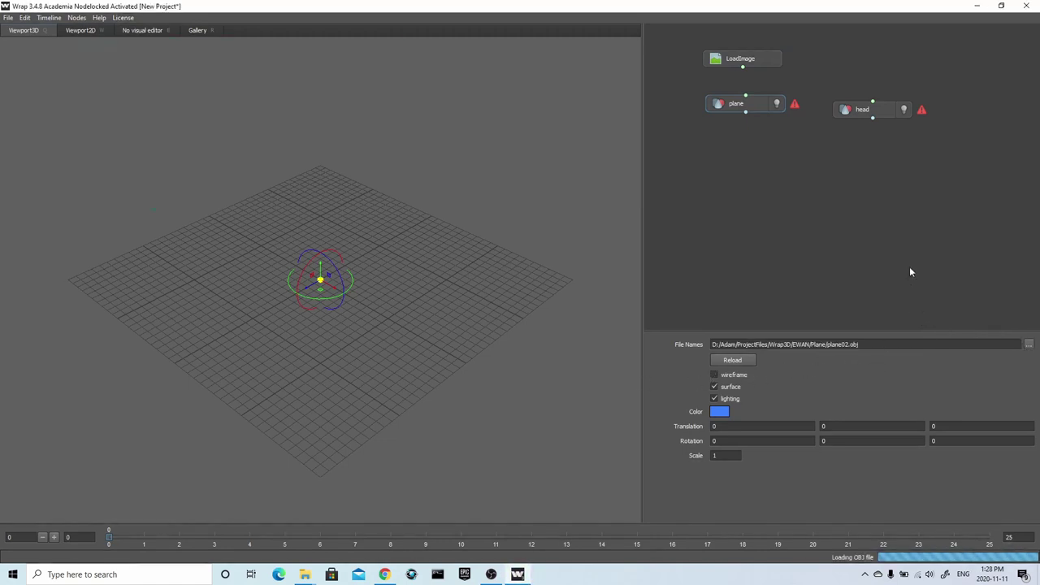
left_click(878, 112)
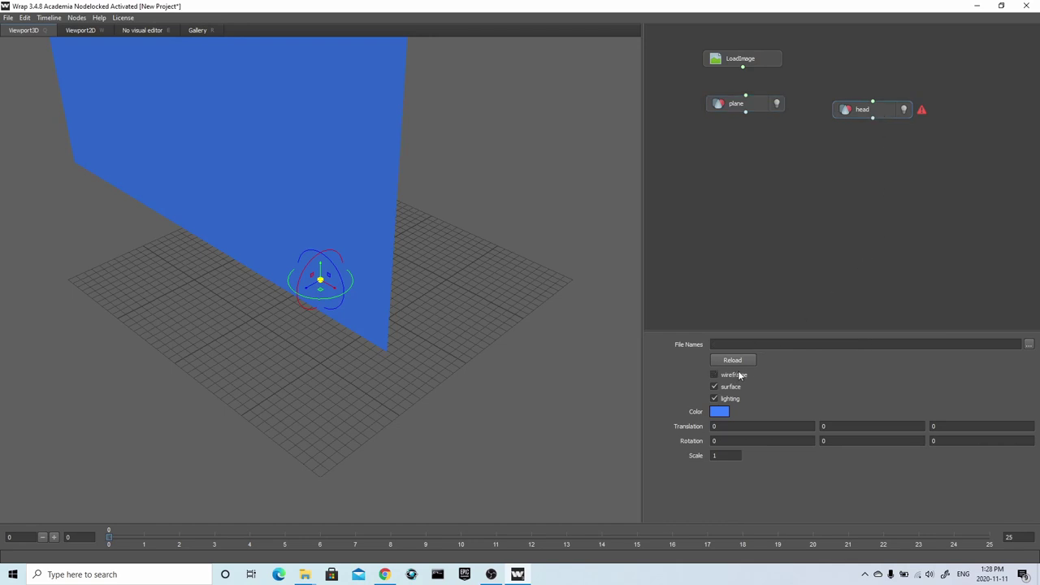
left_click(1028, 345)
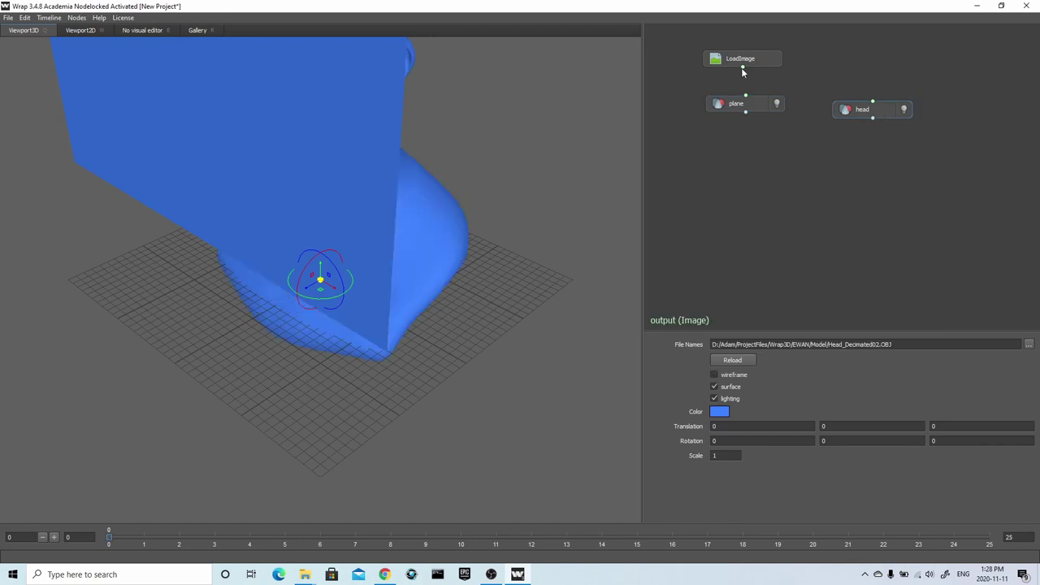
- Connect the LoadImage output to the plane node's texture input and place a SelectPointPairs node below the two geometry nodes
left_click_drag(742, 68, 746, 96)
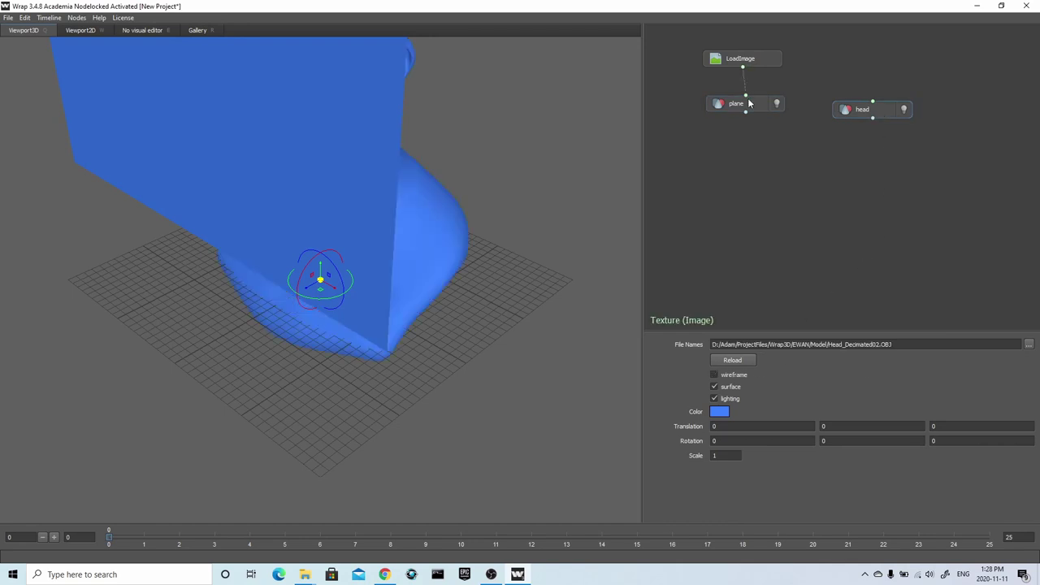
right_click(780, 163)
mouse_move(801, 217)
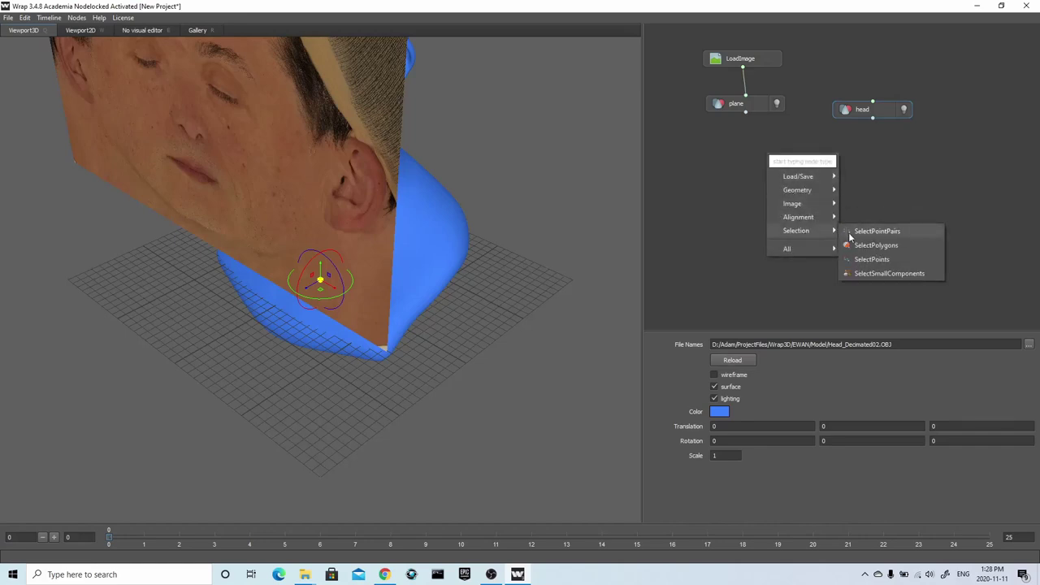
left_click(884, 230)
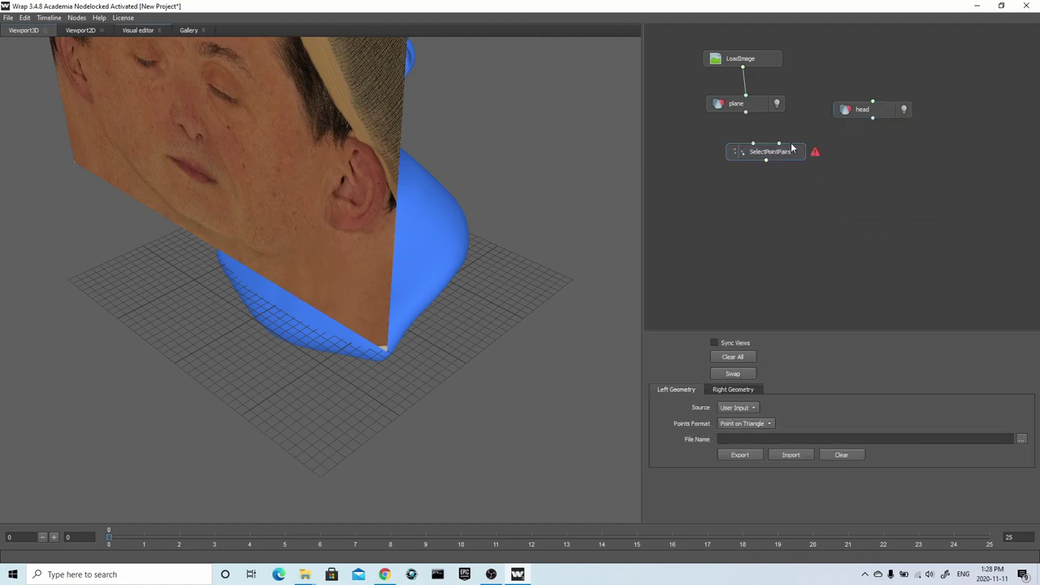
left_click_drag(786, 154, 829, 166)
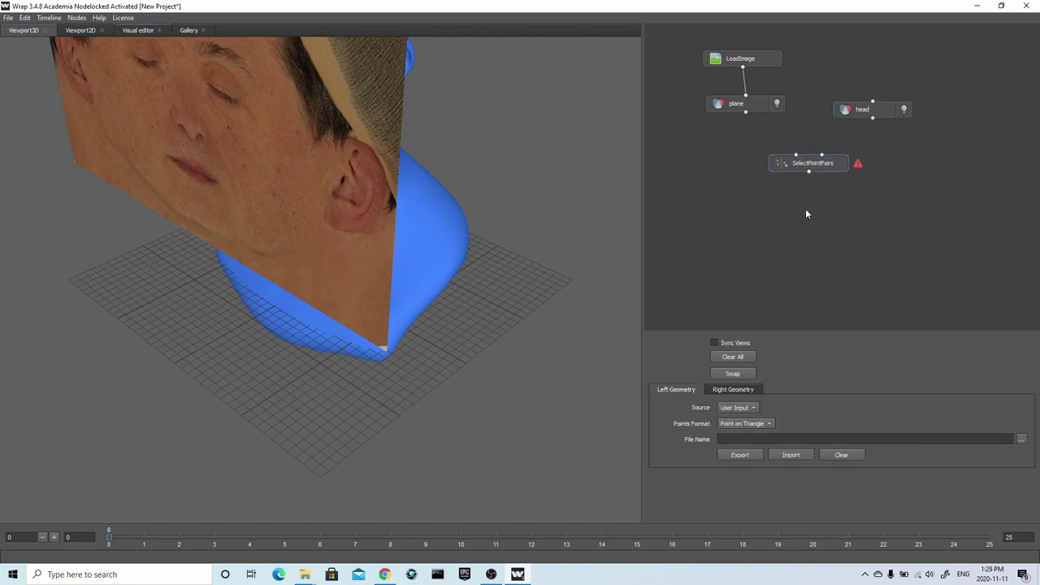
- Add a Wrapping node to the graph below the SelectPointPairs node
right_click(806, 214)
mouse_move(833, 277)
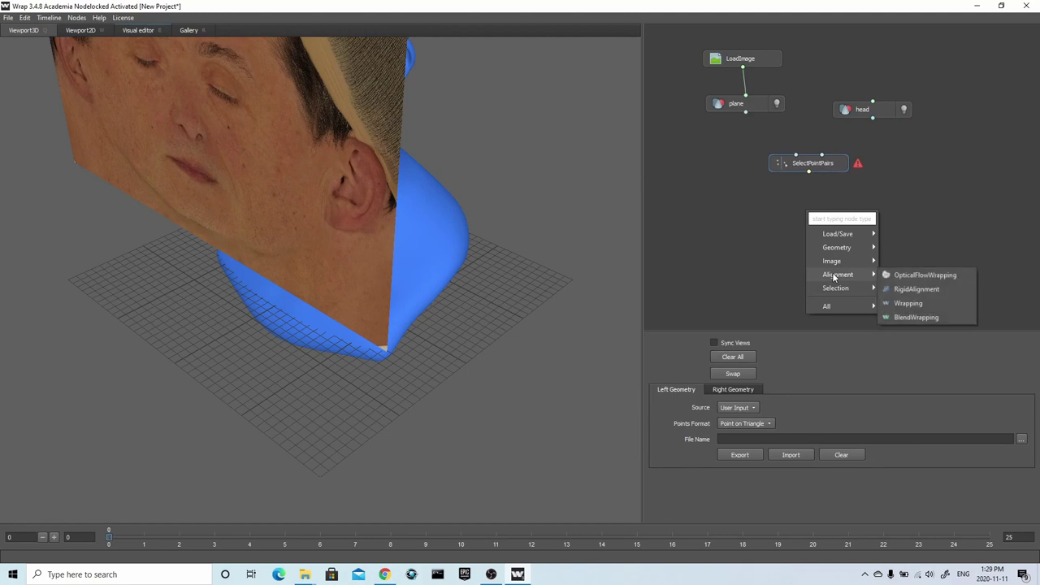
left_click(909, 302)
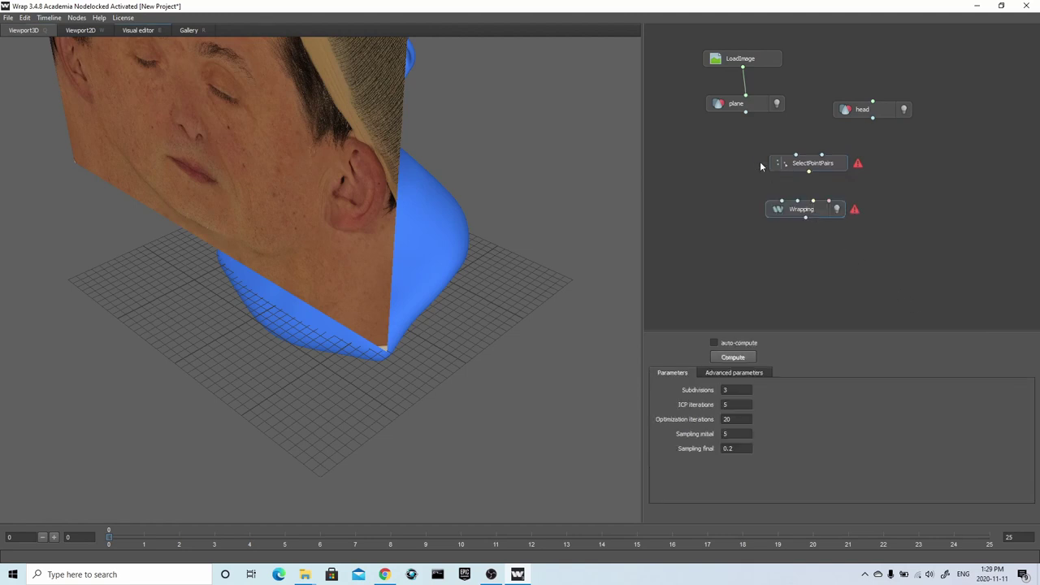
- Connect plane and head to both SelectPointPairs and Wrapping, and feed the SelectPointPairs output into Wrapping's point correspondences
left_click_drag(745, 111, 796, 154)
left_click_drag(745, 113, 784, 190)
left_click_drag(871, 118, 817, 155)
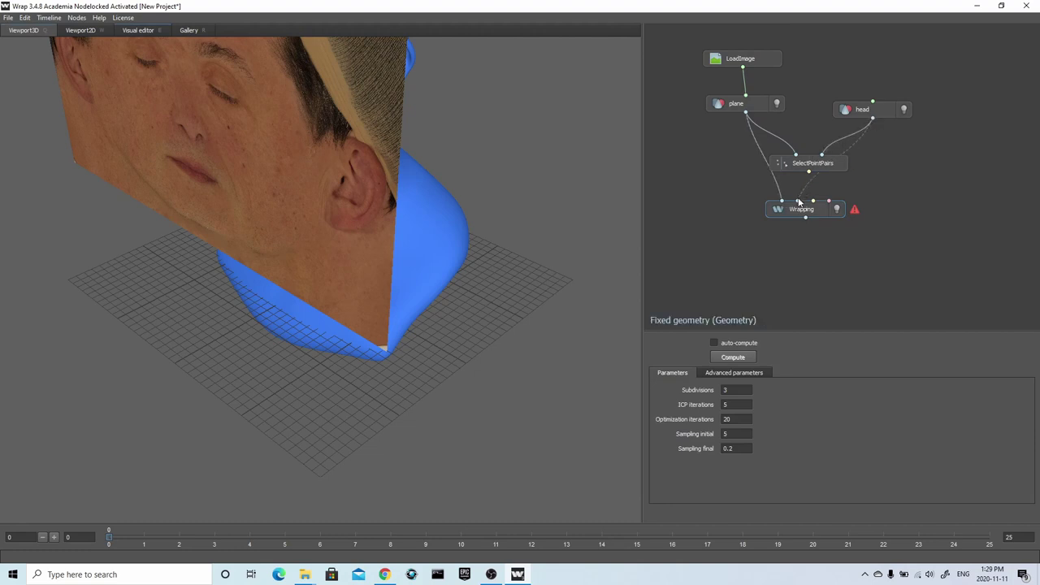
left_click_drag(808, 172, 809, 207)
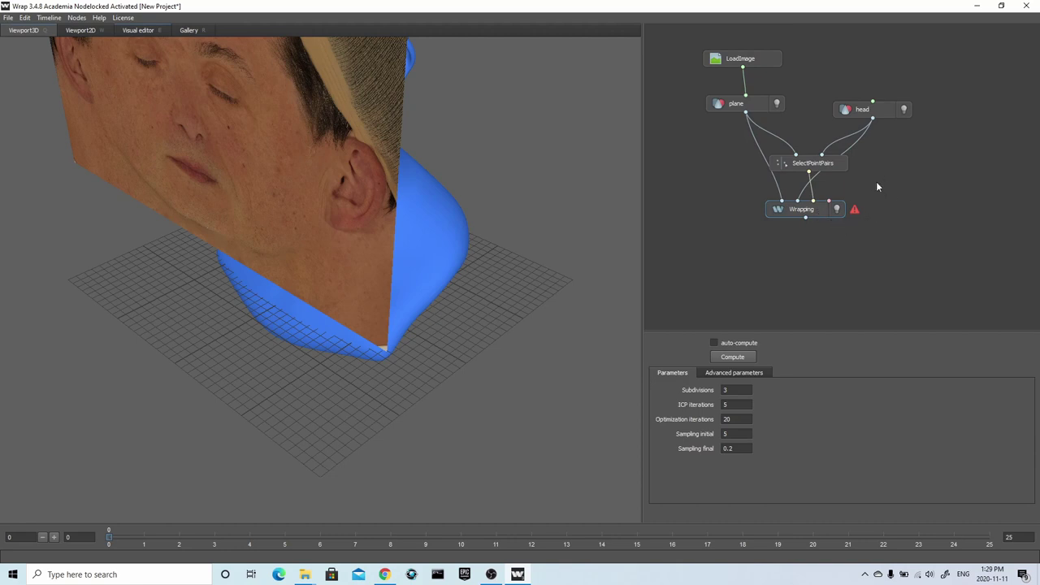
- Open SelectPointPairs in the visual editor with synced views and place the first point pair on the subject's left inner eye corner
left_click_drag(601, 276, 544, 389)
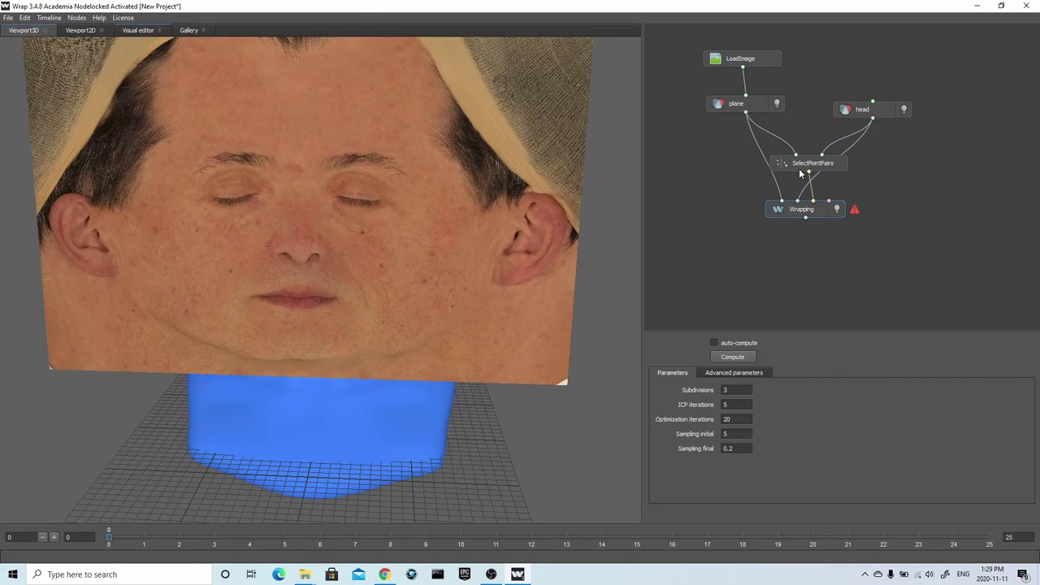
left_click(806, 164)
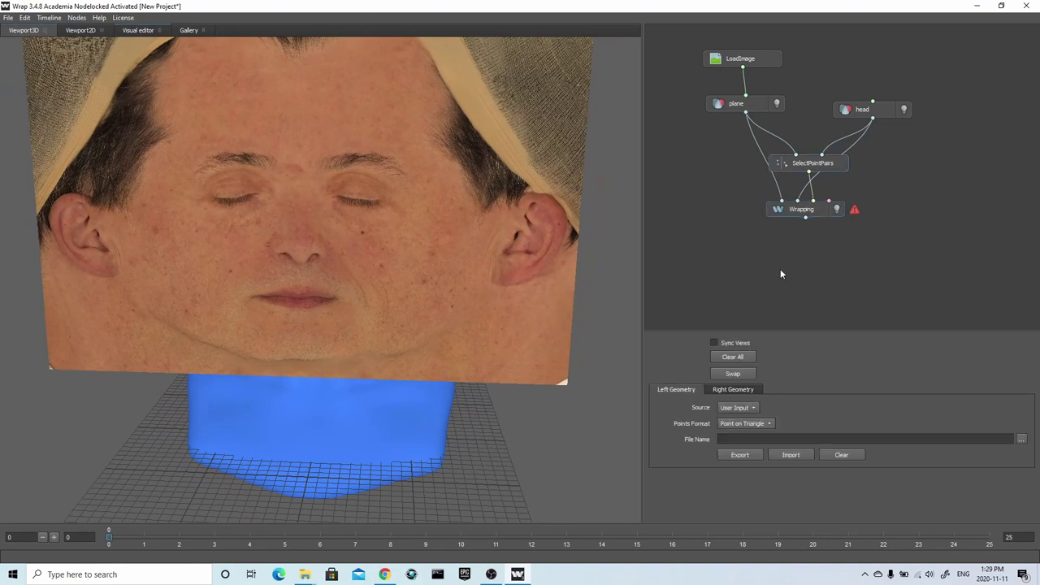
left_click(130, 31)
scroll(495, 292, "up", 6)
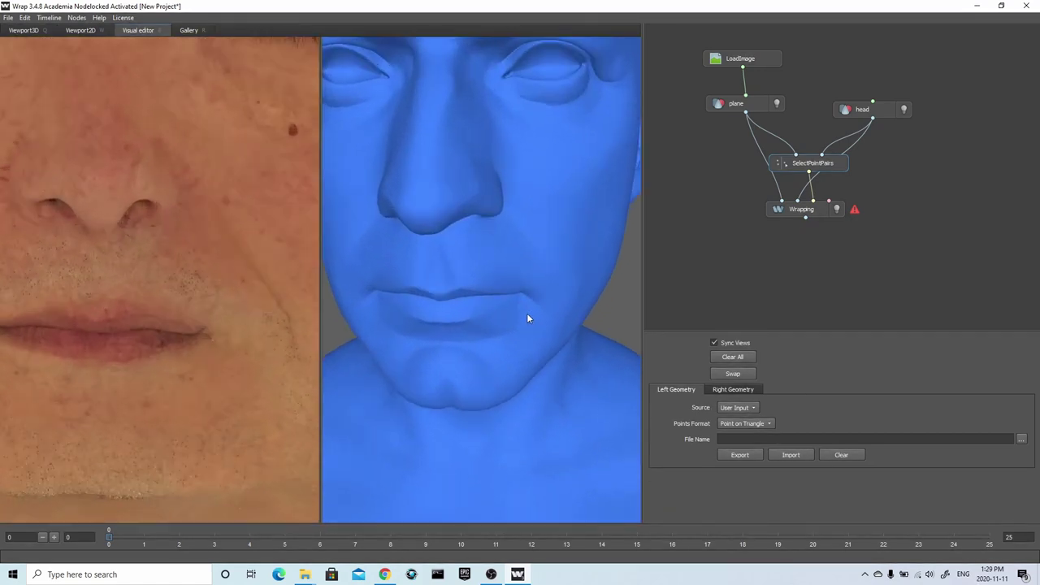
middle_click_drag(525, 238, 490, 321)
scroll(483, 265, "up", 2)
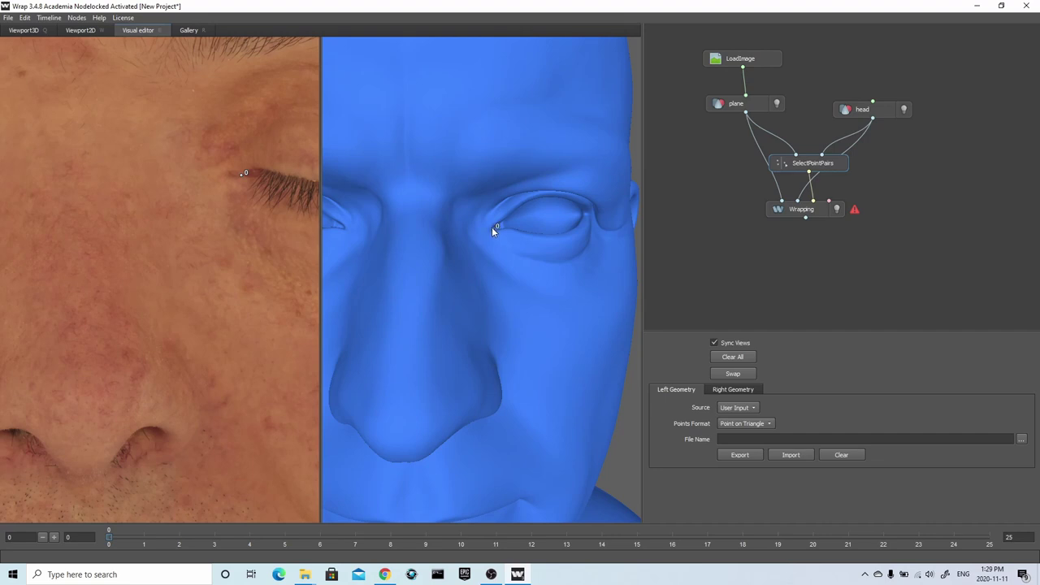
- Place matching point pairs along the subject's left upper eyelid edge and on the outer eye corner
scroll(300, 212, "up", 3)
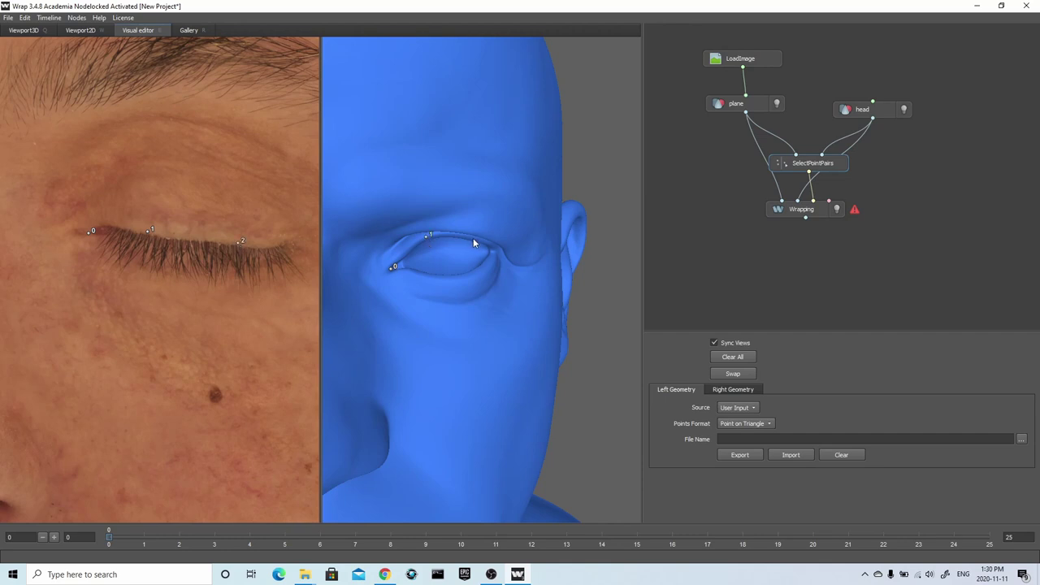
left_click(283, 243)
left_click_drag(599, 255, 531, 246)
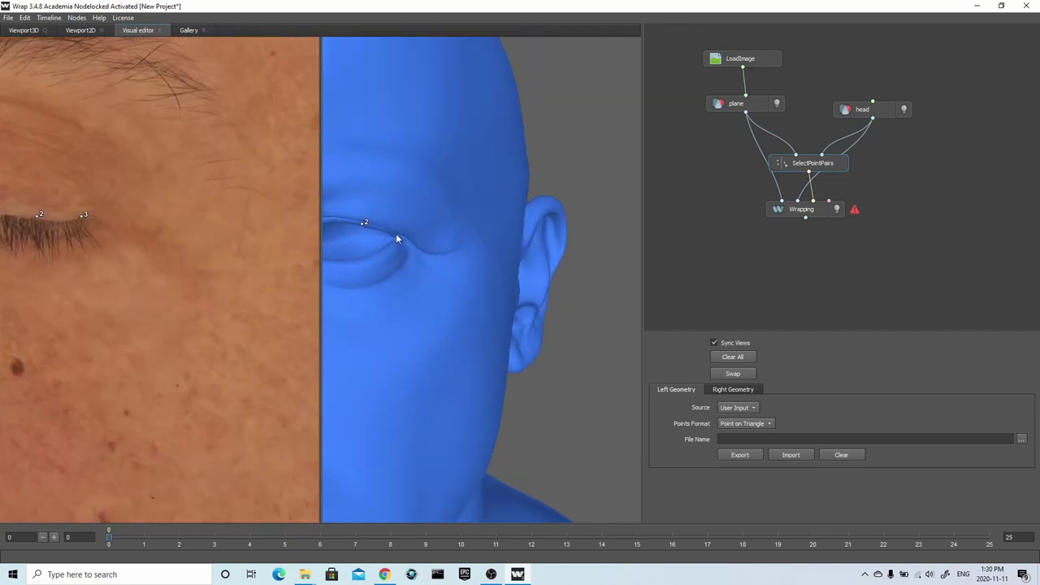
left_click(396, 234)
- Place two point pairs along the lower lid of the subject's left eye on the plane and the head
left_click_drag(59, 243, 142, 246)
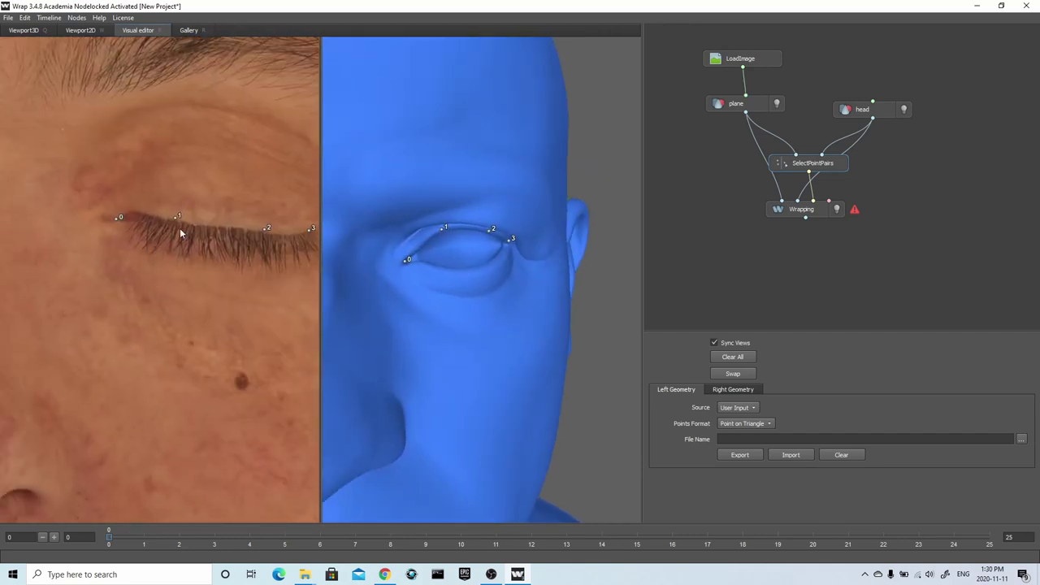
left_click(440, 266)
left_click(261, 235)
left_click_drag(498, 265, 448, 251)
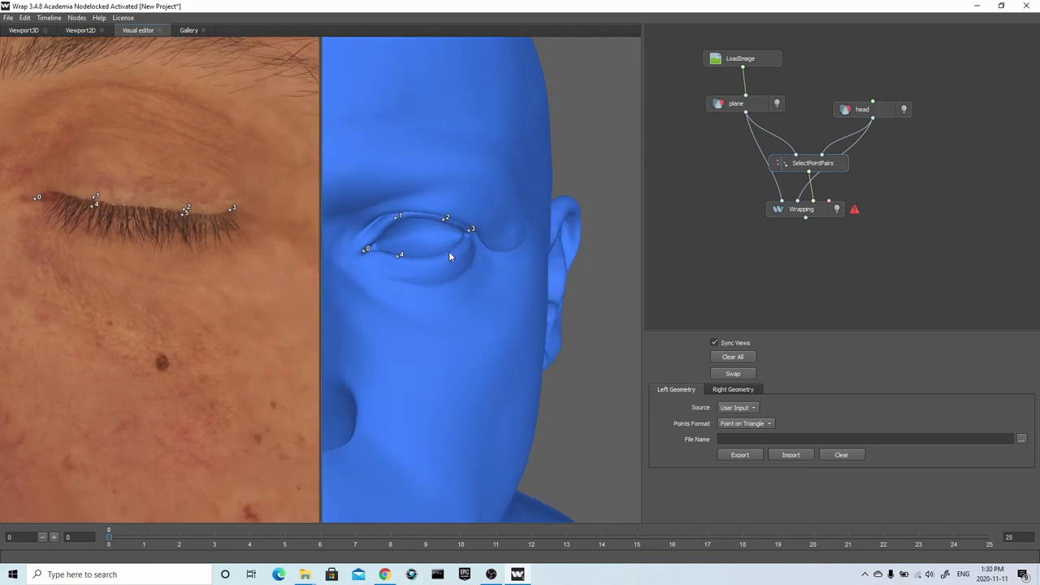
- Place two matching point pairs on the crease running outward from the subject's left outer eye corner
scroll(190, 243, "down", 5)
left_click_drag(323, 252, 249, 260)
scroll(192, 245, "up", 3)
left_click(251, 260)
left_click_drag(532, 247, 474, 244)
middle_click_drag(475, 247, 436, 257)
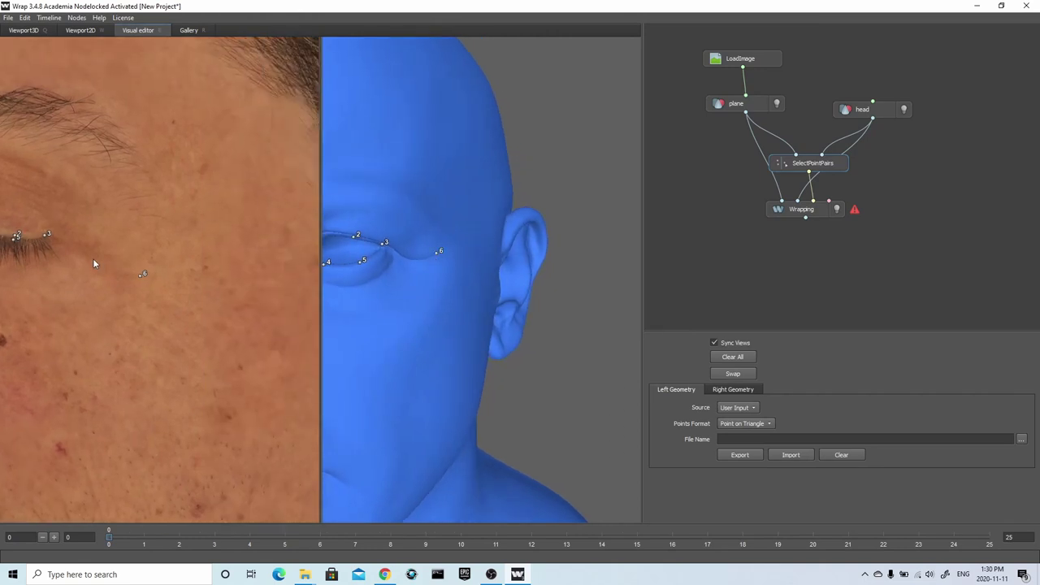
left_click(411, 259)
- Place three matching point pairs along the crease above the subject's left upper eyelid
left_click_drag(361, 281, 525, 273)
scroll(214, 260, "up", 3)
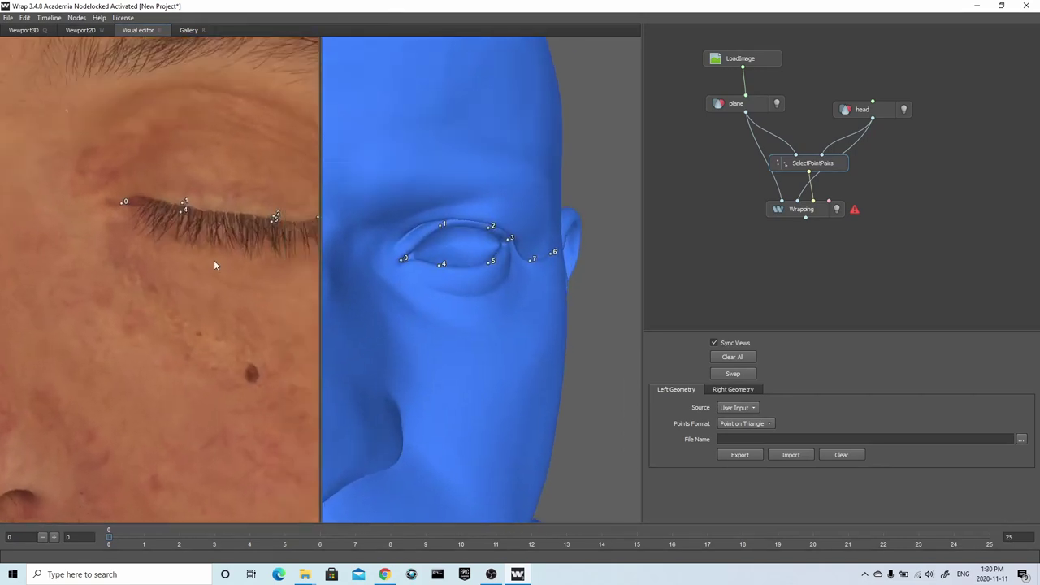
left_click_drag(272, 284, 213, 259)
scroll(203, 268, "down", 2)
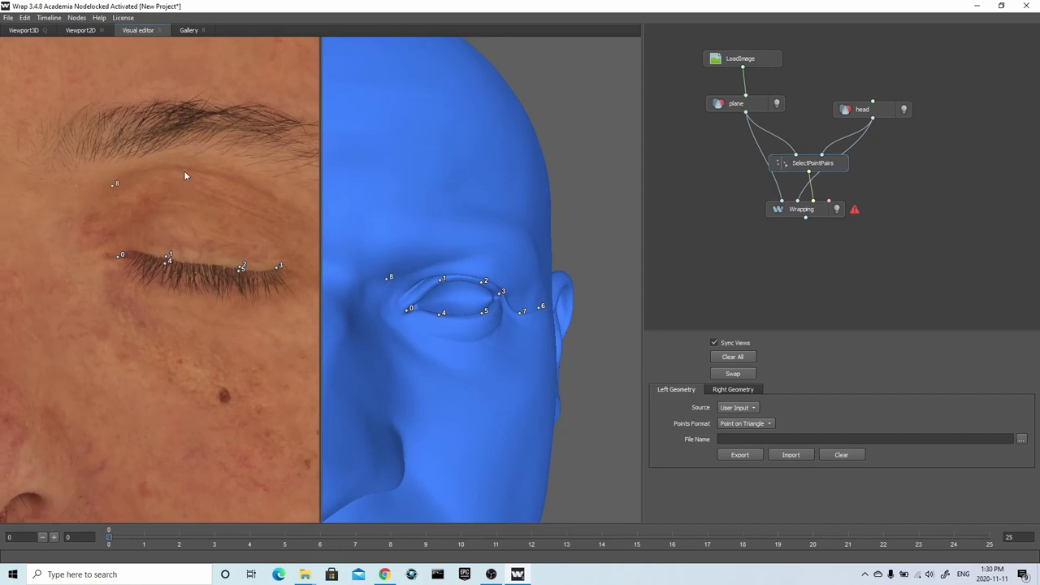
left_click(269, 193)
left_click(497, 269)
- Place point pairs at the outer end of the subject's left eyebrow and at the inner ends of both eyebrows
scroll(229, 262, "down", 2)
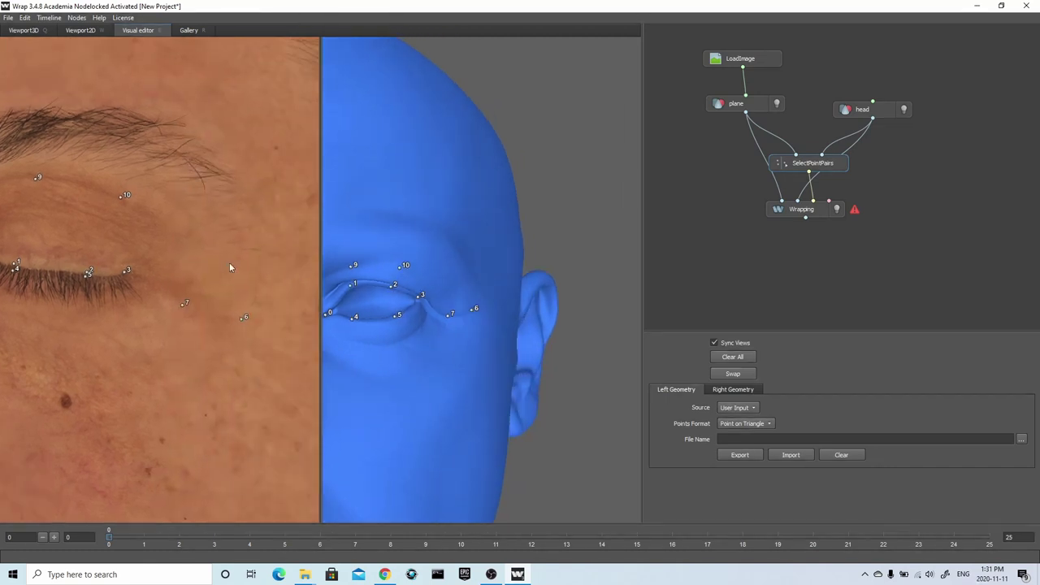
scroll(224, 297, "down", 1)
scroll(223, 298, "down", 2)
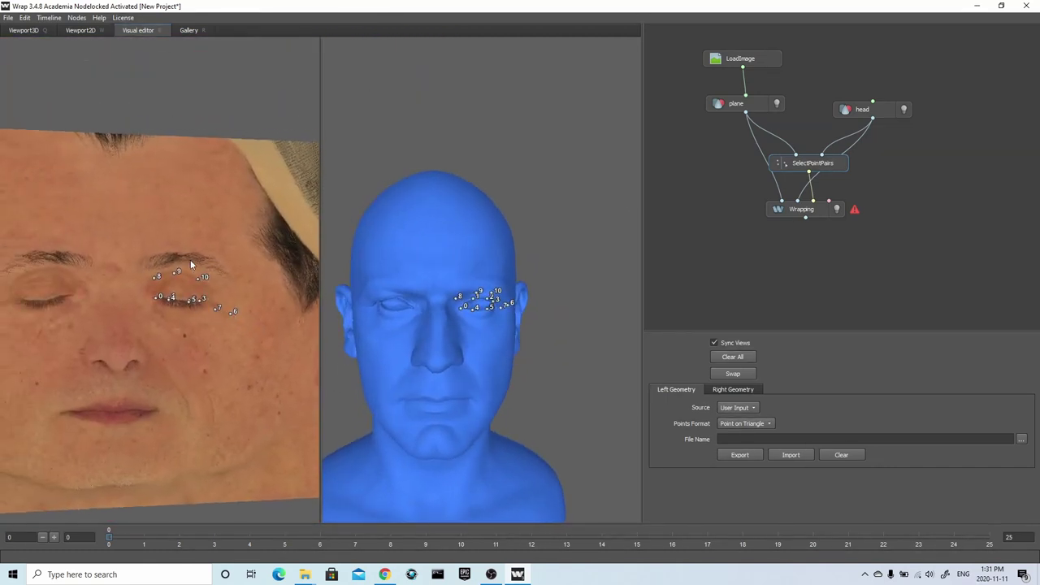
scroll(232, 271, "up", 3)
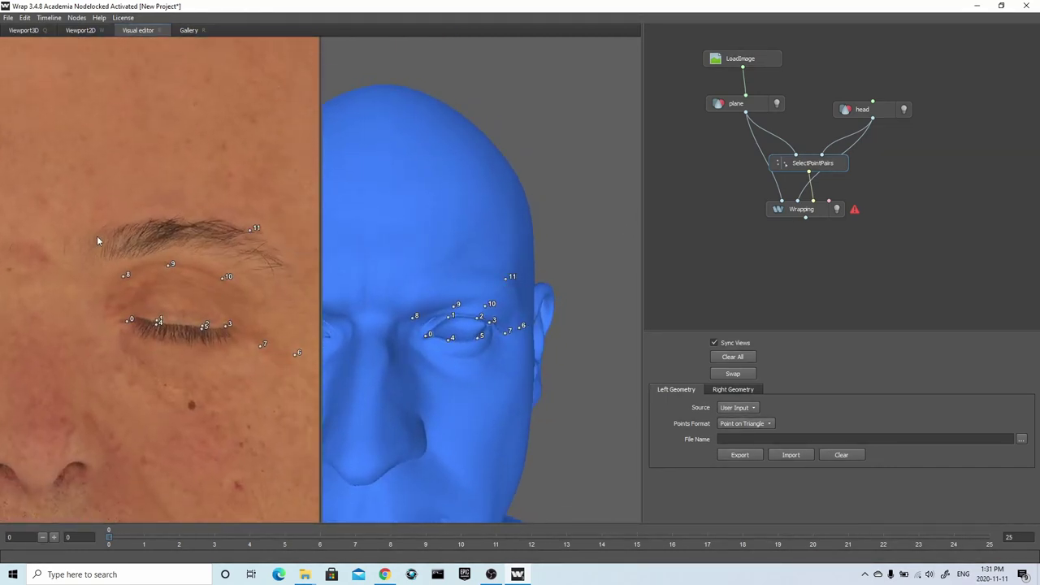
scroll(148, 252, "down", 3)
left_click(178, 242)
left_click(486, 279)
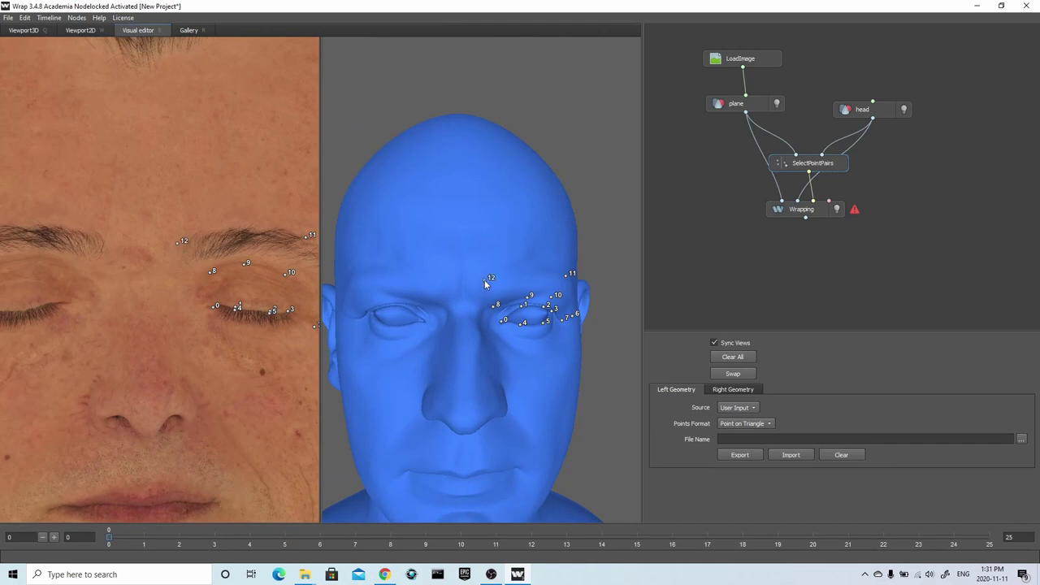
left_click(448, 280)
middle_click_drag(537, 284, 541, 265)
middle_click_drag(466, 258, 520, 249)
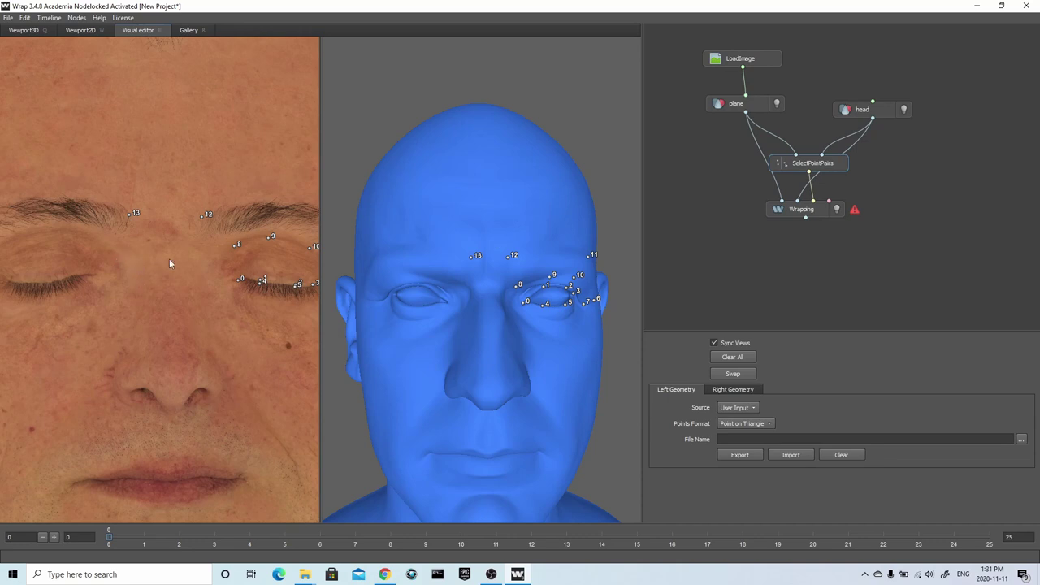
- Place point pairs on the subject's right inner eye corner and on the upper eyelid edge just beside it
scroll(485, 341, "up", 6)
scroll(296, 316, "down", 5)
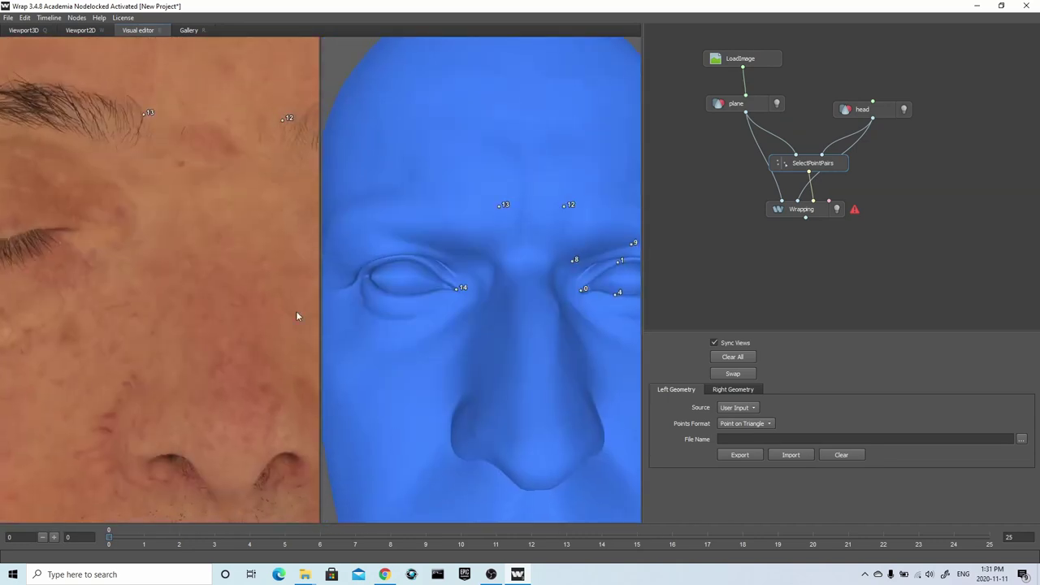
left_click(67, 227)
left_click(38, 225)
left_click(441, 281)
- Add three point pairs along the rest of the subject's right upper eyelid edge out to the outer eye corner
scroll(116, 214, "up", 3)
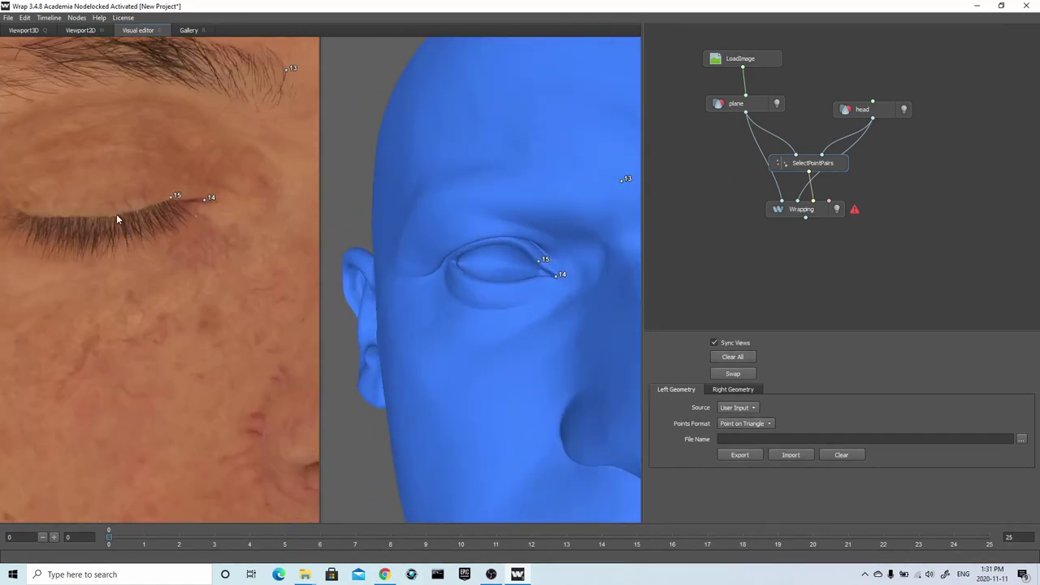
left_click(509, 241)
left_click(55, 213)
left_click(21, 210)
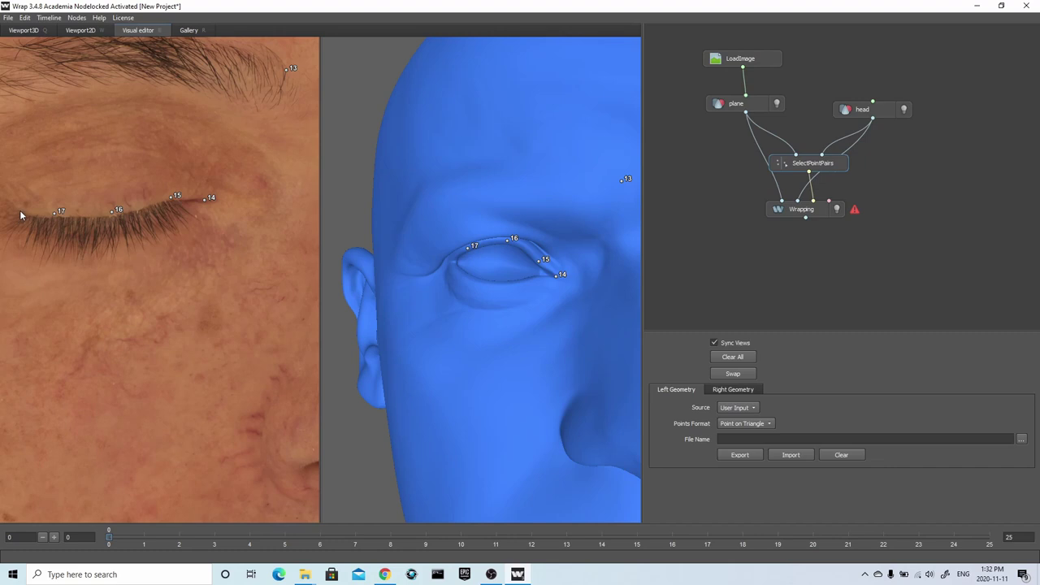
left_click(453, 264)
- Place two matching point pairs outward from the subject's right outer eye corner
scroll(241, 275, "down", 3)
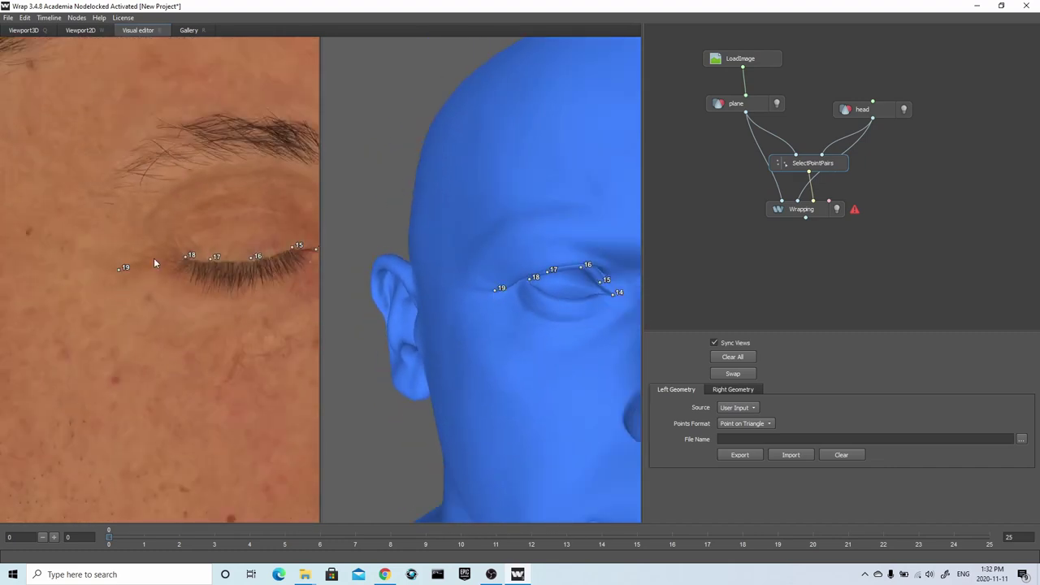
left_click(157, 260)
left_click(516, 282)
- Place one point pair on the subject's right upper eyelid and another on the crease beneath the eyebrow
middle_click_drag(234, 221, 92, 200)
middle_click_drag(193, 182, 175, 207)
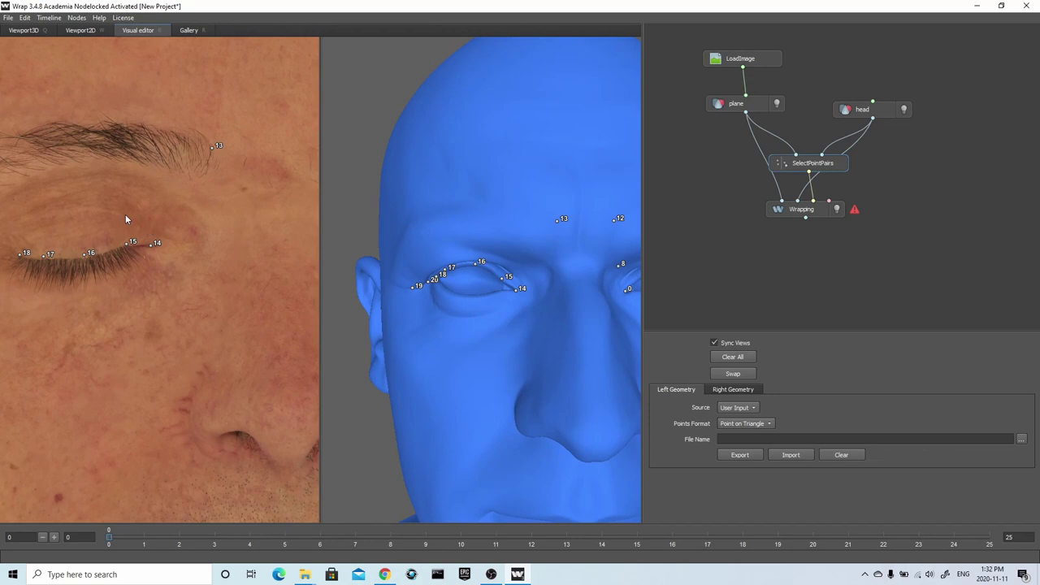
left_click(85, 208)
left_click(466, 261)
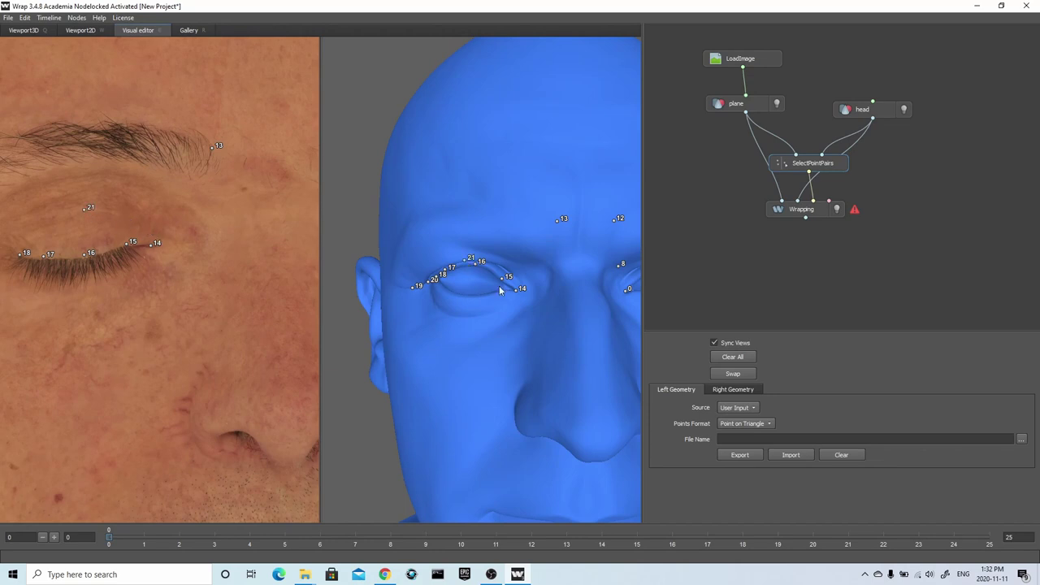
left_click(112, 172)
left_click(498, 258)
- Try a point pair on the outer part of the subject's right eyelid crease and adjust its position on the head
scroll(498, 258, "down", 3)
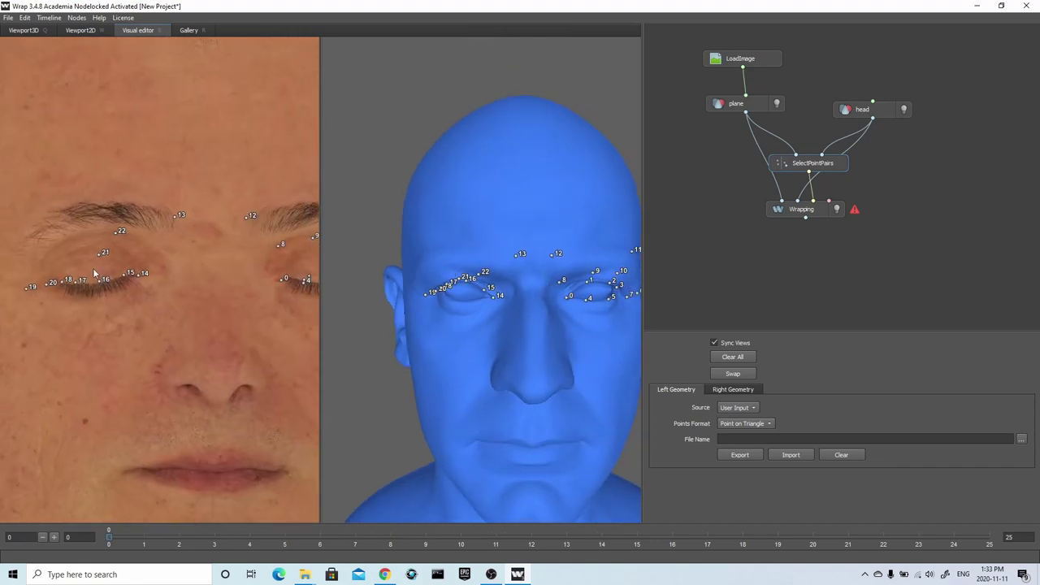
left_click_drag(513, 295, 451, 294)
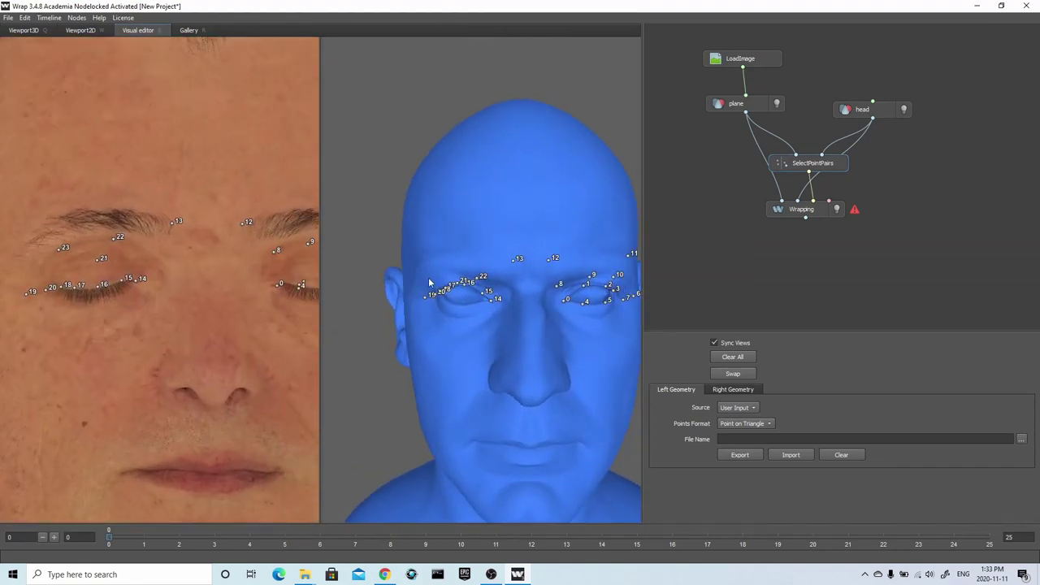
left_click(436, 273)
middle_click_drag(547, 303, 531, 290)
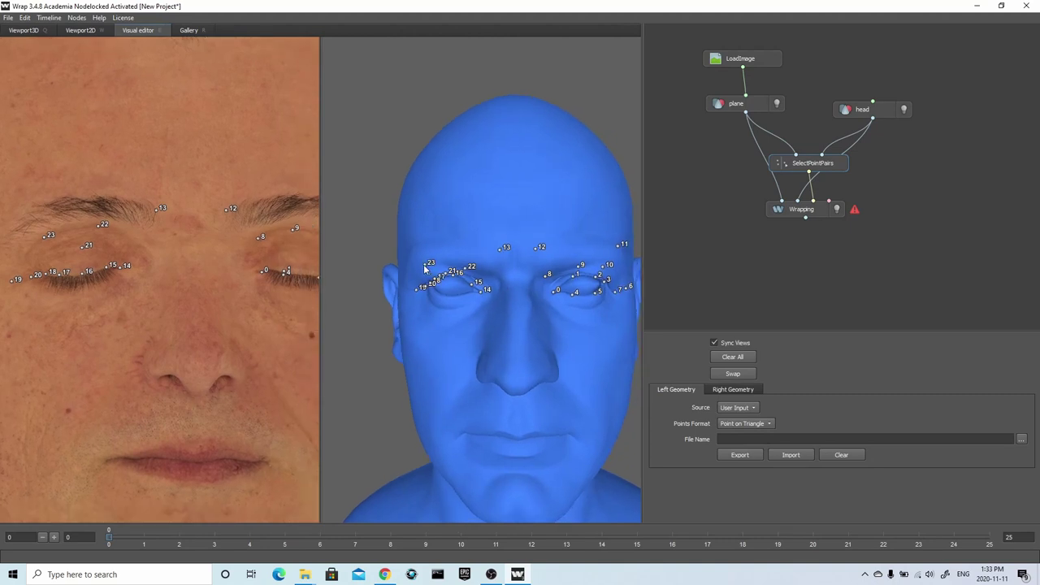
left_click_drag(424, 265, 429, 266)
- Place a point pair at the outer end of the subject's right eyebrow, and delete and re-place the outer eyelid crease pair
scroll(18, 270, "down", 2)
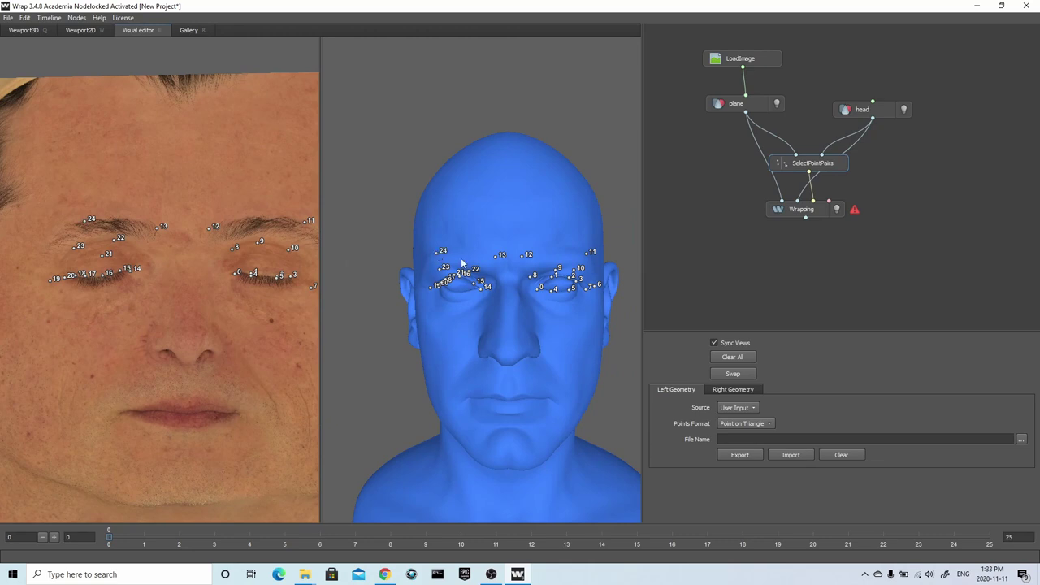
left_click(436, 256)
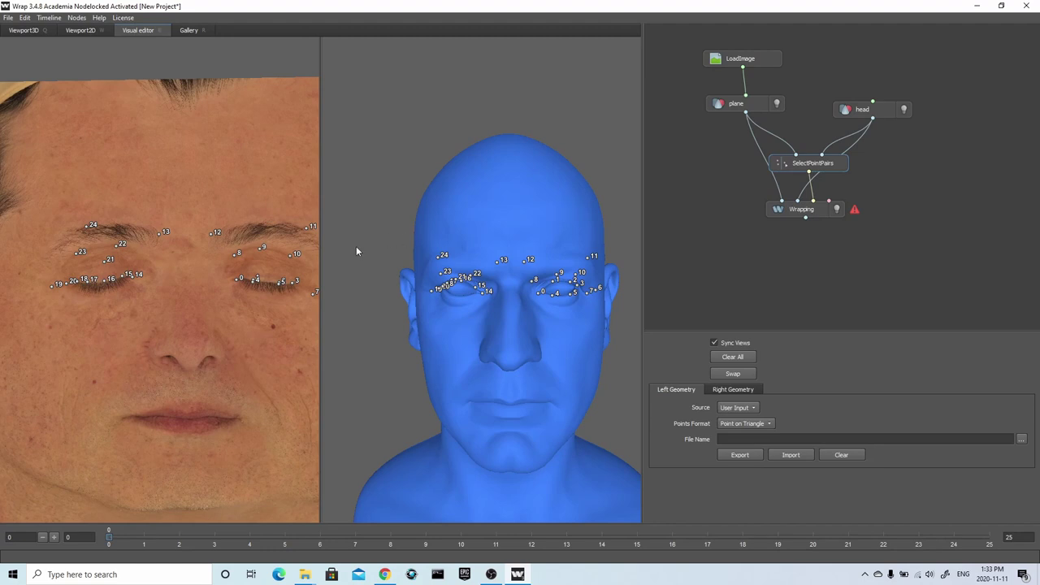
left_click(443, 273, "ctrl")
left_click(74, 255)
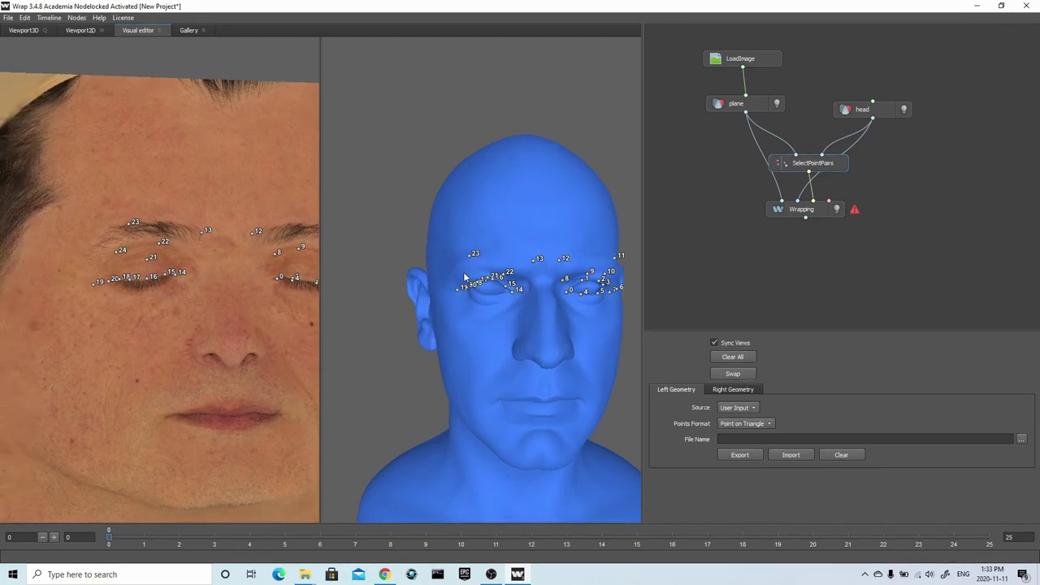
left_click(464, 277)
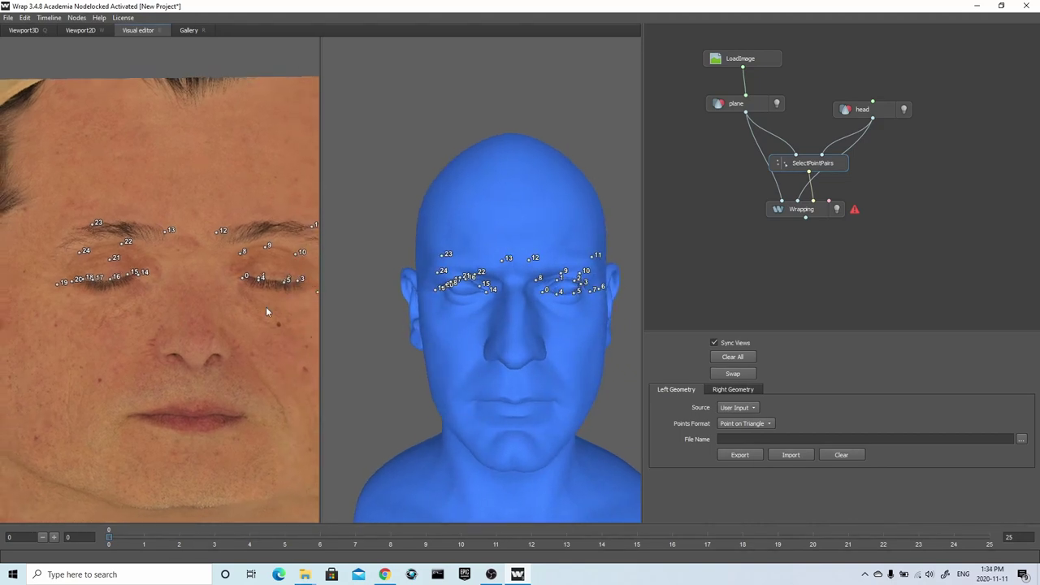
- Place two matching point pairs side by side at the base of the nose between the nostrils
scroll(191, 341, "up", 5)
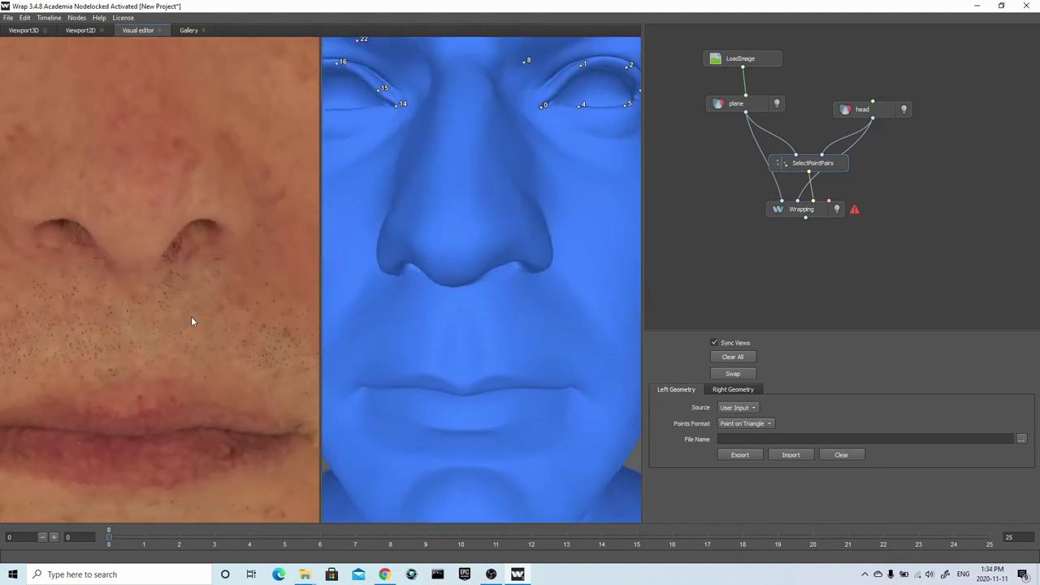
left_click(225, 317)
left_click(173, 104)
left_click(495, 163)
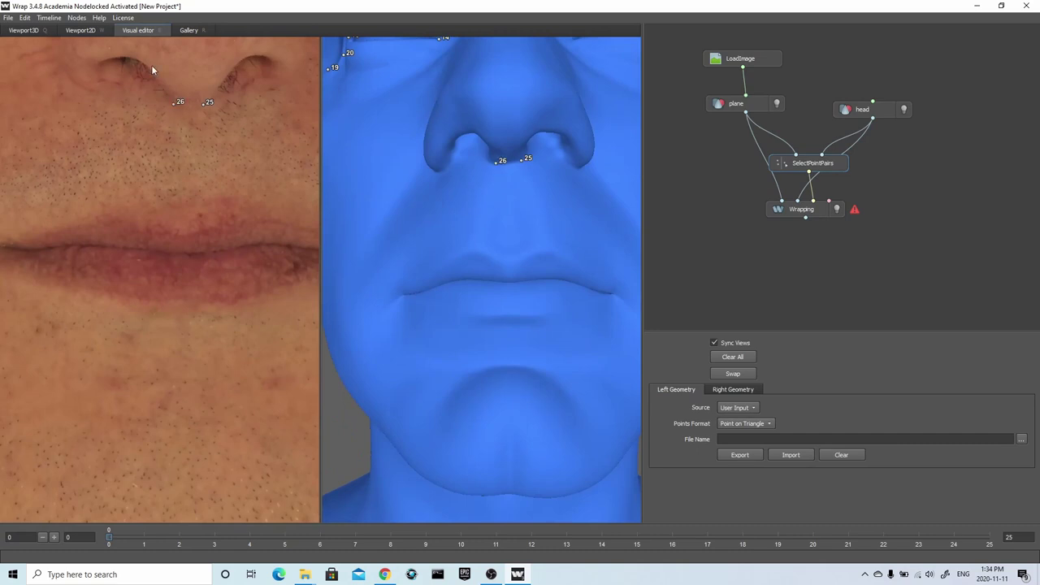
- Place four point pairs along the inner and upper rims of both nostrils on the plane and the head
left_click(150, 66)
left_click(486, 140)
left_click(229, 70)
left_click(528, 138)
left_click(246, 56)
left_click(538, 130)
left_click(135, 55)
left_click(473, 129)
- Place point pairs on the outer and lower edges of both nostrils and at the base of the subject's right nostril wing
left_click(98, 59)
left_click(453, 136)
left_click(274, 60)
left_click(571, 136)
left_click(263, 88)
left_click(570, 165)
left_click(122, 88)
left_click(455, 164)
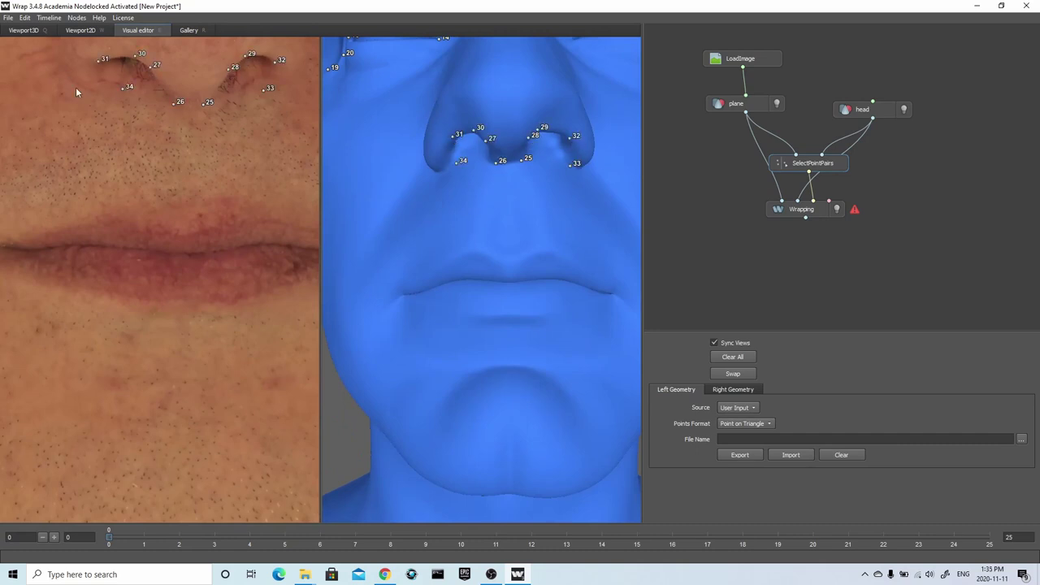
left_click(75, 88)
left_click(436, 167)
- Place a point pair at the upper end of the nostril wing on each side of the nose
middle_click_drag(309, 94, 203, 195)
left_click(150, 228)
left_click(483, 278)
middle_click_drag(626, 218, 638, 292)
left_click(241, 265)
left_click(532, 301)
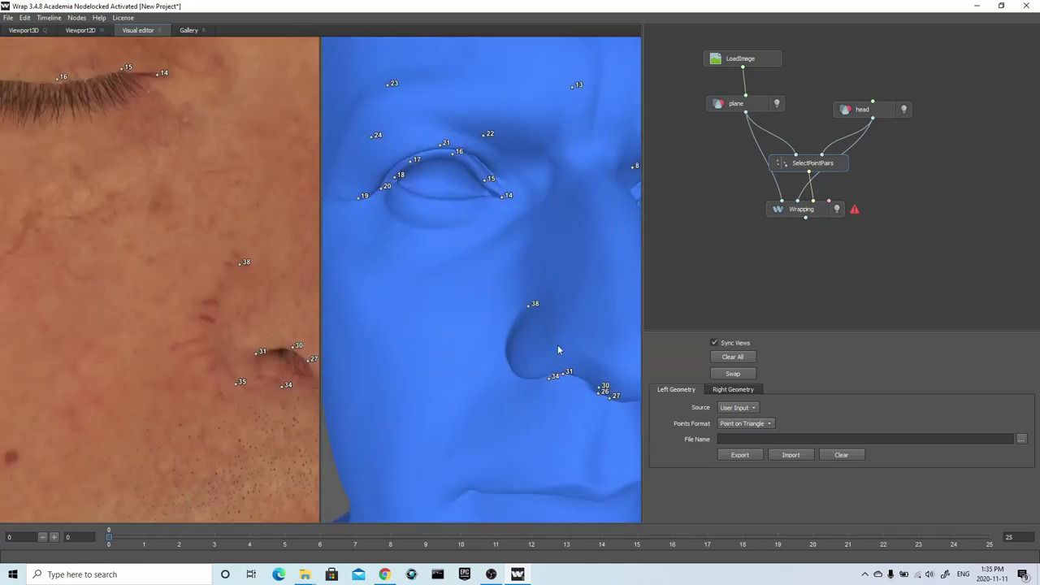
- Place a point pair on the outer side of each nostril wing
left_click_drag(557, 345, 602, 354, "alt")
left_click(259, 345)
left_click_drag(498, 350, 365, 368, "alt")
left_click(445, 347)
left_click_drag(597, 350, 560, 349, "alt")
scroll(469, 361, "up", 3)
left_click(51, 343)
left_click(401, 347)
- Place a point pair on the tip of the nose
scroll(471, 355, "down", 4)
middle_click_drag(593, 410, 629, 350)
left_click_drag(629, 352, 536, 341, "alt")
left_click(99, 288)
left_click(415, 328)
- Place point pairs below the inner corners of both eyes and on both sides of the nose bridge
middle_click_drag(552, 315, 518, 346)
scroll(518, 346, "up", 4)
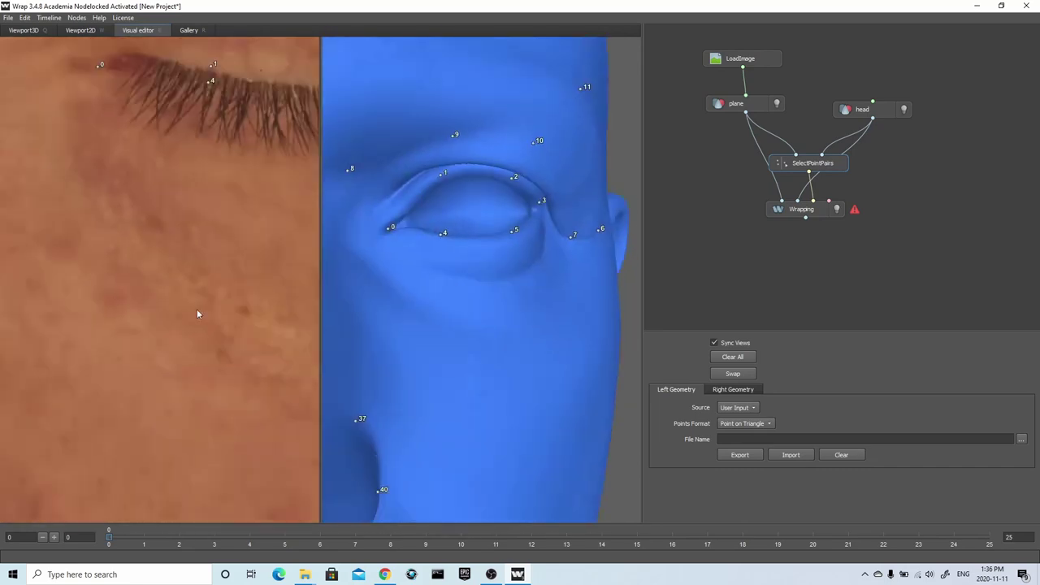
scroll(197, 308, "down", 3)
left_click(115, 281)
left_click_drag(197, 309, 236, 325, "alt")
left_click(452, 281)
left_click(194, 273)
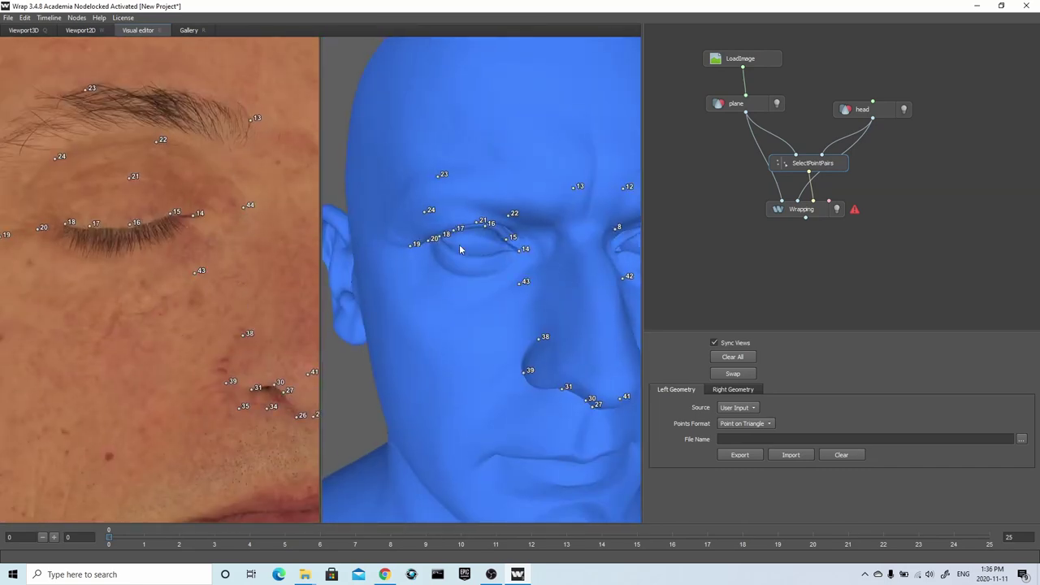
left_click_drag(520, 289, 216, 200)
scroll(259, 332, "up", 3)
scroll(260, 334, "up", 3)
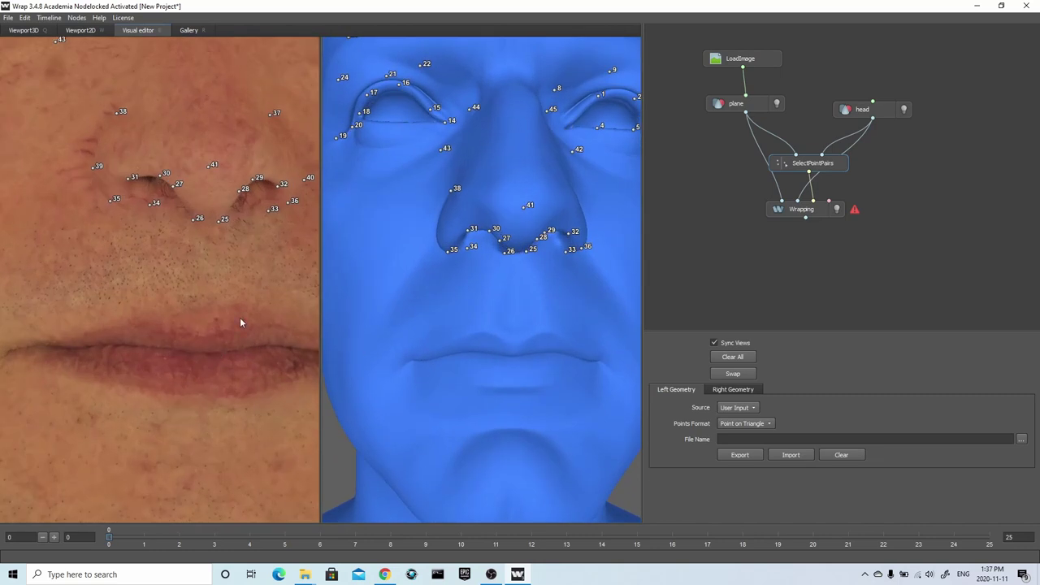
- Place three point pairs on the upper lip's edge: one at the central dip and one on each peak
left_click(200, 336)
left_click(515, 341)
left_click(258, 324)
left_click(548, 330)
left_click(152, 322)
left_click(482, 332)
- Place a point pair near each outer end of the upper lip's edge
left_click(79, 337)
left_click(438, 352)
middle_click_drag(284, 342, 188, 333)
left_click(226, 329)
left_click(521, 345)
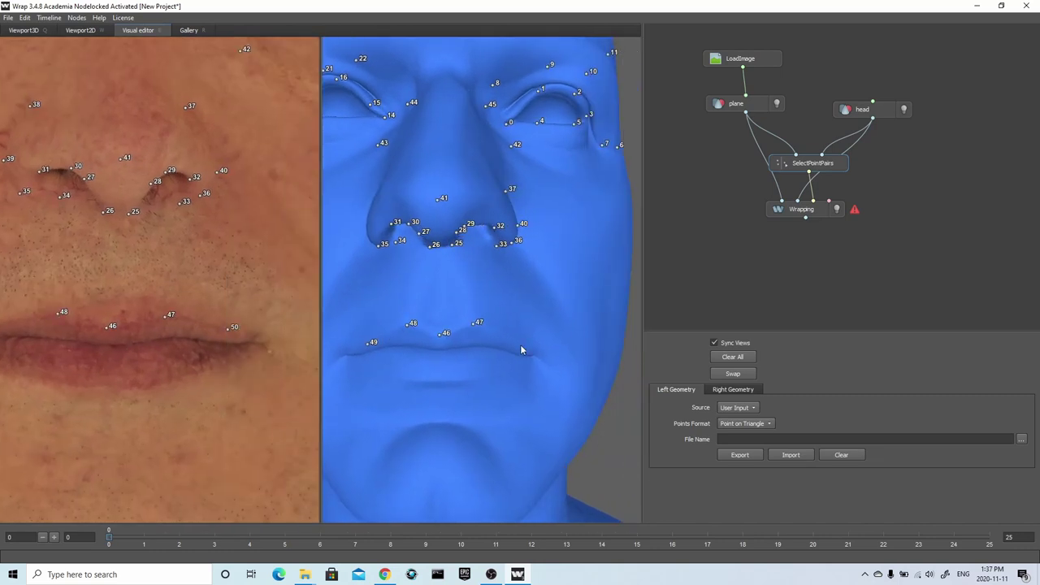
- Place point pairs at both corners of the mouth and just inside each corner
left_click(262, 344)
left_click(540, 355)
middle_click_drag(122, 329, 260, 305)
left_click(81, 310)
left_click(225, 310)
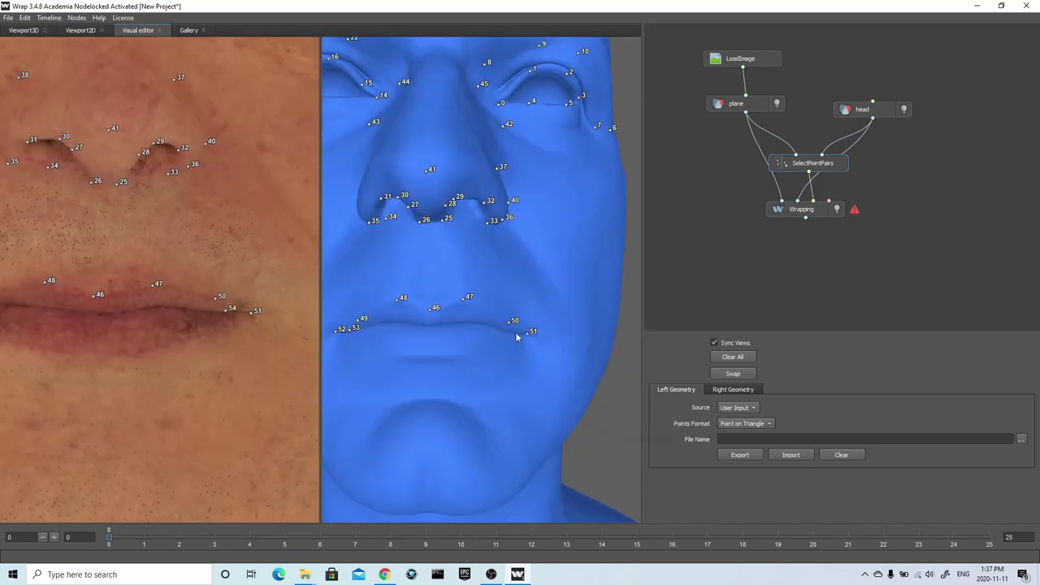
- Place three point pairs along the middle of the lower lip's bottom edge
left_click(95, 351)
left_click(427, 352)
left_click(465, 351)
left_click(56, 348)
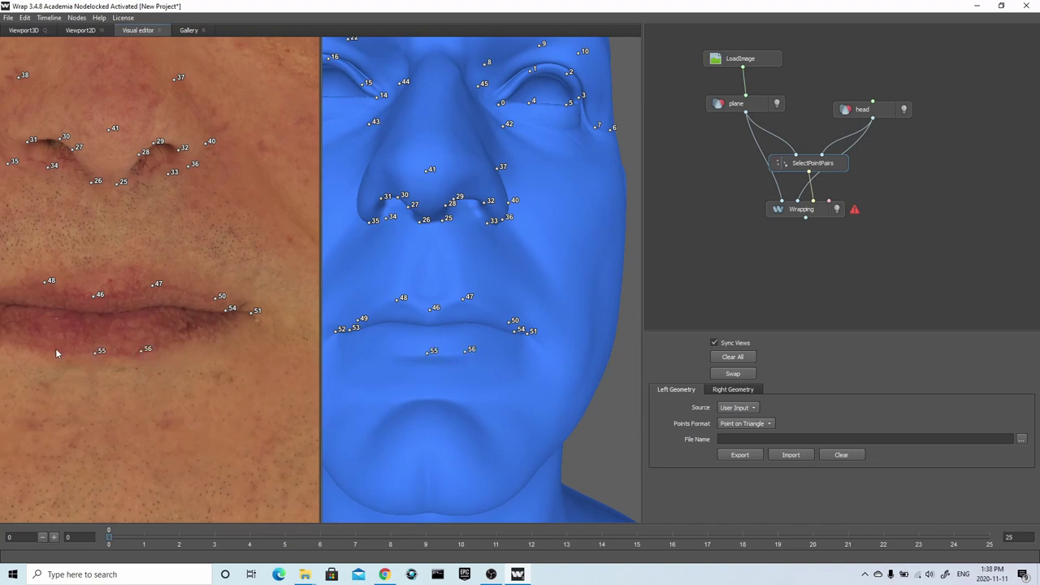
left_click(397, 350)
- Place a point pair on each outer part of the lower lip's bottom edge
left_click_drag(429, 358, 429, 395)
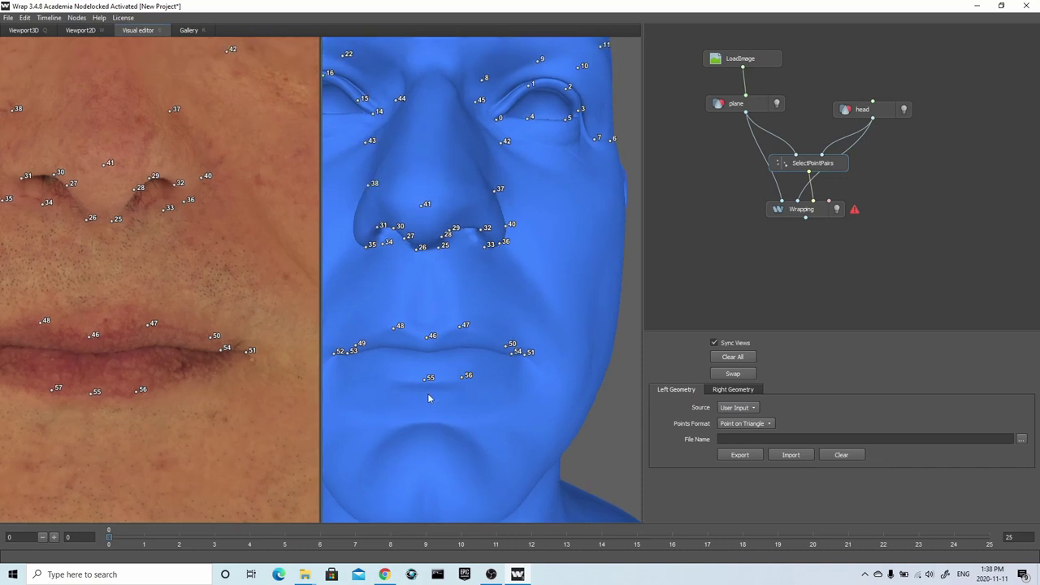
left_click(190, 375)
scroll(43, 375, "down", 3)
left_click(40, 350)
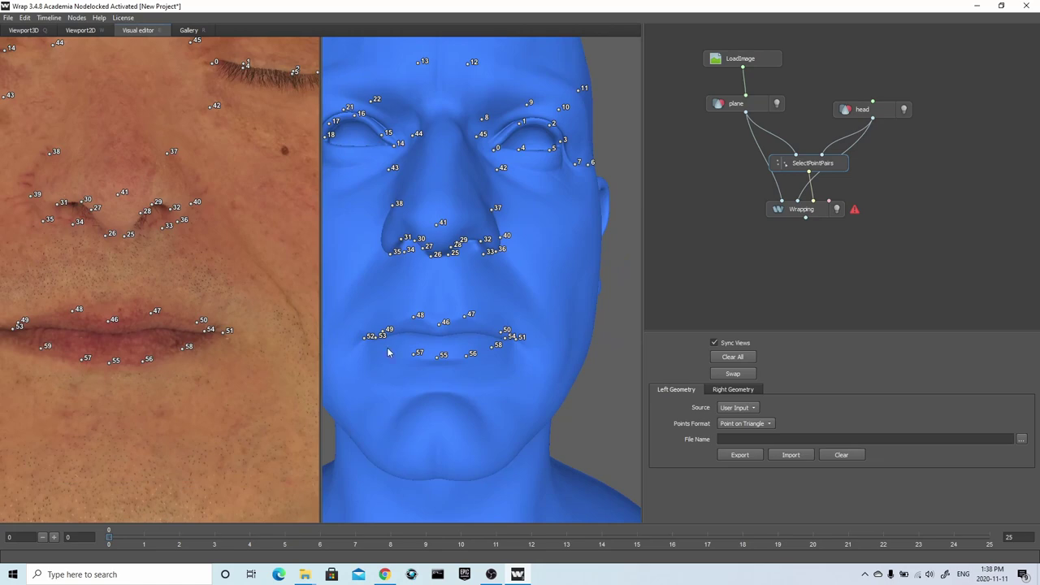
left_click(388, 350)
- Place a point pair in the crease between the lower lip and the chin
scroll(182, 422, "down", 3)
middle_click_drag(182, 421, 206, 342)
scroll(207, 347, "up", 3)
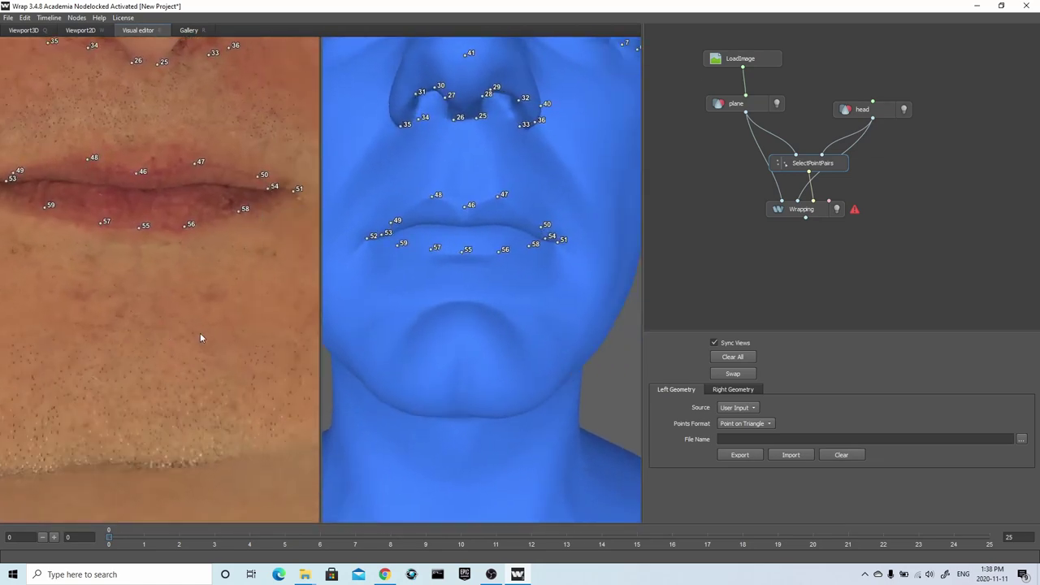
left_click(462, 304)
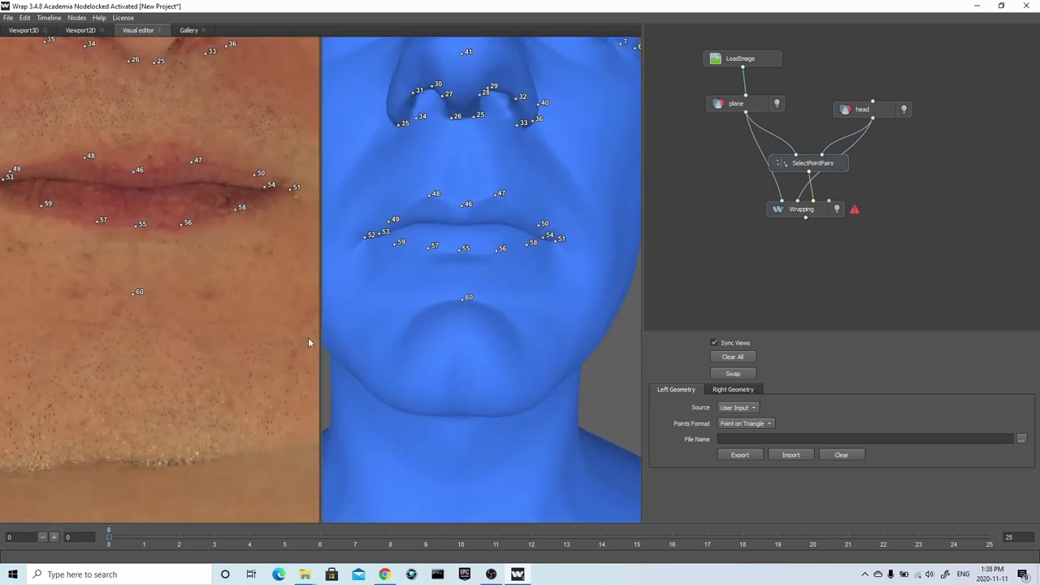
- Place four point pairs along the chin and the front of the jawline
scroll(204, 358, "down", 3)
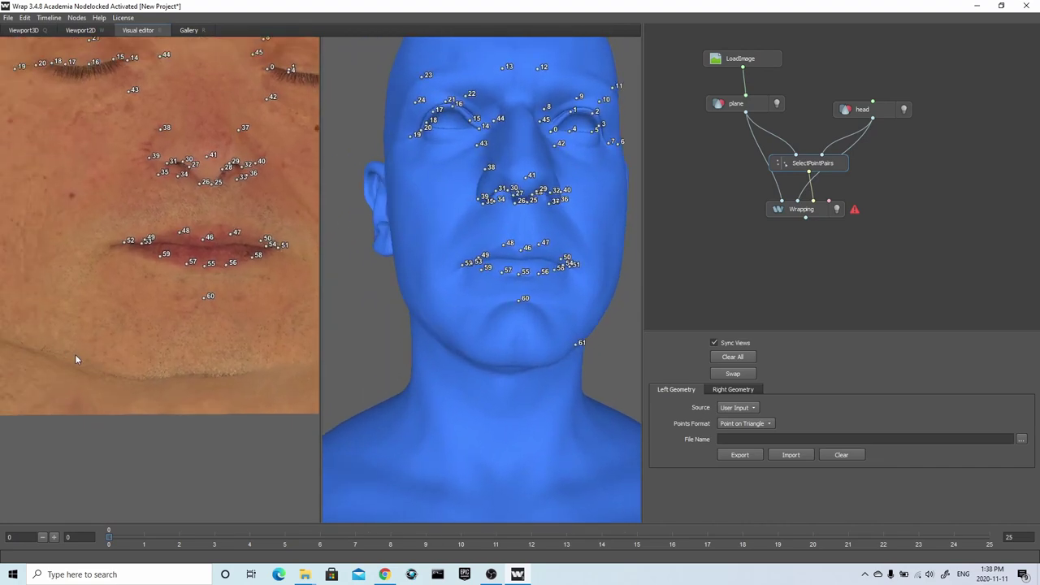
middle_click_drag(74, 350, 105, 379)
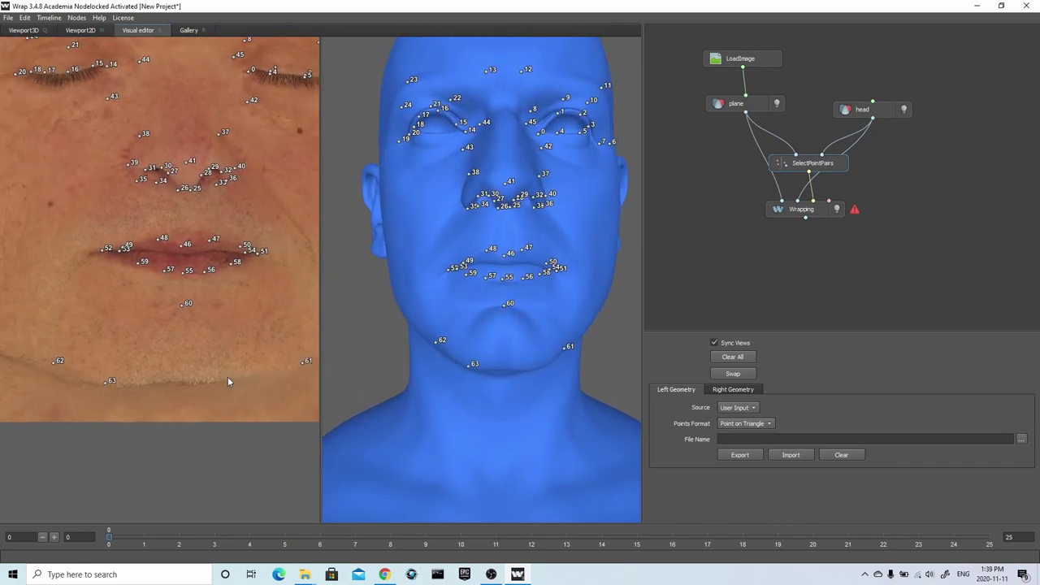
left_click(228, 379)
left_click(525, 365)
- Place a point pair on each cheek just outside the corners of the mouth
scroll(597, 397, "up", 3)
left_click(222, 309)
left_click(523, 309)
middle_click_drag(430, 340, 603, 336)
left_click(126, 292)
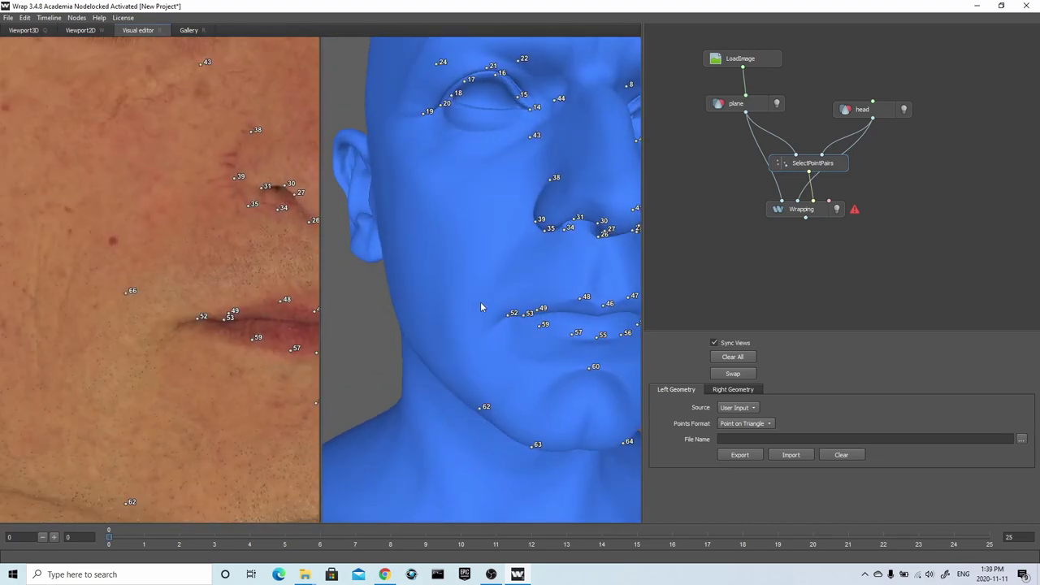
left_click(477, 301)
- Place another point pair farther out on each cheek, level with the mouth
middle_click_drag(65, 302, 173, 315)
left_click(187, 304)
left_click(497, 298)
middle_click_drag(315, 327, 206, 335)
mouse_move(208, 333)
right_mouse_down()
mouse_move(198, 212)
mouse_move(195, 325)
right_mouse_up()
middle_click_drag(244, 325, 89, 333)
left_click(54, 344)
left_click(443, 321)
right_click_drag(163, 341, 145, 393)
left_click_drag(146, 393, 237, 324)
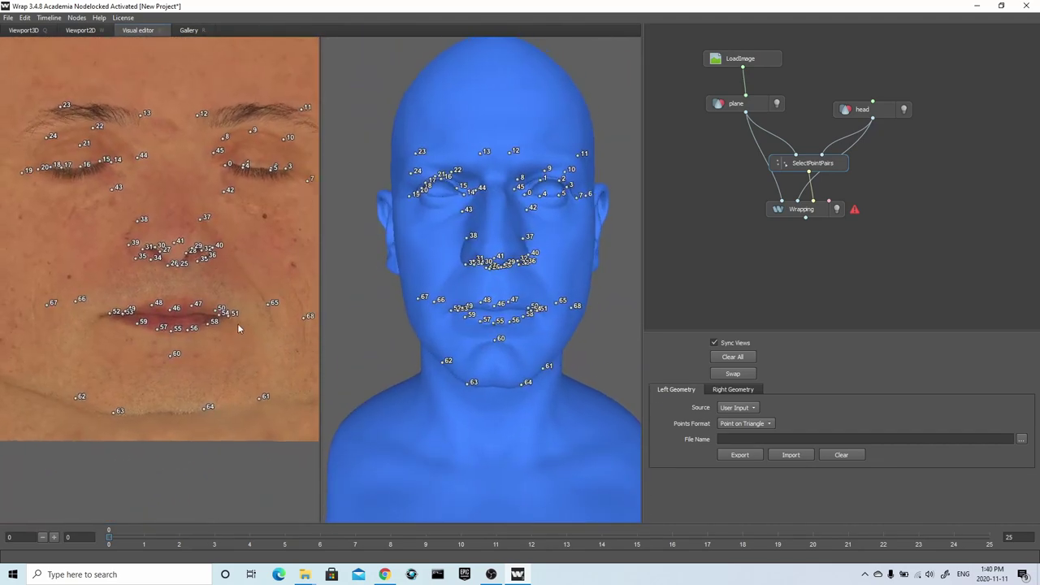
- Turn off Sync Views and frame the subject's left ear separately in the plane and head views
left_click(714, 343)
left_click_drag(588, 307, 447, 307)
right_click_drag(447, 307, 438, 235)
middle_click_drag(439, 236, 358, 255)
right_click_drag(280, 309, 284, 244)
middle_click_drag(285, 243, 112, 328)
right_click_drag(200, 345, 201, 316)
right_click_drag(71, 399, 82, 439)
middle_click_drag(118, 338, 208, 372)
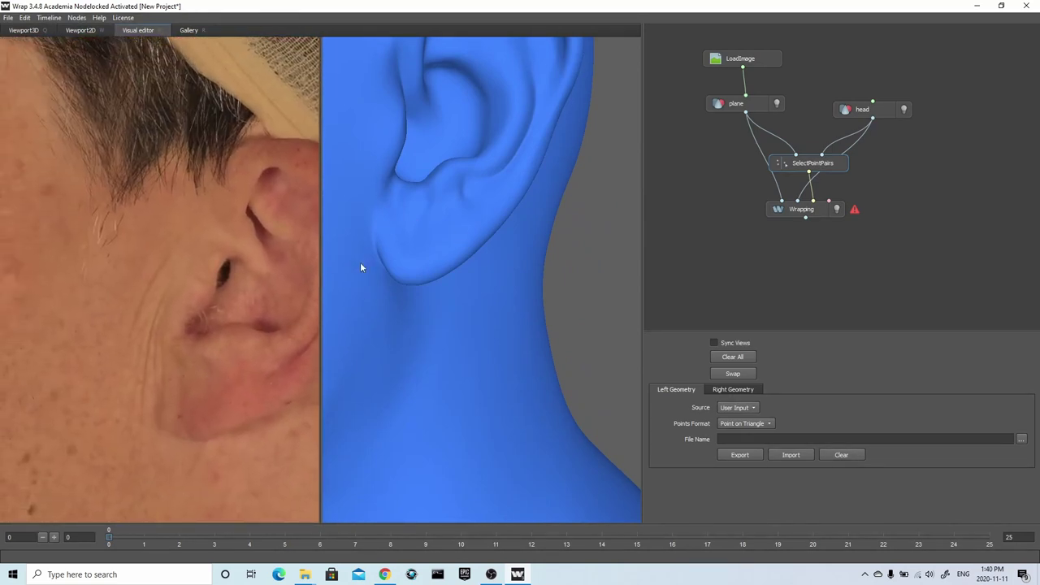
- Place point pairs along the tragus, the notch below it and inside the bowl of the subject's left ear
left_click(210, 303)
left_click(420, 182)
left_click(215, 272)
left_click(399, 87)
left_click(233, 255)
left_click(398, 67)
left_click(256, 275)
middle_click_drag(468, 125, 496, 238)
scroll(455, 211, "up", 2)
left_click(446, 213)
- Place point pairs around the upper, rear and lower rim of the left ear's bowl, adjusting the first one on the head
left_click(246, 210)
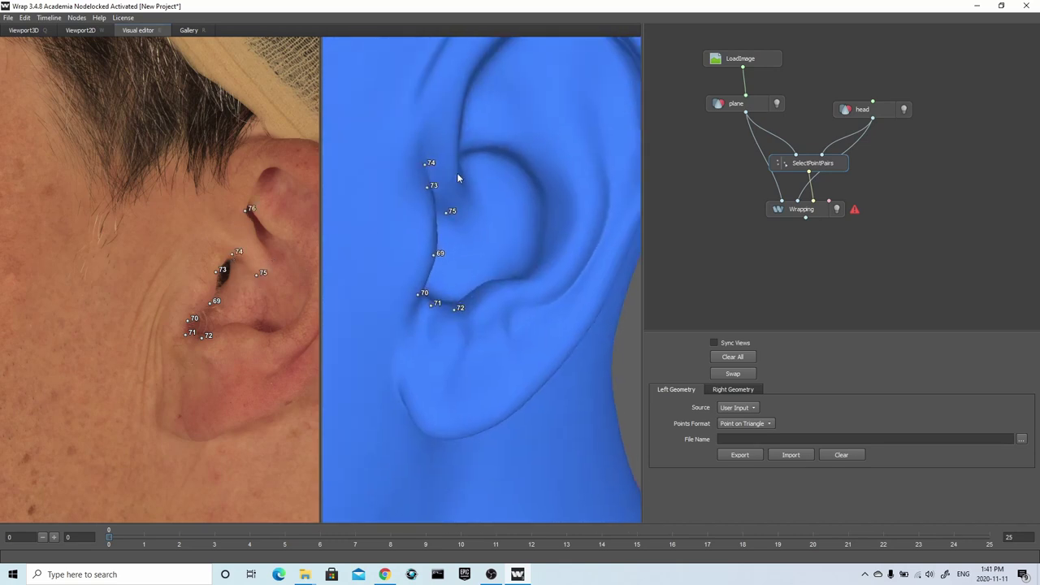
left_click(458, 125)
left_click_drag(458, 124, 457, 156)
left_click(254, 222)
left_click(458, 169)
left_click(260, 221)
left_click(485, 147)
left_click(288, 245)
left_click(309, 291)
middle_click_drag(552, 215, 486, 213)
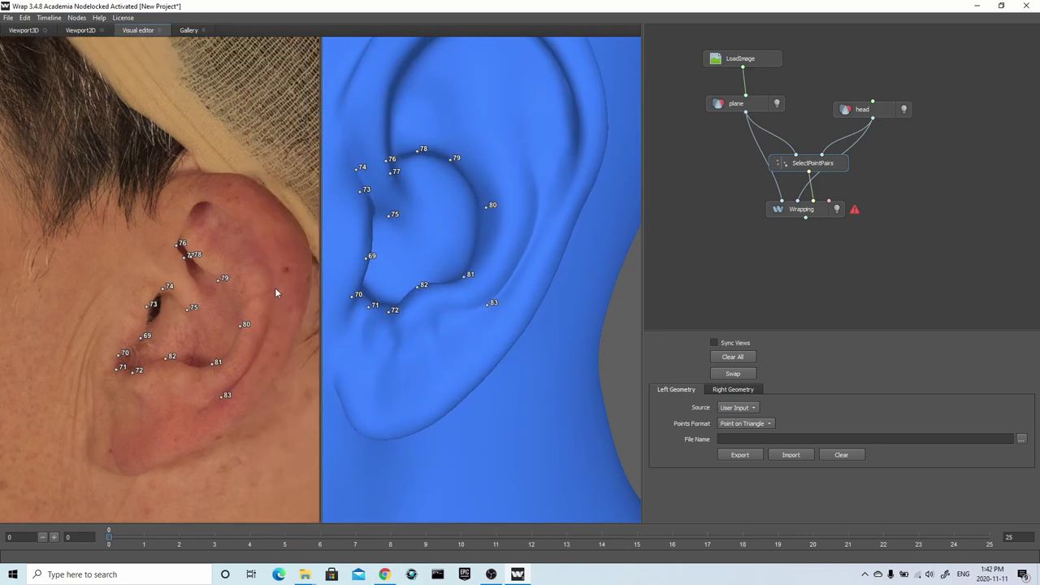
- Place point pairs along the inner fold and outer rim of the subject's left ear down to the bottom of the earlobe
left_click(249, 230)
middle_click_drag(463, 138, 509, 210)
left_click(514, 90)
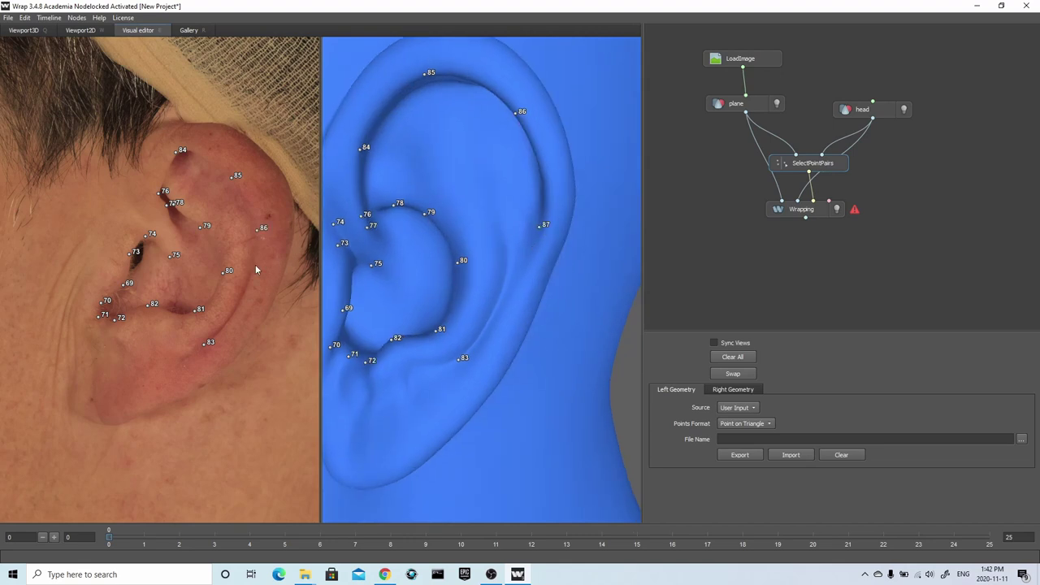
scroll(490, 158, "down", 2)
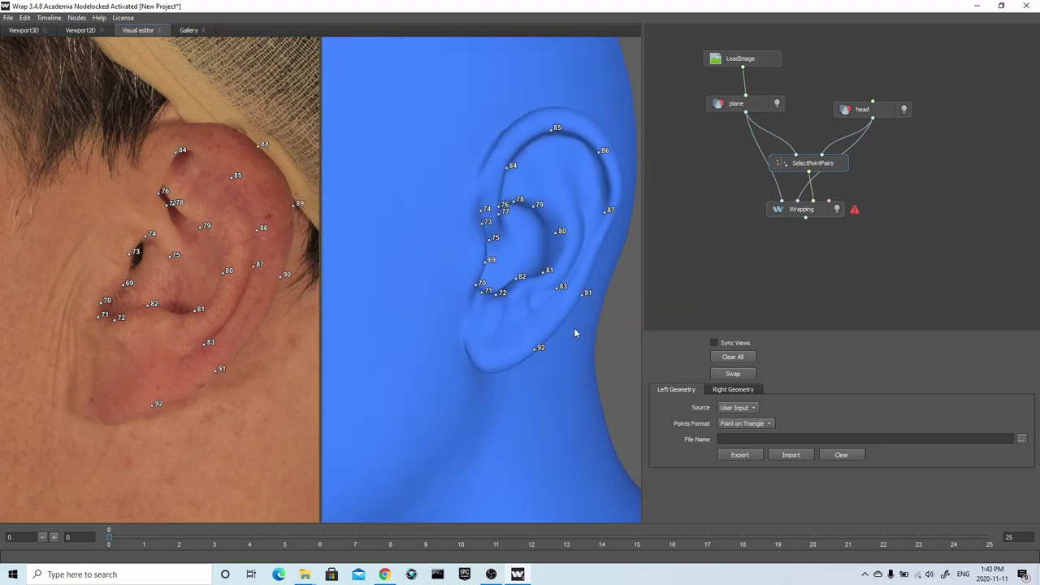
left_click(111, 419)
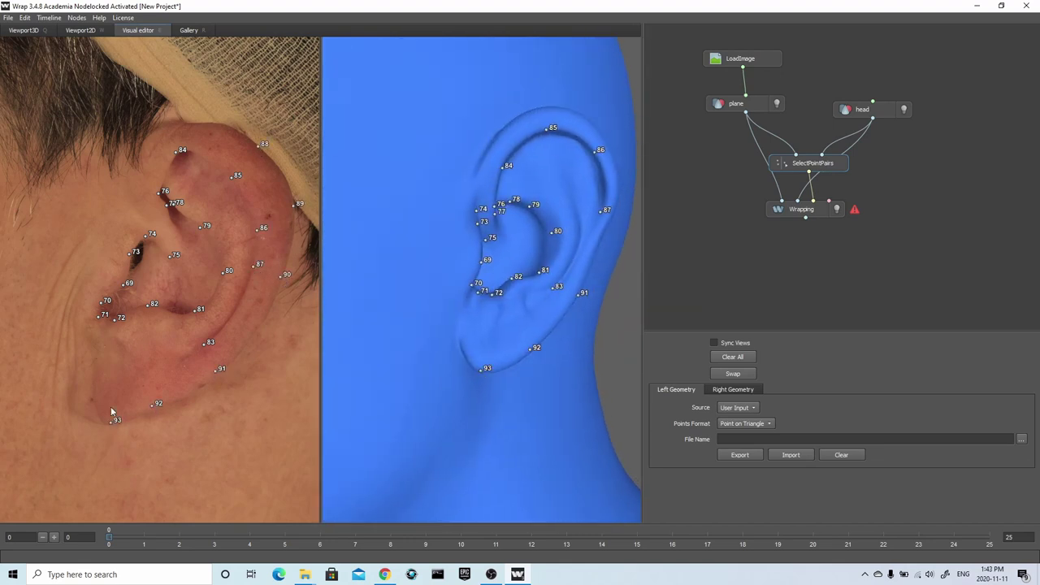
- Place point pairs at the front of the left earlobe and on the sideburn area ahead of the ear
scroll(154, 326, "down", 5)
middle_click_drag(162, 252, 281, 332)
left_click(227, 323)
scroll(485, 258, "down", 3)
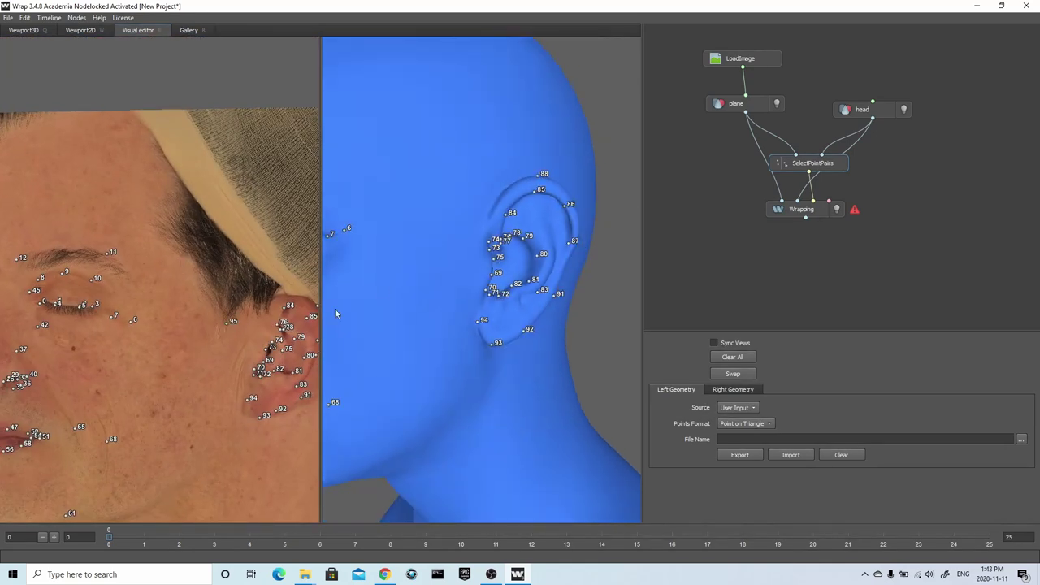
- Place point pairs from the subject's left temple across the upper forehead to the right temple
scroll(448, 247, "down", 3)
left_click_drag(396, 195, 445, 160)
left_click(446, 160)
middle_click_drag(309, 215, 177, 208)
scroll(196, 208, "up", 1)
left_click(216, 197)
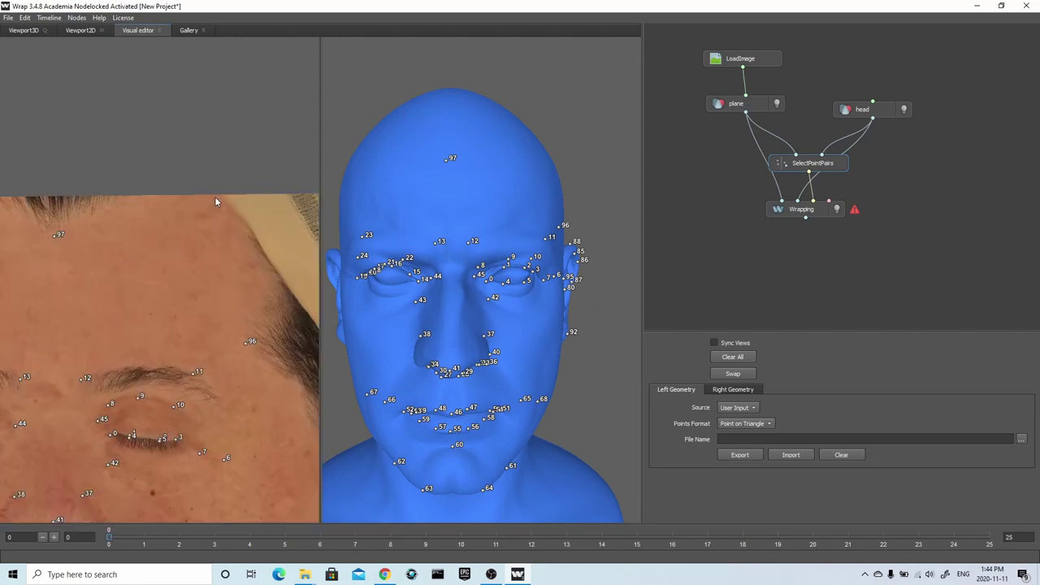
left_click_drag(529, 153, 254, 321)
left_click(516, 248)
- Place point pairs along the jaw below both ears and at the front of the subject's right earlobe
middle_click_drag(301, 293, 127, 340)
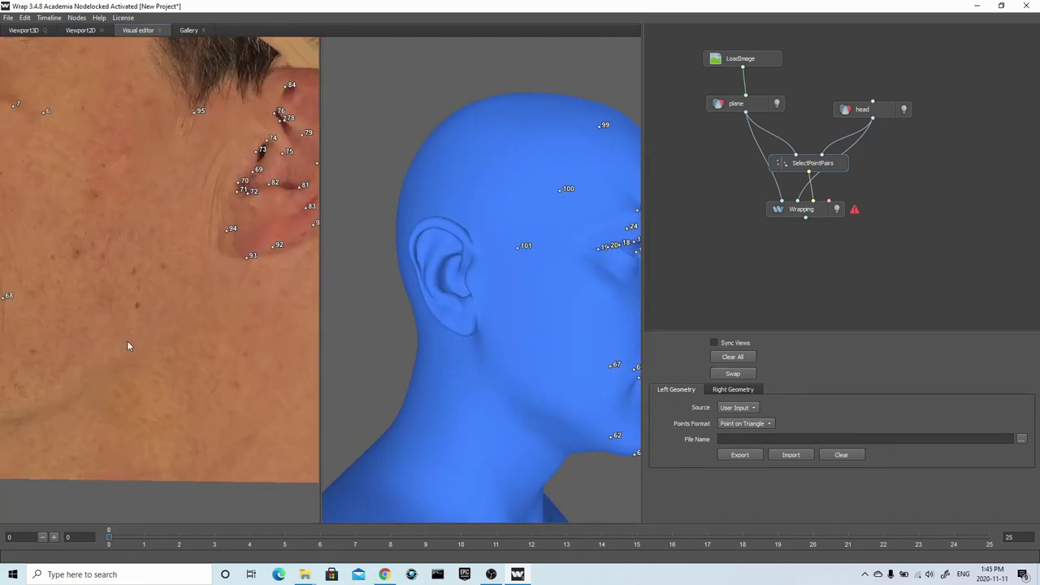
left_click(180, 321)
left_click(406, 416)
left_click_drag(569, 366, 486, 383)
left_click(87, 395)
left_click(470, 391)
left_click_drag(553, 401, 279, 365)
scroll(49, 234, "up", 3)
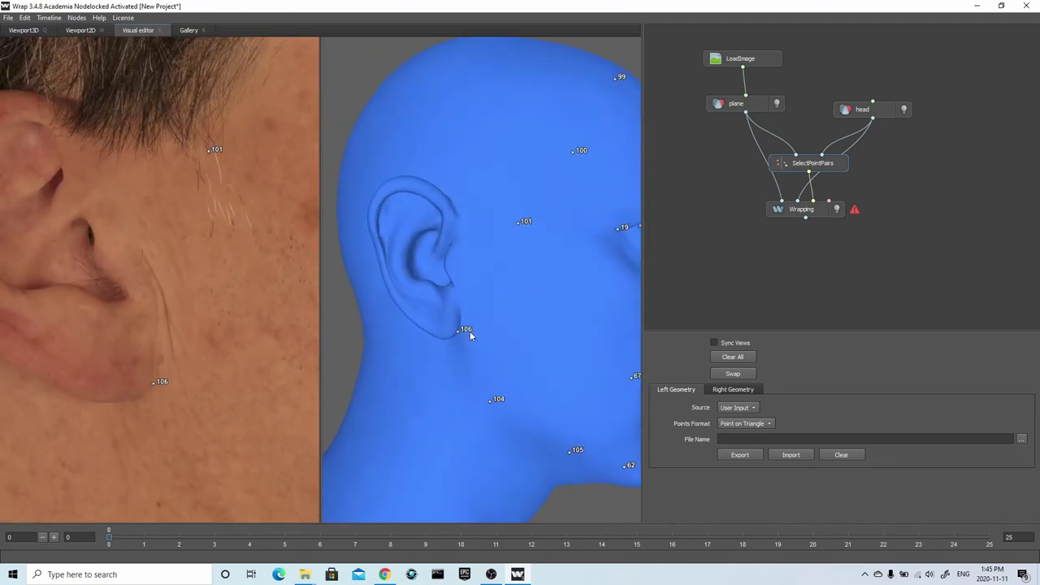
- Place point pairs in front of the subject's right ear, along its tragus and inside the ear's bowl
left_click_drag(445, 258, 361, 232)
left_click_drag(471, 222, 480, 231)
left_click(41, 217)
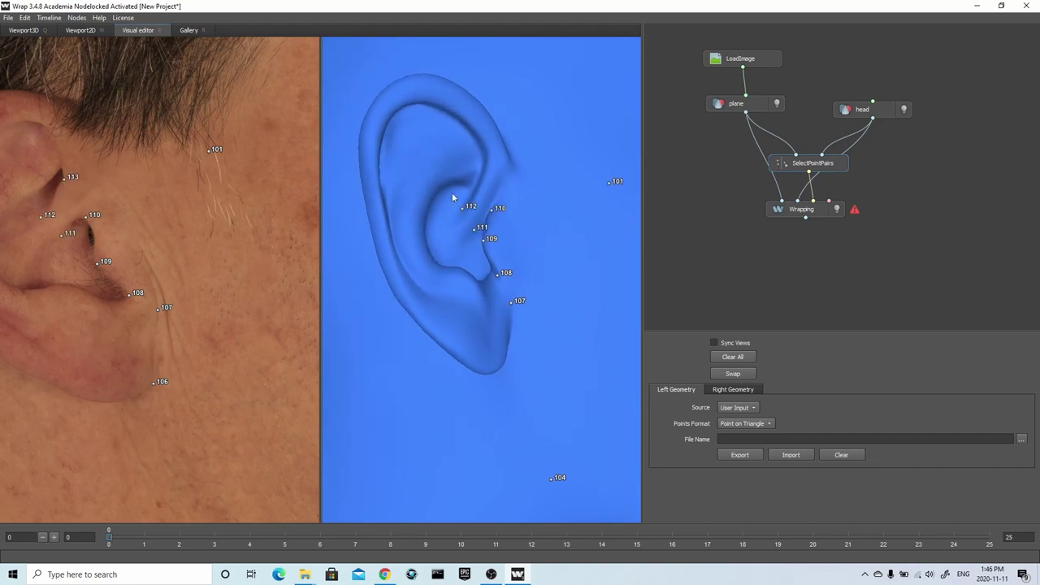
- Place point pairs around the upper, rear and lower rim of the bowl of the subject's right ear
middle_click_drag(136, 231, 229, 235)
left_click(88, 229)
left_click_drag(427, 212, 420, 213)
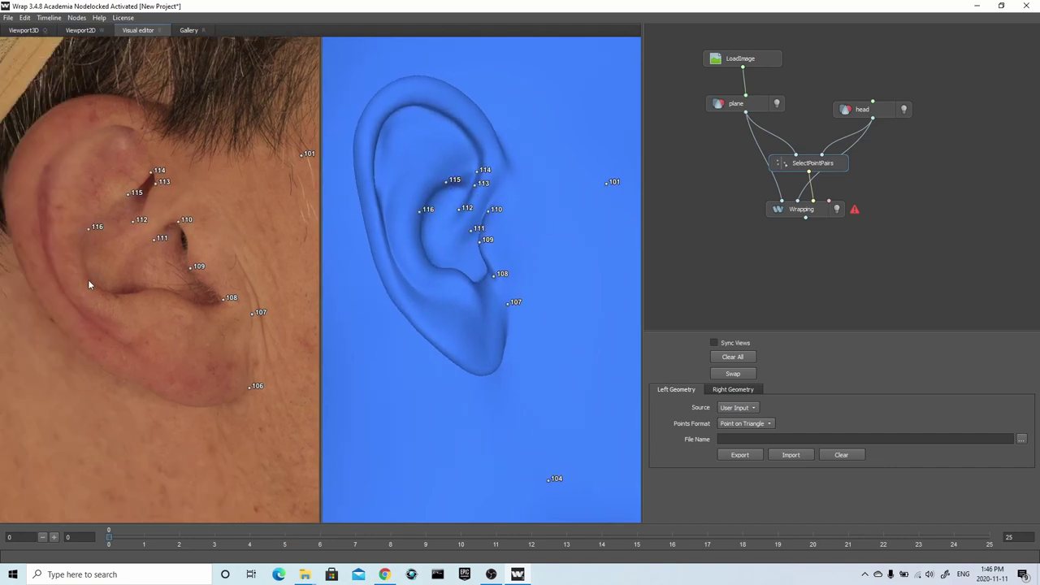
left_click(481, 285)
left_click_drag(346, 149, 334, 143)
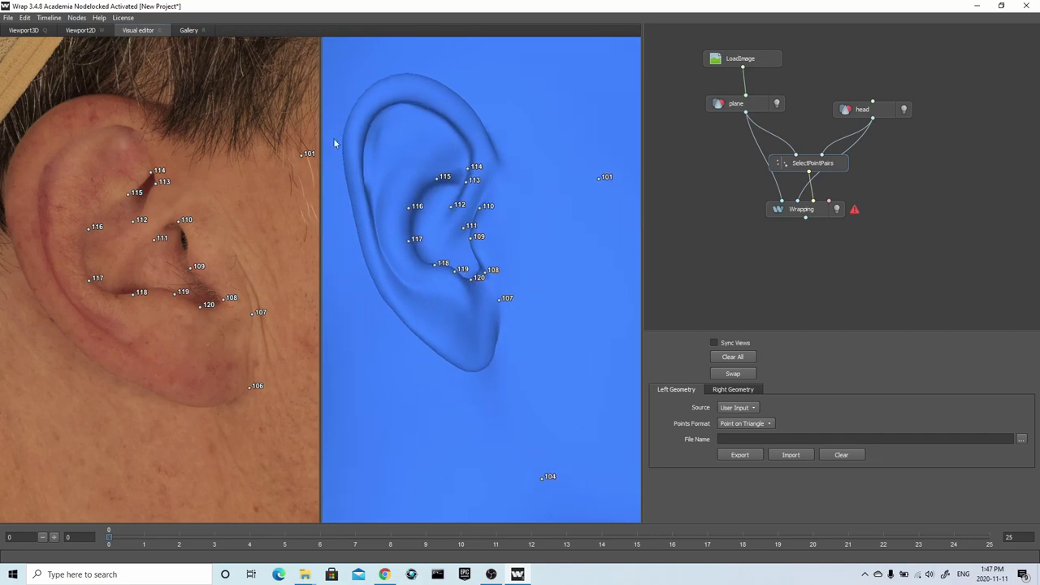
- Place point pairs along the inner and outer edges of the subject's right ear rim, from the top around the rear toward the earlobe
left_click(457, 128)
left_click(138, 101)
left_click_drag(471, 121, 467, 135)
left_click(467, 135)
middle_click_drag(102, 139, 178, 151)
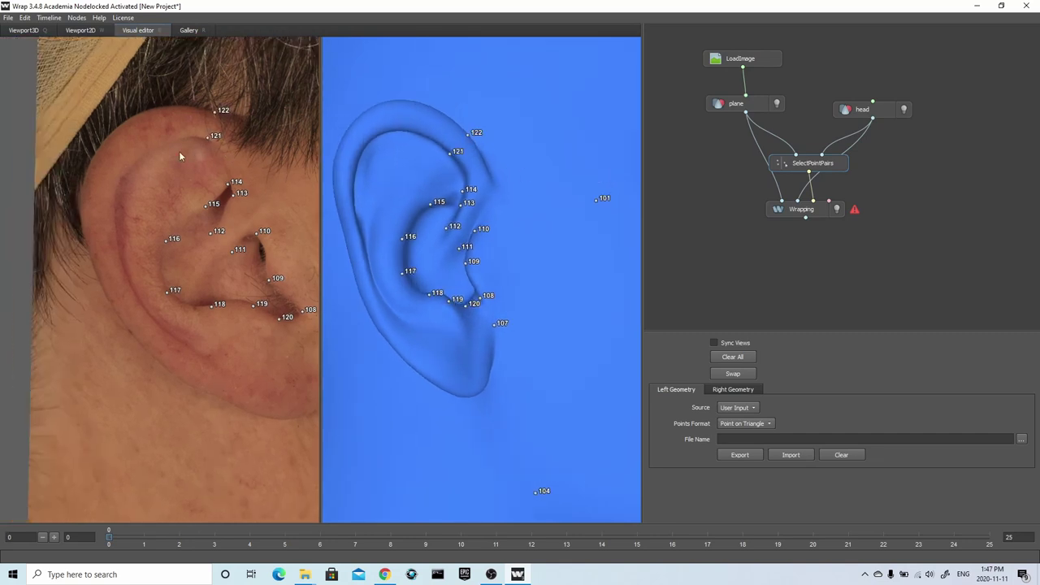
left_click(394, 130)
left_click_drag(394, 130, 421, 137)
left_click(99, 147)
left_click(429, 154)
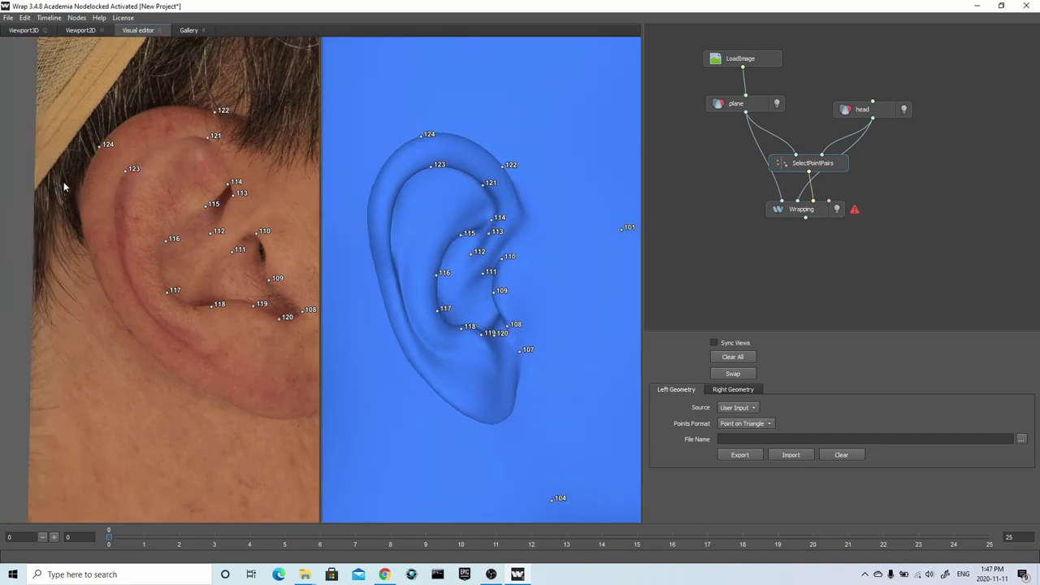
left_click(373, 186)
left_click(398, 192)
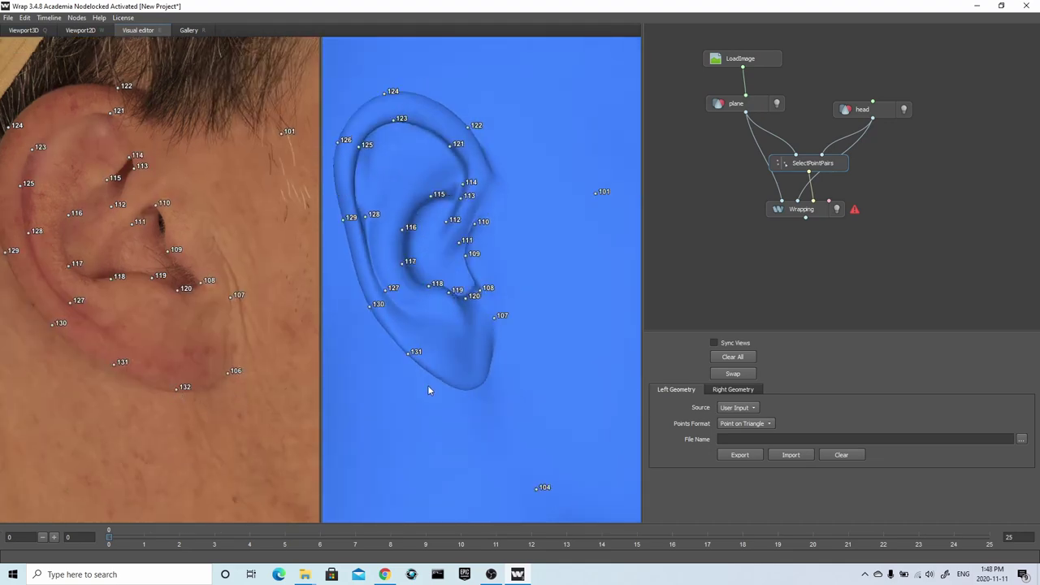
- Run the Wrapping node to wrap the albedo-textured plane onto the head
scroll(446, 388, "up", 2)
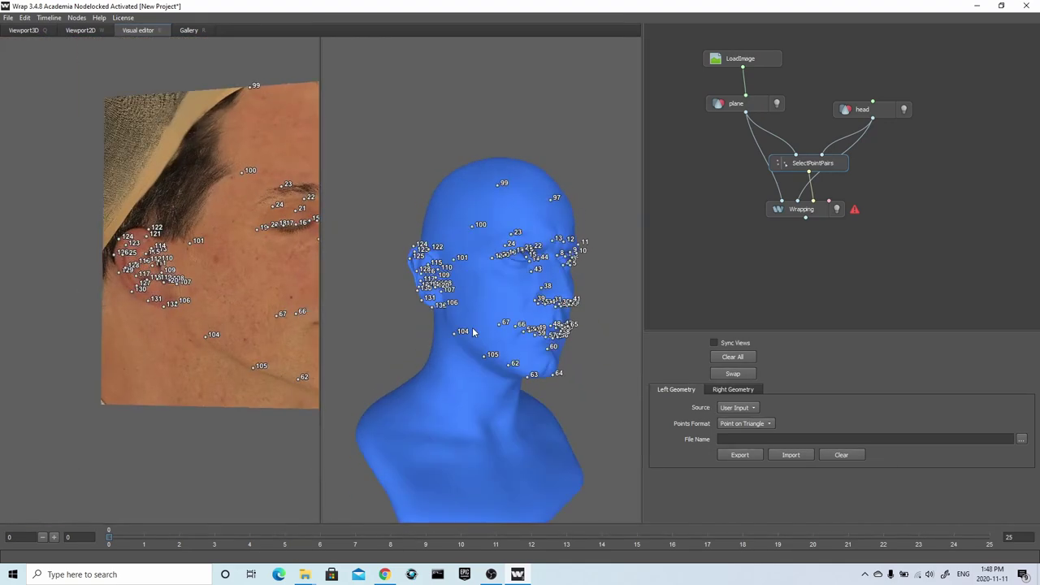
left_click_drag(488, 357, 557, 365)
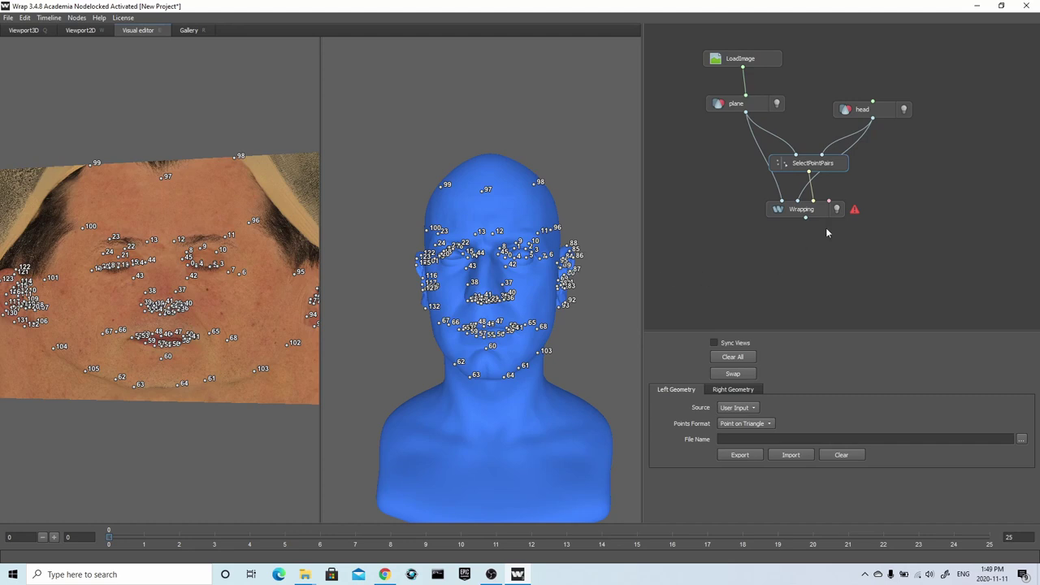
mouse_move(856, 212)
left_click(819, 213)
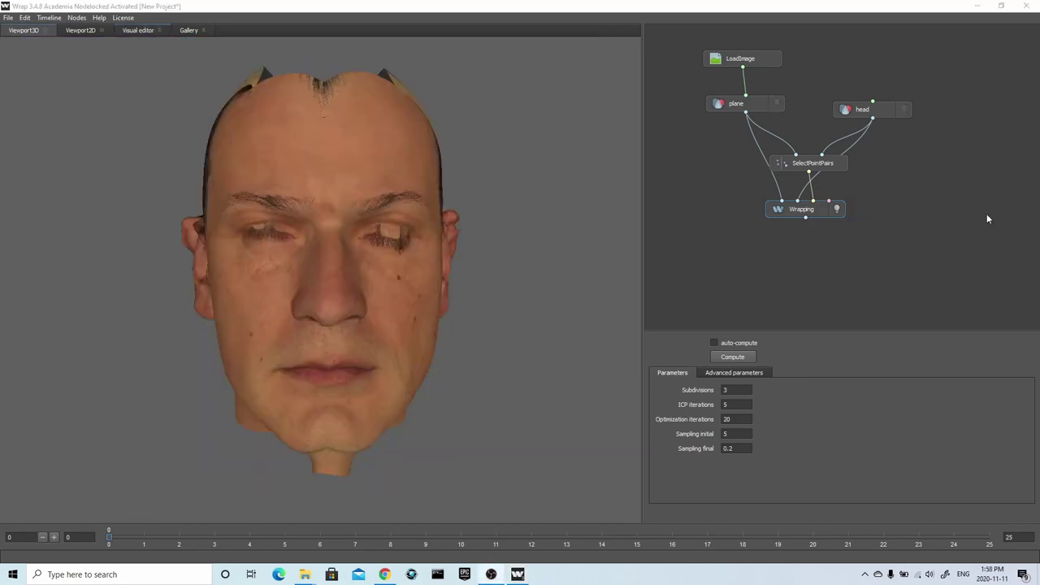
- Examine the wrapped face from several angles, checking how the albedo texture lines up around the eyes, brows and nose
left_click_drag(601, 229, 515, 246)
scroll(579, 297, "up", 5)
left_click_drag(580, 296, 736, 300)
scroll(264, 208, "up", 4)
left_click_drag(264, 213, 171, 386)
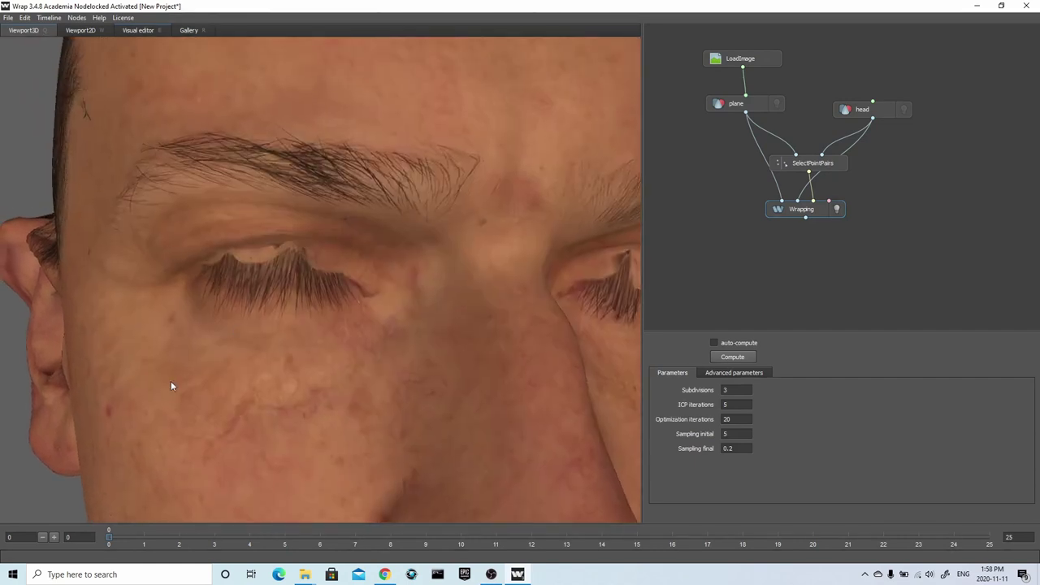
left_click_drag(344, 320, 546, 115)
scroll(425, 277, "up", 2)
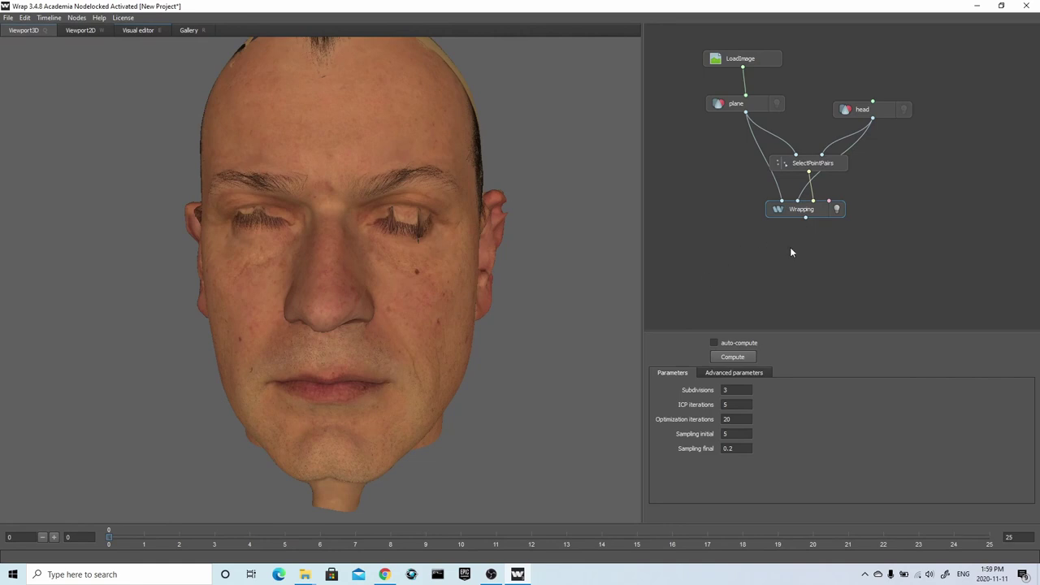
- Connect a SaveGeom node to the Wrapping output and save the current frame as plane02Wrapped.obj in the Plane folder
right_click(811, 241)
mouse_move(843, 262)
left_click(923, 291)
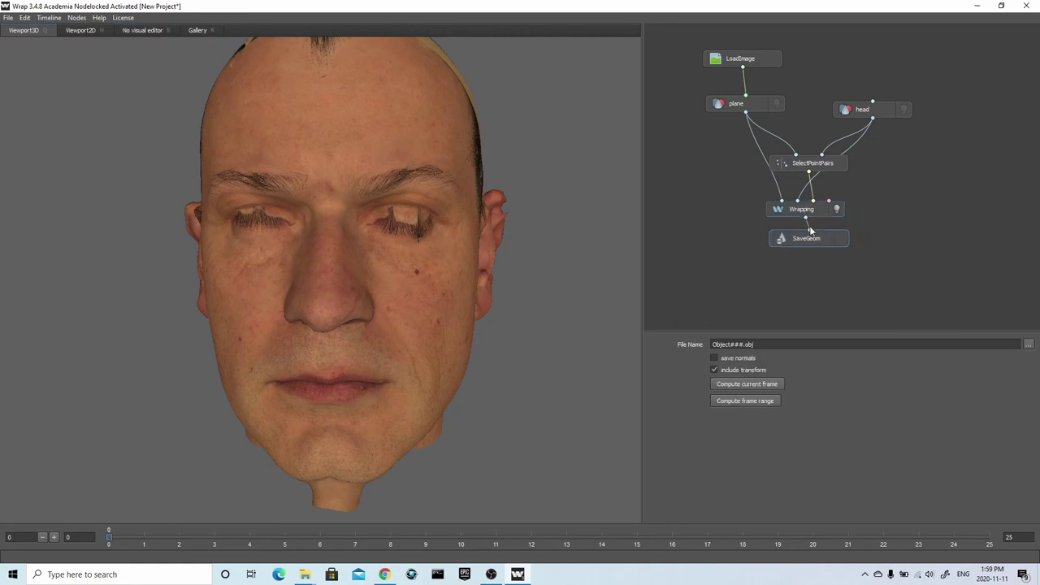
left_click(1028, 344)
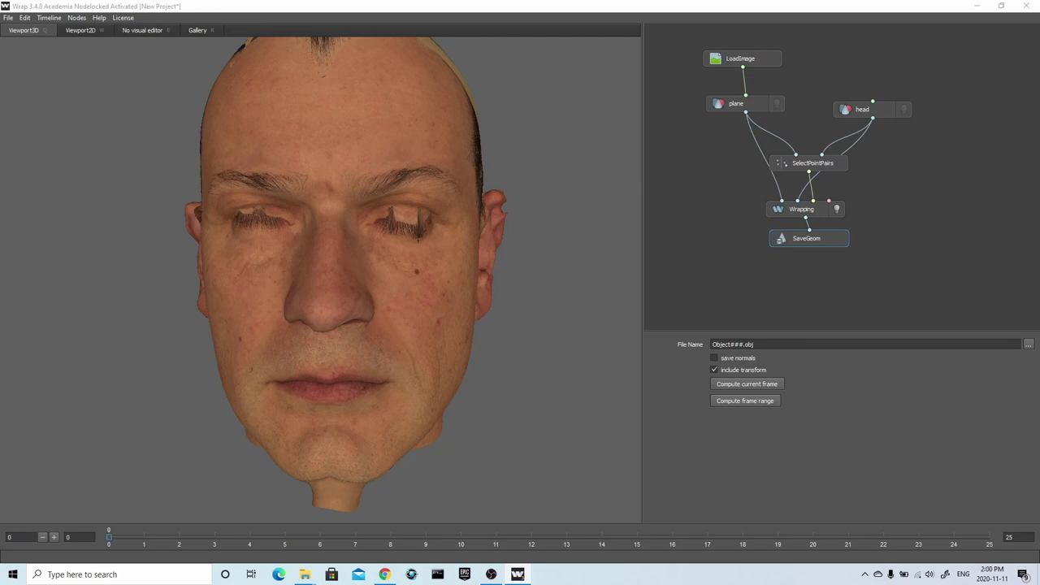
key("Return")
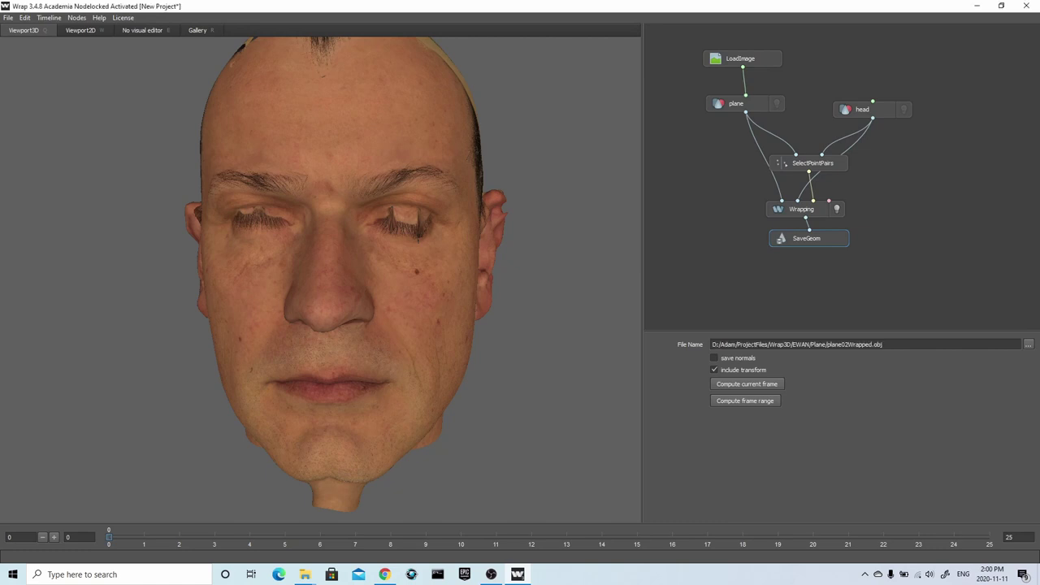
left_click(762, 385)
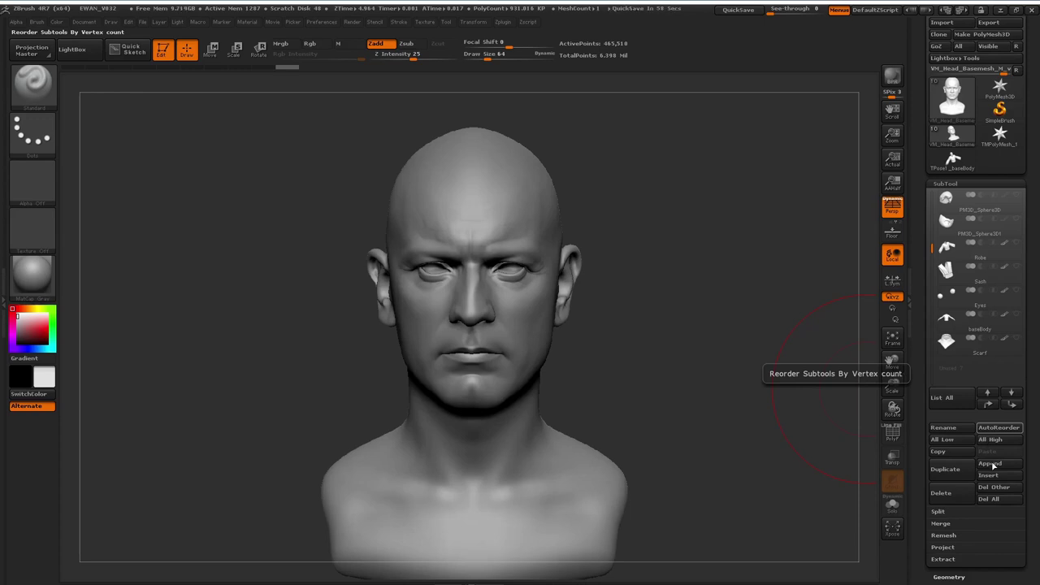
- Switch to ZBrush, append a Cylinder3D subtool and make it the active subtool
left_click(992, 464)
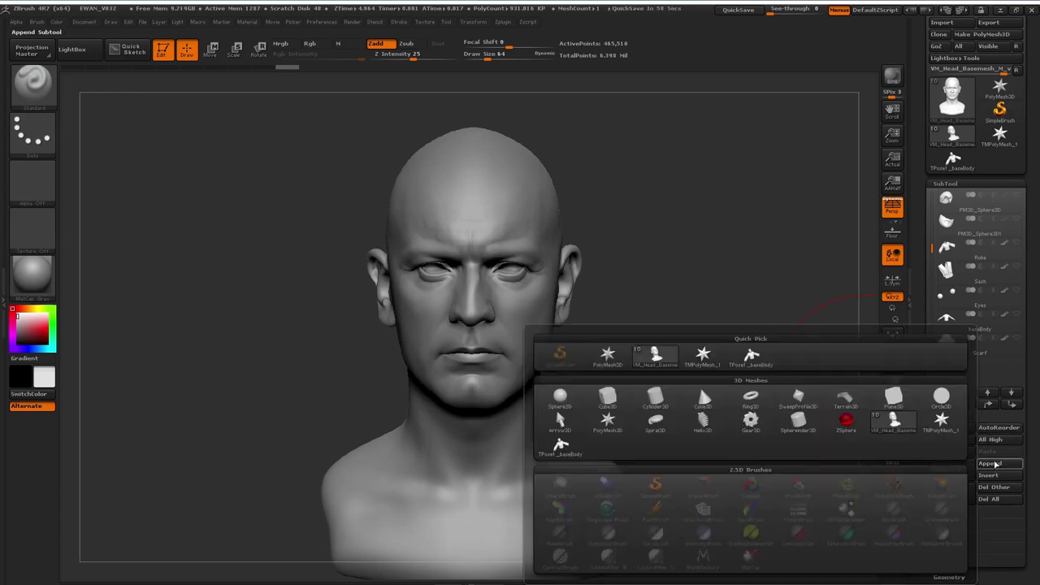
left_click(642, 398)
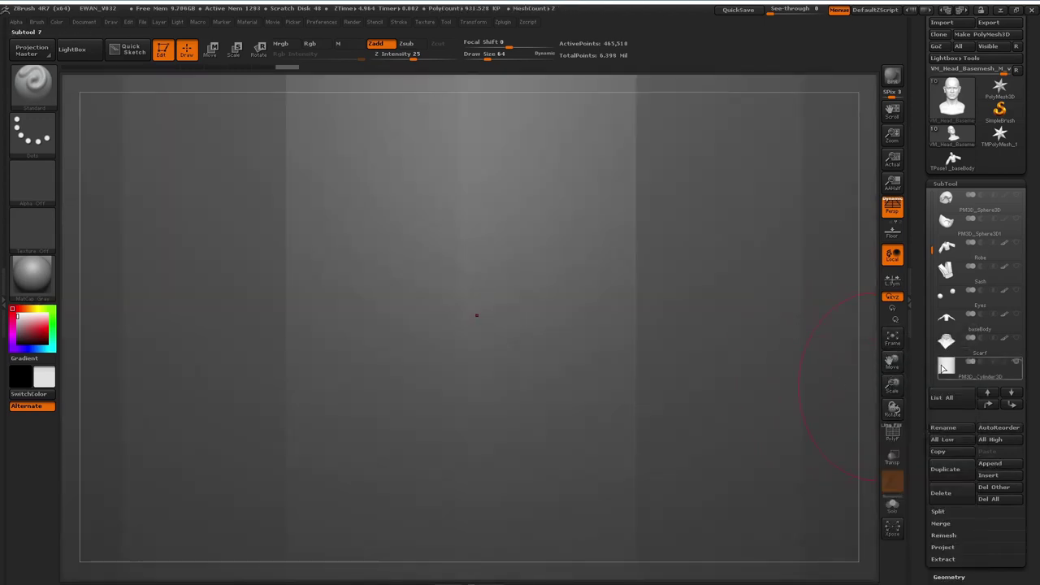
left_click(942, 368)
mouse_move(978, 247)
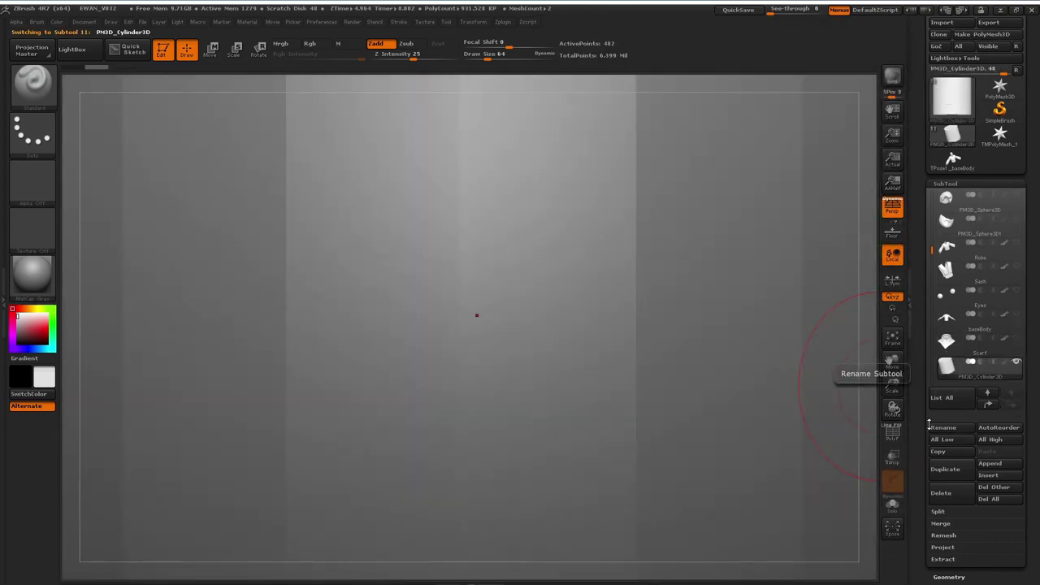
- Replace the cylinder by importing the plane02Wrapped mesh from the Plane folder
left_click_drag(921, 55, 920, 63)
scroll(921, 64, "up", 3)
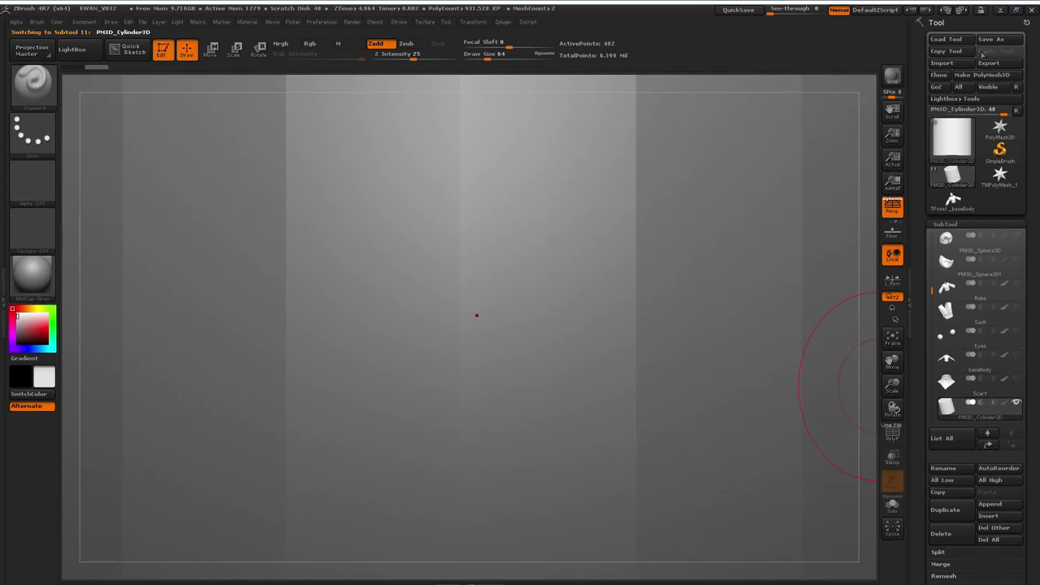
left_click(951, 63)
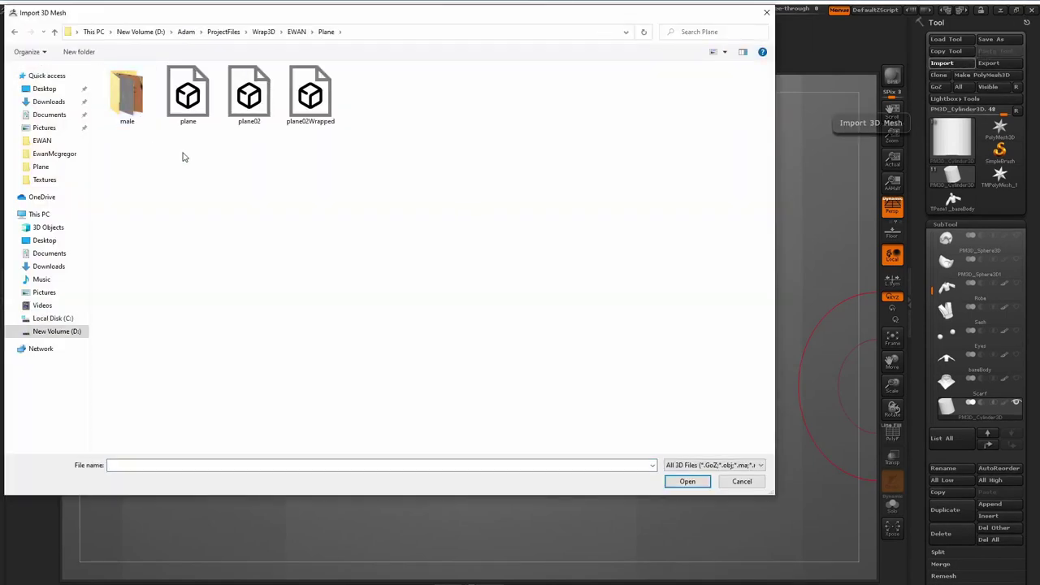
left_click(312, 125)
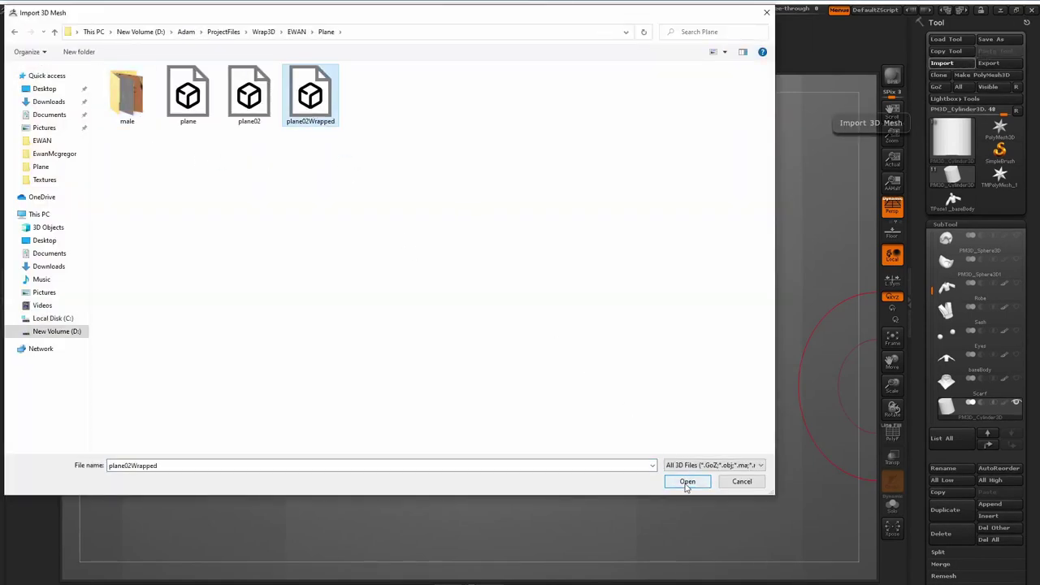
left_click(687, 480)
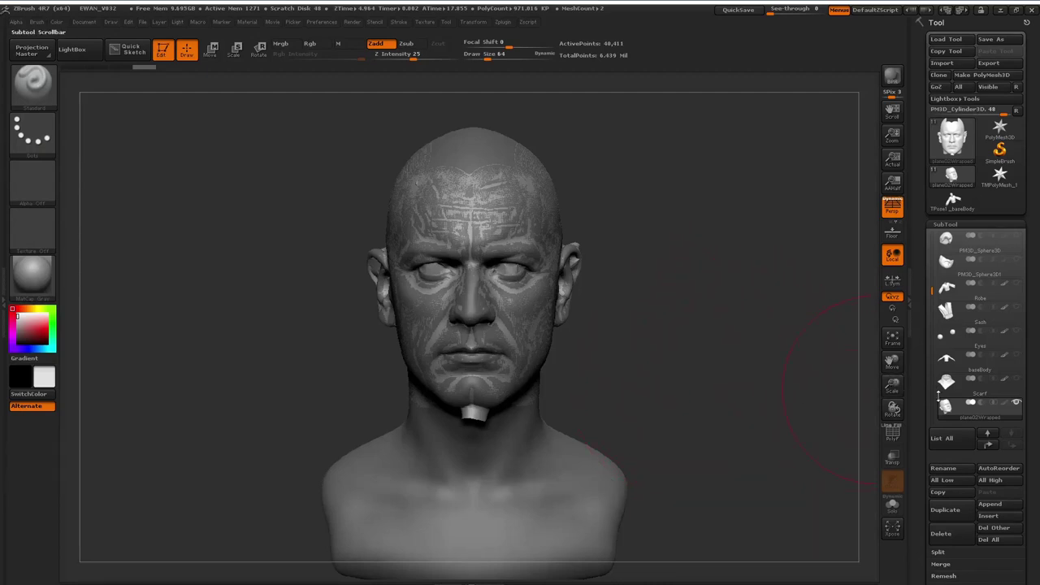
- Move the plane02Wrapped subtool up the subtool order until it sits directly beneath the head basemesh
left_click(989, 446)
left_click(989, 446)
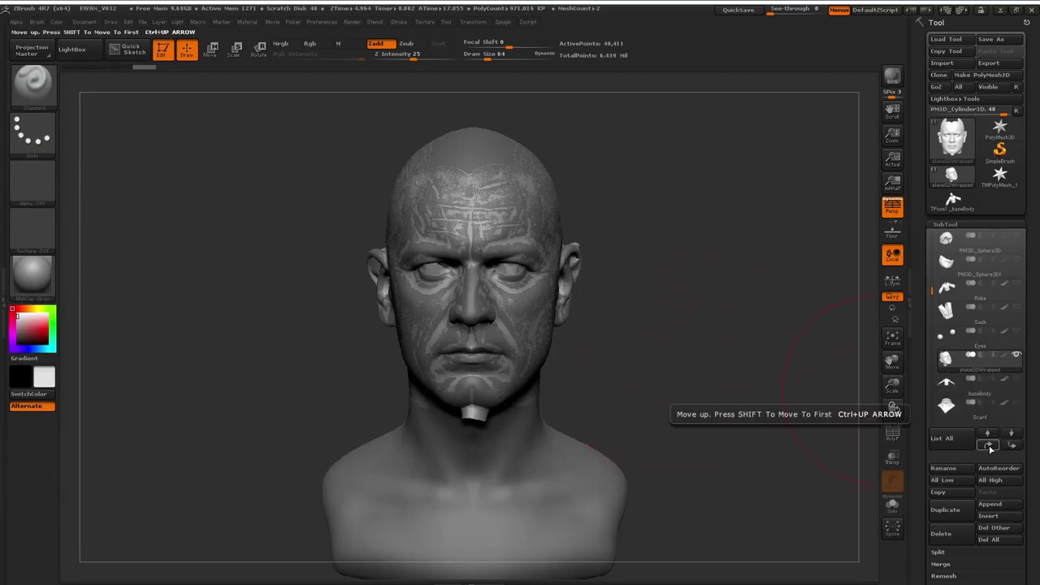
left_click(989, 446)
left_click(988, 446)
left_click(989, 446)
left_click(989, 446)
left_click(990, 448)
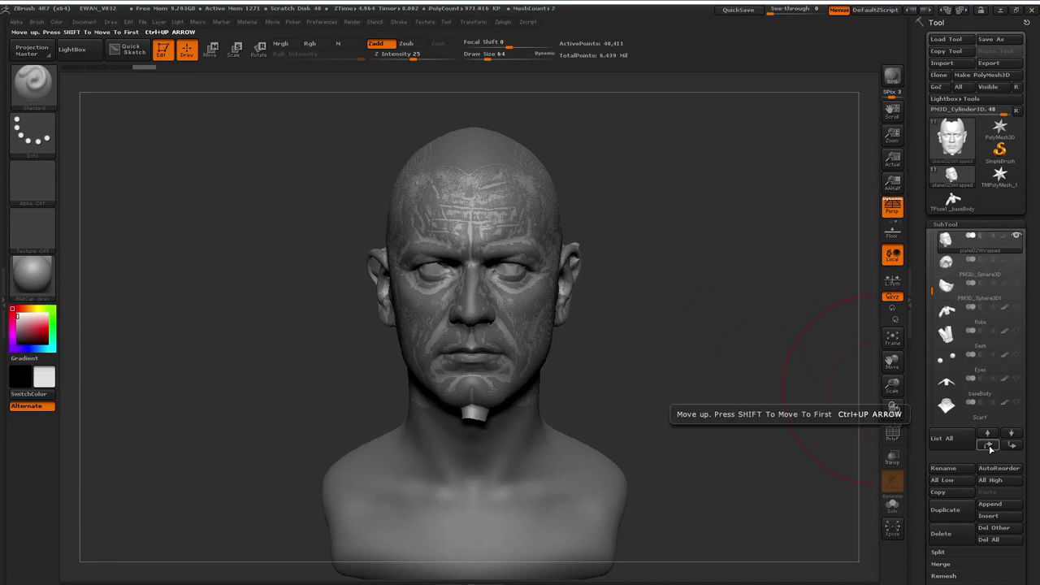
left_click_drag(932, 288, 932, 242)
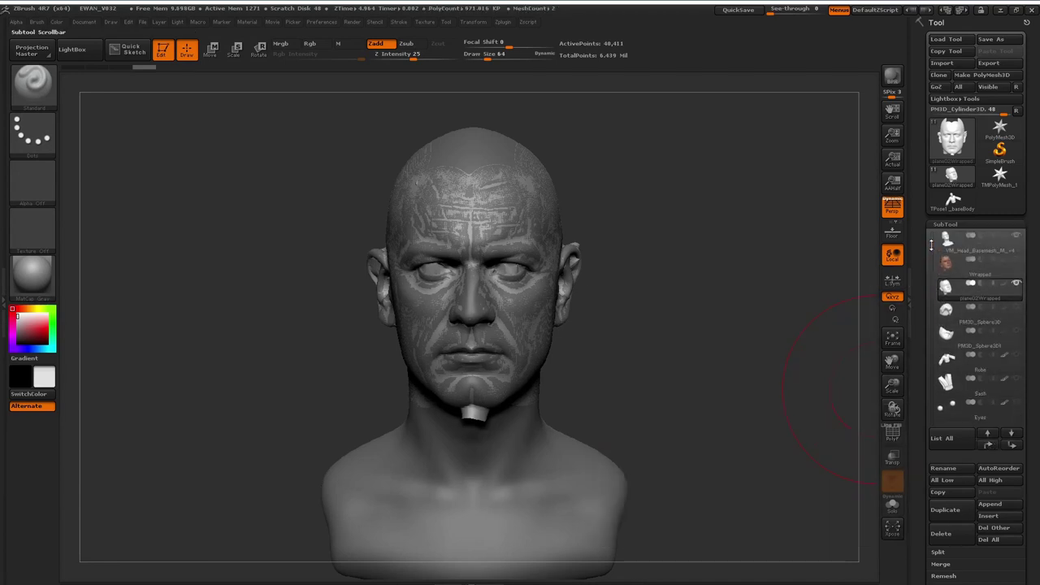
left_click(988, 446)
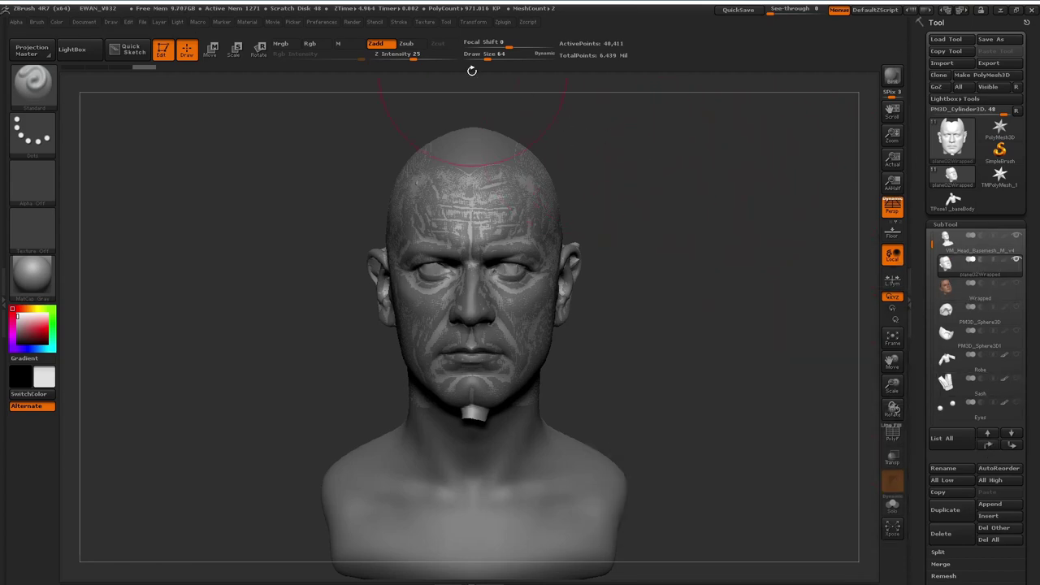
- Import the first face_CL_albedo image from the male folder as a texture and flip it vertically
left_click(429, 21)
left_click(450, 88)
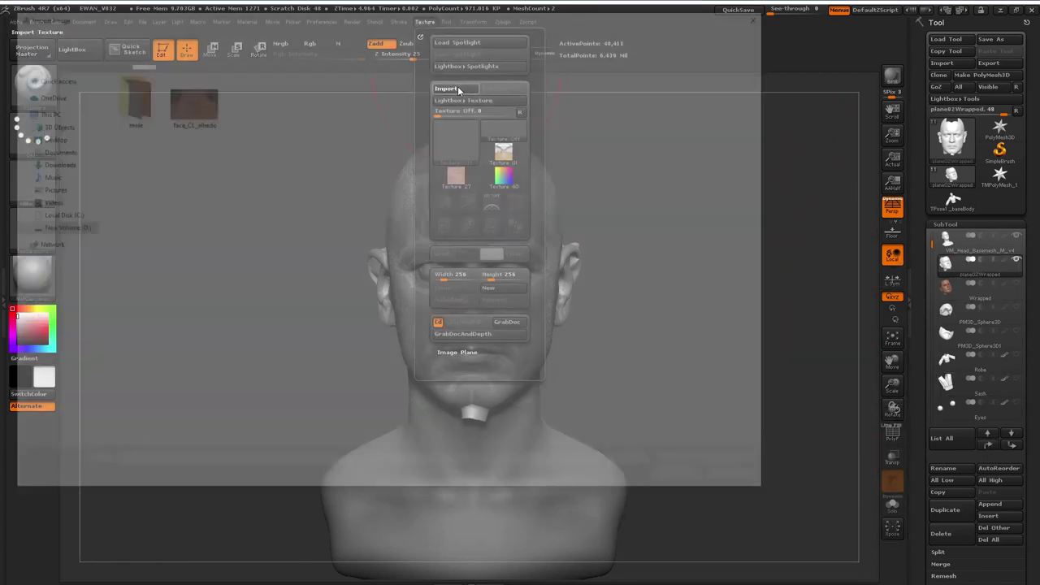
double_click(131, 98)
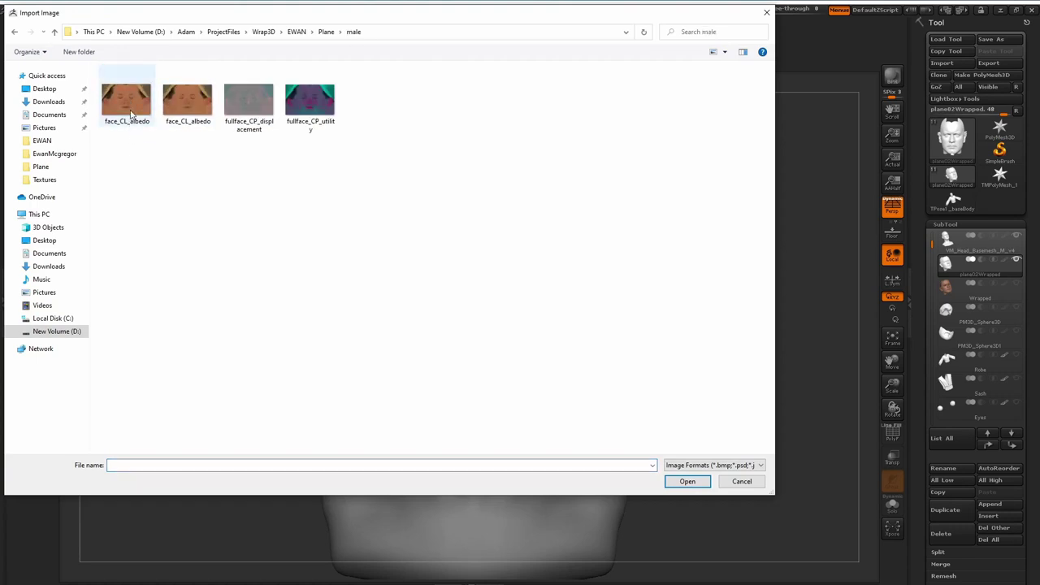
left_click(132, 112)
left_click(688, 481)
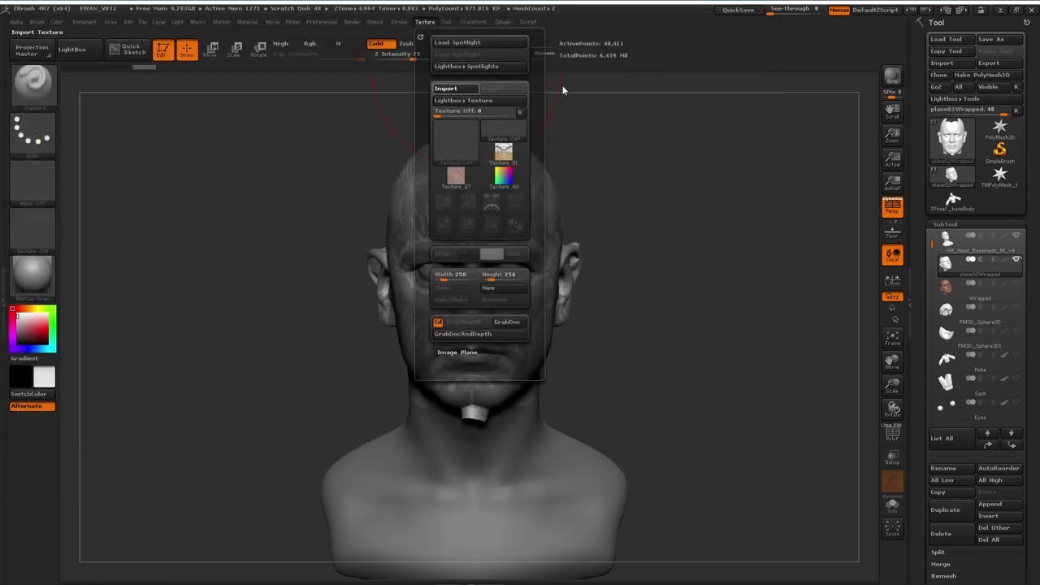
left_click(427, 23)
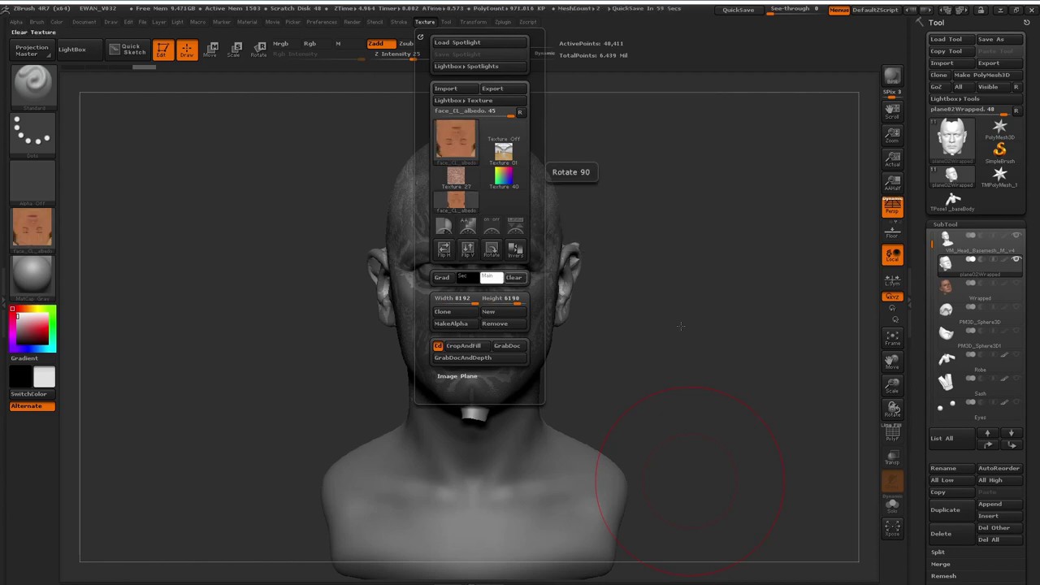
- Apply face_CL_albedo as the wrapped plane's texture map and isolate that subtool in Solo mode
left_click_drag(926, 444, 911, 304)
left_click(940, 292)
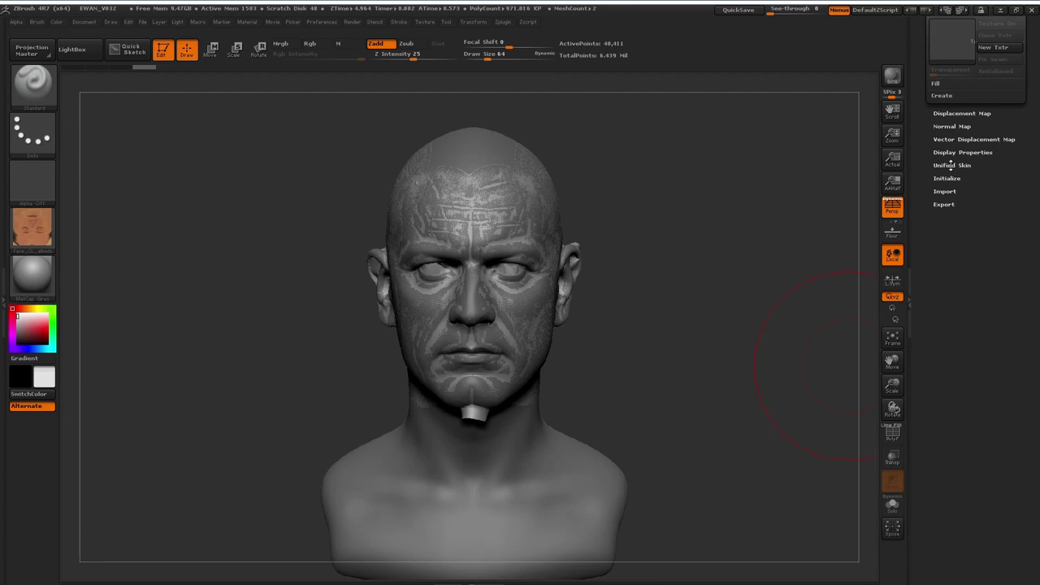
left_click(953, 41)
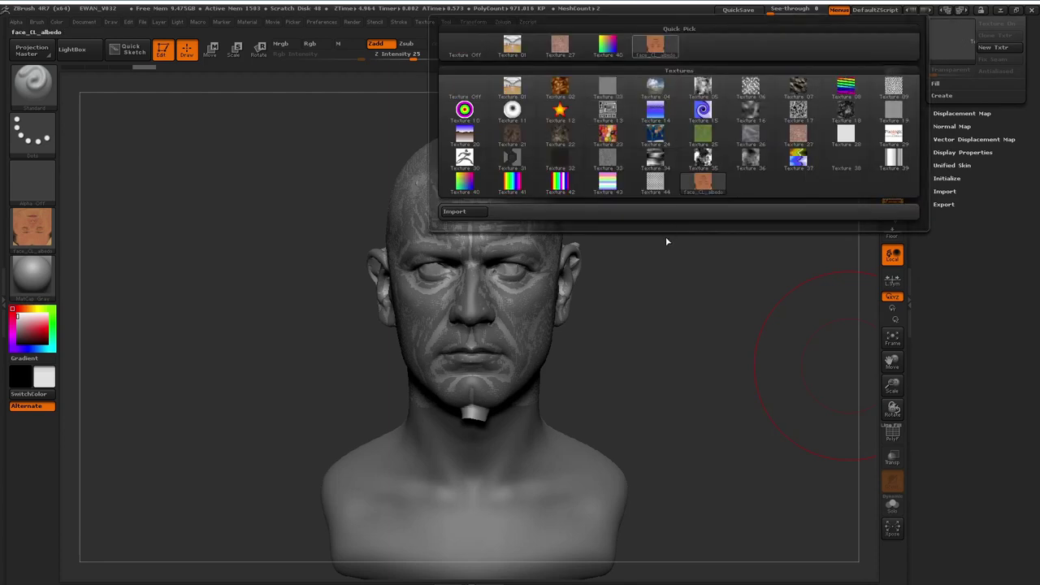
left_click(891, 502)
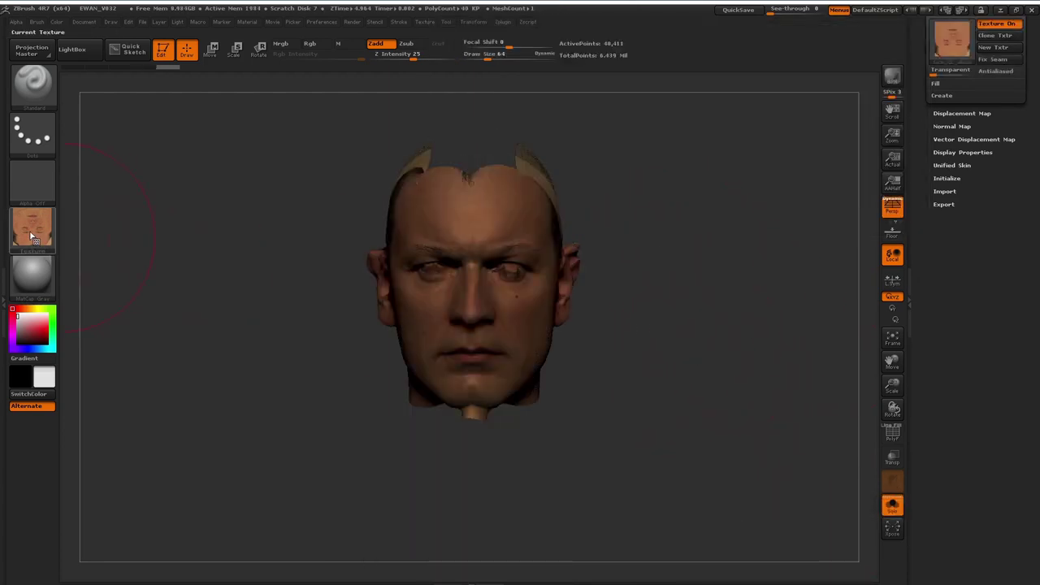
- Assign the SkinShade4 material to the textured face and show its polyframe
left_click(32, 225)
left_click(33, 275)
left_click(285, 290)
left_click_drag(644, 324, 691, 419)
mouse_move(706, 419)
left_mouse_down()
mouse_move(641, 419)
mouse_move(731, 424)
left_mouse_up()
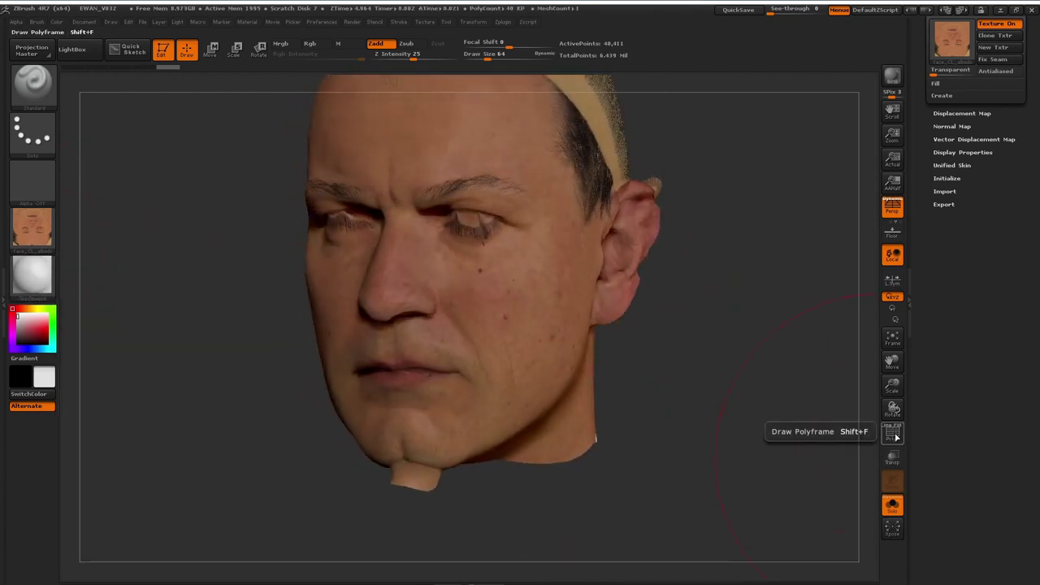
left_click(893, 434)
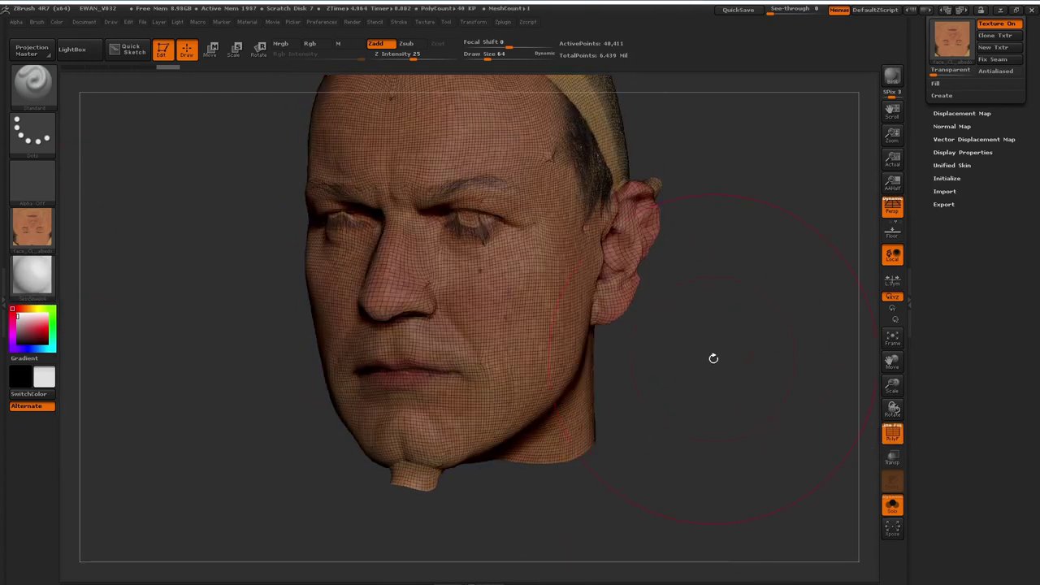
- Choose the Move Topological brush with a Z intensity of 11 and a draw size of 10
left_click(34, 85)
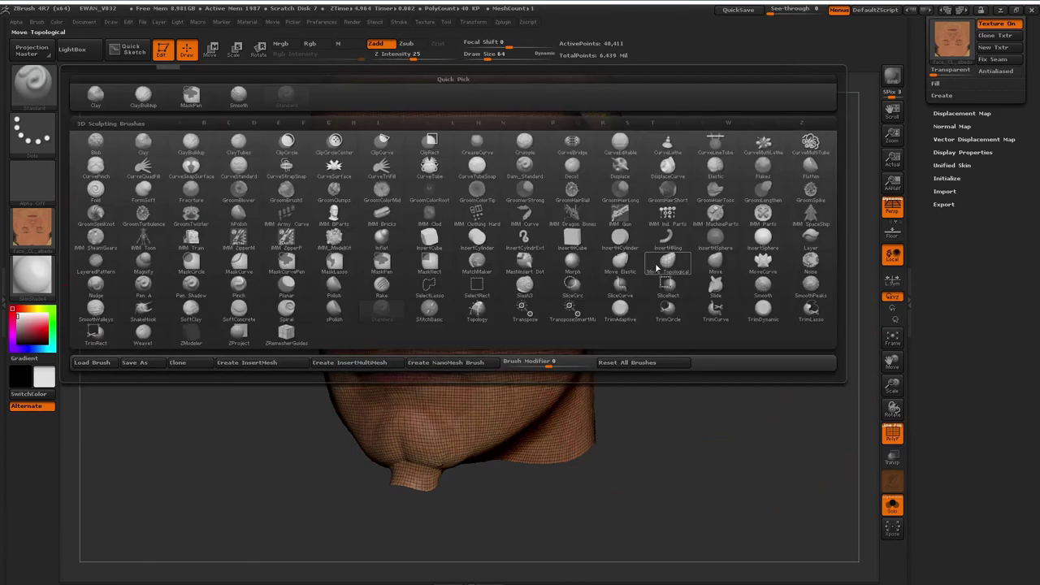
left_click(658, 269)
left_click_drag(414, 58, 399, 59)
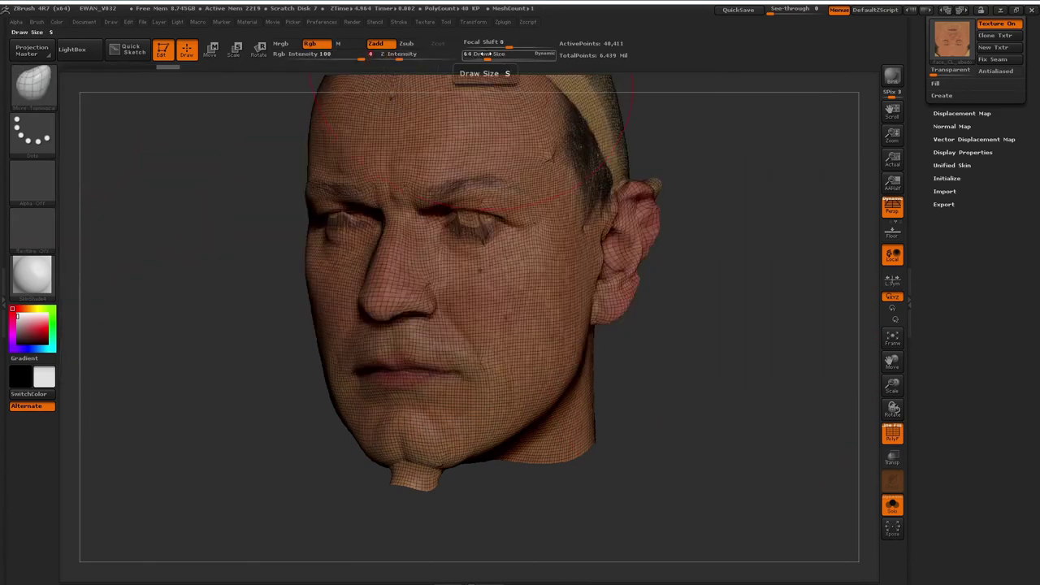
left_click_drag(487, 58, 474, 58)
- Smooth the mesh over the subject's left ear and the skin in front of it
mouse_move(740, 128)
left_mouse_down("alt")
mouse_move(670, 236)
mouse_move(657, 240)
mouse_move(654, 471)
left_mouse_up("alt")
mouse_move(361, 200)
left_mouse_down("shift")
mouse_move(346, 184)
mouse_move(337, 190)
left_mouse_up("shift")
left_click_drag(715, 209, 741, 210)
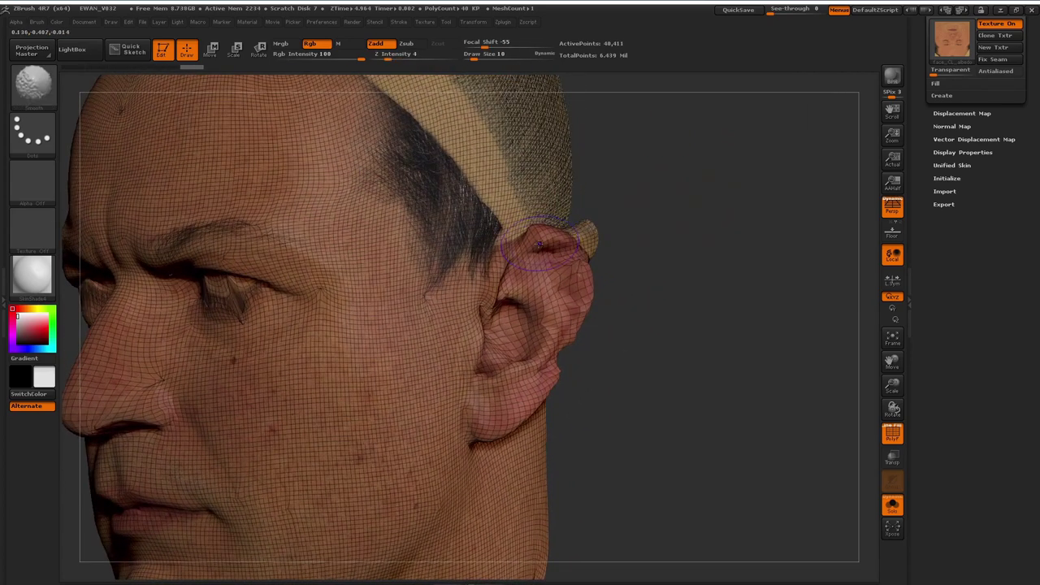
left_click_drag(539, 244, 571, 266, "shift")
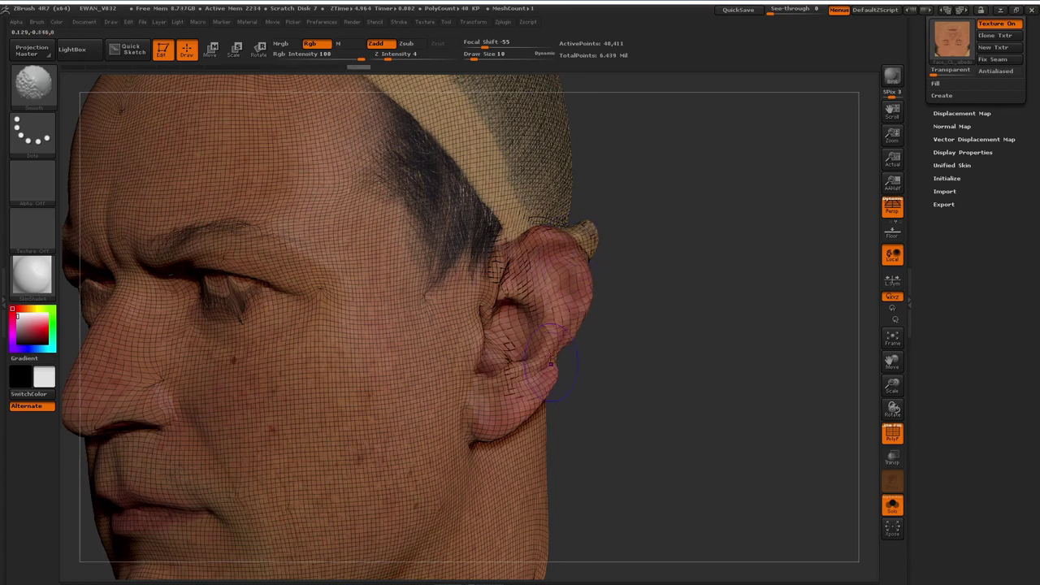
mouse_move(551, 359)
left_mouse_down("shift")
mouse_move(511, 346)
mouse_move(469, 441)
left_mouse_up("shift")
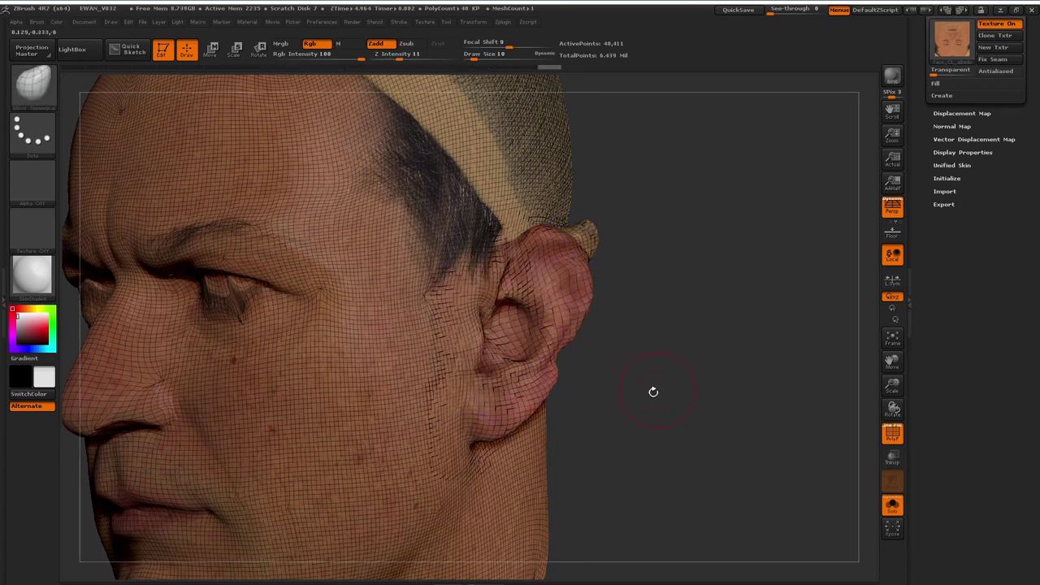
- Smooth the mesh around the subject's left eye and across the area between the brows
left_click_drag(652, 392, 735, 377)
mouse_move(426, 285)
left_mouse_down("shift")
mouse_move(314, 294)
mouse_move(391, 269)
left_mouse_up("shift")
left_click_drag(680, 173, 681, 170)
left_click_drag(366, 254, 406, 227, "shift")
mouse_move(559, 203)
left_mouse_down()
mouse_move(557, 179)
mouse_move(594, 162)
mouse_move(615, 177)
mouse_move(611, 148)
left_mouse_up()
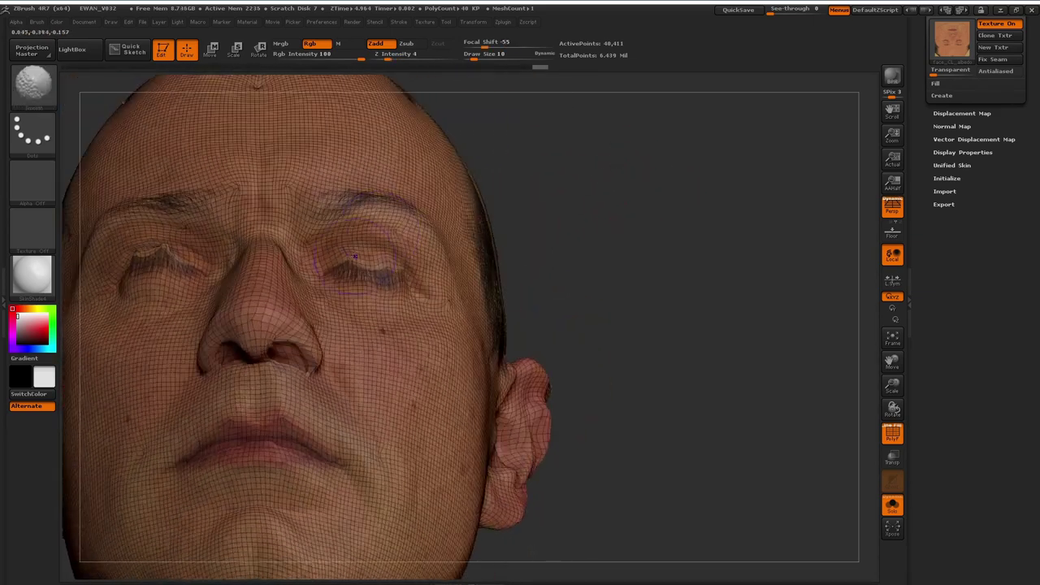
mouse_move(336, 294)
left_mouse_down("shift")
mouse_move(380, 255)
mouse_move(398, 280)
mouse_move(406, 275)
mouse_move(398, 264)
left_mouse_up("shift")
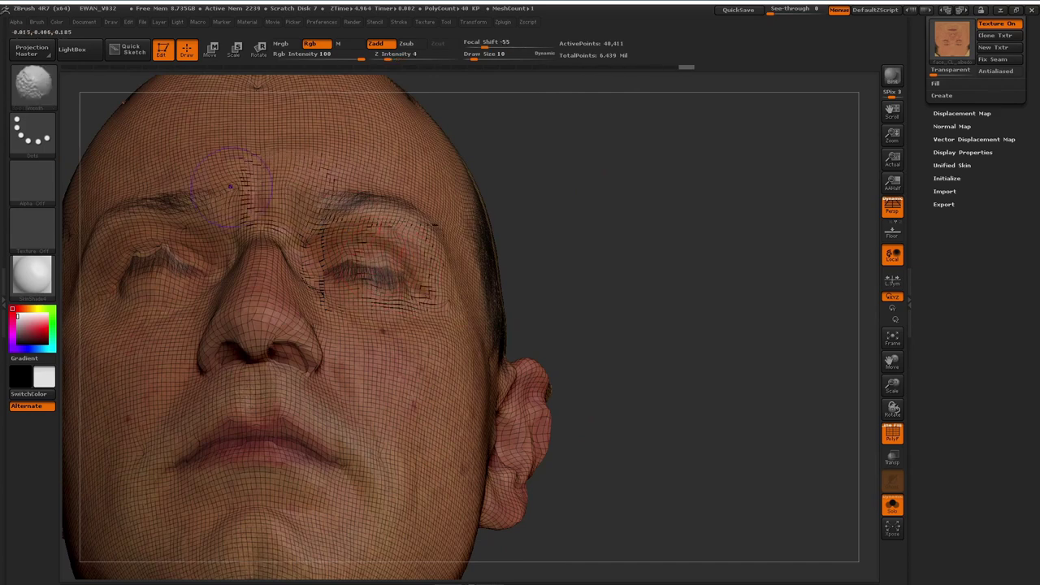
- Smooth the mesh between the brows and reshape the right inner brow and eyelid using Move Topological at draw size 8
left_click_drag(520, 144, 473, 95)
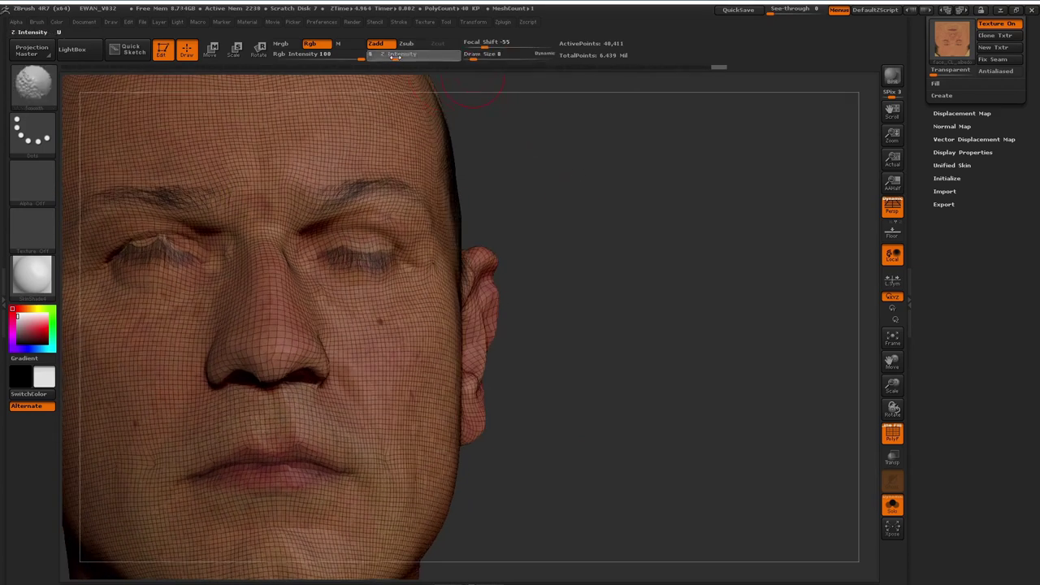
left_click_drag(254, 202, 244, 213, "shift")
mouse_move(542, 146)
left_mouse_down("alt")
mouse_move(694, 174)
mouse_move(678, 199)
mouse_move(691, 325)
left_mouse_up("alt")
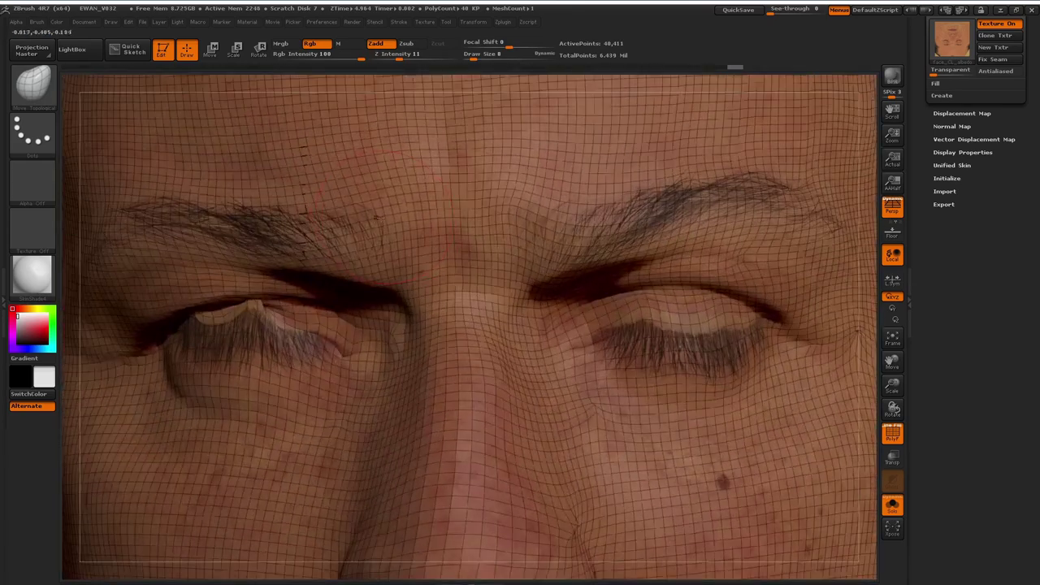
left_click_drag(376, 217, 369, 224)
mouse_move(236, 313)
left_mouse_down("shift")
mouse_move(318, 318)
mouse_move(346, 339)
left_mouse_up("shift")
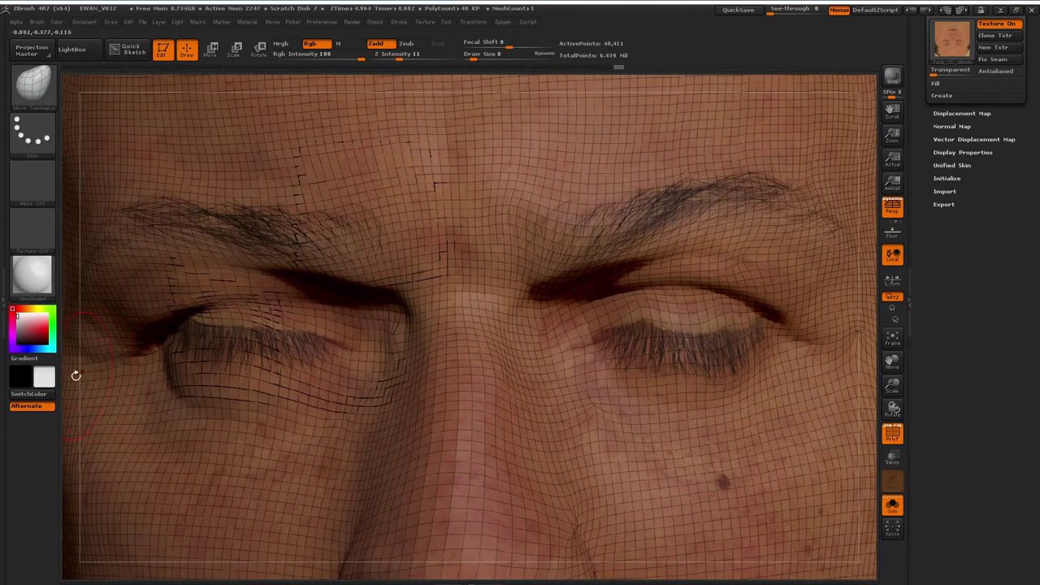
- Smooth the eyelids, outer eye corners and brow ridges on both sides of the face
left_click_drag(76, 376, 172, 324)
left_click_drag(252, 286, 266, 278, "shift")
left_click_drag(192, 317, 177, 329, "shift")
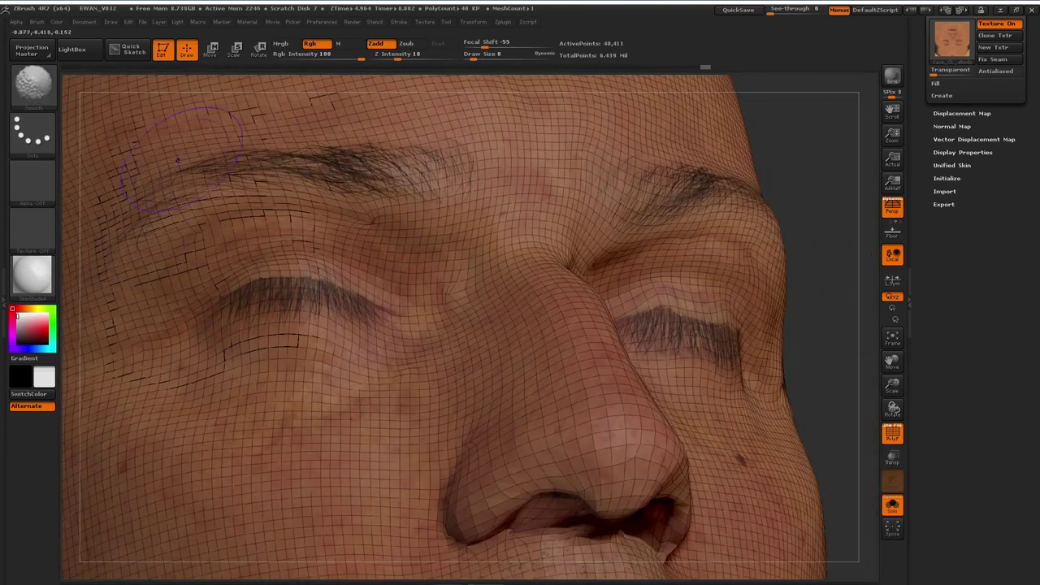
left_click_drag(787, 155, 622, 219)
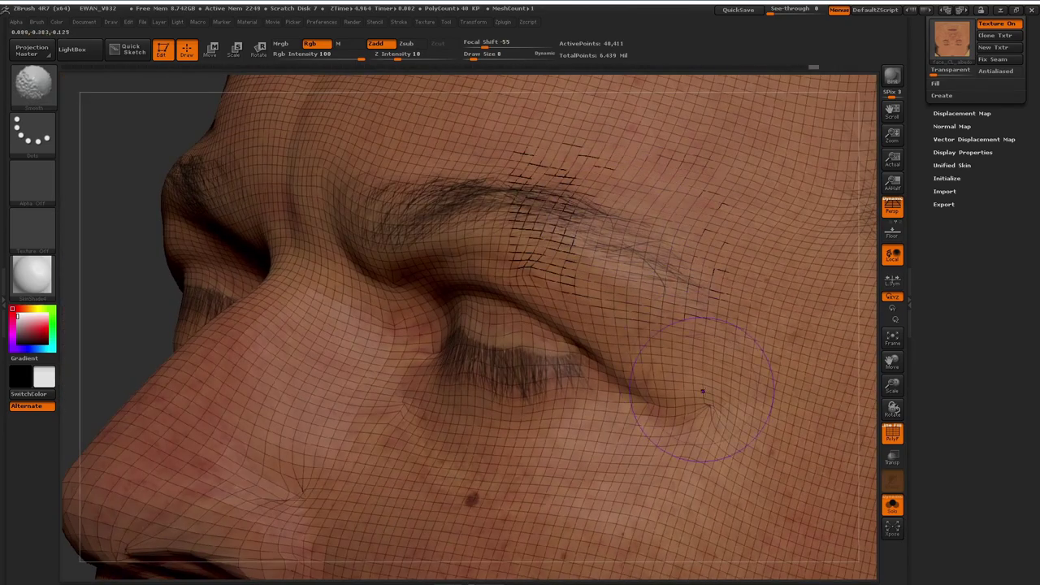
mouse_move(700, 403)
left_mouse_down()
mouse_move(809, 285)
mouse_move(671, 181)
left_mouse_up()
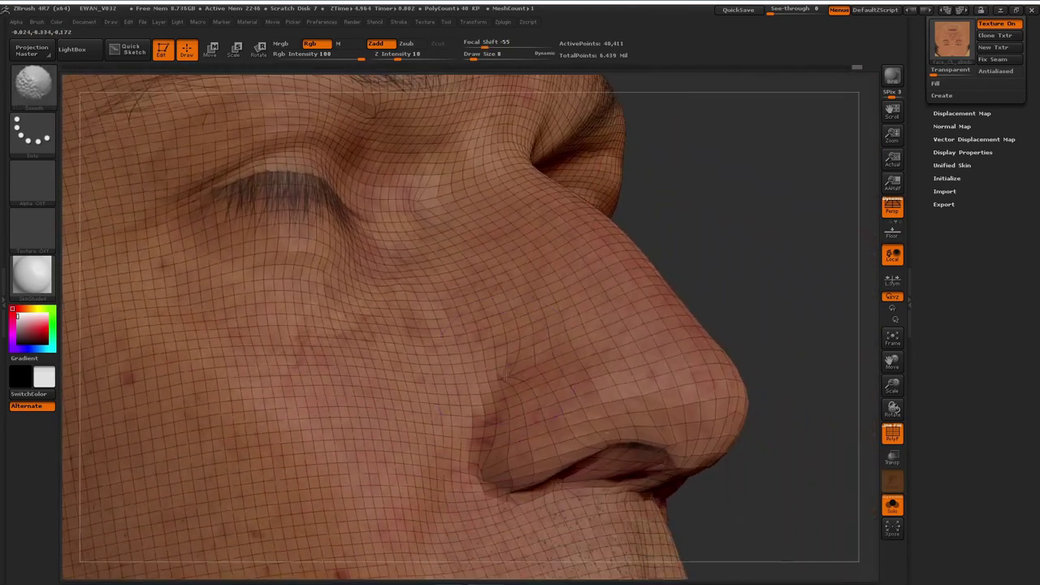
- Reshape and smooth the face's right nostril wing and its crease against the cheek at draw size 7
mouse_move(719, 277)
left_mouse_down()
mouse_move(770, 292)
mouse_move(792, 313)
left_mouse_up()
left_click(467, 58)
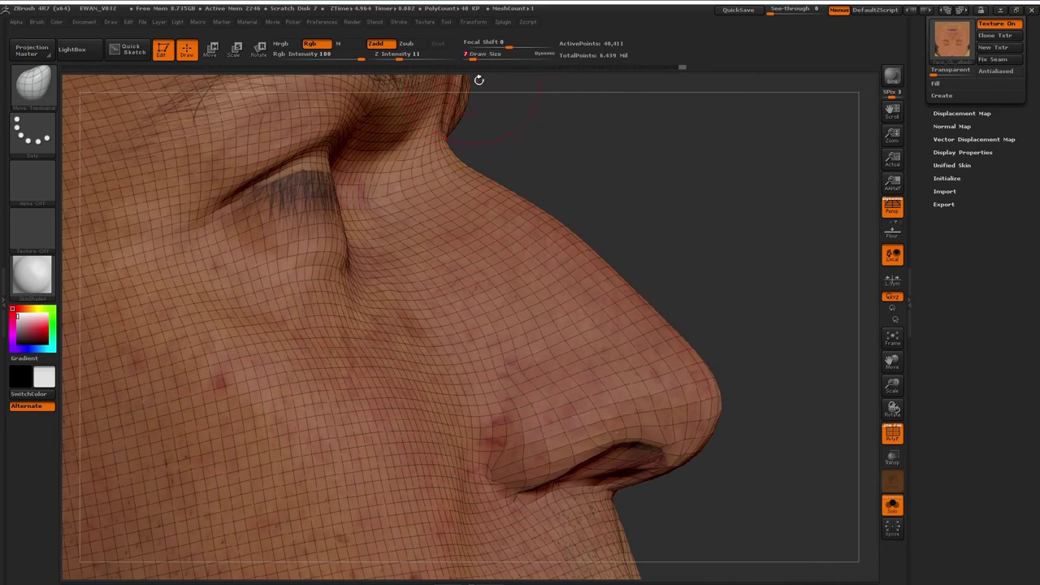
left_click_drag(508, 444, 492, 432)
left_click_drag(497, 427, 489, 437, "shift")
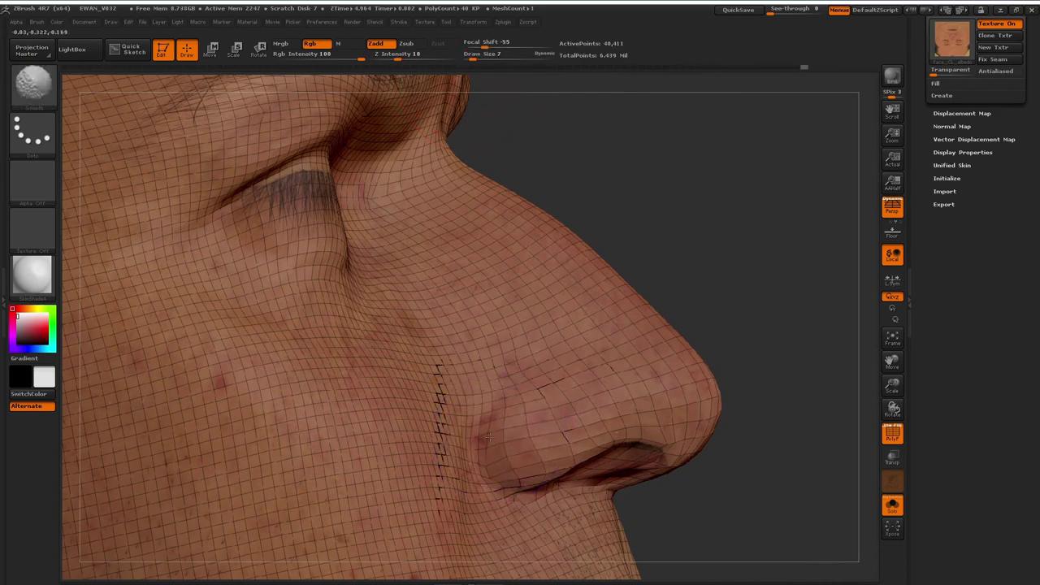
right_click_drag(489, 437, 462, 474)
right_click_drag(597, 441, 625, 411)
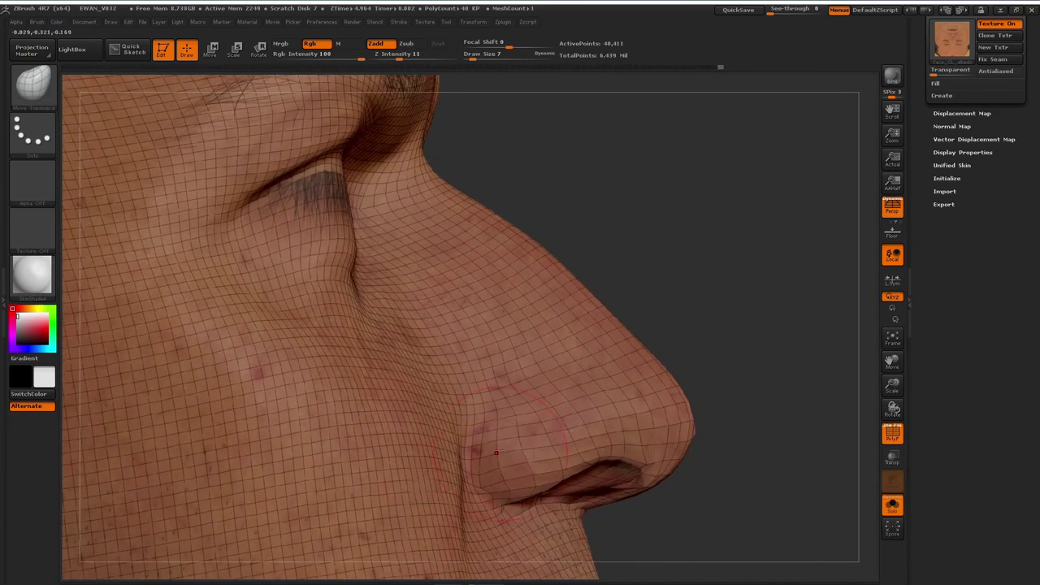
left_click_drag(473, 455, 462, 469)
left_click_drag(470, 479, 463, 492)
- Refine the corner where the right nostril wing meets the upper lip with Move Topological at draw size 2
left_click(468, 58)
left_click_drag(780, 349, 690, 333)
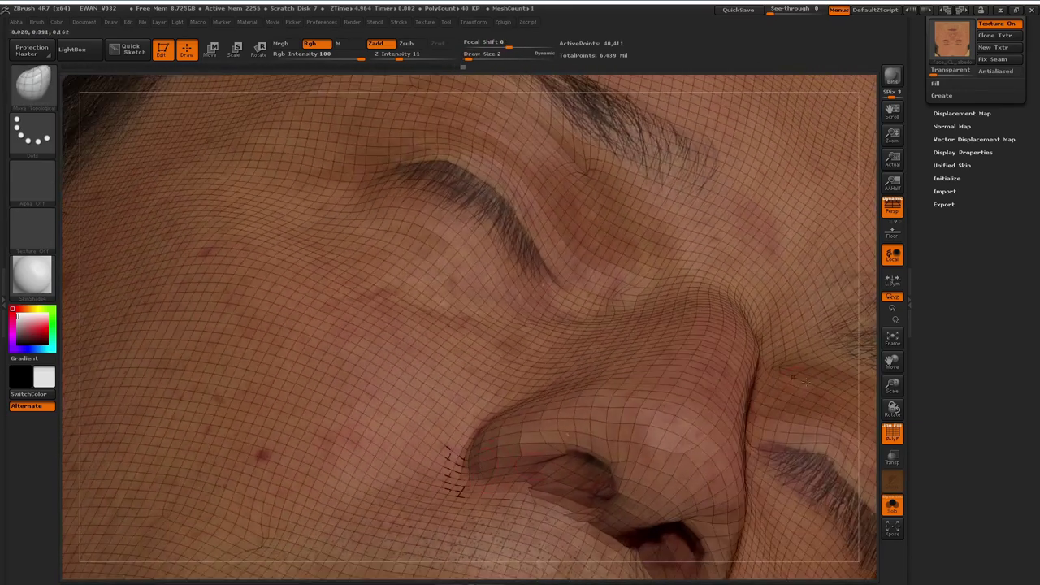
mouse_move(481, 469)
left_mouse_down()
mouse_move(773, 422)
mouse_move(783, 435)
mouse_move(861, 421)
mouse_move(881, 89)
left_mouse_up()
- Smooth the rim of the left nostril and the nose base at draw size 3
left_click(471, 55)
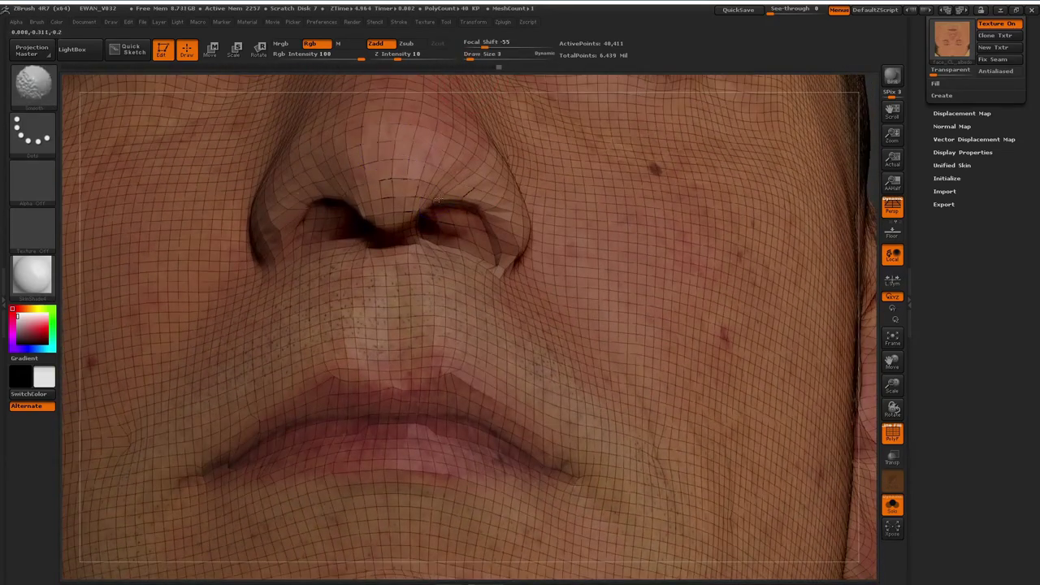
mouse_move(496, 228)
left_mouse_down("shift")
mouse_move(498, 262)
mouse_move(416, 253)
left_mouse_up("shift")
left_click_drag(870, 249, 850, 238)
left_click_drag(353, 89, 325, 115)
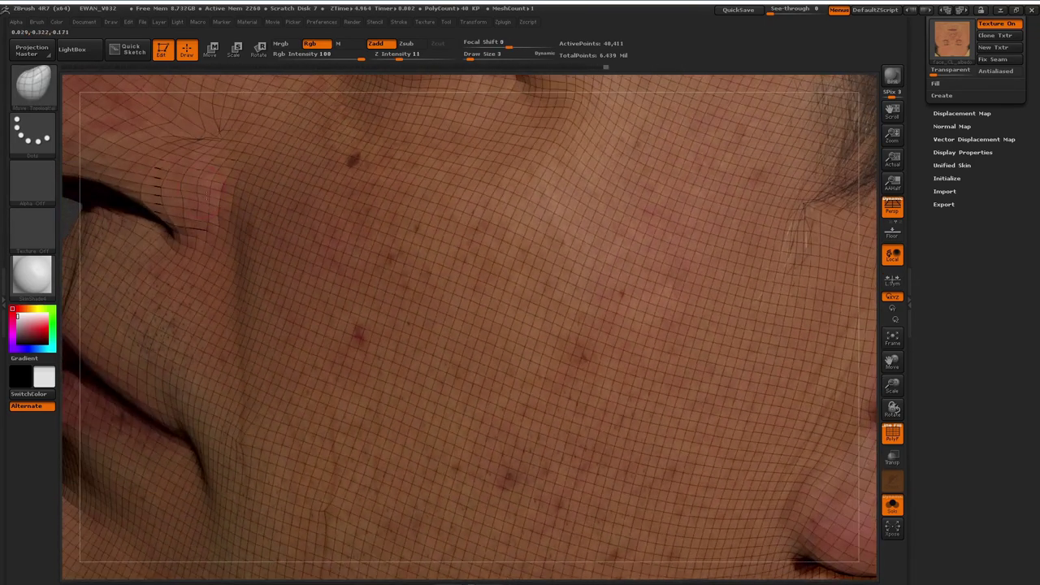
- Compare the head with the other subtool outside Solo mode, return to Solo and hide the polyframe wireframe
left_click(893, 504)
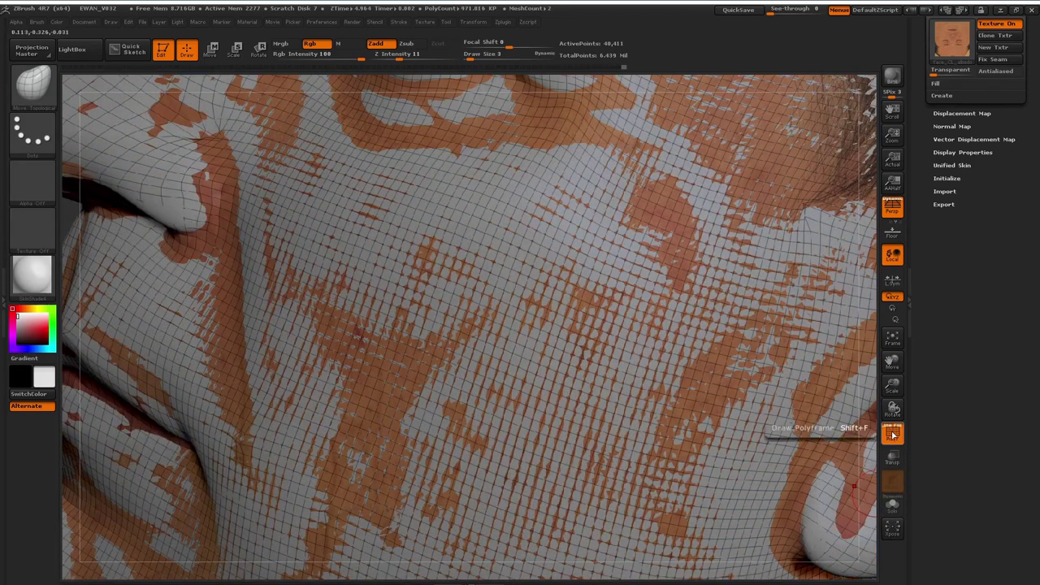
left_click(894, 505)
left_click(896, 435)
left_click_drag(71, 222, 295, 349, "alt")
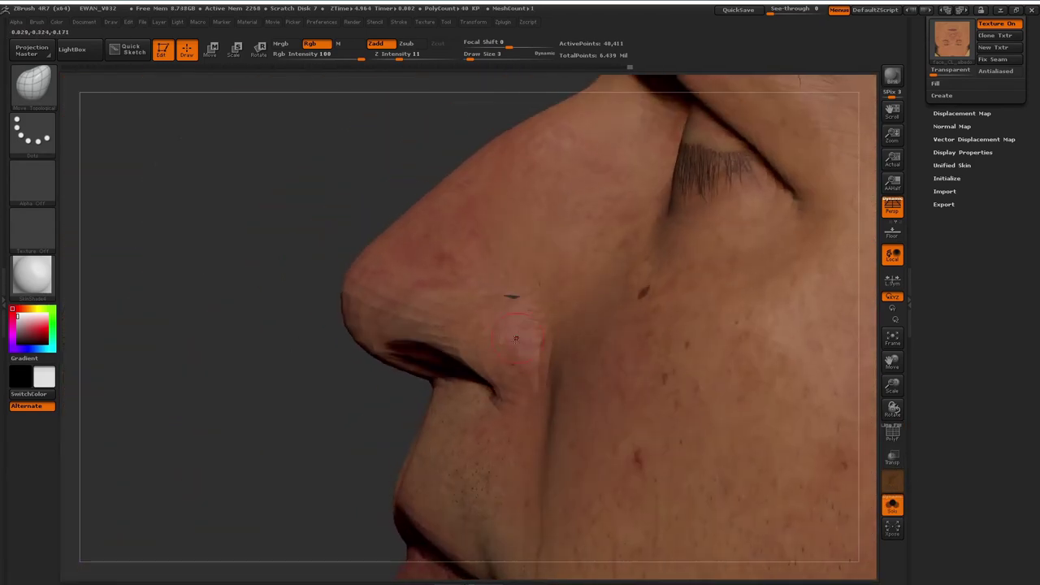
- Smooth the underside of the nose and the left nostril wing on the textured surface
key("shift")
left_click_drag(312, 427, 366, 415)
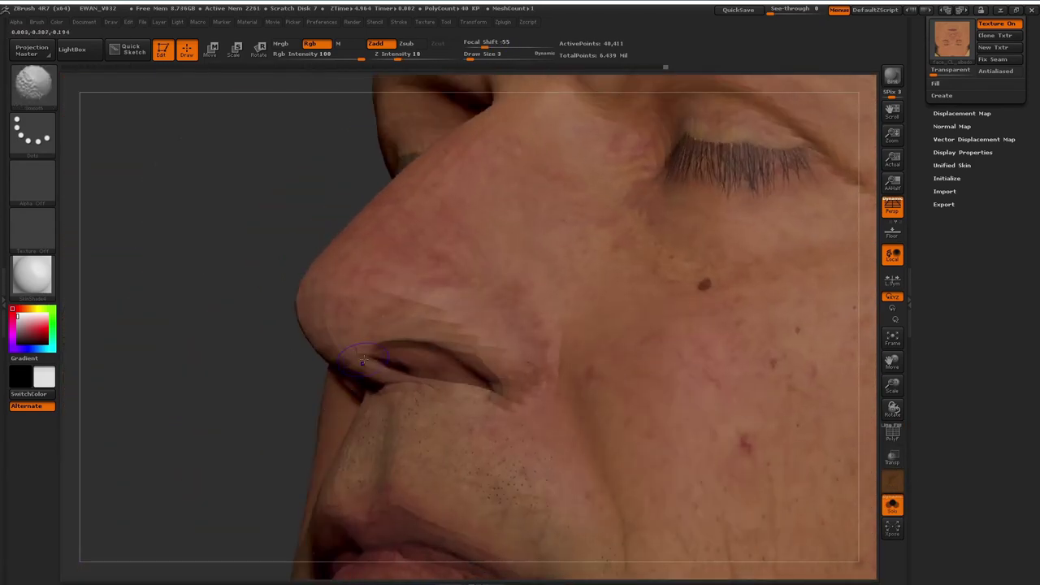
mouse_move(219, 325)
left_mouse_down()
mouse_move(325, 236)
mouse_move(333, 215)
left_mouse_up()
mouse_move(520, 244)
left_mouse_down()
mouse_move(459, 307)
mouse_move(478, 263)
left_mouse_up()
left_click_drag(502, 311, 542, 226, "shift")
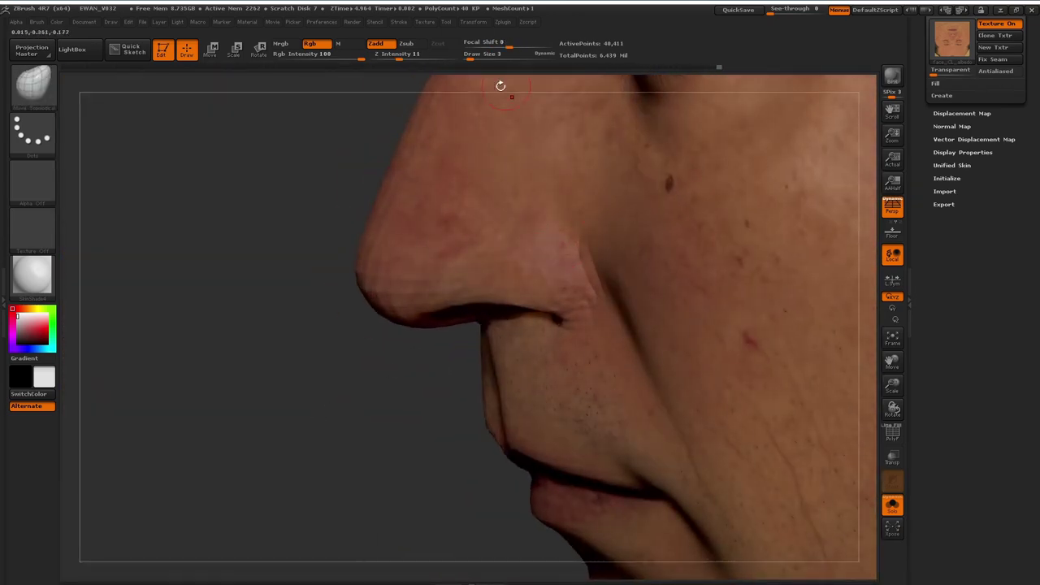
- Reshape the left nostril wing and the adjoining cheek with Move Topological at draw size 9
left_click(475, 59)
left_click_drag(379, 445, 545, 273)
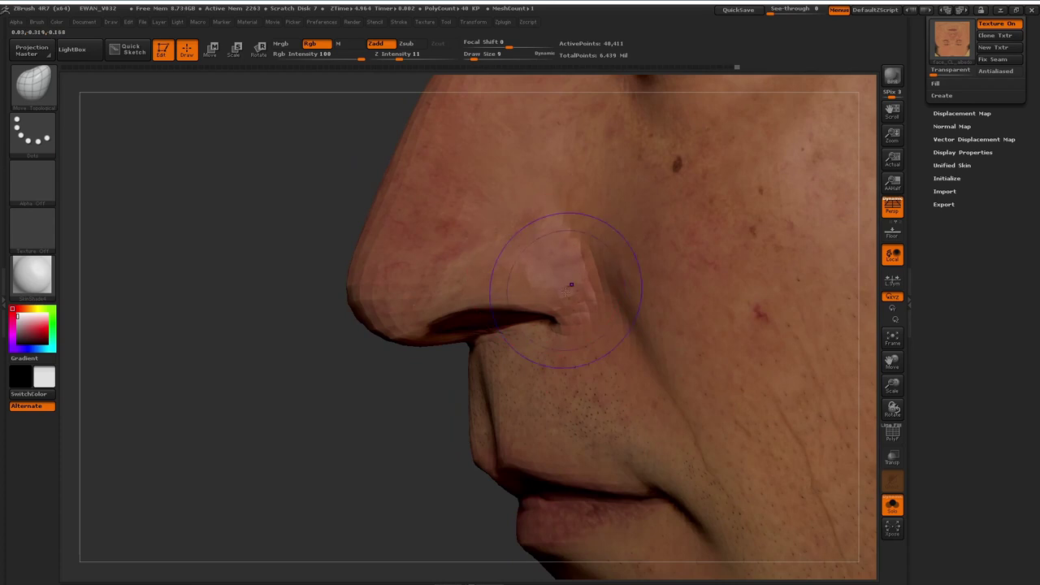
left_click_drag(327, 252, 470, 237)
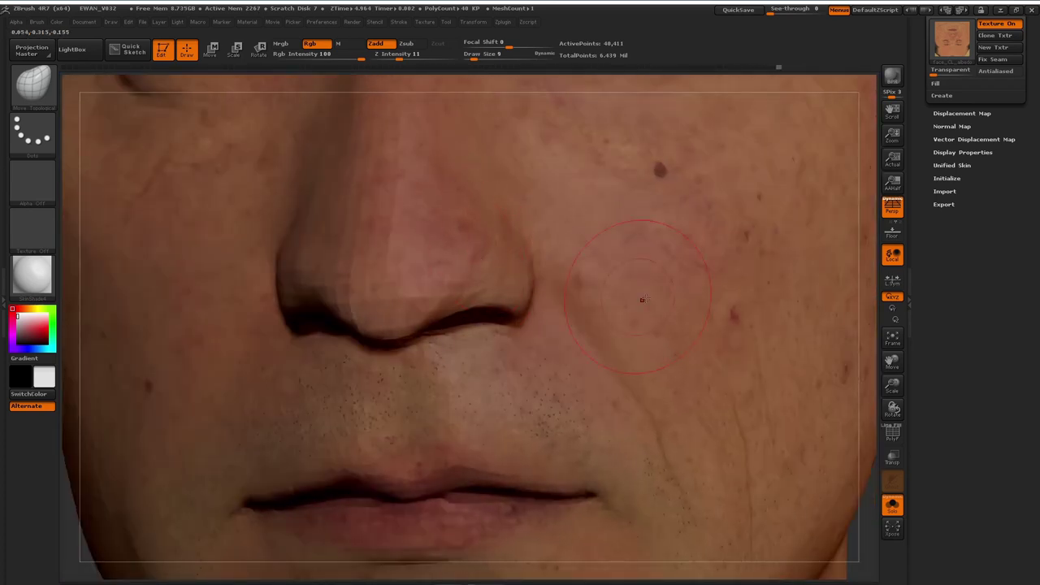
left_click_drag(642, 300, 524, 328)
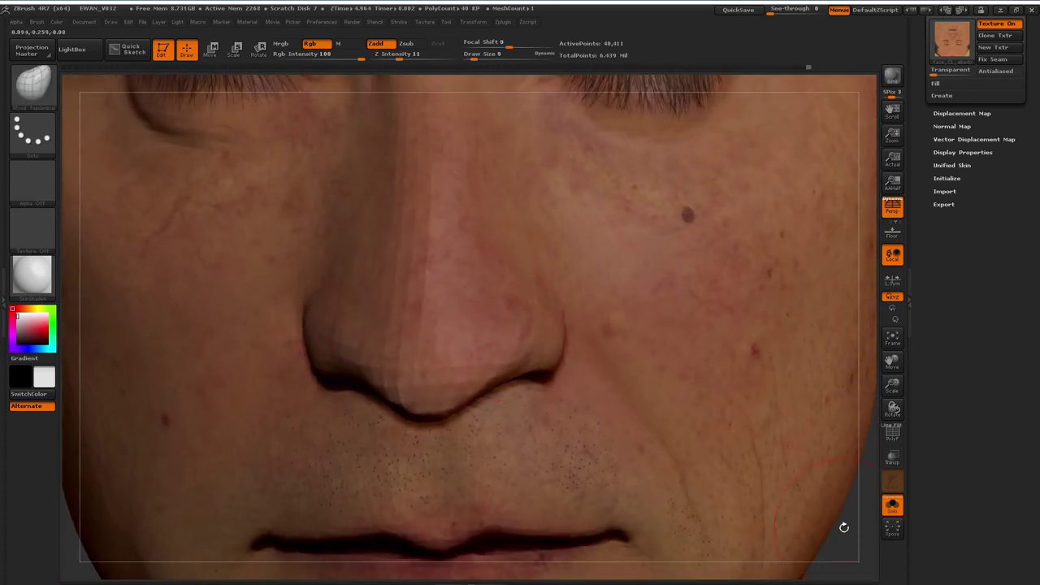
left_click_drag(843, 528, 528, 341)
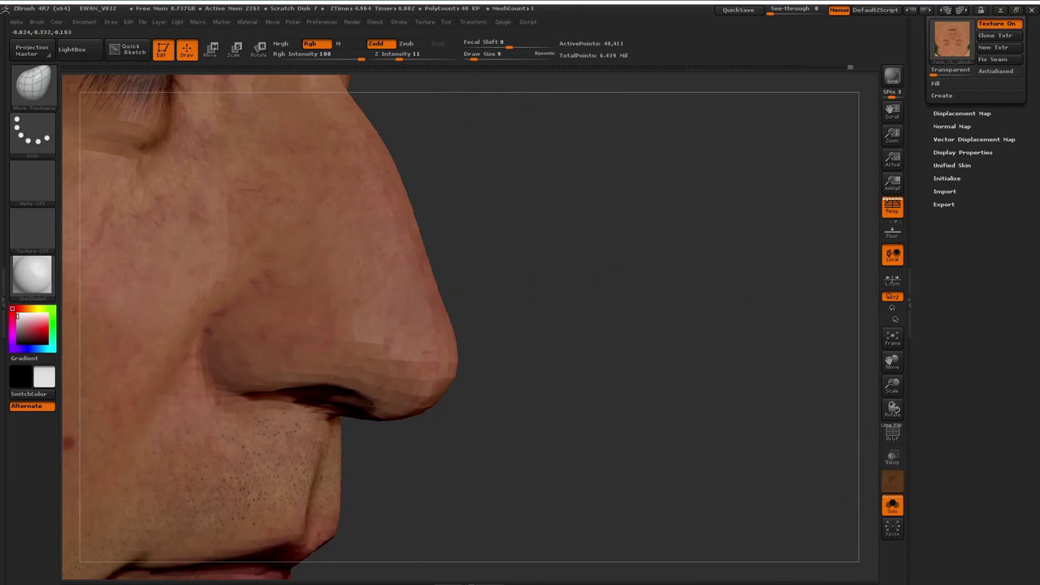
- Check the nose from the right side and adjust the right eyelid with the Move Topological brush
left_click_drag(630, 296, 641, 348, "shift")
left_click_drag(69, 314, 390, 300)
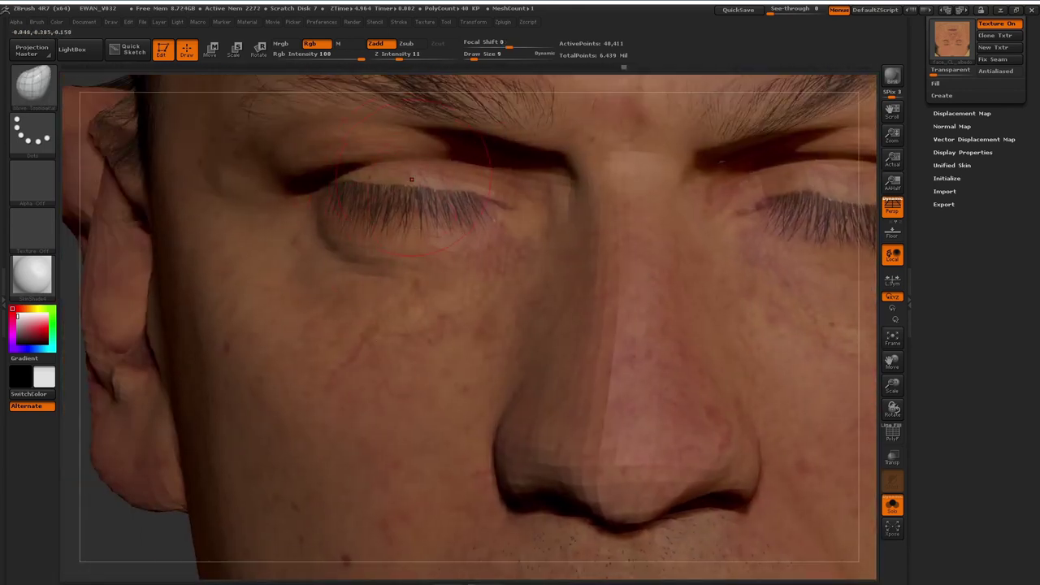
left_click_drag(867, 316, 516, 242)
mouse_move(505, 187)
left_mouse_down()
mouse_move(507, 178)
mouse_move(560, 176)
left_mouse_up()
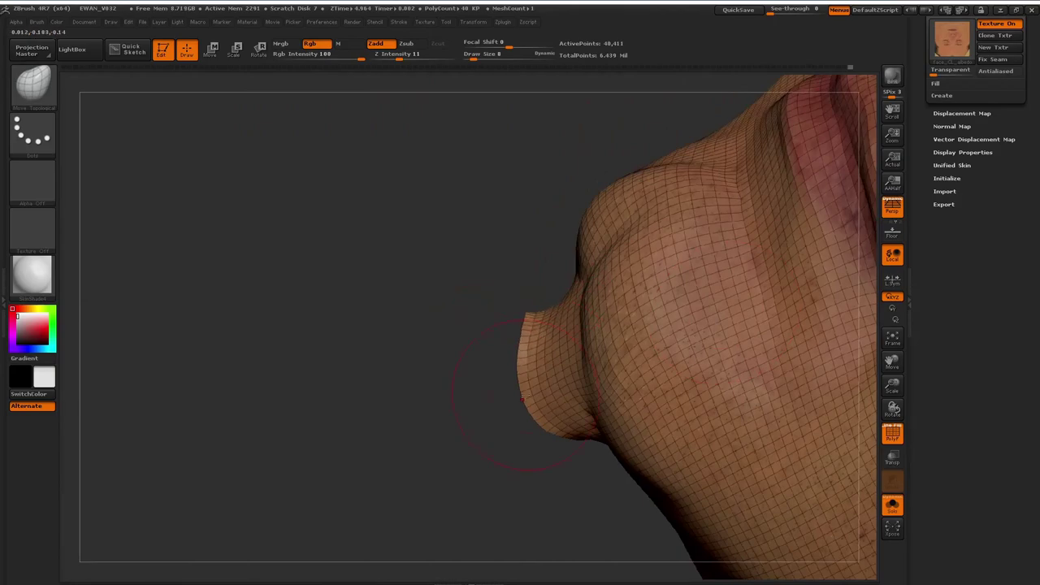
- Tuck in the protruding mesh edge under the chin with Move Topological at draw size 8
left_click_drag(522, 399, 544, 379)
left_click_drag(526, 426, 499, 409)
left_click_drag(525, 470, 545, 436)
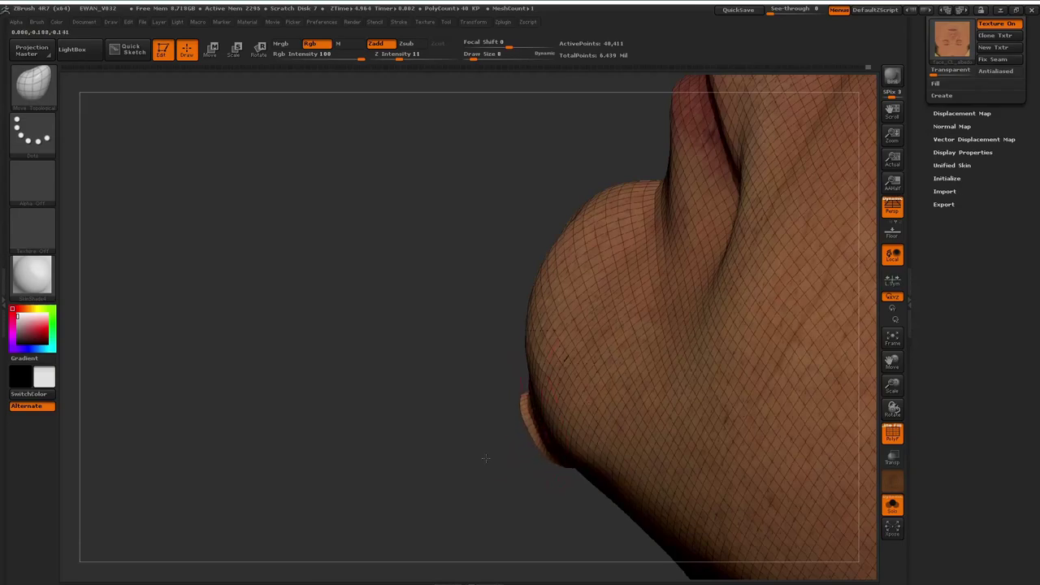
mouse_move(485, 459)
left_mouse_down()
mouse_move(520, 402)
mouse_move(478, 401)
left_mouse_up()
left_click_drag(508, 487, 409, 566)
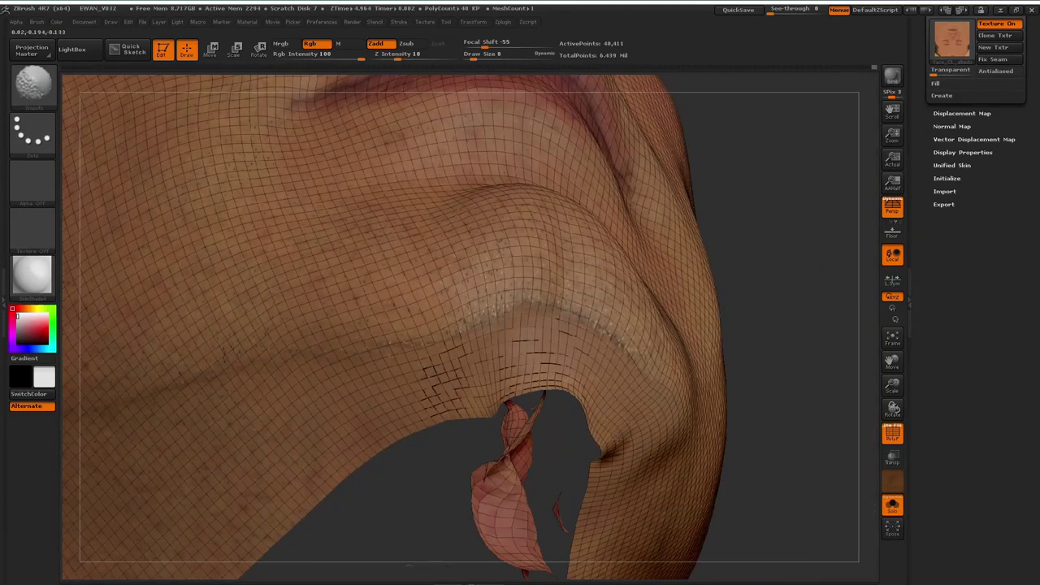
- Smooth the open mesh border under the chin and even out its edge flow
left_click_drag(751, 455, 605, 439)
left_click_drag(605, 402, 652, 341, "shift")
left_click_drag(325, 427, 569, 373)
key("shift")
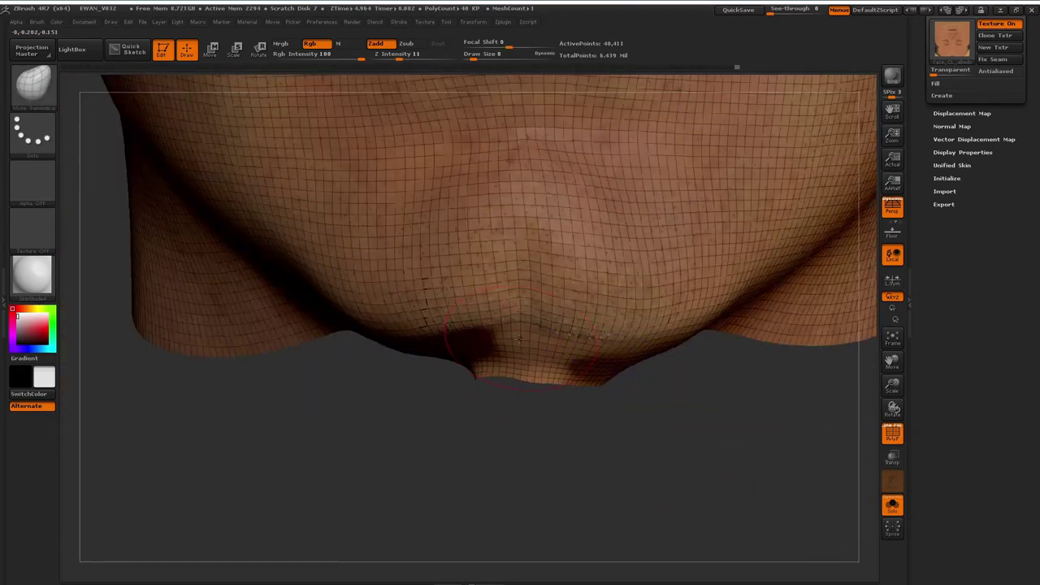
left_click_drag(509, 423, 719, 358)
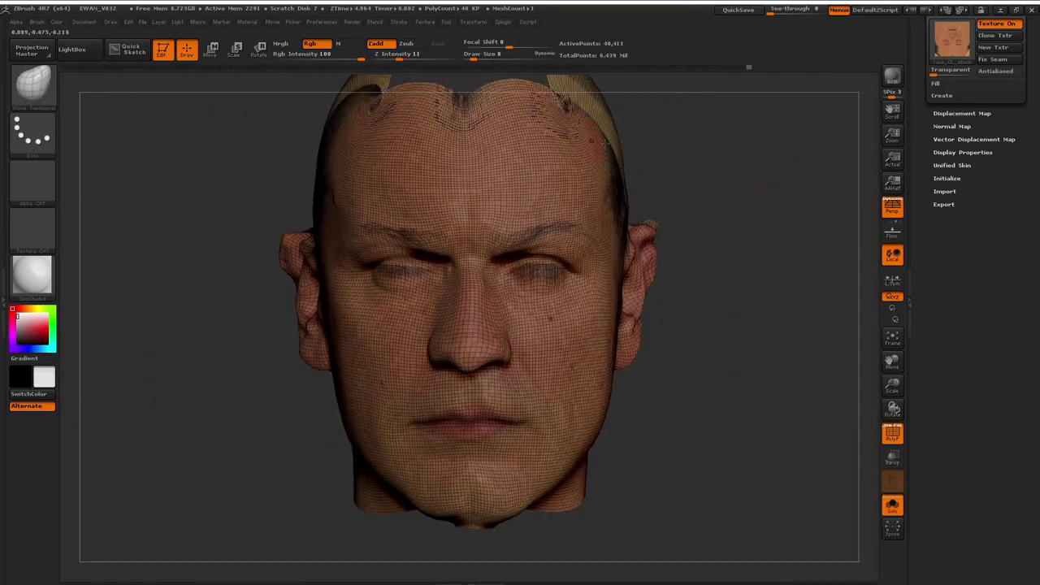
- Reshape and smooth the right brow ridge, upper eyelid and inner eye corner
left_click_drag(130, 231, 216, 258)
mouse_move(762, 309)
left_mouse_down()
mouse_move(715, 300)
mouse_move(709, 280)
mouse_move(766, 227)
mouse_move(752, 327)
mouse_move(697, 284)
mouse_move(650, 390)
left_mouse_up()
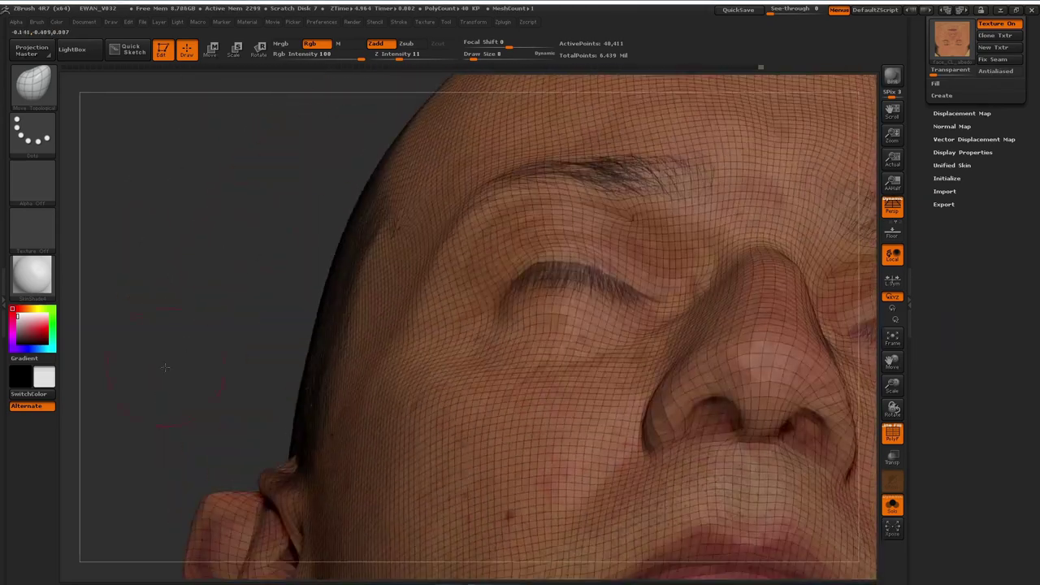
left_click_drag(167, 360, 180, 385)
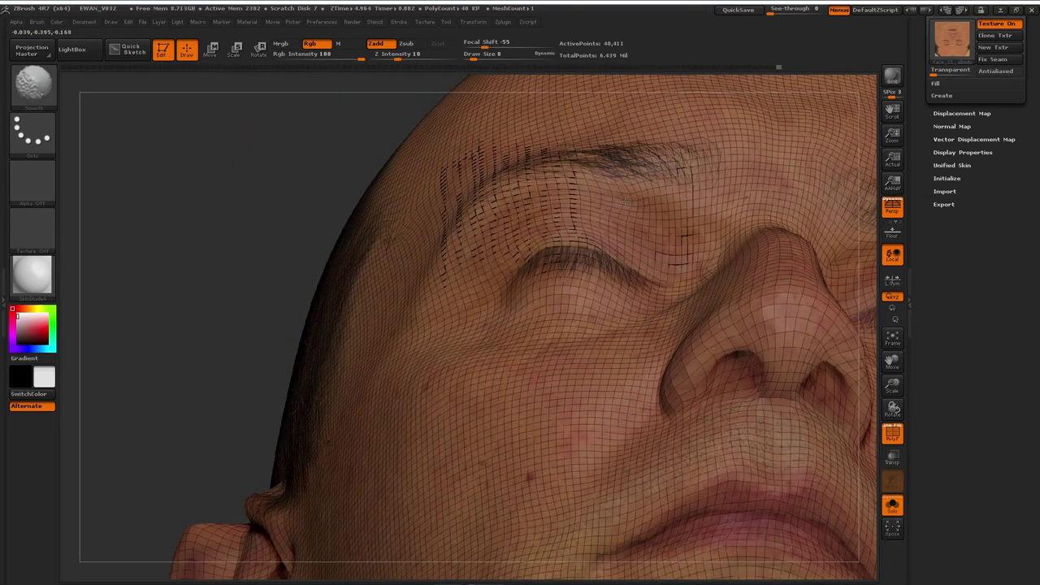
mouse_move(542, 198)
left_mouse_down()
mouse_move(707, 233)
mouse_move(640, 253)
mouse_move(632, 272)
left_mouse_up()
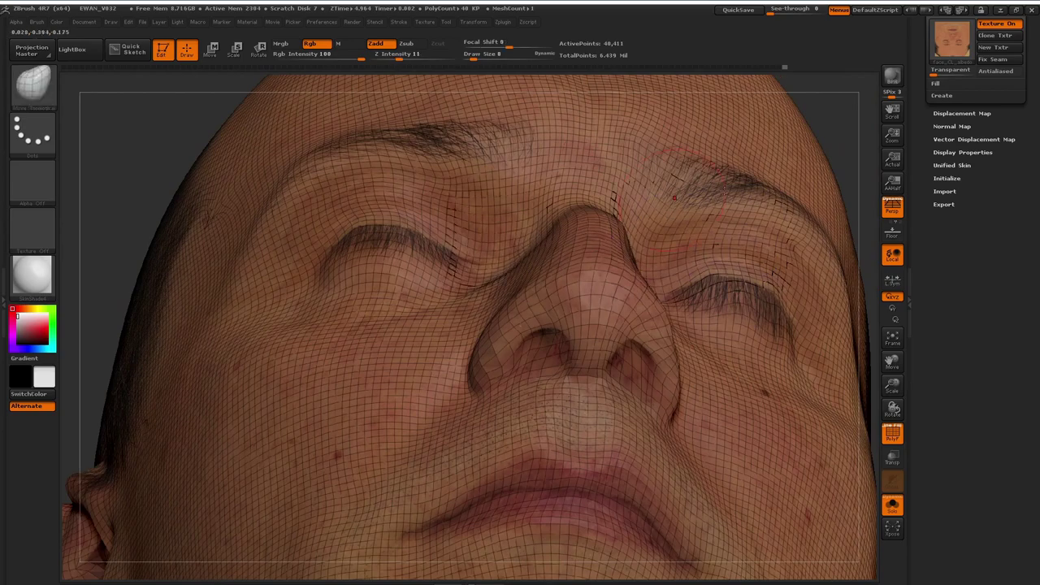
right_click_drag(505, 262, 407, 264)
left_click_drag(517, 238, 520, 248)
- Adjust and smooth the mesh across the glabella and above both inner eye corners
mouse_move(756, 136)
left_mouse_down()
mouse_move(781, 118)
mouse_move(739, 155)
mouse_move(769, 174)
mouse_move(390, 122)
left_mouse_up()
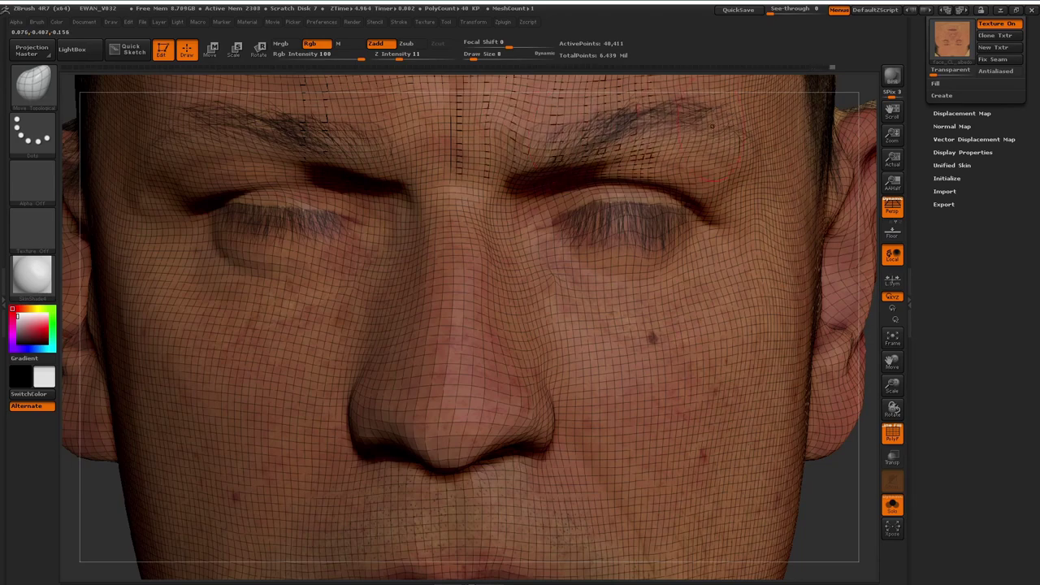
left_click_drag(368, 188, 424, 174, "shift")
mouse_move(822, 492)
left_mouse_down()
mouse_move(831, 498)
mouse_move(701, 302)
left_mouse_up()
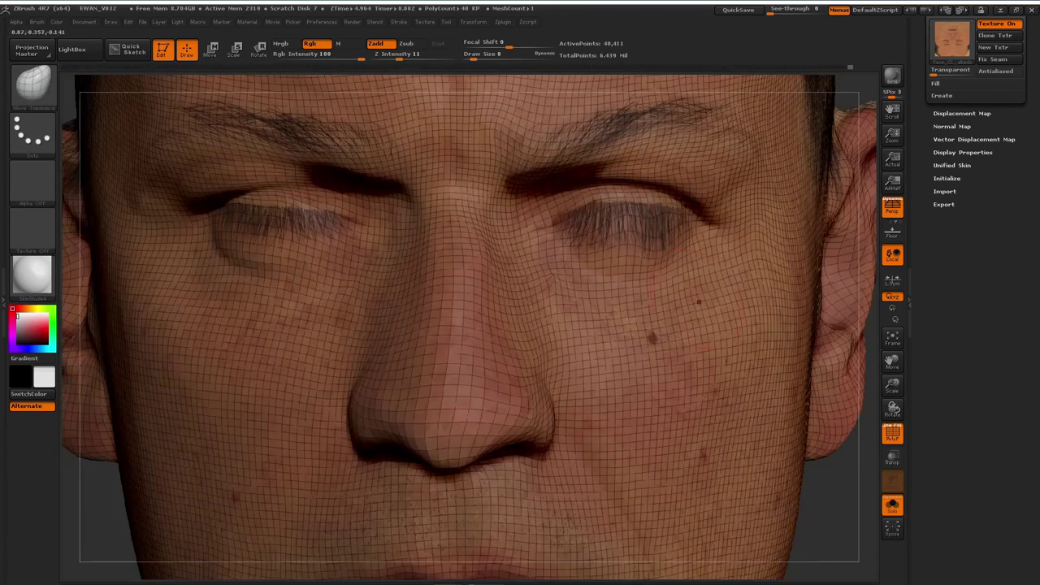
left_click_drag(520, 137, 532, 130, "shift")
left_click_drag(836, 487, 725, 173)
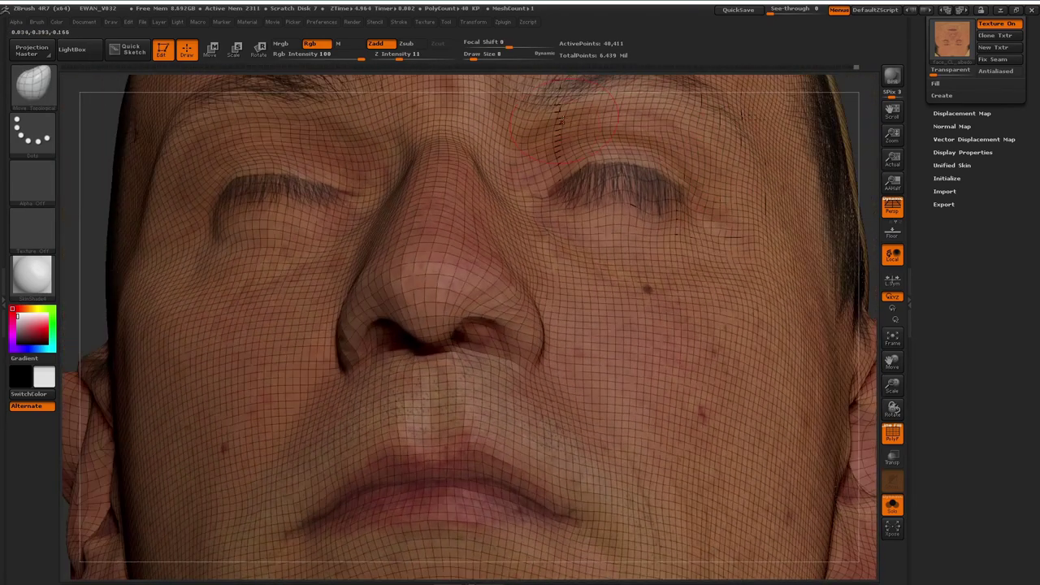
- Move and smooth the crease between the right upper eyelid and brow
left_click_drag(85, 301, 248, 175)
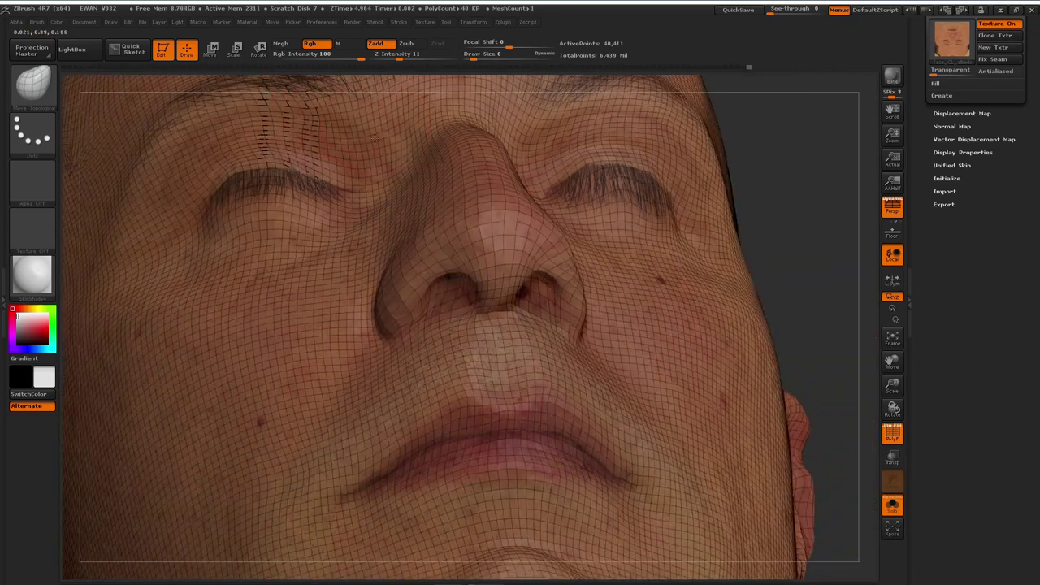
left_click_drag(375, 140, 374, 152, "shift")
left_click_drag(75, 162, 390, 276)
mouse_move(759, 382)
left_mouse_down("alt")
mouse_move(750, 191)
mouse_move(765, 349)
left_mouse_up("alt")
- Reshape the lower eyelids and under-eye areas with Move Topological at draw size 5
left_click(471, 58)
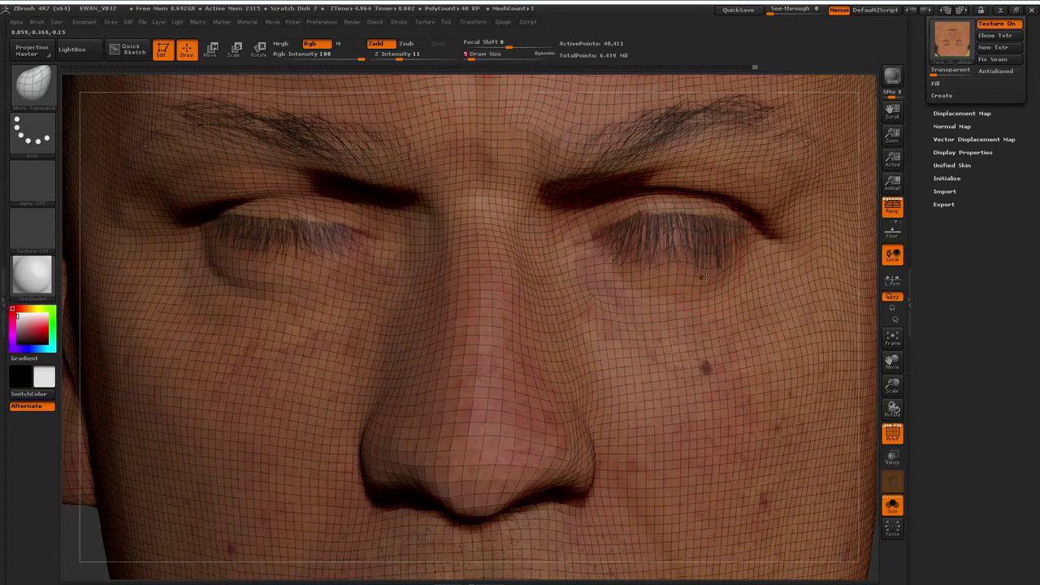
left_click_drag(712, 256, 675, 273)
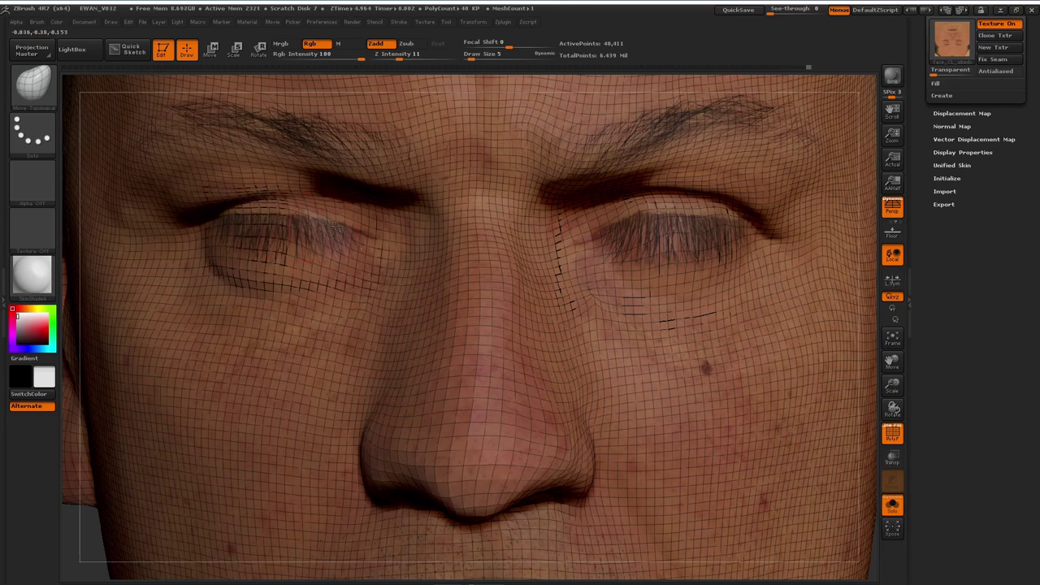
- Show the scan together with the head mesh and pull the lower eyelids into line with the scan surface
left_click_drag(341, 222, 298, 213)
left_click(893, 504)
mouse_move(73, 325)
left_mouse_down()
mouse_move(87, 258)
mouse_move(88, 270)
left_mouse_up()
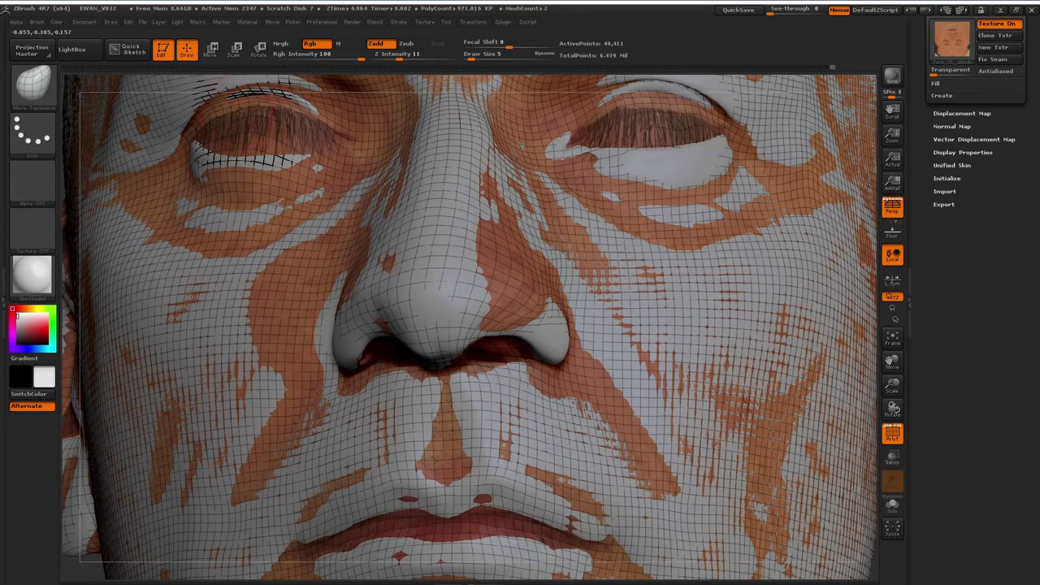
left_click_drag(244, 112, 234, 104)
mouse_move(73, 293)
left_mouse_down()
mouse_move(304, 427)
mouse_move(170, 252)
left_mouse_up()
mouse_move(563, 176)
left_mouse_down()
mouse_move(532, 168)
mouse_move(596, 166)
left_mouse_up()
left_click_drag(512, 175, 520, 171)
left_click_drag(107, 236, 140, 318)
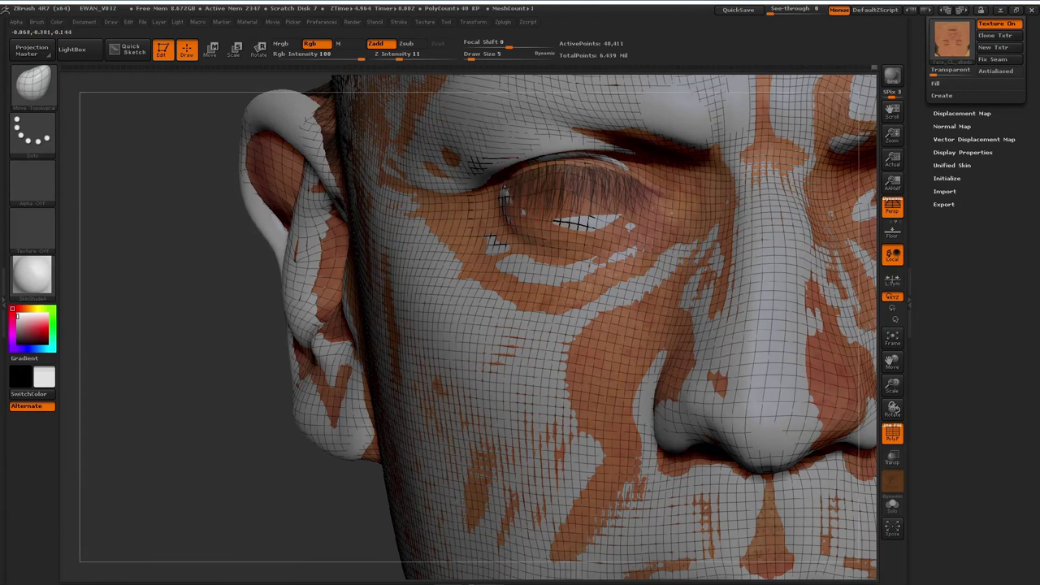
- Reshape the right lower eyelid, the under-eye area and the outer eye corner to follow the scan
mouse_move(573, 224)
left_mouse_down()
mouse_move(590, 220)
mouse_move(508, 231)
left_mouse_up()
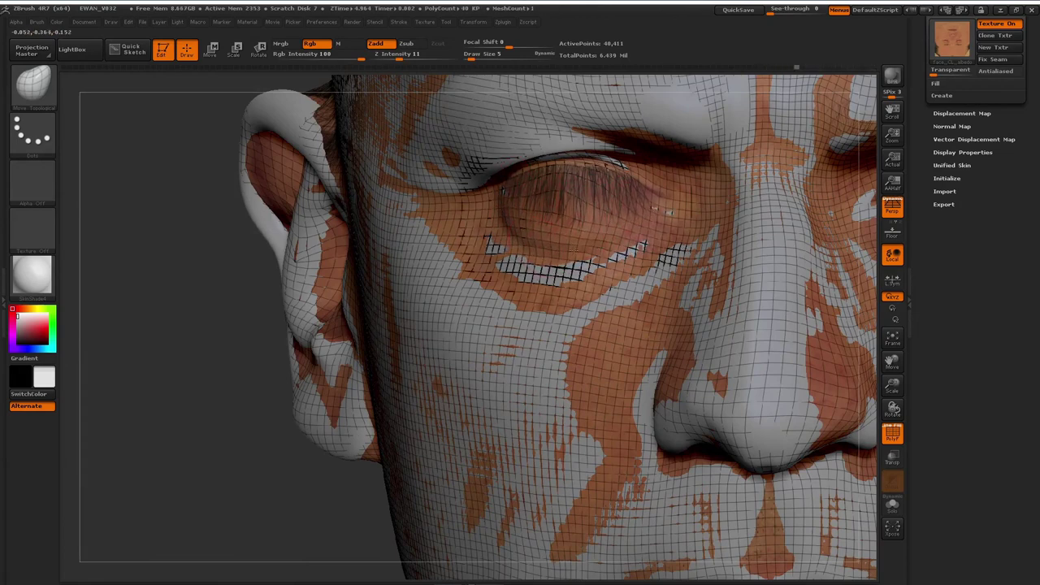
left_click_drag(573, 249, 642, 241)
mouse_move(191, 280)
left_mouse_down()
mouse_move(236, 259)
mouse_move(272, 195)
left_mouse_up()
left_click_drag(462, 174, 487, 140)
- Adjust the left eyelids and inner eye corner against the scan with Move Topological
left_click_drag(871, 294, 460, 278, "alt")
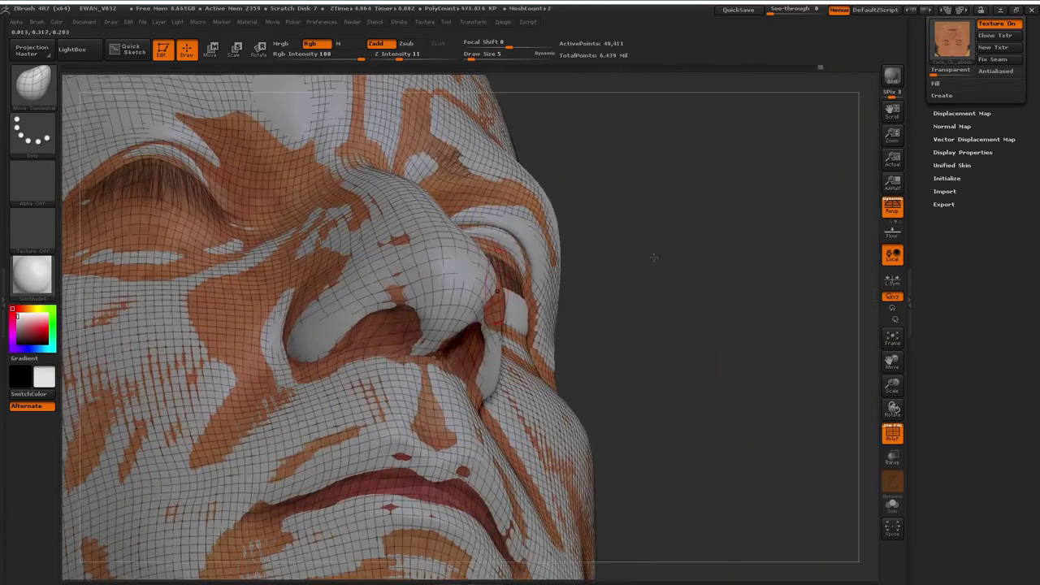
left_click_drag(655, 256, 561, 258)
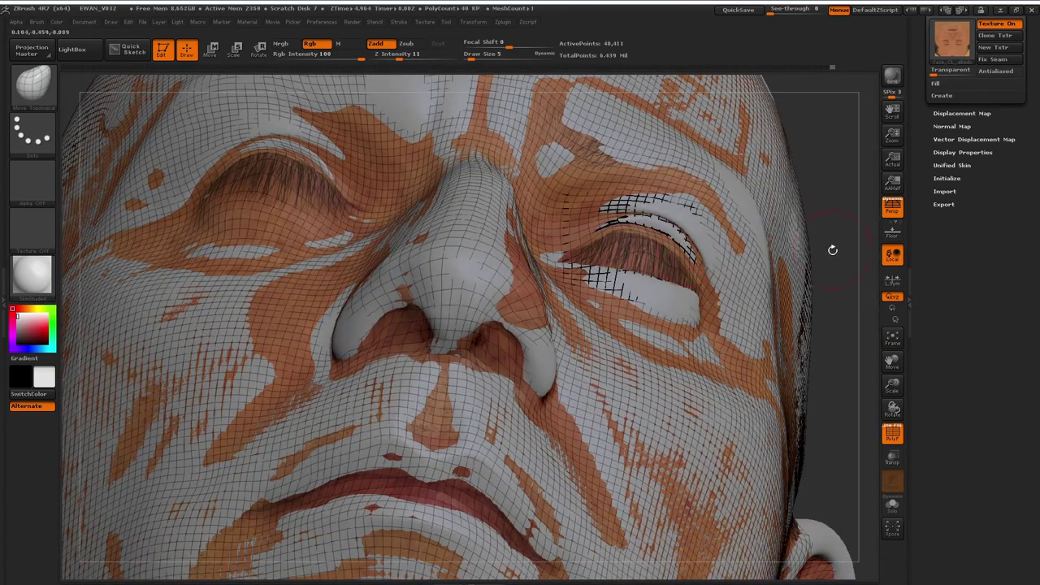
left_click_drag(833, 249, 590, 236)
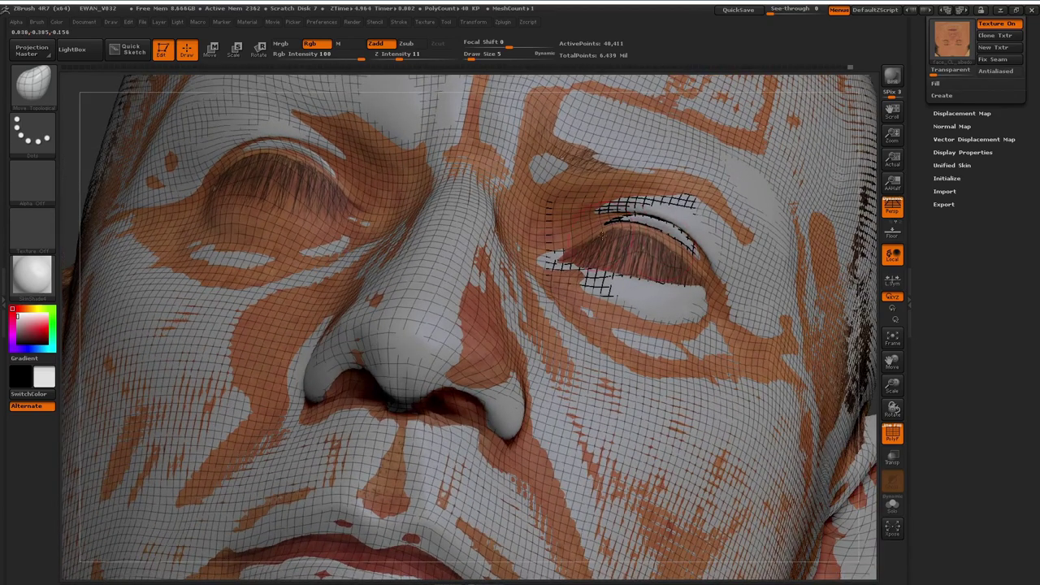
left_click_drag(866, 312, 685, 171)
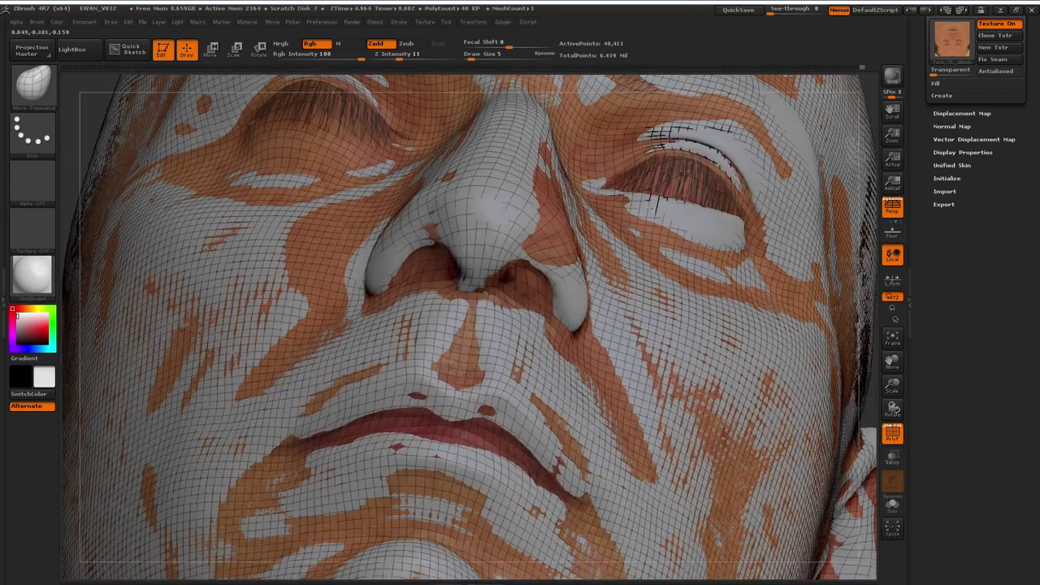
- Isolate the textured head mesh, then smooth the left upper eyelid and adjust the inner eye corner
left_click(895, 507)
mouse_move(867, 342)
left_mouse_down()
mouse_move(840, 288)
mouse_move(476, 159)
mouse_move(492, 161)
left_mouse_up()
mouse_move(195, 122)
left_mouse_down()
mouse_move(504, 166)
mouse_move(449, 155)
left_mouse_up()
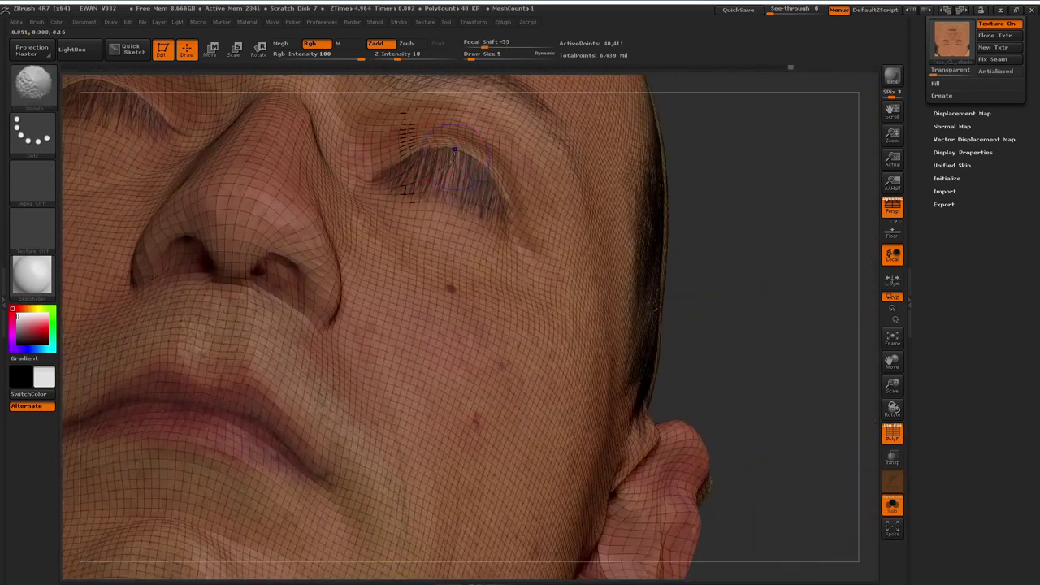
mouse_move(772, 181)
left_mouse_down()
mouse_move(756, 234)
mouse_move(453, 159)
mouse_move(547, 242)
left_mouse_up()
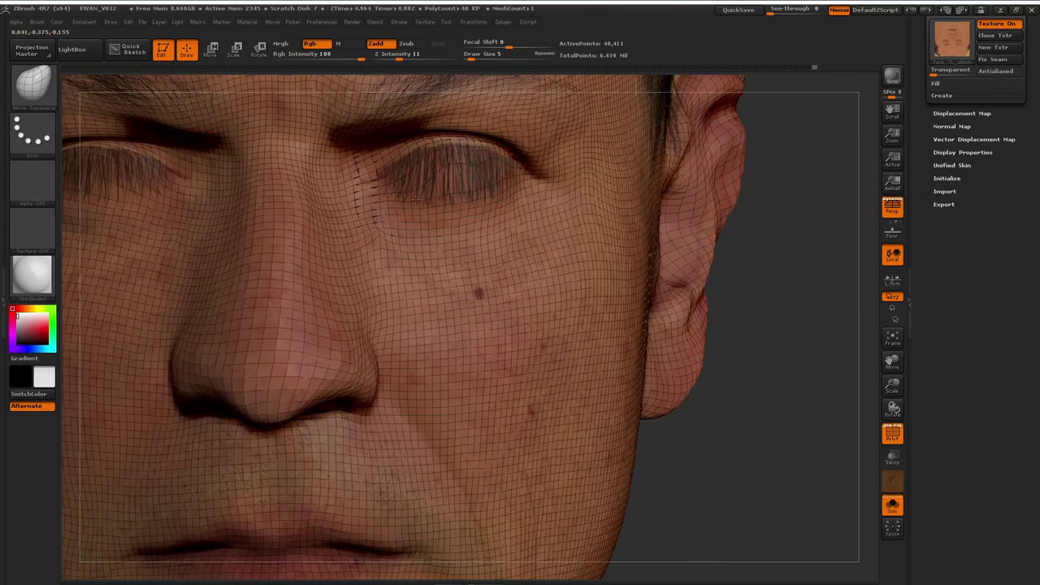
left_click_drag(729, 417, 759, 415)
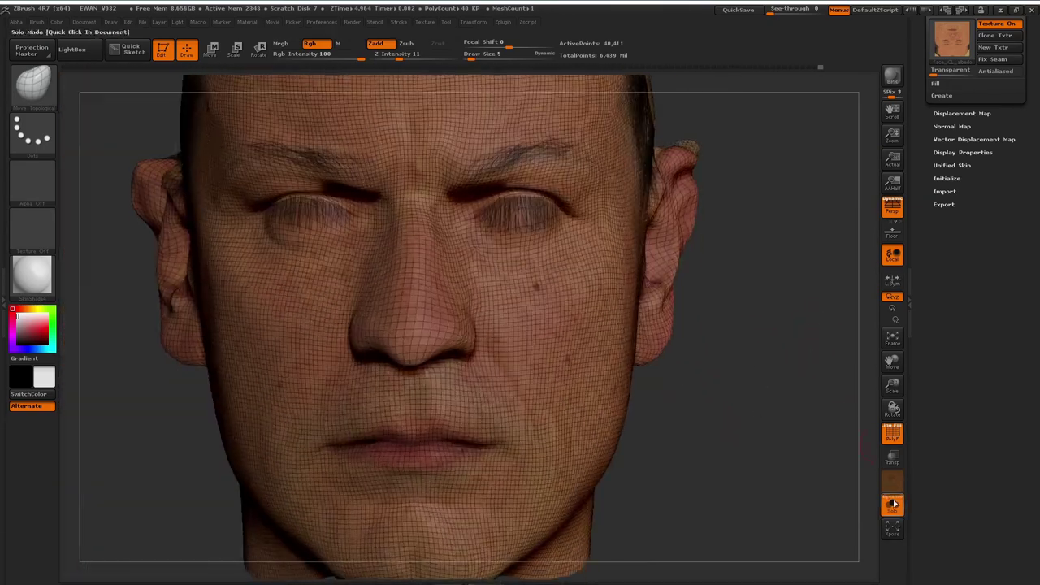
- Bring back the scan and move the left lower eyelid topology onto its surface
left_click(894, 503)
left_click_drag(769, 376, 719, 419, "alt")
right_click_drag(488, 237, 523, 231)
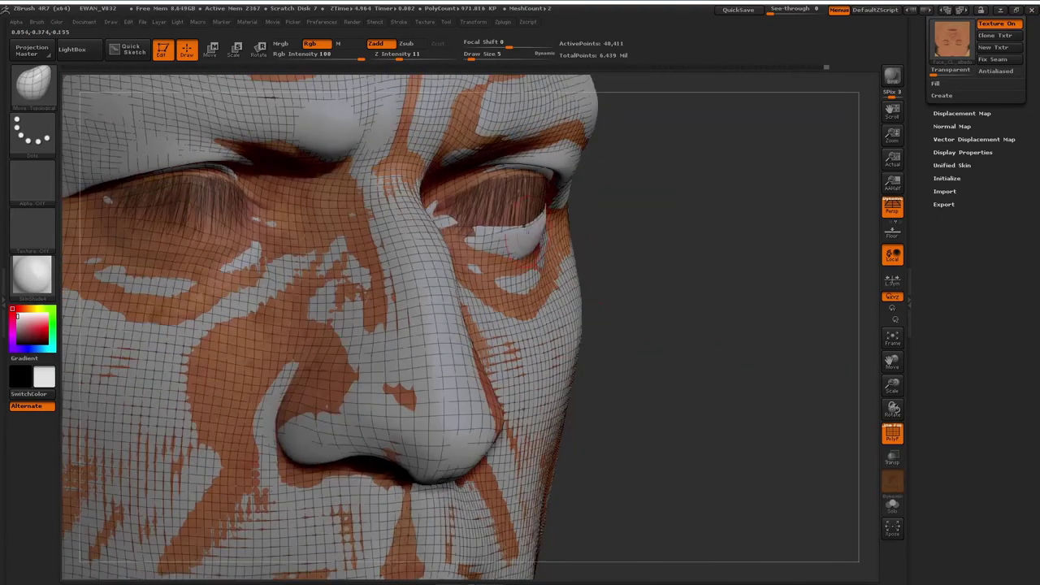
left_click_drag(725, 230, 562, 274)
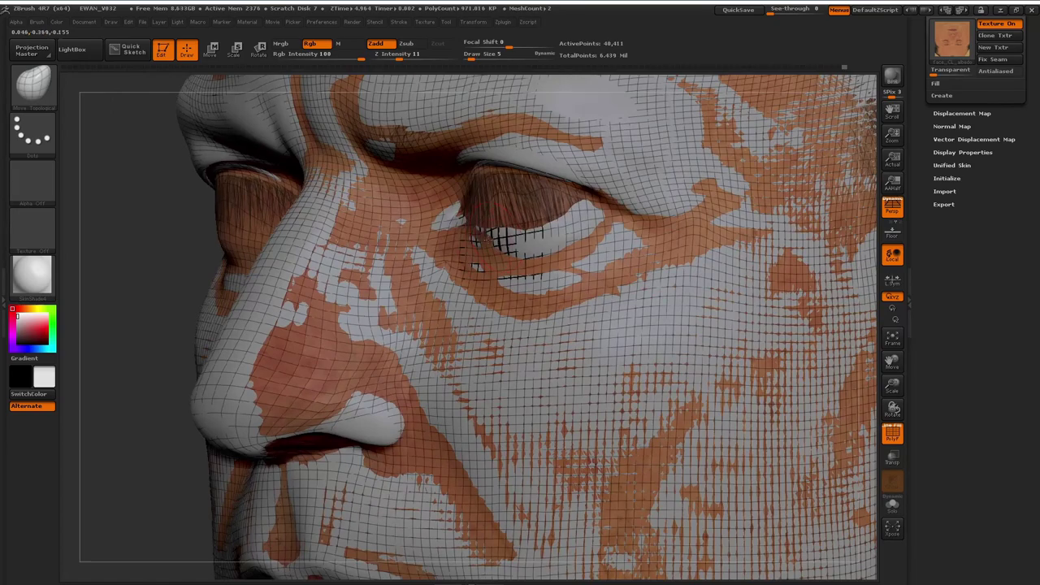
left_click_drag(161, 366, 310, 350)
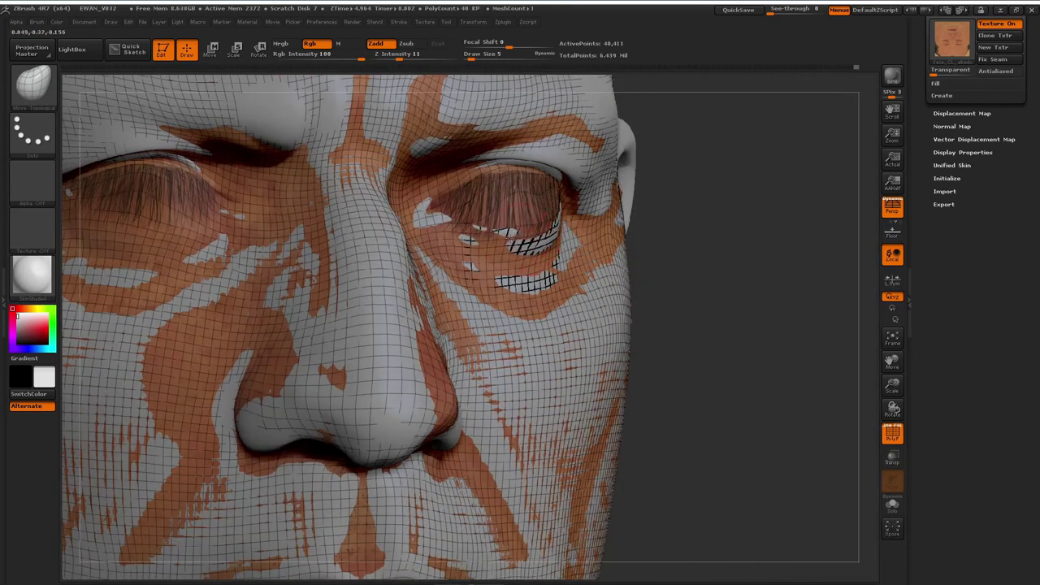
left_click_drag(723, 254, 646, 252)
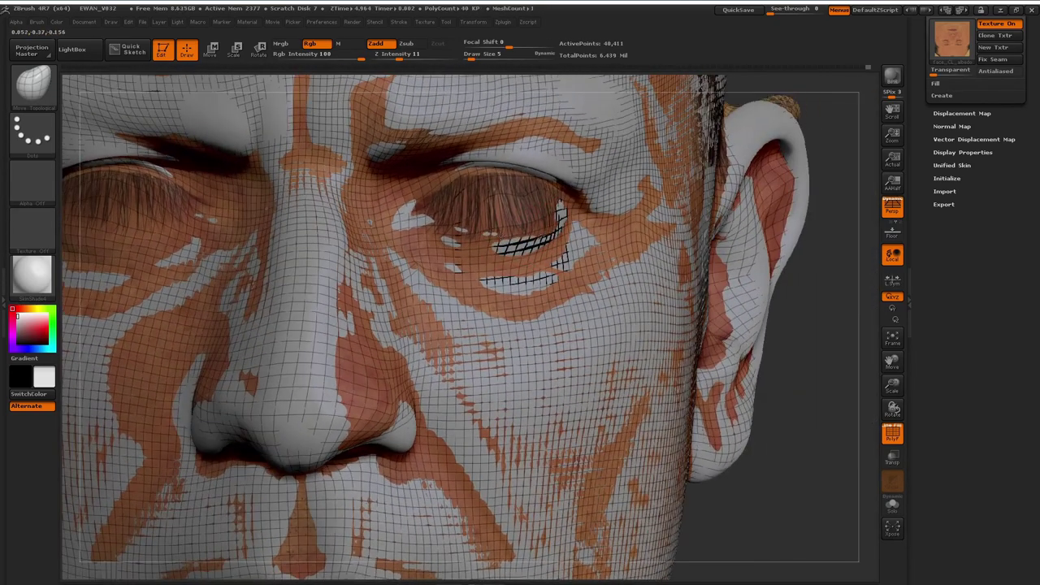
- Refine and smooth the under-eye areas beneath both lower eyelids
mouse_move(521, 248)
right_mouse_down()
mouse_move(536, 237)
mouse_move(513, 258)
right_mouse_up()
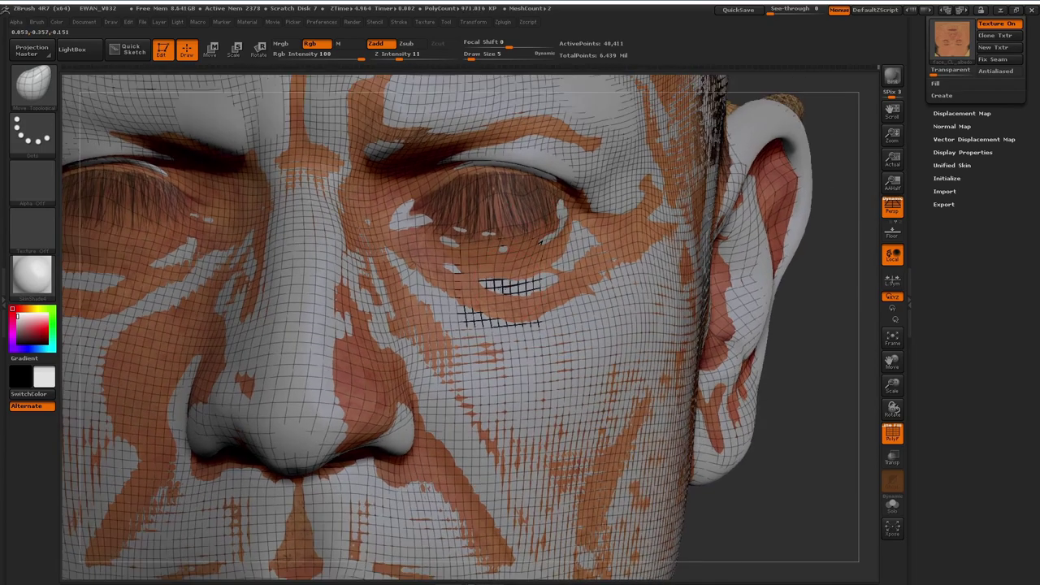
left_click_drag(513, 273, 524, 252, "shift")
mouse_move(185, 284)
left_mouse_down("shift")
mouse_move(232, 251)
mouse_move(182, 255)
left_mouse_up("shift")
mouse_move(781, 509)
left_mouse_down("alt")
mouse_move(743, 487)
mouse_move(746, 496)
left_mouse_up("alt")
left_click_drag(278, 222, 276, 242)
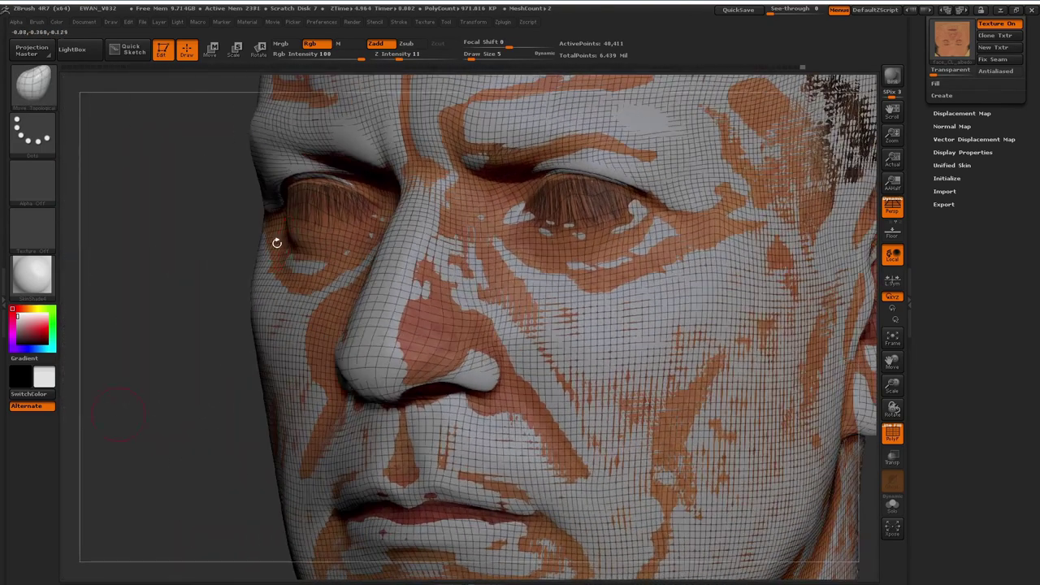
- Isolate the textured head mesh and smooth the topology around the left ear's tragus
left_click_drag(134, 430, 166, 423)
left_click_drag(845, 304, 624, 343, "alt")
left_click_drag(764, 305, 561, 345, "alt")
left_click(893, 435)
left_click(892, 435)
left_click(892, 506)
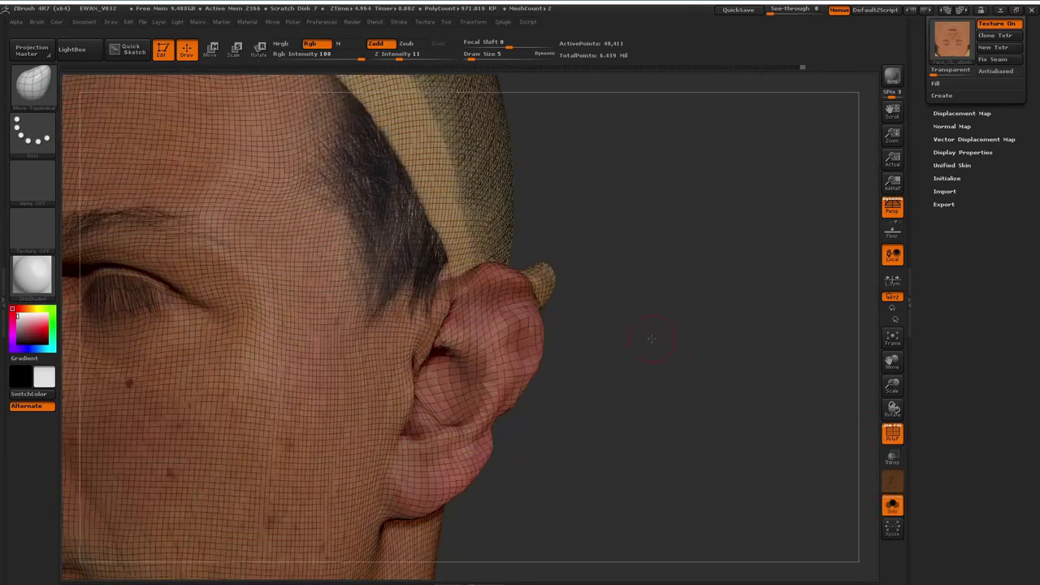
left_click_drag(650, 339, 759, 343)
mouse_move(762, 216)
left_mouse_down()
mouse_move(690, 243)
mouse_move(764, 183)
mouse_move(731, 223)
mouse_move(740, 238)
mouse_move(729, 244)
left_mouse_up()
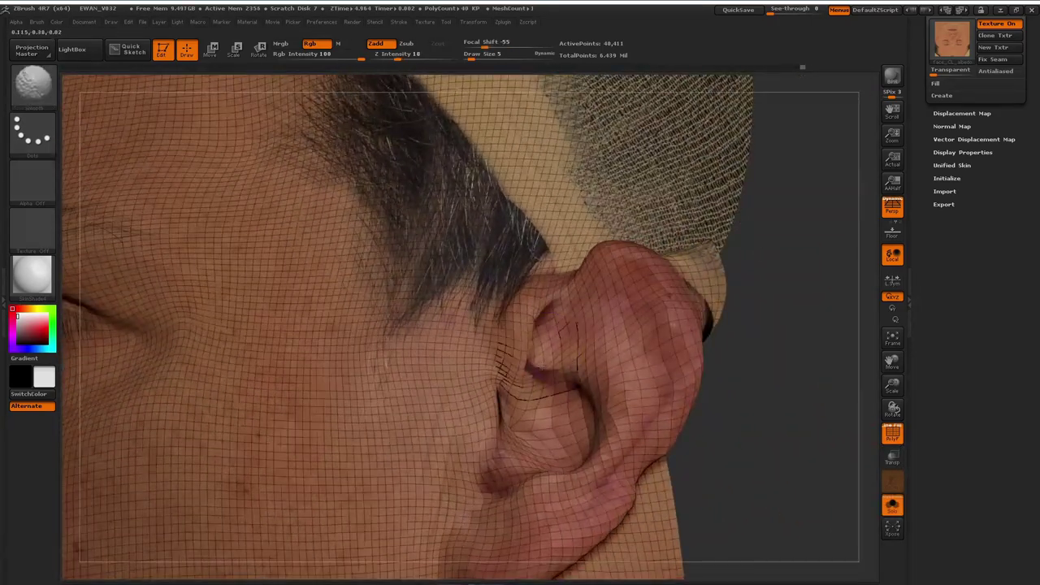
left_click_drag(526, 373, 524, 396, "shift")
- Smooth the upper junction of the left ear with the head and reshape the ear's inner ridge
mouse_move(719, 410)
left_mouse_down()
mouse_move(775, 428)
mouse_move(789, 294)
mouse_move(565, 278)
mouse_move(635, 255)
left_mouse_up()
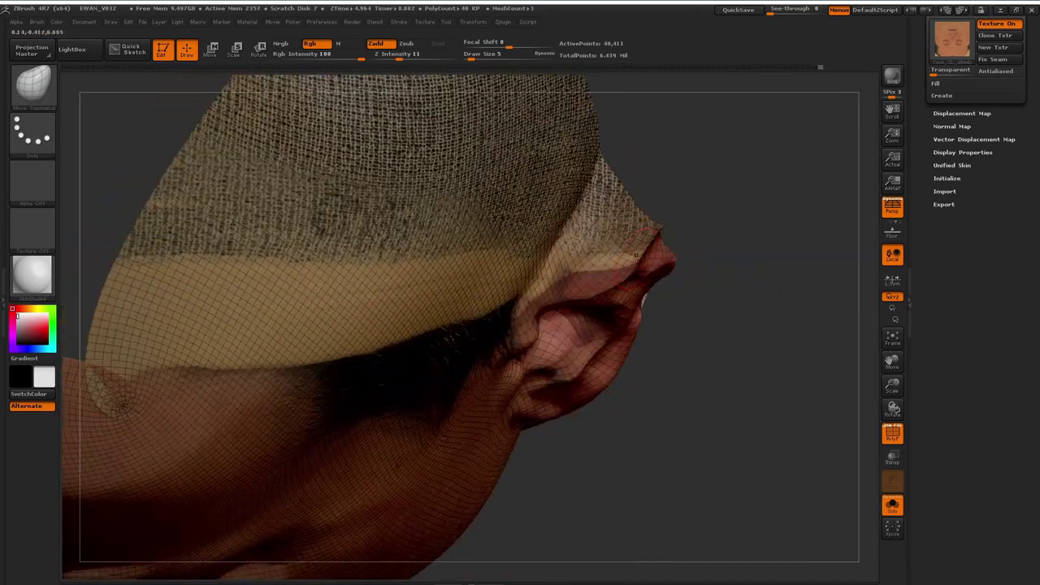
key("shift")
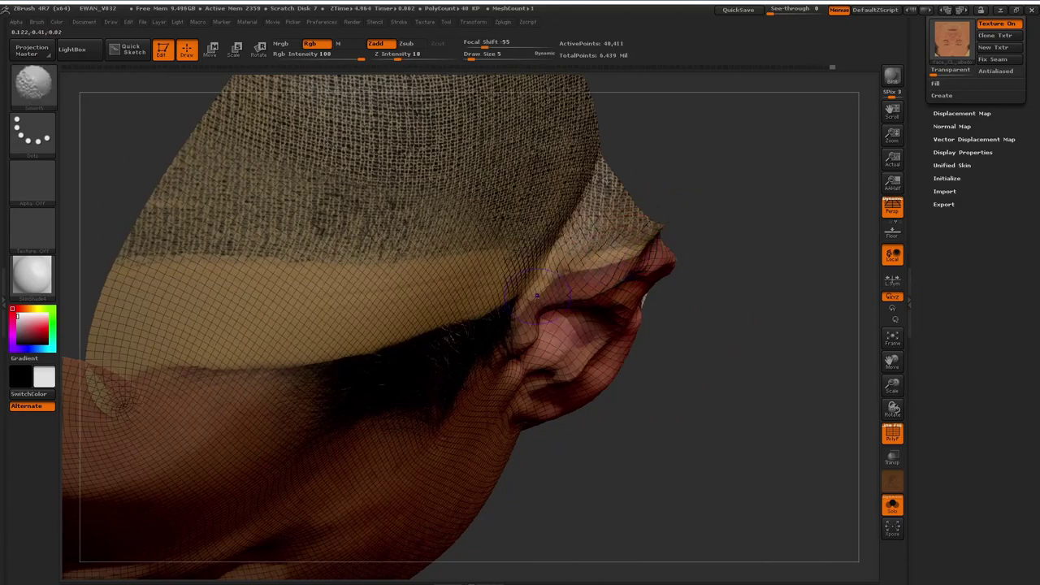
mouse_move(715, 284)
left_mouse_down()
mouse_move(743, 169)
mouse_move(715, 256)
mouse_move(677, 298)
mouse_move(626, 314)
mouse_move(610, 336)
left_mouse_up()
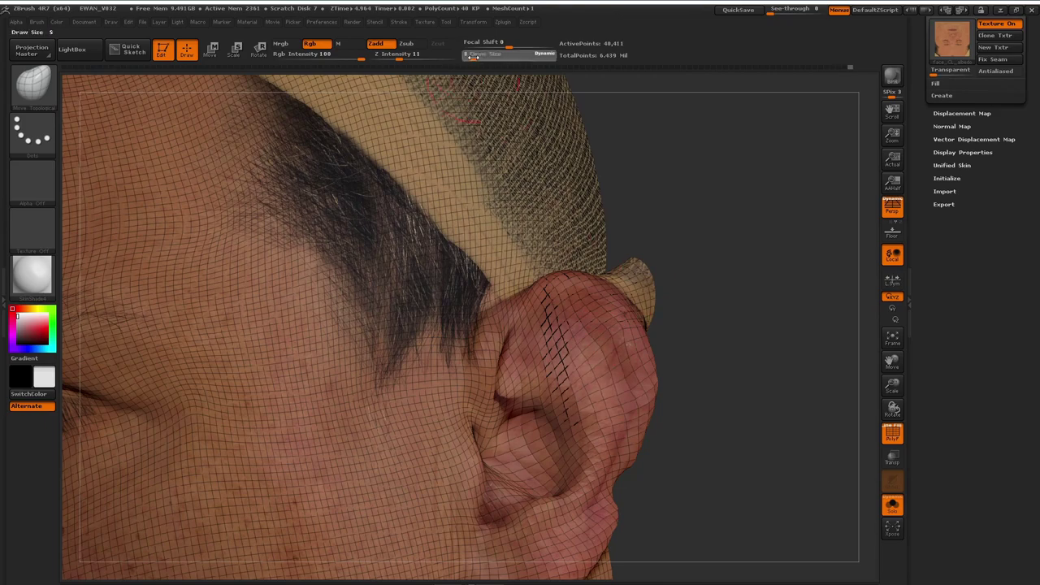
mouse_move(563, 359)
left_mouse_down()
mouse_move(572, 360)
mouse_move(564, 392)
left_mouse_up()
- Move and smooth the outer rim of the left ear, checking its shape from the front and below
left_click_drag(719, 357, 624, 372)
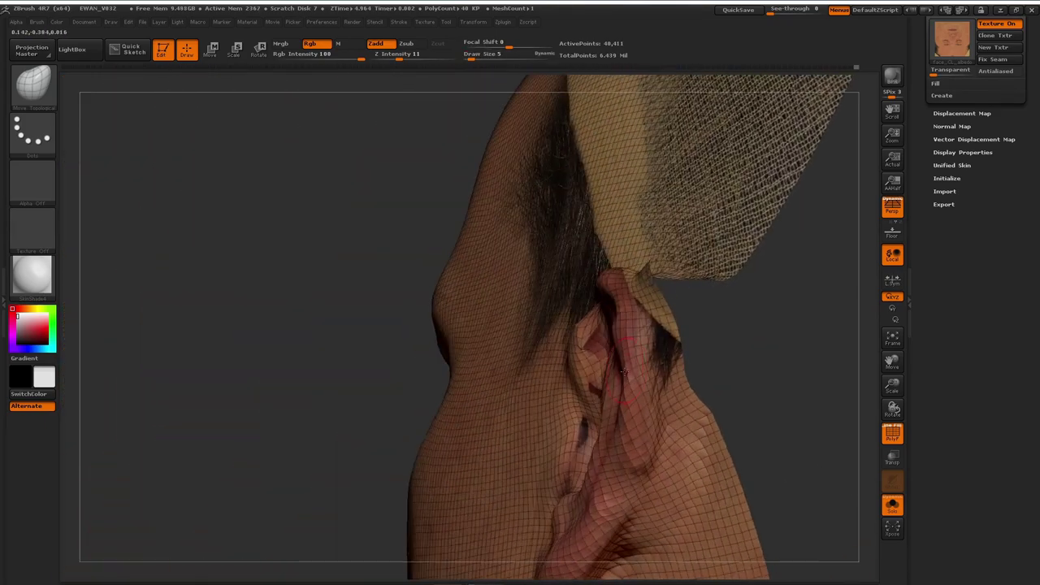
left_click_drag(608, 299, 601, 297)
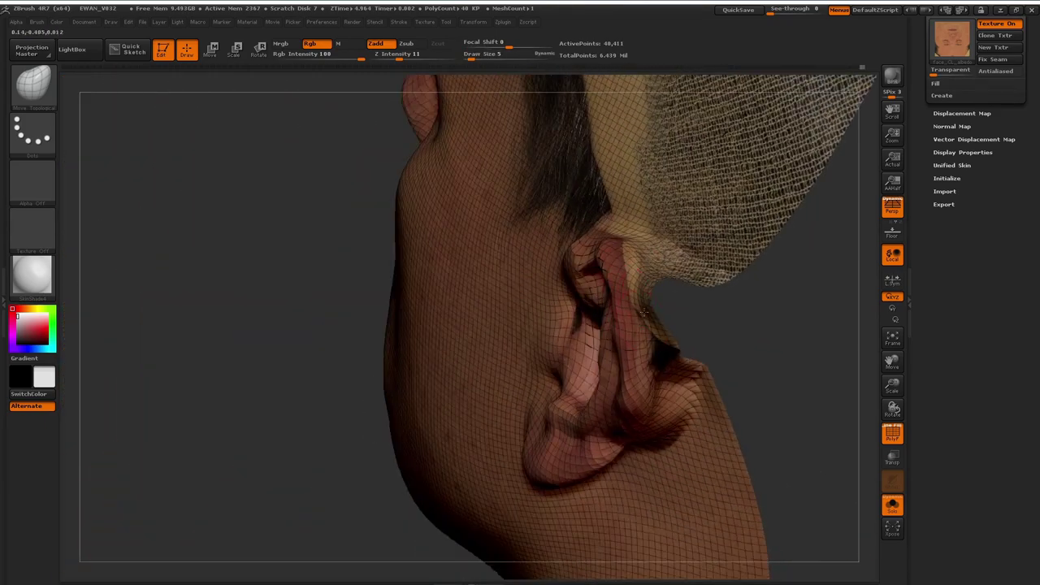
mouse_move(722, 403)
left_mouse_down()
mouse_move(747, 220)
mouse_move(775, 218)
left_mouse_up()
left_click_drag(618, 333, 608, 343, "shift")
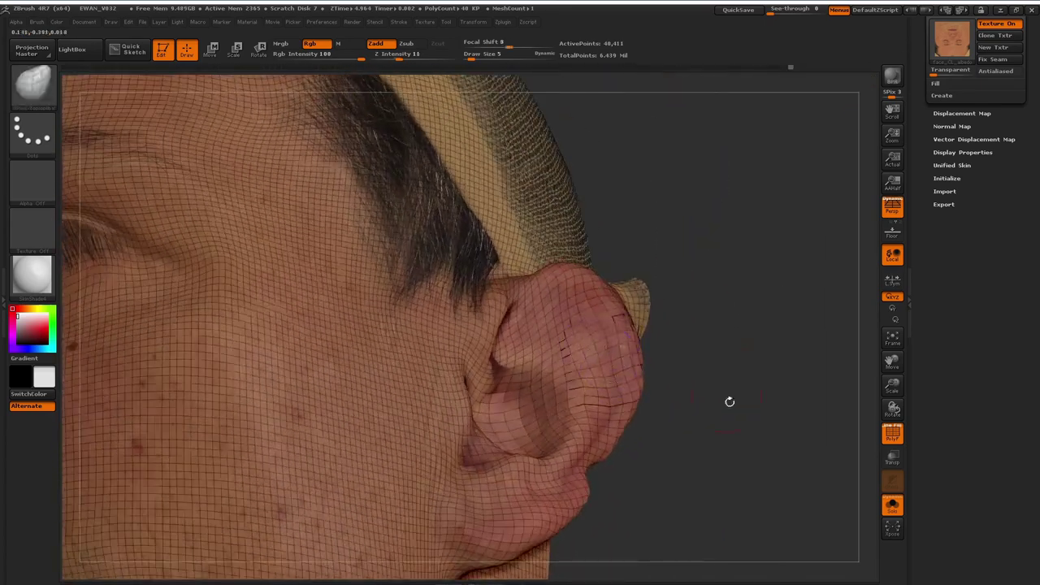
mouse_move(729, 401)
left_mouse_down()
mouse_move(664, 269)
mouse_move(495, 383)
left_mouse_up()
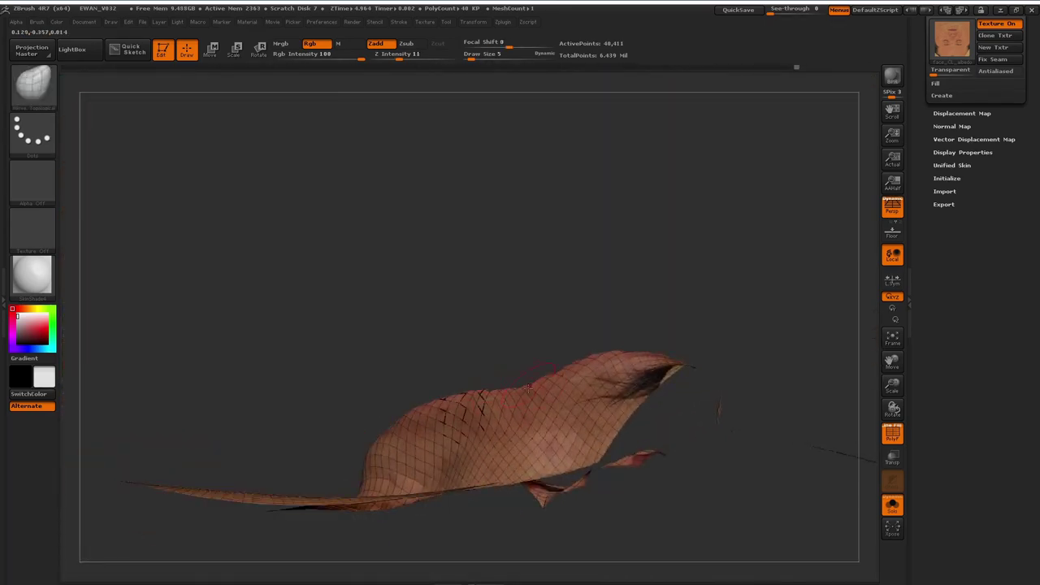
- Reshape the left ear's inner ridge, the hollow and the edge in front of the ear canal
left_click_drag(536, 346, 481, 317)
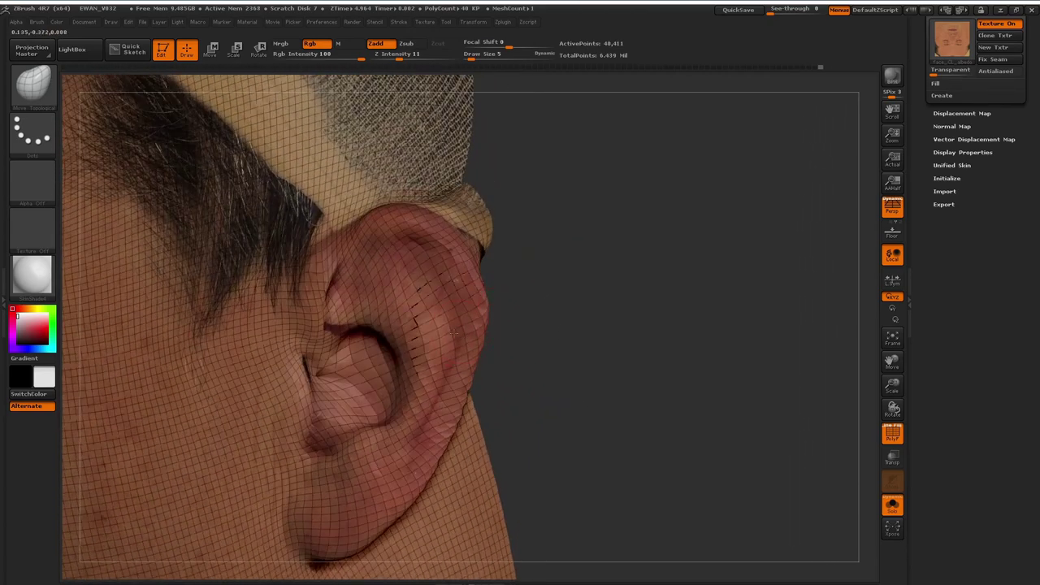
left_click_drag(534, 284, 611, 294)
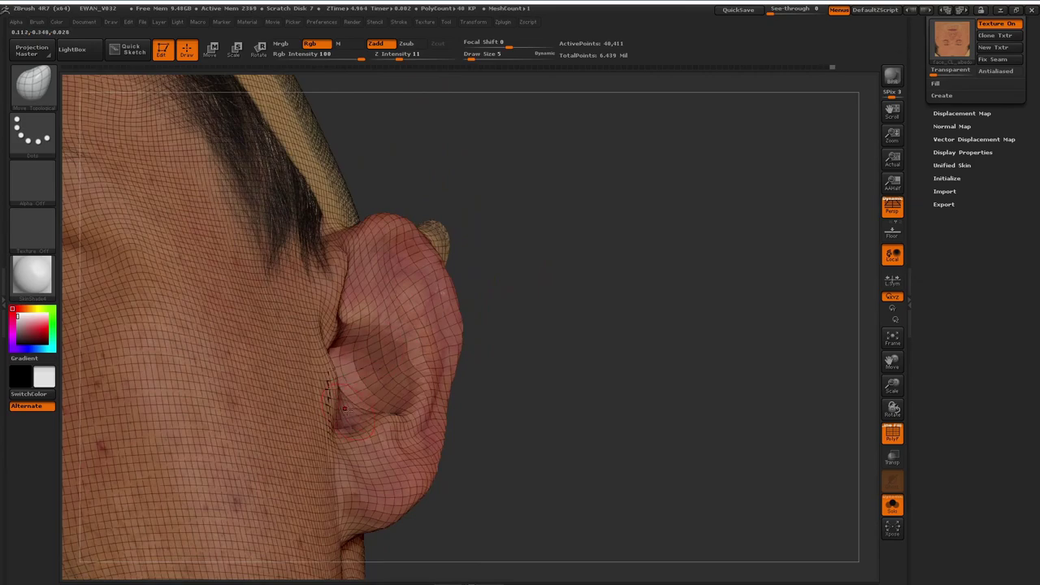
left_click_drag(541, 365, 543, 400)
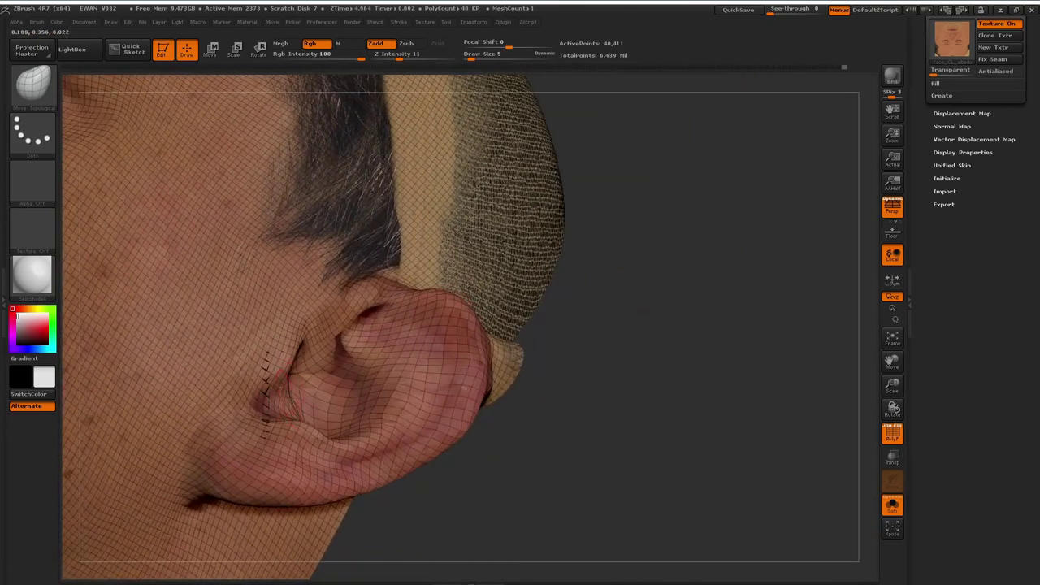
mouse_move(605, 430)
left_mouse_down()
mouse_move(520, 443)
mouse_move(561, 430)
mouse_move(640, 448)
mouse_move(597, 435)
left_mouse_up()
left_click_drag(296, 361, 433, 379)
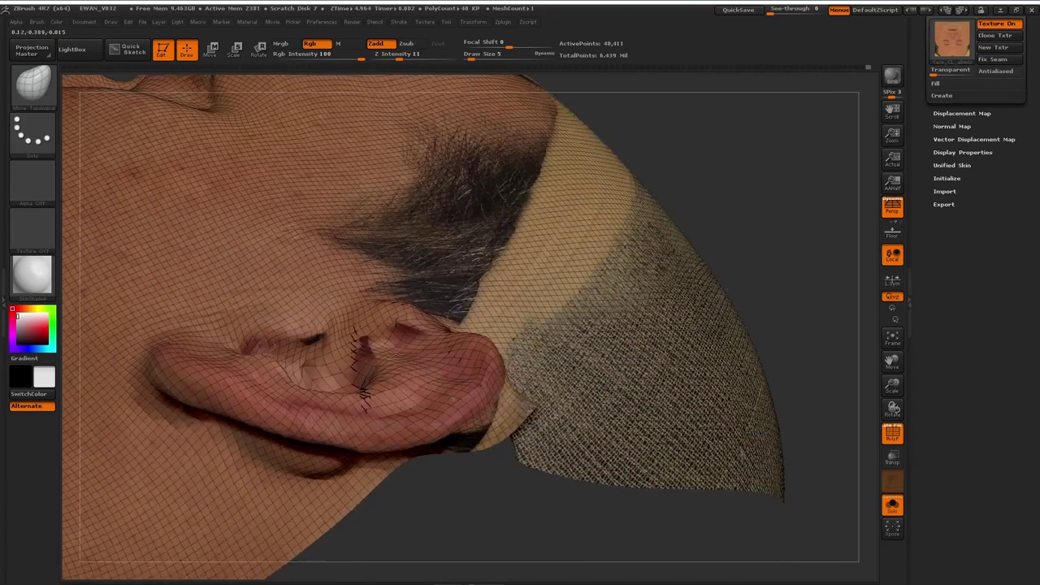
- Adjust the folds inside the upper part of the left ear with Move Topological
left_click_drag(627, 244, 431, 321)
left_click_drag(593, 262, 436, 306)
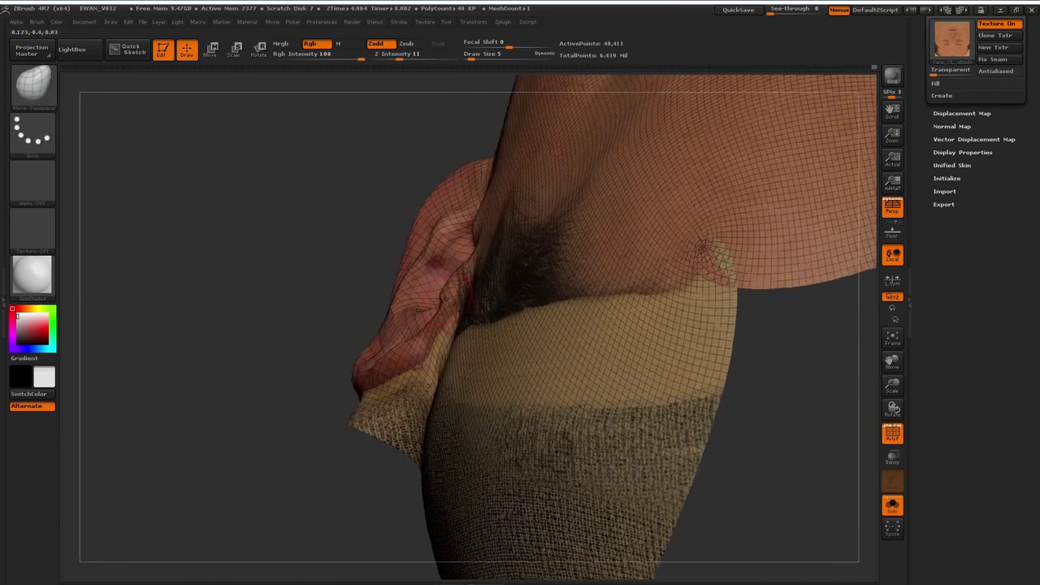
left_click_drag(705, 493, 767, 499)
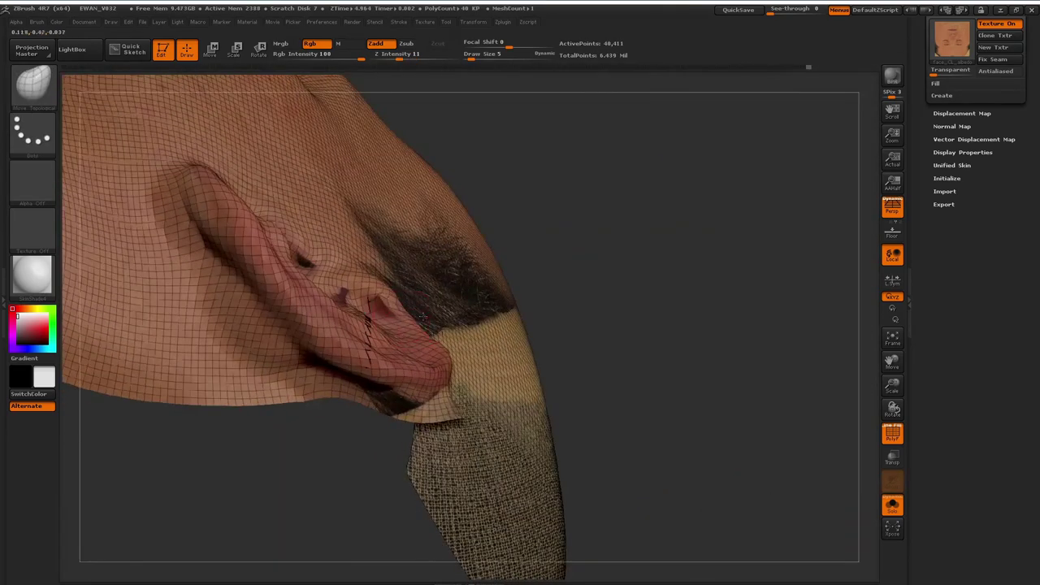
left_click_drag(691, 342, 569, 325)
left_click_drag(232, 469, 425, 303)
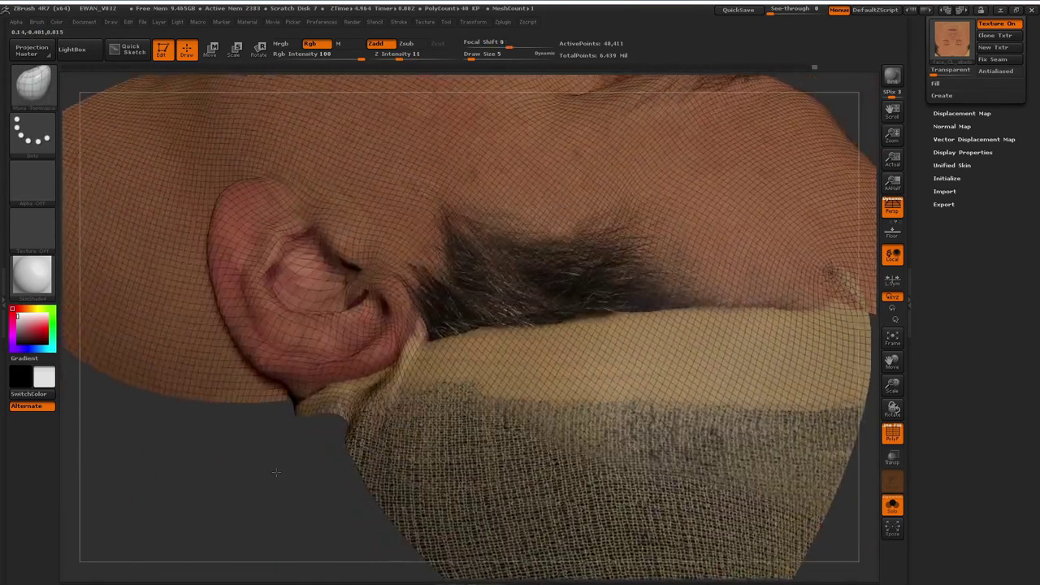
- Show the scan again and fit the left ear and nearby areas using Move Topological at draw size 22
mouse_move(724, 400)
left_mouse_down()
mouse_move(613, 274)
mouse_move(645, 409)
mouse_move(344, 518)
left_mouse_up()
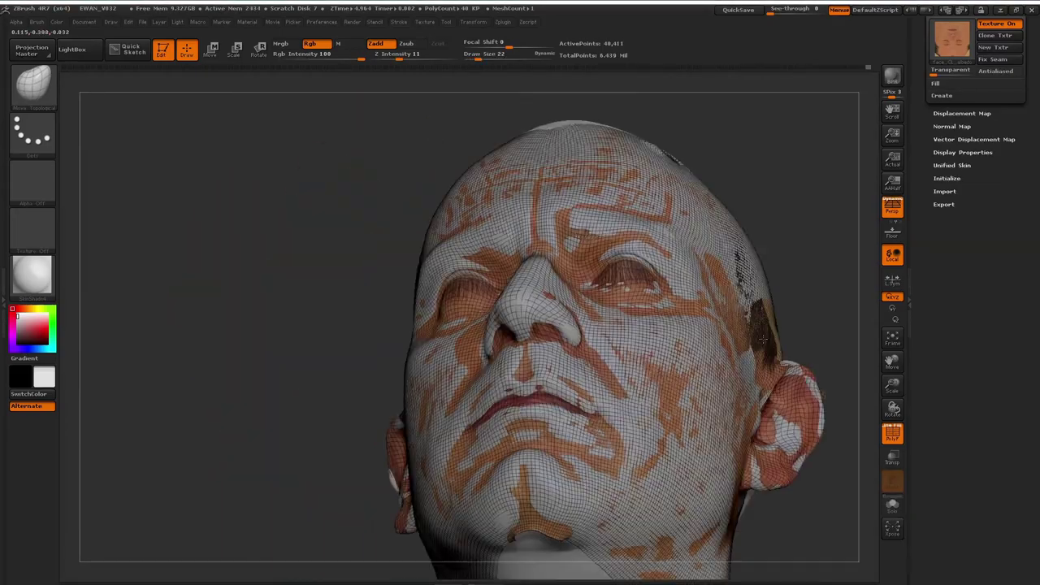
mouse_move(731, 341)
left_mouse_down()
mouse_move(781, 364)
mouse_move(773, 393)
left_mouse_up()
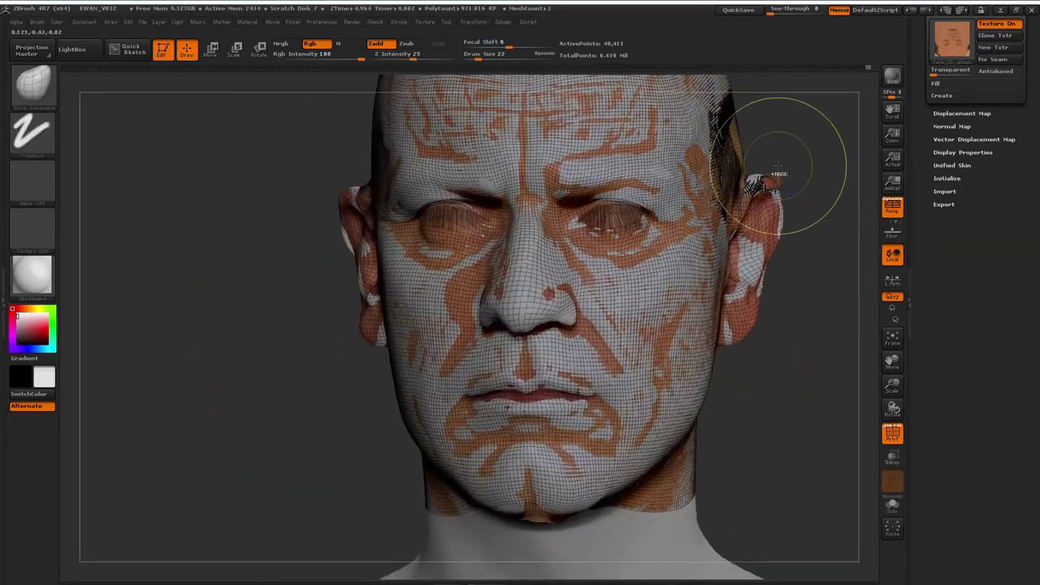
left_click_drag(794, 301, 749, 327, "alt")
left_click_drag(593, 373, 633, 414, "ctrl")
- Subdivide the textured head mesh once with smoothing on
left_click_drag(926, 178, 931, 280)
left_click(948, 238)
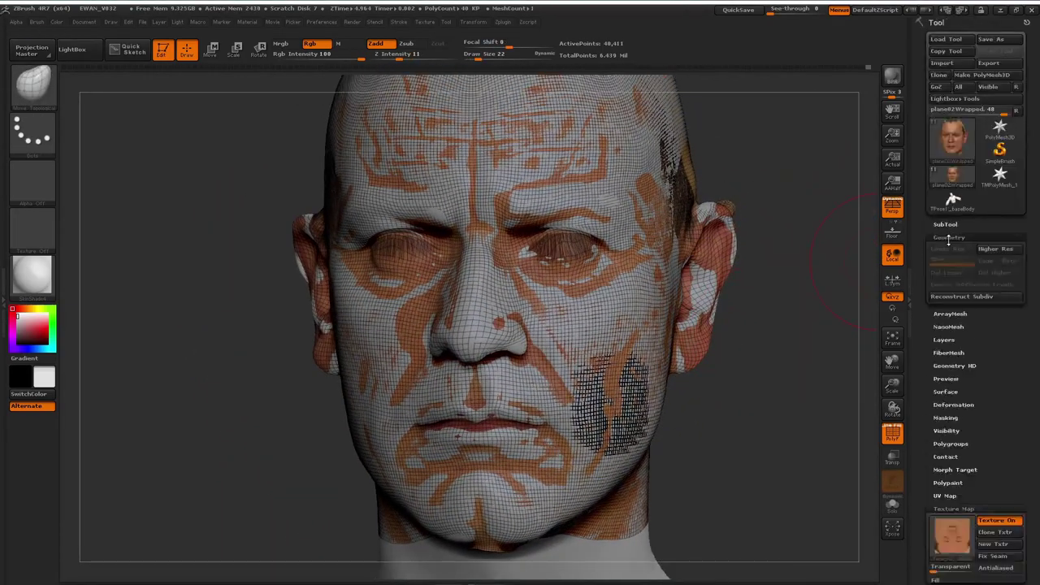
left_click(953, 326)
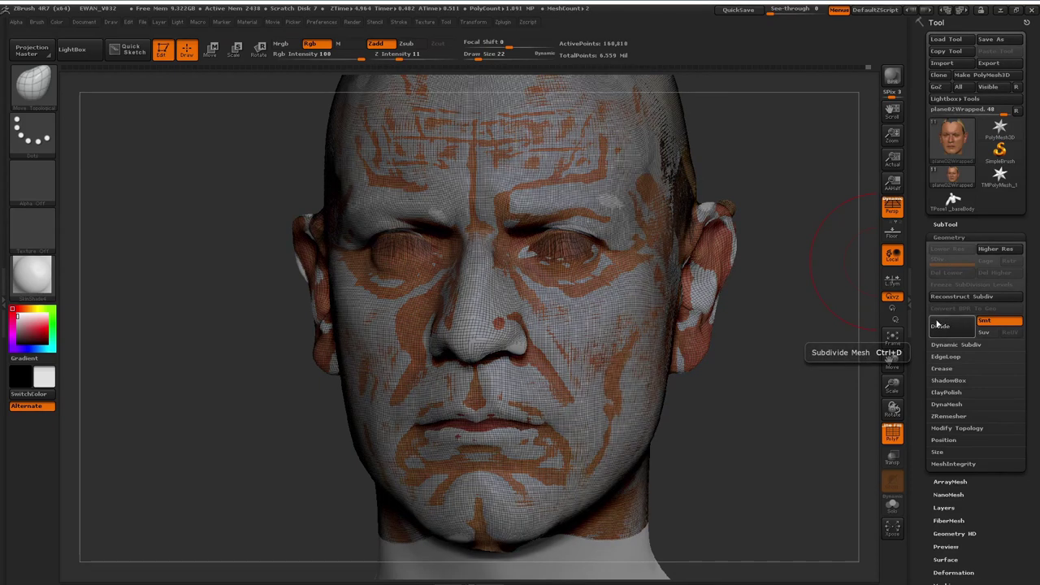
- Project the other visible head's surface onto the subdivided textured head with ProjectAll and isolate the result
left_click_drag(815, 372, 798, 377)
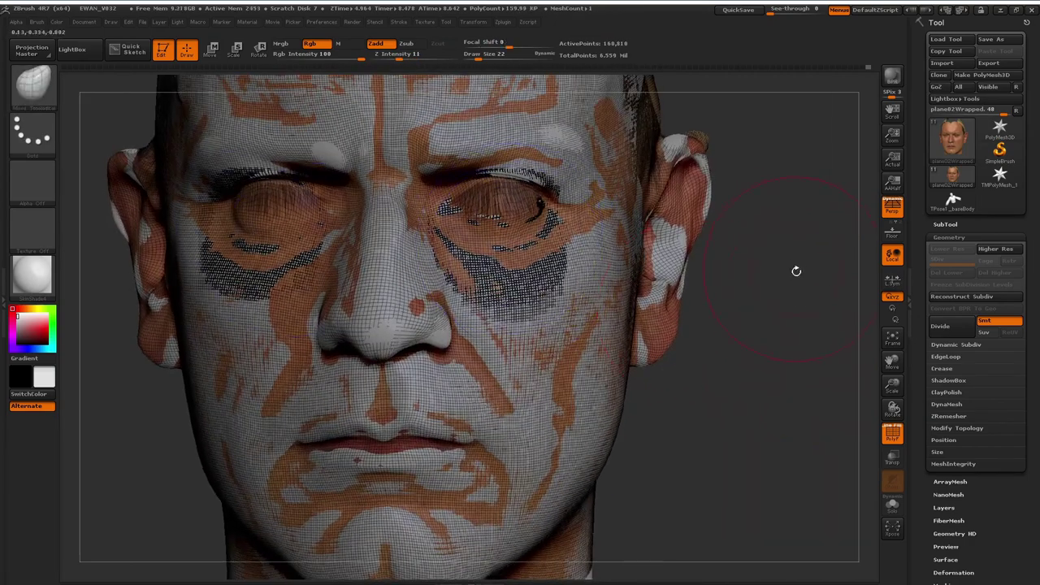
left_click(942, 224)
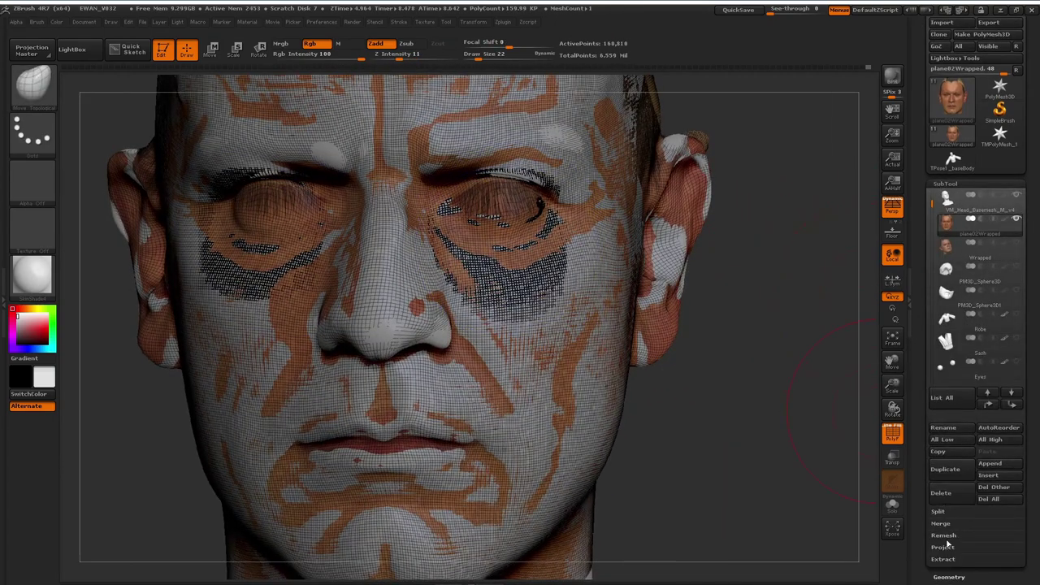
left_click(945, 546)
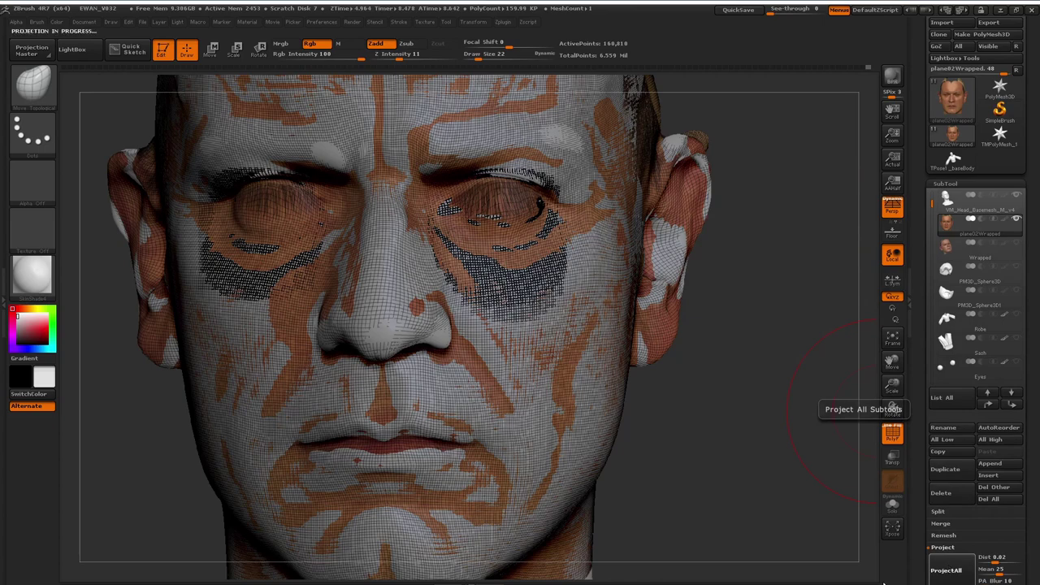
left_click(893, 506)
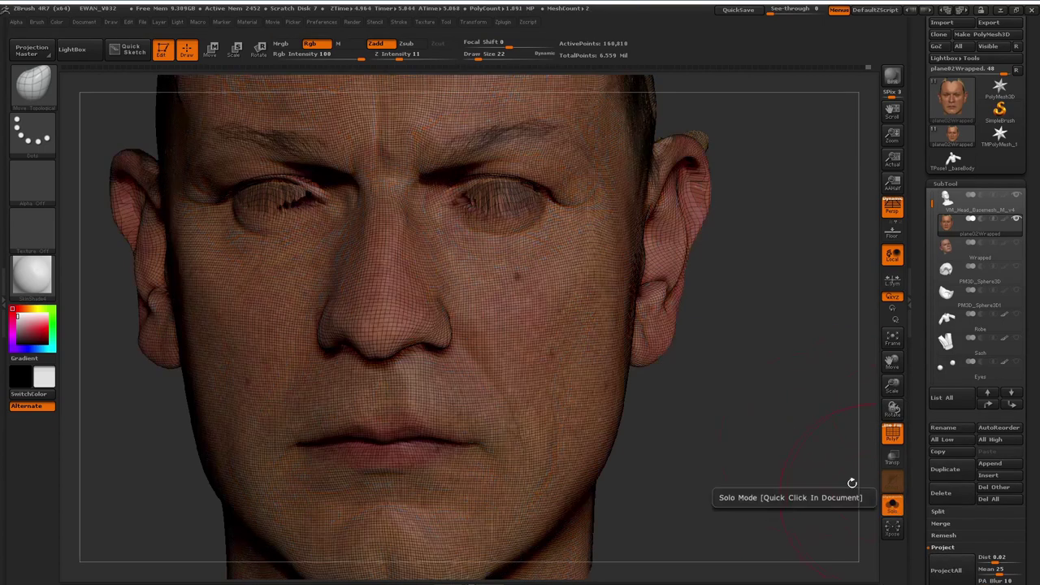
- Try the MatCap Gray material on the isolated head and return to SkinShade4
mouse_move(777, 417)
left_mouse_down()
mouse_move(666, 415)
mouse_move(778, 411)
mouse_move(762, 412)
left_mouse_up()
left_click(33, 275)
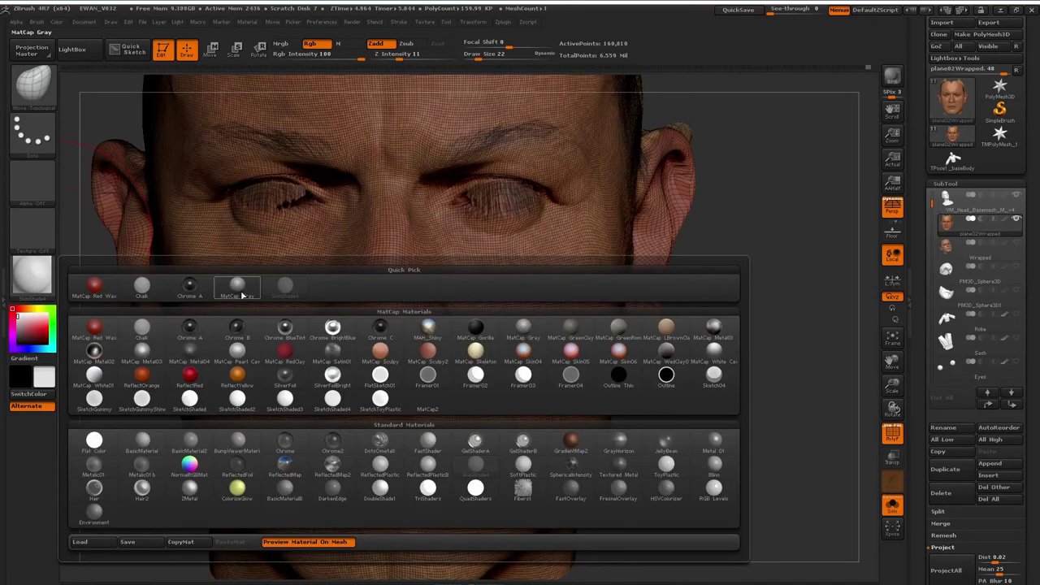
left_click(241, 294)
left_click_drag(708, 367, 731, 325, "alt")
left_click_drag(731, 365, 650, 365)
left_click(39, 280)
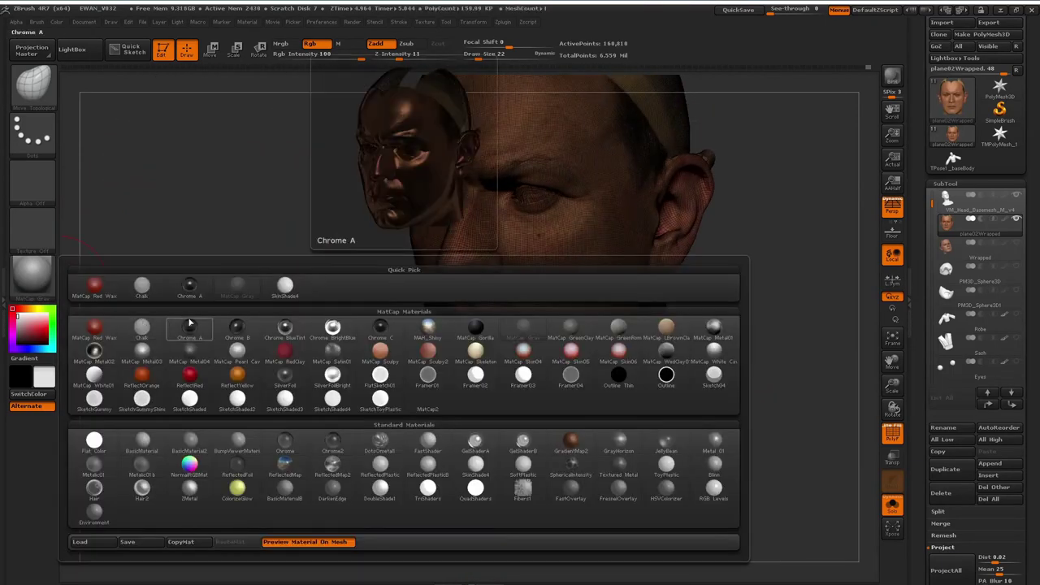
left_click(286, 290)
- Hide the wireframe and refine the nostrils with Move Topological and Smooth at draw size 6
left_click(892, 434)
left_click_drag(761, 320, 667, 380, "alt")
mouse_move(667, 381)
left_mouse_down()
mouse_move(697, 321)
mouse_move(661, 304)
mouse_move(728, 316)
mouse_move(801, 274)
mouse_move(814, 277)
left_mouse_up()
left_click(475, 55)
key("shift")
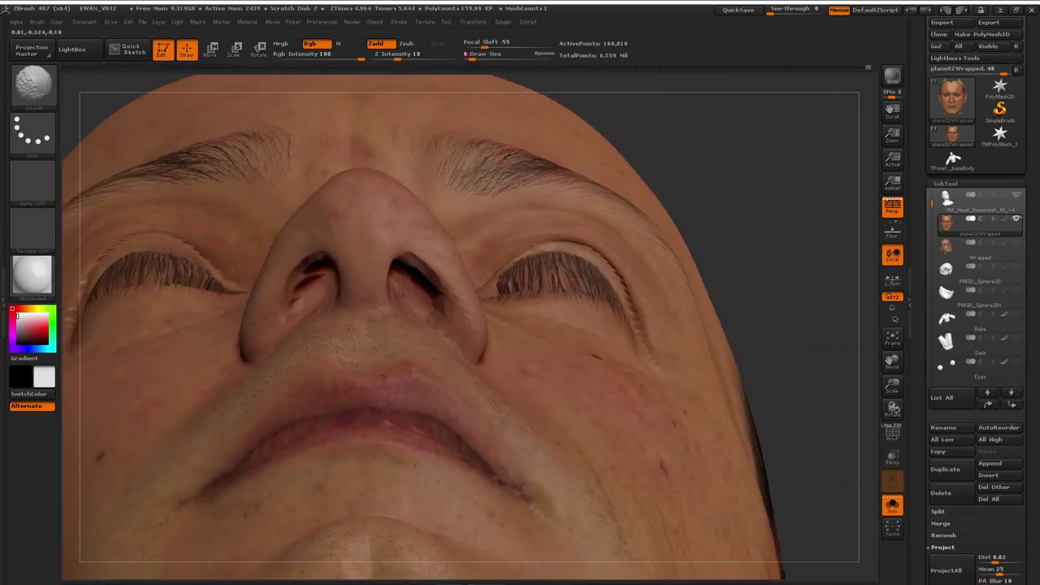
left_click_drag(646, 128, 740, 109)
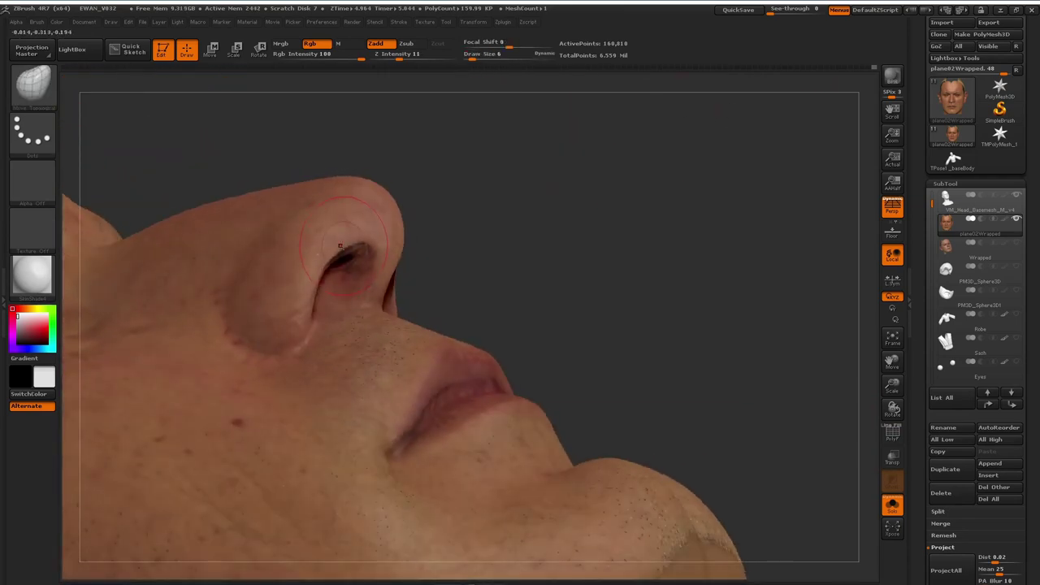
left_click_drag(448, 232, 459, 272)
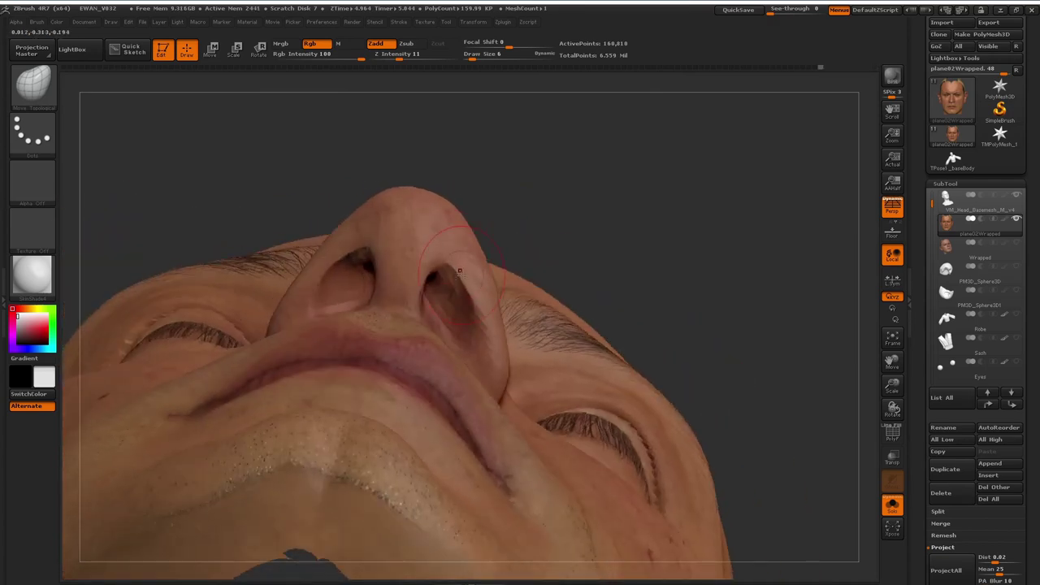
left_click_drag(534, 235, 520, 277)
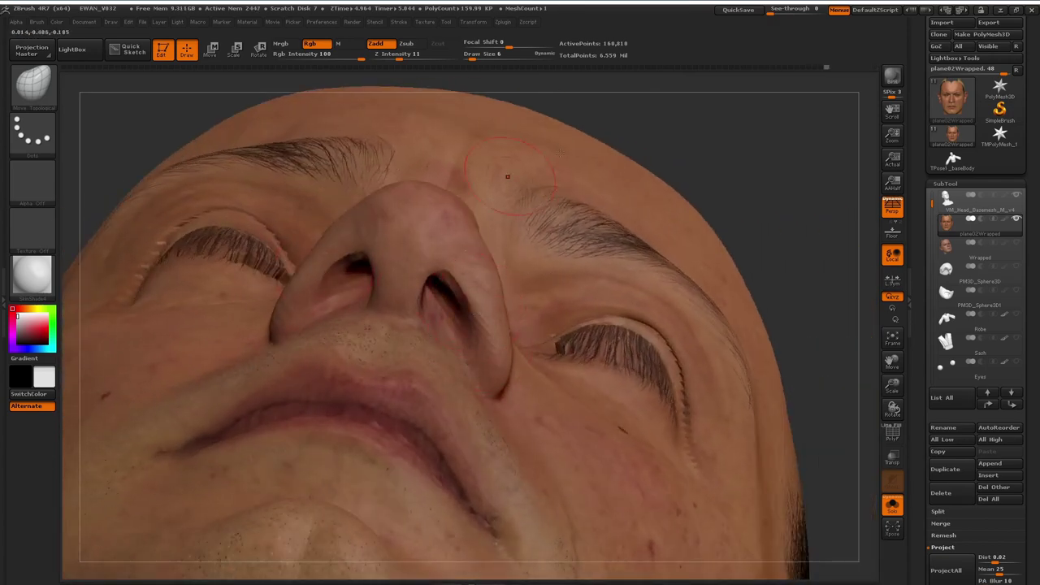
left_click_drag(507, 176, 330, 260)
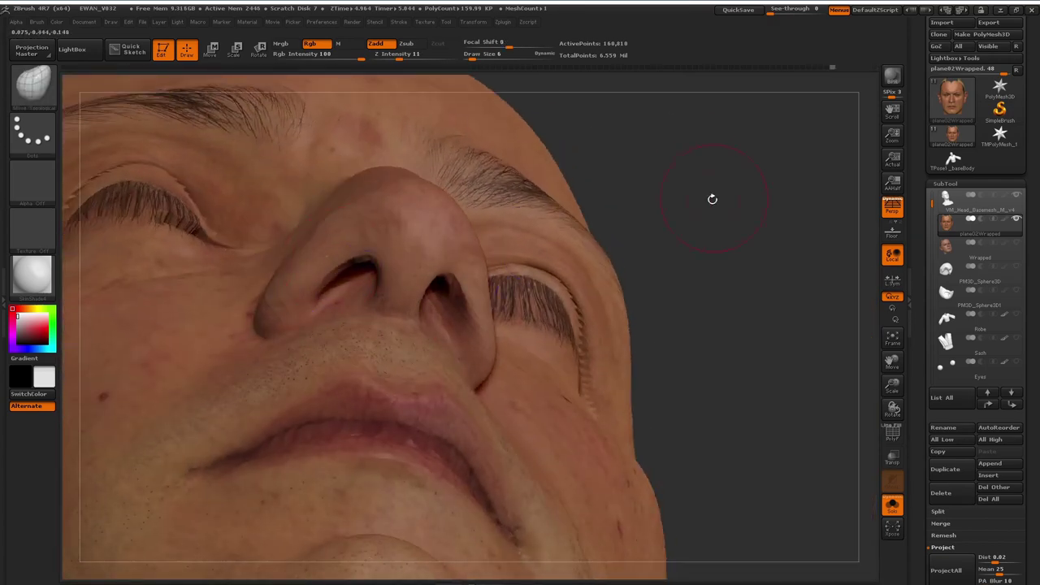
- Switch to ClayBuildup at draw size 3 and smooth the creases and lid edges around the right eye
mouse_move(713, 197)
left_mouse_down()
mouse_move(697, 323)
mouse_move(371, 394)
mouse_move(609, 179)
mouse_move(710, 227)
mouse_move(680, 213)
mouse_move(561, 213)
mouse_move(685, 239)
mouse_move(537, 252)
mouse_move(569, 236)
left_mouse_up()
key("b")
key("c")
key("b")
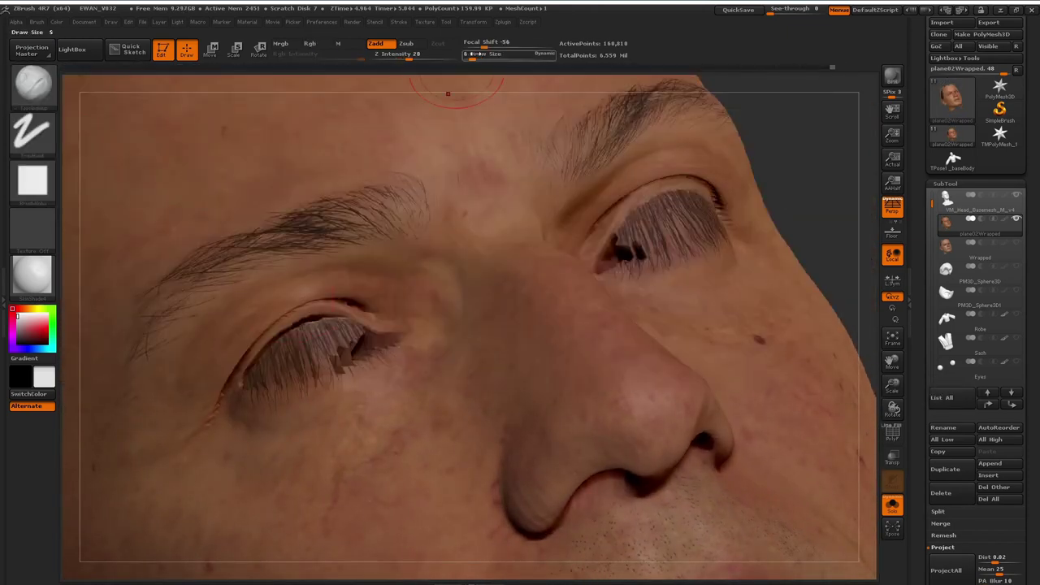
left_click_drag(474, 54, 469, 53)
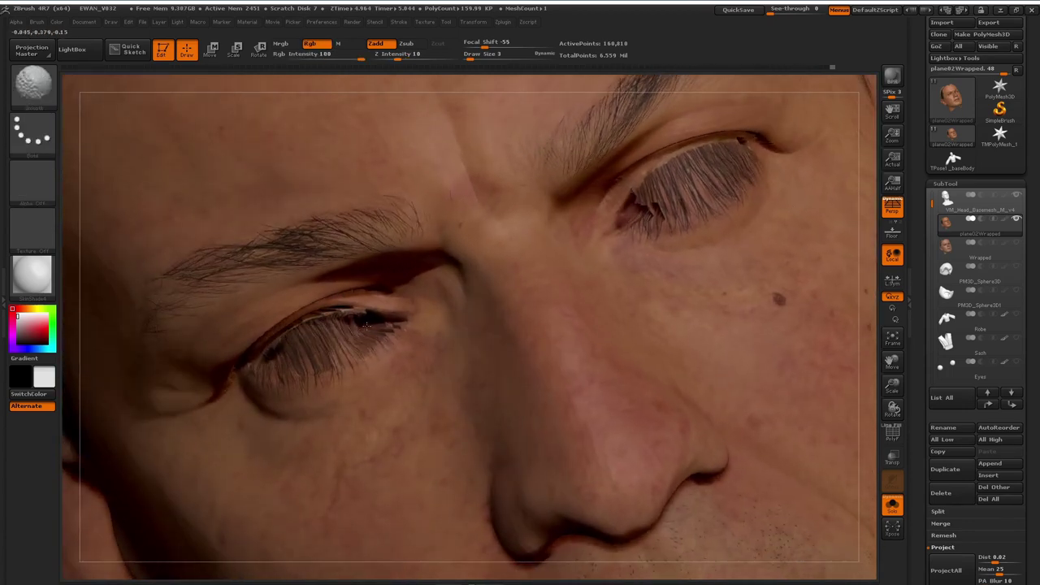
mouse_move(348, 330)
left_mouse_down()
mouse_move(325, 341)
mouse_move(341, 334)
left_mouse_up()
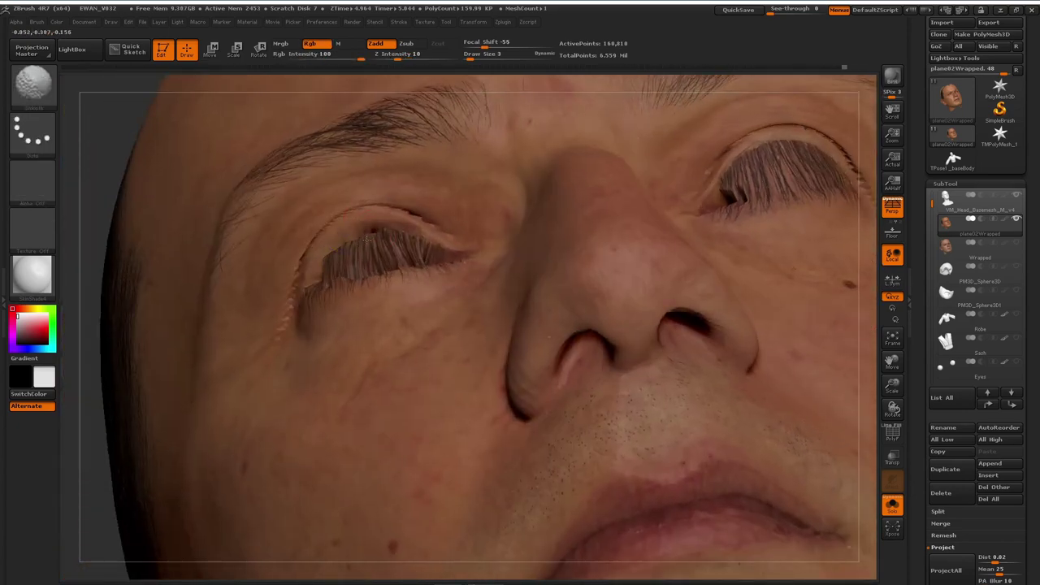
key("ctrl")
mouse_move(112, 152)
left_mouse_down()
mouse_move(89, 191)
mouse_move(114, 268)
left_mouse_up()
key("shift")
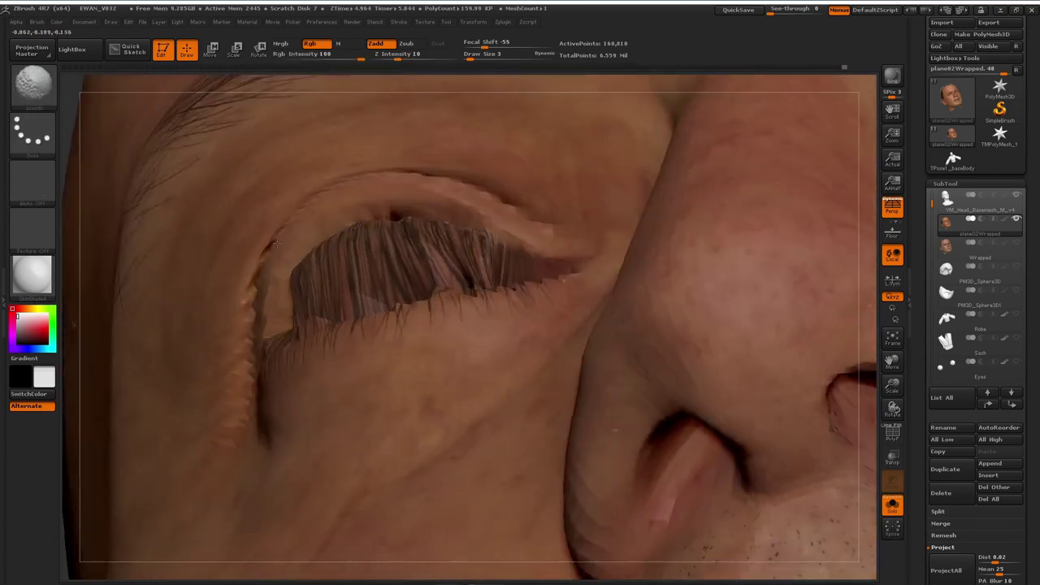
key("ctrl")
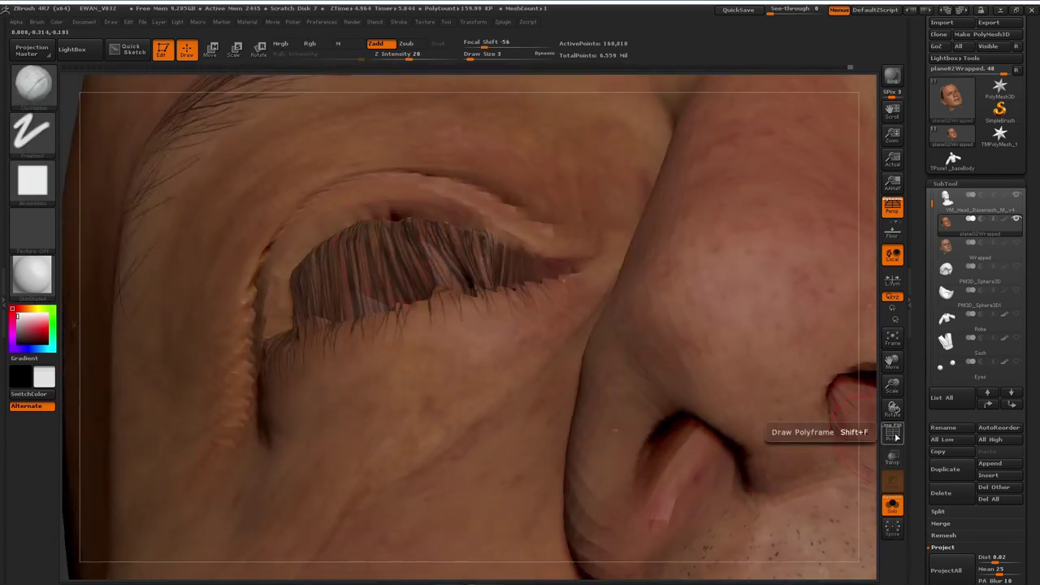
- Show the wireframe and reshape the right eye's upper lid edge with Move Topological, smoothing the moved edges
left_click(892, 433)
key("b")
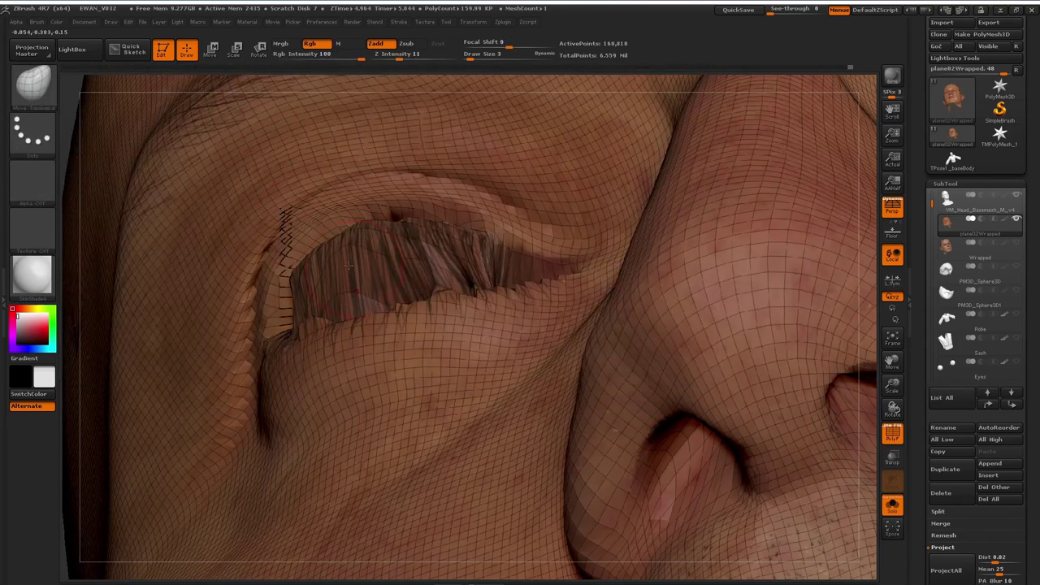
mouse_move(302, 266)
left_mouse_down()
mouse_move(327, 281)
mouse_move(381, 250)
mouse_move(468, 258)
left_mouse_up()
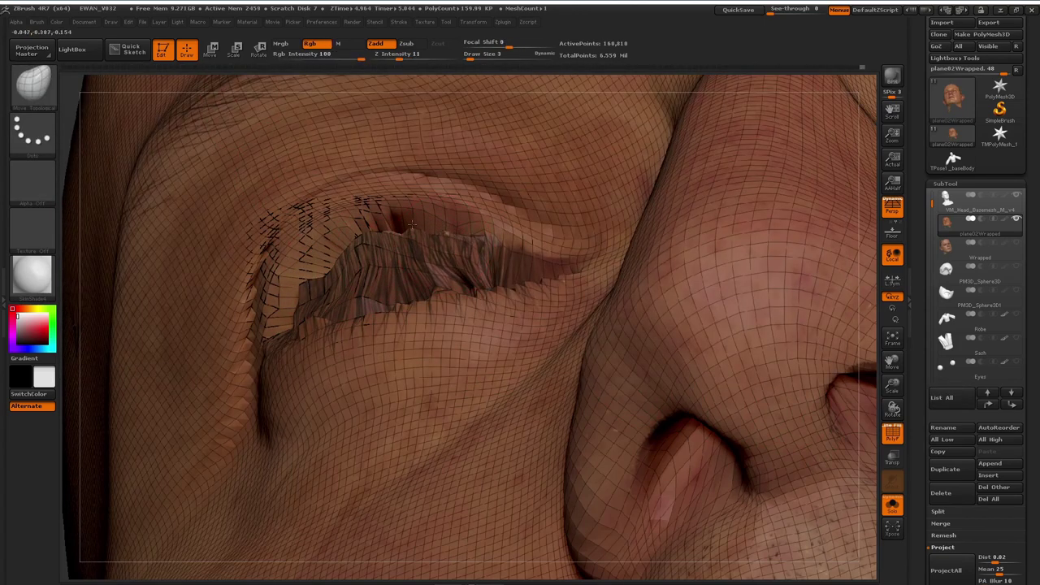
mouse_move(468, 84)
left_mouse_down()
mouse_move(444, 121)
mouse_move(439, 174)
mouse_move(420, 179)
left_mouse_up()
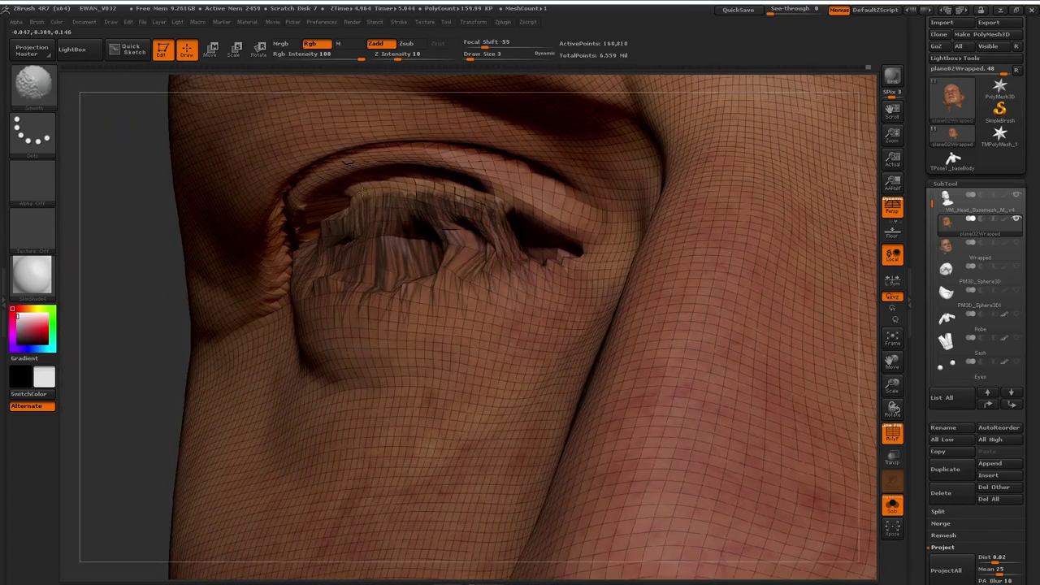
left_click_drag(362, 192, 325, 217, "shift")
left_click_drag(170, 318, 268, 325)
left_click_drag(364, 214, 318, 224, "shift")
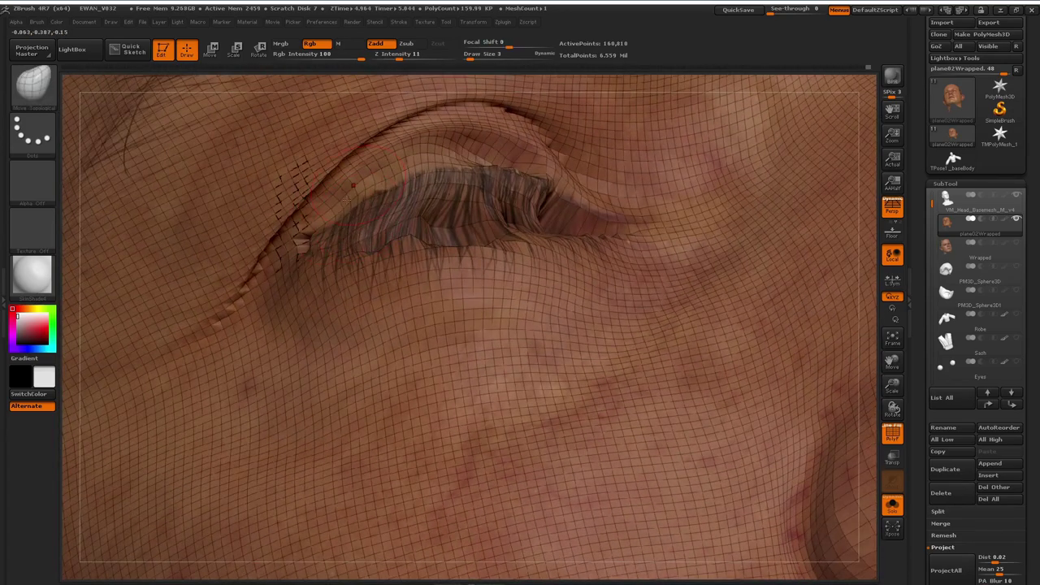
- Move and smooth the topology at the right eye's outer corner and lid crease
key("shift")
left_click_drag(849, 263, 677, 311)
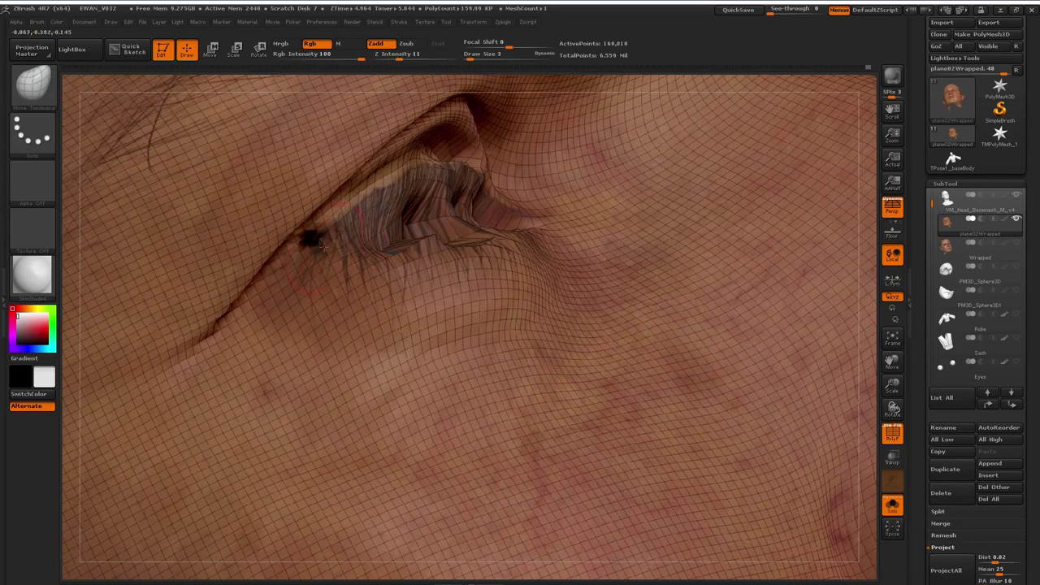
left_click_drag(870, 227, 801, 271)
mouse_move(520, 173)
left_mouse_down()
mouse_move(522, 130)
mouse_move(495, 166)
left_mouse_up()
mouse_move(147, 252)
left_mouse_down()
mouse_move(260, 244)
mouse_move(114, 264)
mouse_move(175, 254)
left_mouse_up()
mouse_move(625, 166)
left_mouse_down("shift")
mouse_move(650, 182)
mouse_move(542, 197)
mouse_move(691, 211)
mouse_move(650, 170)
mouse_move(459, 227)
left_mouse_up("shift")
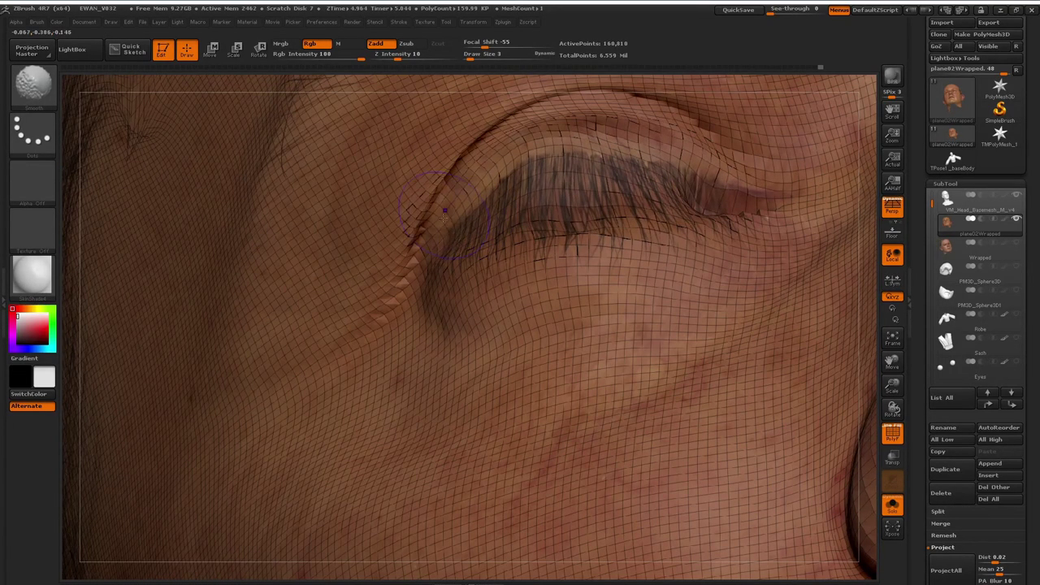
- Adjust the topology of the lips along the mouth line with Move Topological at draw size 3
mouse_move(268, 398)
right_mouse_down()
mouse_move(675, 339)
mouse_move(362, 345)
mouse_move(444, 441)
mouse_move(268, 400)
right_mouse_up()
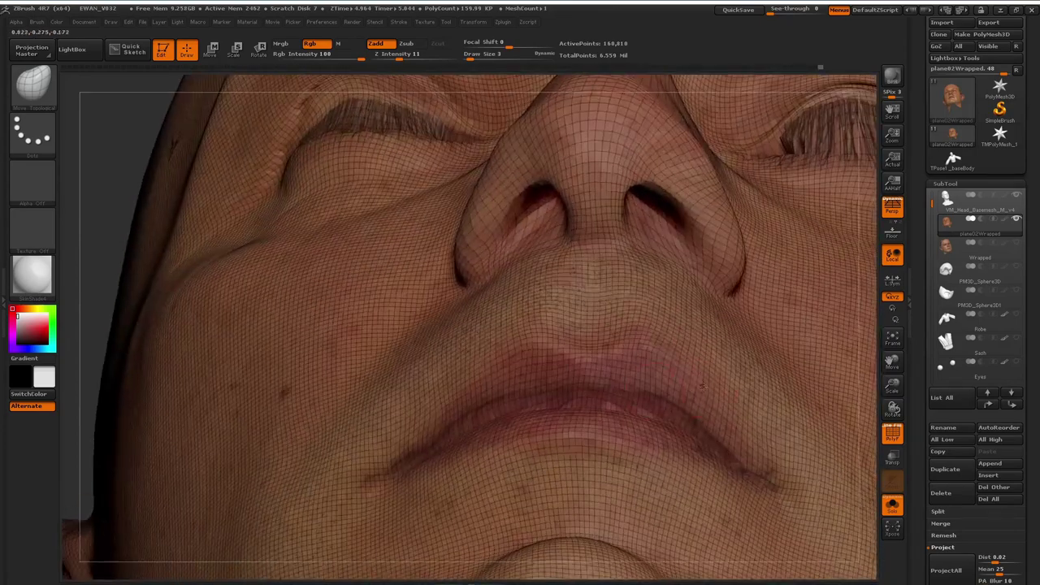
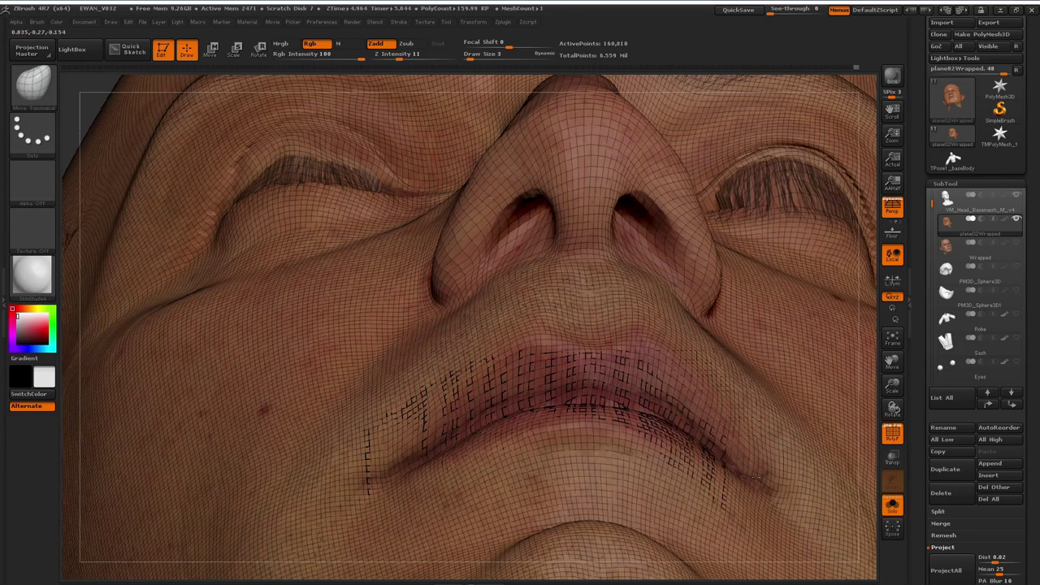
left_click_drag(876, 446, 827, 463)
left_click_drag(223, 339, 189, 248, "alt")
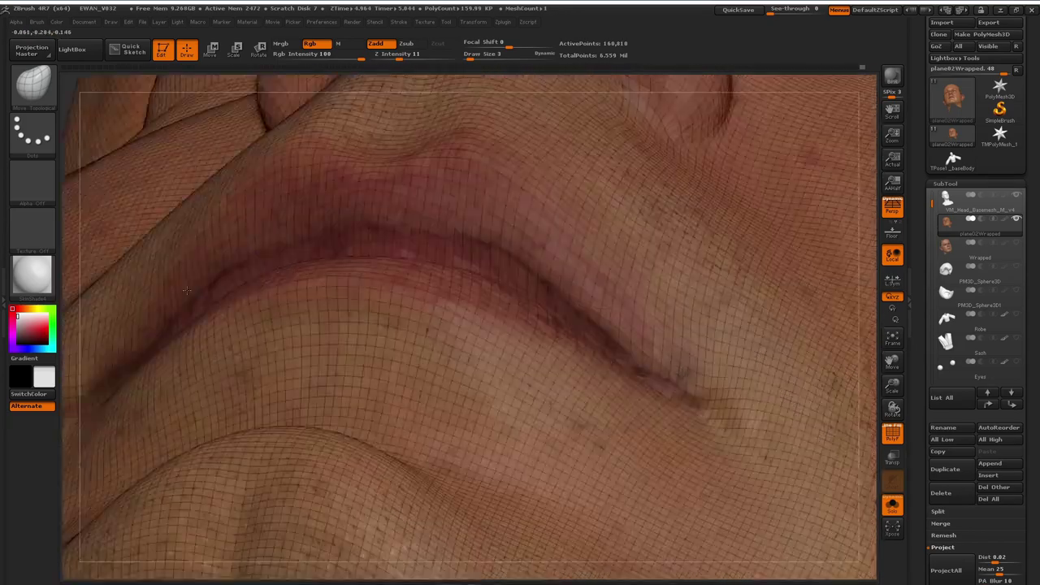
- Apply the Flat Color material to the head and hide its wireframe
left_click(32, 274)
left_click(704, 457)
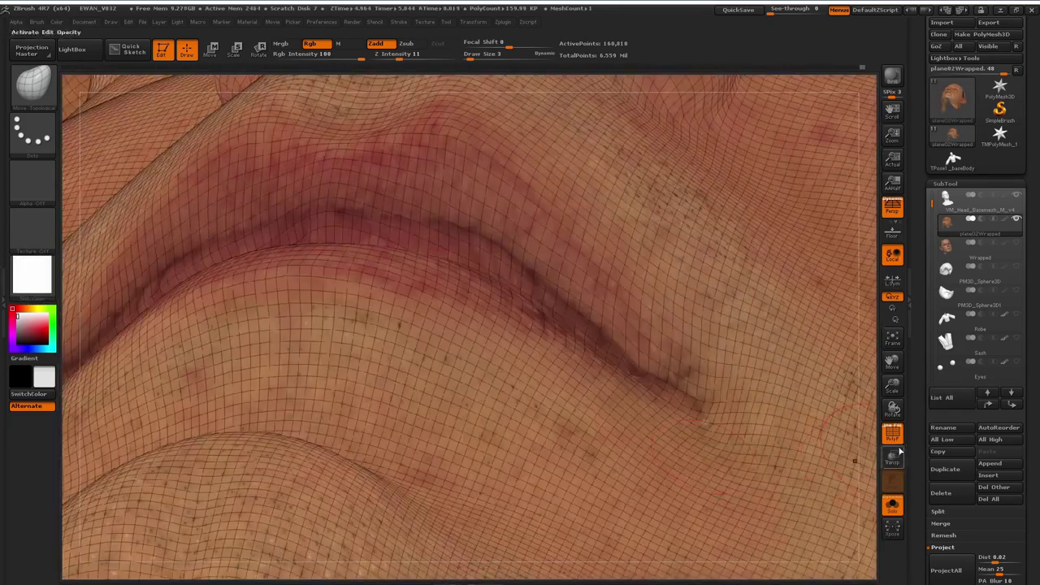
left_click(892, 436)
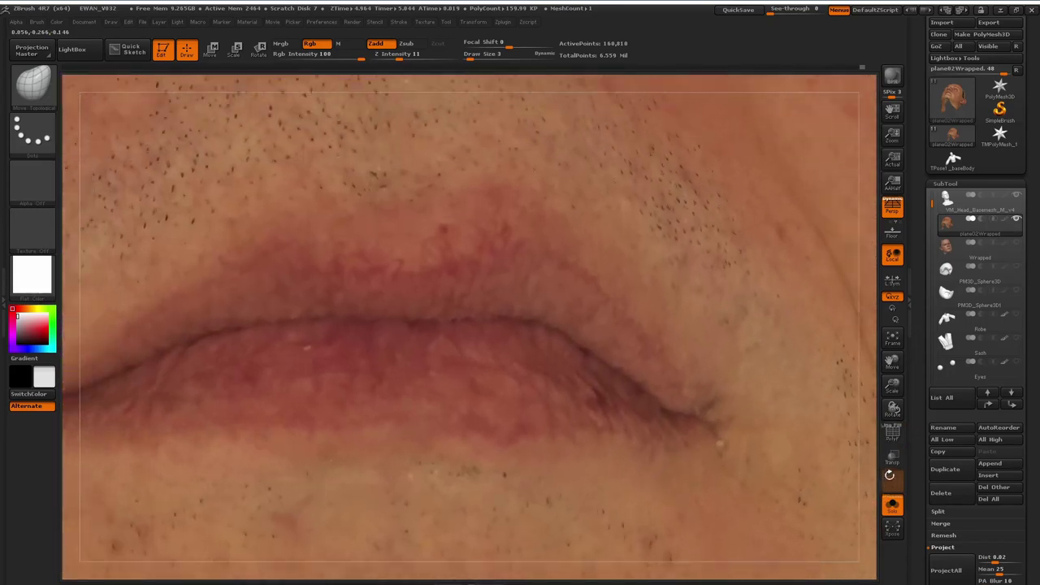
- Examine the lip line and mouth corners from the front and below, comparing them with the other head mesh
left_click_drag(889, 476, 868, 445)
left_click(471, 59)
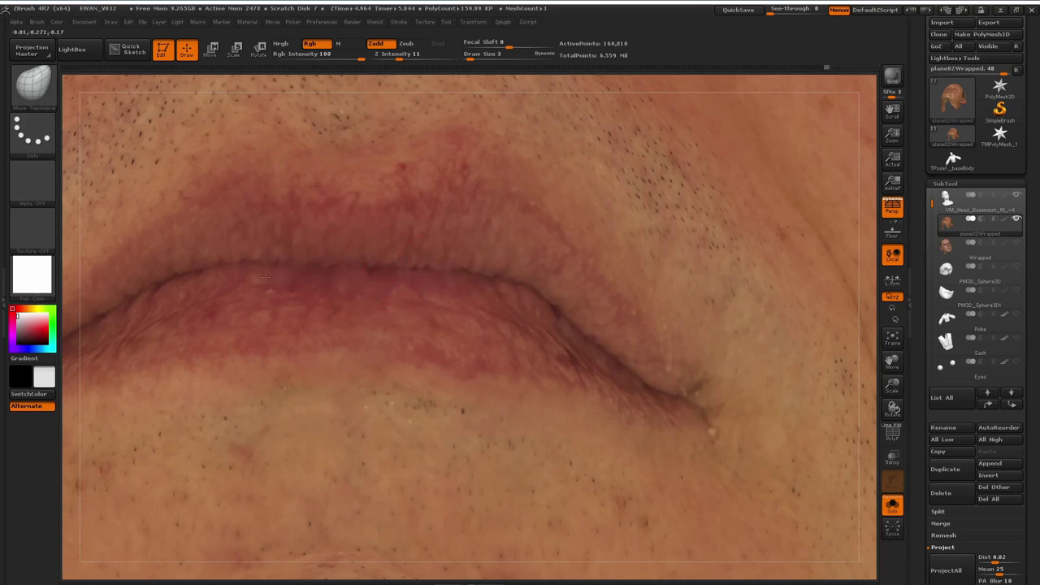
mouse_move(866, 353)
left_mouse_down()
mouse_move(848, 369)
mouse_move(826, 355)
mouse_move(845, 315)
mouse_move(861, 348)
left_mouse_up()
left_click(892, 505)
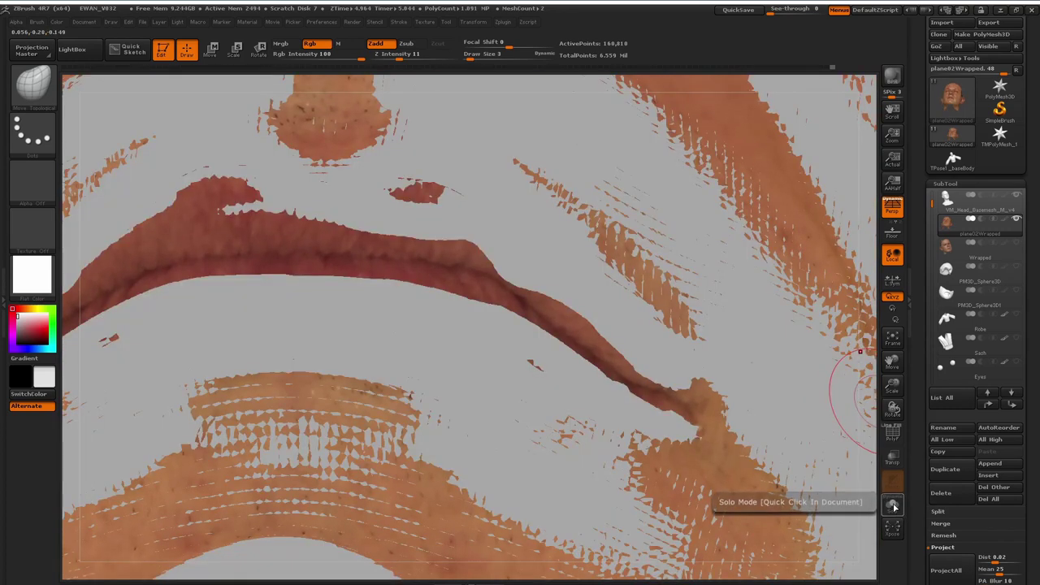
left_click(892, 505)
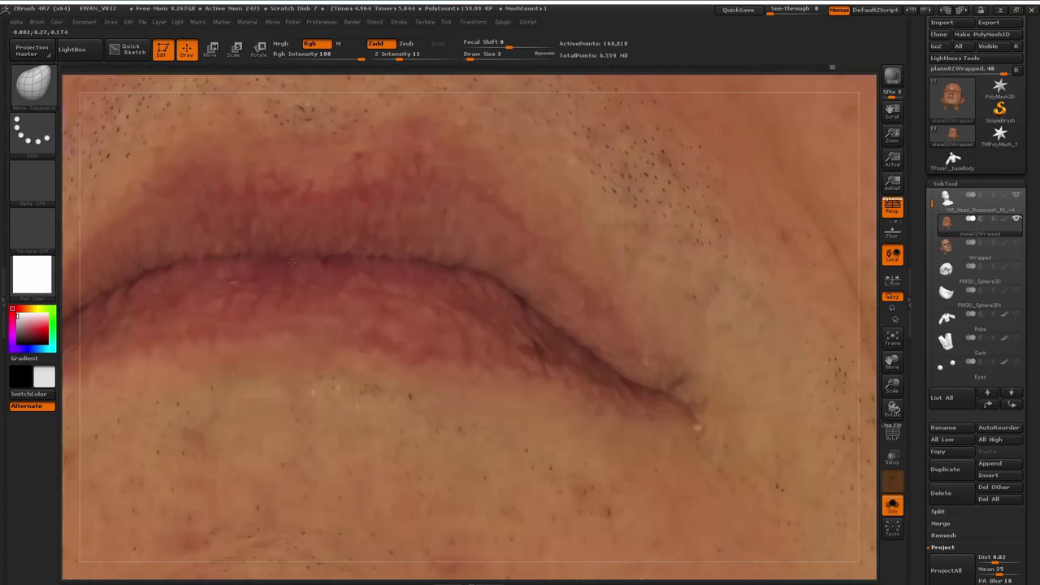
left_click_drag(846, 344, 874, 391)
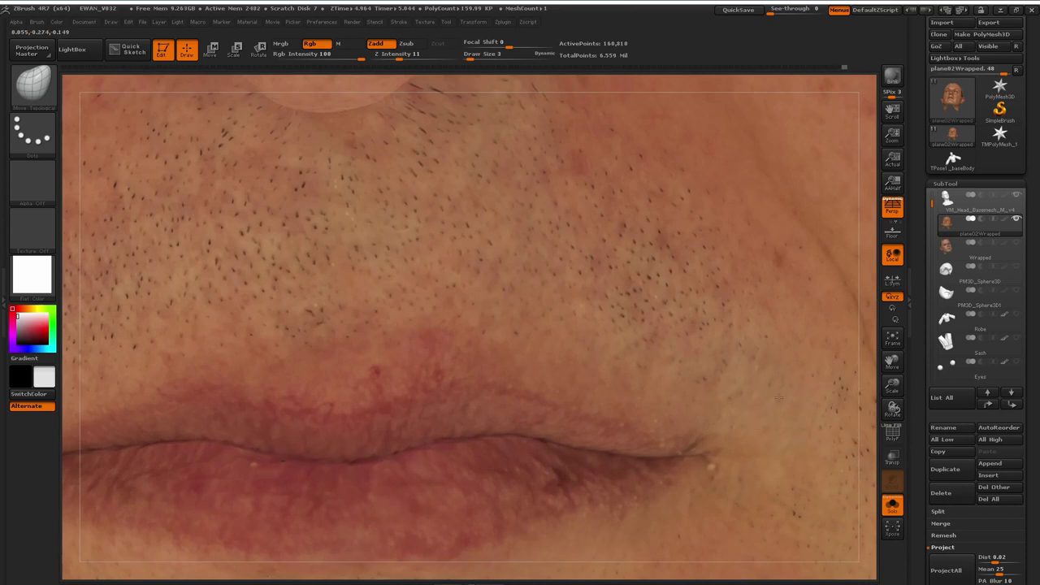
left_click_drag(861, 407, 845, 357, "alt")
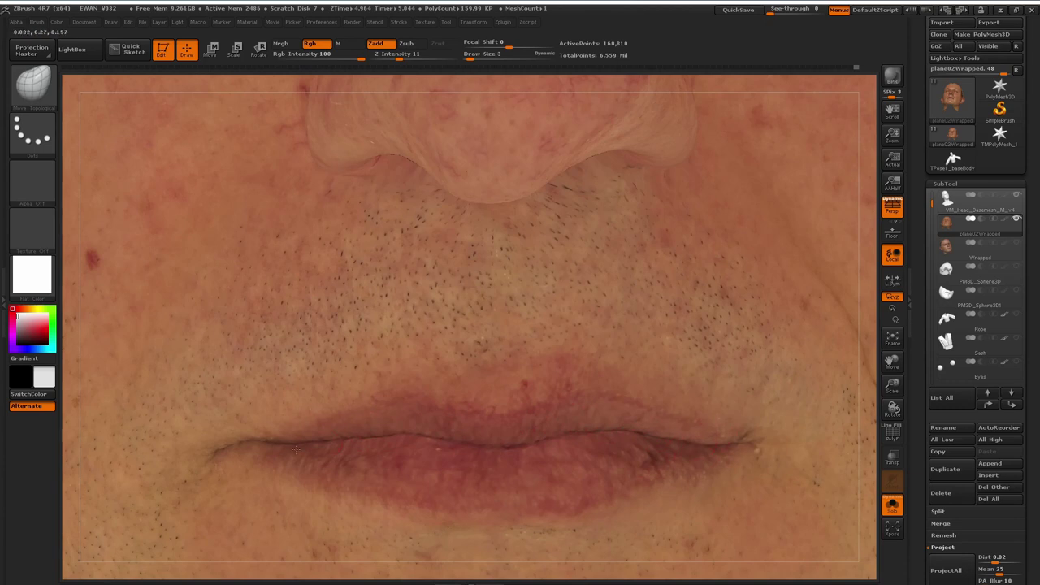
left_click_drag(76, 475, 65, 406)
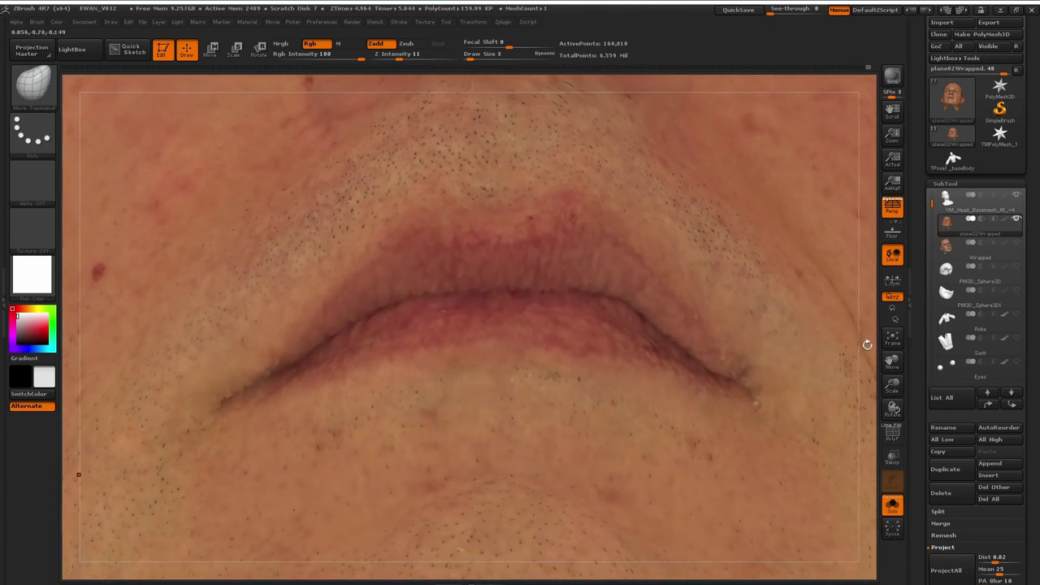
- Reshape the crease beside the left nostril wing with the Move Topological brush at draw size 6
left_click_drag(867, 345, 854, 333)
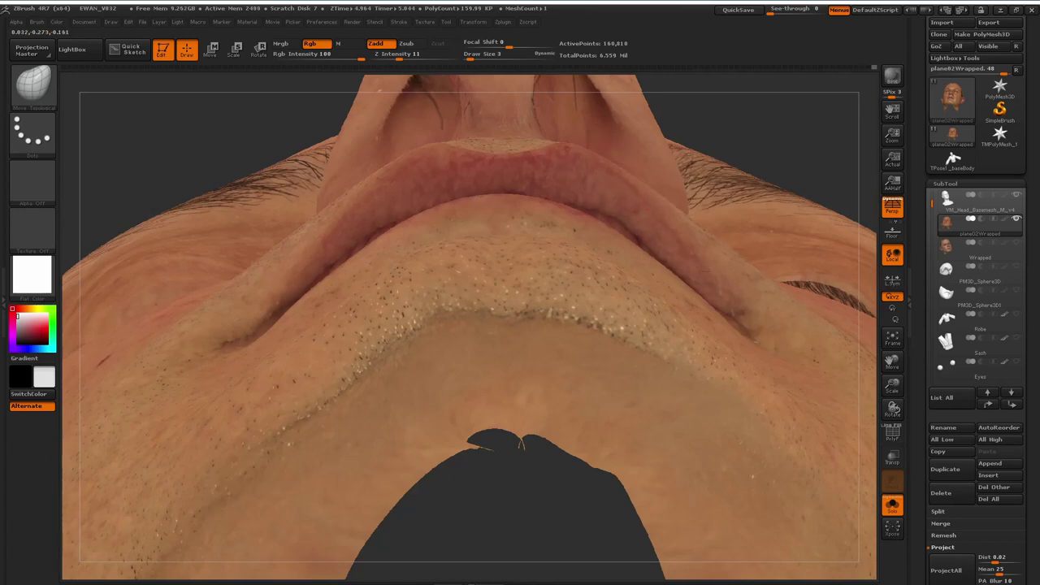
left_click_drag(866, 284, 849, 309)
left_click_drag(204, 415, 255, 421)
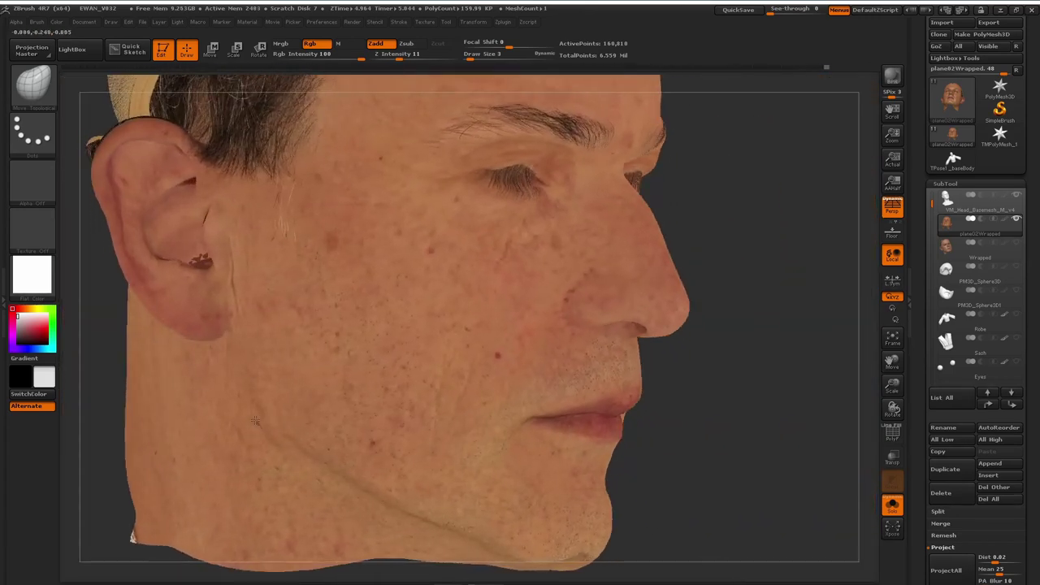
left_click_drag(715, 382, 744, 574, "alt")
mouse_move(812, 325)
left_mouse_down()
mouse_move(723, 318)
mouse_move(796, 314)
mouse_move(560, 297)
mouse_move(464, 338)
mouse_move(536, 334)
left_mouse_up()
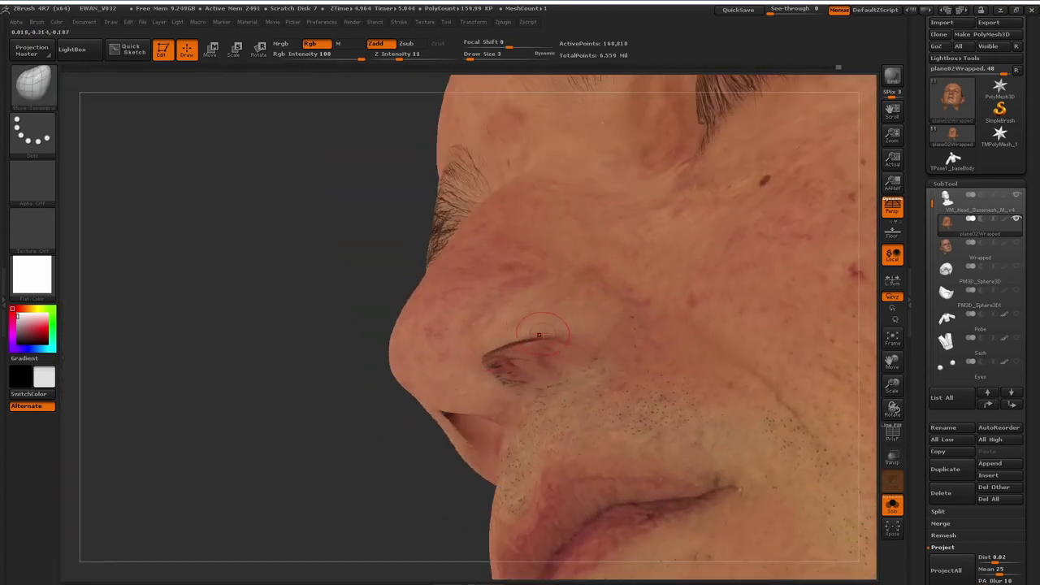
left_click_drag(580, 360, 614, 316)
left_click(472, 59)
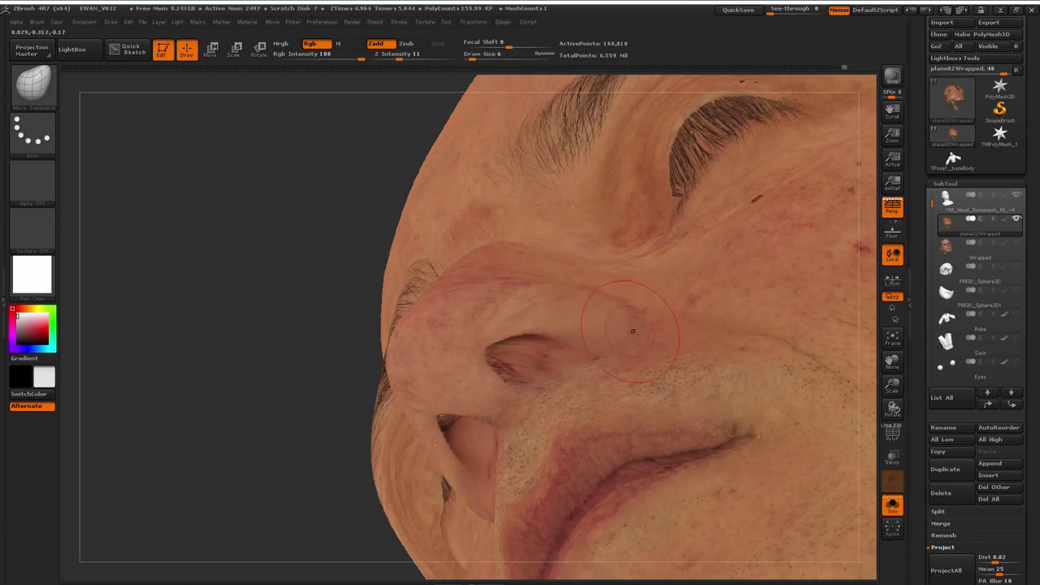
left_click_drag(325, 382, 407, 414)
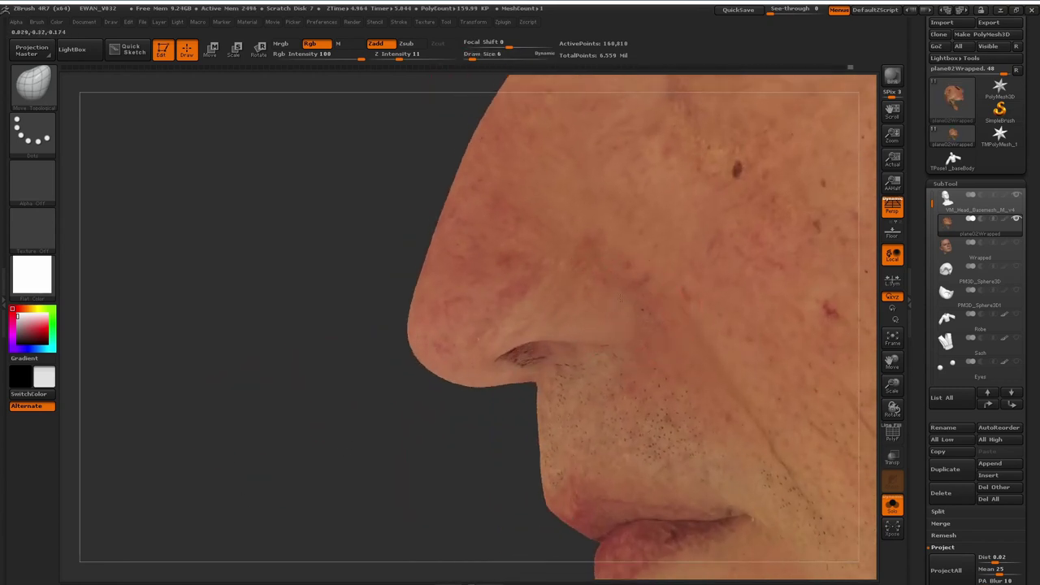
left_click_drag(359, 438, 800, 435)
left_click_drag(867, 565, 830, 553)
left_click_drag(644, 331, 650, 331)
mouse_move(325, 389)
left_mouse_down()
mouse_move(382, 342)
mouse_move(390, 309)
left_mouse_up()
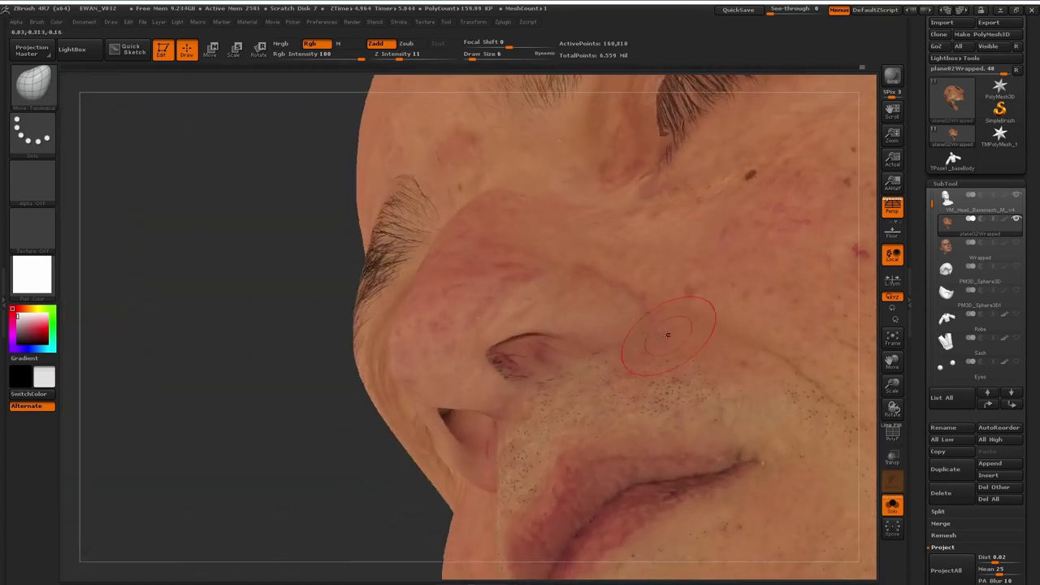
left_click_drag(663, 341, 661, 353)
mouse_move(368, 497)
left_mouse_down()
mouse_move(305, 569)
mouse_move(293, 560)
mouse_move(439, 560)
left_mouse_up()
- Show the head's wireframe and adjust the topology on the side of the nose above the left nostril
left_click_drag(926, 396, 926, 221)
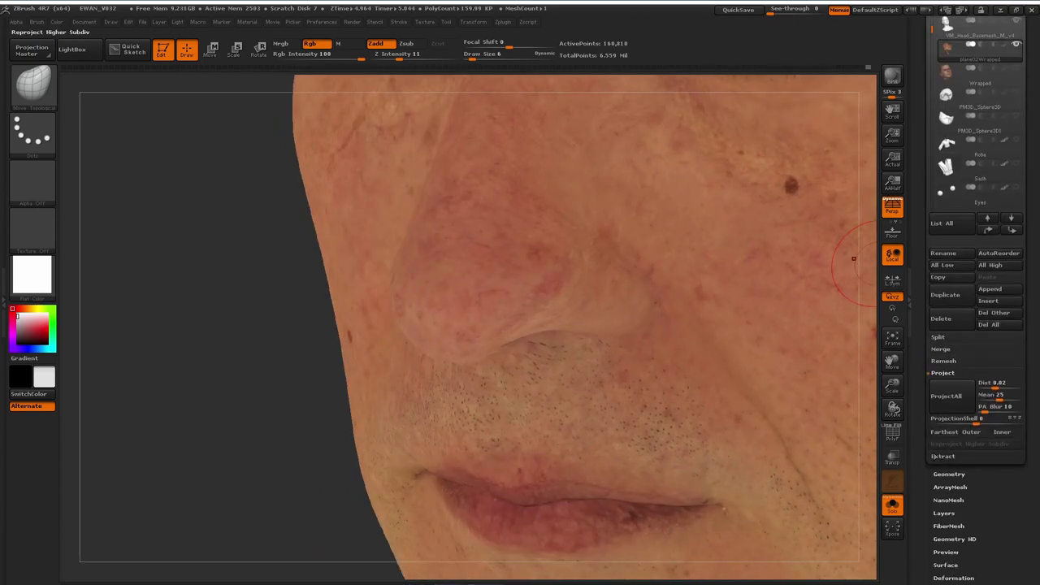
left_click(948, 473)
mouse_move(244, 459)
left_mouse_down()
mouse_move(281, 449)
mouse_move(286, 475)
left_mouse_up()
left_click(895, 437)
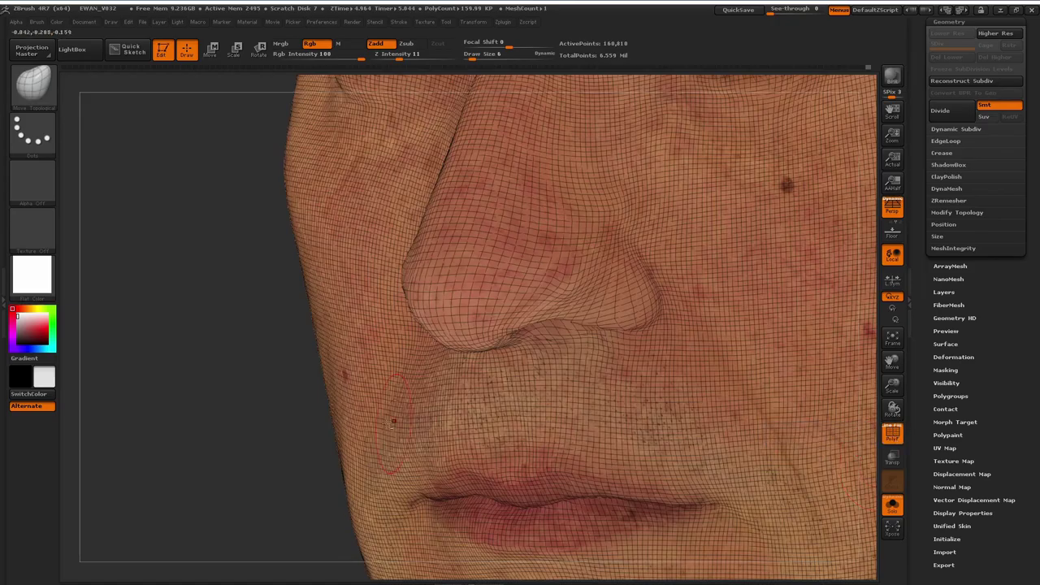
left_click_drag(243, 407, 258, 290, "alt")
left_click_drag(413, 390, 251, 392, "alt")
left_click(941, 24)
left_click_drag(715, 399, 305, 504)
right_click_drag(389, 310, 423, 314)
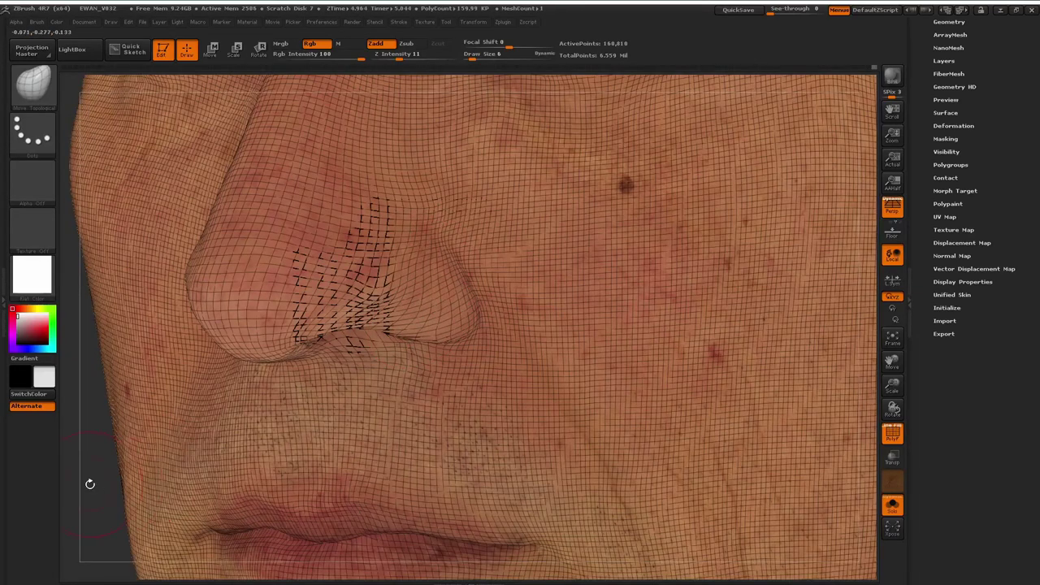
- Move and smooth the mesh around the left nostril wing and its crease with the cheek
left_click_drag(88, 483, 452, 282)
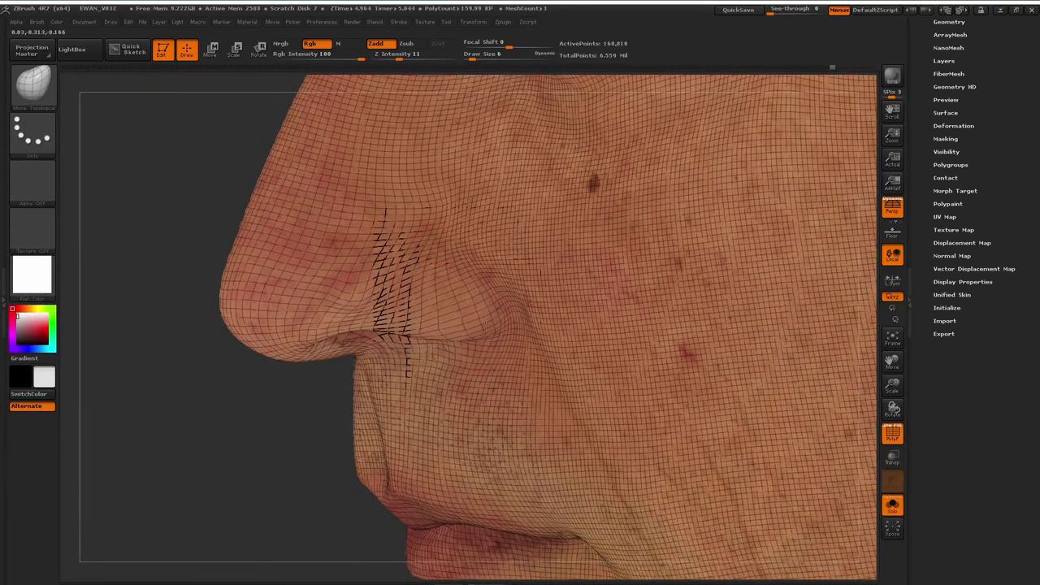
left_click_drag(314, 420, 403, 357)
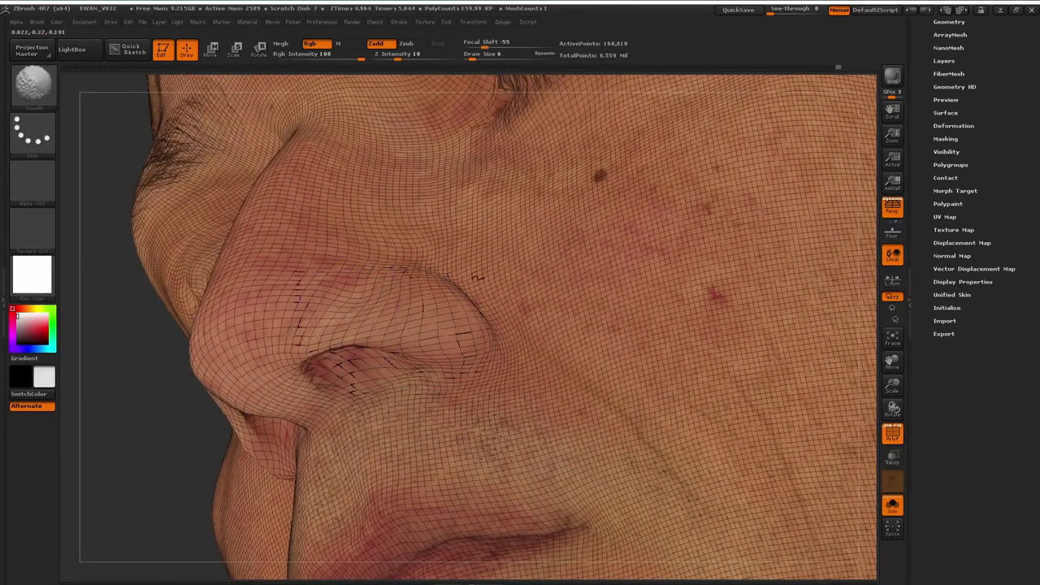
mouse_move(174, 427)
left_mouse_down()
mouse_move(301, 338)
mouse_move(318, 346)
left_mouse_up()
left_click_drag(866, 338, 838, 413)
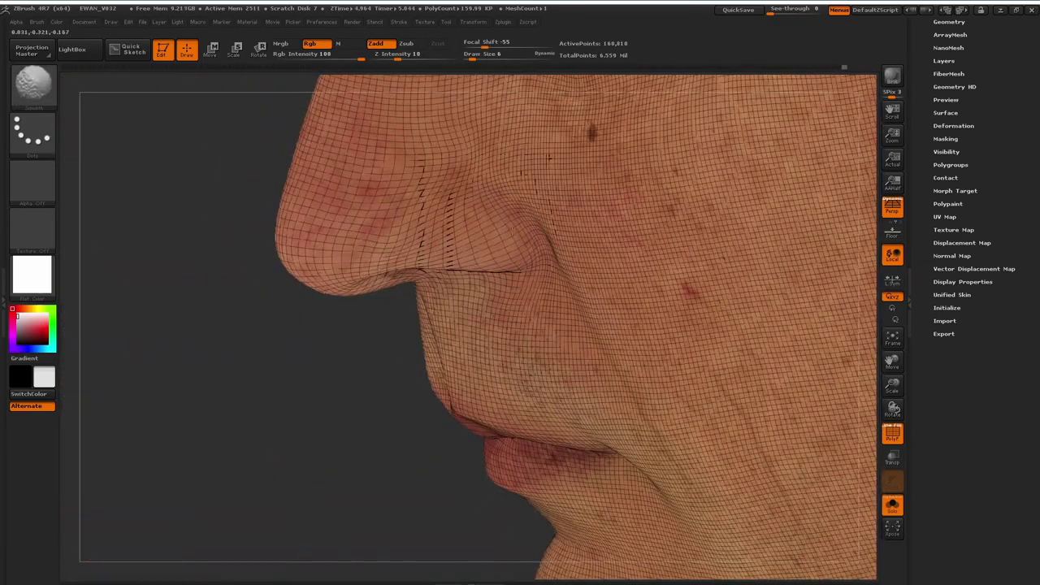
left_click_drag(549, 157, 556, 195, "shift")
mouse_move(162, 423)
left_mouse_down()
mouse_move(268, 382)
mouse_move(236, 366)
left_mouse_up()
left_click_drag(532, 268, 546, 262)
left_click_drag(114, 438, 304, 393)
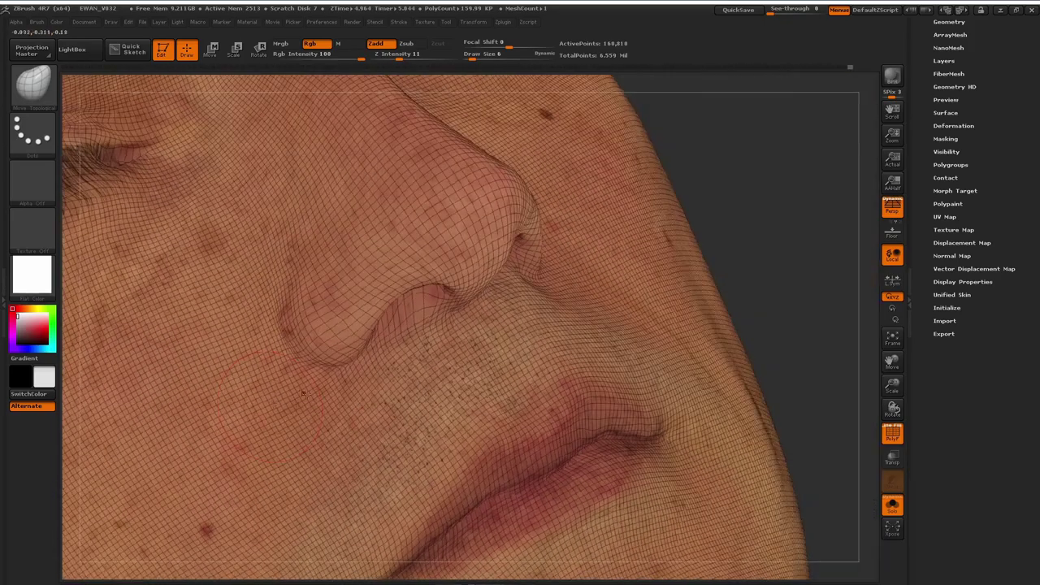
- Smooth the base of the left nostril wing, check the opposite side of the nose and hide the wireframe
left_click_drag(246, 411, 252, 322)
mouse_move(801, 268)
left_mouse_down()
mouse_move(630, 280)
mouse_move(614, 272)
left_mouse_up()
left_click_drag(442, 272, 451, 285, "shift")
left_click_drag(183, 447, 141, 515)
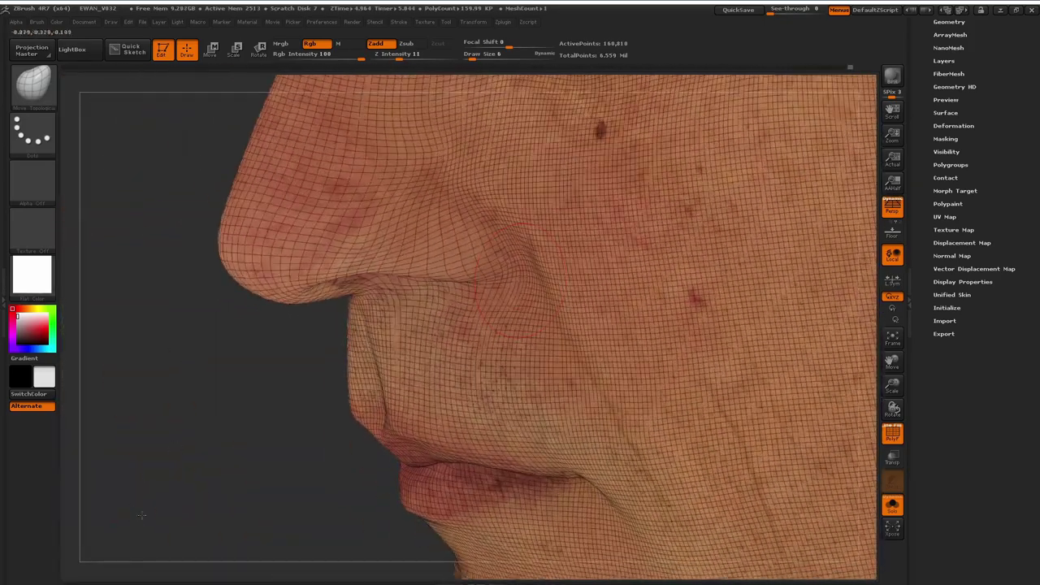
left_click_drag(524, 272, 527, 260, "shift")
left_click_drag(249, 412, 406, 402)
left_click(892, 433)
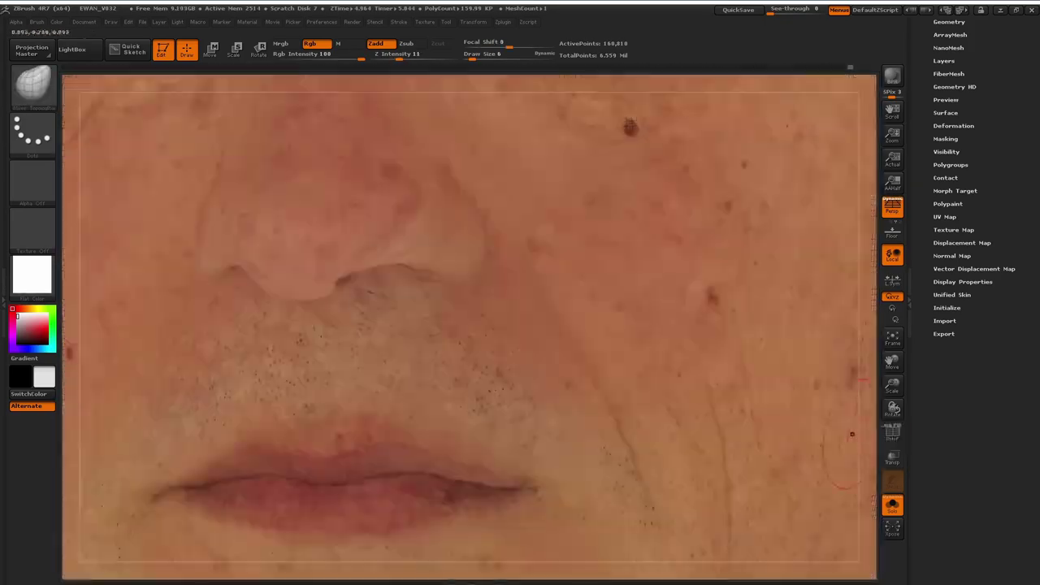
- Switch the head to the SkinShade4 material and review the whole face
left_click_drag(866, 422, 845, 325)
mouse_move(140, 378)
left_mouse_down()
mouse_move(225, 393)
mouse_move(229, 431)
mouse_move(325, 439)
mouse_move(236, 447)
left_mouse_up()
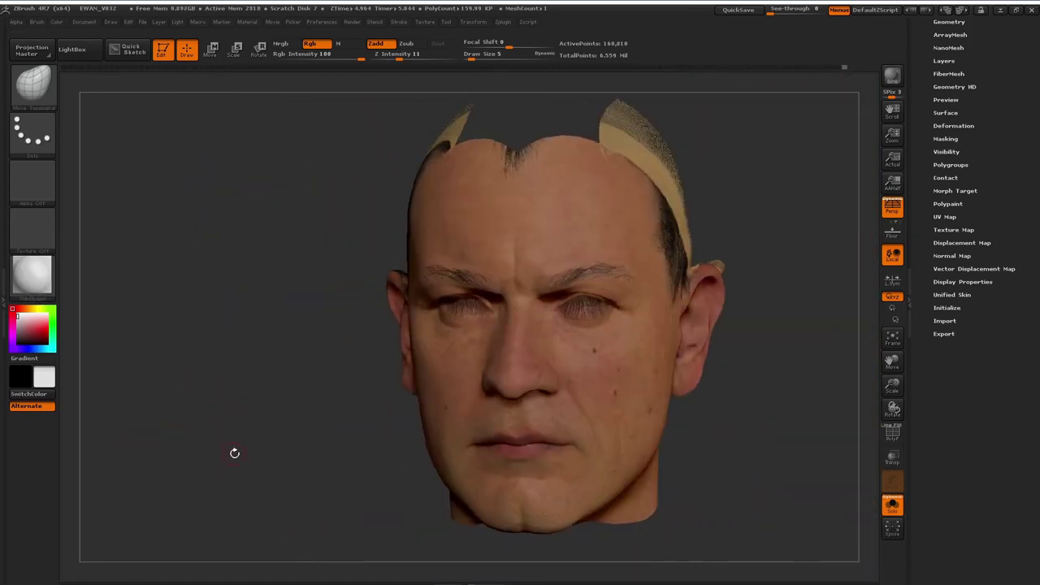
left_click_drag(234, 453, 238, 465)
left_click_drag(784, 244, 687, 307)
left_click_drag(815, 137, 762, 191)
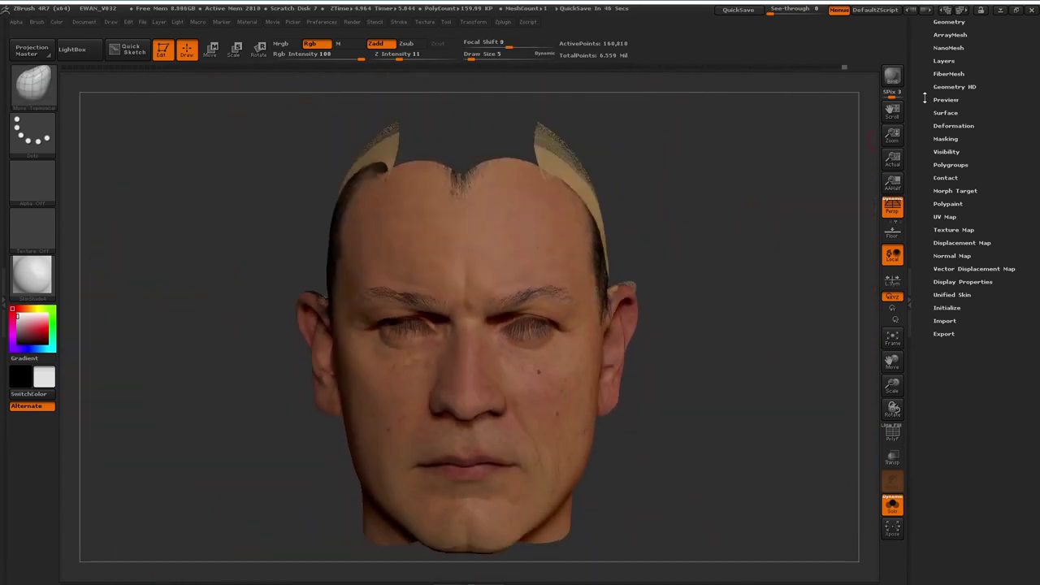
- Try dividing the head mesh once more, undo it and show the wireframe
left_click_drag(919, 102, 925, 160)
left_click(947, 80)
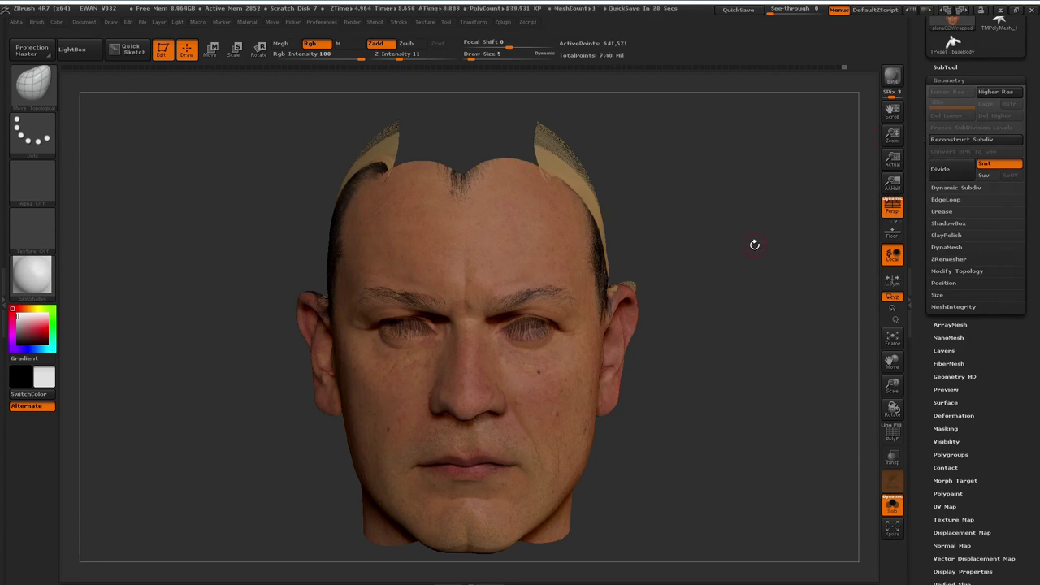
left_click(892, 434)
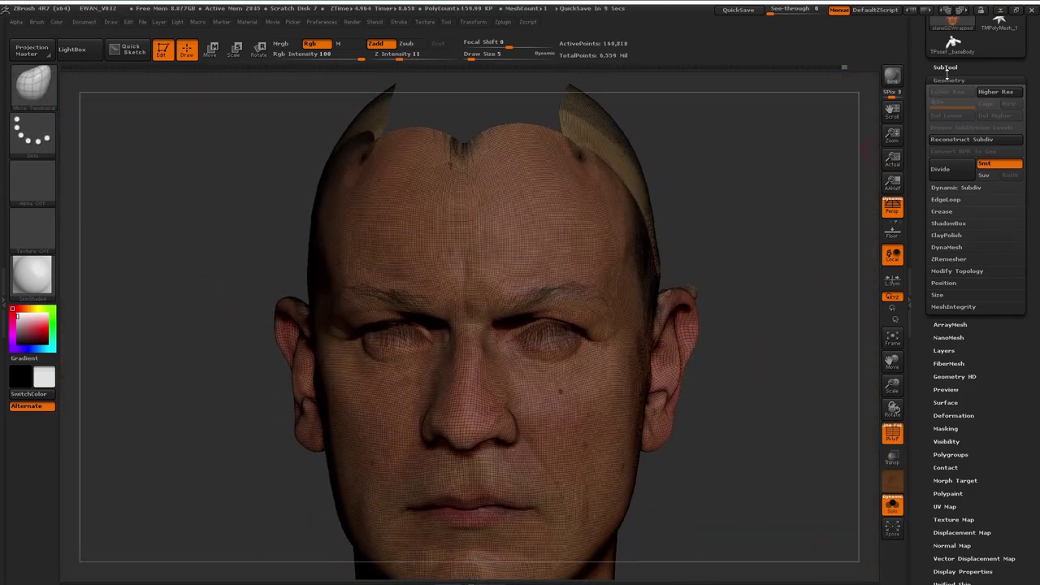
- Display the plane02Wrapped head together with the VM_Head_Basemesh_M_v4 head
left_click(945, 67)
mouse_move(971, 102)
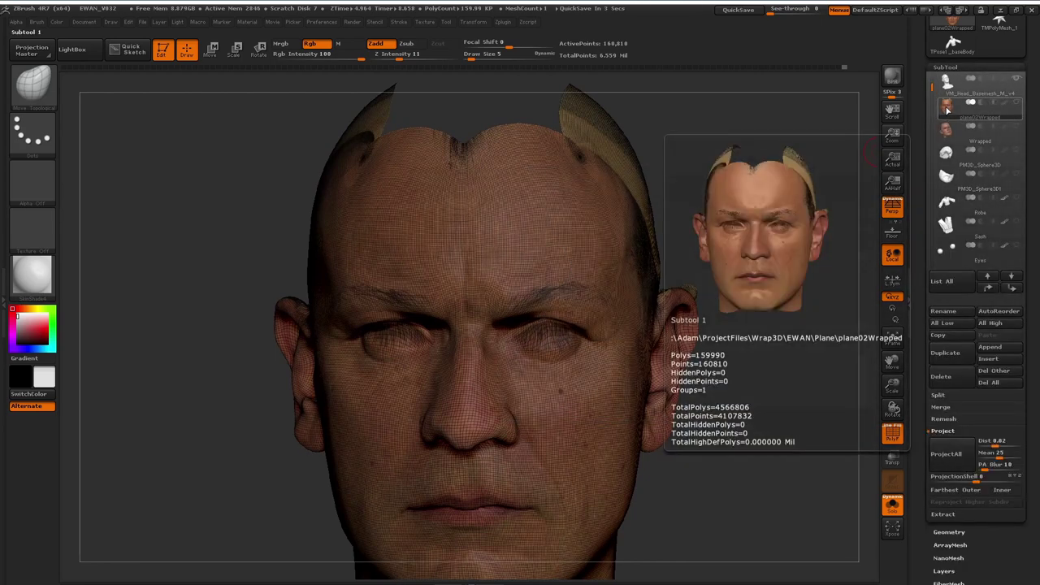
left_click_drag(816, 401, 813, 376, "alt")
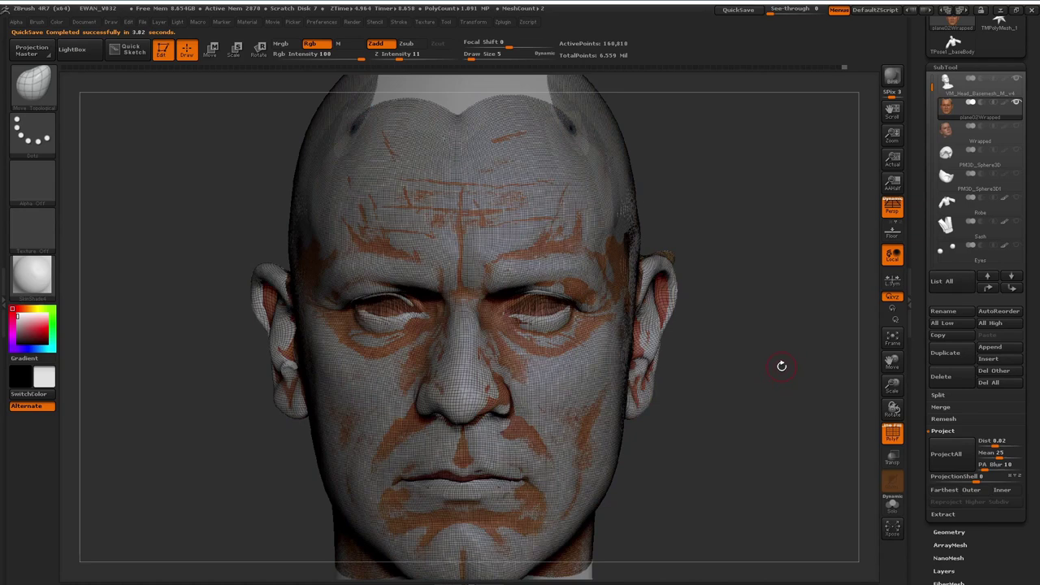
left_click_drag(781, 368, 783, 365)
- Try projecting the textured head onto the visible base head with ProjectAll, then undo the projection
left_click(946, 454)
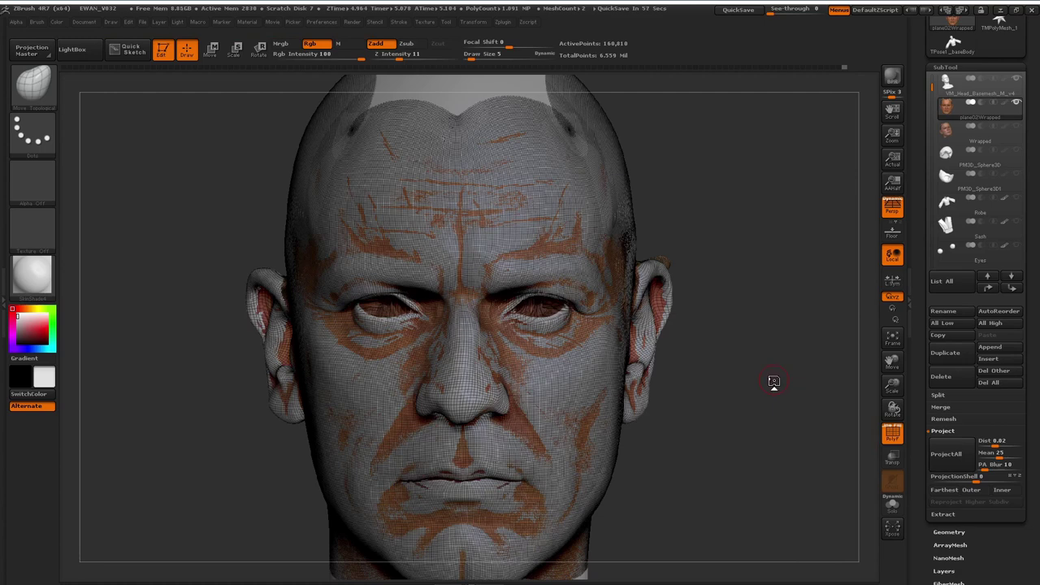
left_click_drag(774, 381, 693, 382)
left_click(938, 451)
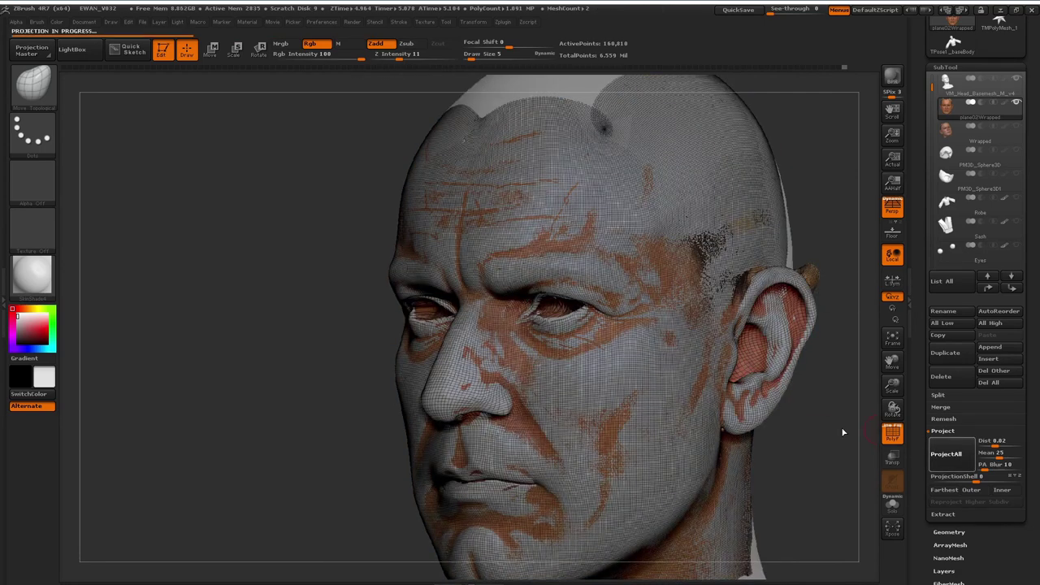
mouse_move(842, 430)
left_mouse_down("shift")
mouse_move(797, 427)
mouse_move(785, 438)
mouse_move(759, 411)
left_mouse_up("shift")
key("ctrl+z")
- Select the ClayBuildup brush with a soft round alpha, isolate the textured head and hide its wireframe
left_click(37, 86)
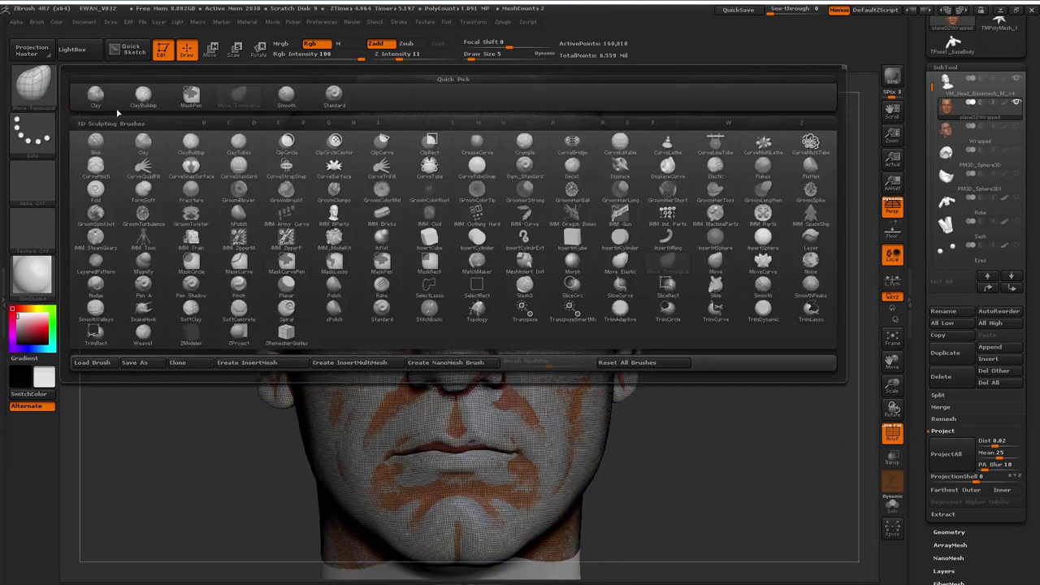
left_click(142, 96)
left_click(892, 433)
left_click(892, 504)
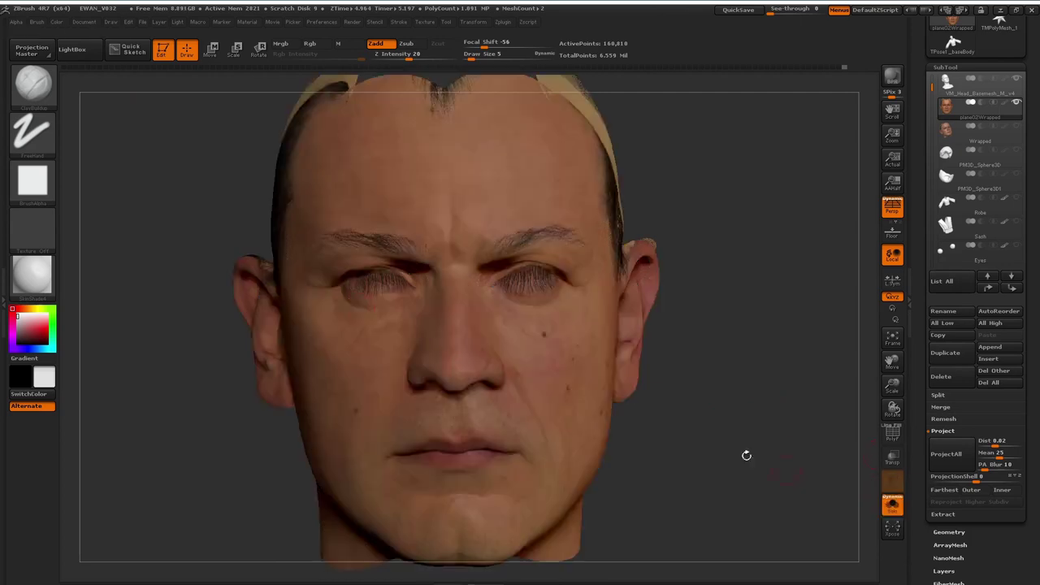
left_click(34, 182)
left_click(147, 197)
- Build up the lower eyelids of both eyes with ClayBuildup, showing the base head as a reference
left_click_drag(185, 364, 219, 463, "alt")
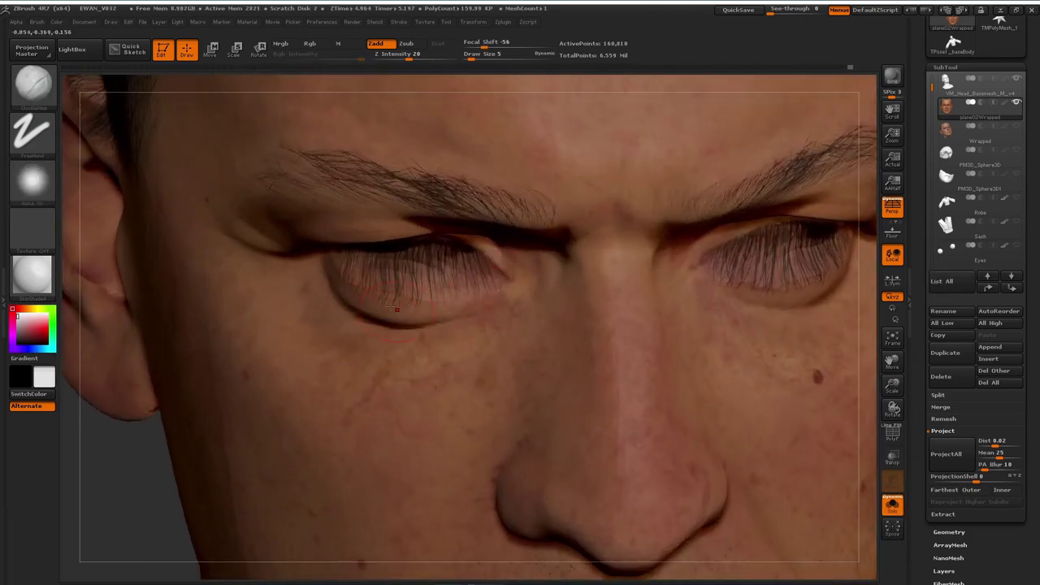
right_click_drag(280, 369, 392, 322)
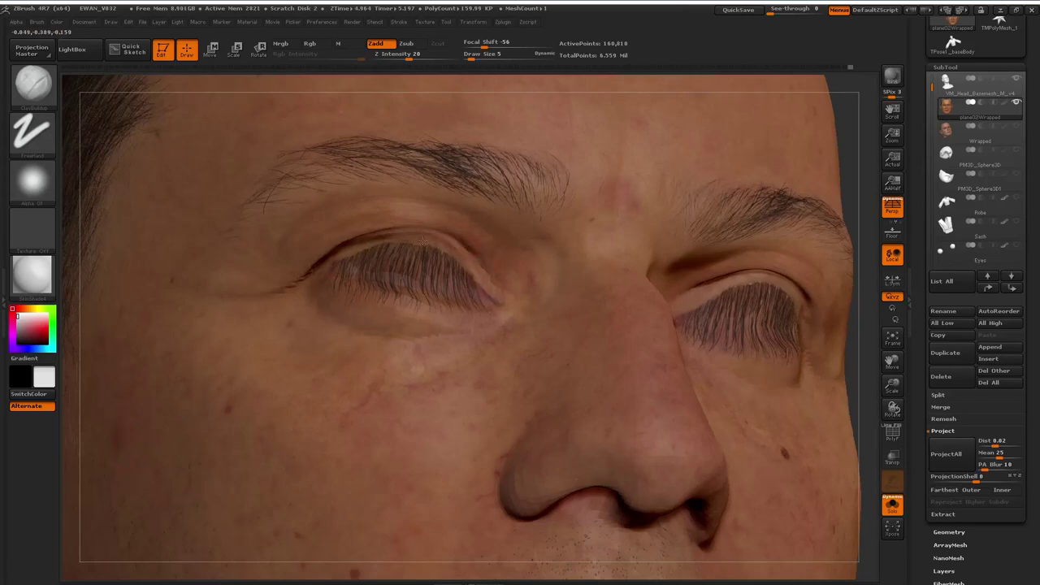
left_click_drag(864, 214, 598, 363)
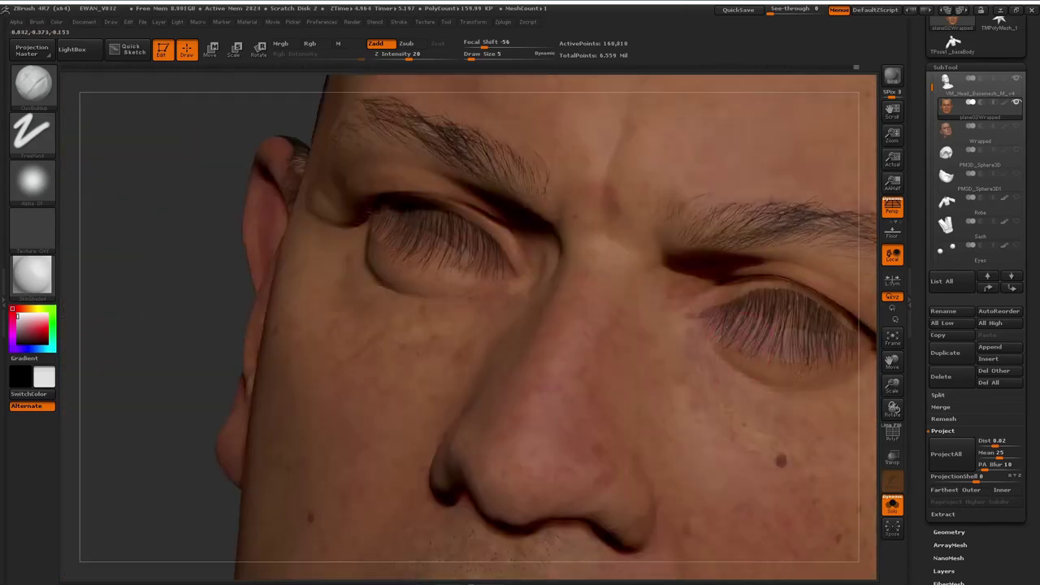
right_click_drag(149, 351, 208, 250)
left_click_drag(208, 250, 208, 312)
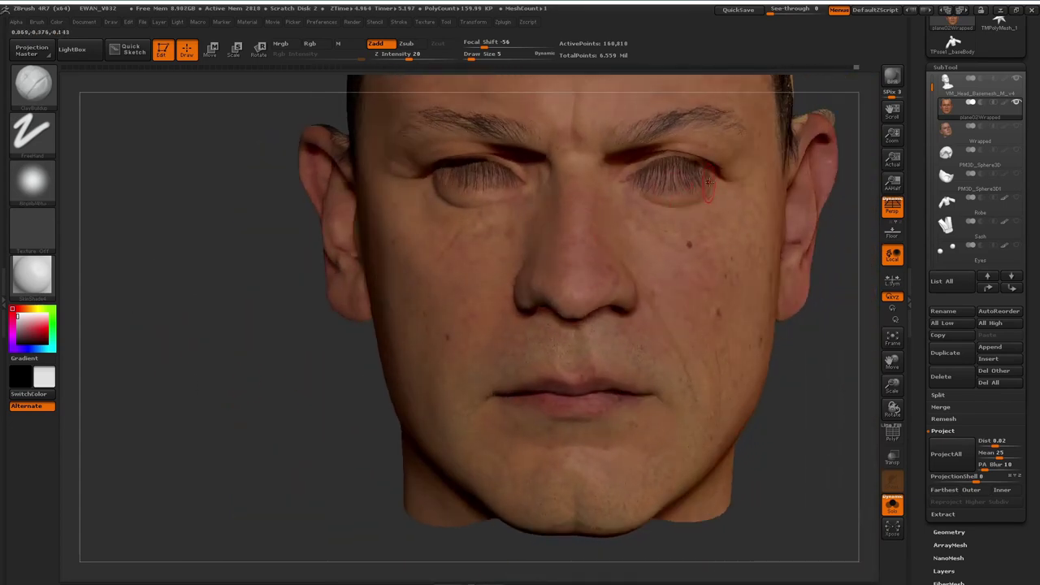
left_click(889, 509)
left_click_drag(790, 384, 683, 524, "alt")
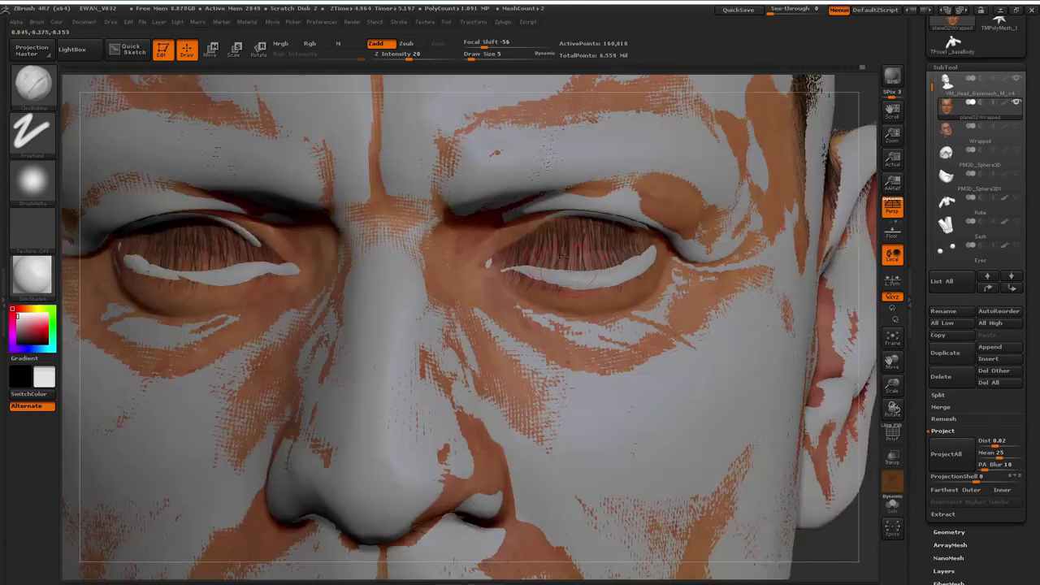
mouse_move(562, 280)
left_mouse_down()
mouse_move(520, 273)
mouse_move(609, 277)
mouse_move(646, 258)
mouse_move(568, 281)
mouse_move(530, 272)
left_mouse_up()
mouse_move(207, 284)
left_mouse_down()
mouse_move(261, 267)
mouse_move(172, 276)
mouse_move(137, 262)
left_mouse_up()
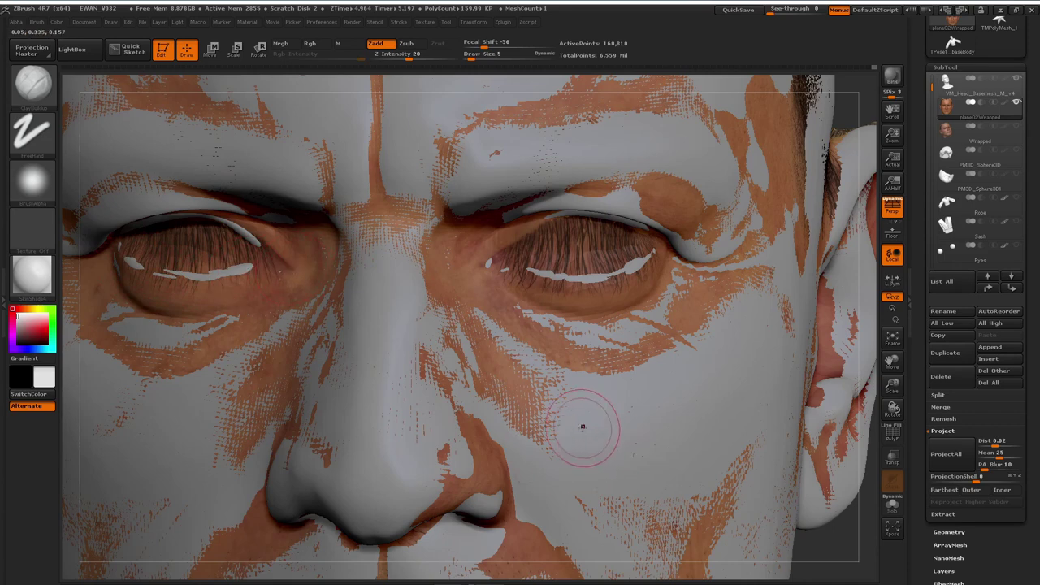
- Adjust the inner corners and lid edges of both eyes with the Move Topological brush at draw size 5
left_click(32, 81)
left_click(238, 96)
left_click_drag(506, 272, 493, 268)
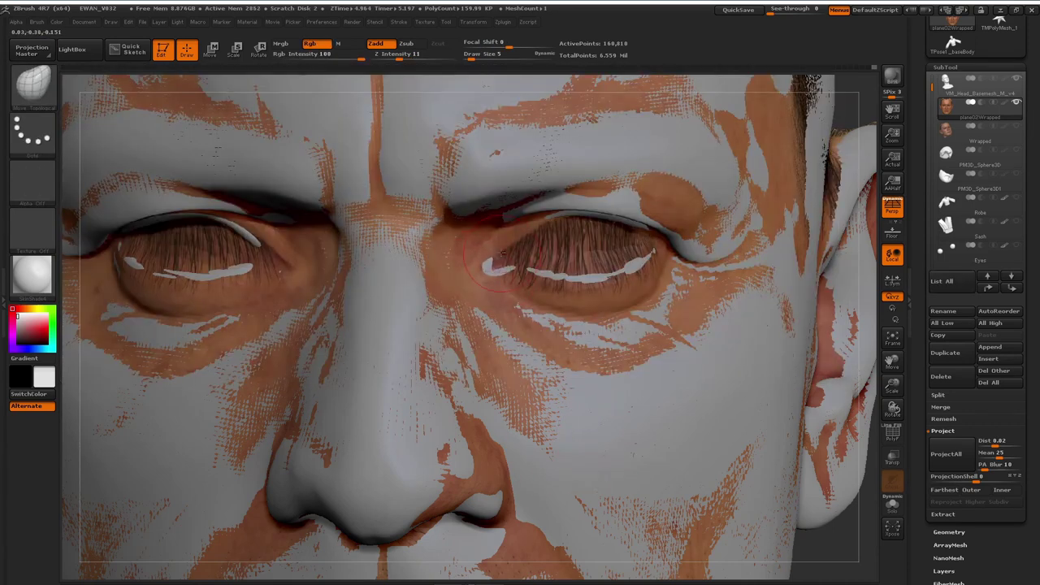
left_click_drag(262, 252, 246, 236)
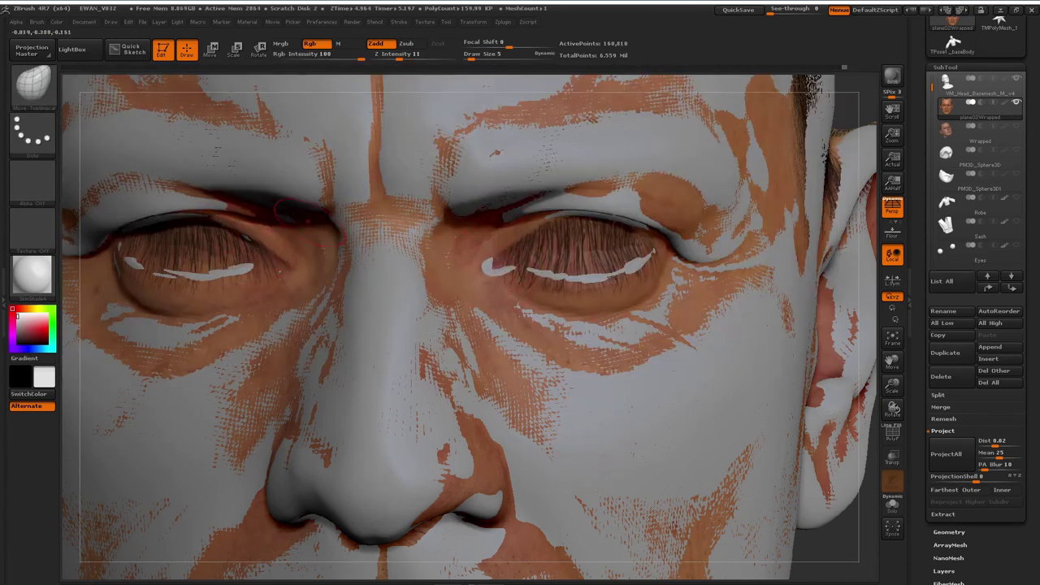
left_click_drag(296, 273, 295, 265)
left_click_drag(218, 274, 173, 270)
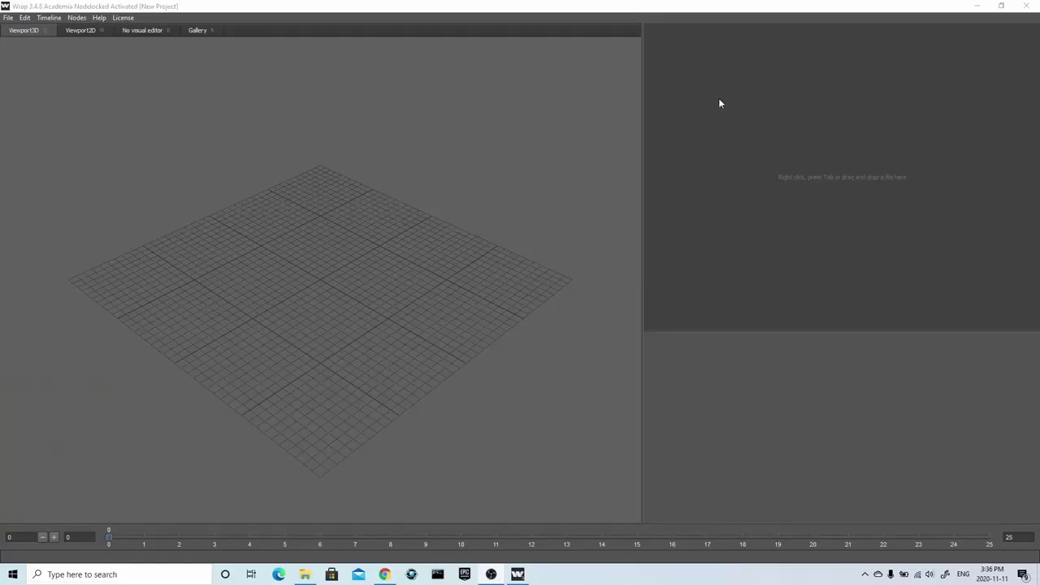
- Add two LoadGeom nodes side by side to the empty node graph
right_click(718, 98)
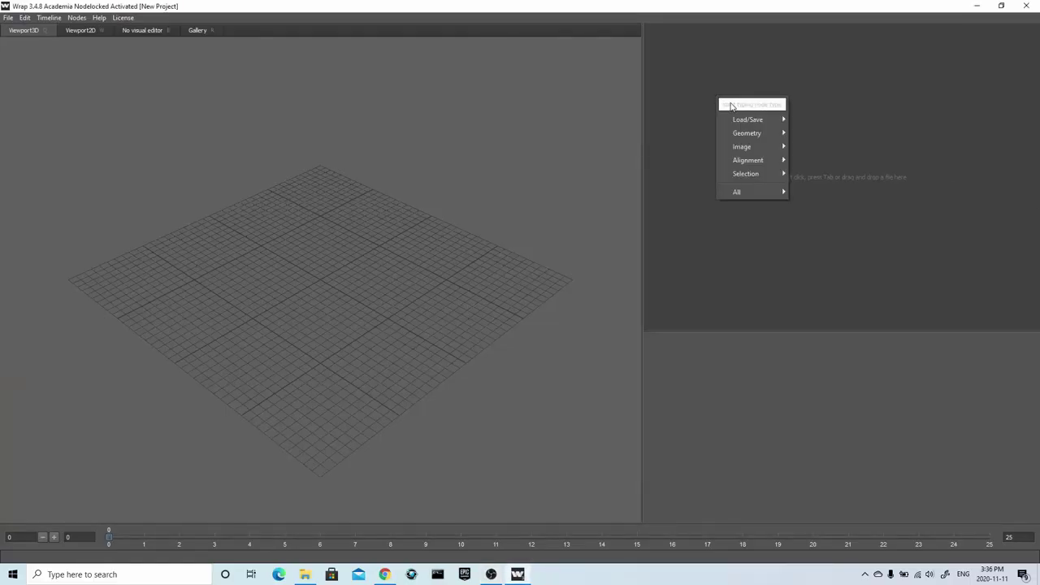
mouse_move(750, 119)
left_click(817, 123)
right_click(864, 93)
mouse_move(894, 109)
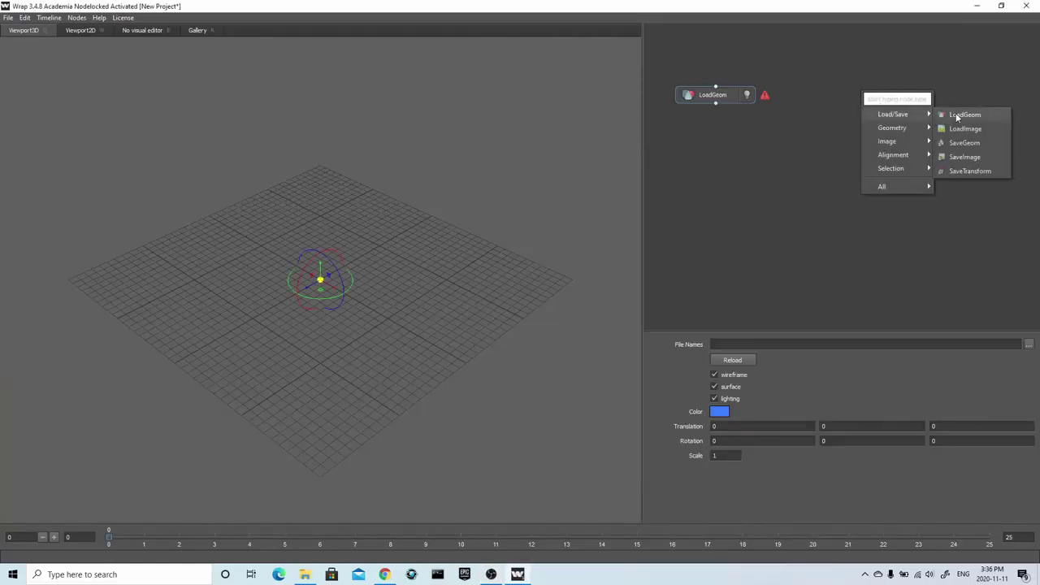
left_click(955, 113)
- Rename the first geometry node PlaneWrap and the second one BaseHead
double_click(728, 96)
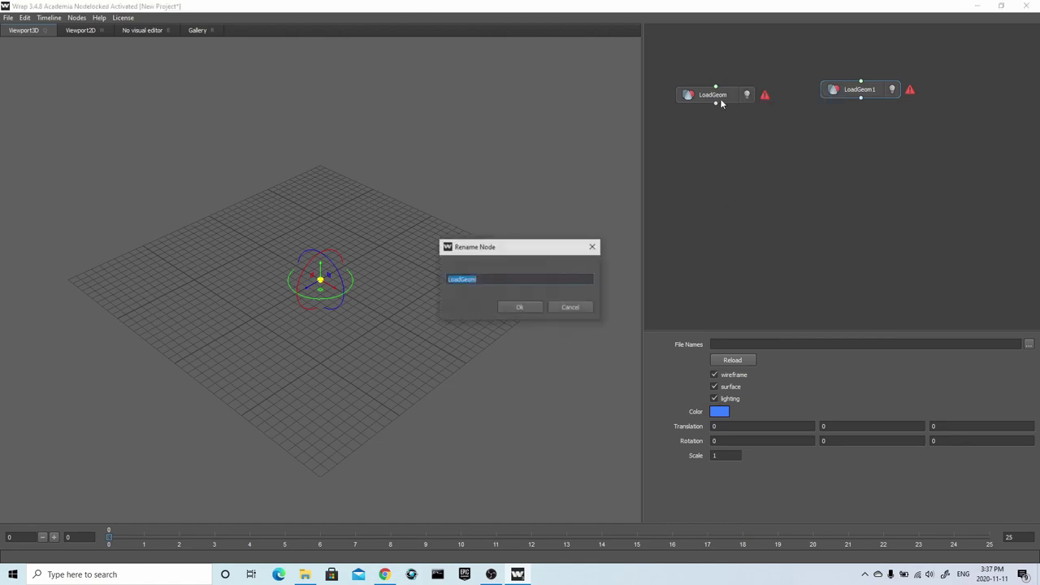
type("Plane")
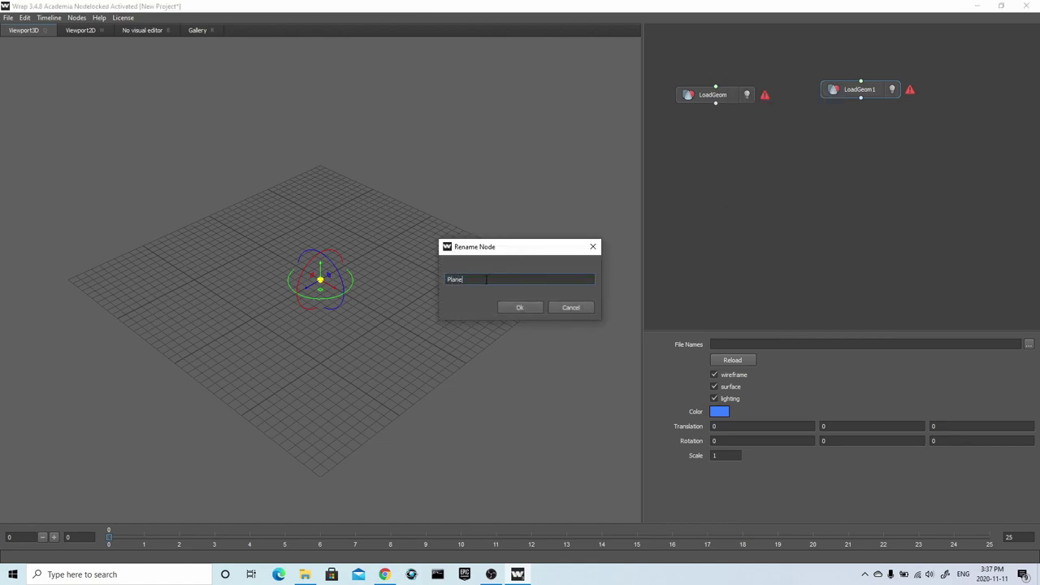
type("ap")
left_click(529, 305)
right_click(885, 89)
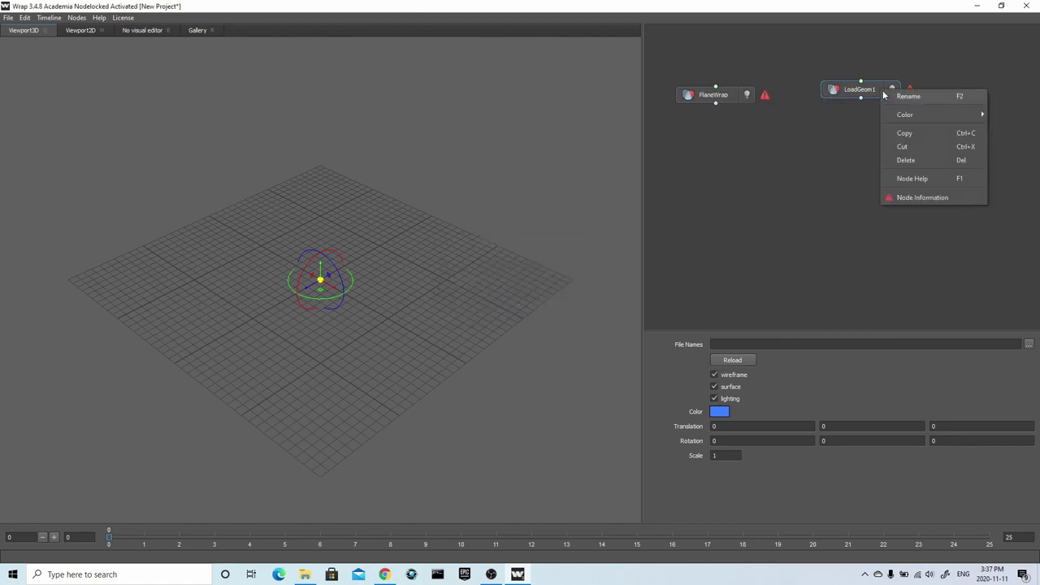
left_click(905, 95)
type("BaseHead")
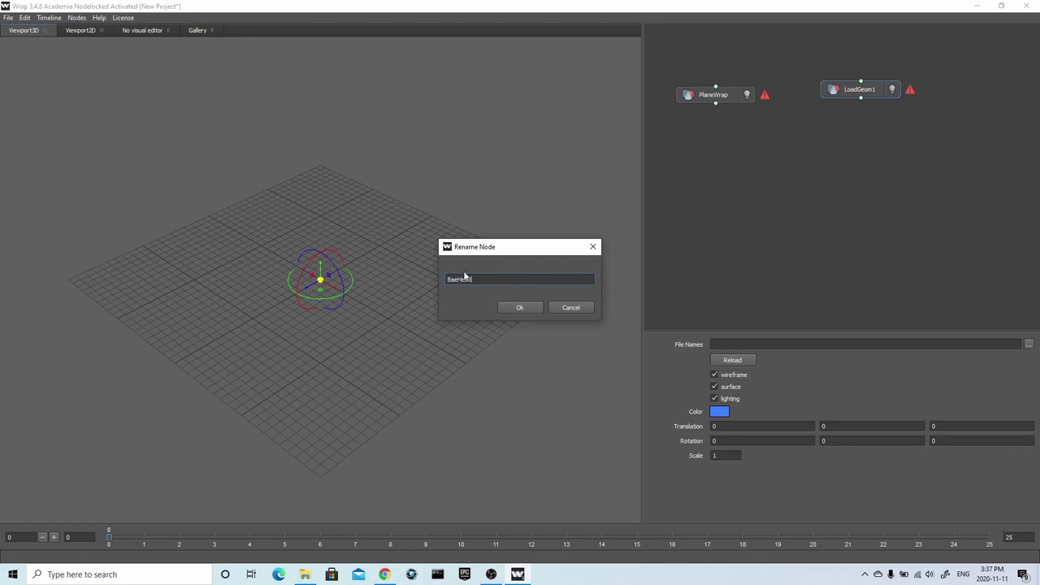
left_click(456, 278)
type("s")
left_click(509, 306)
- Add a LoadImage node above PlaneWrap and load the face colour texture into it
right_click(717, 56)
mouse_move(743, 78)
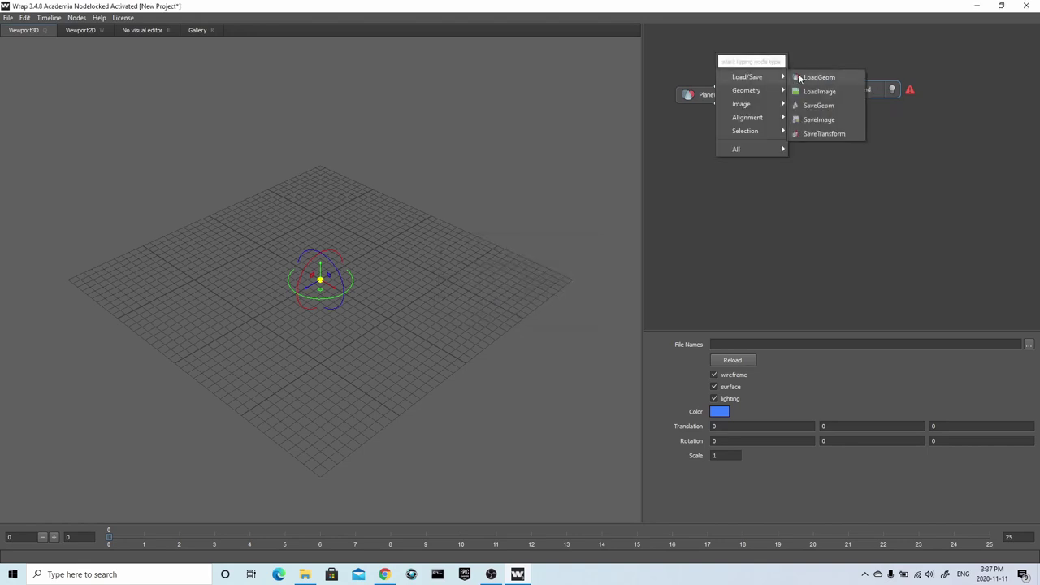
left_click(819, 91)
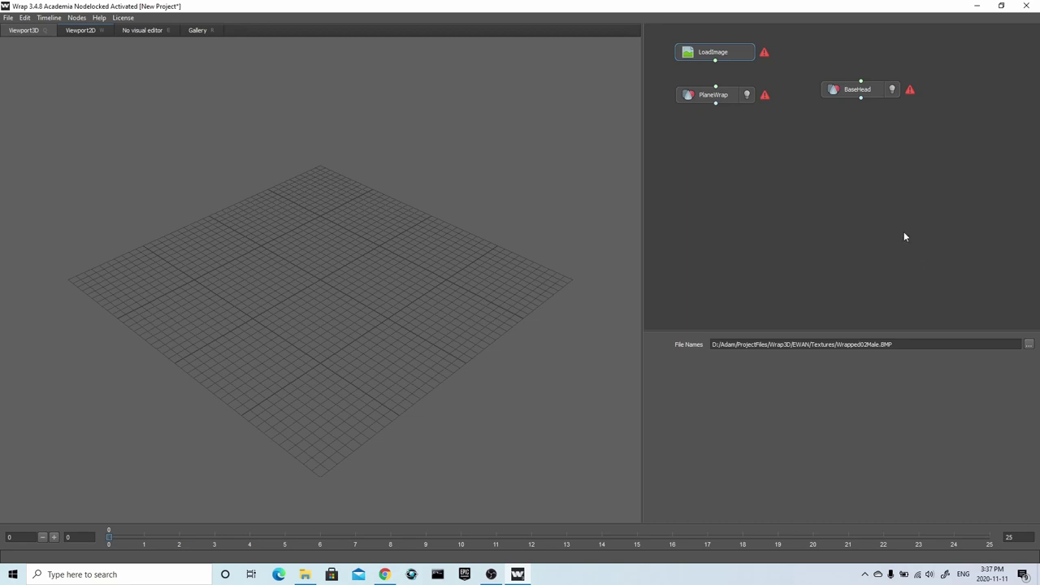
left_click(1029, 344)
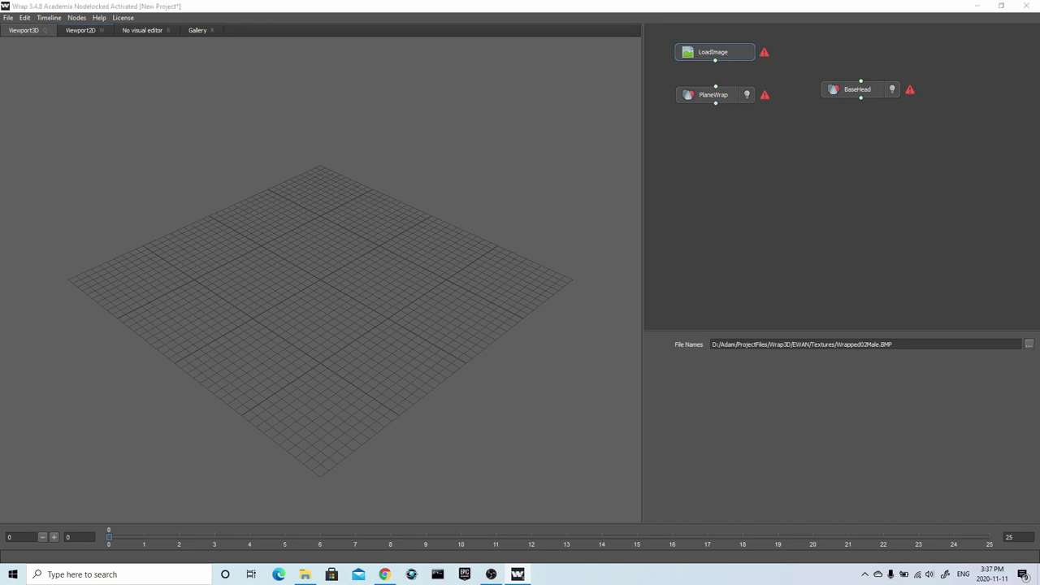
- Load Wrapped02Male.OBJ into the PlaneWrap node and Head_uv.OBJ into the BaseHead node
left_click(717, 95)
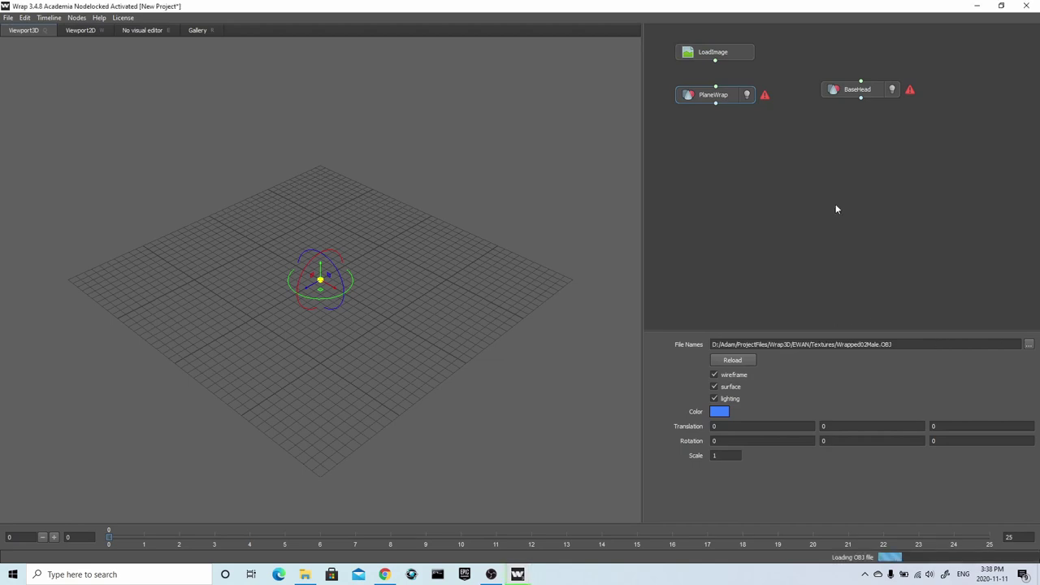
left_click(869, 93)
left_click(1029, 344)
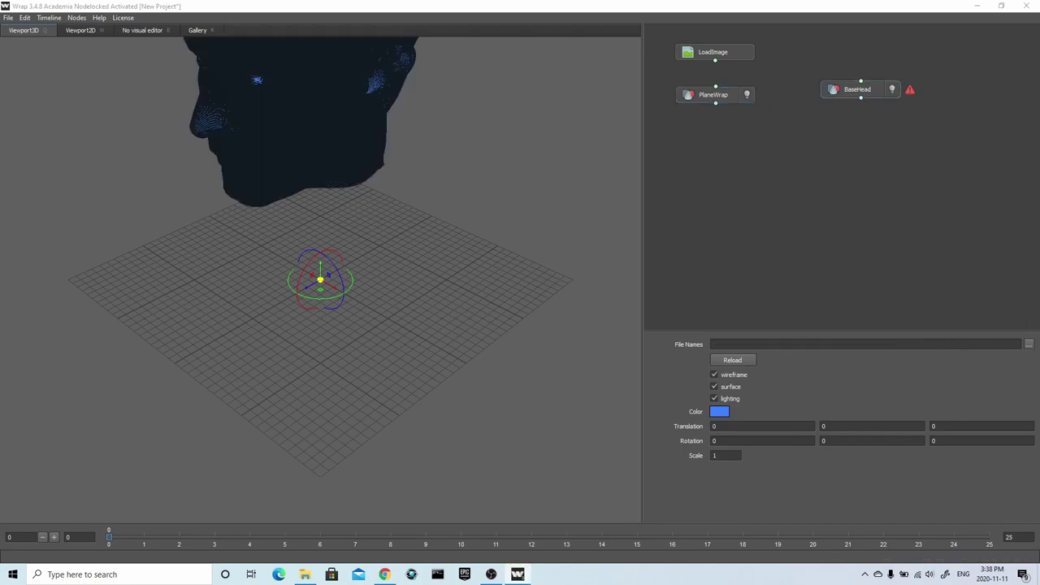
double_click(830, 242)
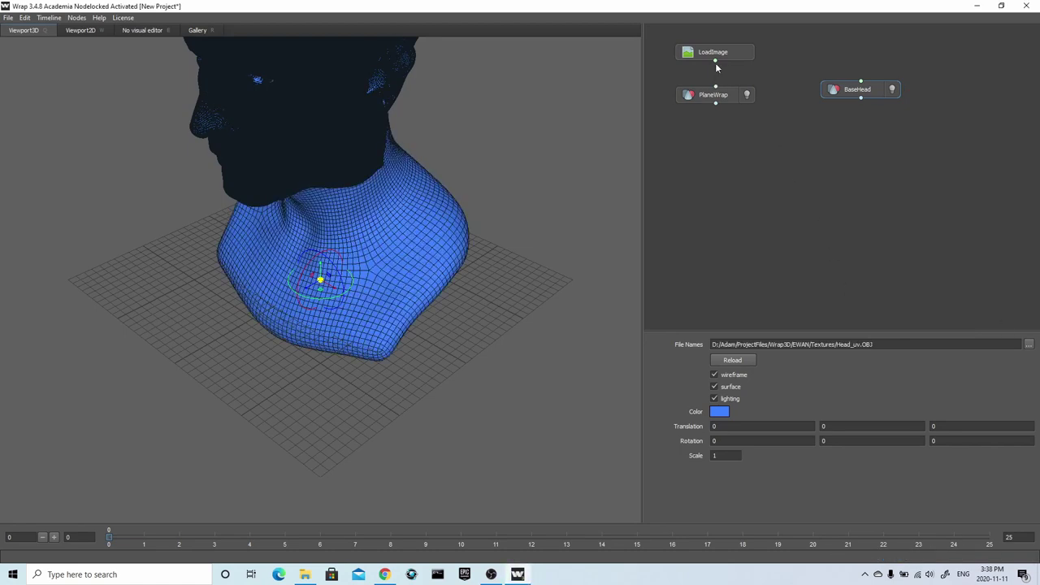
- Connect LoadImage to PlaneWrap's texture input and turn off the wireframe display of both heads
left_click_drag(715, 61, 715, 86)
left_click(714, 376)
left_click(713, 95)
left_click(714, 375)
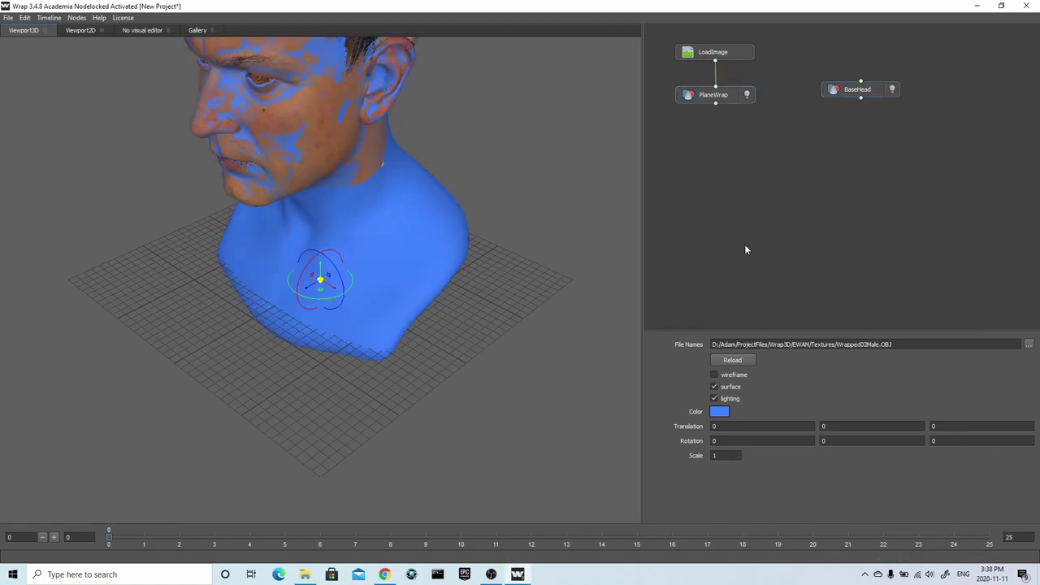
left_click_drag(638, 313, 538, 290)
- Add a TransferTexture node fed by PlaneWrap and connect a new ExtrapolateImage node to its output
right_click(742, 154)
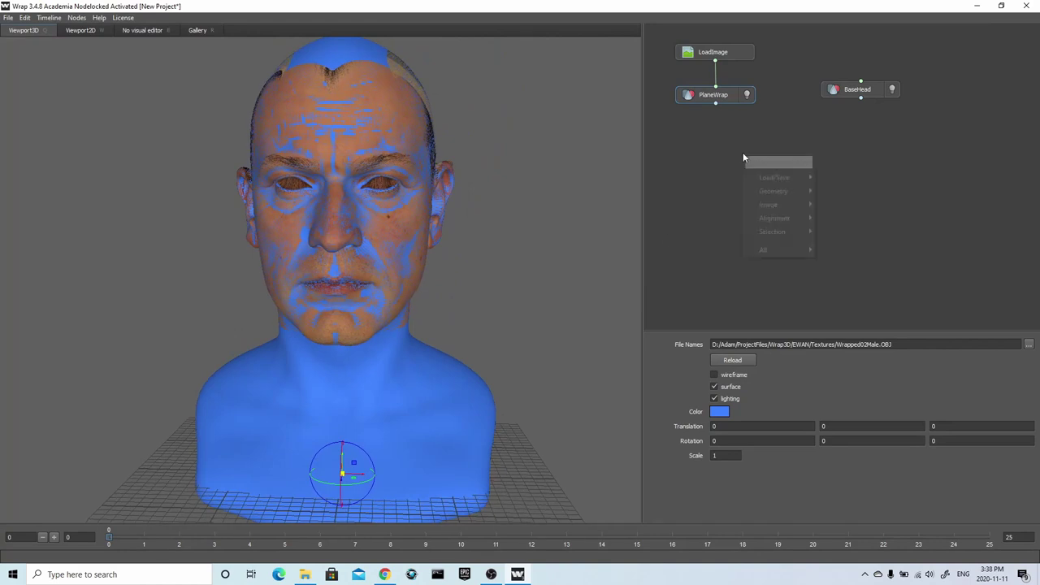
mouse_move(770, 206)
left_click(841, 219)
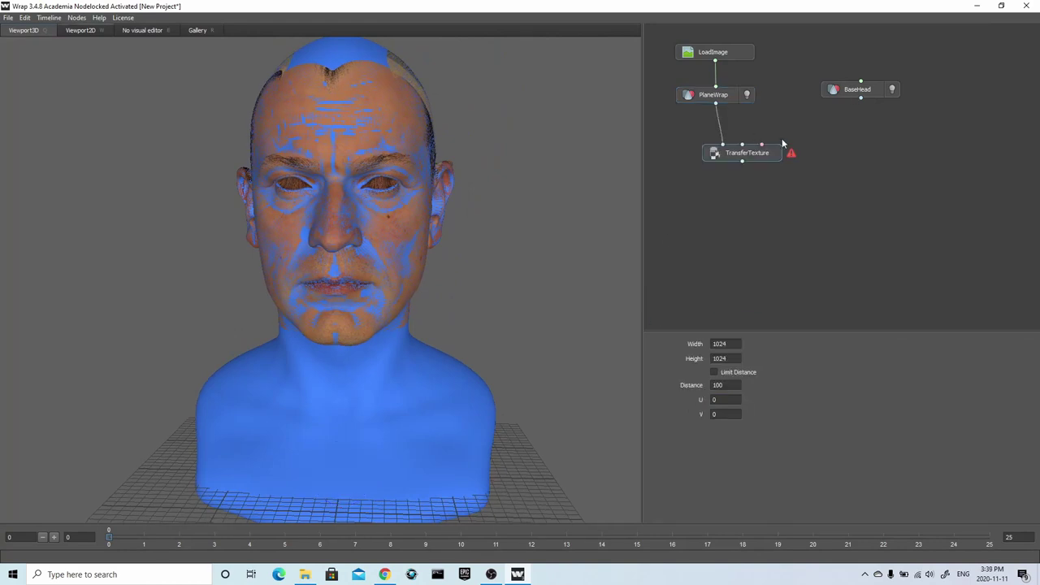
left_click_drag(742, 160, 742, 188)
mouse_move(772, 240)
left_click(853, 236)
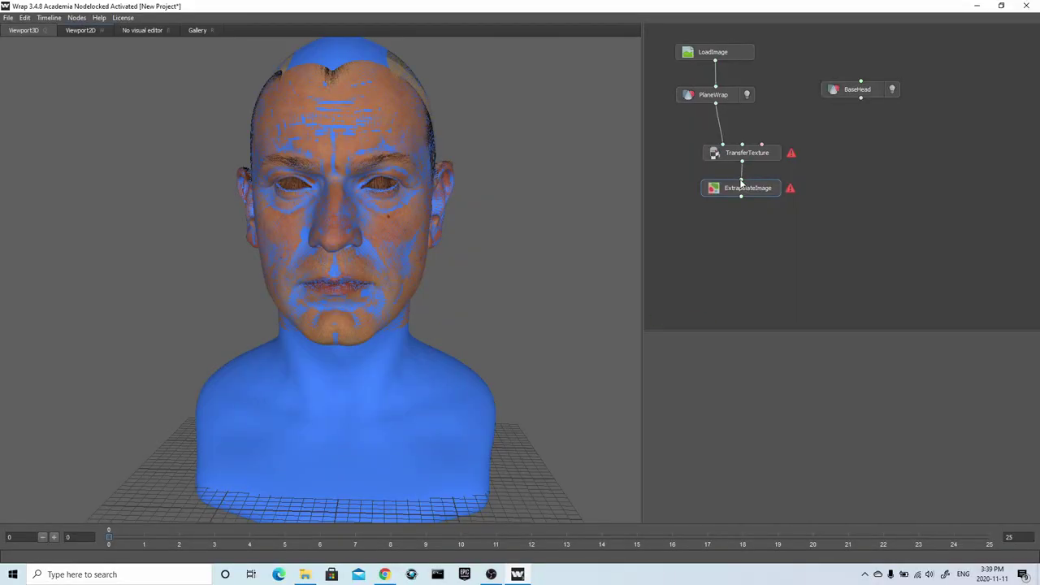
left_click_drag(769, 188, 771, 188)
- Set the TransferTexture width and height to 8192 and connect BaseHead as its target geometry
left_click(754, 157)
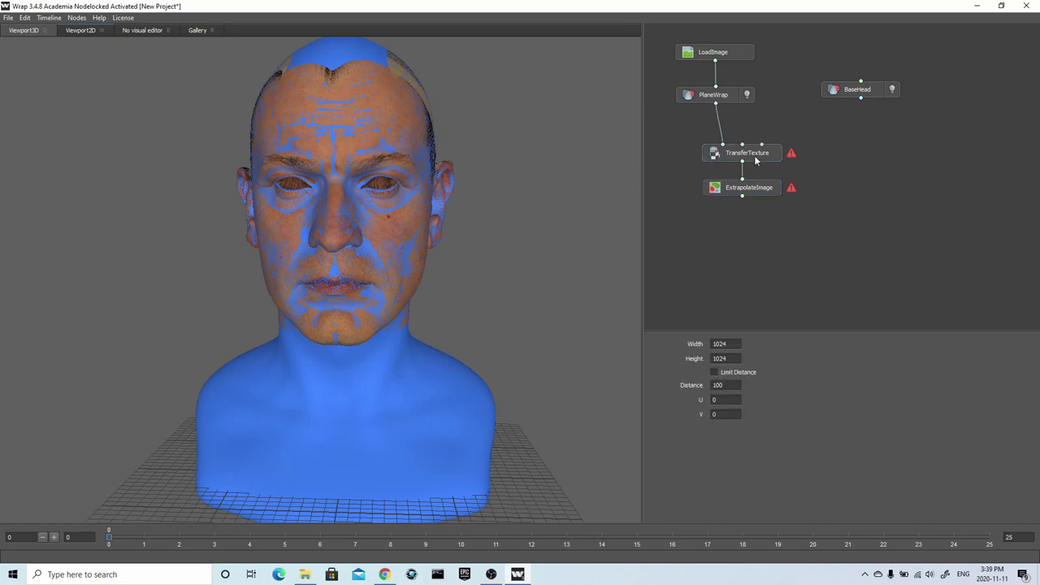
left_click_drag(727, 344, 678, 343)
type("8192")
left_click(732, 358)
left_click_drag(732, 359, 705, 362)
left_click(756, 190)
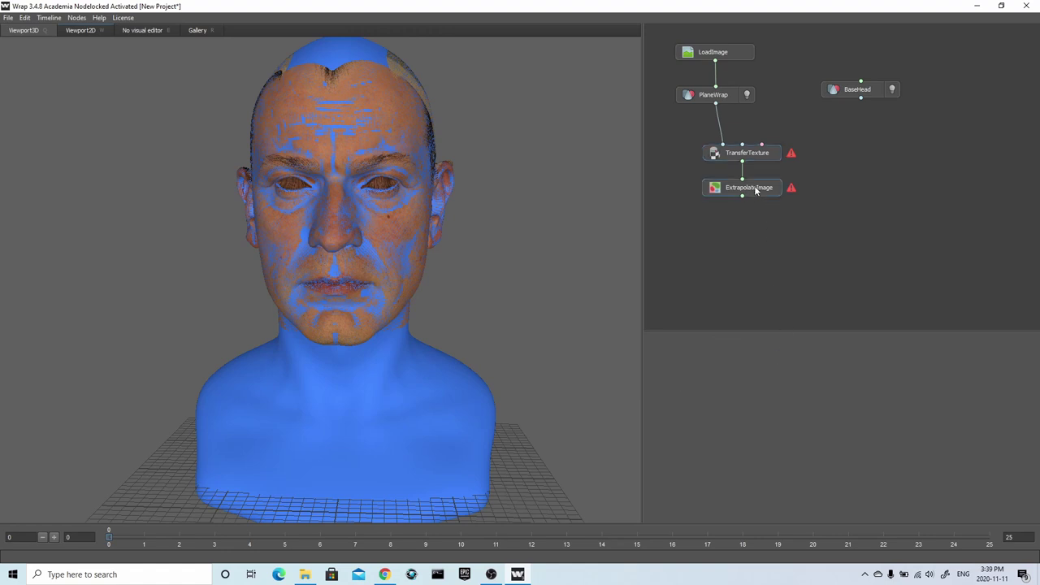
left_click(758, 154)
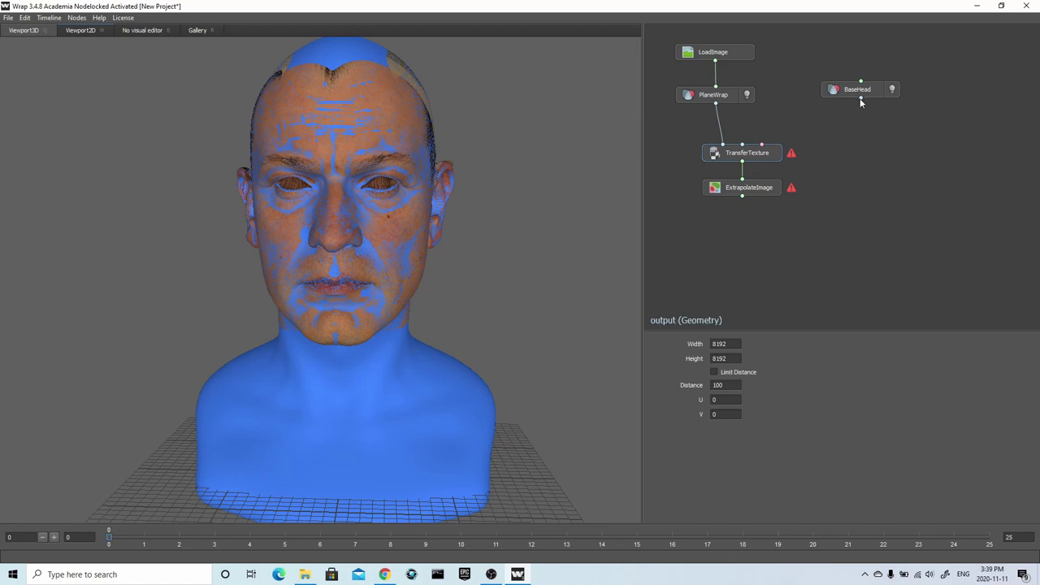
left_click_drag(860, 100, 761, 145)
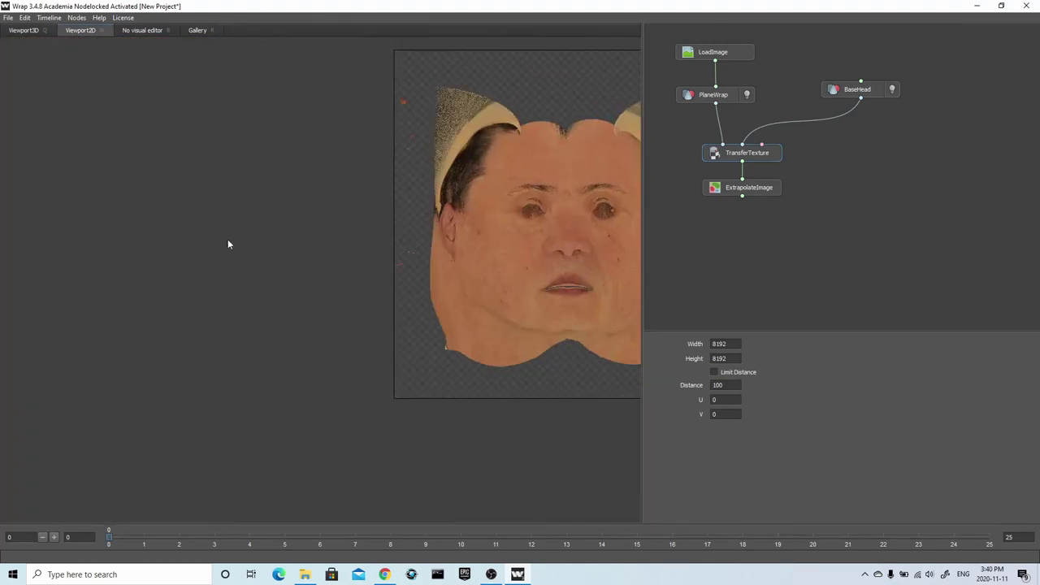
- Examine the transferred face texture in the 2D view, checking the eyes, mouth, ears and borders
scroll(228, 244, "down", 2)
scroll(229, 245, "up", 1)
middle_click_drag(512, 220, 345, 198)
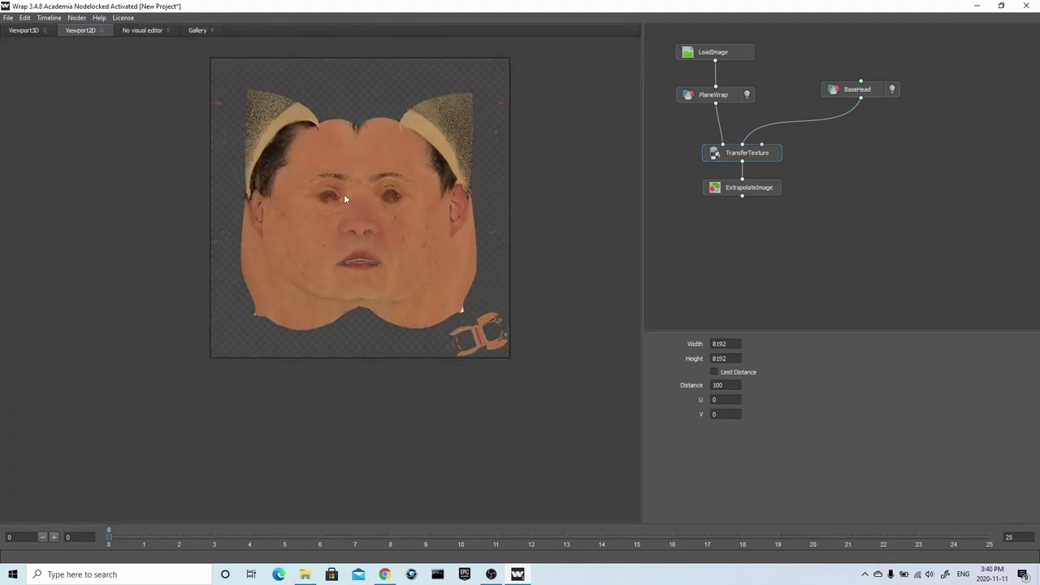
scroll(463, 198, "up", 8)
scroll(477, 184, "down", 6)
middle_click_drag(520, 155, 567, 186)
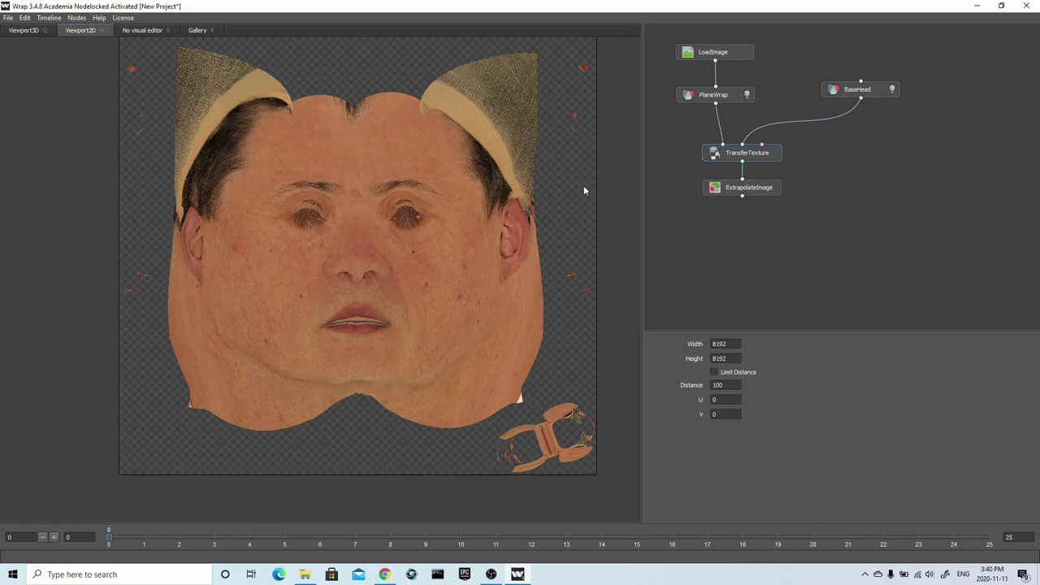
scroll(344, 265, "up", 5)
scroll(354, 260, "down", 5)
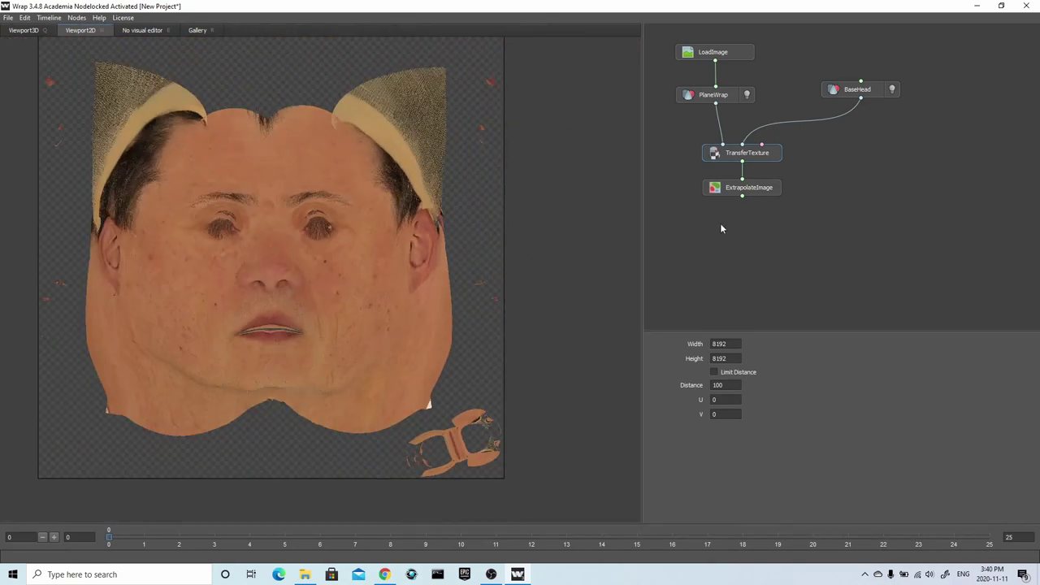
- Add a SaveImage node after ExtrapolateImage with quality 100 and the output file DiffuseMale.tif
right_click(742, 221)
mouse_move(766, 238)
left_click(845, 256)
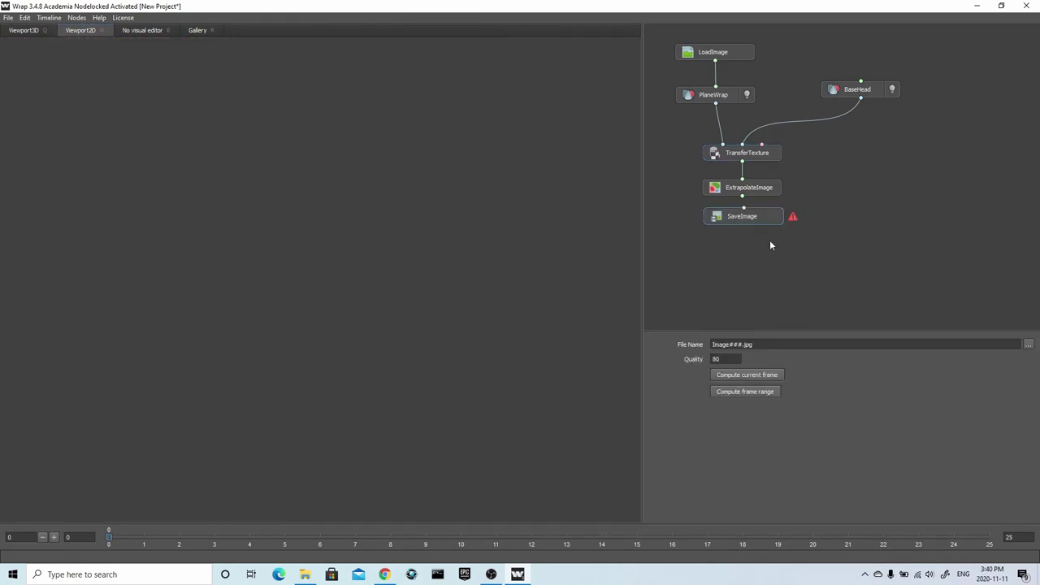
double_click(717, 359)
type("100")
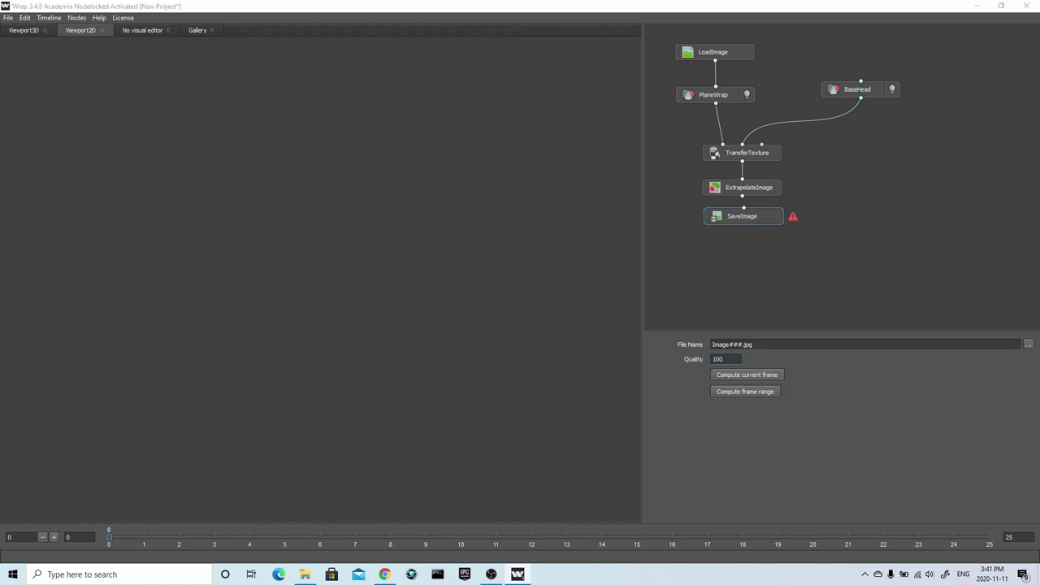
key("Return")
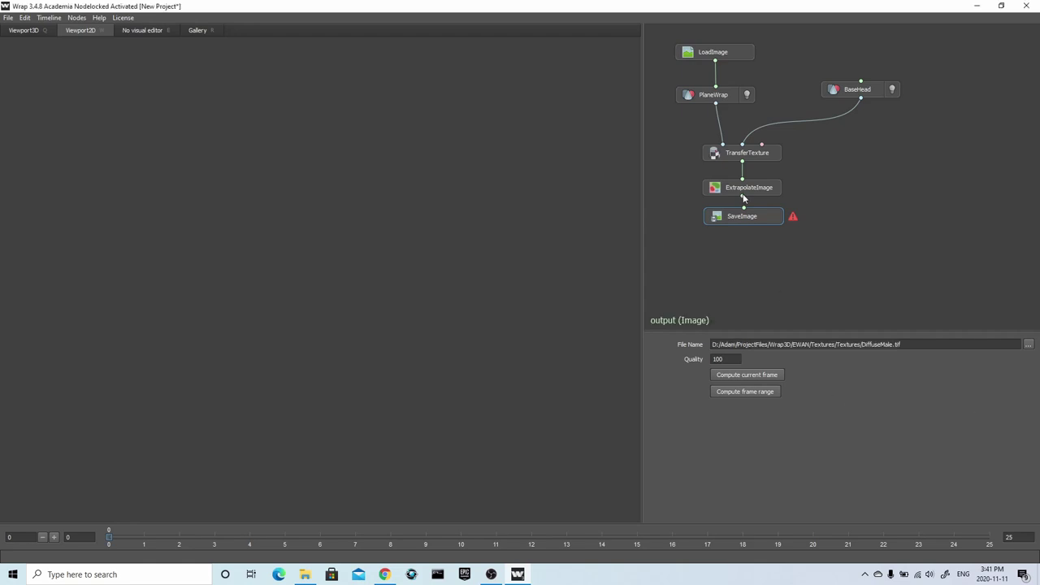
left_click_drag(743, 196, 744, 208)
left_click(759, 190)
left_click(758, 214)
- Set the output file name to DispMale.tif, load fullface_CP_displacement.tif as source image and inspect the extrapolated map
left_click(718, 54)
left_click(757, 214)
left_click_drag(882, 346, 865, 346)
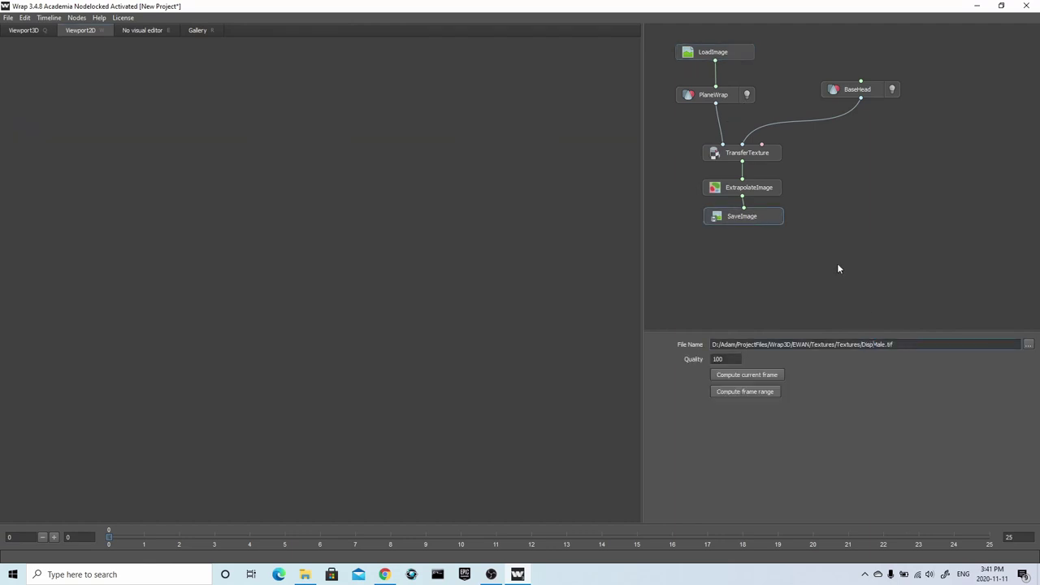
left_click(722, 57)
double_click(797, 255)
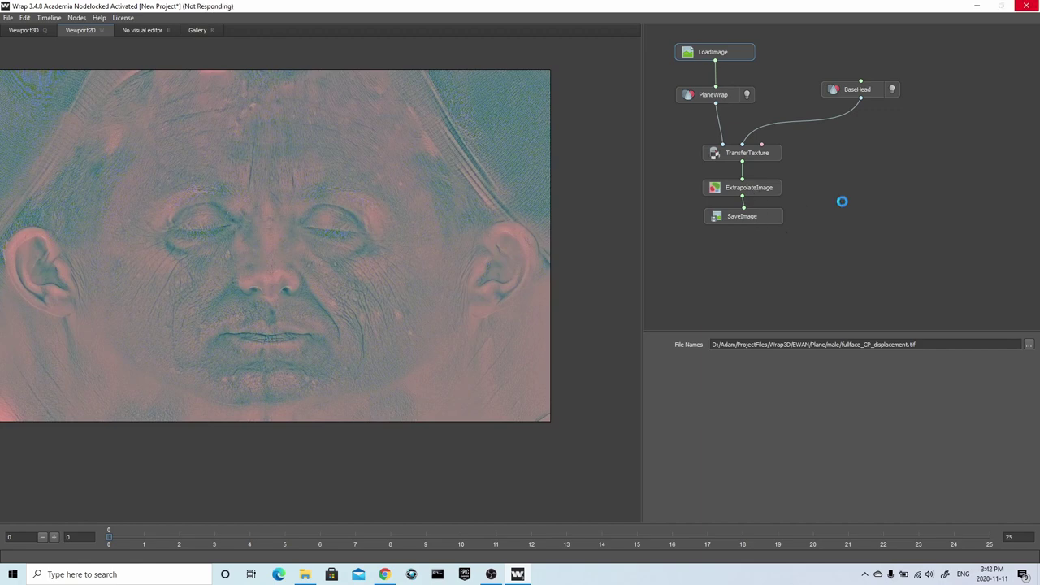
scroll(306, 252, "up", 5)
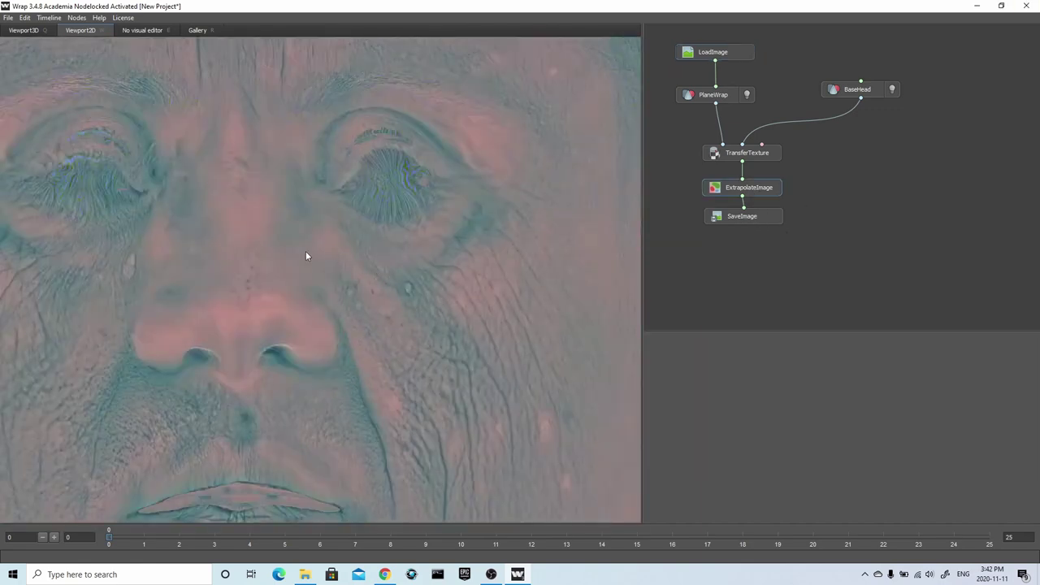
scroll(74, 214, "up", 3)
scroll(73, 213, "down", 6)
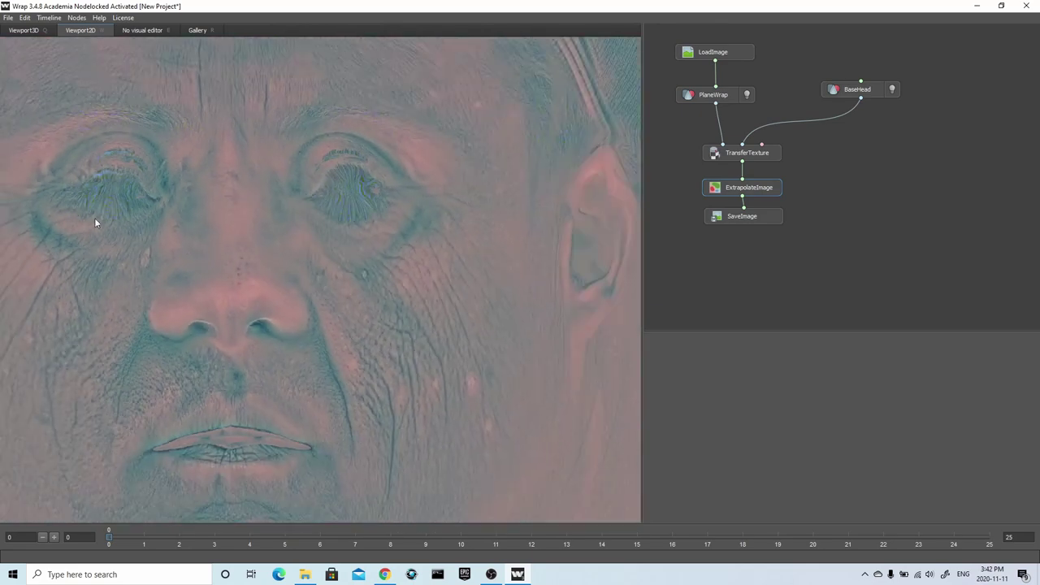
- Set the SaveImage output file name to UtilMale.tif and load the utility map as source image
left_click(751, 219)
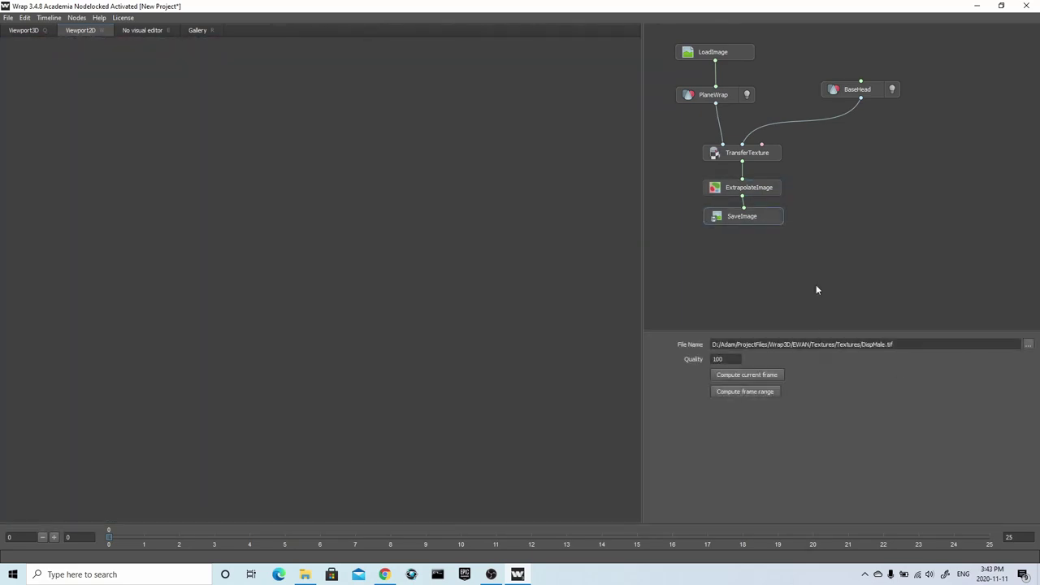
left_click_drag(862, 346, 874, 346)
type("Util")
left_click(723, 52)
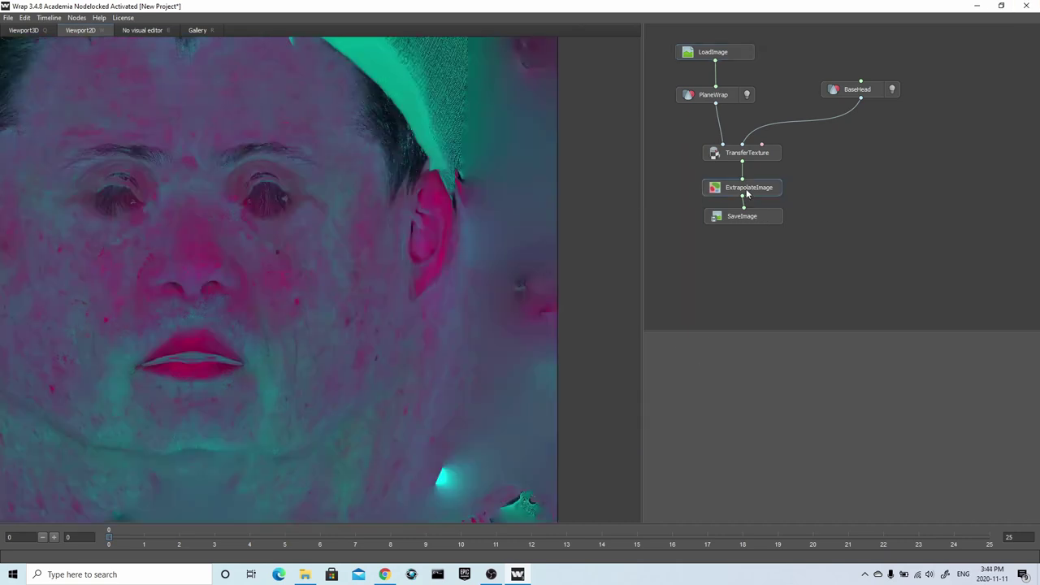
left_click(760, 217)
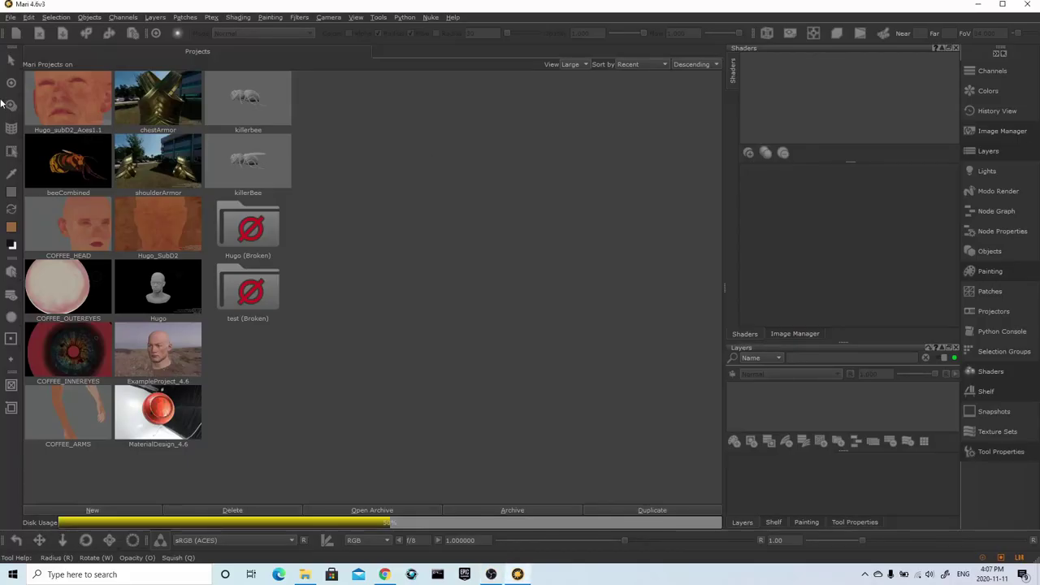
- Start a new project named Ewan and pick Head_uv.OBJ from the EWAN/Textures folder as its mesh
left_click(9, 17)
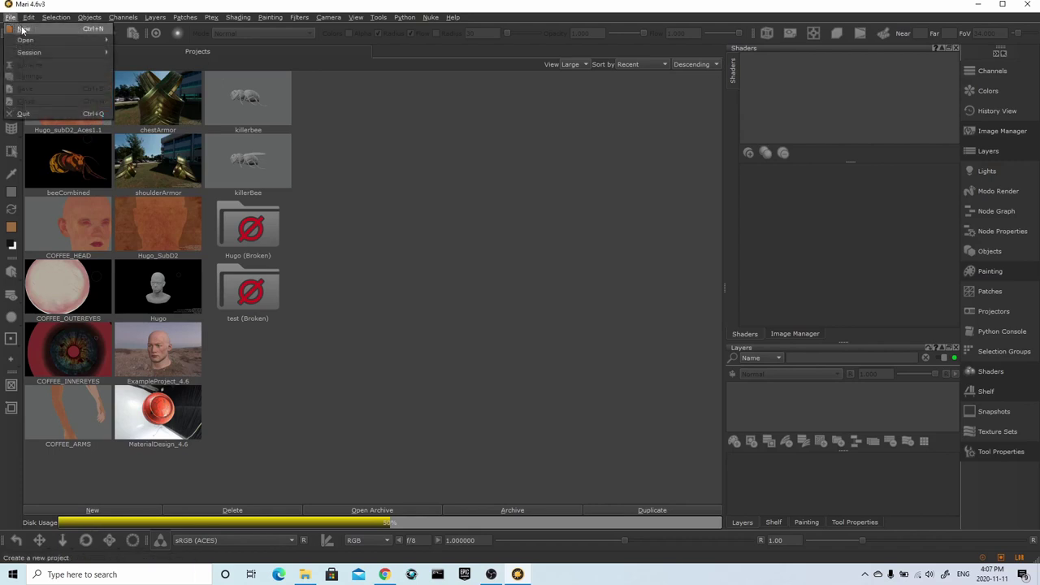
left_click(22, 29)
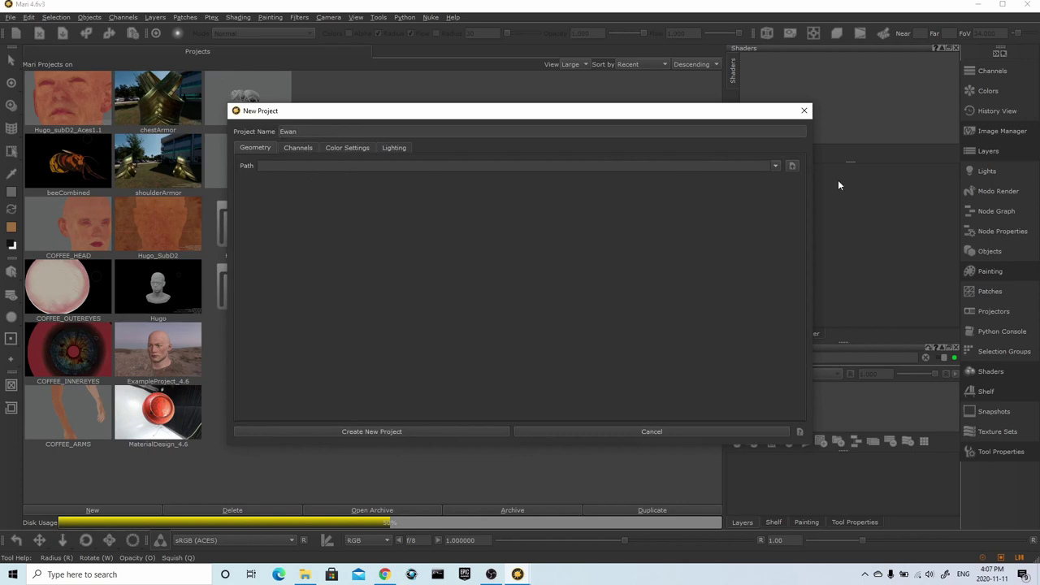
left_click(792, 167)
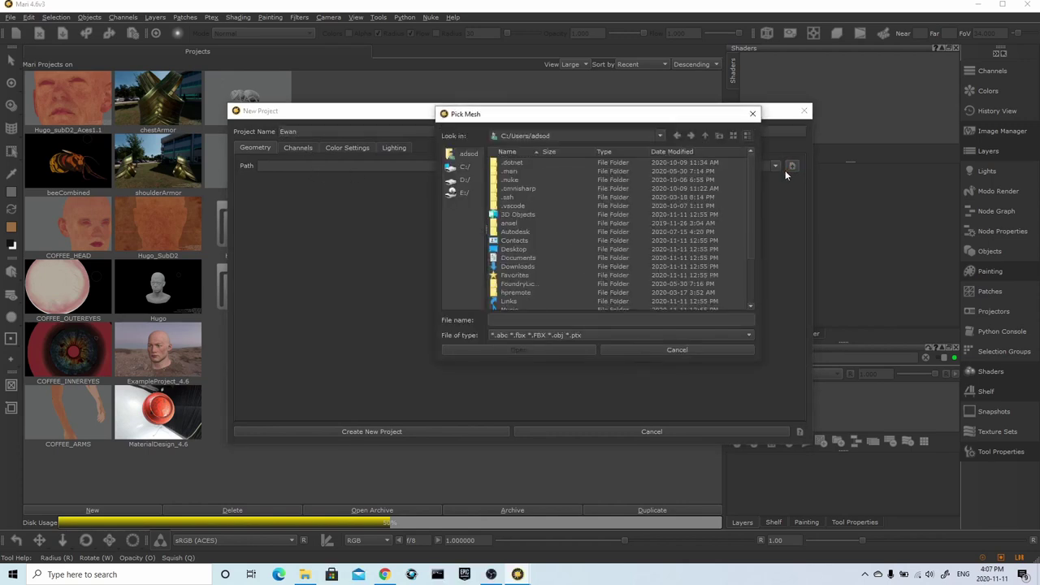
left_click(460, 179)
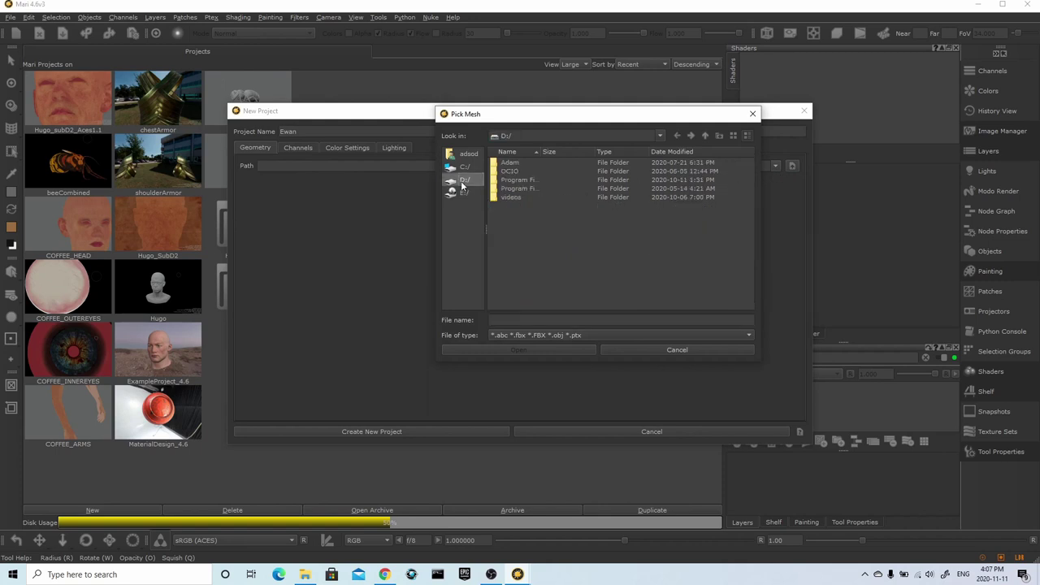
double_click(522, 163)
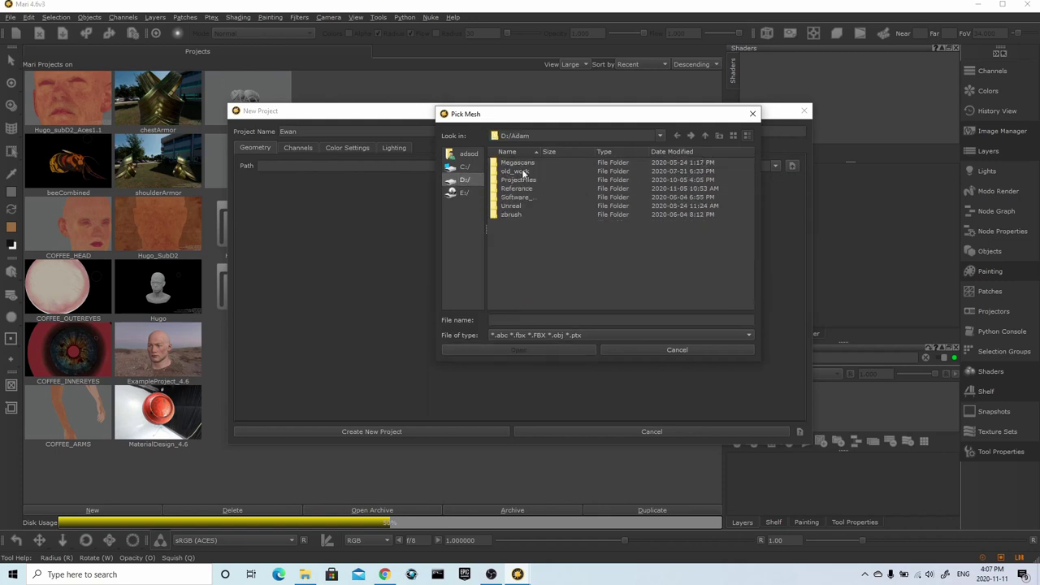
double_click(523, 175)
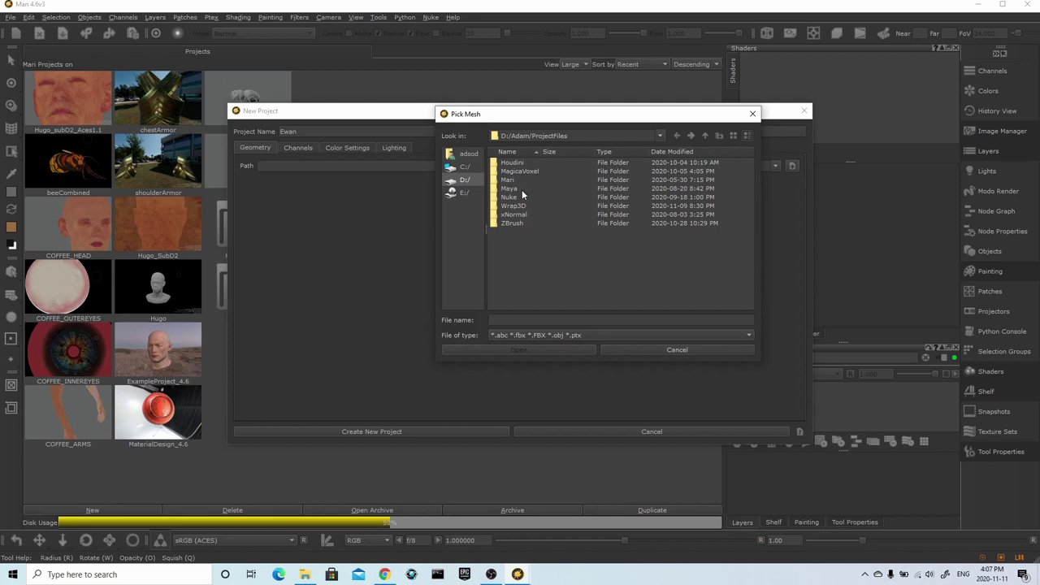
double_click(524, 205)
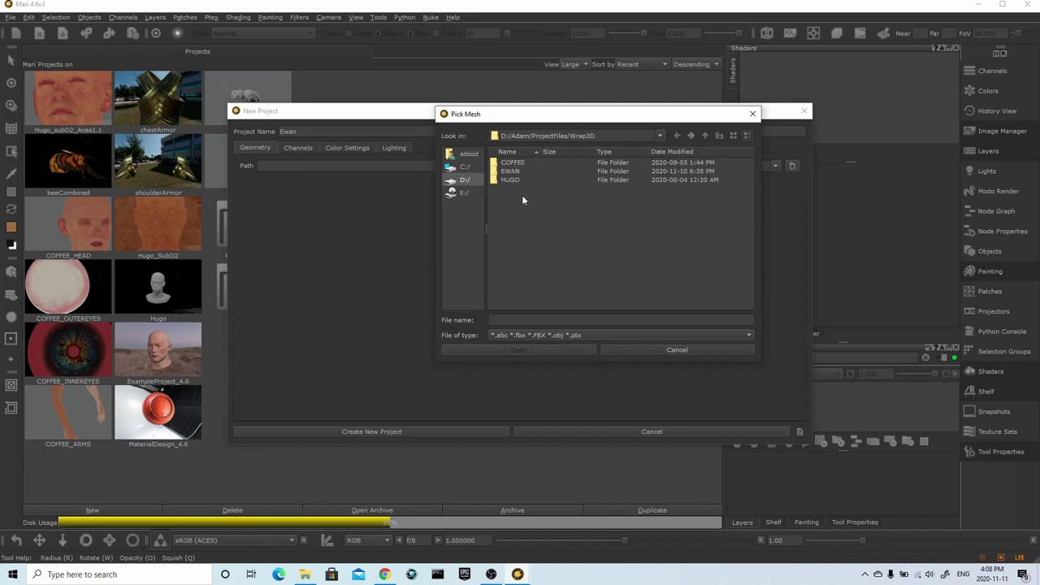
double_click(521, 172)
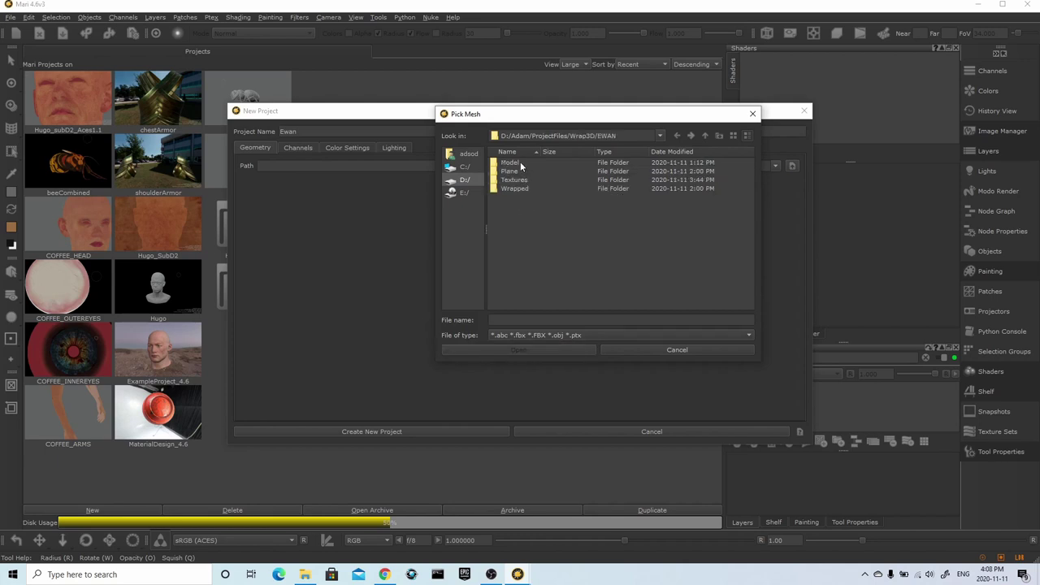
left_click(519, 161)
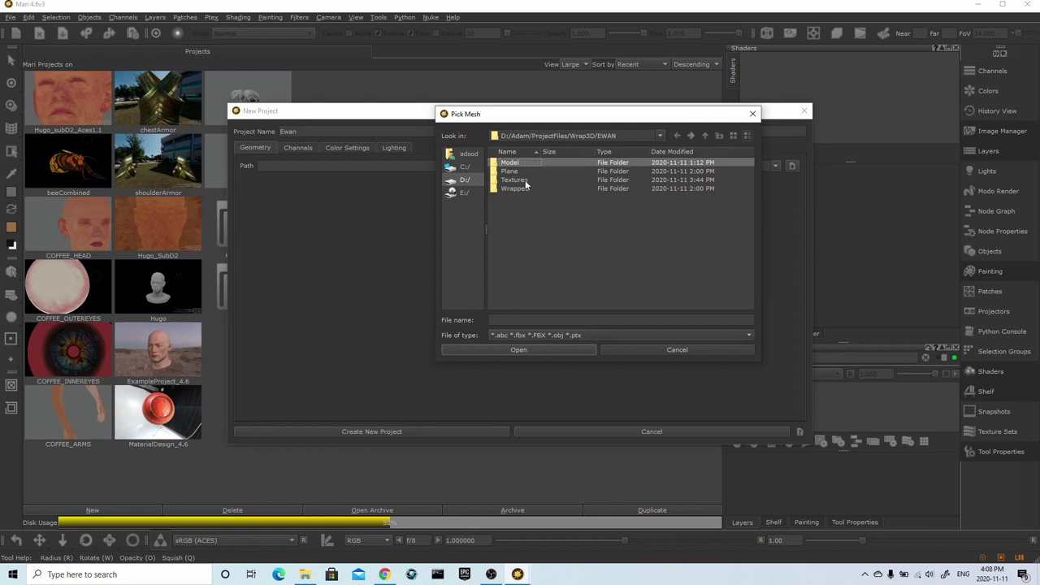
double_click(525, 182)
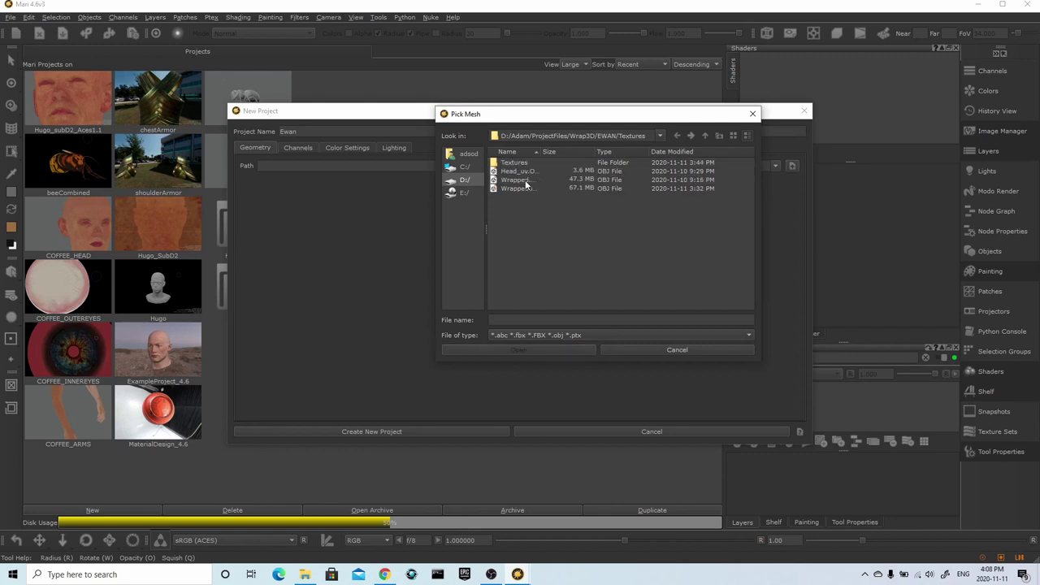
left_click(527, 171)
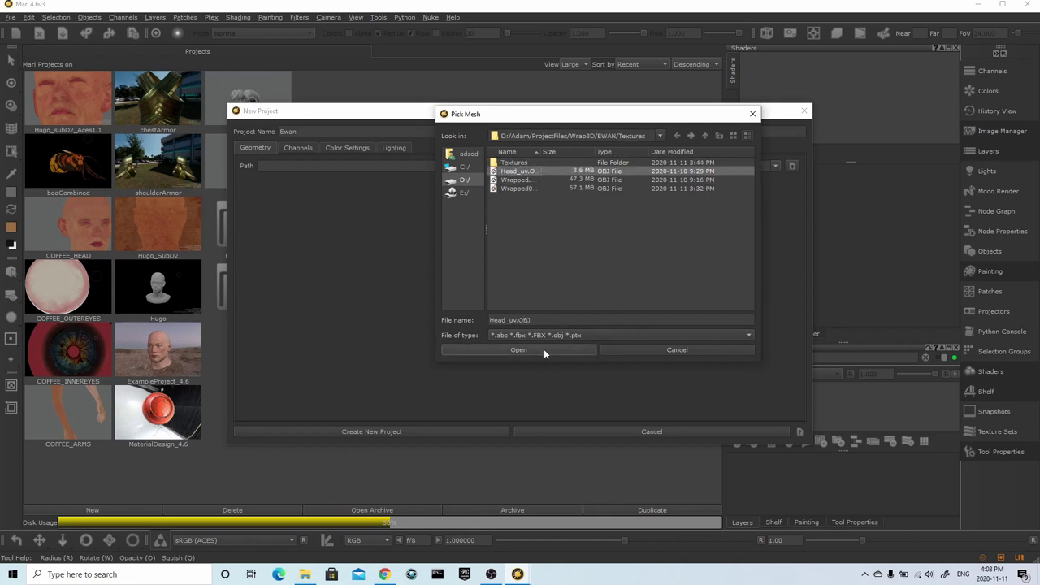
left_click(543, 349)
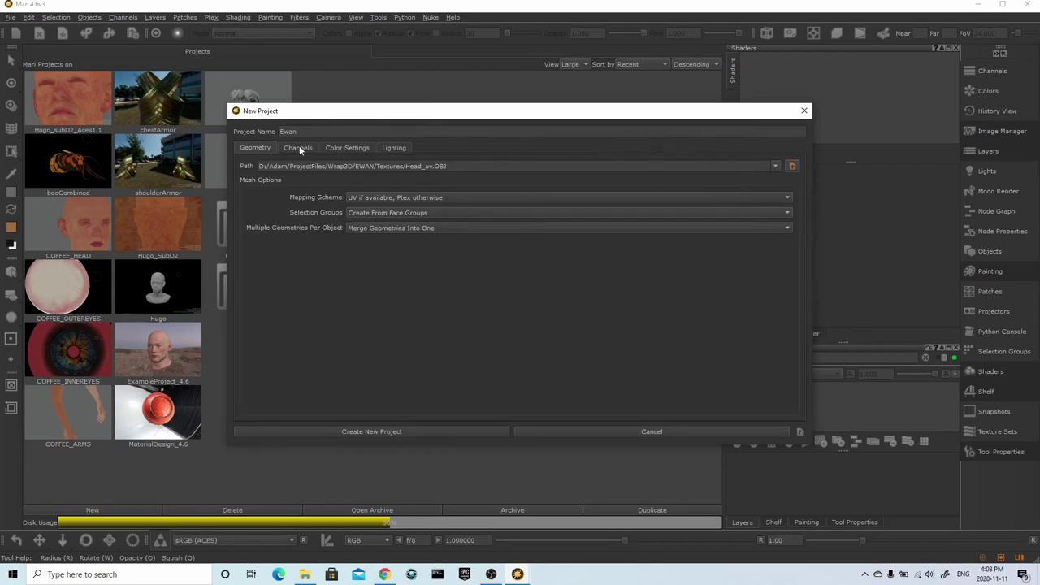
- Keep only the Diffuse Color and Displacement channels for creation, and set the Displacement colorspace to Utility - Raw
left_click(298, 148)
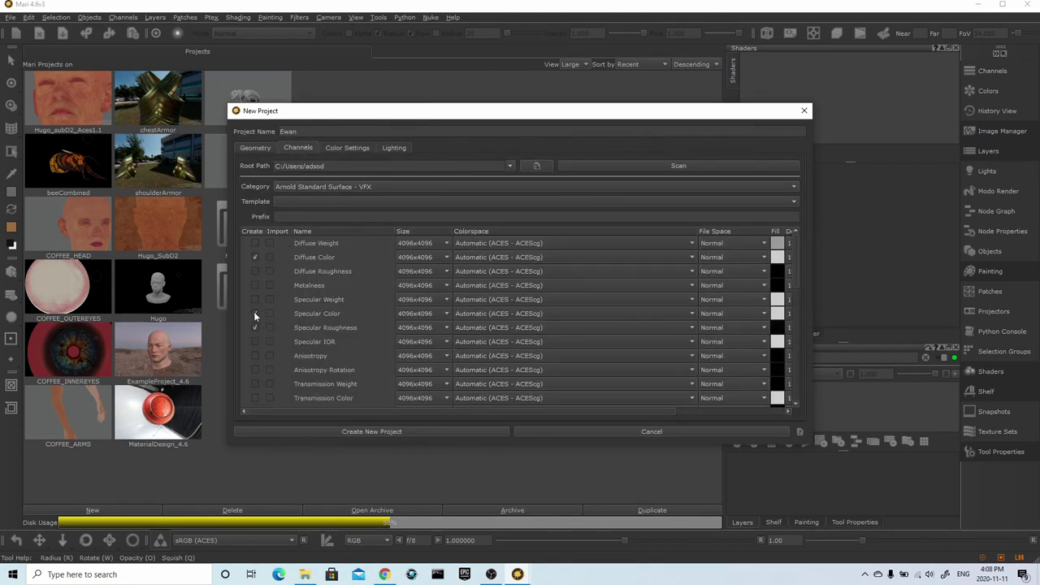
scroll(301, 290, "down", 10)
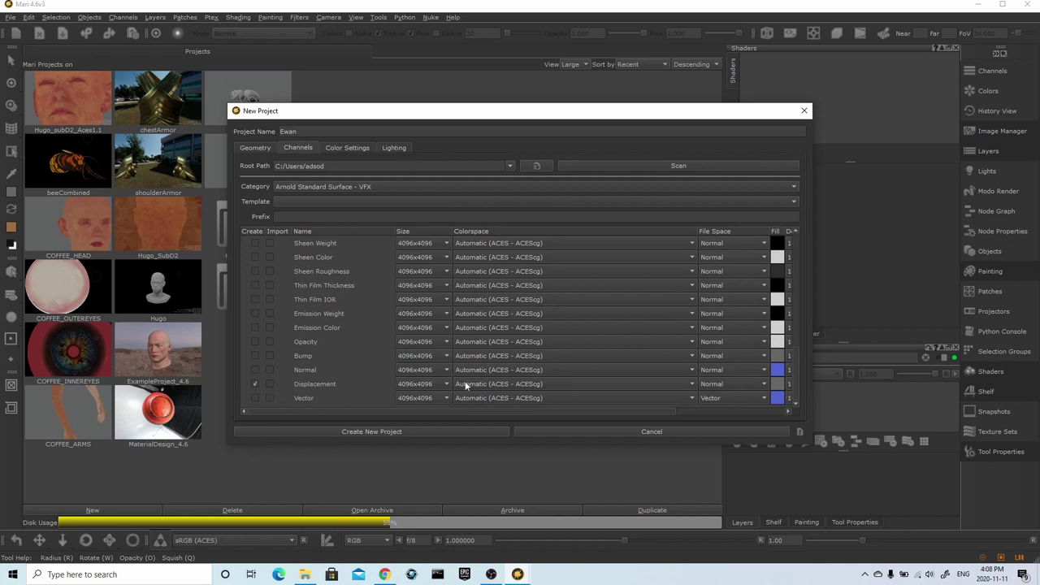
left_click(514, 382)
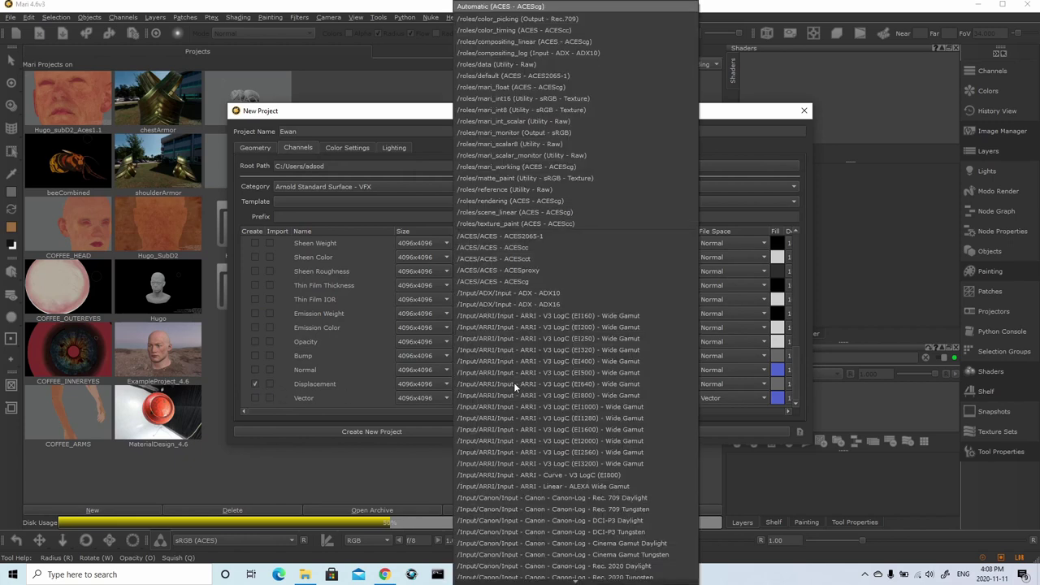
scroll(538, 292, "down", 3)
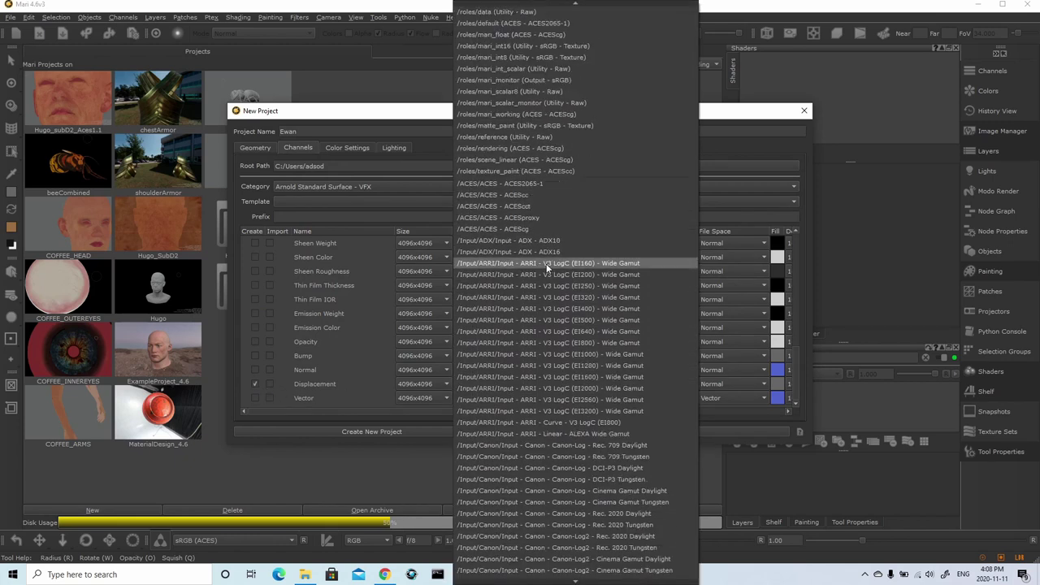
scroll(544, 265, "down", 15)
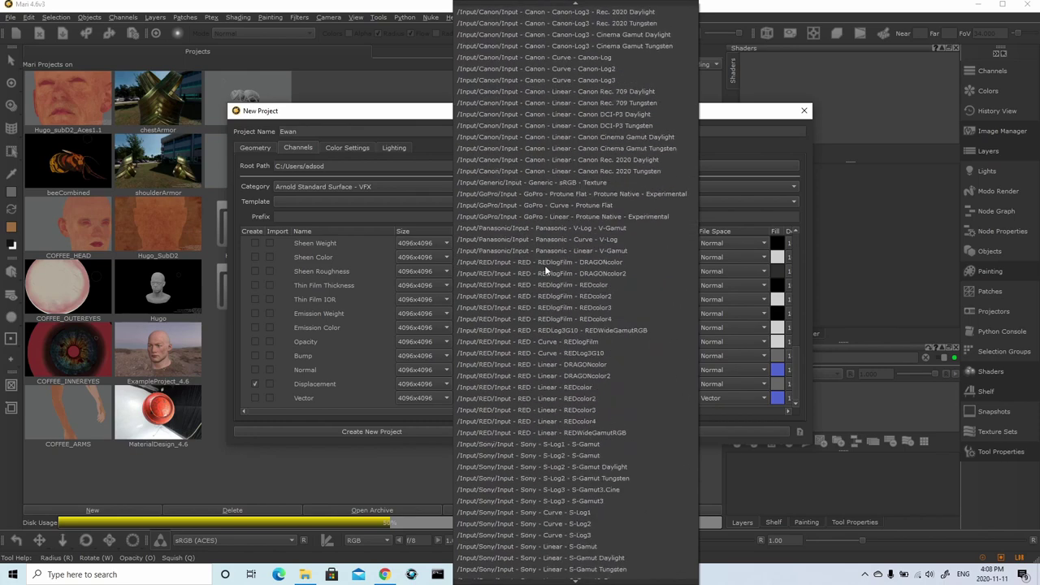
scroll(544, 265, "down", 5)
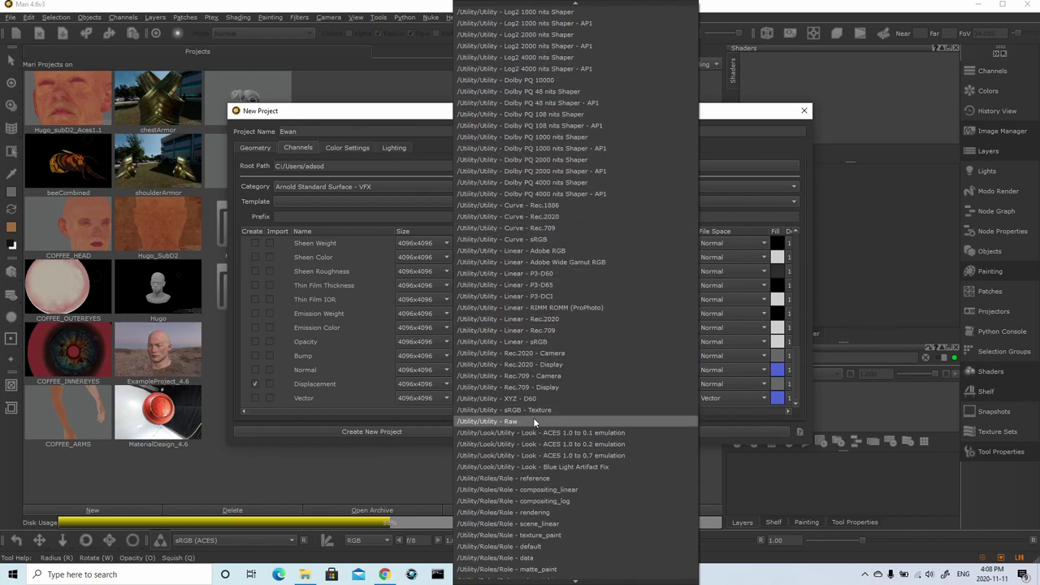
left_click(532, 420)
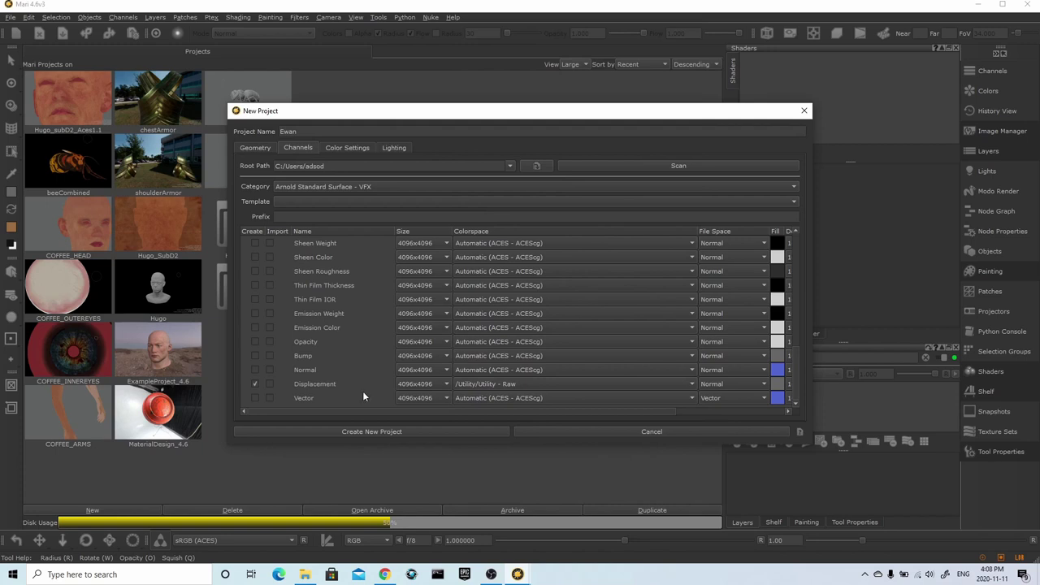
- Set the size of the Displacement and Diffuse Color channels to 8192x8192
left_click(414, 384)
left_click(417, 394)
scroll(307, 387, "up", 10)
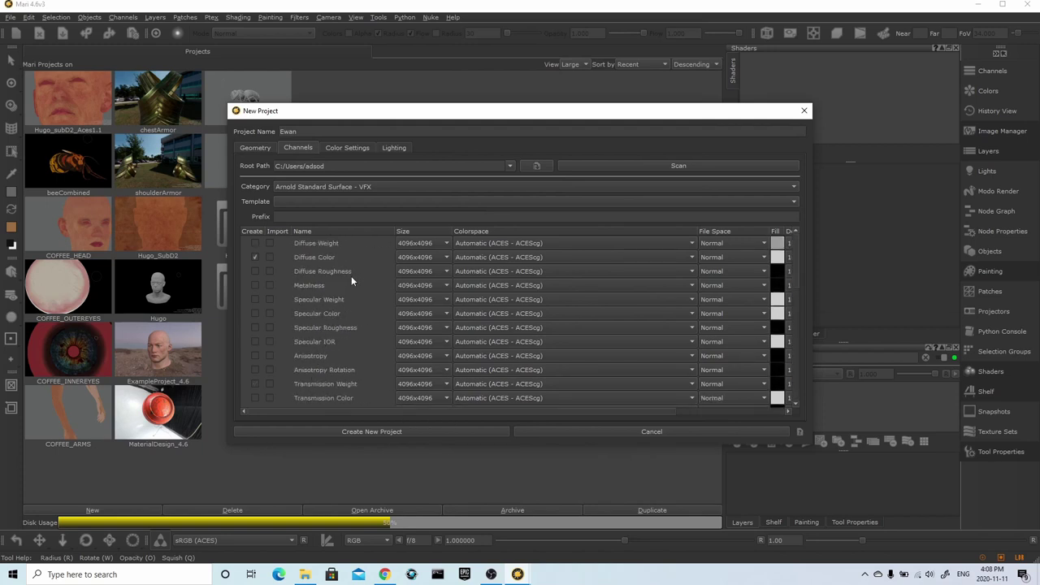
left_click(410, 257)
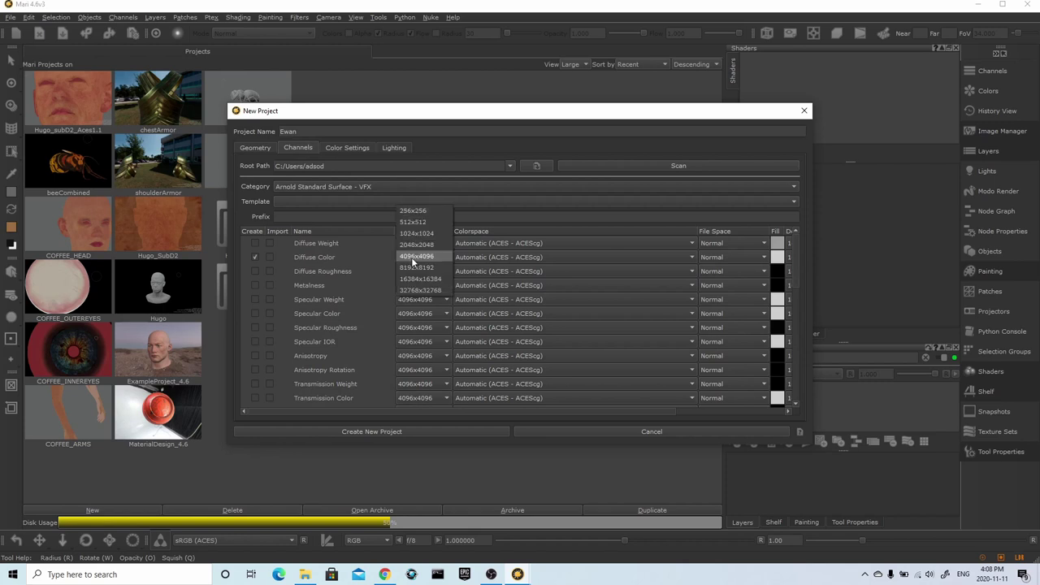
left_click(422, 267)
- Check the project's lighting and color settings, then create the new project
left_click(393, 148)
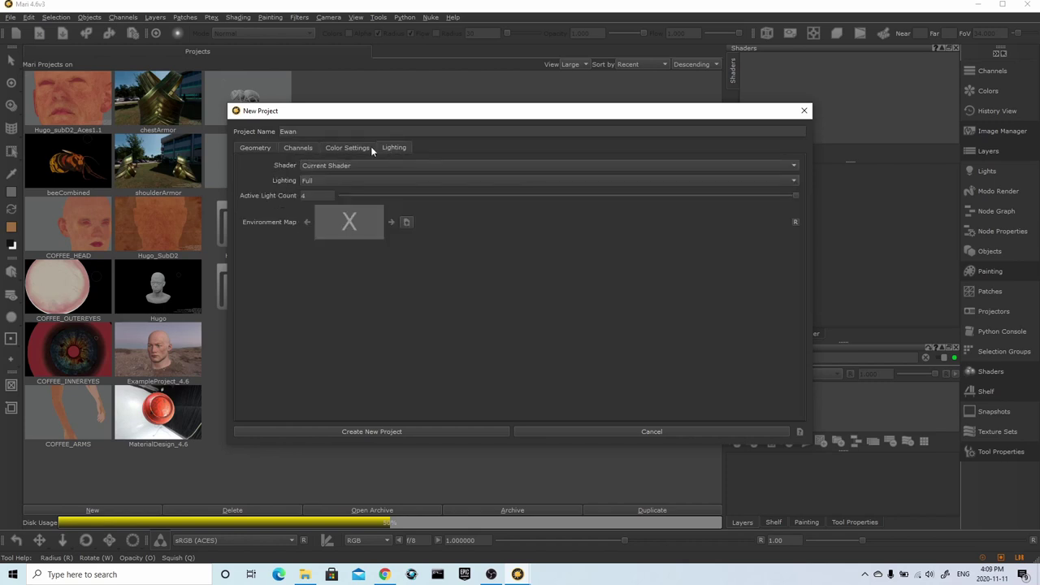
left_click(370, 148)
left_click(444, 432)
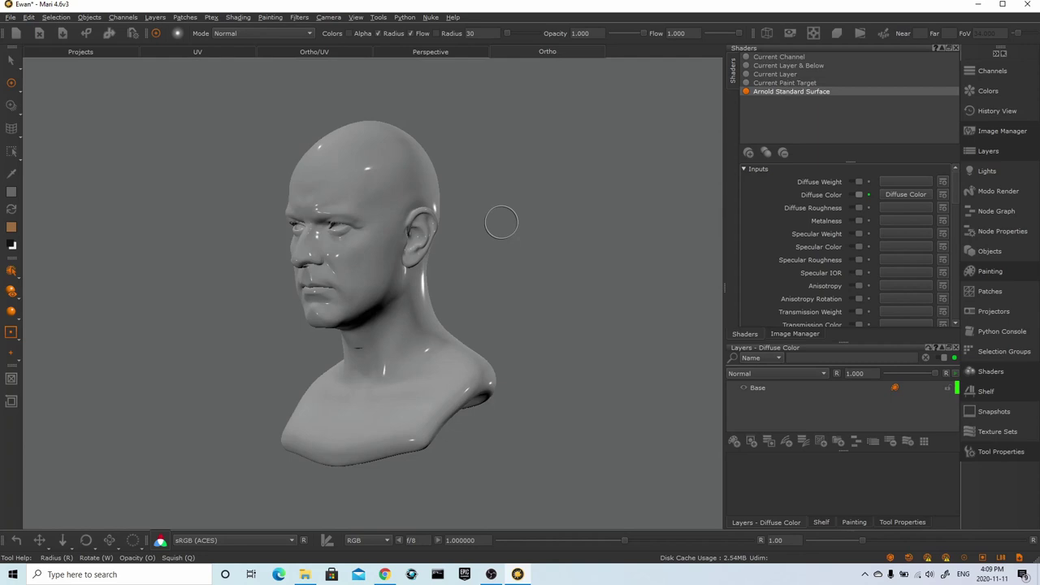
- Add a new layer above the Base layer in the disp channel
key("alt+Tab")
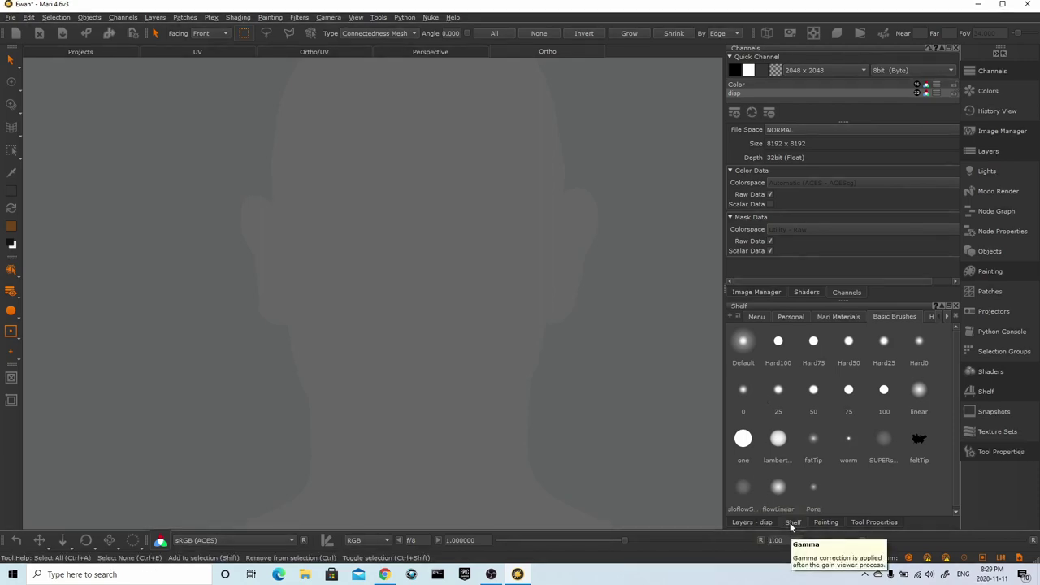
left_click(751, 522)
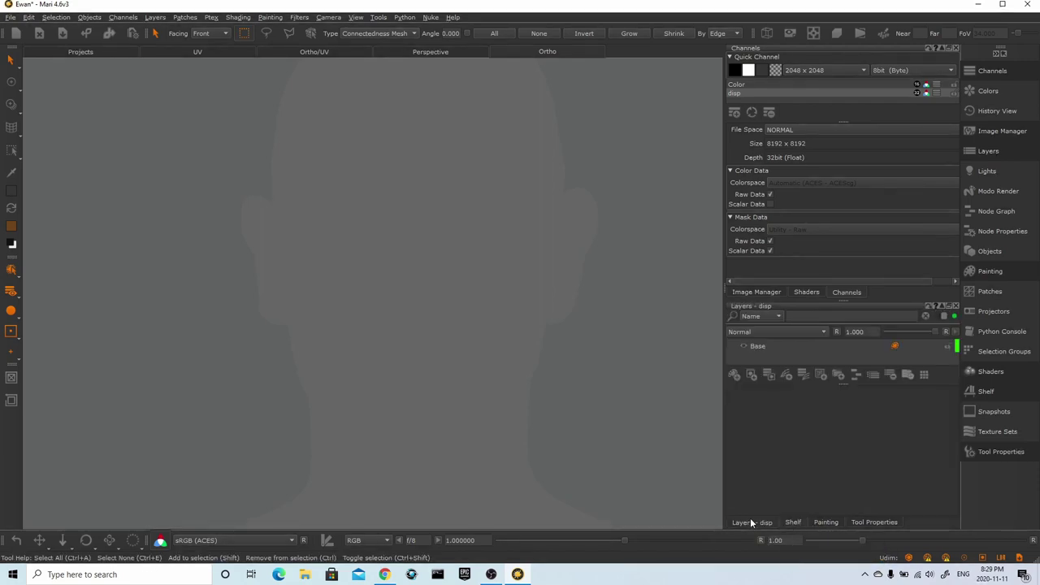
right_click(761, 347)
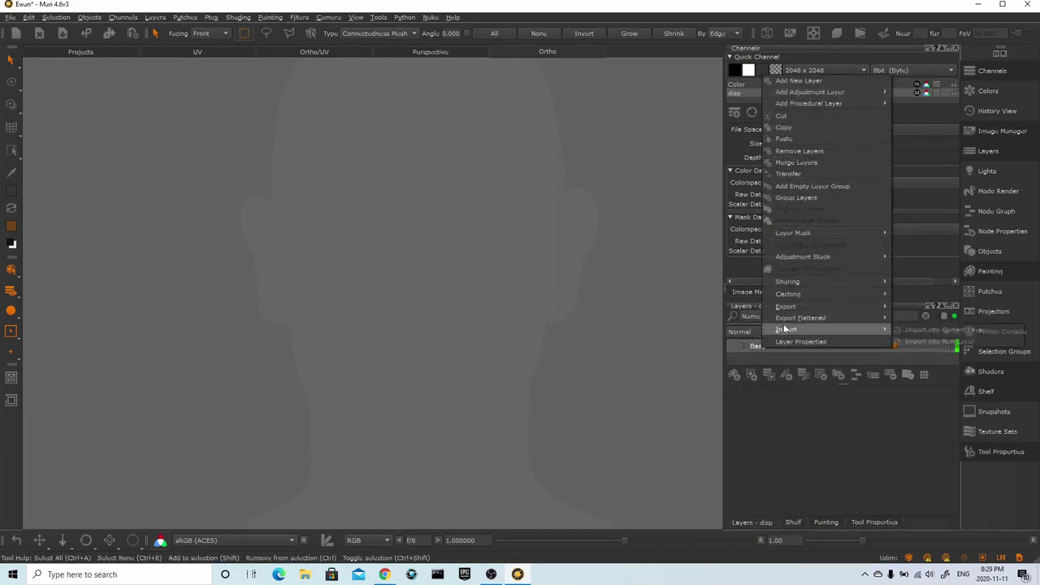
mouse_move(796, 304)
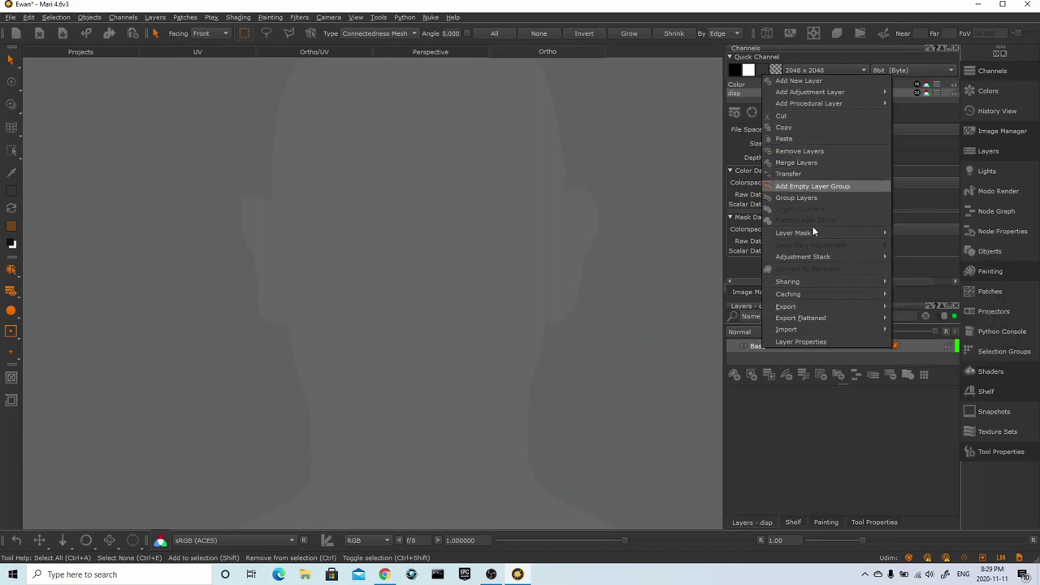
left_click(761, 429)
left_click(734, 374)
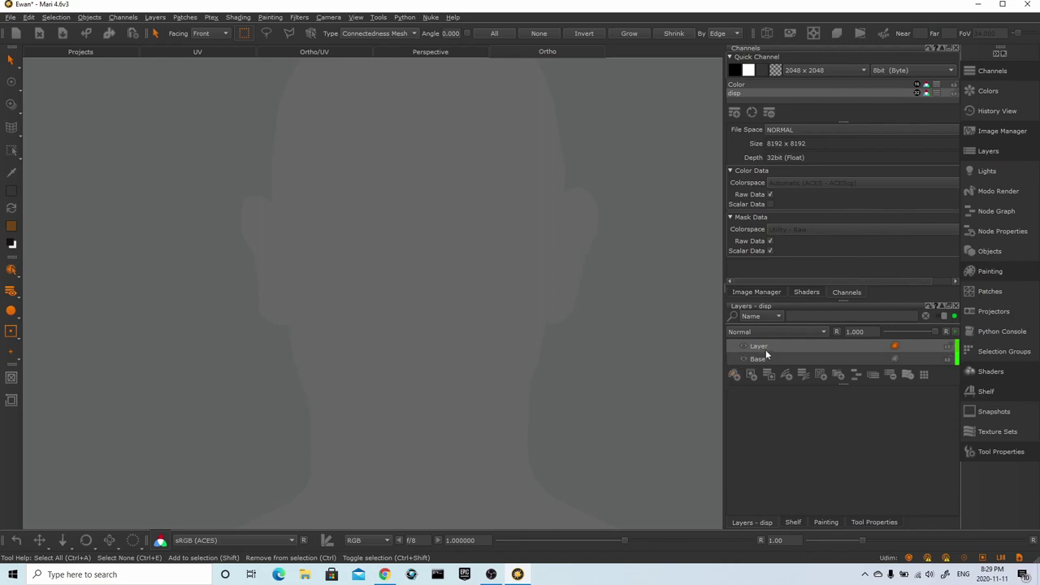
- Import the DispMale.$UDIM.tif sequence into the new disp layer on all patches, using the Utility - Raw colorspace
right_click(762, 347)
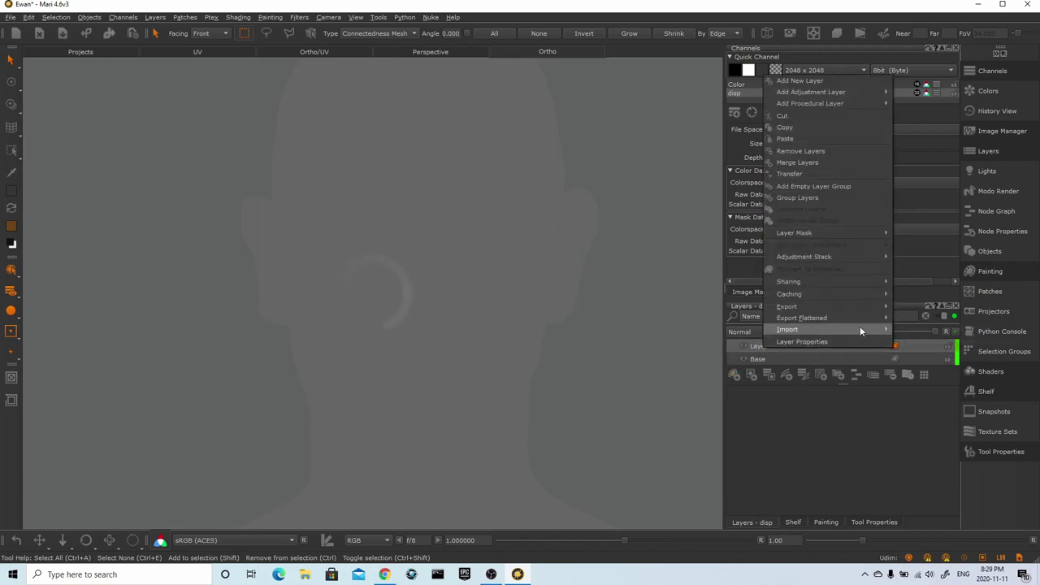
mouse_move(861, 327)
left_click(914, 329)
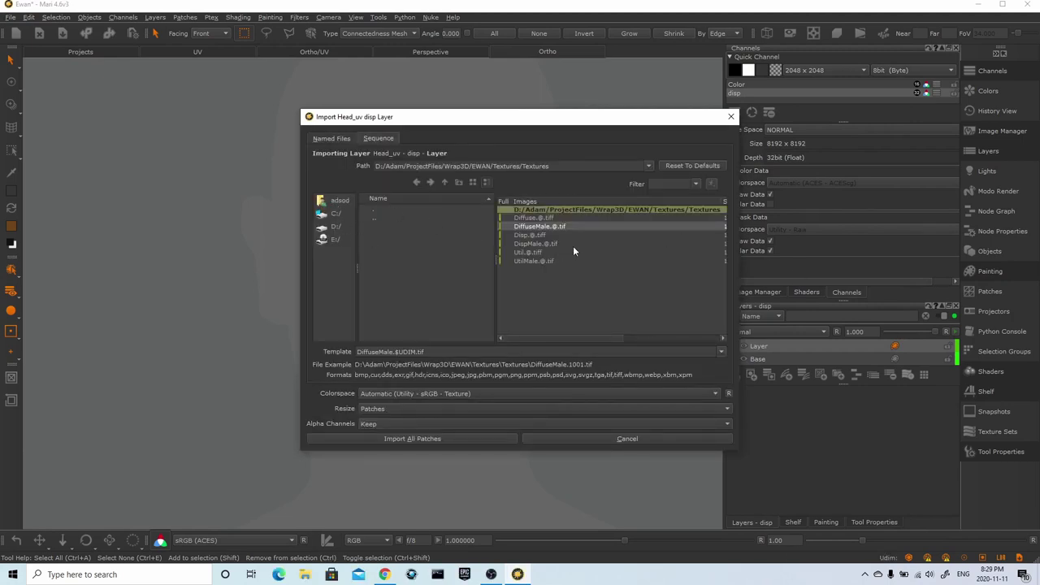
left_click(545, 243)
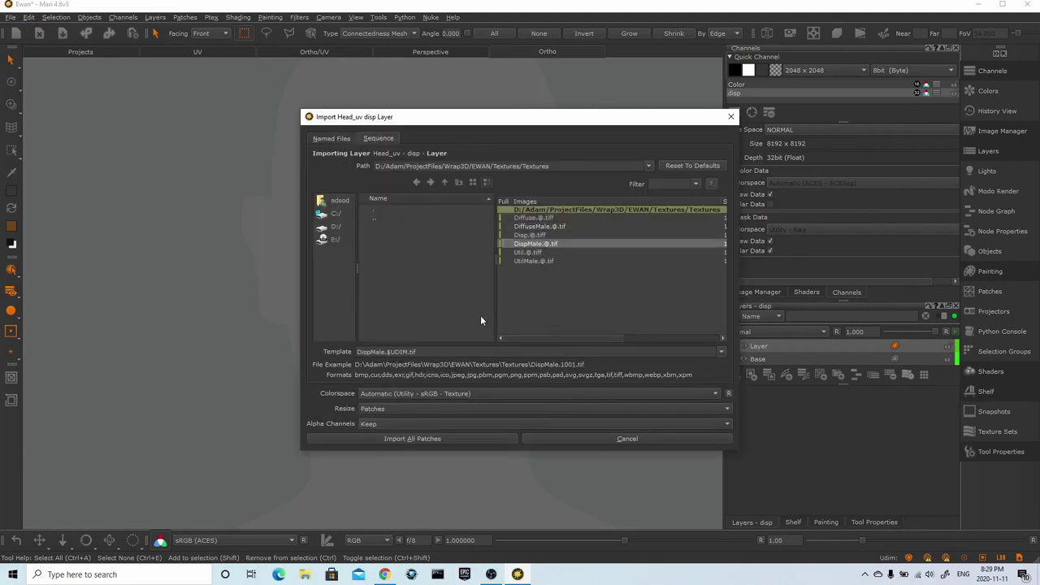
left_click(420, 393)
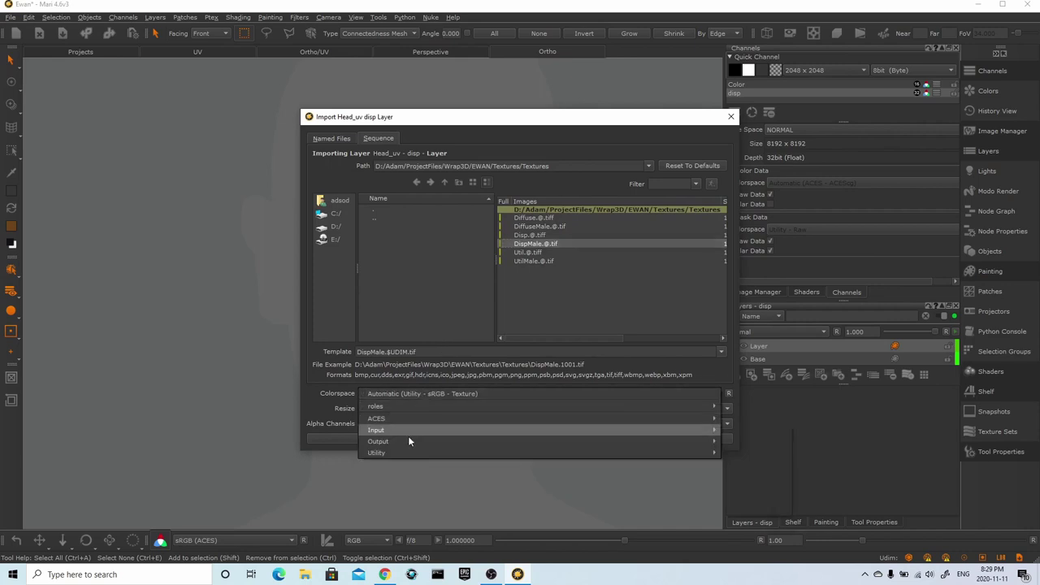
mouse_move(408, 452)
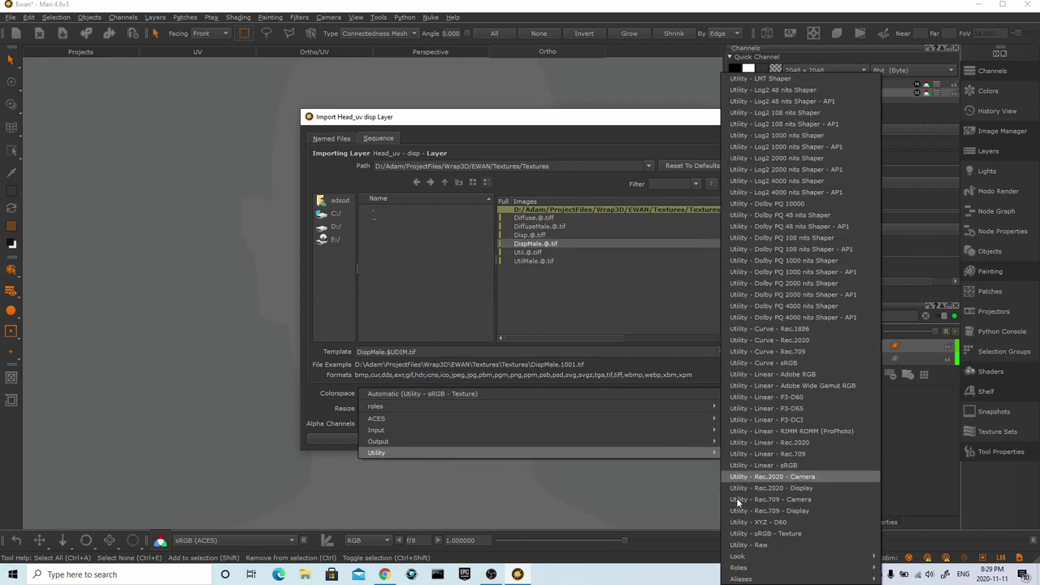
left_click(762, 546)
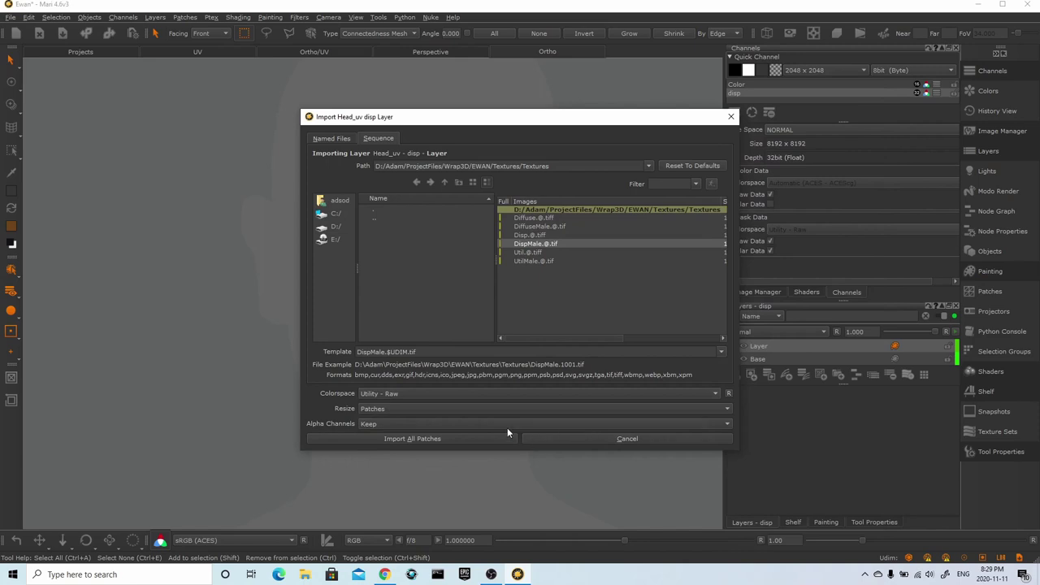
left_click(433, 438)
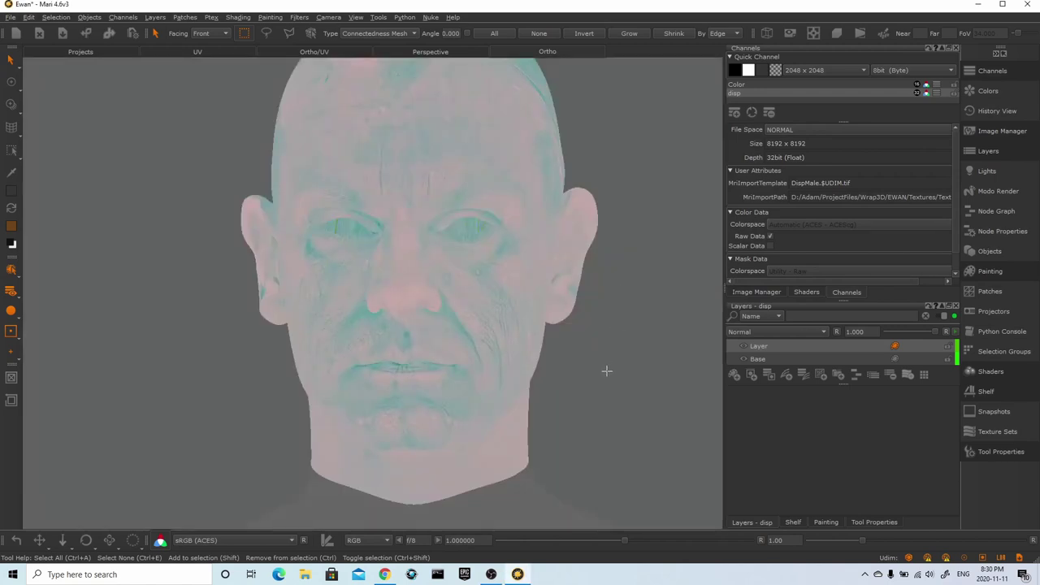
- Select the disp channel, switch the viewport's color view transform to Raw (ACES) and inspect the face up close
left_click(886, 94)
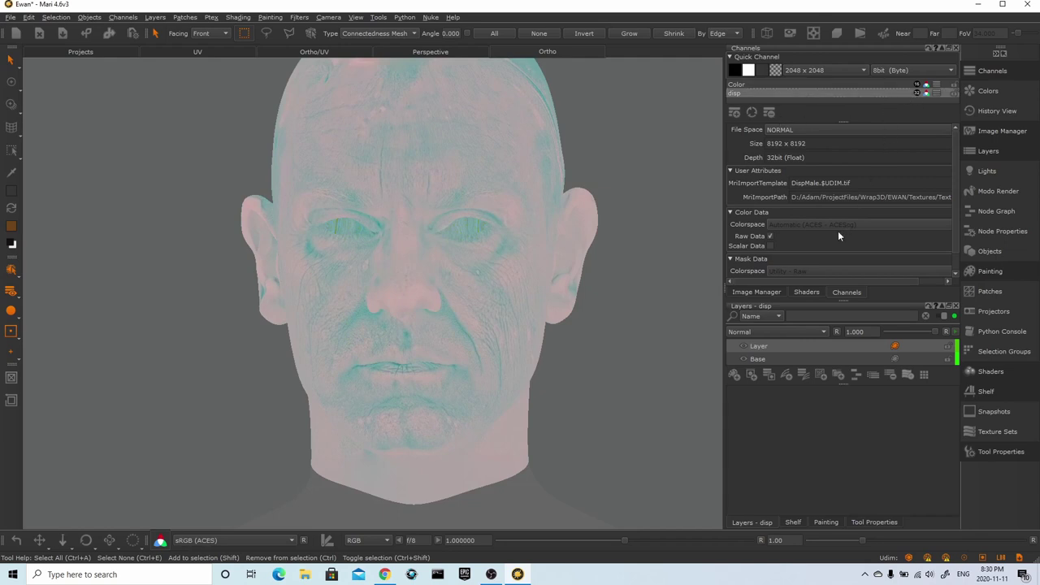
scroll(864, 150, "down", 1)
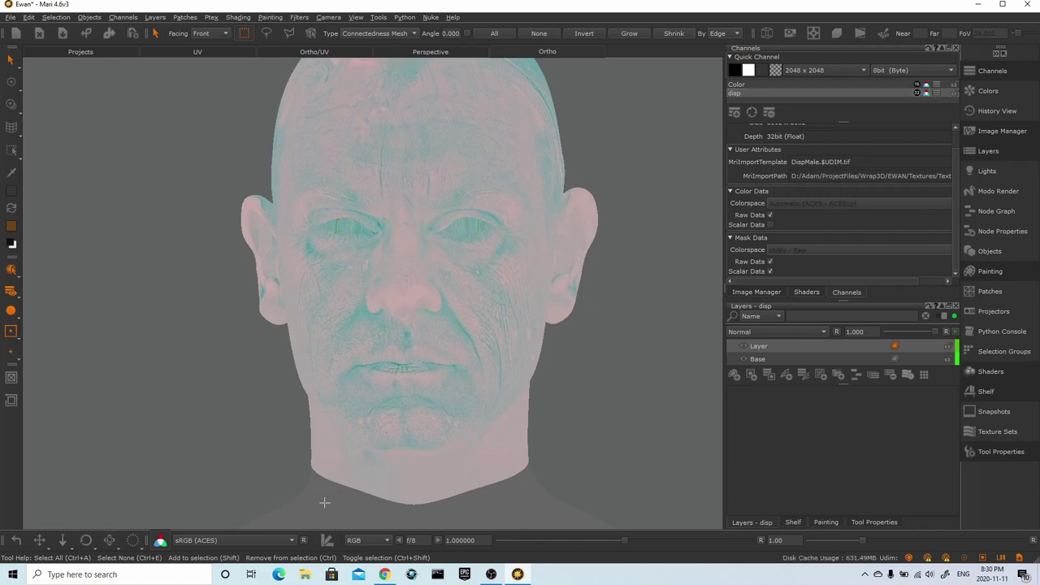
left_click(256, 540)
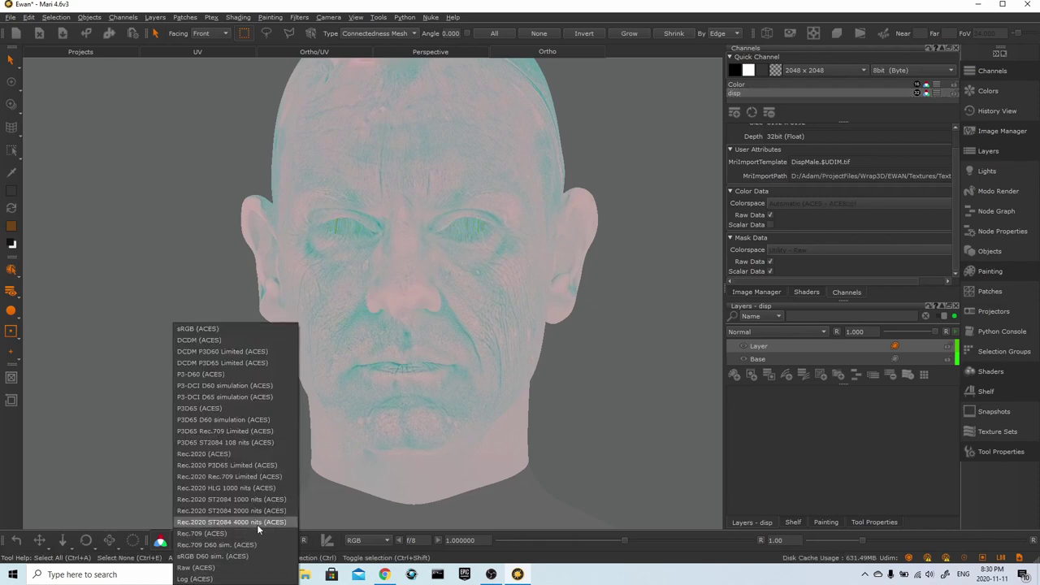
left_click(256, 568)
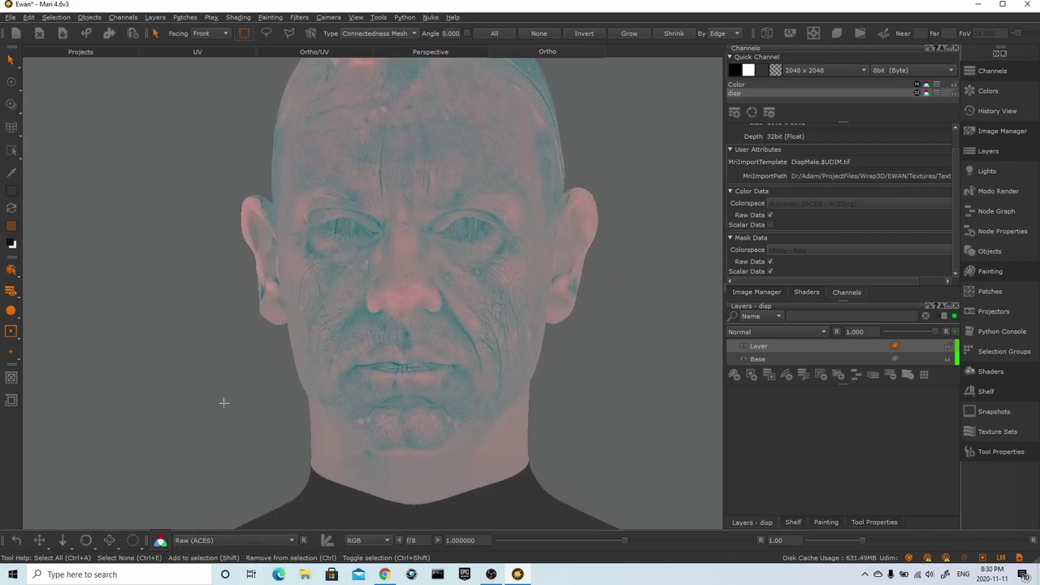
mouse_move(240, 401)
left_mouse_down("alt")
mouse_move(260, 393)
mouse_move(230, 390)
left_mouse_up("alt")
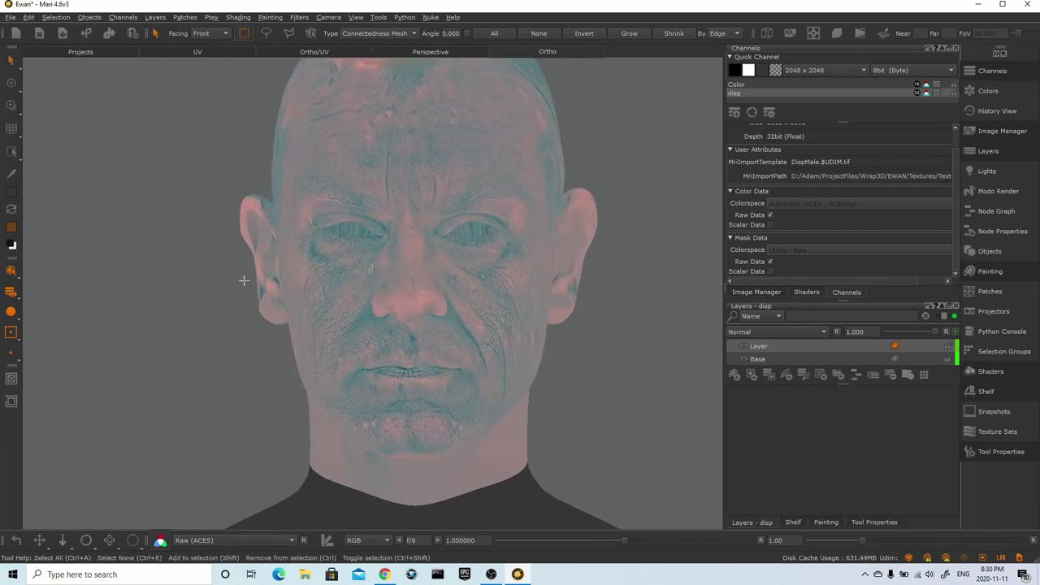
right_click_drag(246, 283, 592, 337, "alt")
left_click_drag(592, 337, 520, 317, "alt")
right_click_drag(520, 316, 479, 295, "alt")
mouse_move(479, 295)
left_mouse_down("alt")
mouse_move(564, 303)
mouse_move(491, 302)
left_mouse_up("alt")
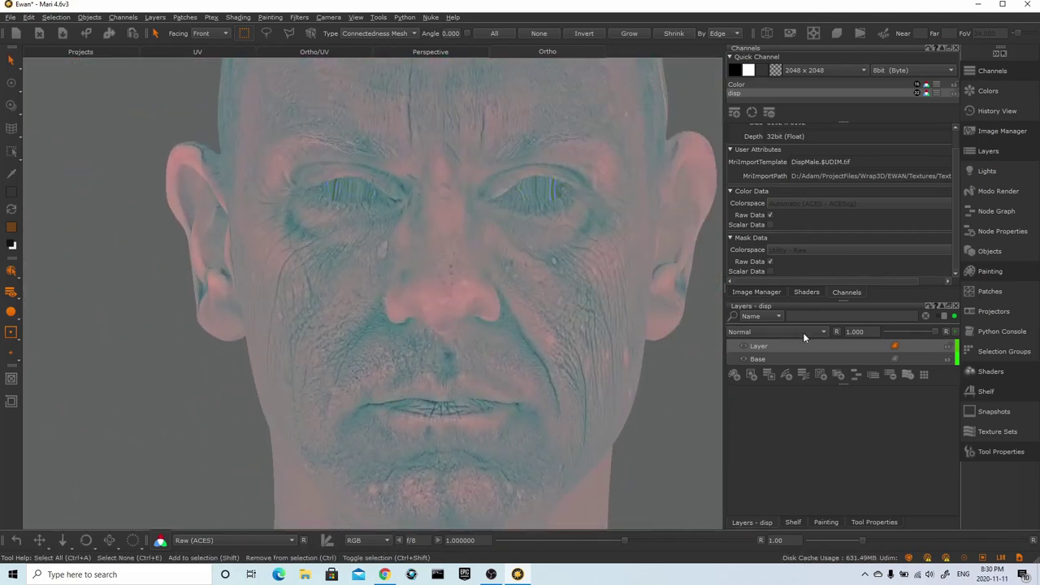
- Add a Copy Channel adjustment set to Red above the imported displacement layer and check it across the head and neck
right_click(774, 346)
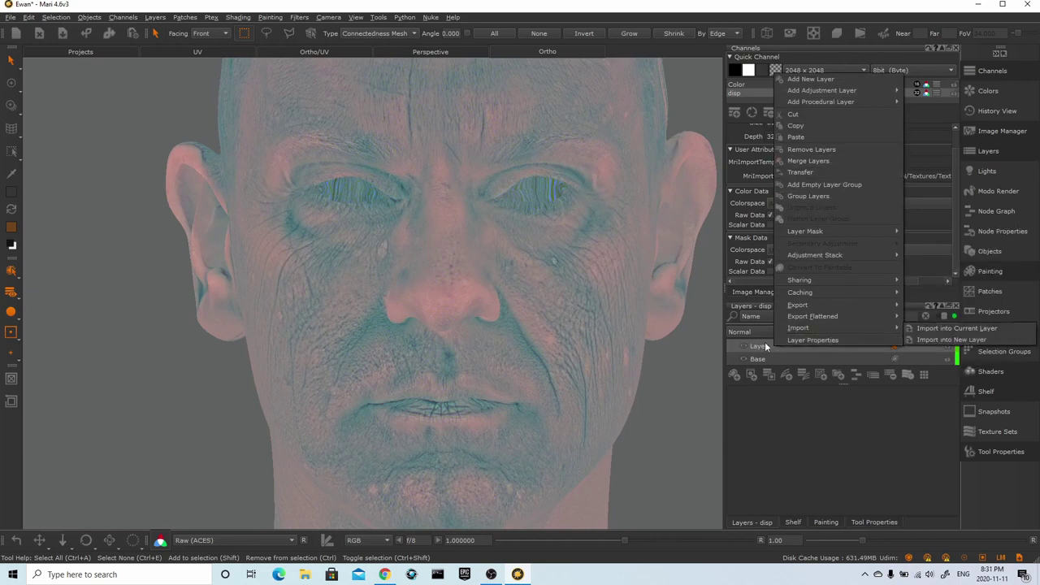
left_click(764, 341)
left_click(801, 376)
left_click(824, 109)
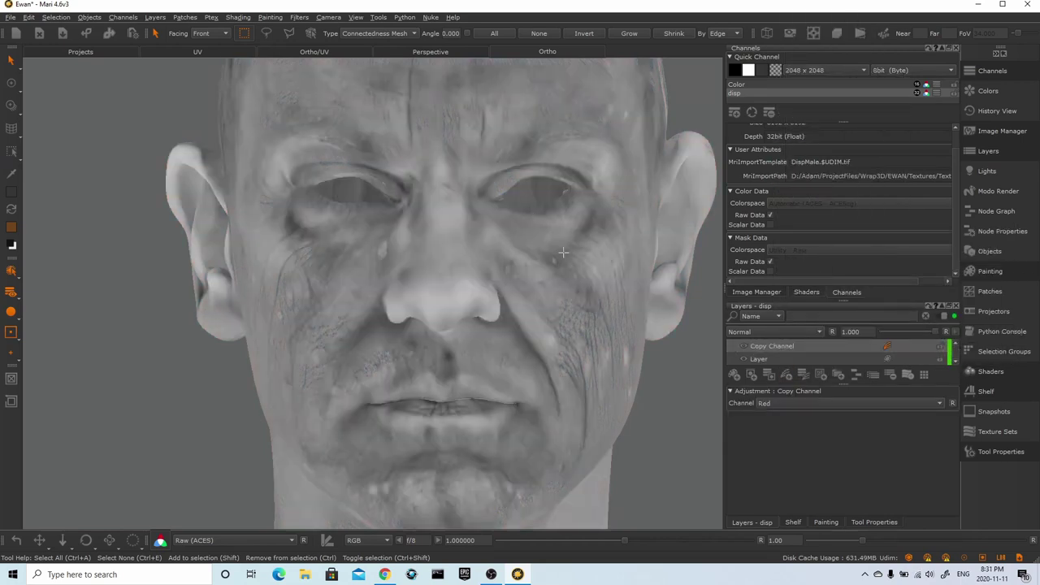
middle_click_drag(401, 315, 599, 262)
left_click_drag(599, 262, 530, 269, "alt")
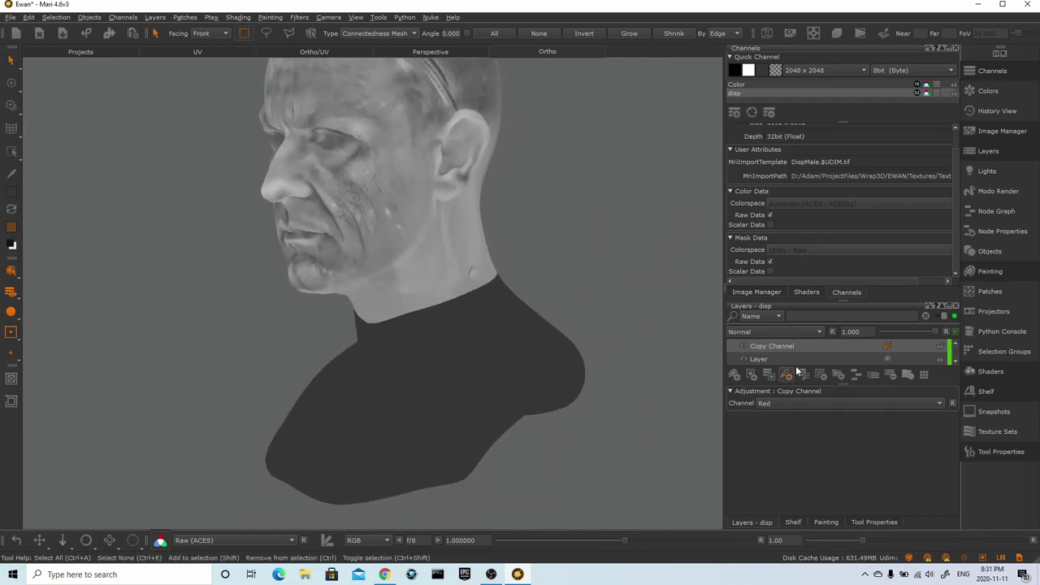
- Select the Base layer of the disp channel, set the paint color to a 0.5 raw gray and activate the Paint tool
scroll(780, 359, "down", 1)
left_click(765, 359)
left_click(13, 193)
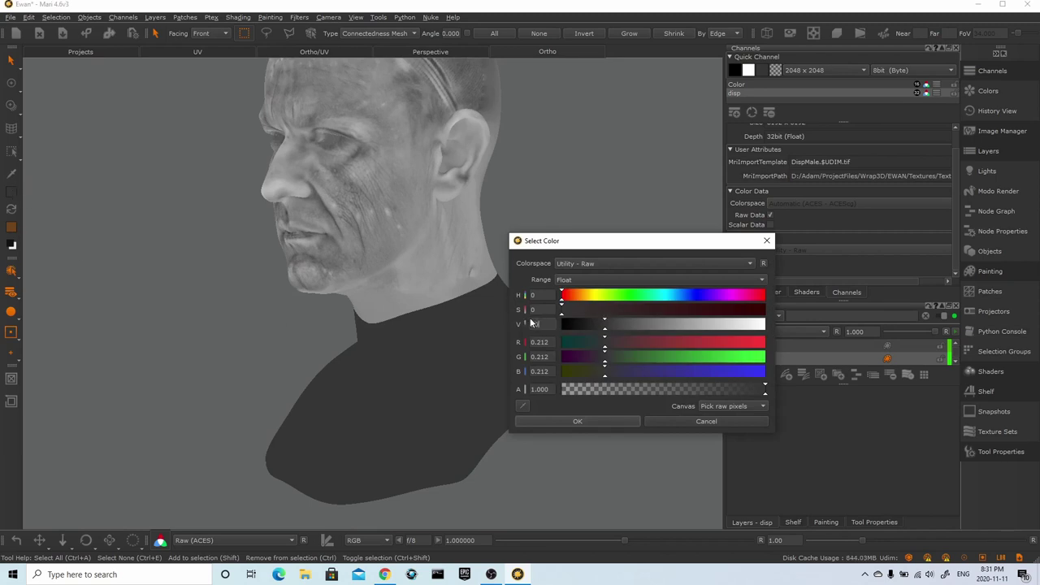
key("Return")
left_click(12, 82)
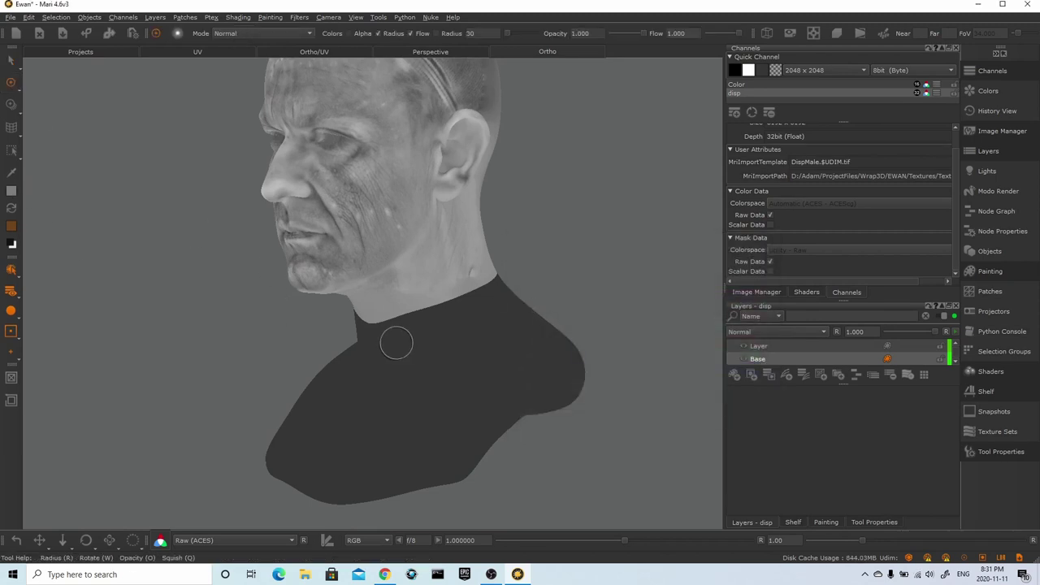
middle_click_drag(396, 343, 585, 309)
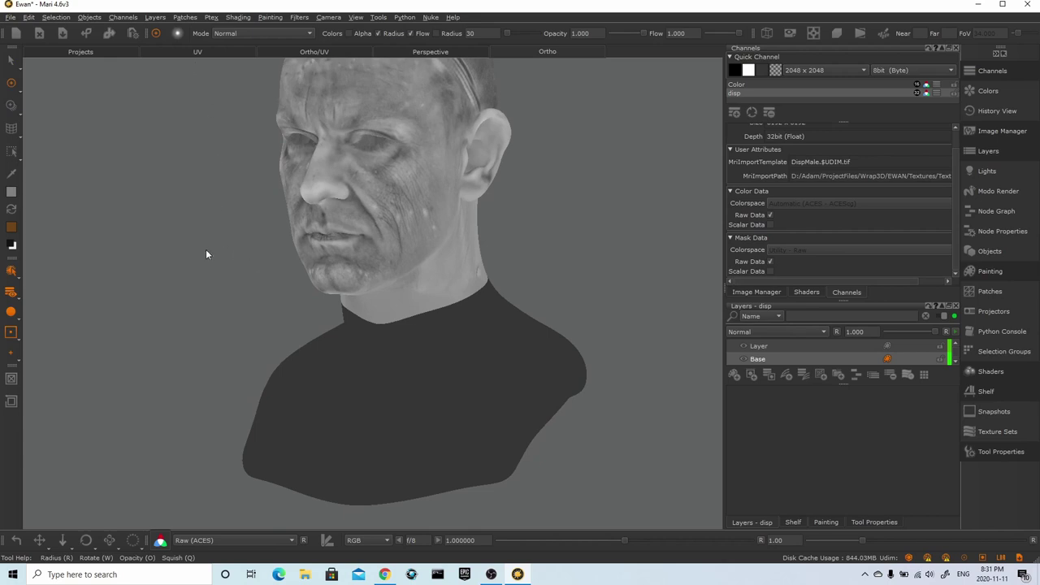
- In the UV view, enlarge the brush to a radius of 182 and paint the gray over patch 1002 on the Base layer
key("Tab")
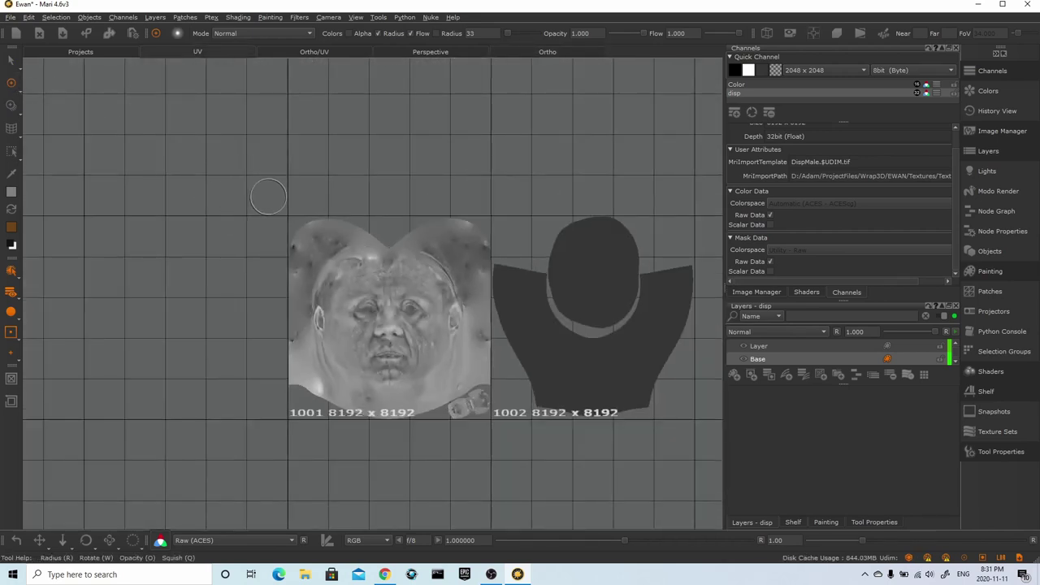
key("r")
left_click_drag(285, 186, 357, 192)
left_click_drag(552, 329, 587, 256)
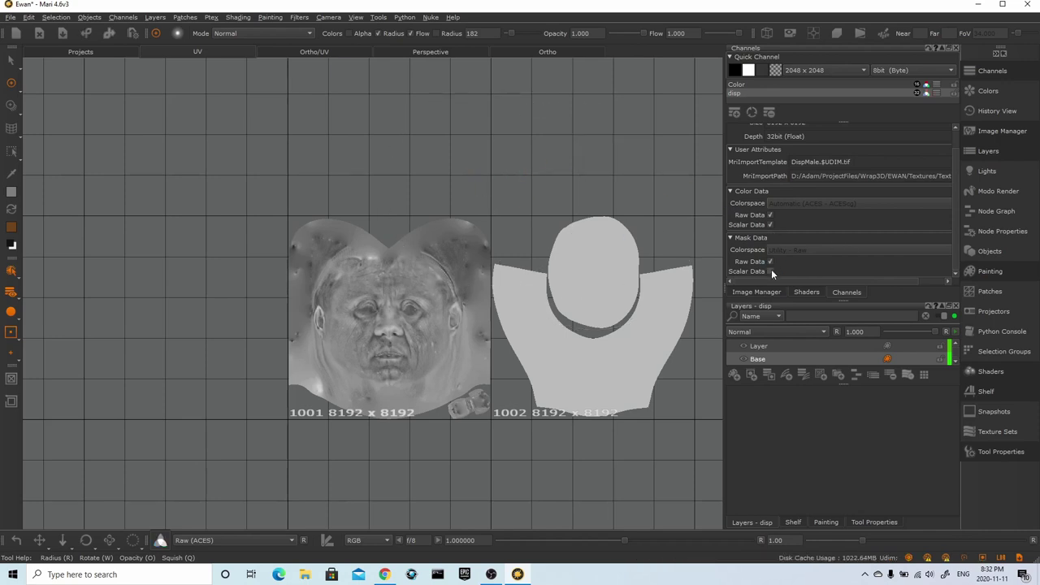
- Set the paint color's R, G and B to 0.214 in Utility - Raw and repaint the Base layer's UV patches with it
right_click_drag(531, 190, 487, 188, "alt")
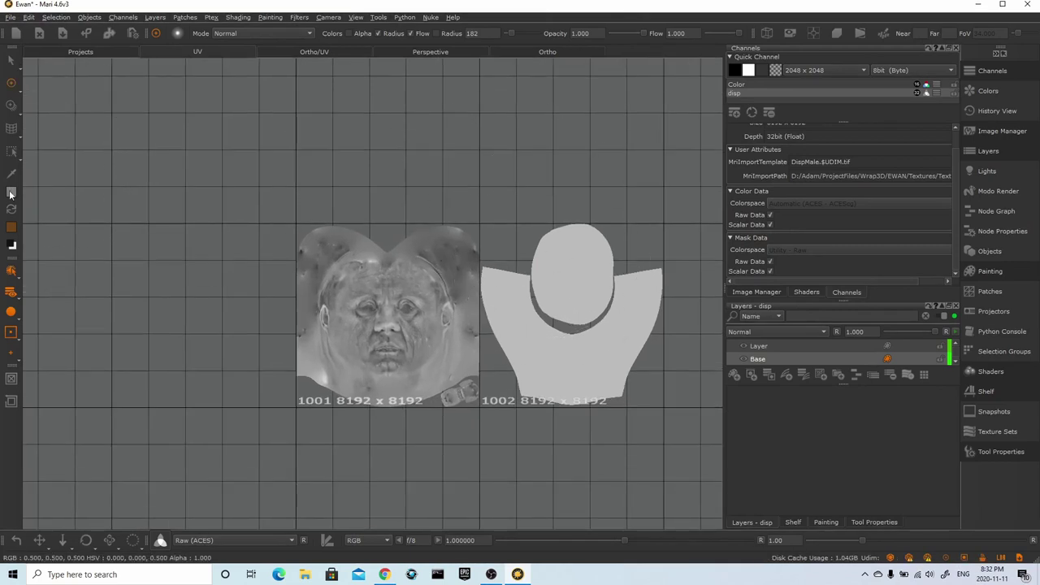
left_click(11, 192)
left_click_drag(536, 342, 552, 372)
type("214214214")
left_click(547, 357)
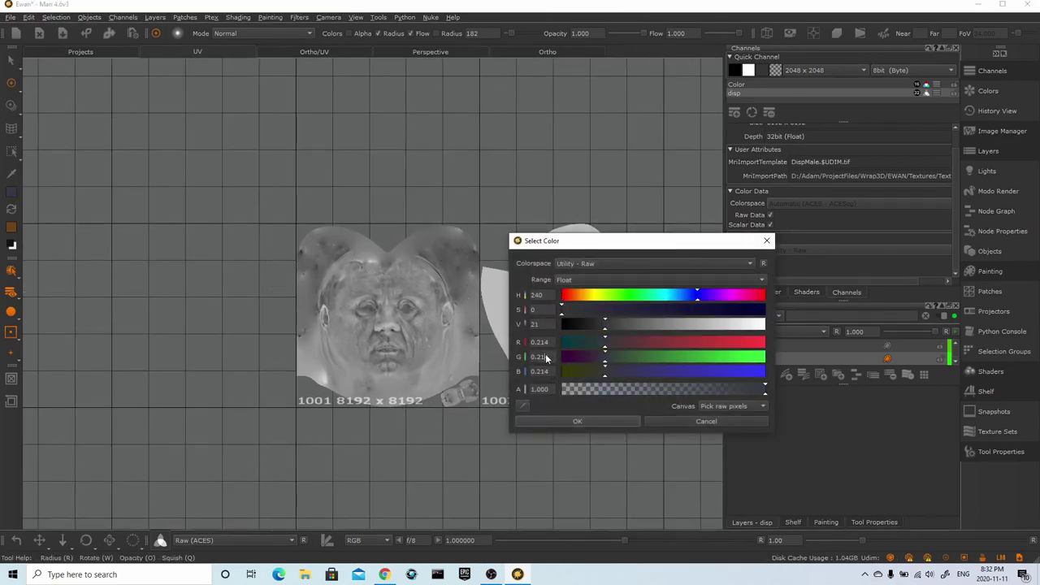
left_click(597, 421)
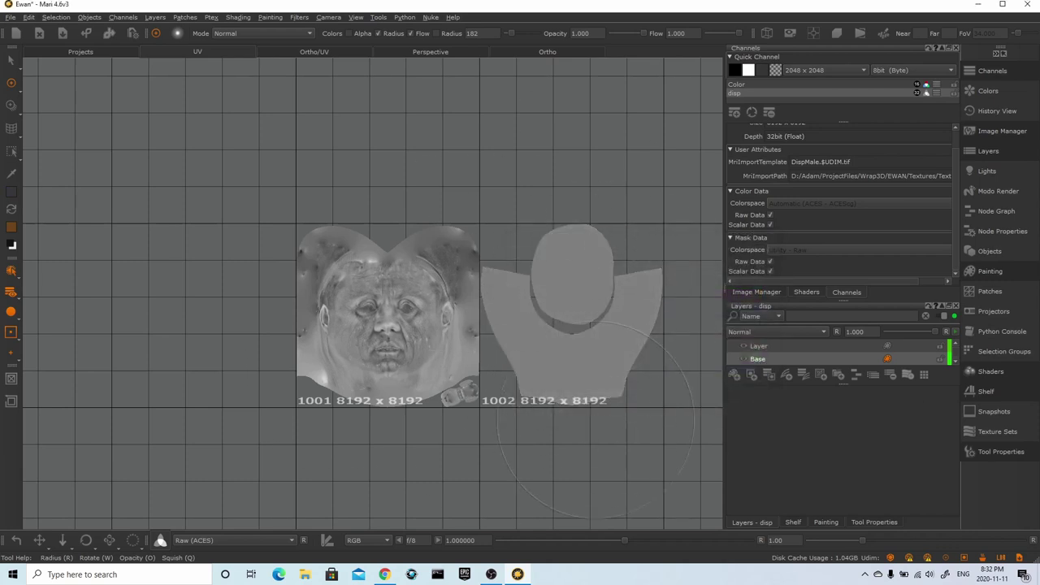
left_click(487, 256)
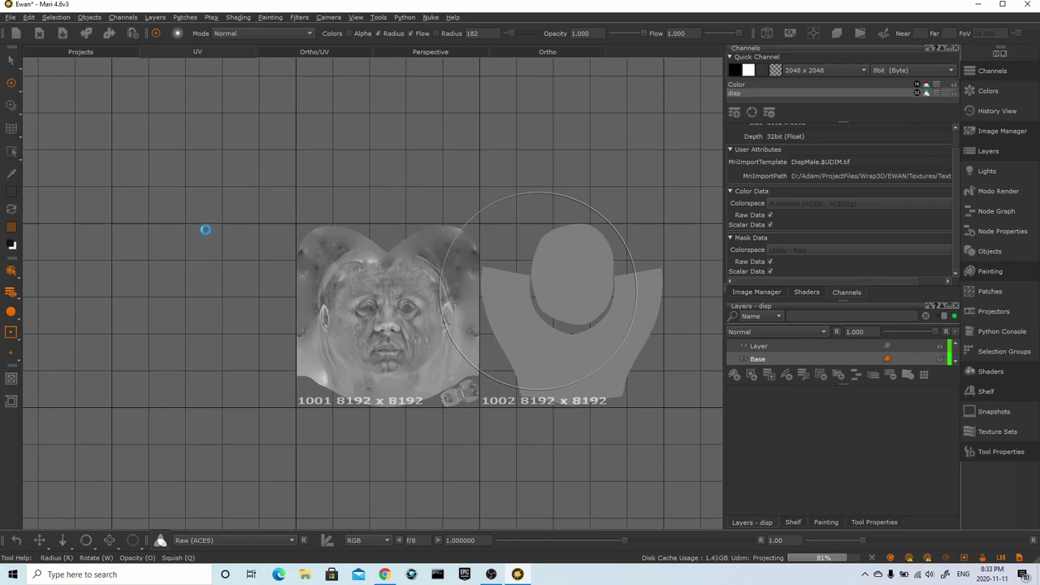
- Rename the imported displacement layer to Tex_xyz
scroll(325, 166, "up", 5)
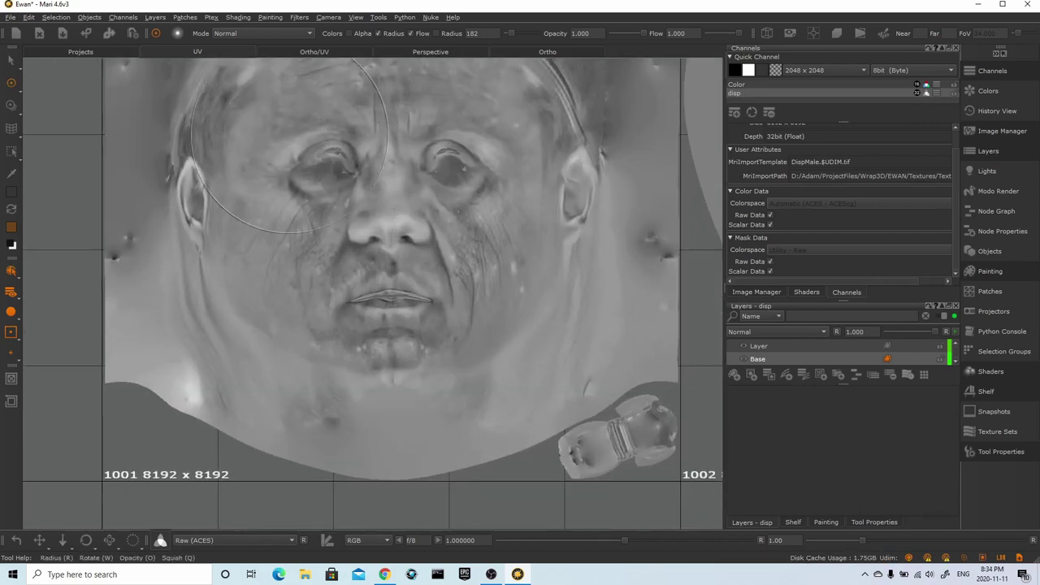
scroll(773, 347, "up", 1)
double_click(767, 358)
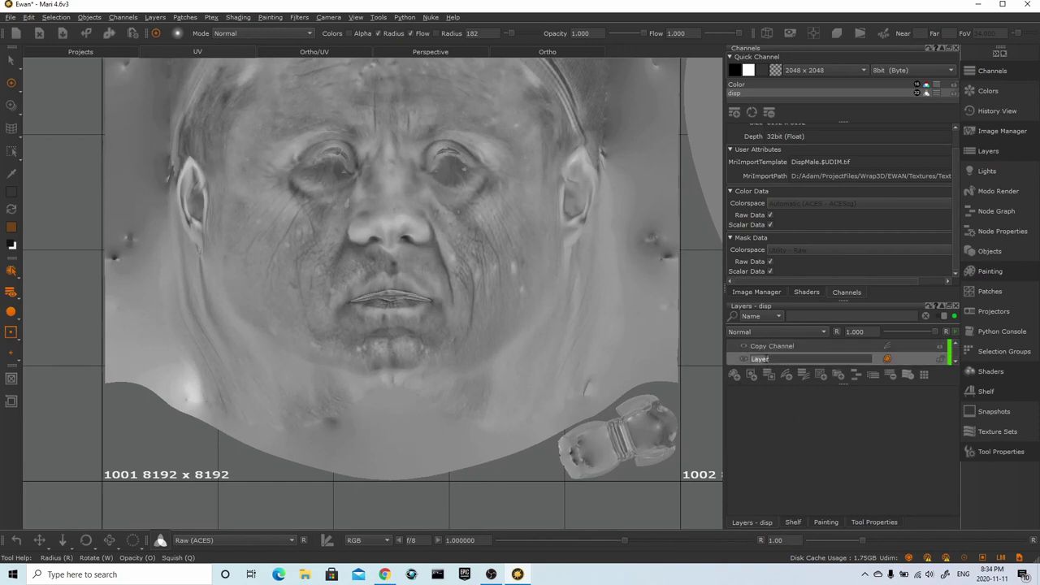
type("Text")
key("Return")
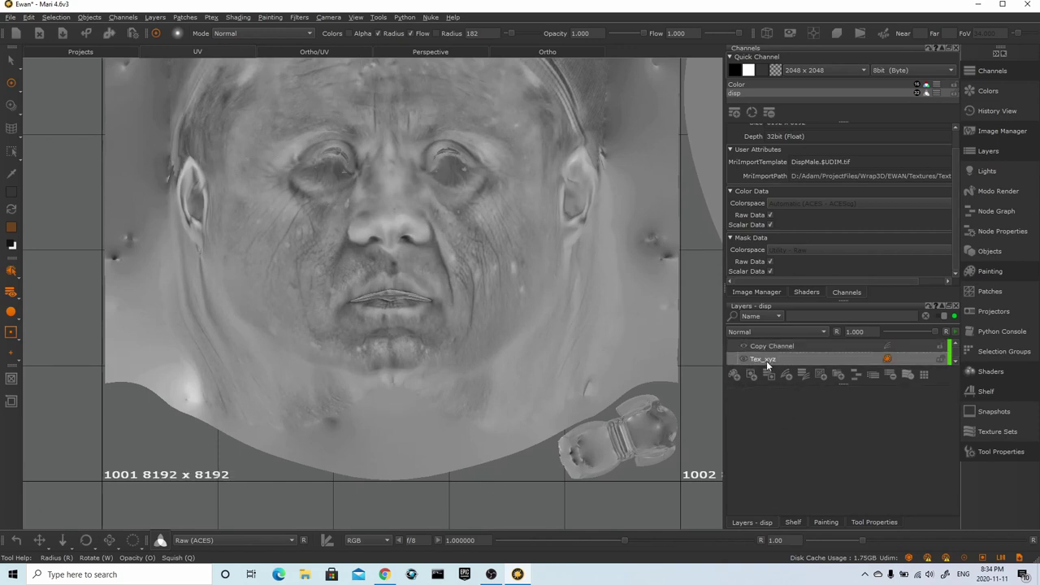
- Set the brush mode to Clear and erase the Tex_xyz layer along the lower edge of the neck to hide the seam
left_click(246, 35)
left_click(246, 36)
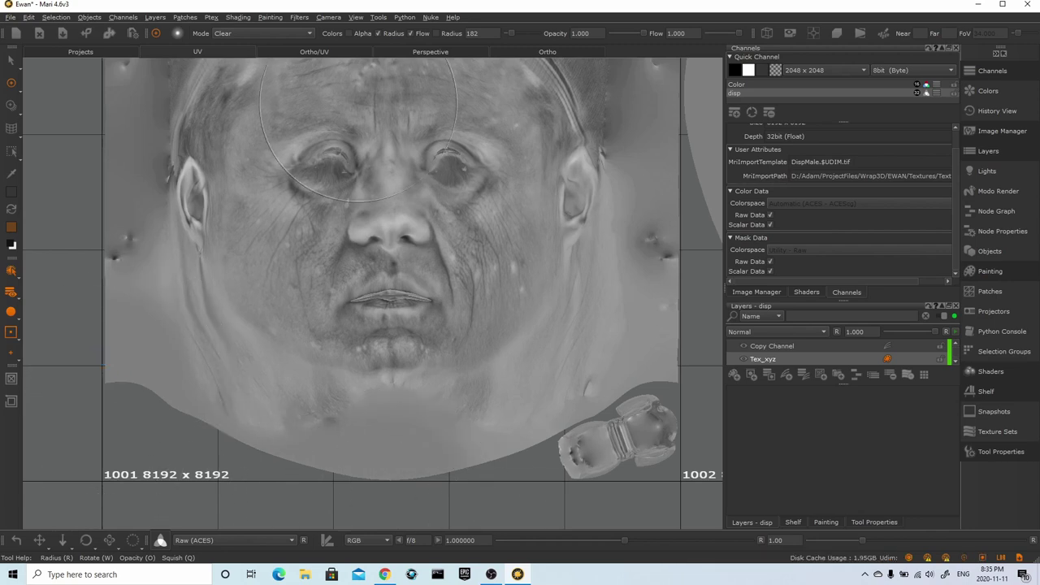
left_click(536, 51)
scroll(390, 293, "up", 5)
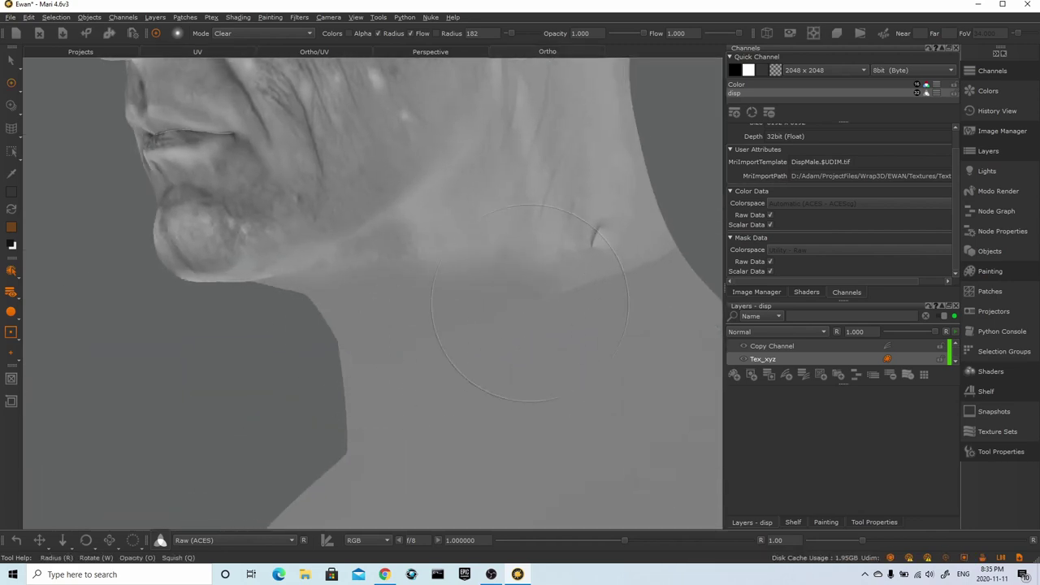
mouse_move(644, 231)
left_mouse_down("alt")
mouse_move(601, 281)
mouse_move(427, 332)
mouse_move(427, 341)
mouse_move(325, 337)
left_mouse_up("alt")
mouse_move(315, 337)
left_mouse_down()
mouse_move(327, 360)
mouse_move(476, 297)
mouse_move(418, 251)
mouse_move(389, 330)
mouse_move(324, 246)
mouse_move(390, 162)
mouse_move(325, 341)
mouse_move(344, 302)
left_mouse_up()
mouse_move(337, 248)
left_mouse_down("alt")
mouse_move(342, 352)
mouse_move(323, 301)
mouse_move(352, 315)
left_mouse_up("alt")
mouse_move(371, 388)
left_mouse_down()
mouse_move(366, 280)
mouse_move(315, 273)
mouse_move(310, 345)
left_mouse_up()
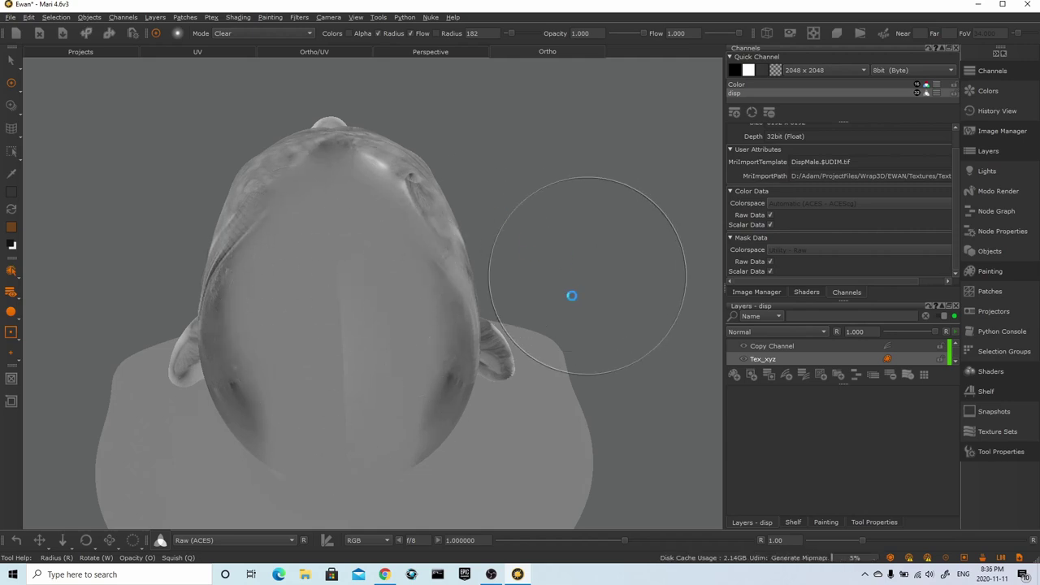
- Erase the Tex_xyz layer behind the ear and across the back of the head and neck
left_click_drag(572, 295, 618, 175, "alt")
right_click_drag(618, 176, 520, 300, "alt")
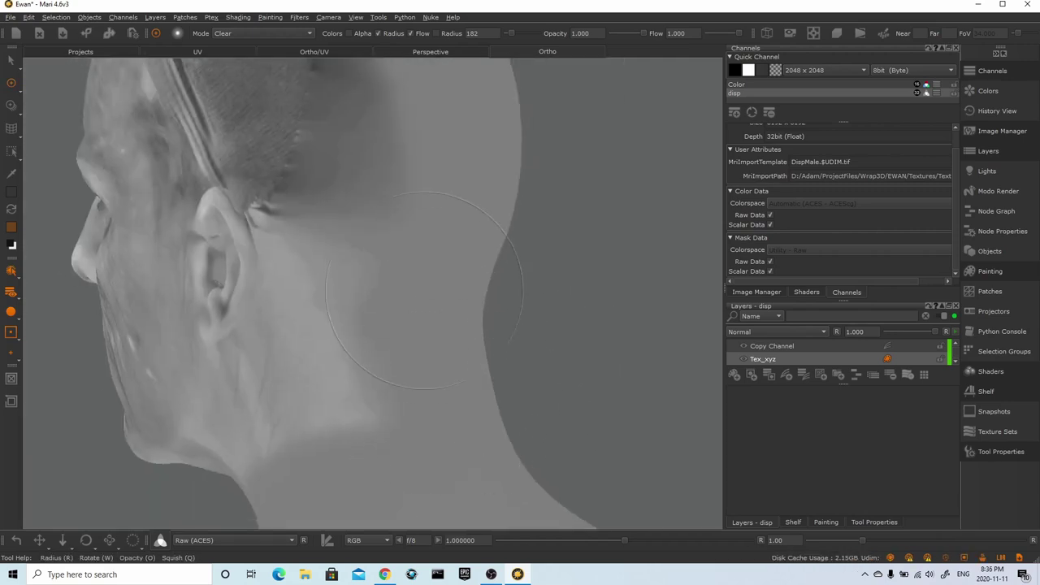
mouse_move(423, 252)
left_mouse_down()
mouse_move(364, 130)
mouse_move(306, 107)
left_mouse_up()
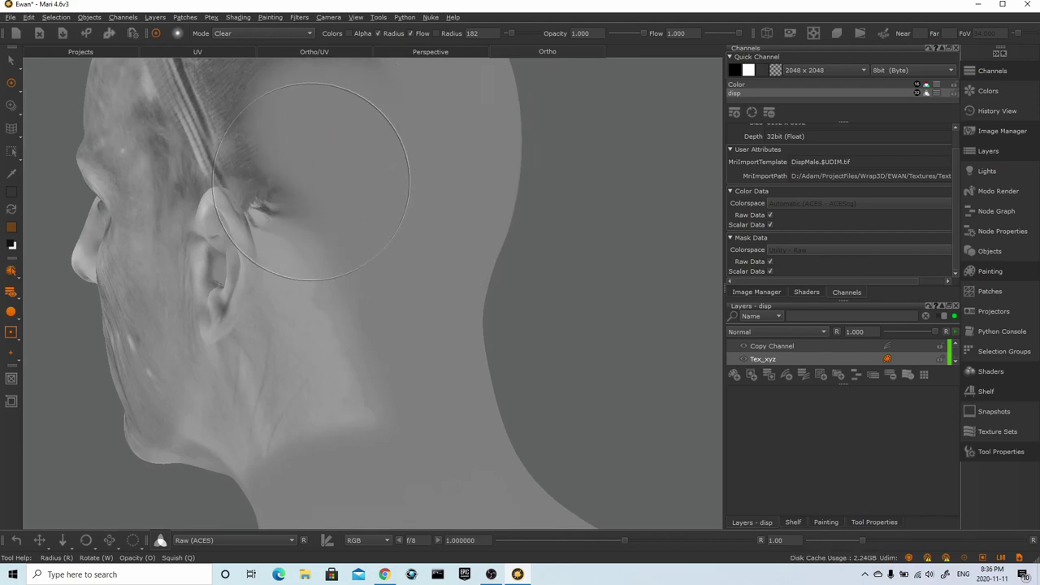
left_click_drag(311, 181, 362, 195, "alt")
middle_click_drag(362, 195, 439, 286, "alt")
right_click_drag(438, 286, 490, 297, "alt")
middle_click_drag(490, 297, 394, 478, "alt")
left_click_drag(512, 241, 414, 284, "alt")
mouse_move(406, 285)
left_mouse_down()
mouse_move(349, 313)
mouse_move(175, 313)
mouse_move(231, 434)
left_mouse_up()
- Erase the Tex_xyz layer over the scalp and along the hairline on both sides of the head
left_click_drag(313, 366, 430, 286, "alt")
mouse_move(382, 242)
left_mouse_down()
mouse_move(586, 263)
mouse_move(423, 146)
mouse_move(406, 159)
left_mouse_up()
right_click_drag(411, 177, 363, 176, "alt")
mouse_move(363, 176)
middle_mouse_down("alt")
mouse_move(385, 298)
mouse_move(382, 360)
middle_mouse_up("alt")
mouse_move(419, 272)
left_mouse_down()
mouse_move(394, 252)
mouse_move(366, 256)
mouse_move(318, 205)
left_mouse_up()
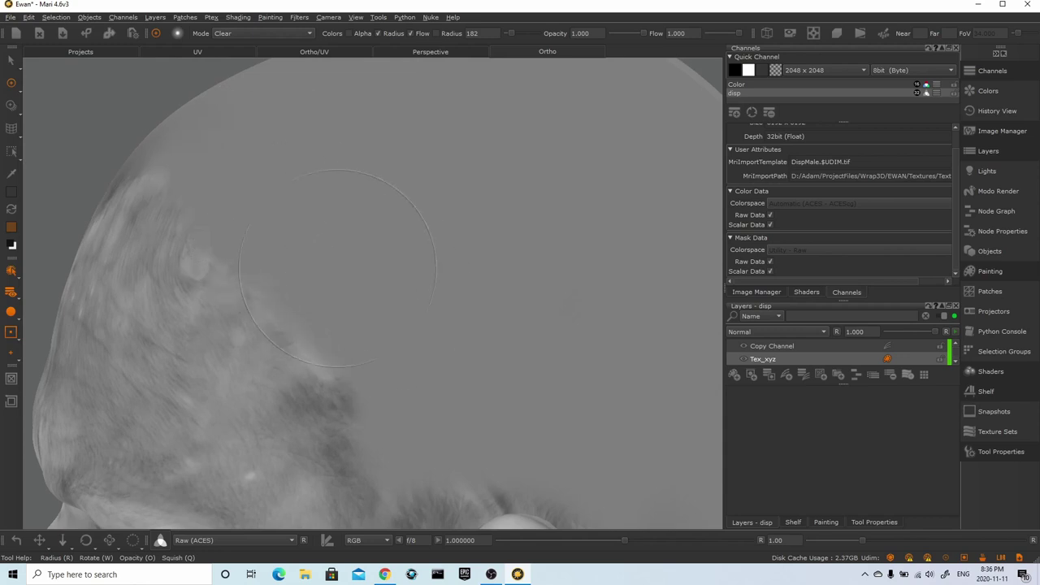
mouse_move(337, 174)
middle_mouse_down("alt")
mouse_move(415, 198)
mouse_move(420, 158)
mouse_move(436, 195)
middle_mouse_up("alt")
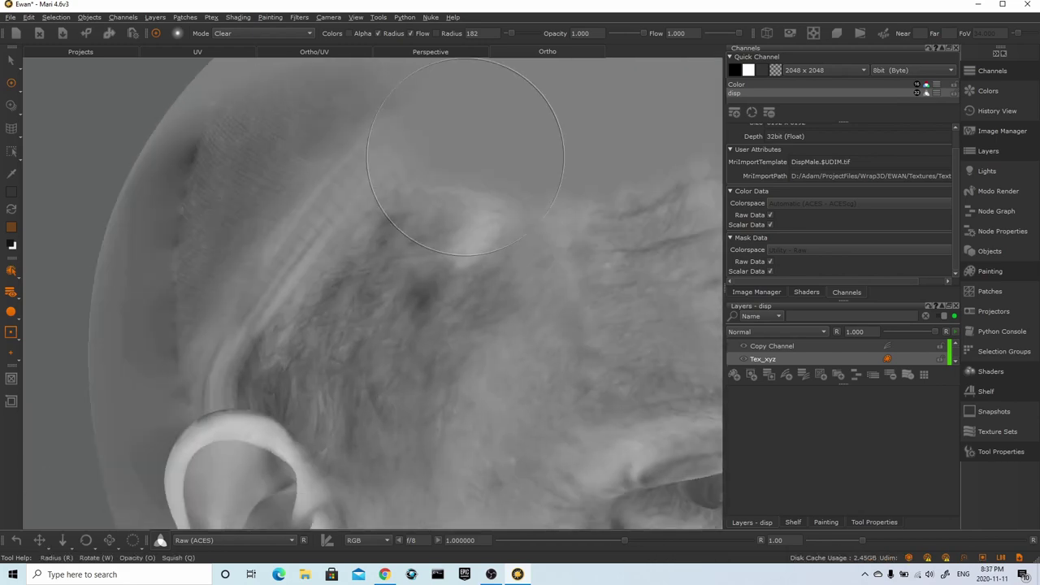
mouse_move(472, 183)
left_mouse_down()
mouse_move(456, 272)
mouse_move(417, 349)
mouse_move(346, 179)
mouse_move(381, 248)
mouse_move(335, 356)
left_mouse_up()
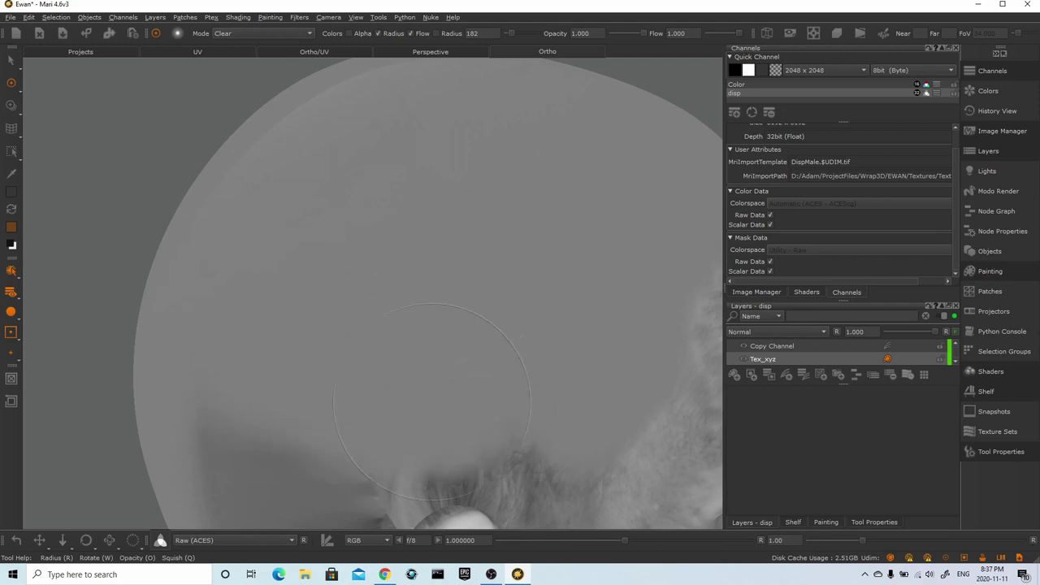
- Erase the remaining Tex_xyz detail above and behind the other ear, then check the transition at the temple
left_click_drag(387, 320, 330, 255, "alt")
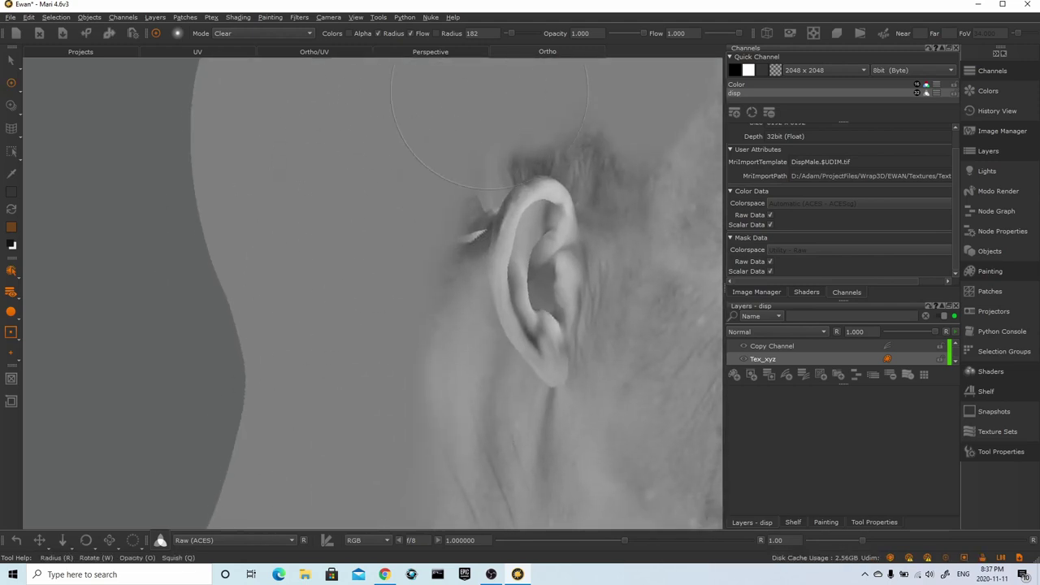
left_click_drag(490, 91, 385, 118)
left_click_drag(447, 153, 398, 162, "alt")
right_click_drag(398, 162, 481, 181, "alt")
middle_click_drag(480, 181, 406, 220, "alt")
right_click_drag(406, 219, 430, 205, "alt")
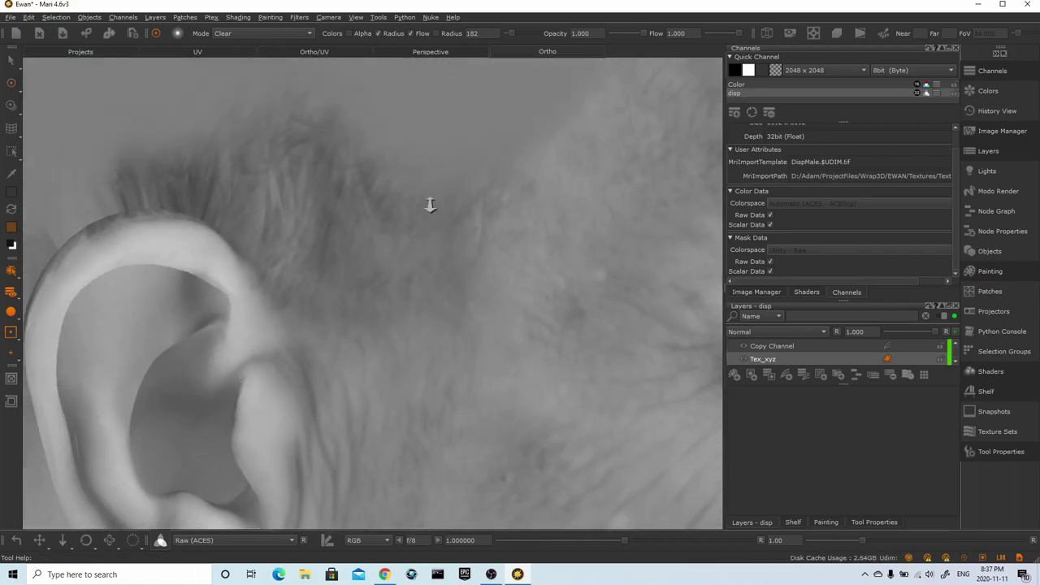
- Set the Copy Channel adjustment's channel to Green
left_click(782, 348)
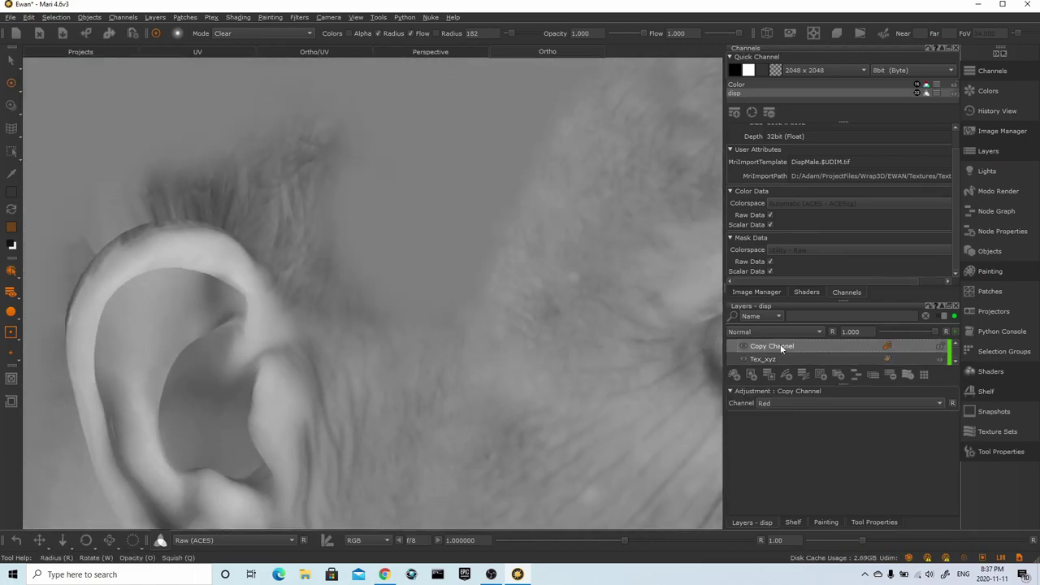
left_click(812, 403)
left_click(777, 420)
- Examine the green channel's displacement detail around the eyes, nose, cheeks and mouth
right_click_drag(427, 225, 360, 255, "alt")
middle_click_drag(360, 255, 325, 175, "alt")
right_click_drag(325, 175, 455, 236, "alt")
middle_click_drag(666, 138, 557, 200, "alt")
right_click_drag(558, 200, 520, 182, "alt")
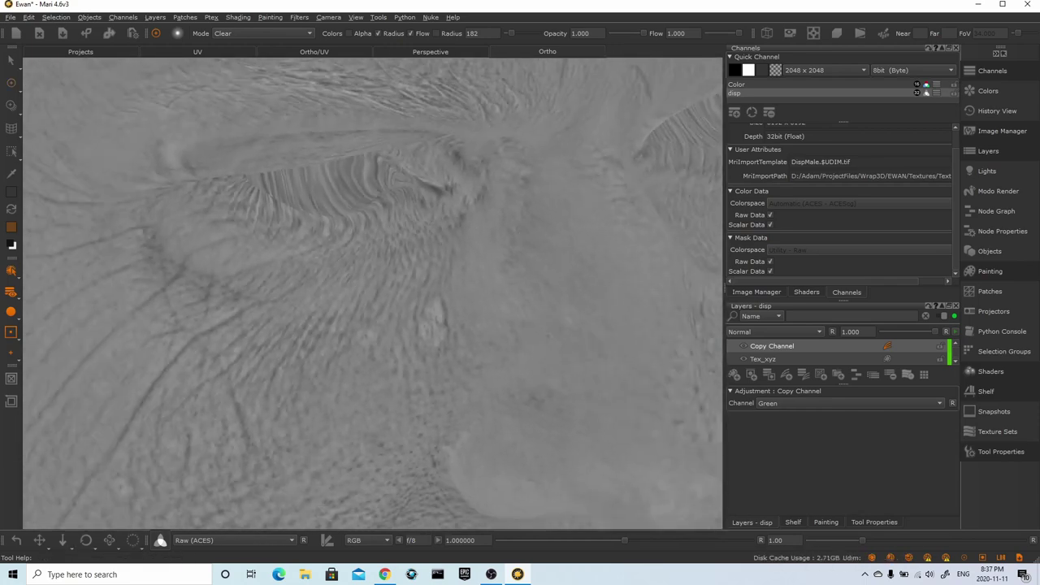
left_click_drag(520, 182, 450, 220, "alt")
middle_click_drag(471, 225, 620, 258, "alt")
left_click_drag(620, 258, 561, 247, "alt")
right_click_drag(560, 247, 601, 280, "alt")
left_click_drag(520, 284, 618, 244, "alt")
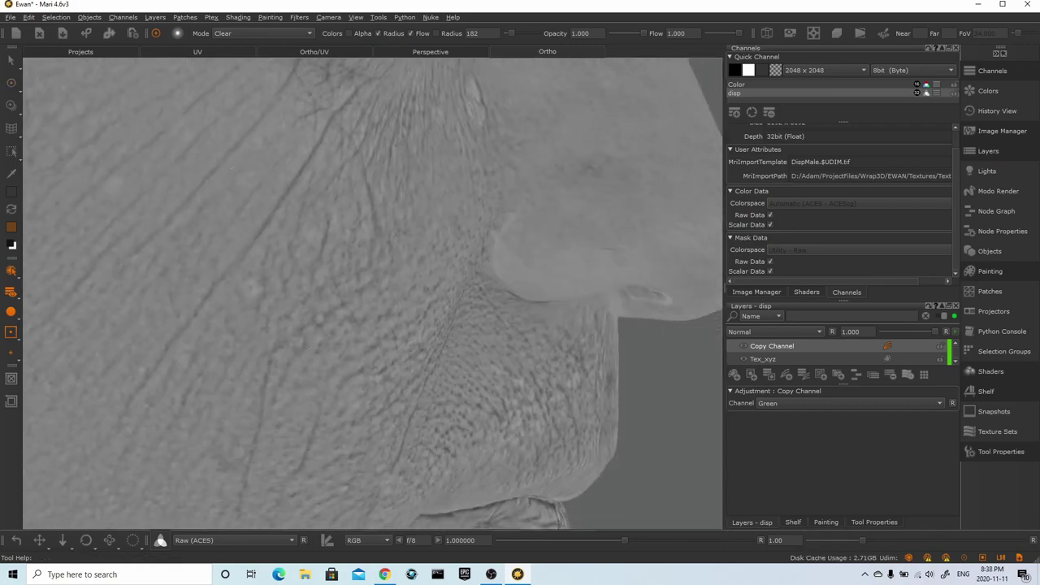
left_click_drag(305, 231, 454, 268, "alt")
right_click_drag(455, 268, 411, 252, "alt")
left_click_drag(411, 253, 370, 251, "alt")
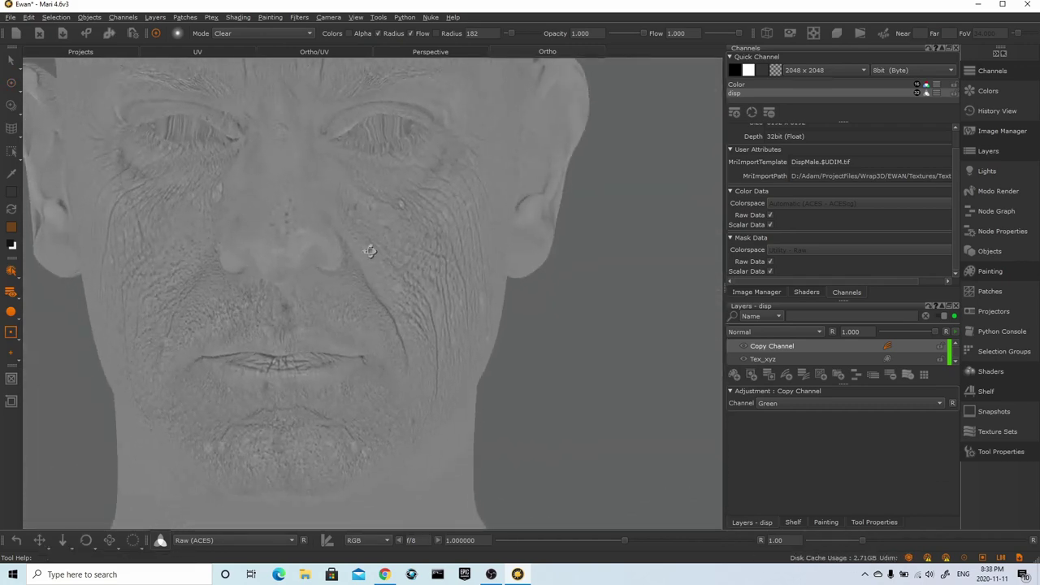
- Erase the leftover hair detail above and in front of the ear on the Tex_xyz layer
middle_click_drag(370, 251, 447, 365, "alt")
left_click_drag(447, 365, 508, 341, "alt")
right_click_drag(508, 342, 362, 276, "alt")
left_click(762, 358)
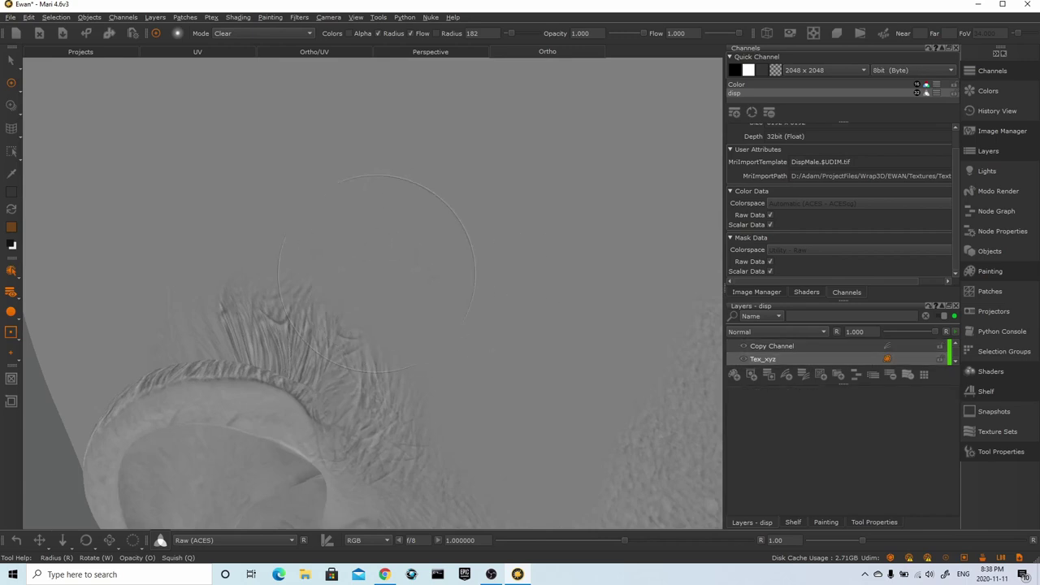
left_click_drag(377, 273, 166, 298)
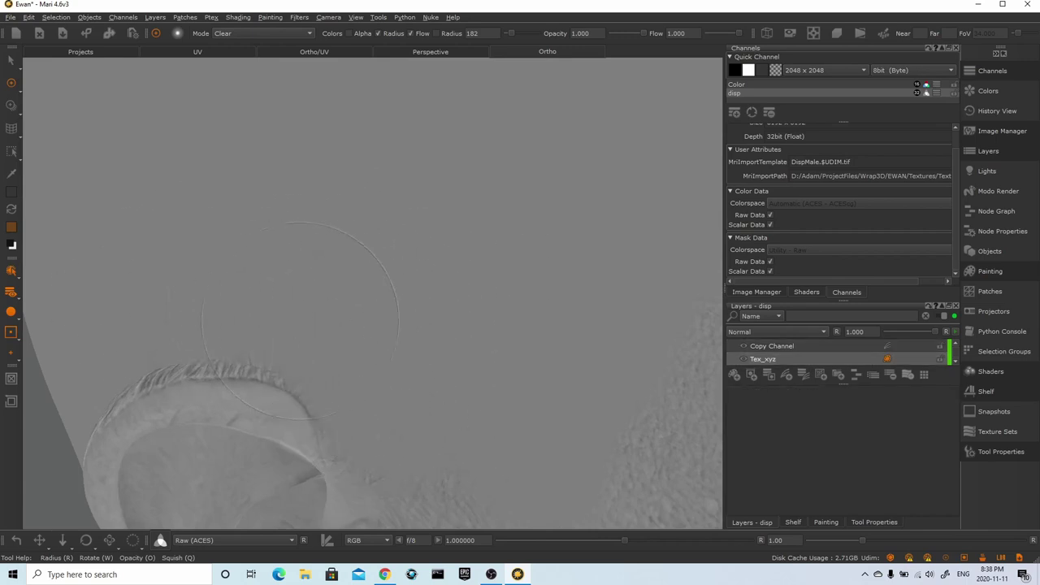
- Erase the hard lower edge of the Tex_xyz detail around the neck and under the chin so it fades out
right_click_drag(459, 282, 438, 293, "alt")
middle_click_drag(439, 292, 524, 174, "alt")
mouse_move(524, 175)
right_mouse_down("alt")
mouse_move(576, 293)
mouse_move(501, 346)
right_mouse_up("alt")
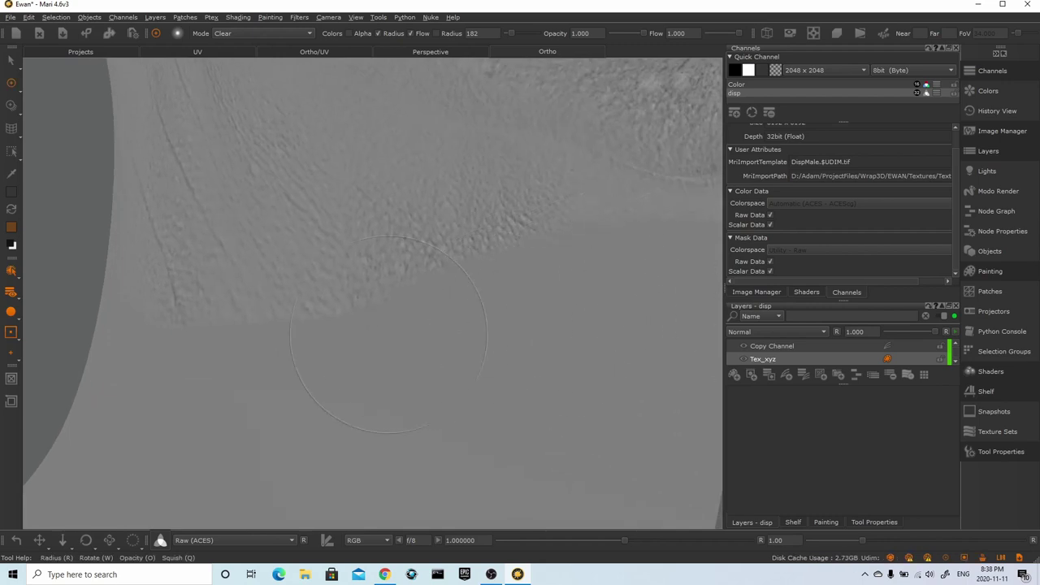
mouse_move(511, 274)
left_mouse_down("alt")
mouse_move(355, 288)
mouse_move(313, 267)
left_mouse_up("alt")
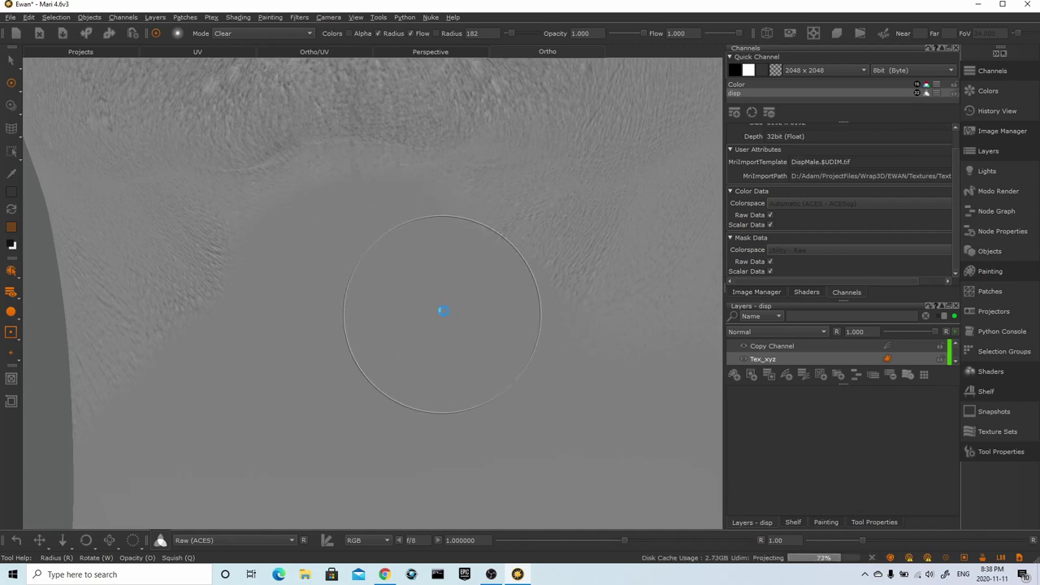
right_click_drag(441, 311, 446, 320, "alt")
left_click_drag(446, 320, 121, 330, "alt")
right_click_drag(487, 349, 556, 385, "alt")
left_click_drag(556, 385, 442, 286, "alt")
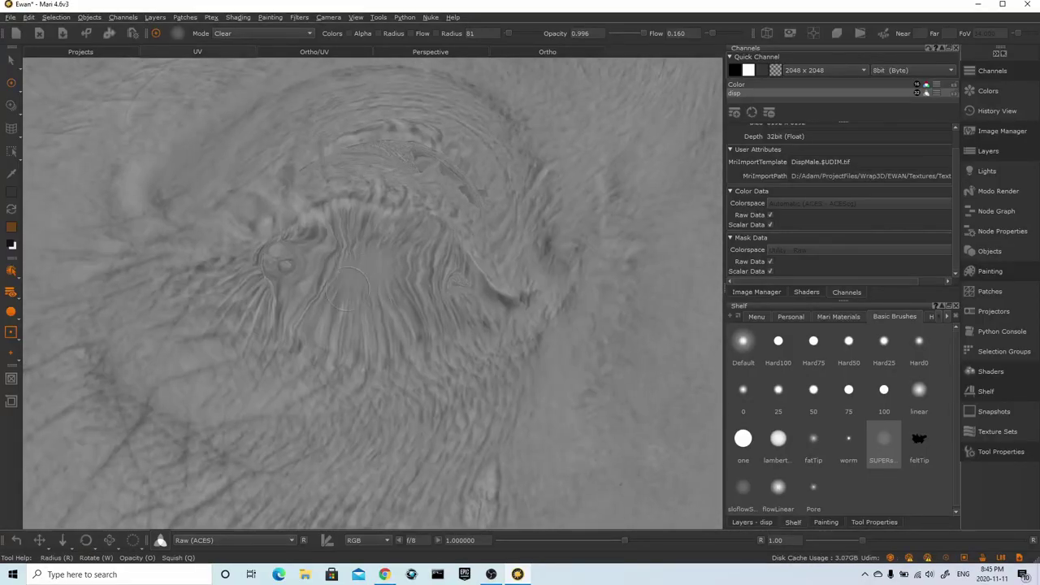
- In the UV view, erase the stretched eyelash and eyelid detail over the first eye, using a soft brush at radius 210, then 112
mouse_move(347, 288)
left_mouse_down()
mouse_move(391, 255)
mouse_move(356, 268)
left_mouse_up()
key("r")
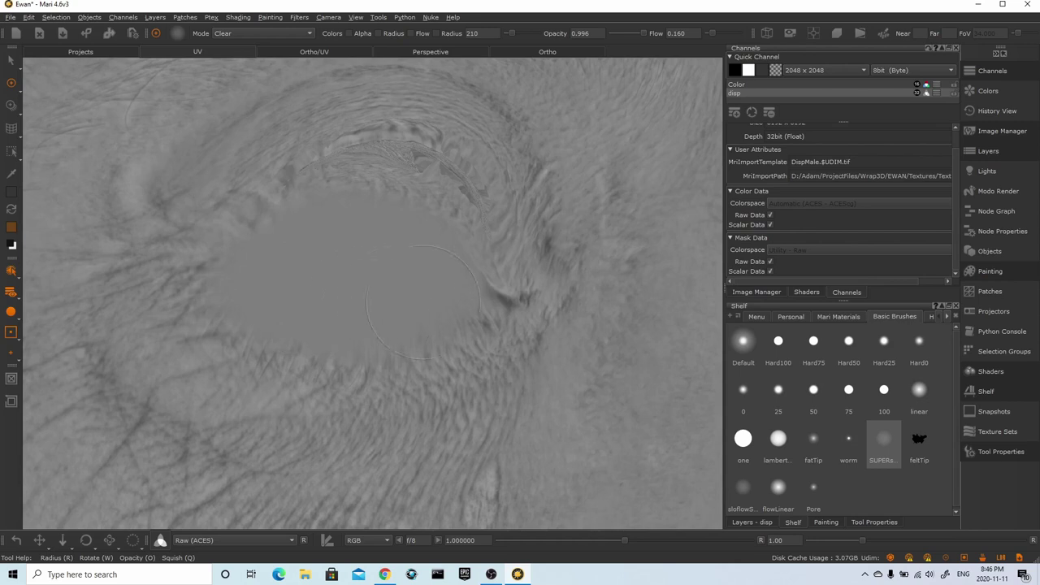
left_click_drag(314, 242, 287, 242)
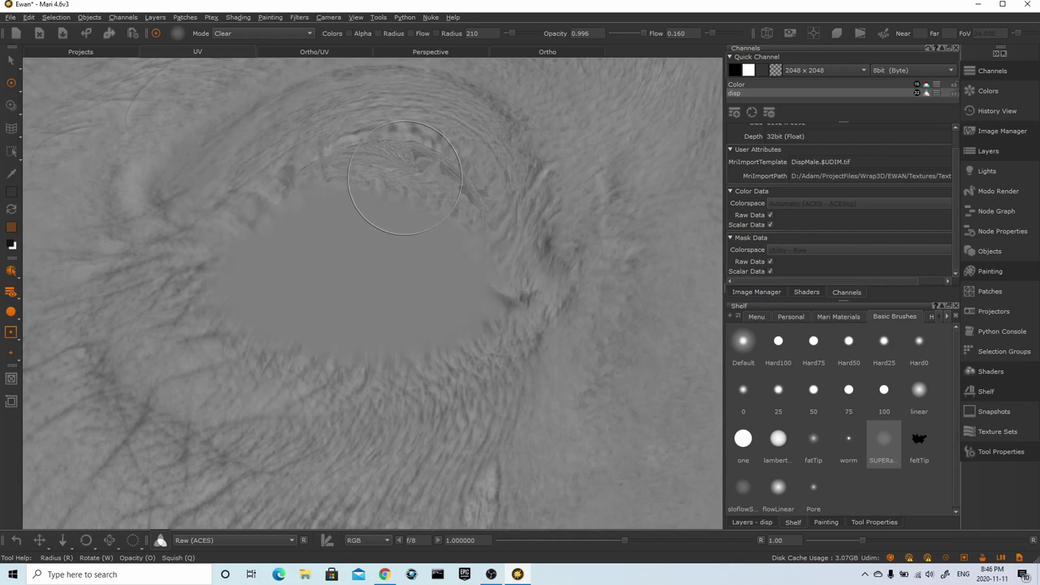
left_click_drag(452, 161, 463, 180)
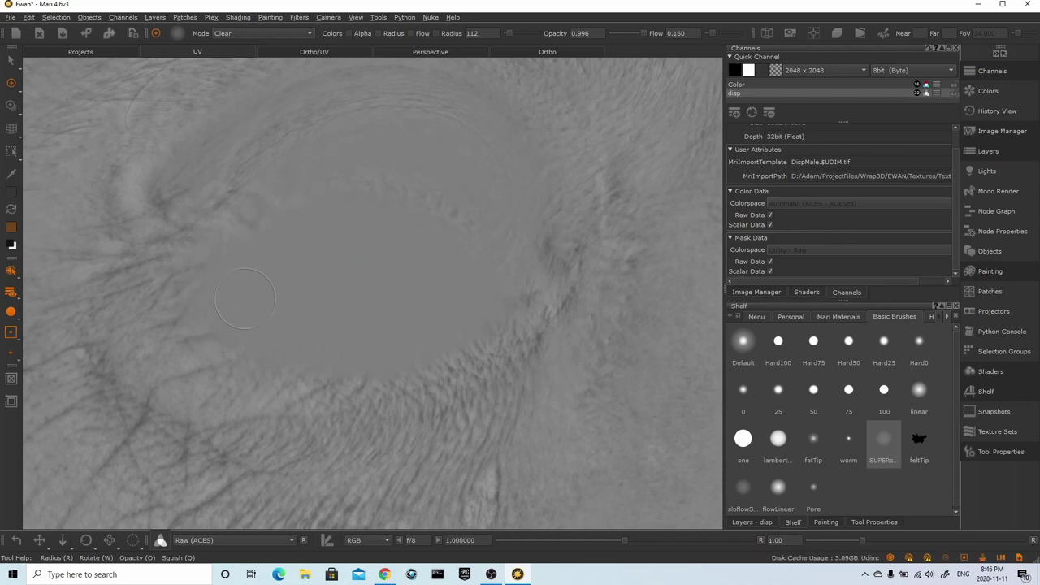
- Erase the stretched eyelash and eyelid detail over the other eye in the UV view, keeping the brush radius at 112
right_click_drag(448, 293, 361, 291, "alt")
middle_click_drag(585, 280, 268, 281, "alt")
right_click_drag(408, 279, 385, 281, "alt")
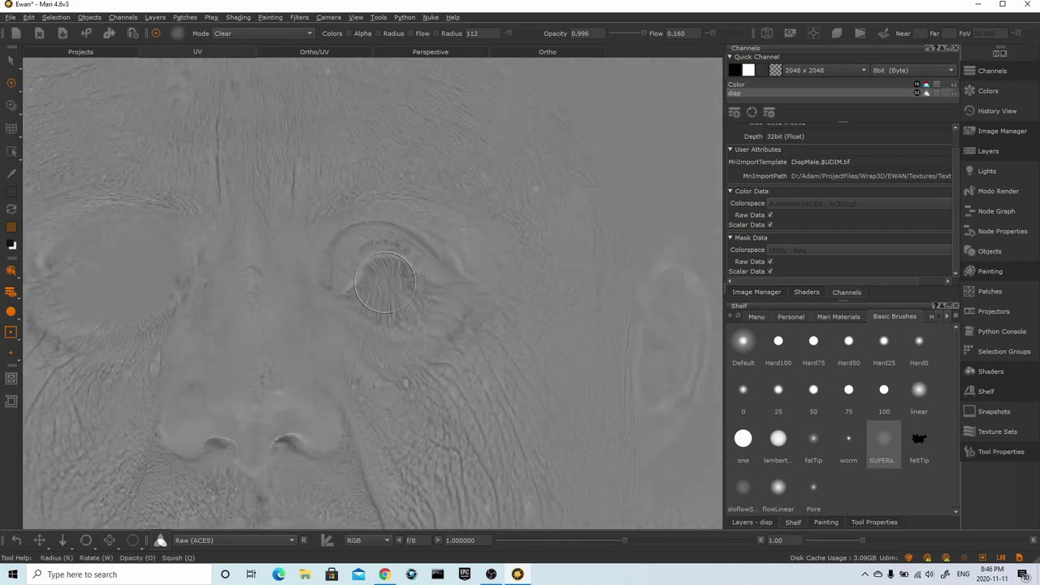
scroll(420, 284, "up", 2)
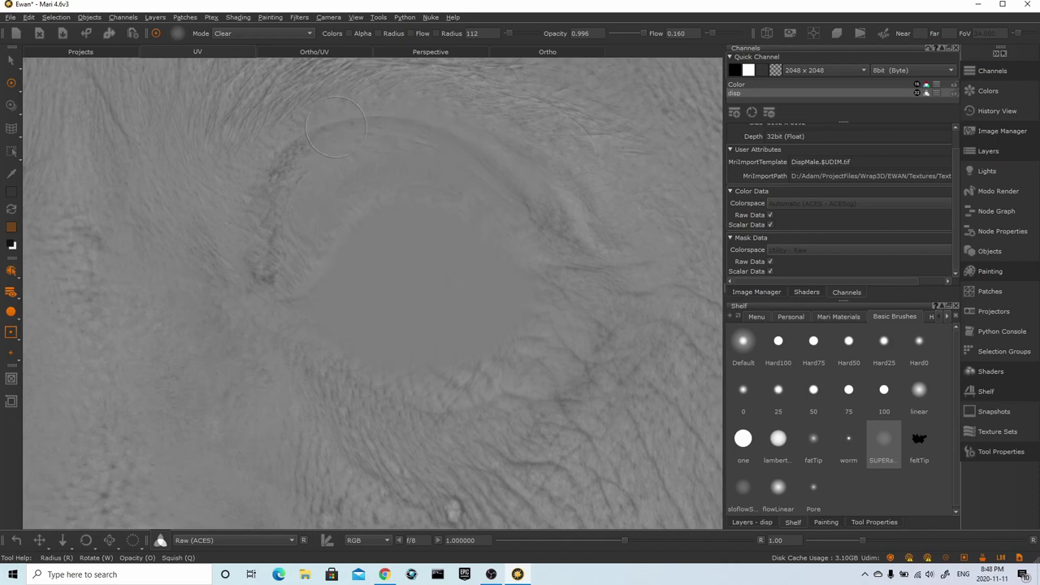
left_click_drag(527, 205, 347, 219)
- Erase the dark creases and edges in and around both nostrils in the UV view with the soft brush
right_click_drag(585, 299, 390, 268, "alt")
middle_click_drag(390, 267, 508, 278, "alt")
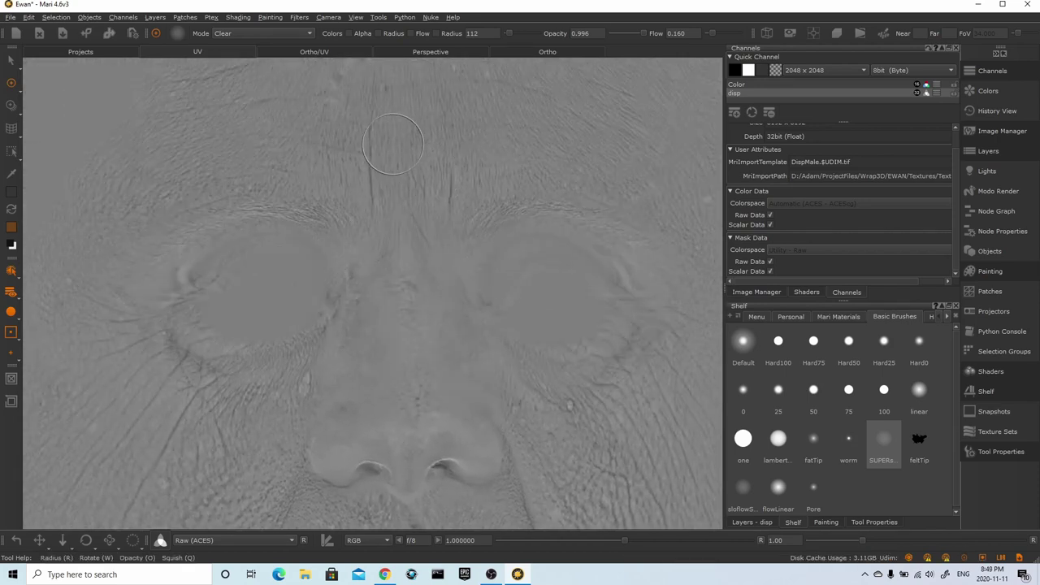
right_click_drag(435, 256, 493, 303, "alt")
middle_click_drag(493, 303, 495, 48, "alt")
right_click_drag(495, 48, 496, 299, "alt")
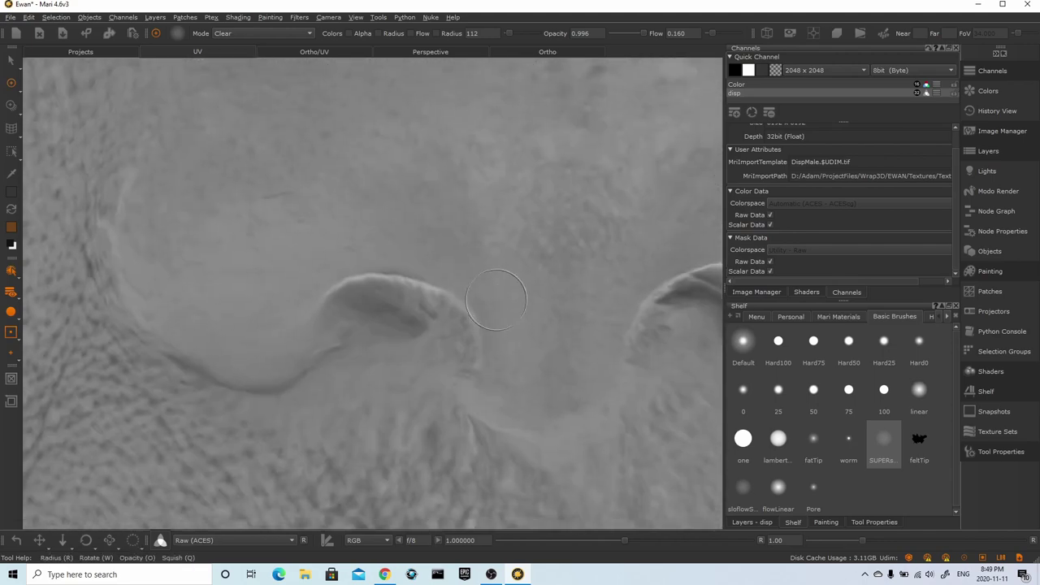
mouse_move(496, 300)
left_mouse_down()
mouse_move(337, 295)
mouse_move(423, 338)
left_mouse_up()
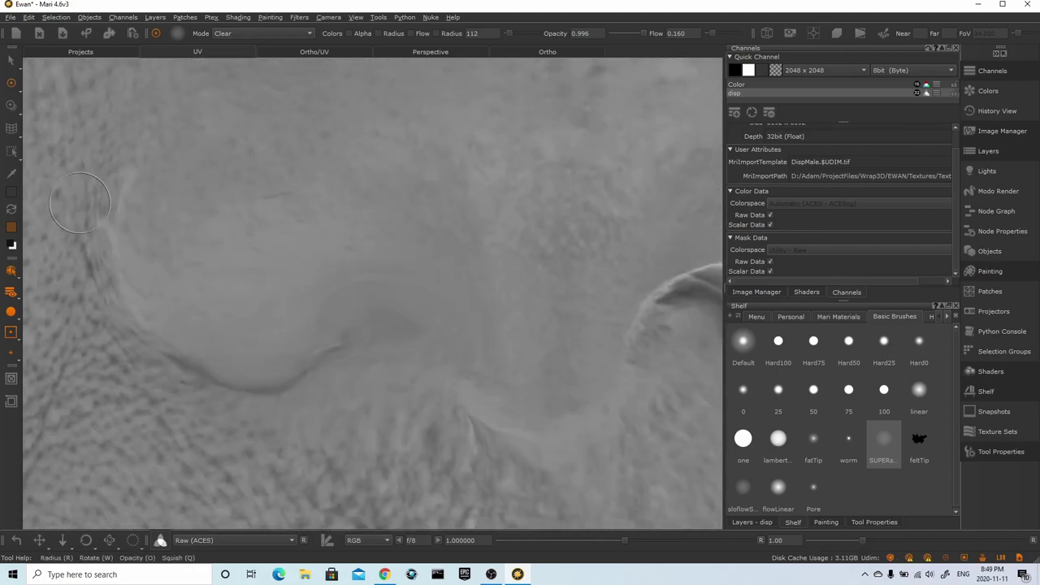
mouse_move(142, 336)
left_mouse_down()
mouse_move(252, 394)
mouse_move(374, 325)
left_mouse_up()
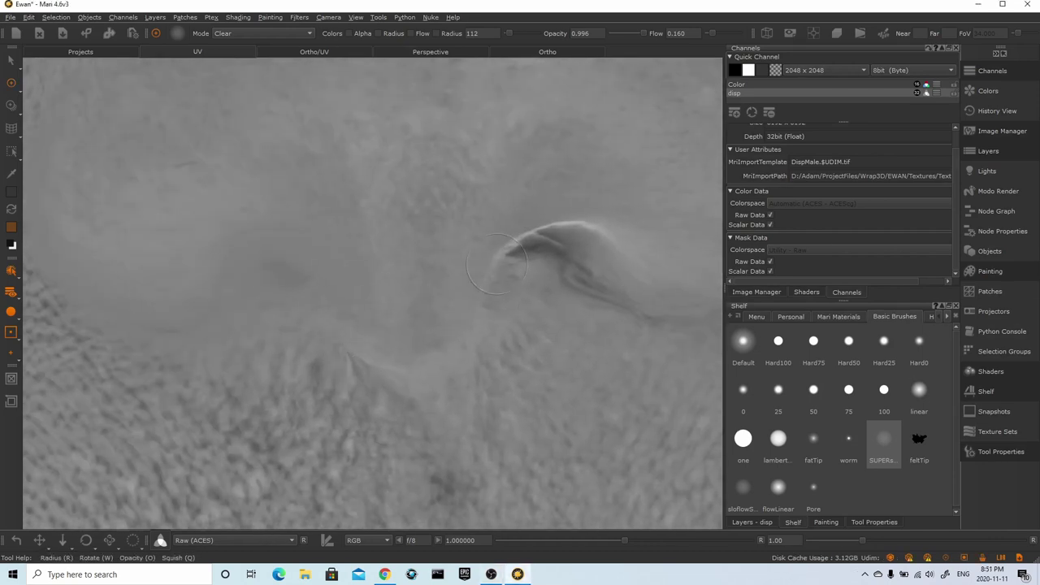
mouse_move(496, 262)
left_mouse_down()
mouse_move(532, 244)
mouse_move(613, 247)
mouse_move(588, 279)
mouse_move(624, 309)
left_mouse_up()
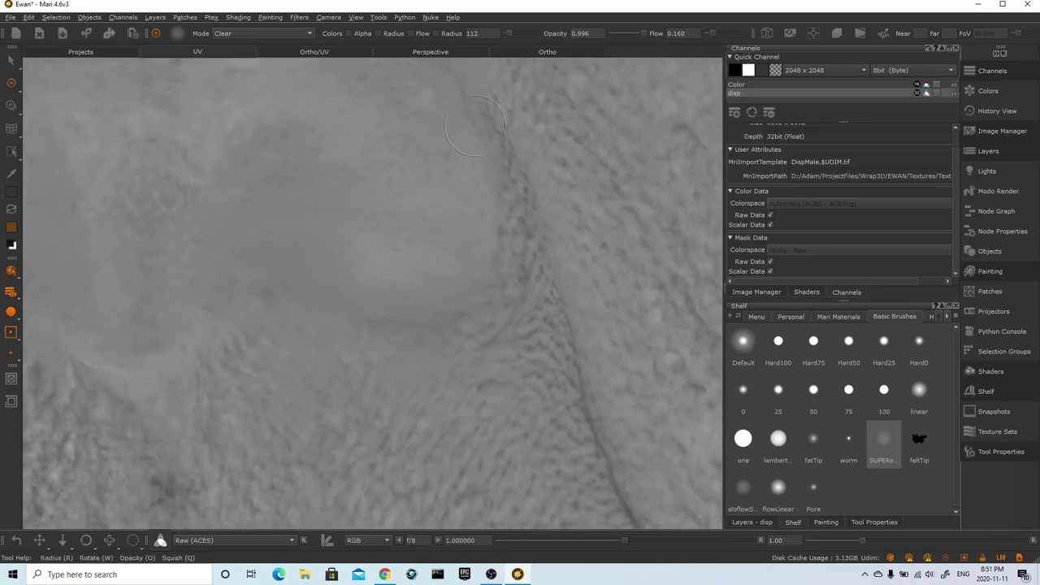
- Erase the projected detail along the inner edge of the upper lip, from its middle toward the left side of the UV mouth opening
right_click_drag(475, 126, 355, 179, "alt")
middle_click_drag(355, 179, 488, 81, "alt")
right_click_drag(422, 216, 520, 228, "alt")
middle_click_drag(520, 227, 325, 301, "alt")
right_click_drag(325, 301, 351, 260, "alt")
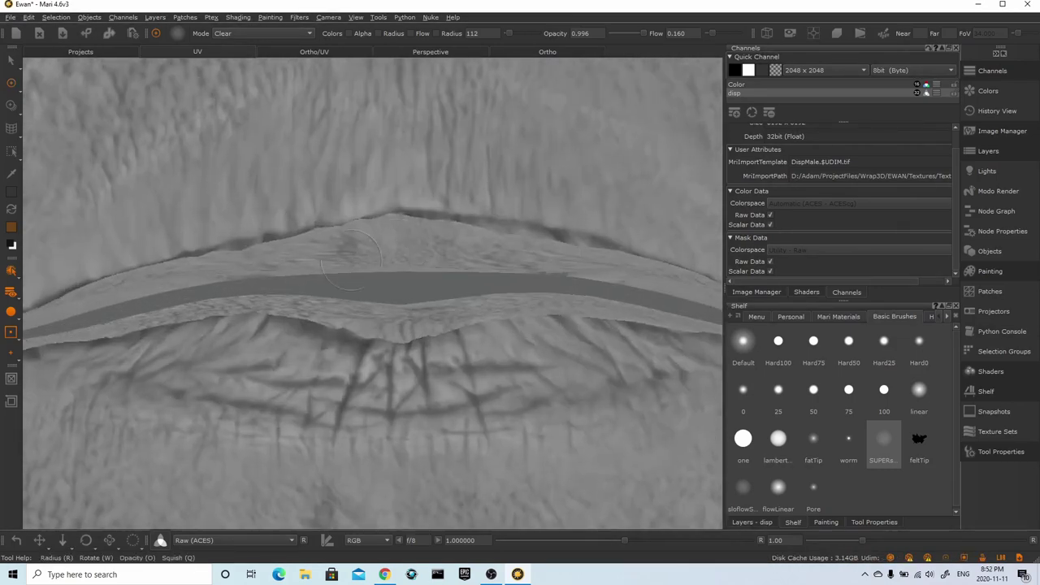
mouse_move(328, 241)
left_mouse_down()
mouse_move(284, 244)
mouse_move(329, 237)
left_mouse_up()
left_click_drag(162, 285, 234, 258)
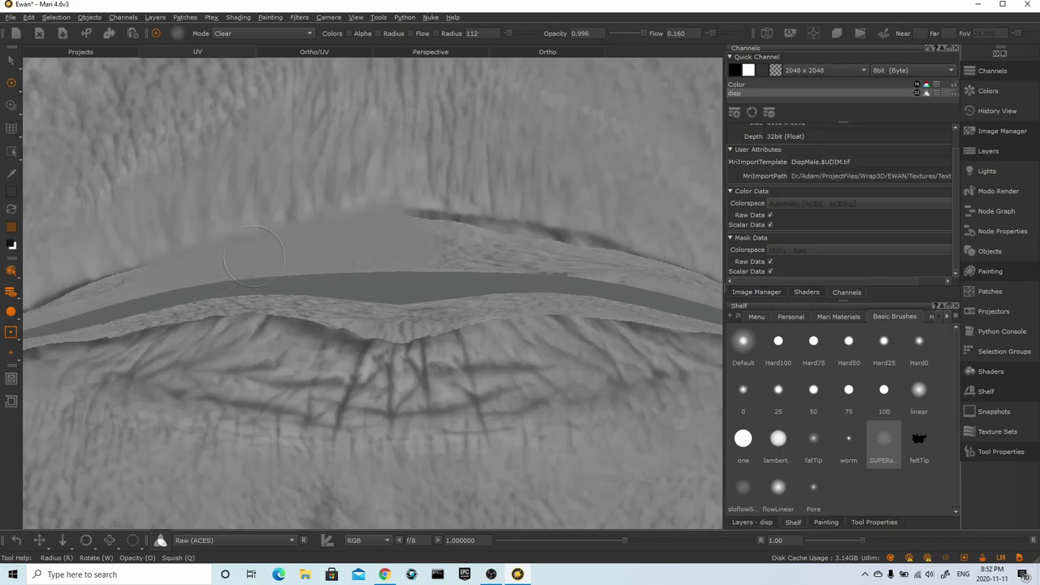
- Erase the inner-lip detail around the left mouth corner in the UV layout, reducing the brush radius to 60
middle_click_drag(195, 284, 597, 195, "alt")
left_click_drag(510, 214, 463, 222)
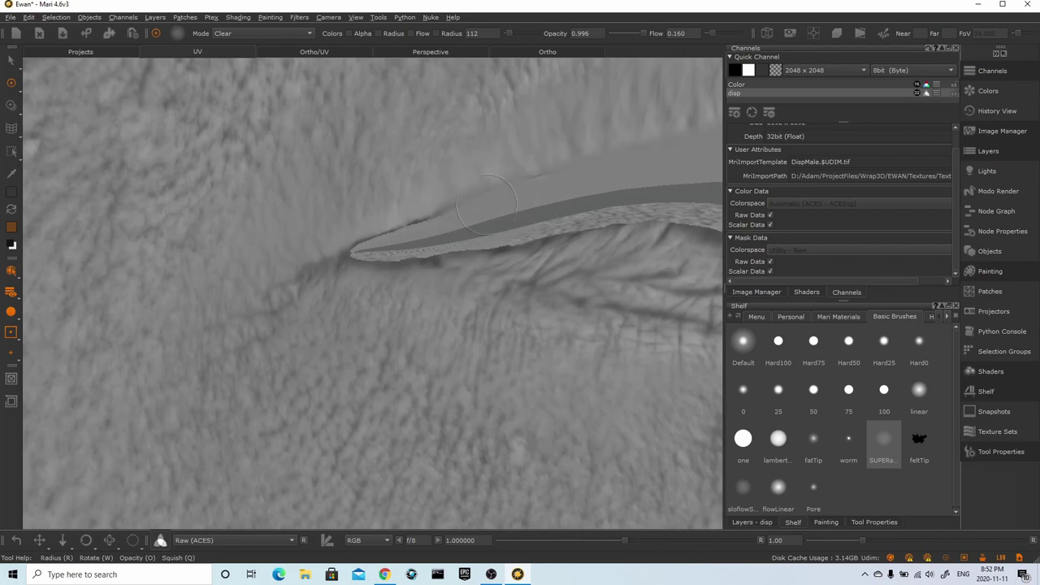
key("r")
mouse_move(408, 243)
left_mouse_down()
mouse_move(366, 267)
mouse_move(359, 252)
left_mouse_up()
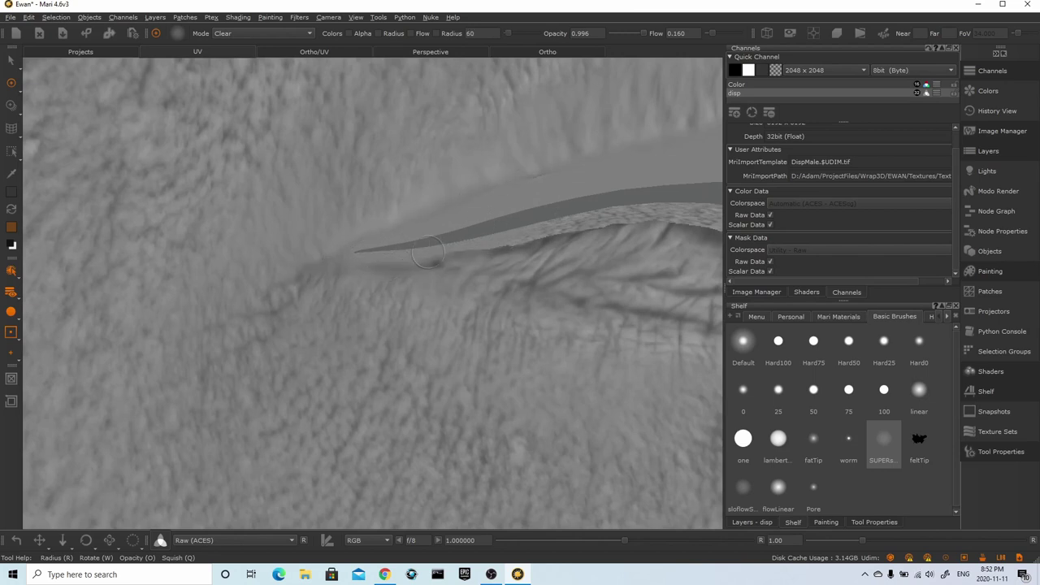
left_click_drag(428, 254, 542, 244)
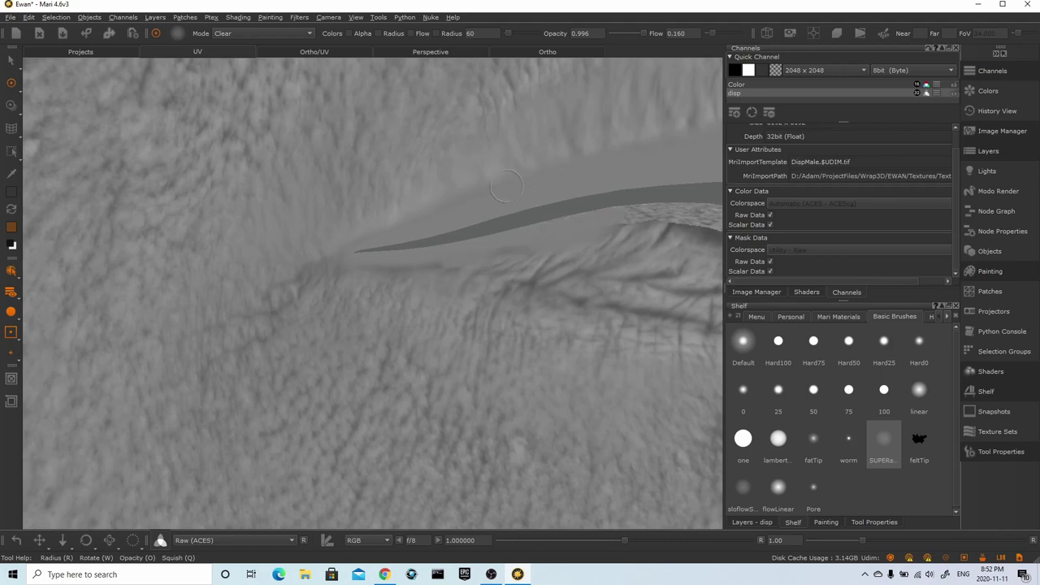
- Erase the remaining upper and lower inner-lip detail with brush radius 143, then clean the other mouth corner at radius 69
middle_click_drag(346, 261, 91, 291)
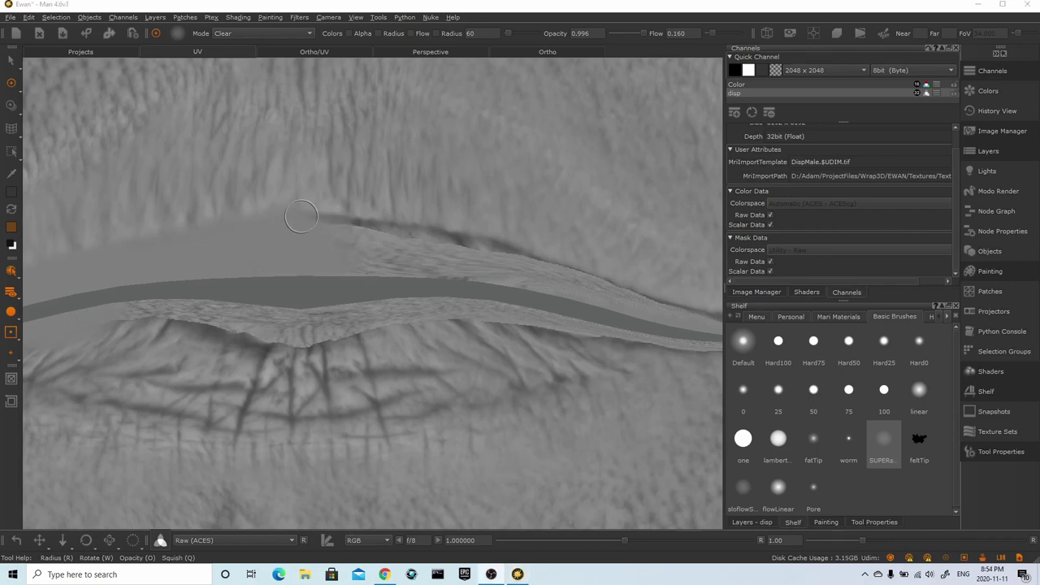
key("r")
left_click_drag(346, 265, 507, 264)
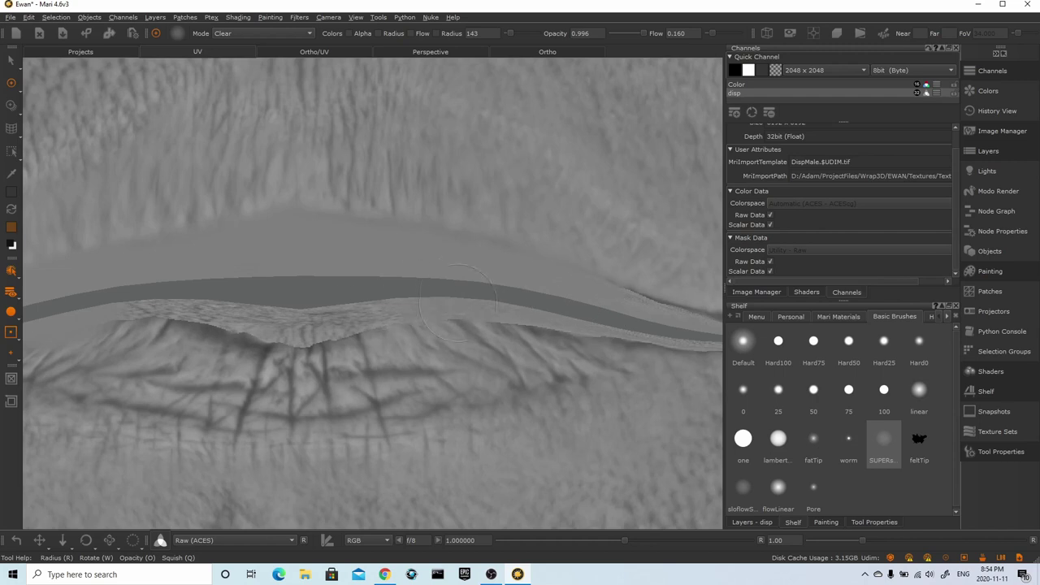
left_click_drag(458, 302, 327, 321)
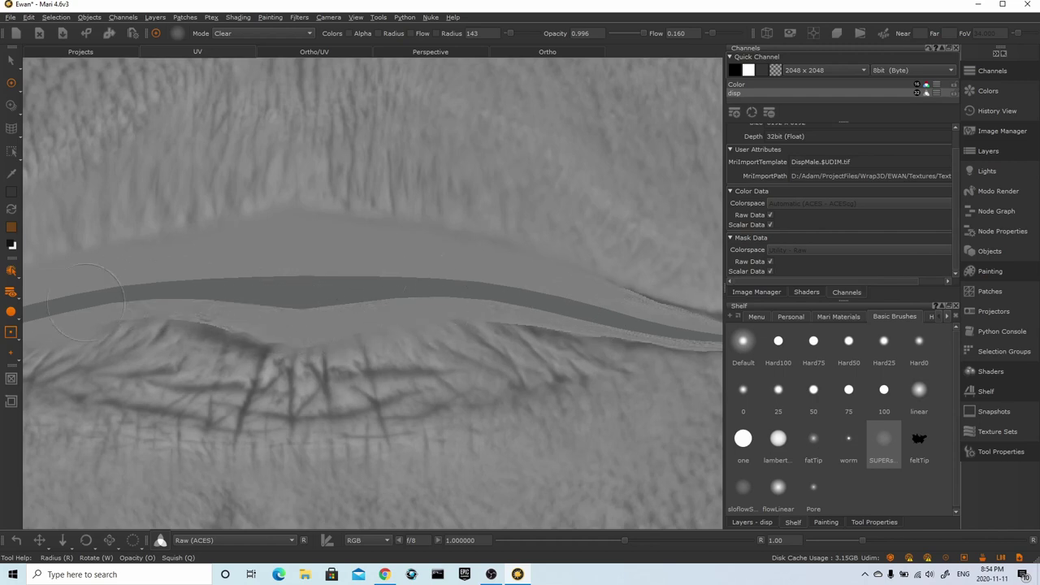
left_click_drag(207, 311, 249, 309)
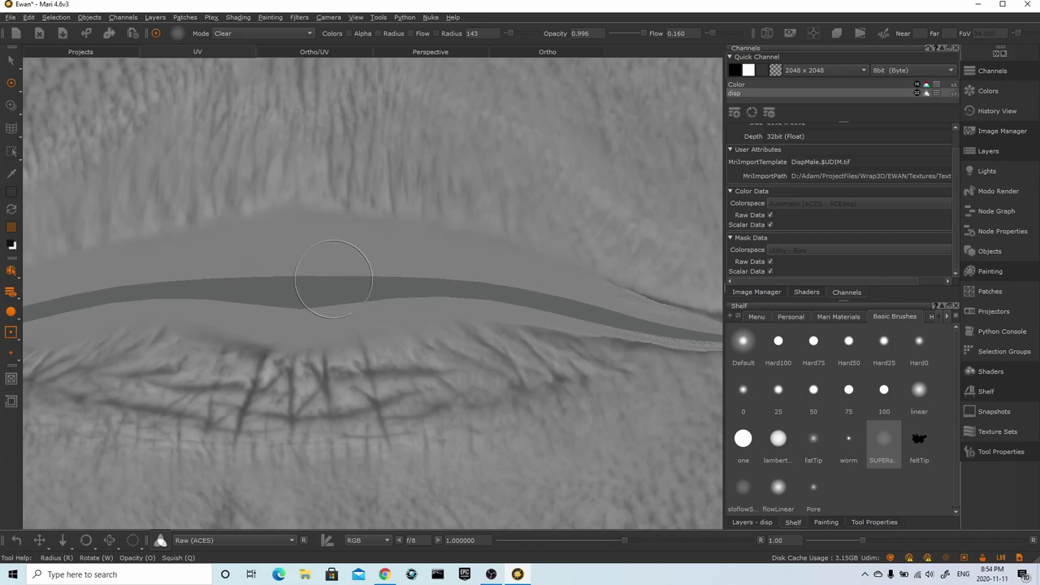
middle_click_drag(497, 277, 253, 244, "alt")
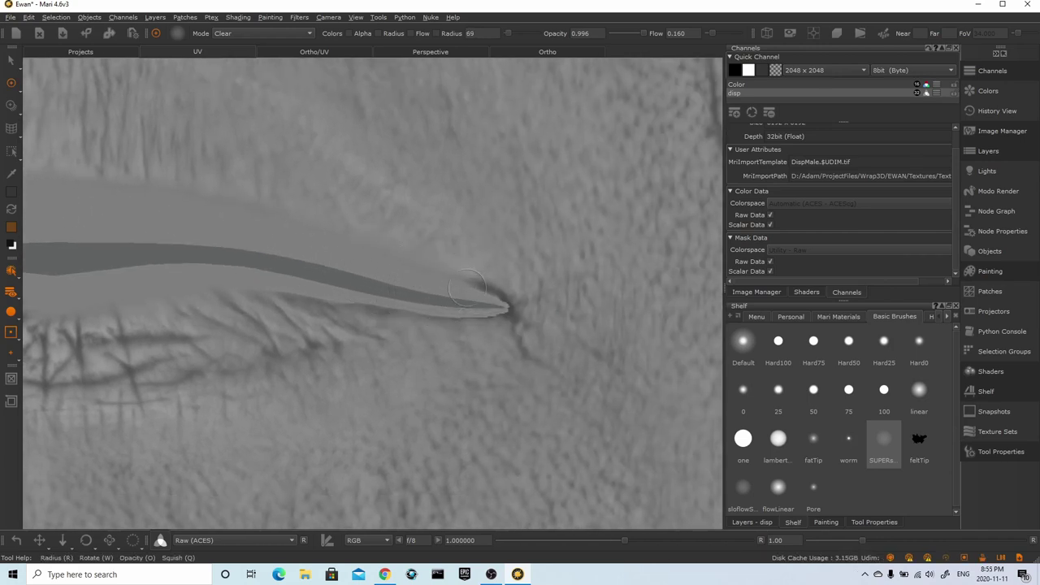
mouse_move(467, 288)
left_mouse_down()
mouse_move(494, 304)
mouse_move(481, 295)
left_mouse_up()
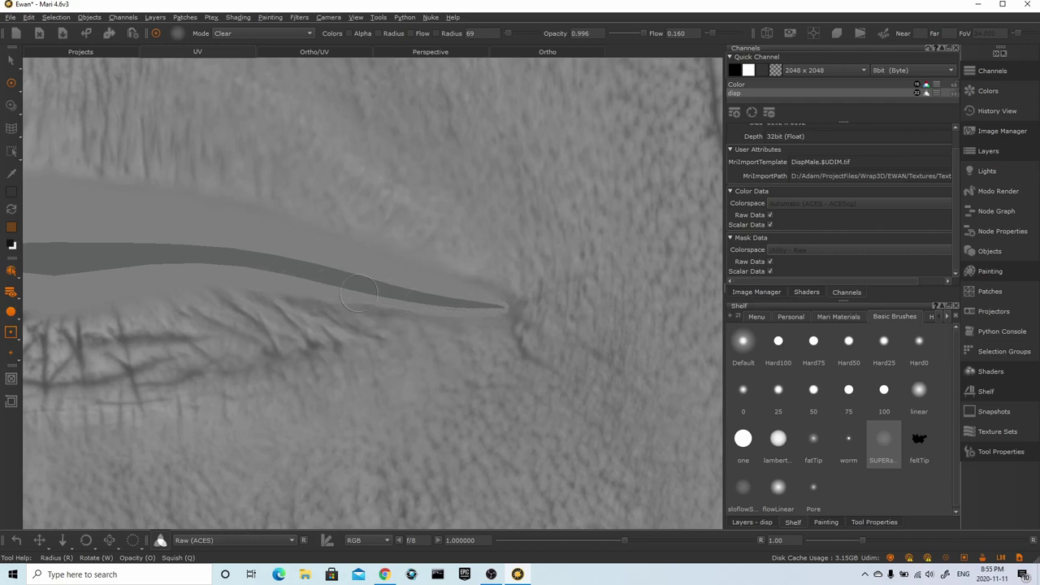
- Erase all projected detail from the small separate UV shell beside the neck with brush radius 262, then check the whole face layout
right_click_drag(366, 235, 317, 171, "alt")
middle_click_drag(317, 171, 459, 211, "alt")
right_click_drag(459, 211, 389, 203, "alt")
middle_click_drag(387, 202, 282, 125, "alt")
scroll(455, 390, "up", 8)
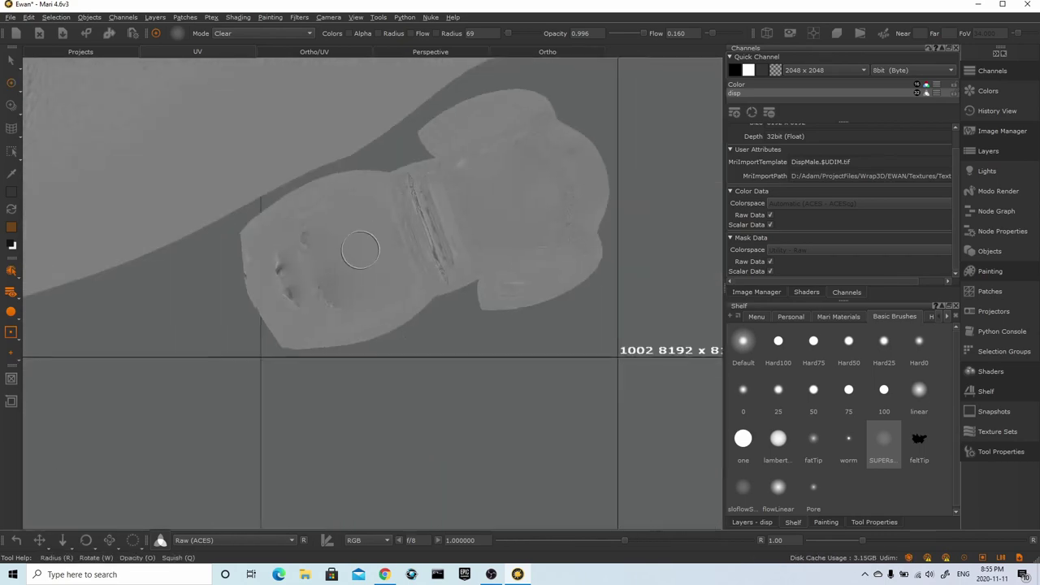
mouse_move(509, 159)
left_mouse_down()
mouse_move(375, 235)
mouse_move(269, 230)
left_mouse_up()
left_click(483, 254)
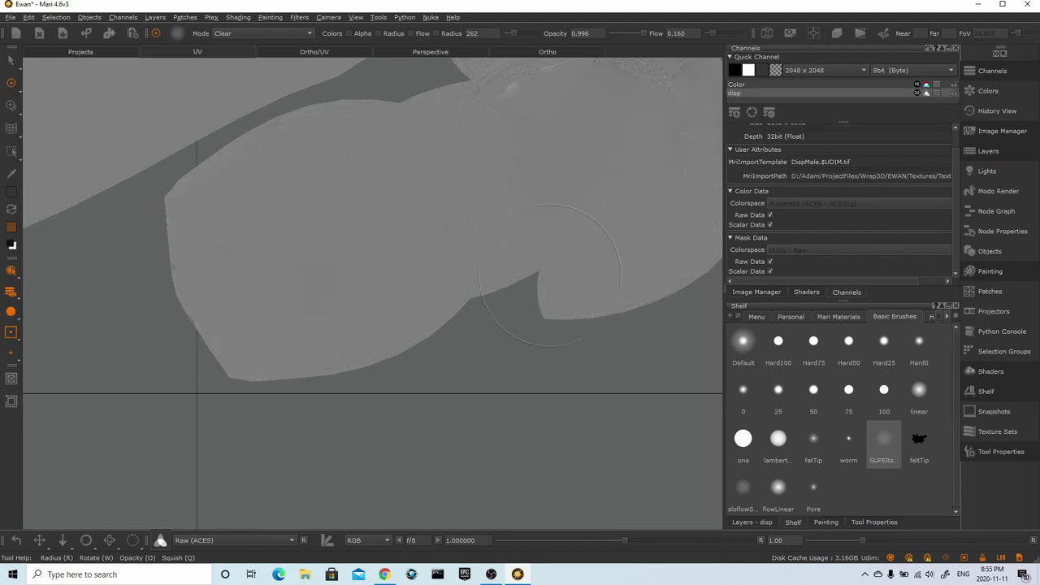
scroll(529, 295, "up", 3)
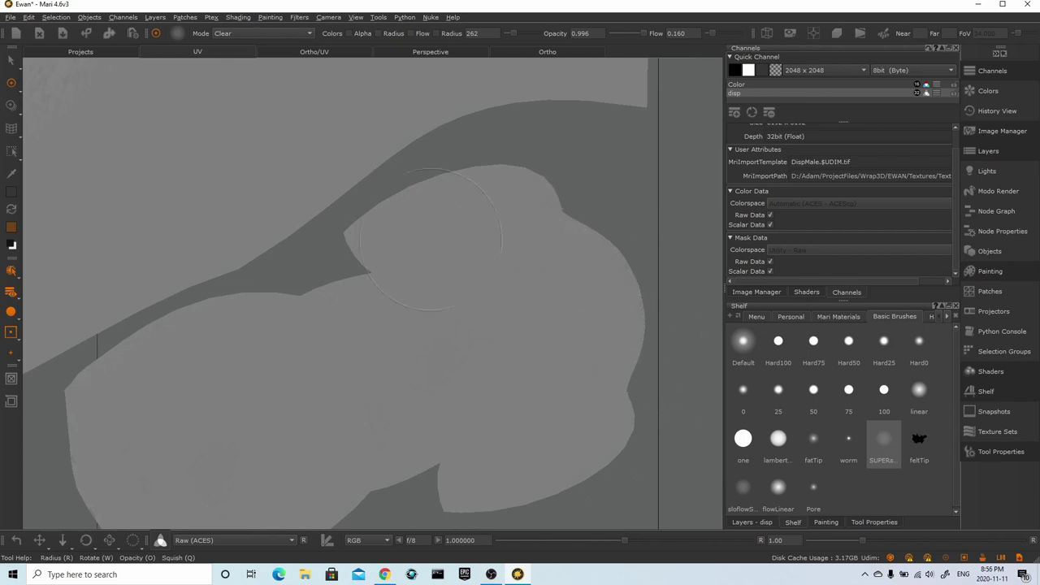
middle_click_drag(348, 360, 508, 192)
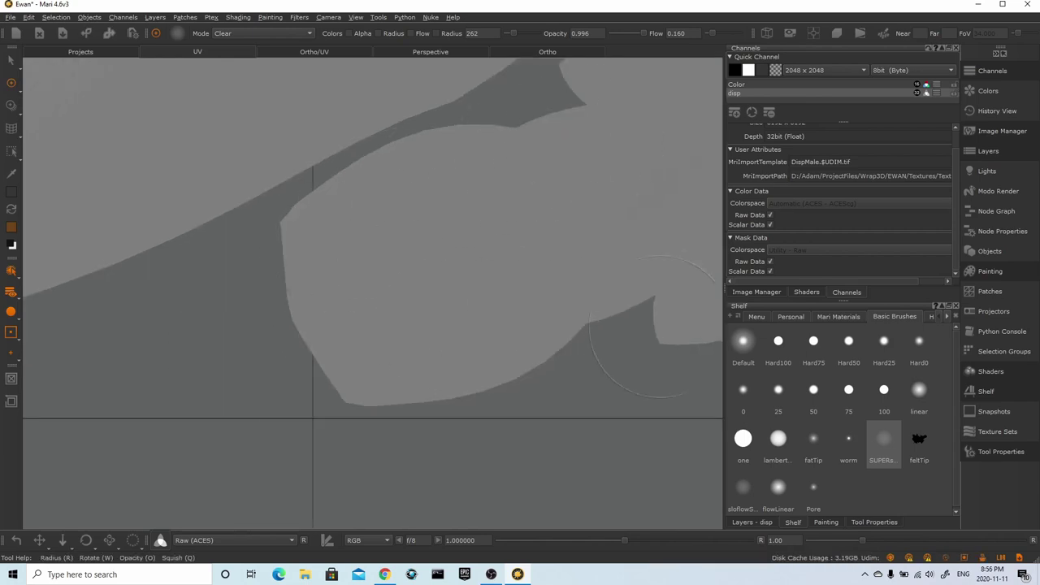
middle_click_drag(650, 281, 332, 333, "alt")
mouse_move(332, 333)
right_mouse_down("alt")
mouse_move(544, 248)
mouse_move(357, 185)
right_mouse_up("alt")
mouse_move(358, 185)
middle_mouse_down("alt")
mouse_move(490, 304)
mouse_move(479, 327)
middle_mouse_up("alt")
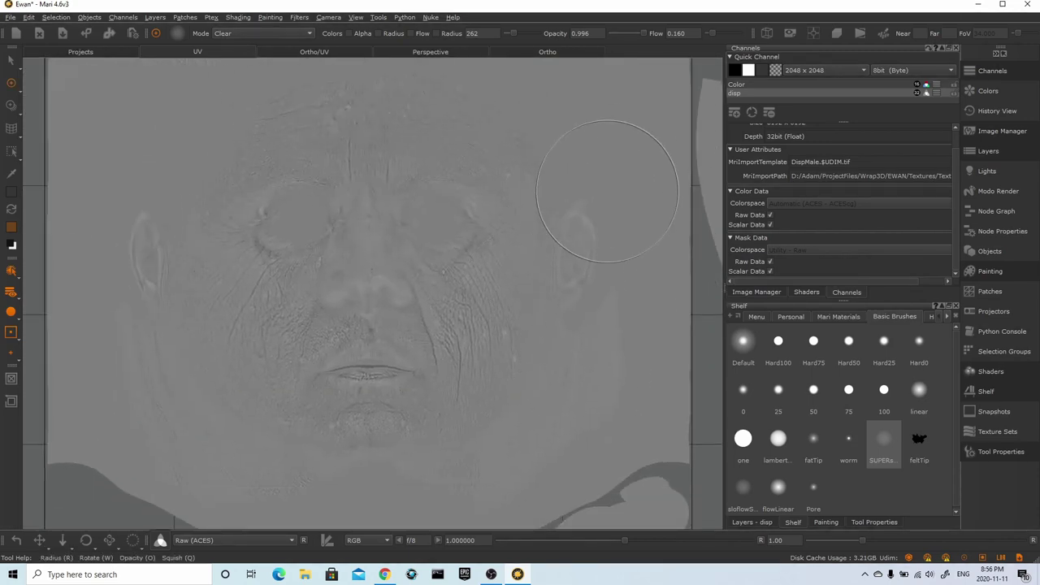
right_click_drag(371, 180, 482, 345, "alt")
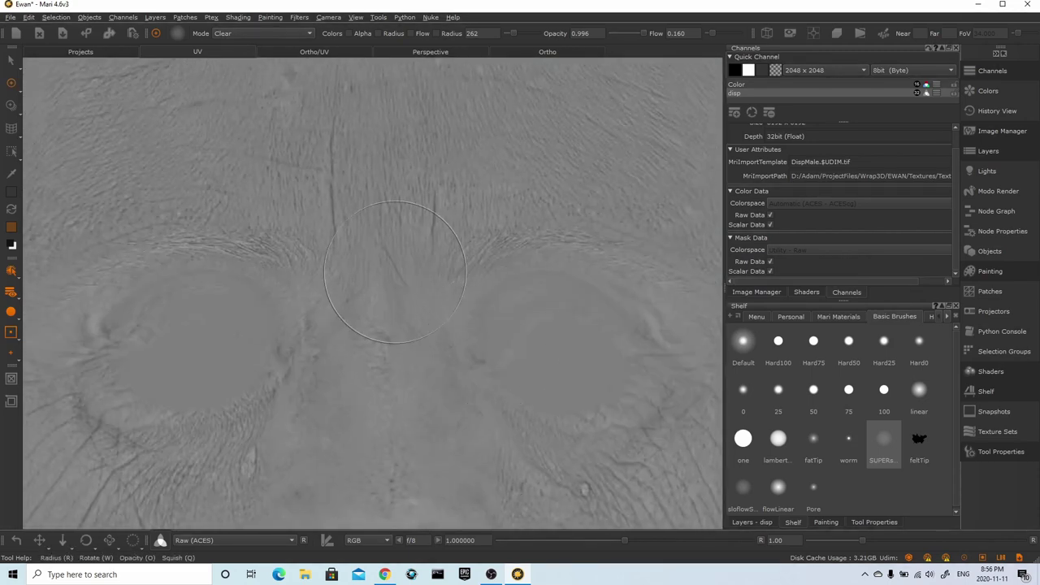
scroll(439, 223, "down", 1)
right_click_drag(490, 236, 390, 202, "alt")
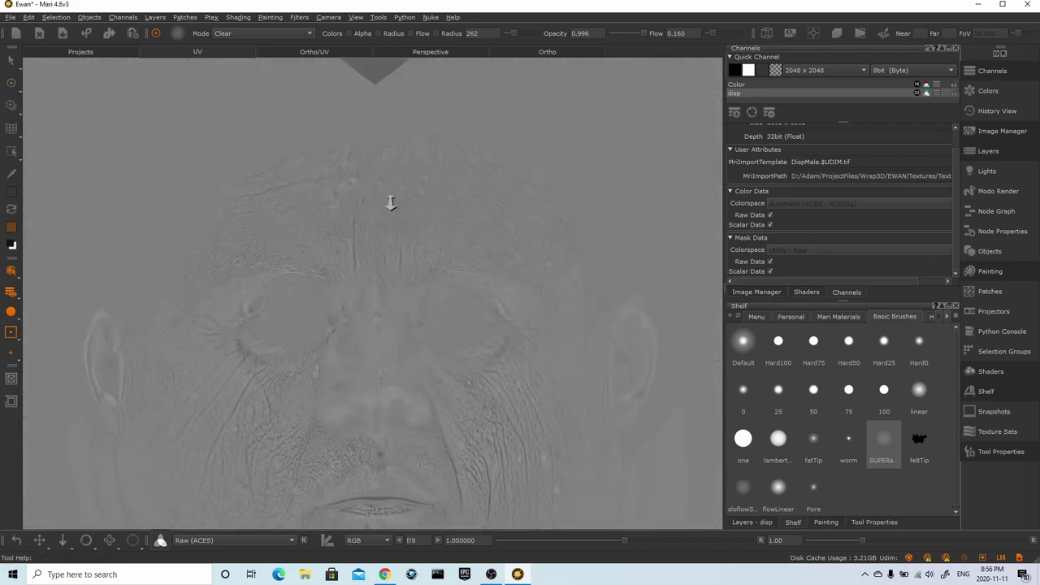
middle_click_drag(390, 203, 442, 141, "alt")
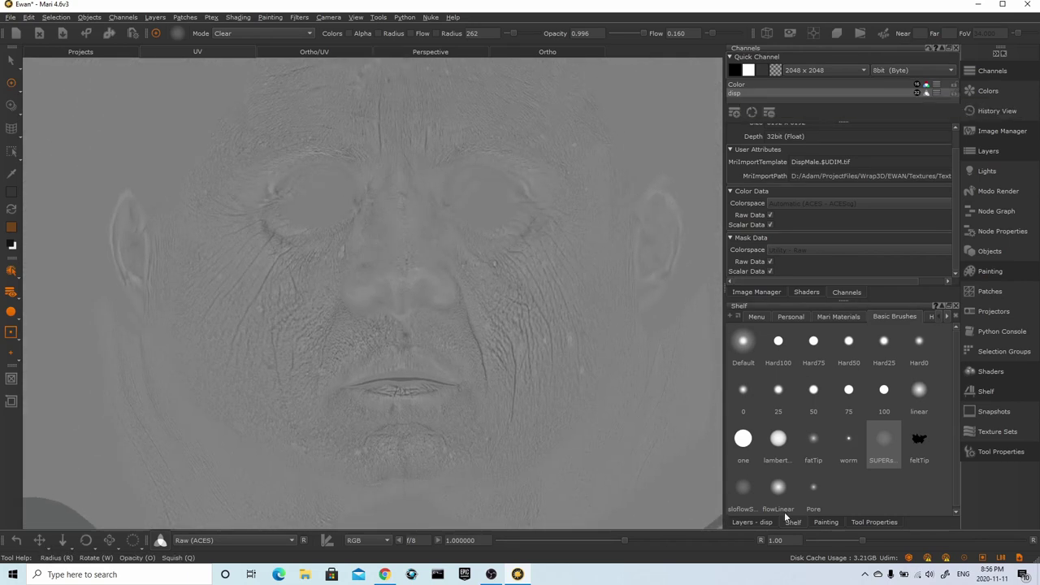
left_click(762, 522)
right_click(769, 356)
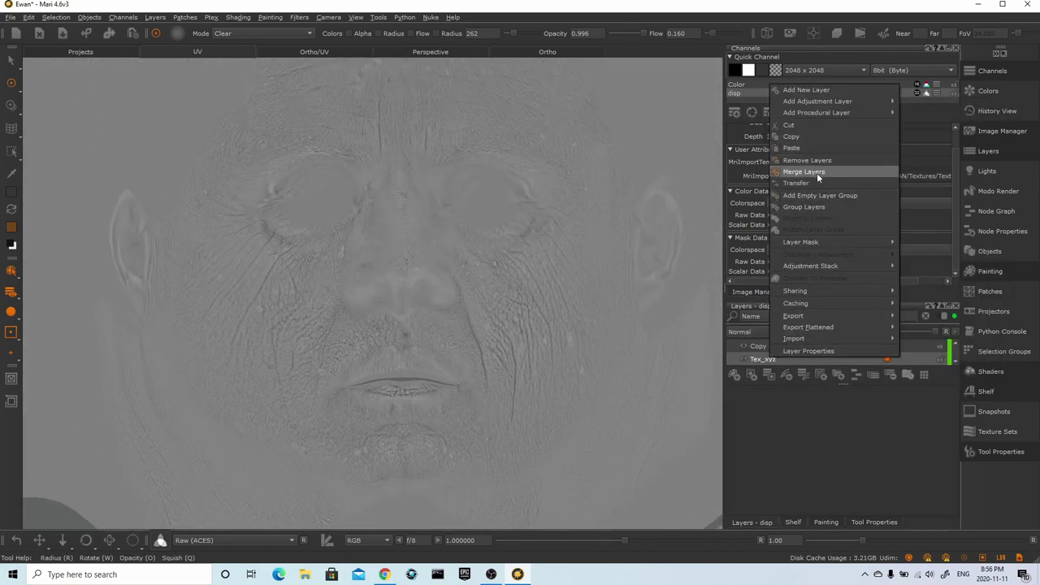
mouse_move(853, 338)
left_click(920, 339)
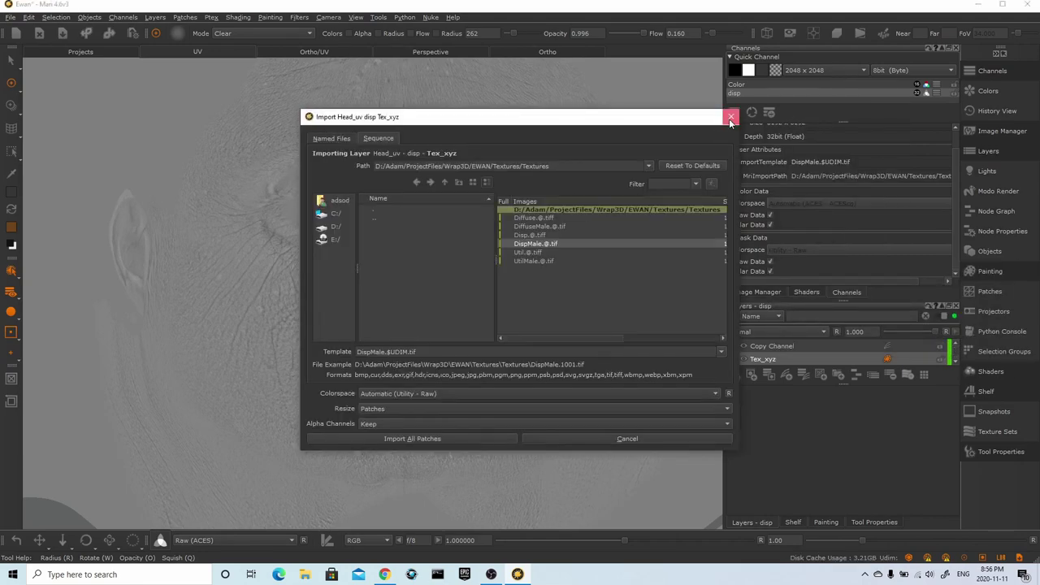
left_click(730, 116)
- Import all patches of the Disp.$UDIM.tiff sequence into the disp channel as a new layer
right_click(776, 355)
mouse_move(890, 339)
left_click(1004, 351)
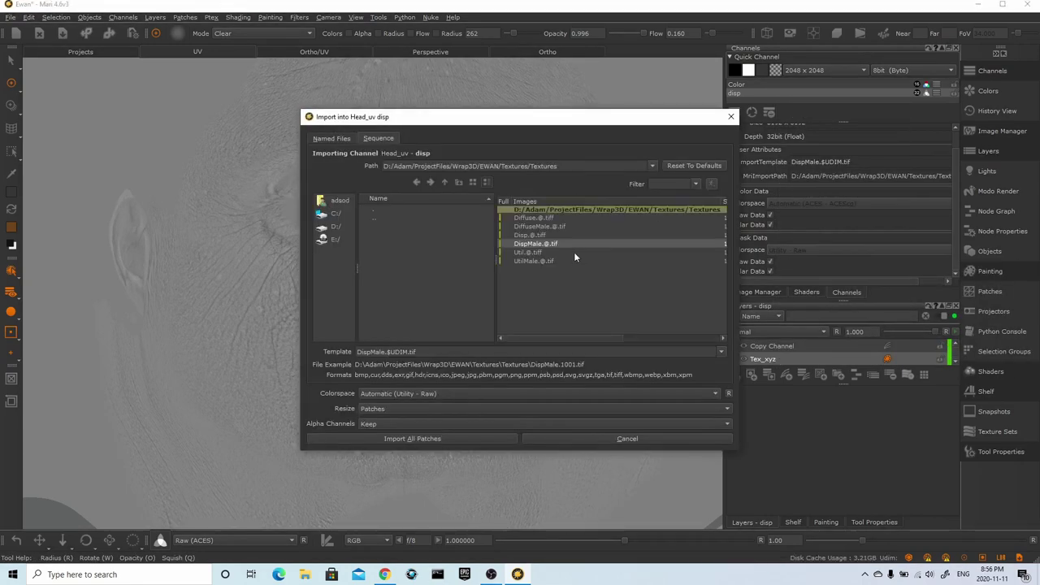
left_click(545, 235)
left_click(412, 439)
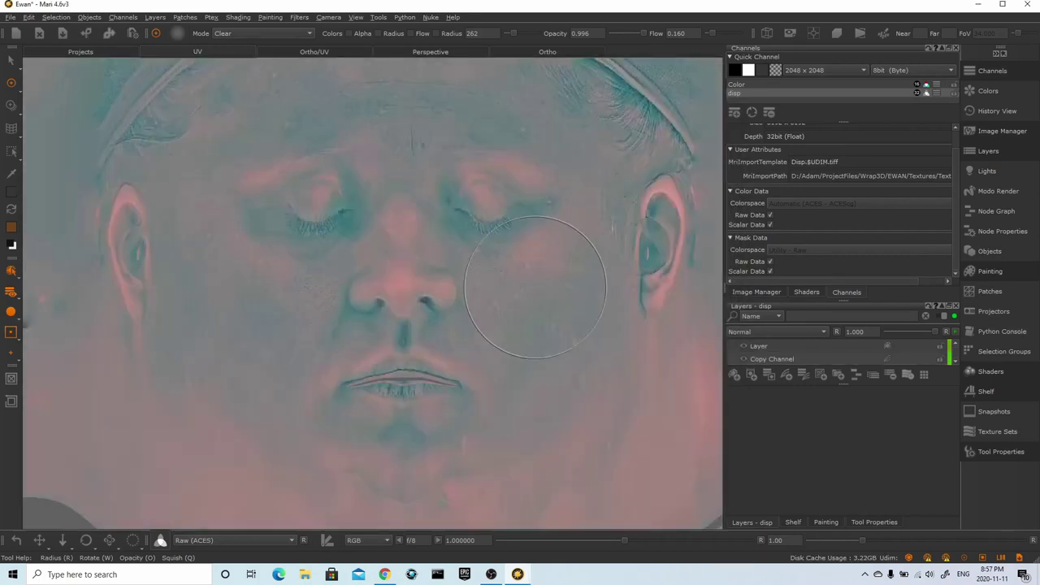
- Move the imported layer directly beneath the Copy Channel layer and rename it Tex_xyz_Female
mouse_move(772, 346)
left_mouse_down()
mouse_move(760, 367)
mouse_move(756, 360)
left_mouse_up()
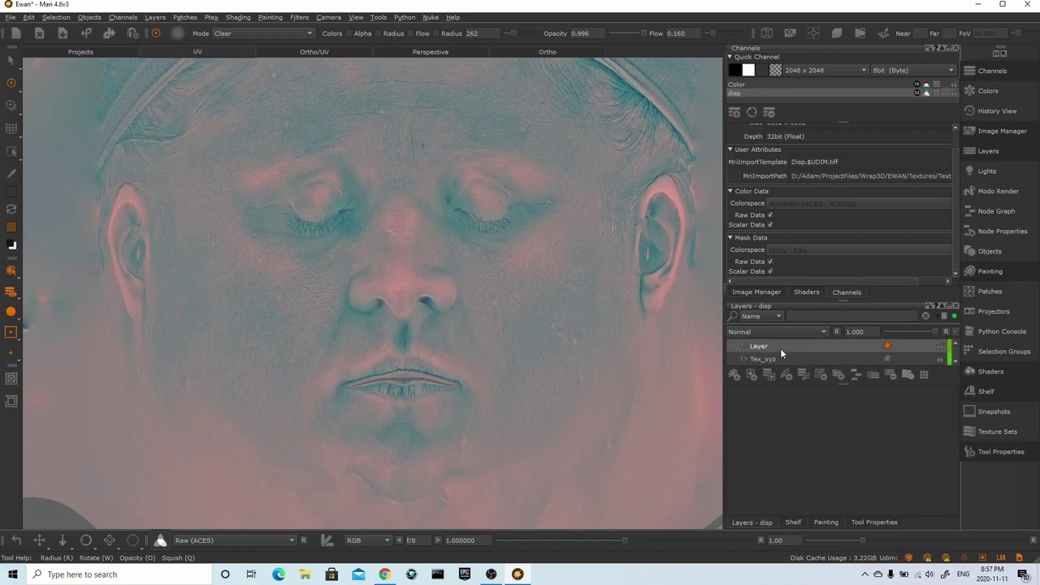
double_click(764, 347)
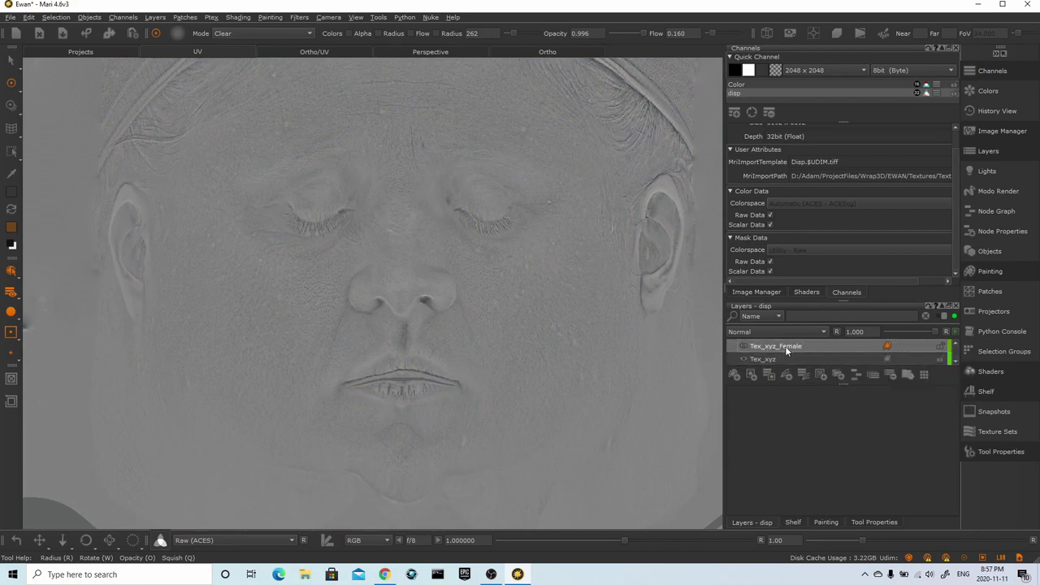
key("Return")
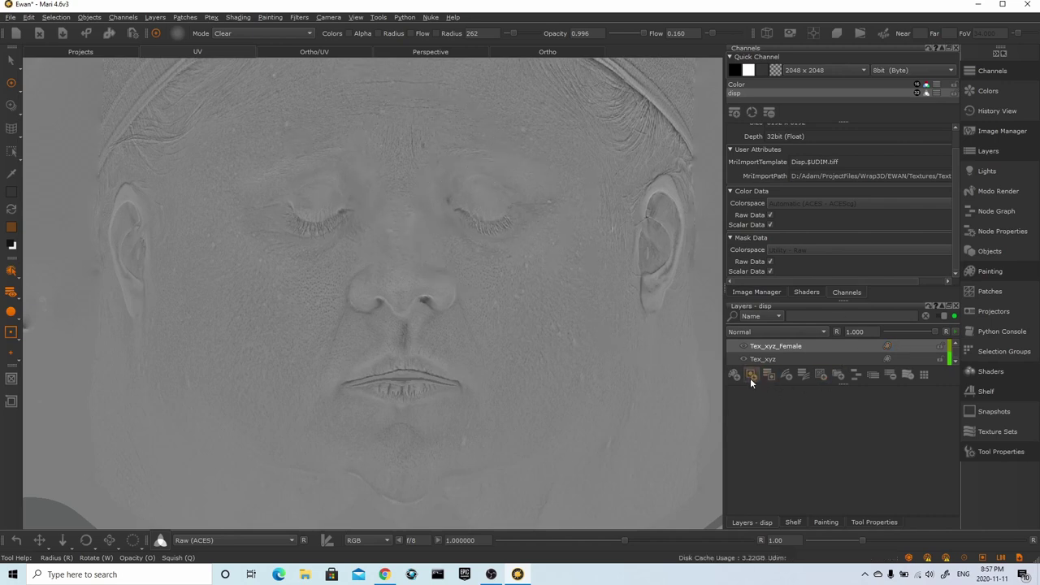
- Add a paintable mask to the Tex_xyz_Female layer and set the foreground paint colour to black
left_click(900, 346)
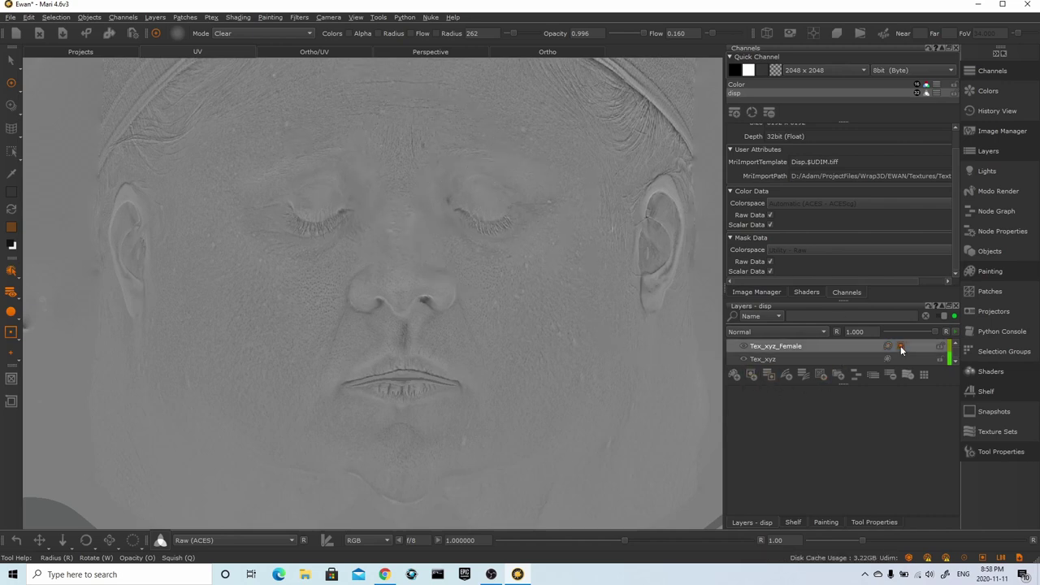
left_click(11, 194)
left_click_drag(605, 325, 600, 325)
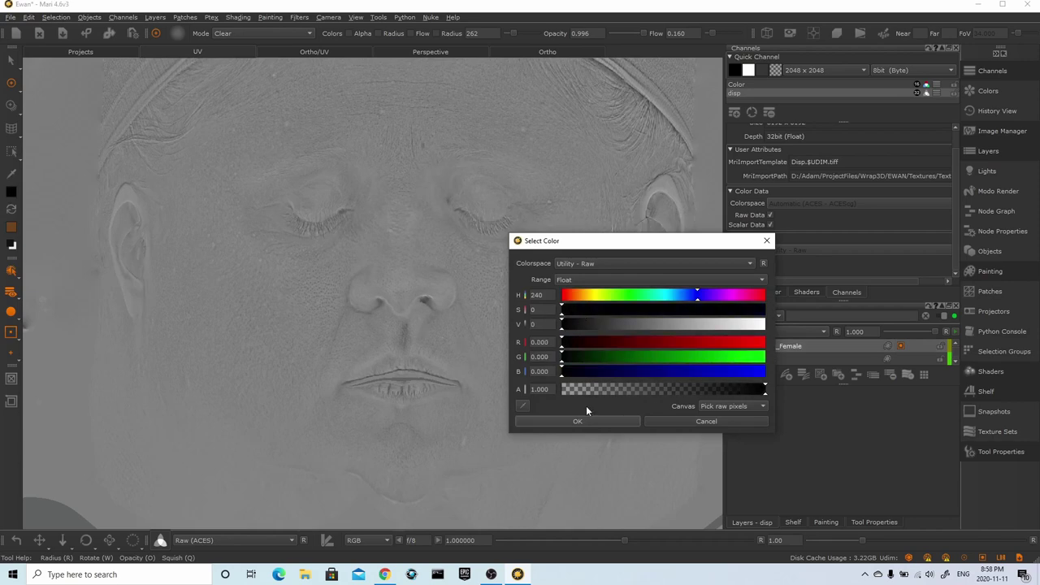
left_click(577, 421)
- Set the paint blending mode to Normal for painting the Tex_xyz_Female mask
left_click_drag(11, 336, 70, 311)
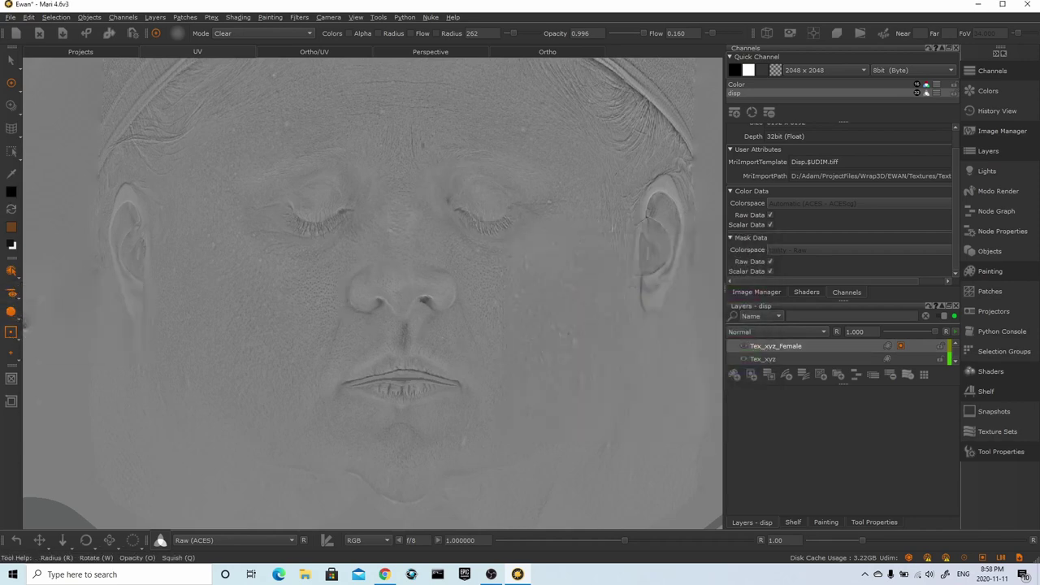
left_click(12, 313)
left_click_drag(12, 295, 65, 302)
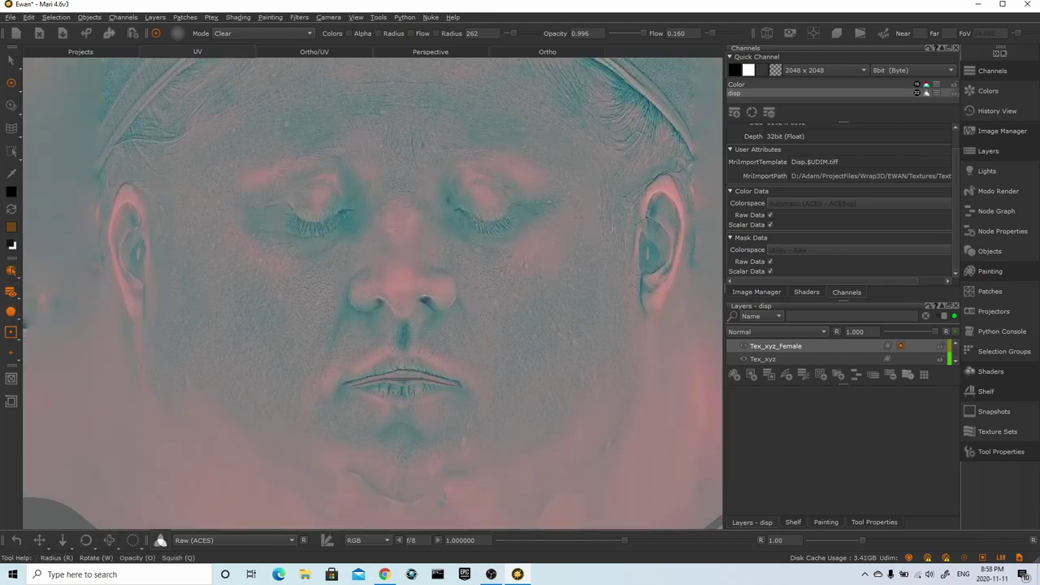
right_click_drag(492, 264, 494, 301, "alt")
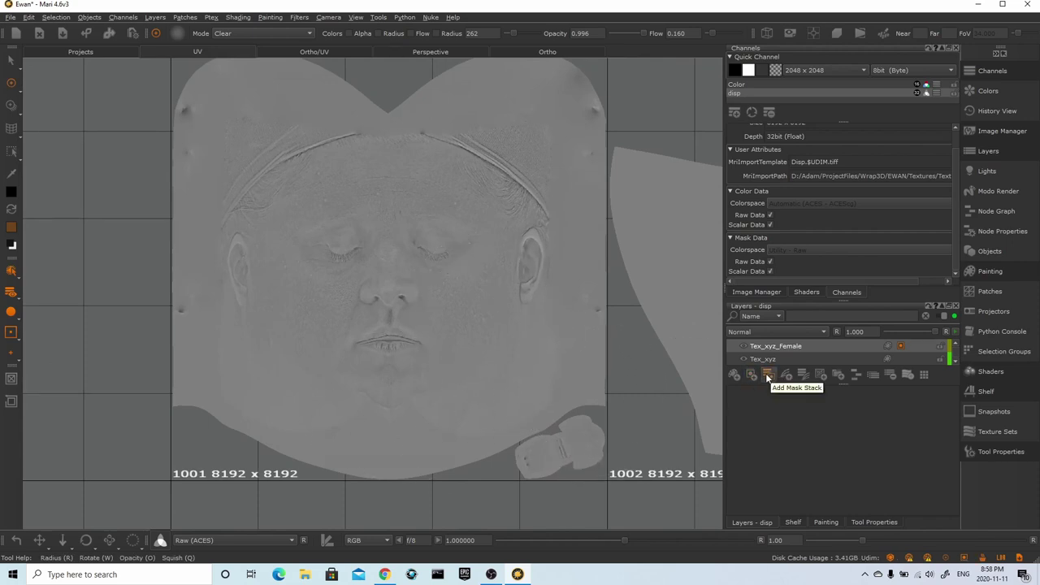
left_click(245, 33)
left_click(245, 35)
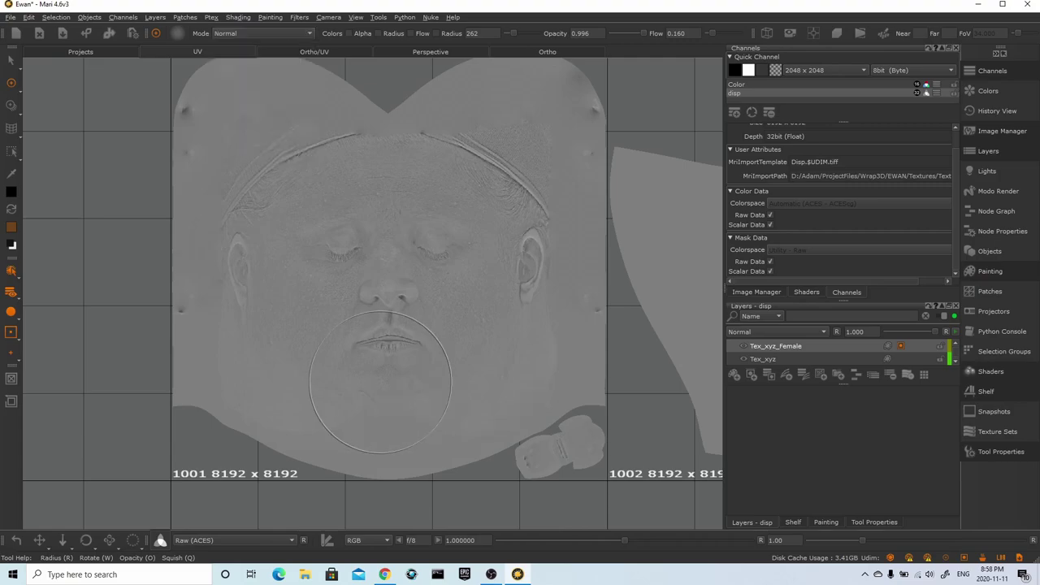
- Compare the skin detail around the nose and mouth with the Tex_xyz_Female layer hidden and shown again
scroll(366, 388, "up", 5)
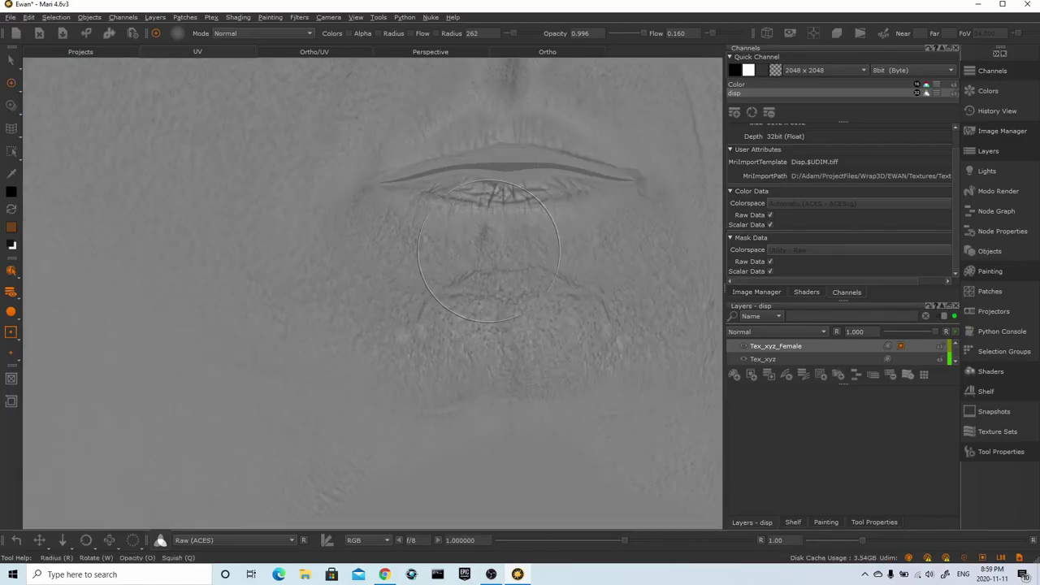
scroll(460, 156, "down", 3)
scroll(508, 332, "up", 6)
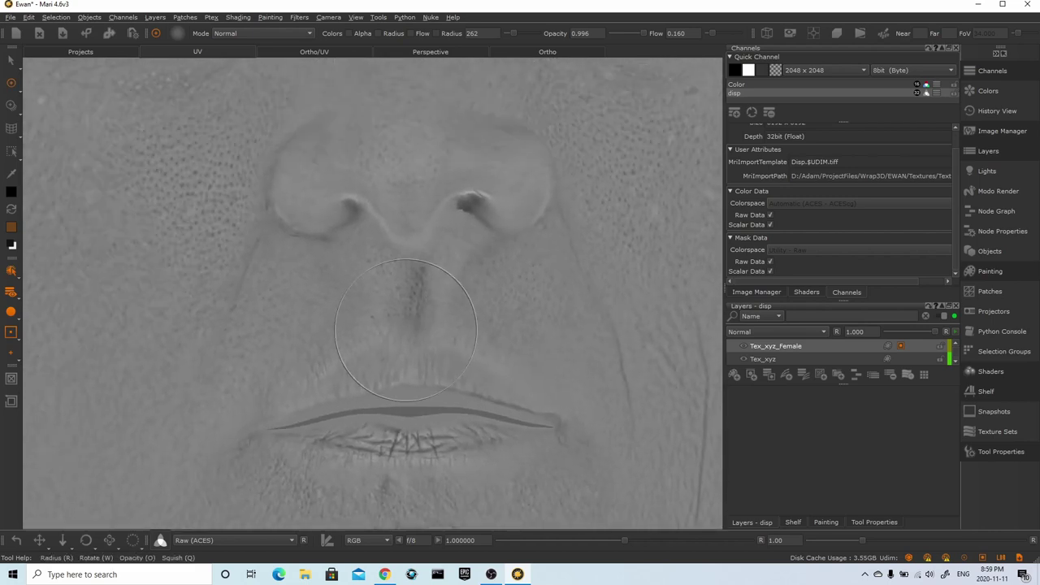
scroll(611, 361, "down", 3)
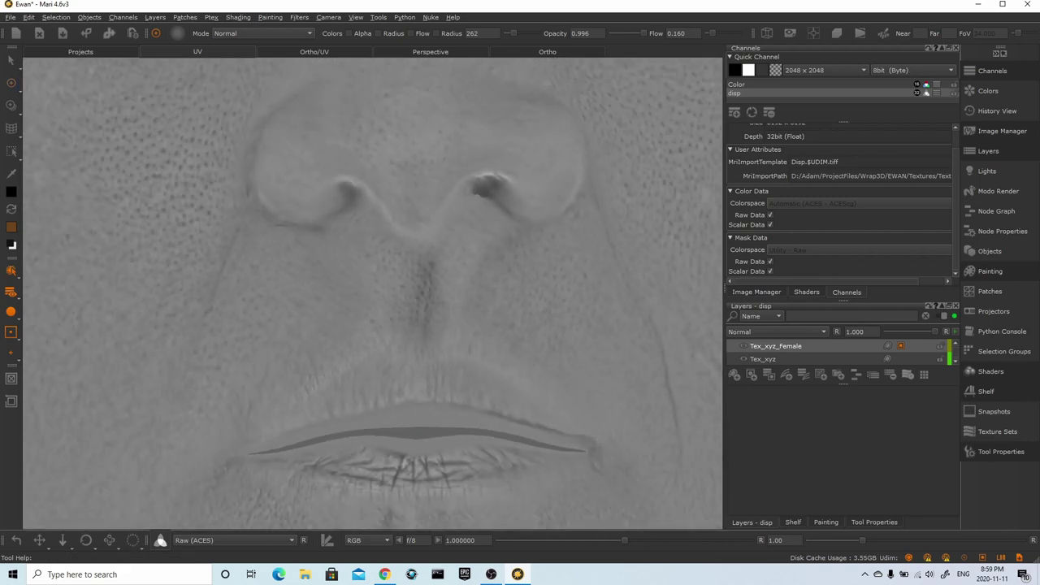
left_click(744, 347)
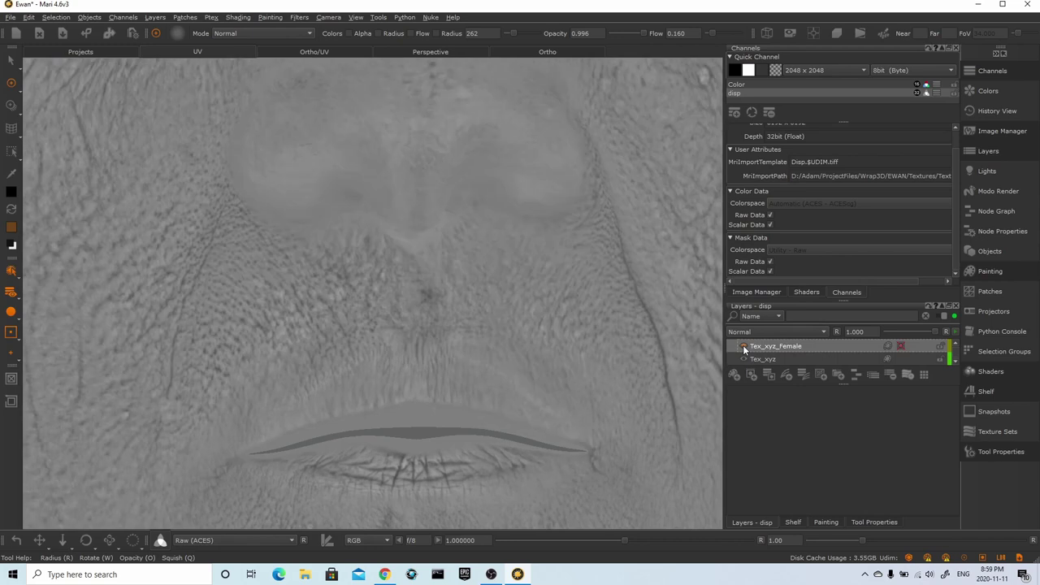
left_click(743, 347)
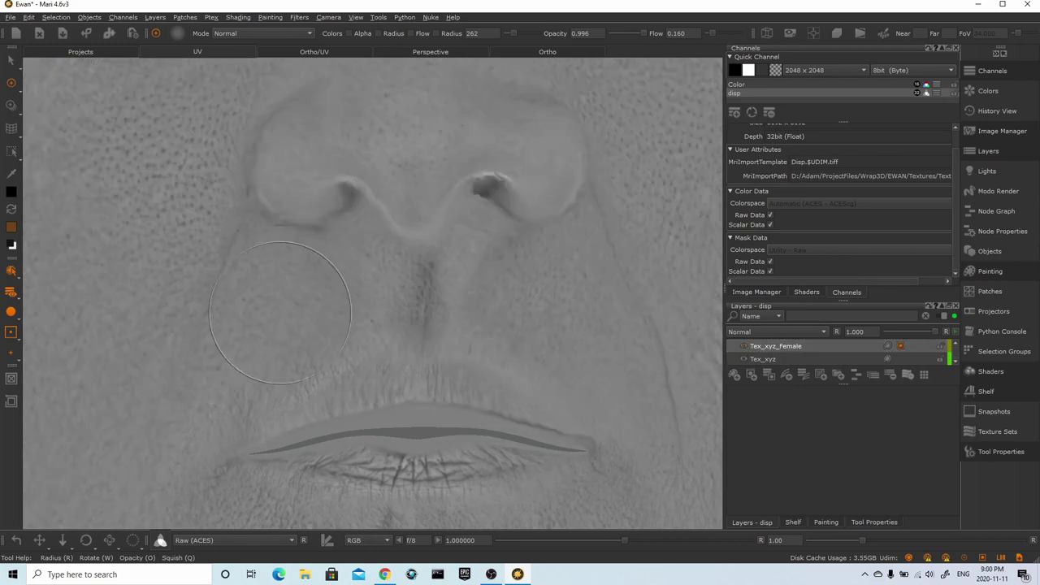
- Paint black on the Tex_xyz_Female mask over both nostrils and the upper lip, reducing the brush radius to 140
left_click_drag(350, 228, 350, 219)
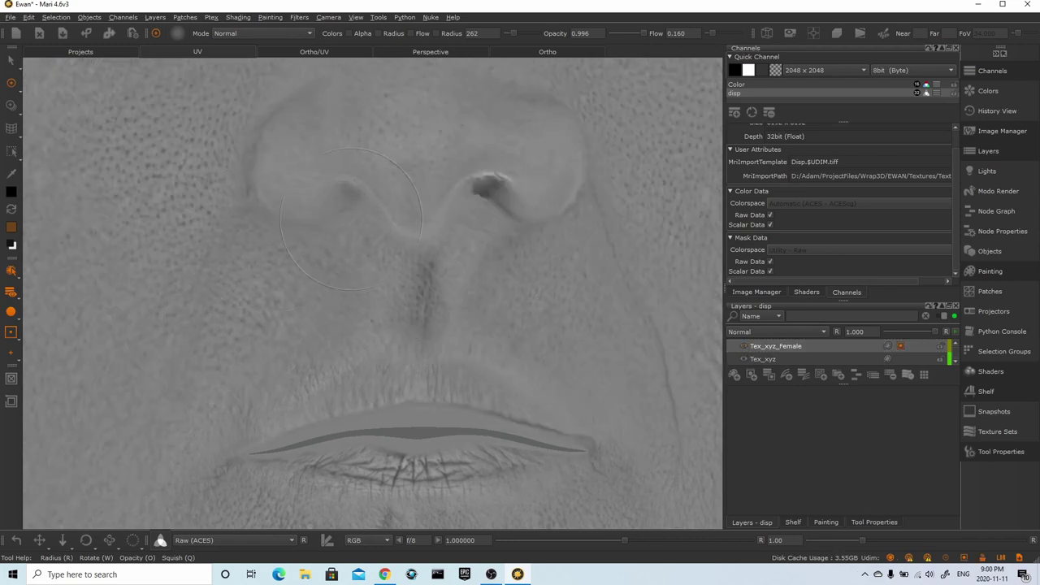
mouse_move(469, 245)
left_mouse_down()
mouse_move(489, 210)
mouse_move(483, 192)
left_mouse_up()
key("r")
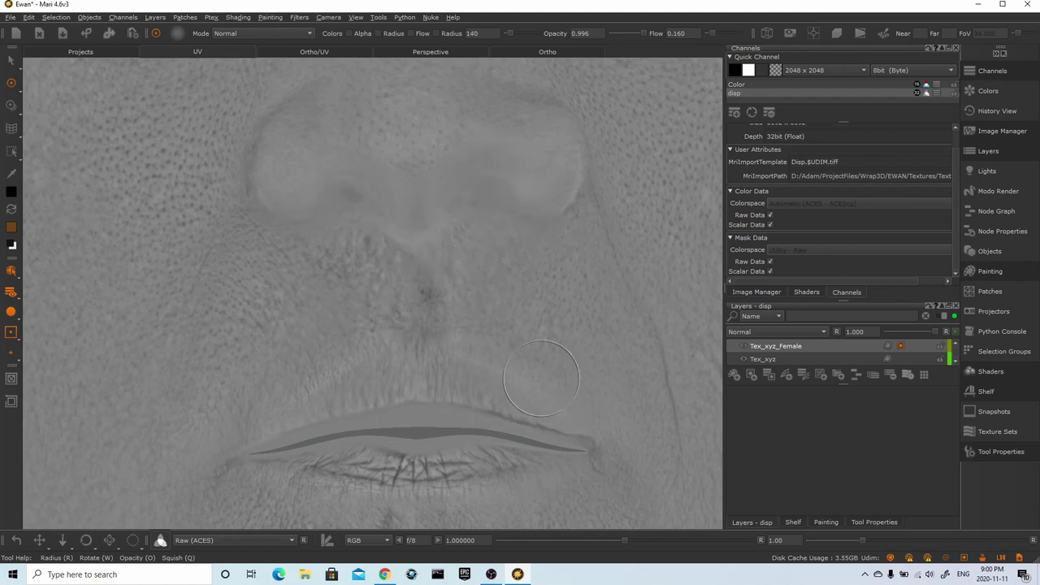
mouse_move(496, 336)
right_mouse_down("alt")
mouse_move(341, 271)
mouse_move(582, 185)
right_mouse_up("alt")
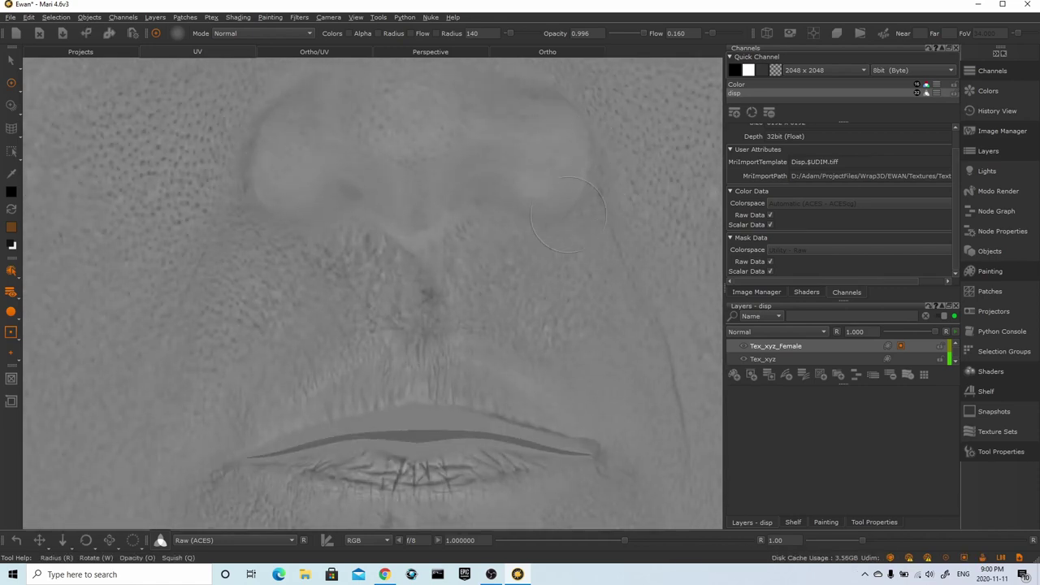
- Paint out the cap edge and hair on the right side of the forehead in the mask and bake the paint
scroll(406, 309, "down", 5)
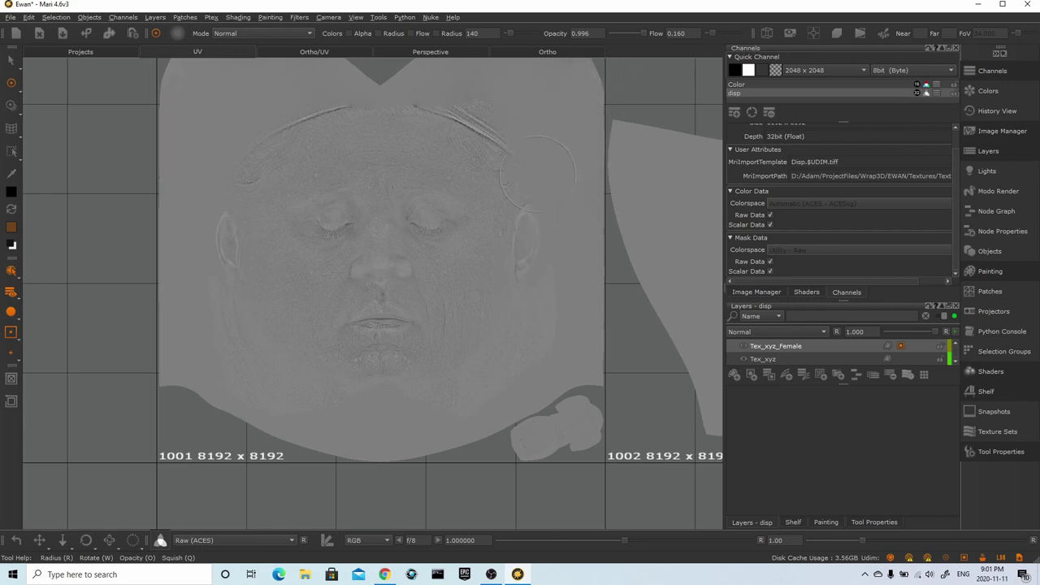
left_click_drag(538, 174, 468, 97)
key("b")
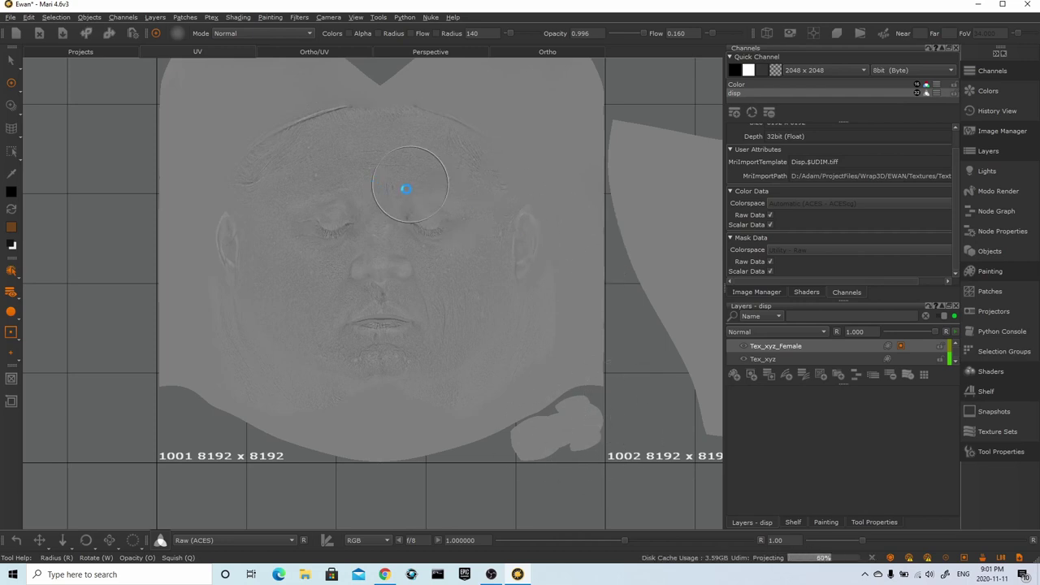
- Mask out the lashes and eyelid of the right-hand eye with a 343 brush radius, checking it against the Tex_xyz layer
scroll(406, 189, "up", 6)
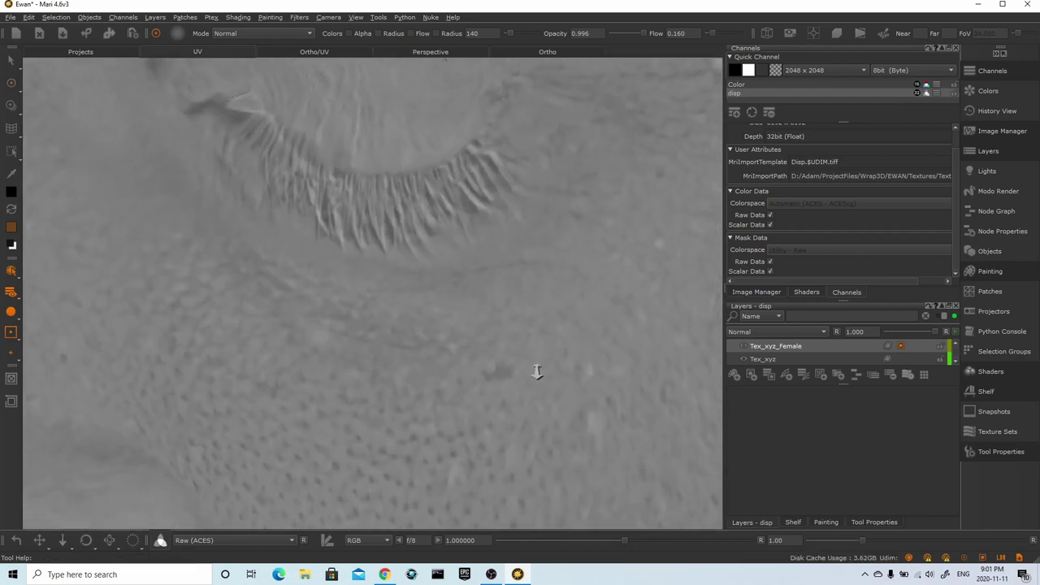
middle_click_drag(482, 340, 571, 404)
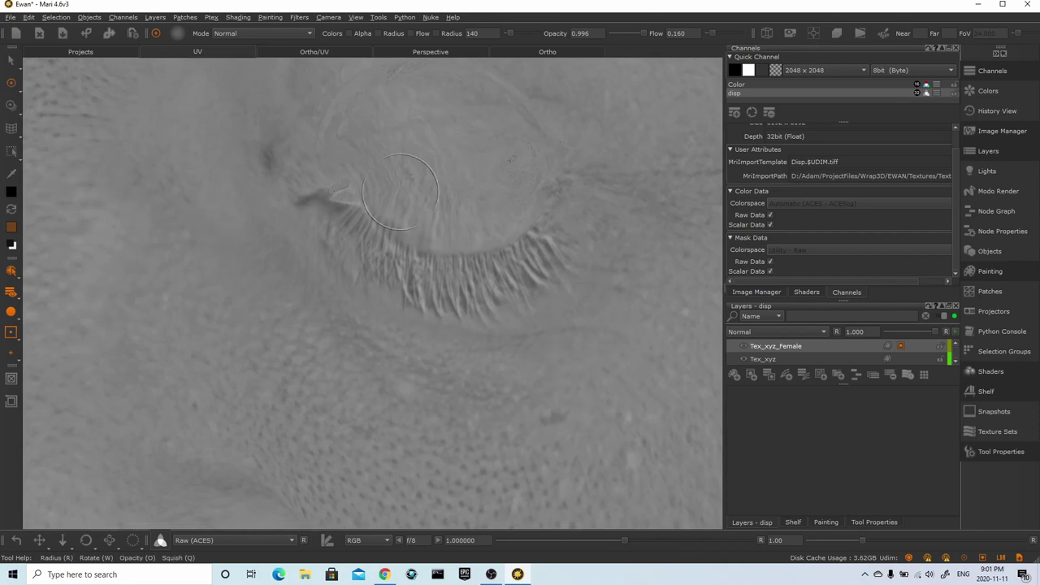
key("r")
left_click_drag(408, 237, 466, 211)
middle_click_drag(352, 161, 513, 194)
key("r")
left_click_drag(513, 194, 515, 239)
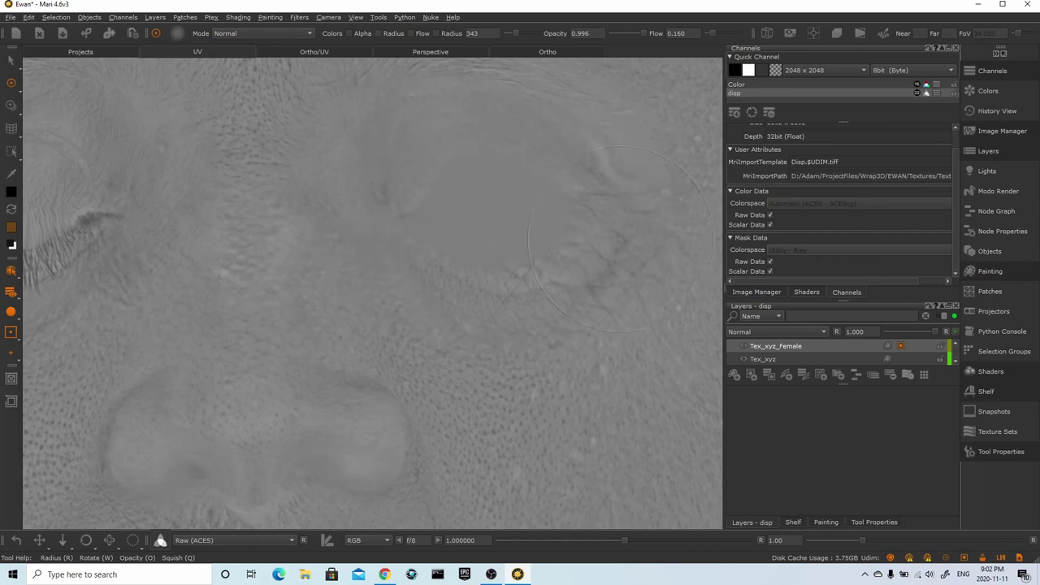
left_click(742, 347)
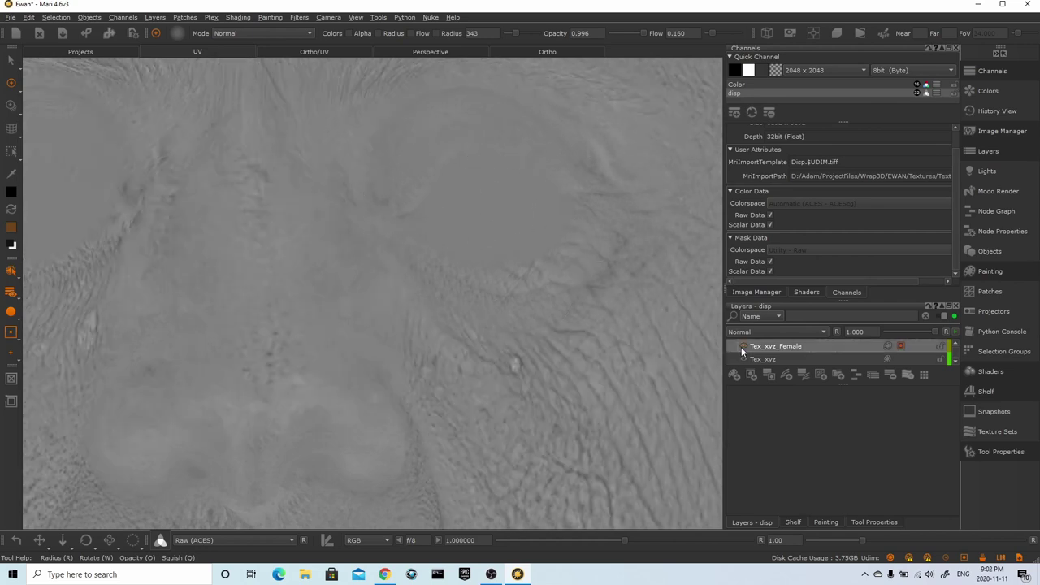
left_click(741, 347)
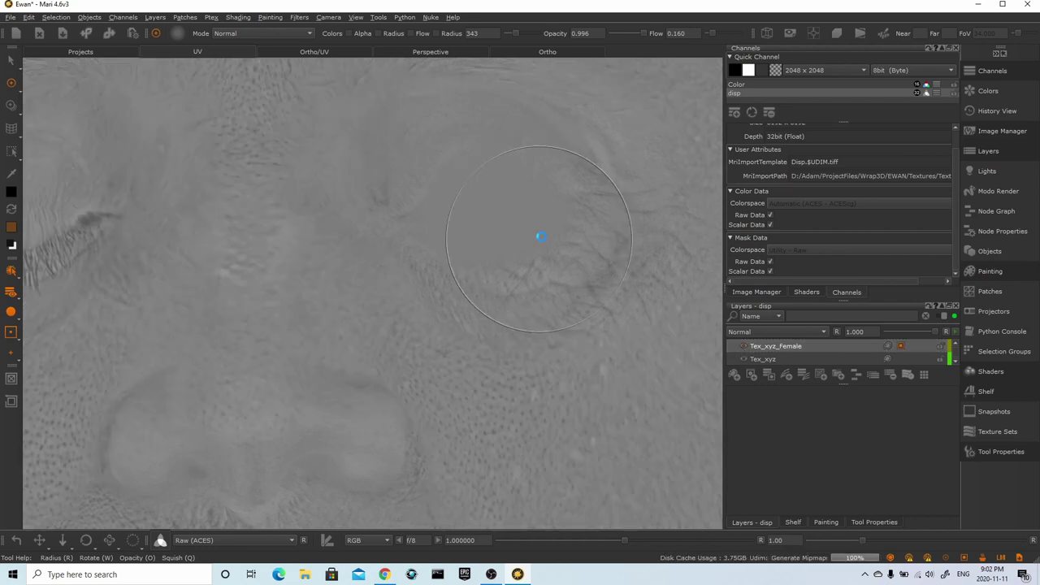
- Mask out the lashes, eyelid and inner corner of the left-hand eye on the Tex_xyz_Female layer
scroll(334, 246, "up", 5)
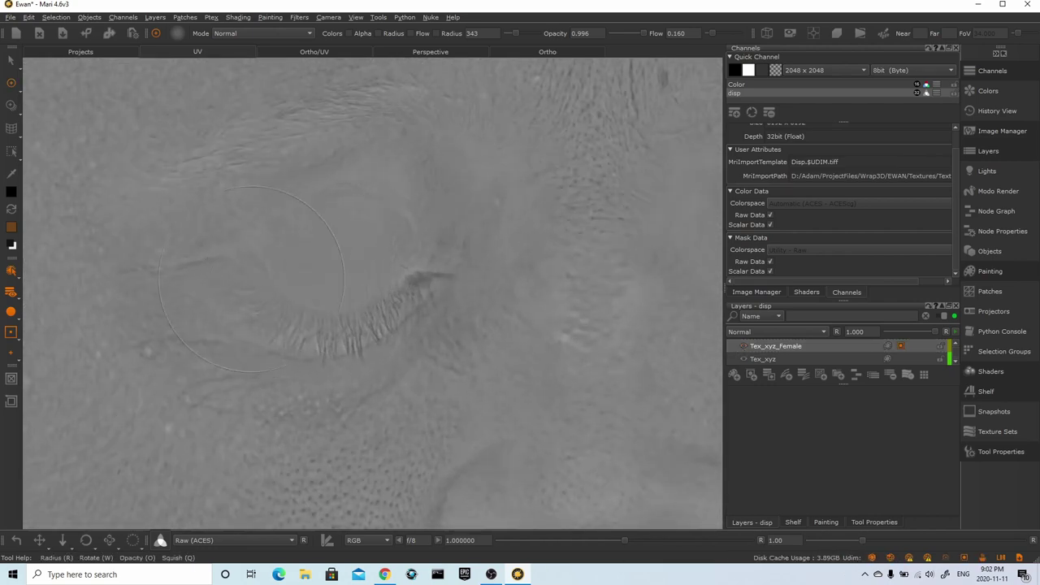
mouse_move(337, 310)
left_mouse_down()
mouse_move(390, 245)
mouse_move(344, 244)
left_mouse_up()
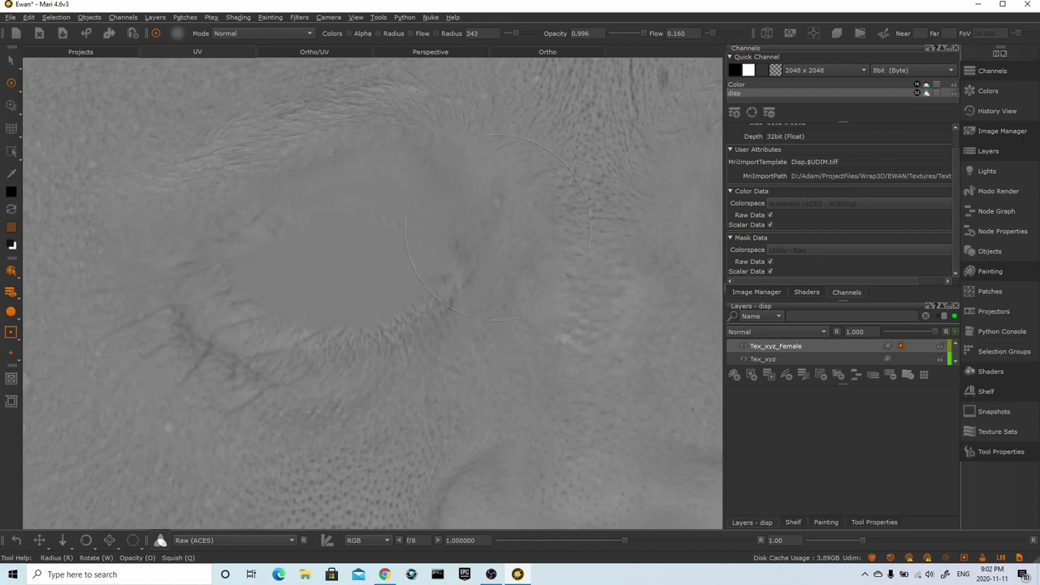
mouse_move(418, 242)
left_mouse_down()
mouse_move(383, 266)
mouse_move(387, 258)
left_mouse_up()
middle_click_drag(569, 243, 335, 250, "alt")
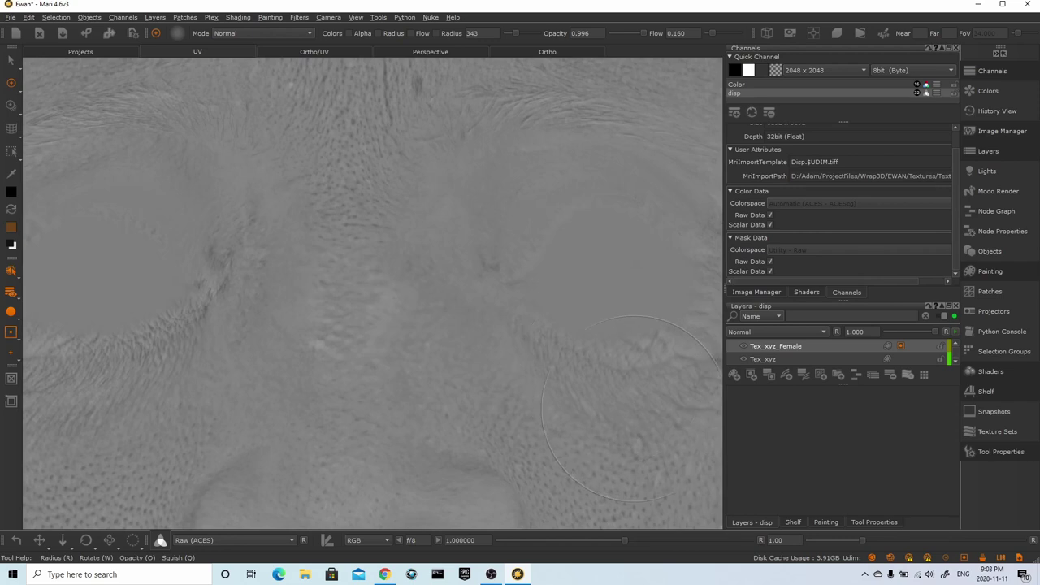
right_click_drag(601, 311, 487, 382, "alt")
middle_click_drag(488, 381, 582, 290, "alt")
right_click_drag(503, 294, 527, 293, "alt")
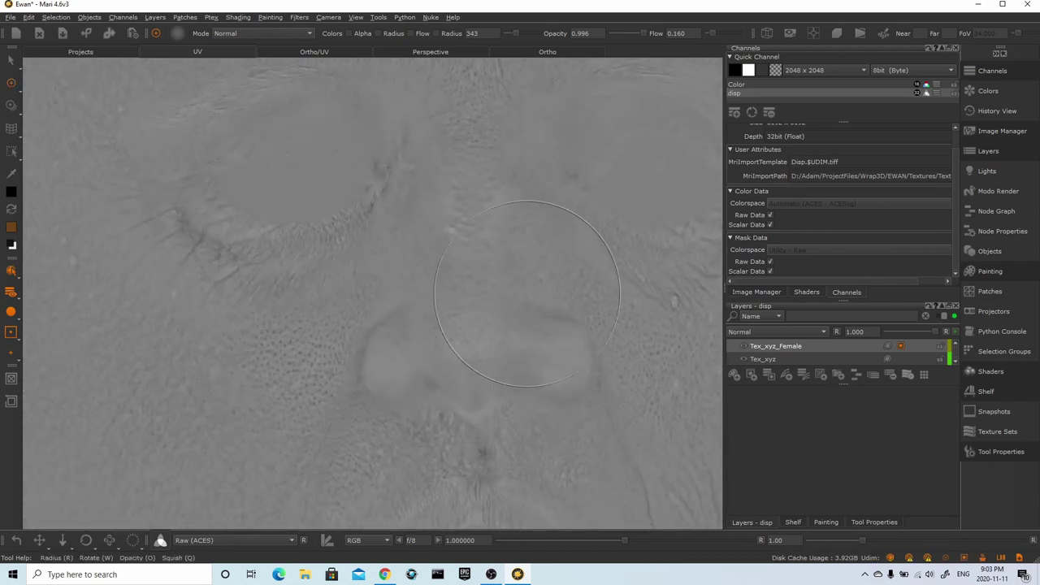
- Mask out the hair at the right-hand temple beside the ear and undo the last stroke near the left-hand eye
mouse_move(526, 294)
middle_mouse_down()
mouse_move(401, 269)
mouse_move(285, 288)
middle_mouse_up()
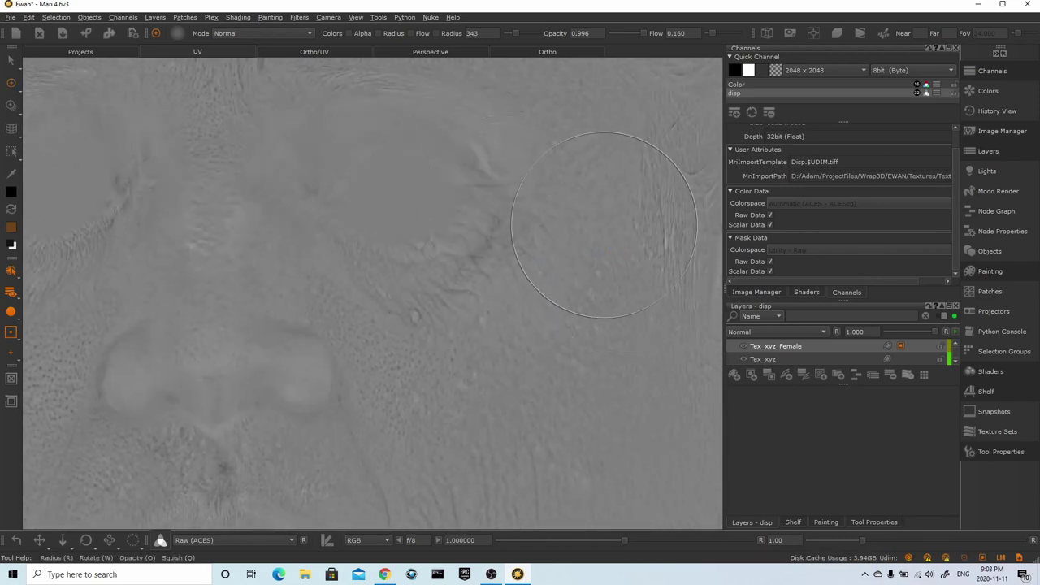
middle_click_drag(604, 224, 485, 244)
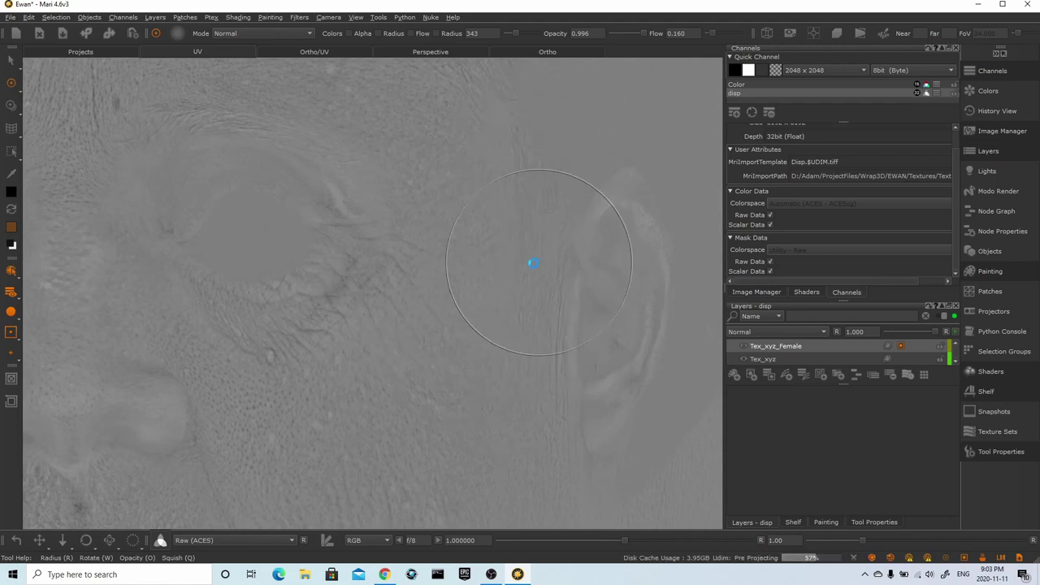
scroll(492, 248, "up", 4)
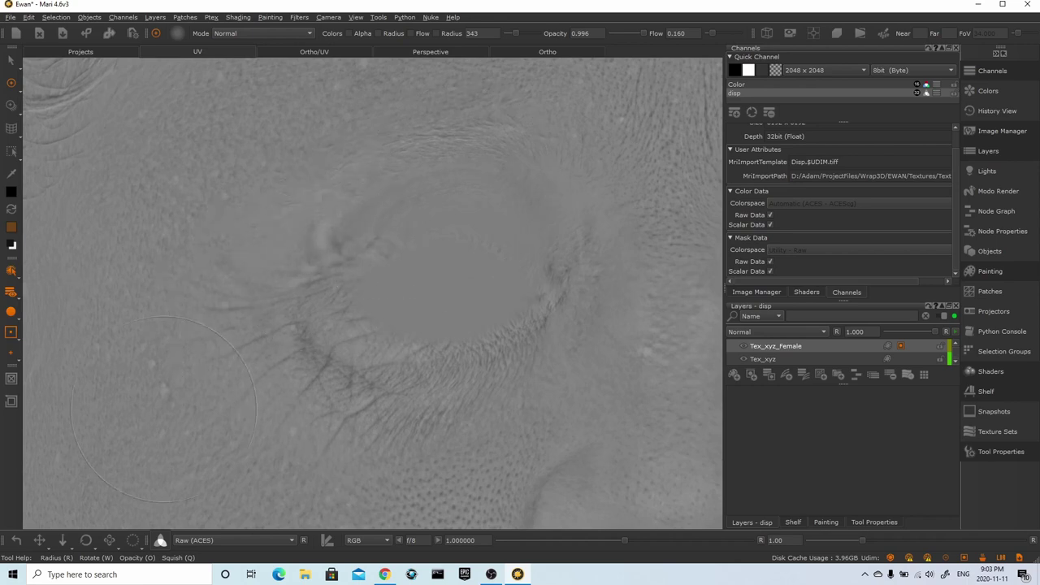
middle_click_drag(408, 320, 465, 227, "alt")
scroll(398, 208, "down", 4)
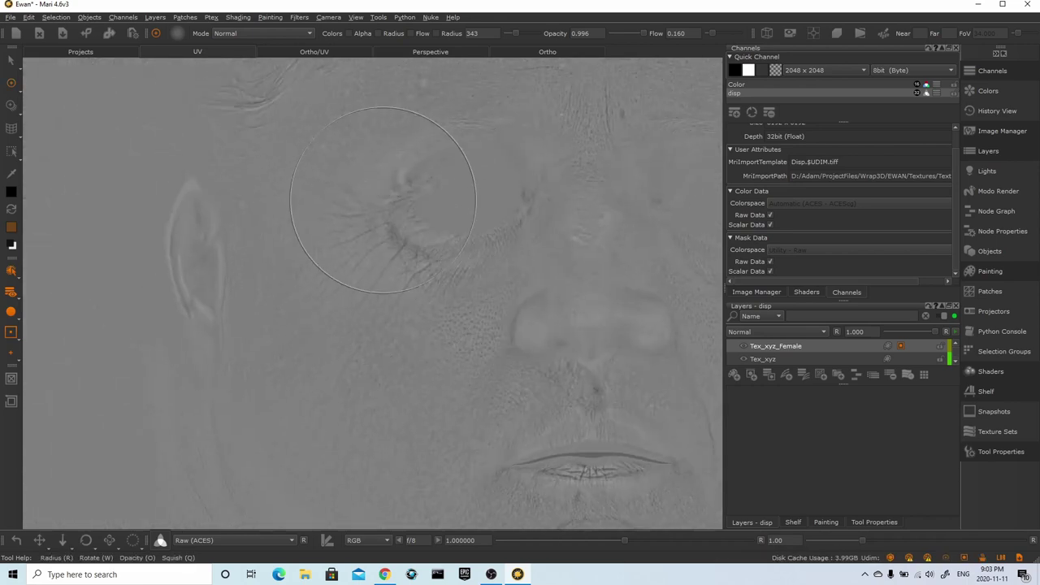
key("ctrl+z")
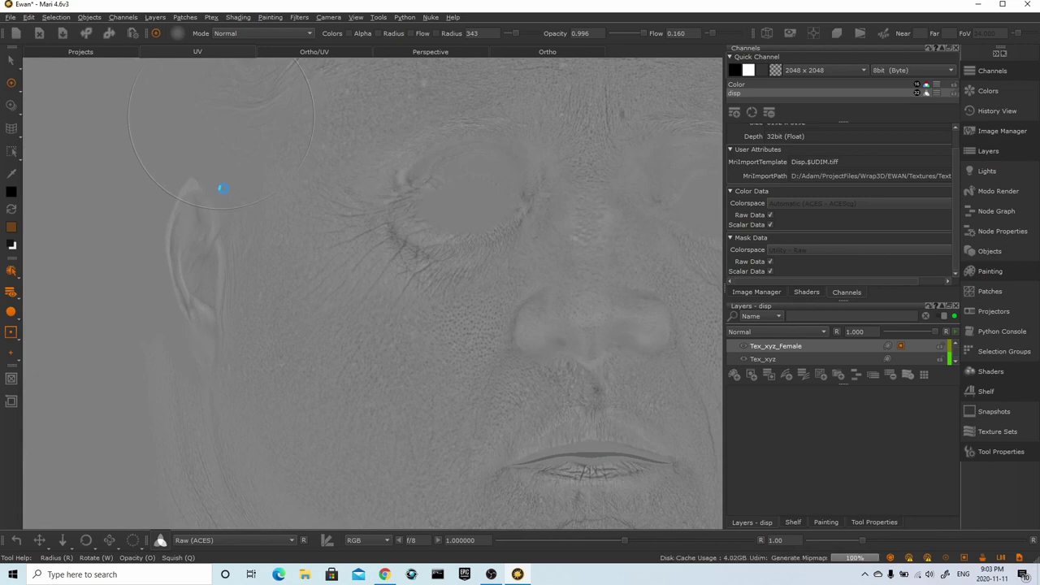
- Paint out the hairline in the Tex_xyz_Female mask from the left-hand temple across the forehead to its right-hand side
scroll(298, 435, "up", 3)
scroll(298, 435, "up", 1)
mouse_move(219, 329)
left_mouse_down()
mouse_move(406, 203)
mouse_move(569, 138)
mouse_move(693, 111)
left_mouse_up()
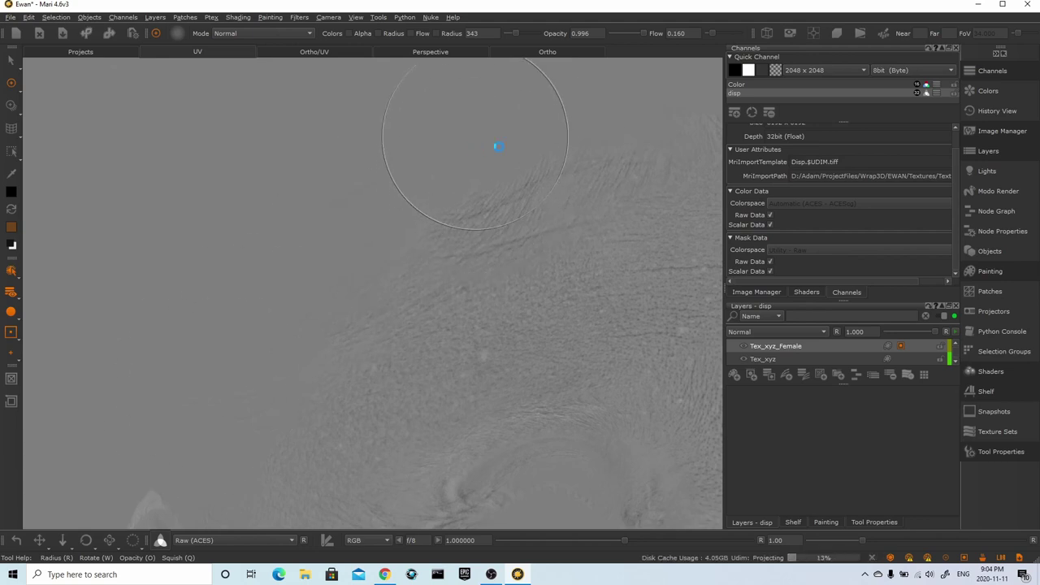
middle_click_drag(614, 98, 234, 128, "alt")
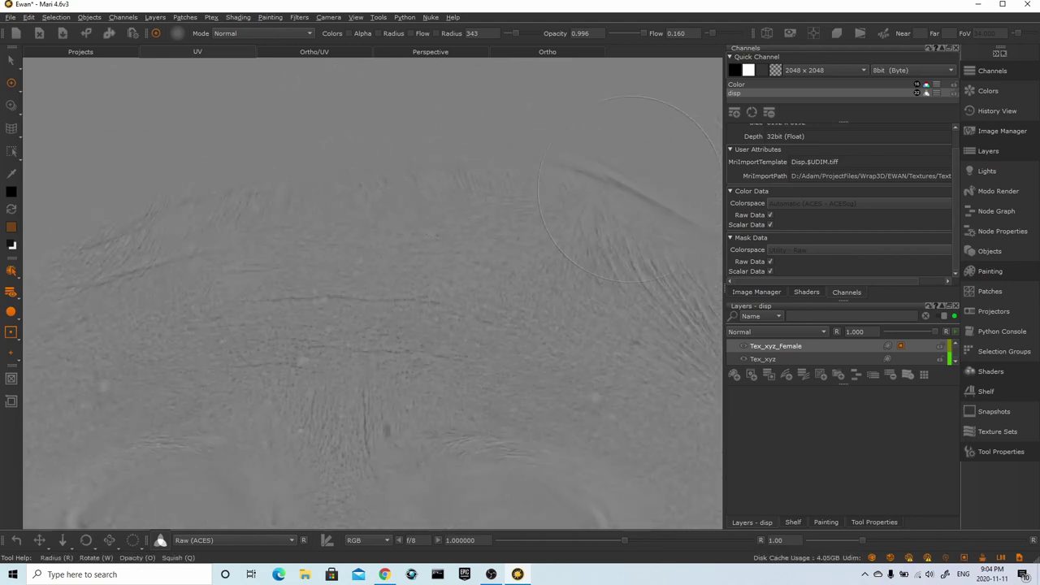
middle_click_drag(659, 210, 442, 175, "alt")
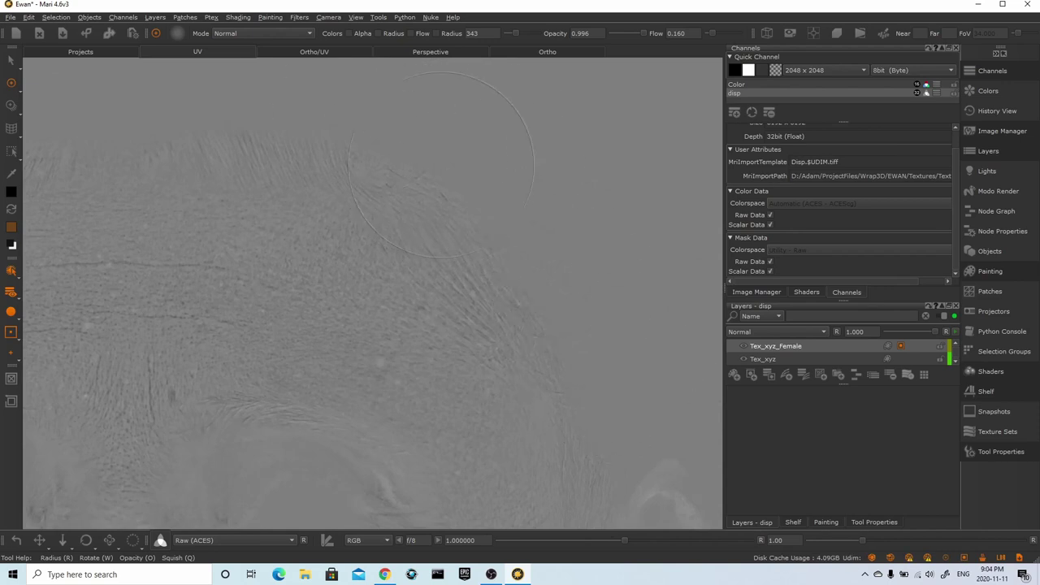
left_click_drag(424, 145, 523, 252)
mouse_move(617, 230)
right_mouse_down("alt")
mouse_move(559, 210)
mouse_move(426, 252)
right_mouse_up("alt")
middle_click_drag(427, 251, 559, 54, "alt")
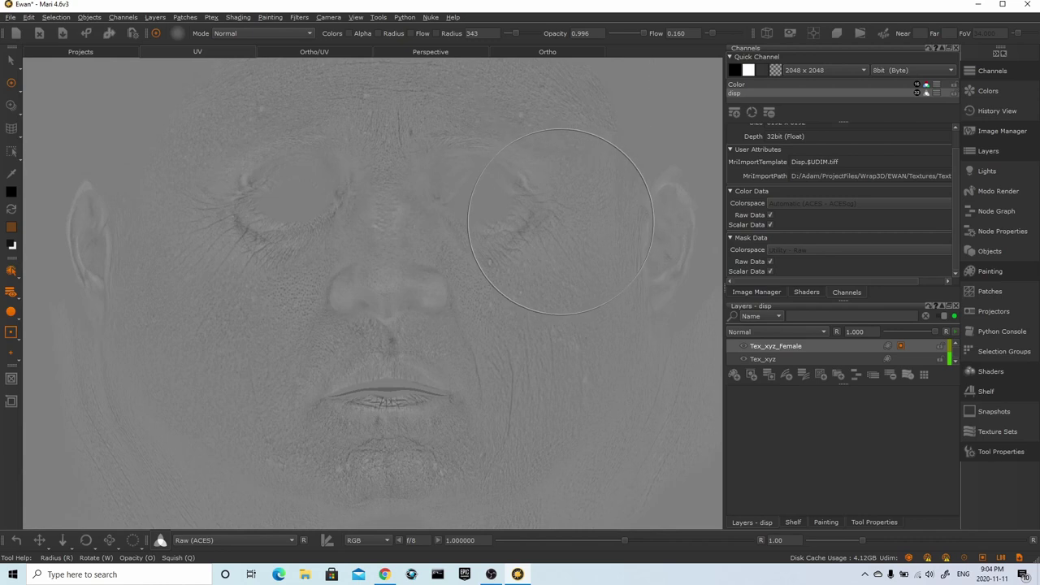
- Compare the Tex_xyz_Female layer with the layer beneath by toggling its visibility, examining the nose, mouth and cheek areas
left_click(741, 347)
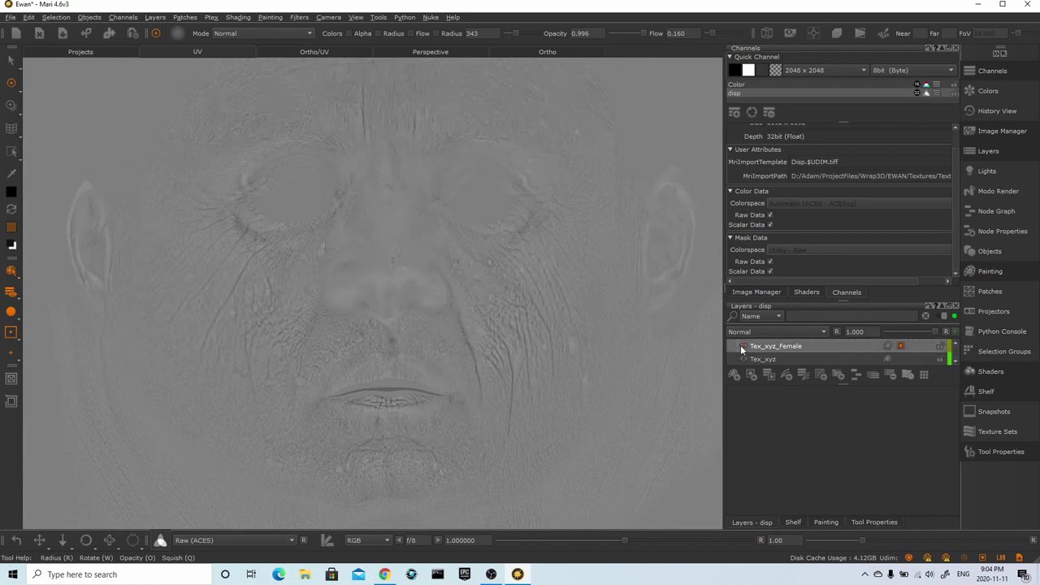
scroll(362, 257, "up", 4)
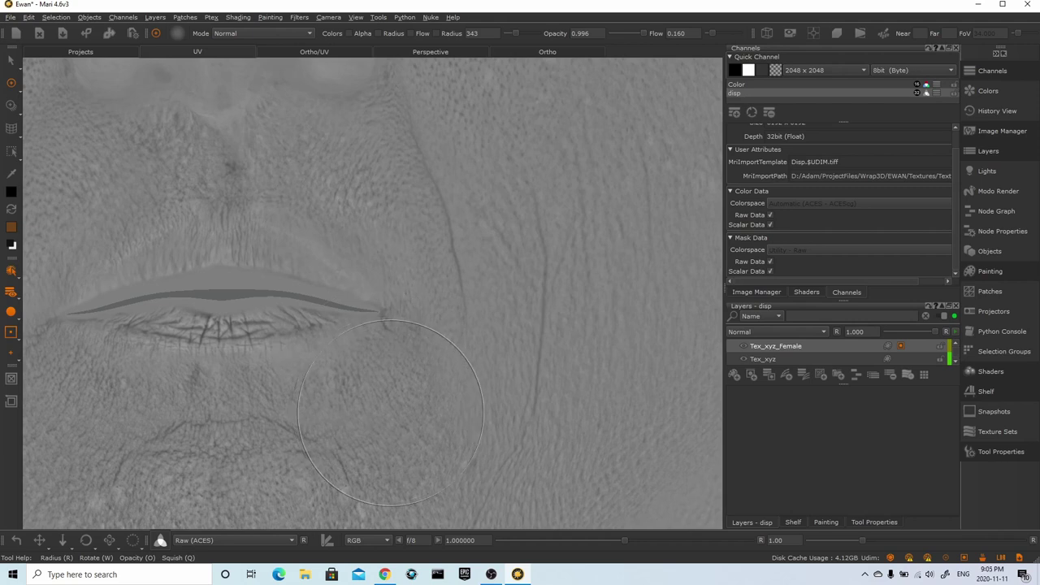
scroll(376, 374, "down", 1)
middle_click_drag(376, 374, 581, 424, "alt")
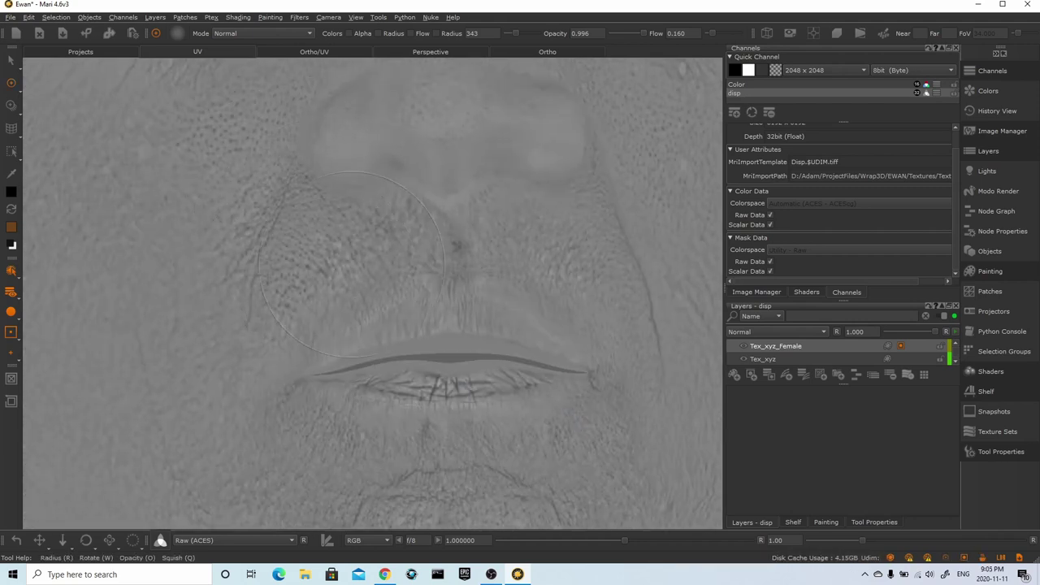
scroll(325, 339, "down", 3)
left_click(742, 347)
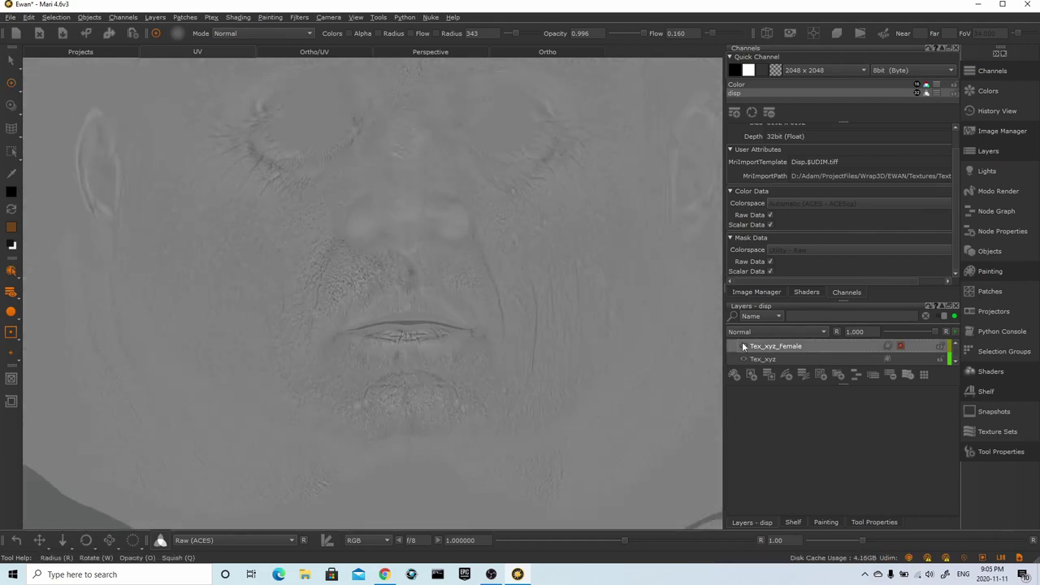
left_click(742, 346)
left_click(742, 346)
mouse_move(280, 271)
right_mouse_down("alt")
mouse_move(380, 333)
mouse_move(455, 348)
mouse_move(357, 280)
right_mouse_up("alt")
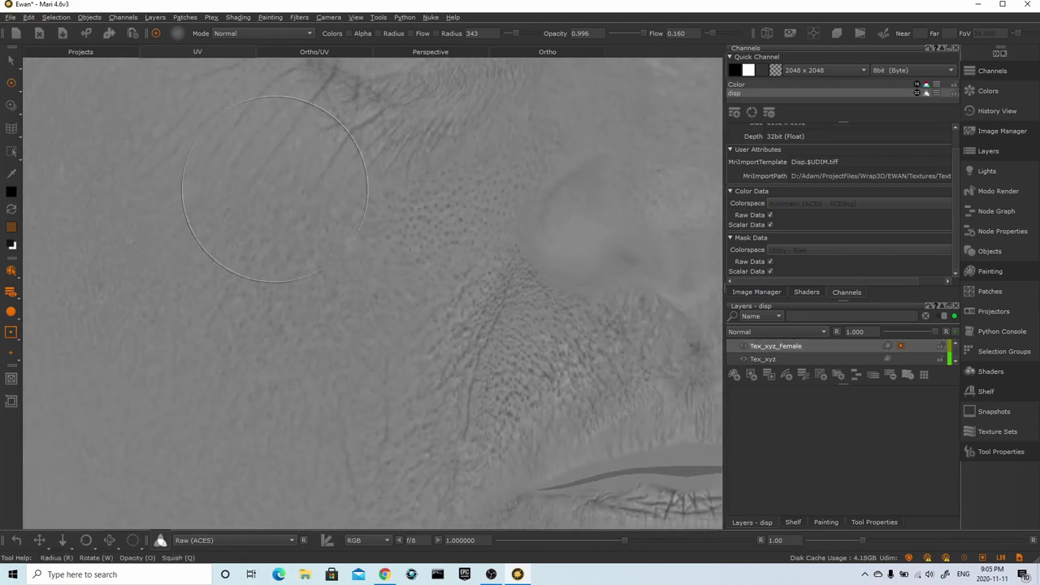
- Reduce the brush radius to 225 and inspect the blended displacement around the nose, eyes and lips in UV space
key("r")
left_click_drag(271, 187, 244, 199)
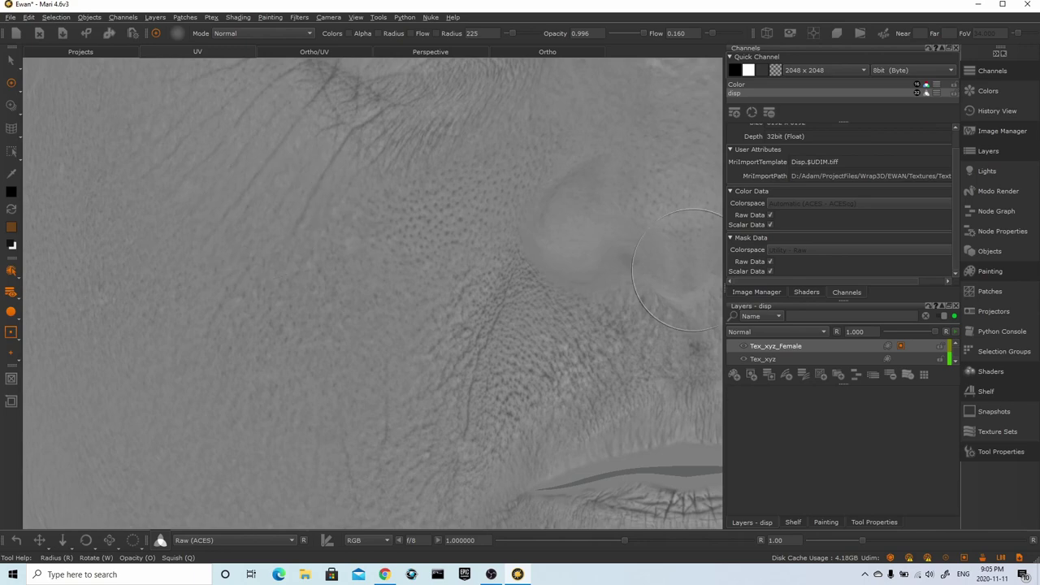
right_click_drag(576, 341, 521, 269, "alt")
middle_click_drag(521, 268, 443, 382, "alt")
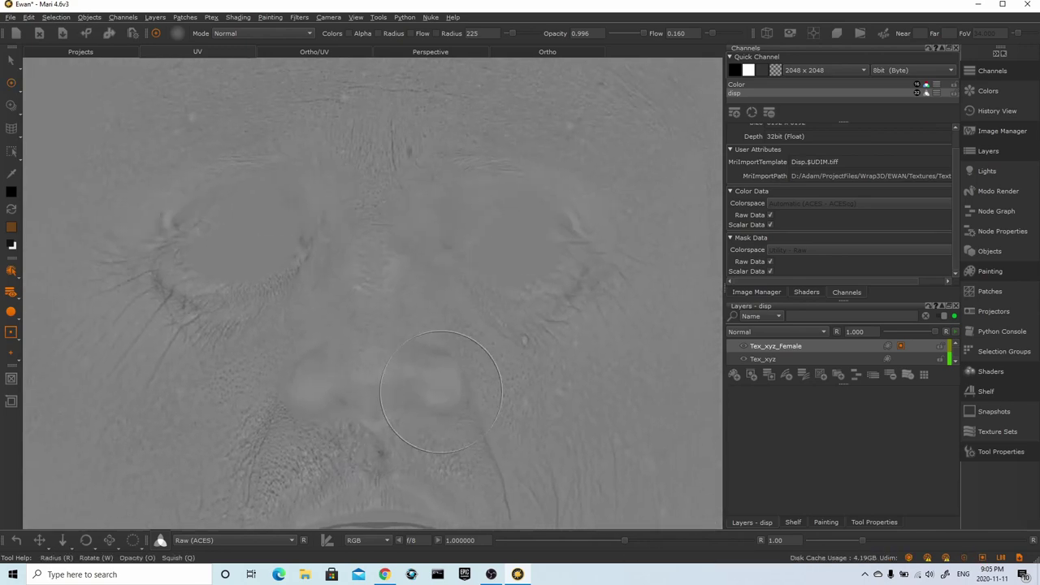
right_click_drag(455, 366, 445, 280, "alt")
right_click_drag(504, 353, 448, 299, "alt")
middle_click_drag(524, 348, 320, 208, "alt")
right_click_drag(320, 209, 577, 339)
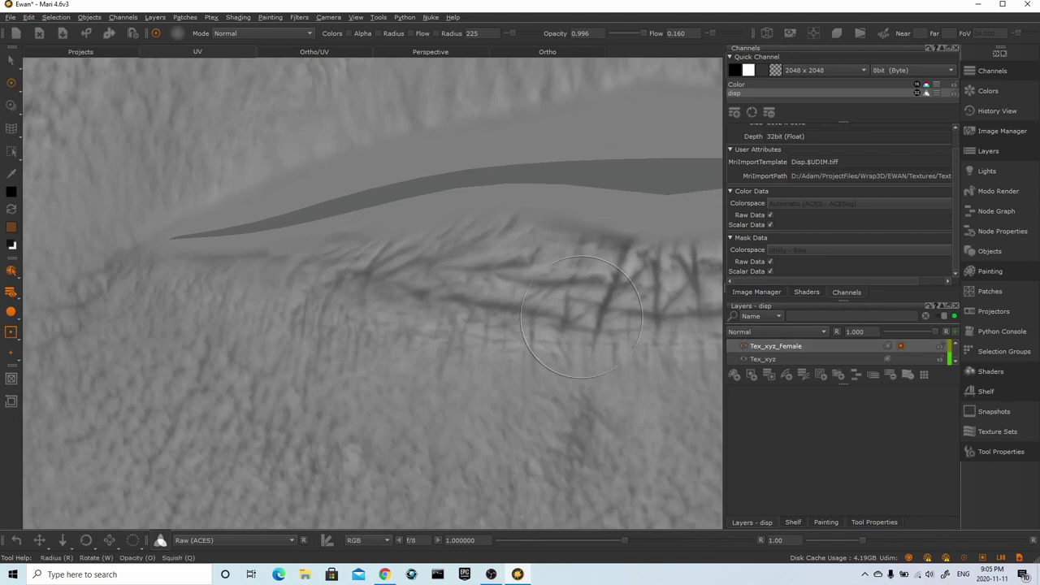
right_click_drag(617, 275, 533, 220, "alt")
middle_click_drag(532, 220, 485, 334, "alt")
- Examine the blended displacement on the 3D head from the front and the side, including the forehead hairline
scroll(520, 155, "down", 5)
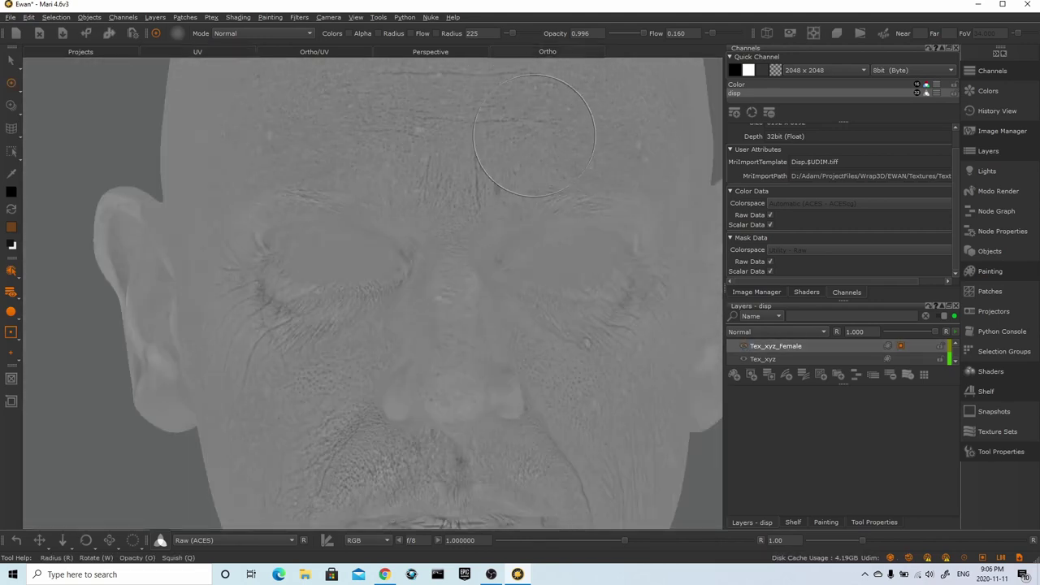
scroll(510, 143, "up", 5)
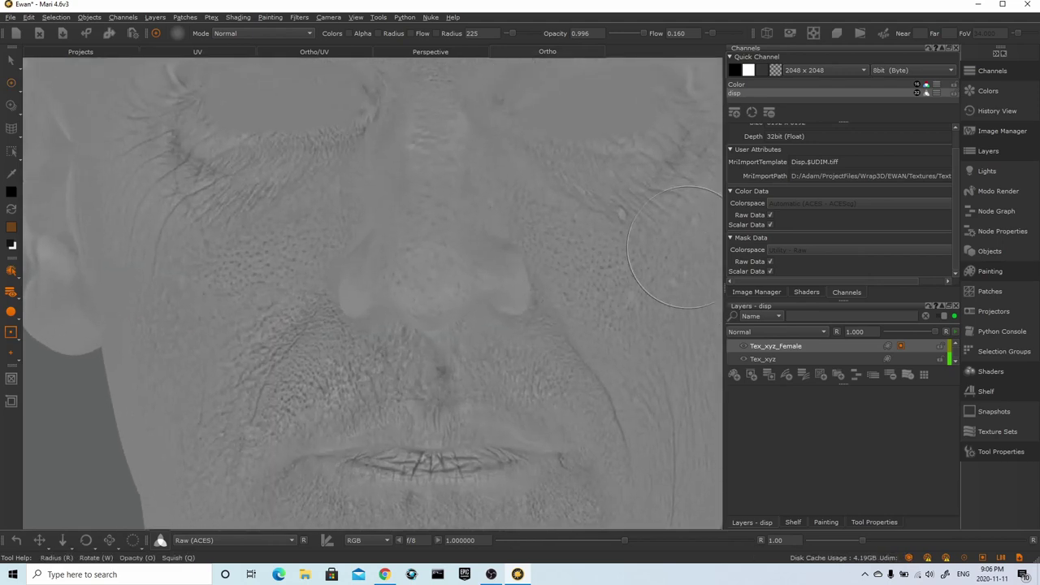
middle_click_drag(648, 251, 490, 248)
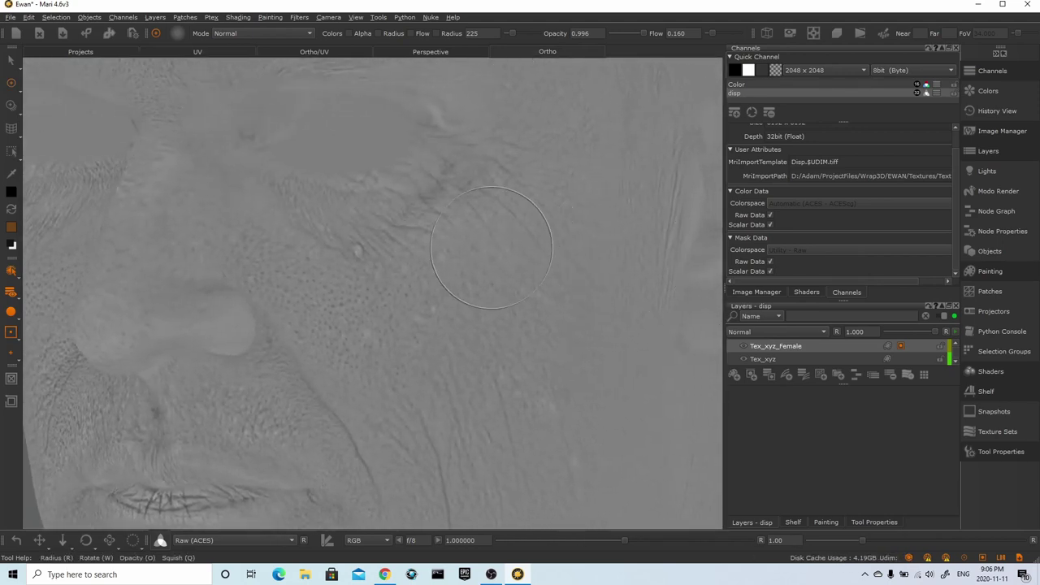
scroll(534, 279, "down", 5)
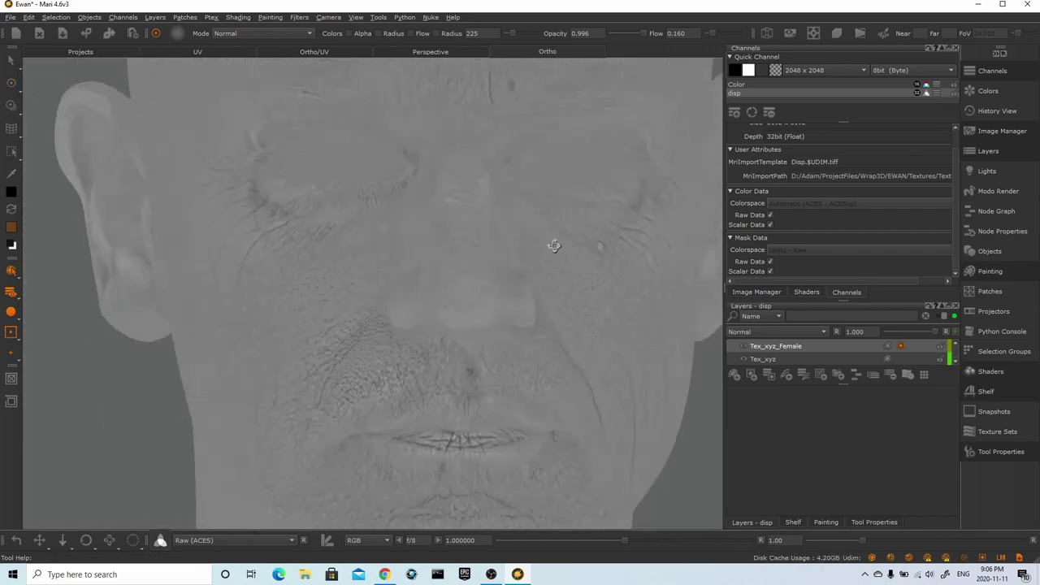
right_click_drag(415, 195, 455, 235, "alt")
left_click_drag(455, 236, 622, 244, "alt")
middle_click_drag(621, 243, 487, 365, "alt")
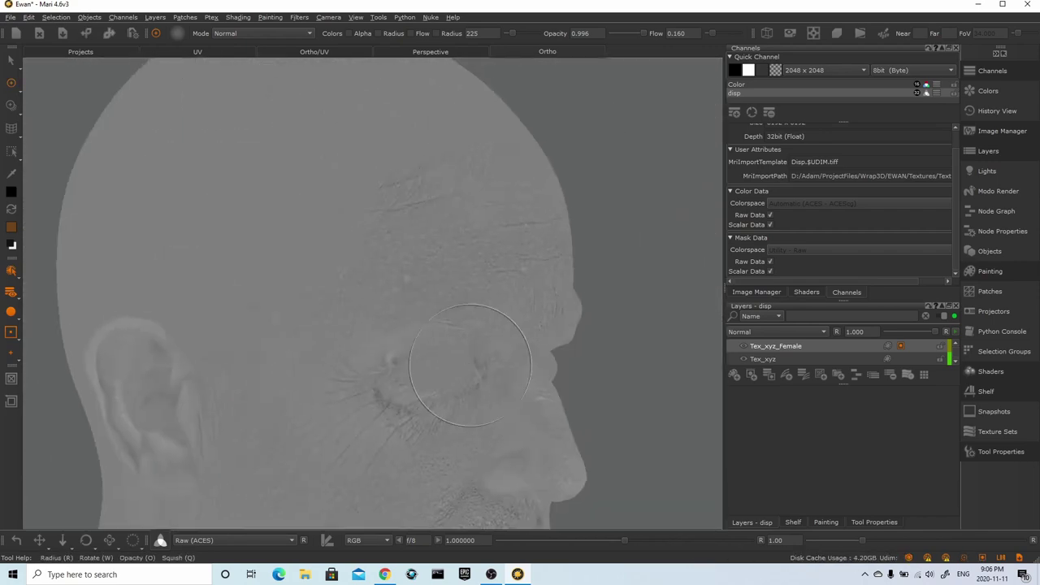
right_click_drag(487, 366, 548, 320, "alt")
left_click_drag(548, 321, 503, 327, "alt")
middle_click_drag(502, 325, 571, 319)
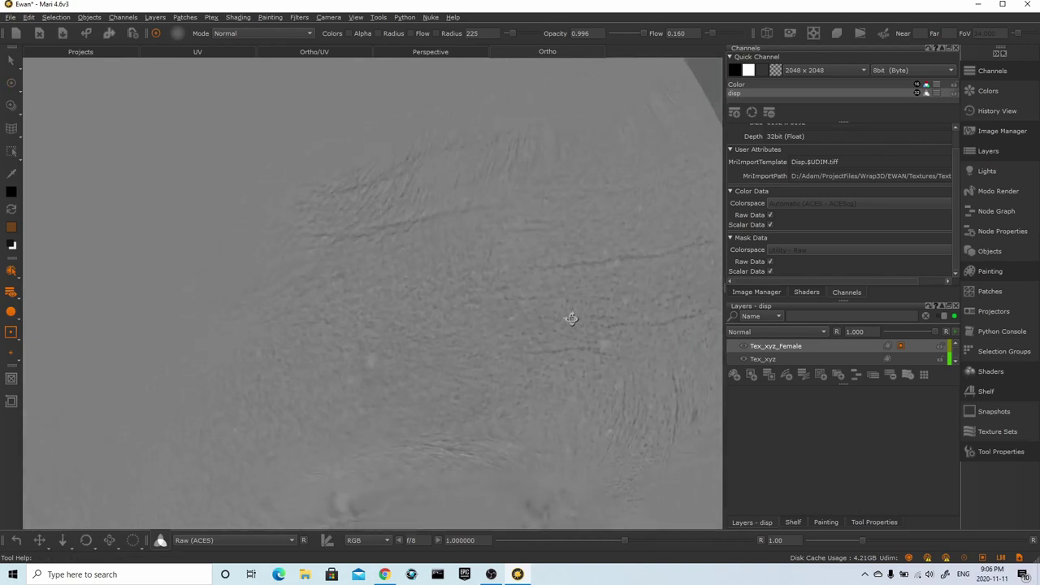
- Import fullface_CP_displacement.tif from the TEXTURING_XYZ/femalefullface_07/fullface folder as an image with the Utility - Raw colorspace
left_click(756, 292)
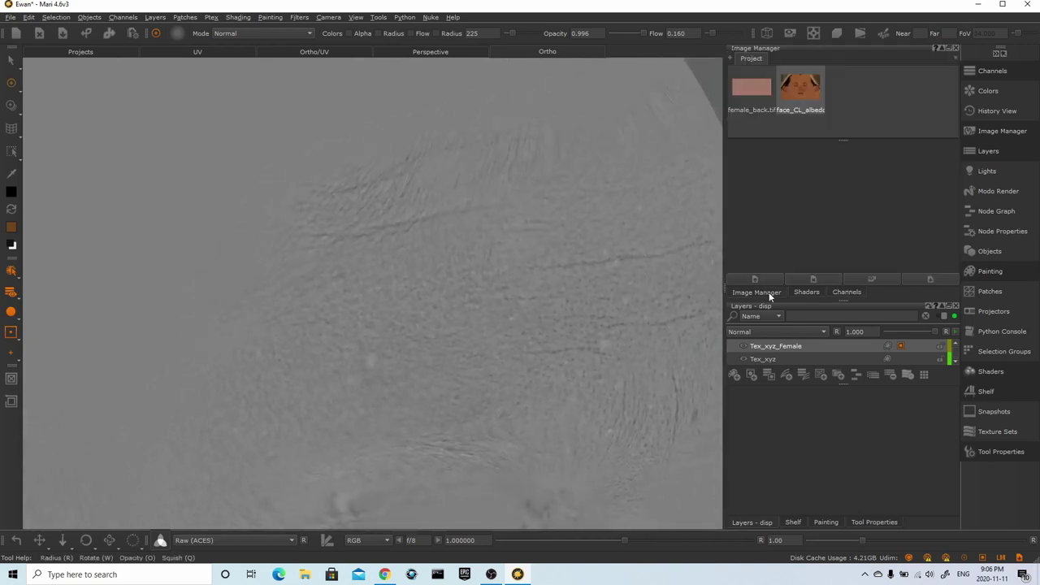
left_click(465, 180)
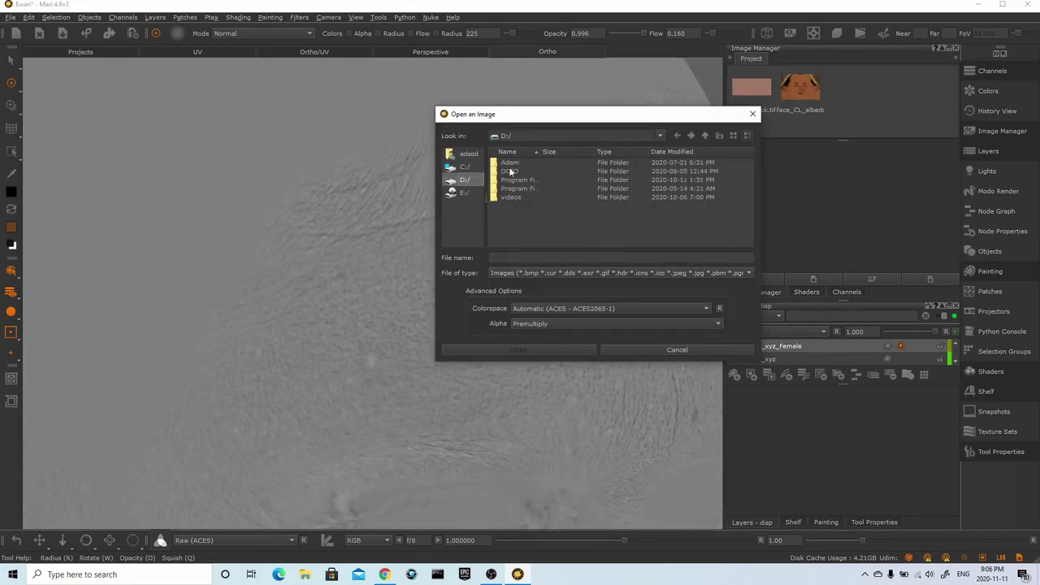
double_click(522, 163)
double_click(530, 188)
double_click(528, 209)
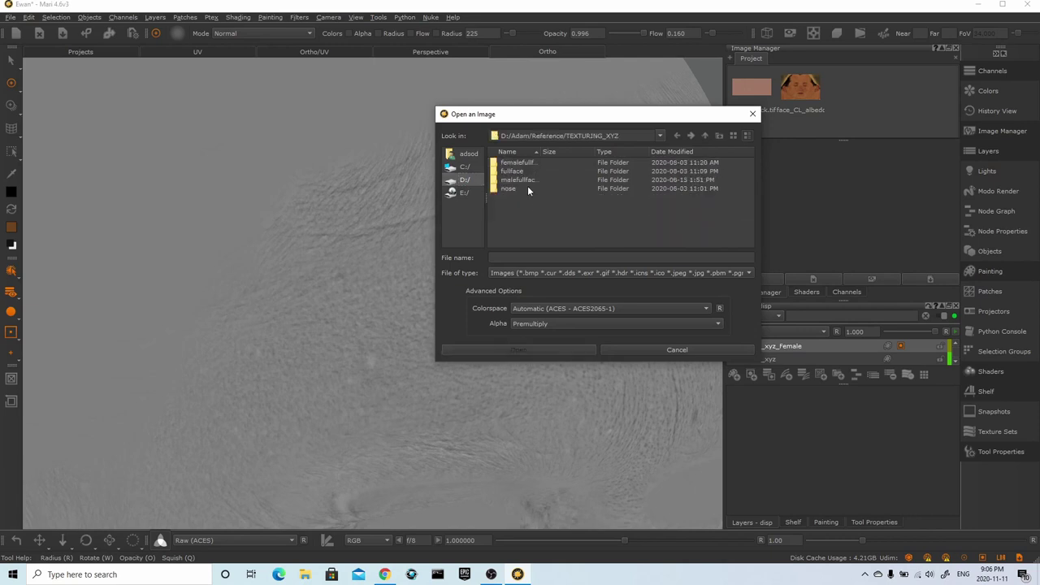
double_click(520, 163)
double_click(520, 164)
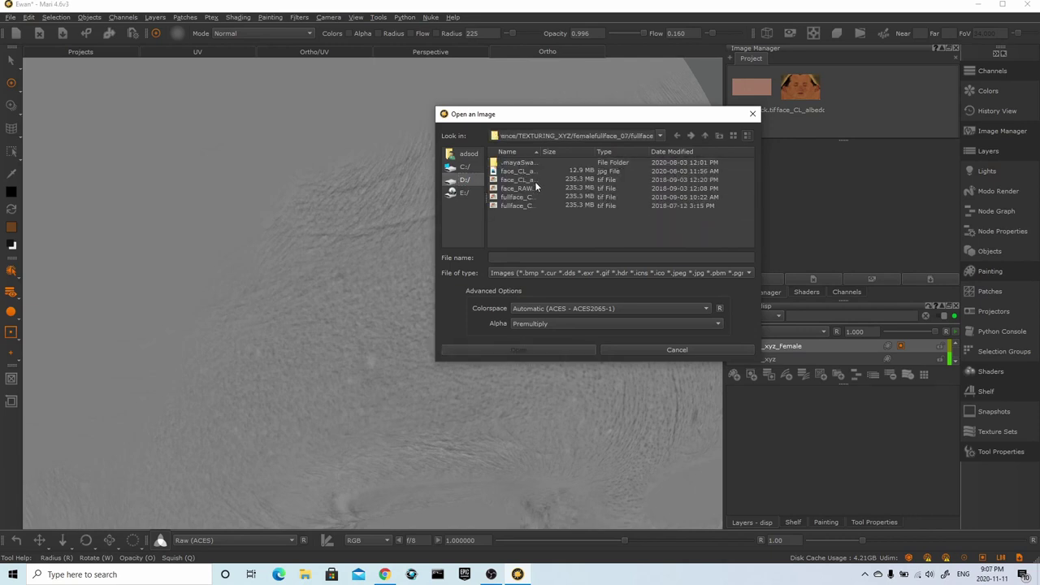
left_click(552, 197)
left_click(592, 308)
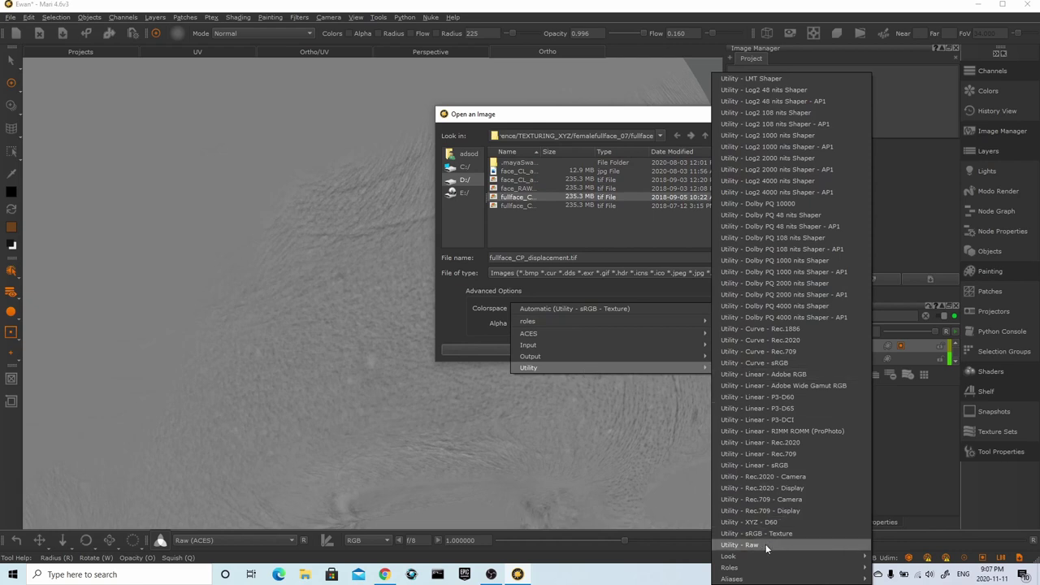
left_click(765, 544)
left_click(551, 348)
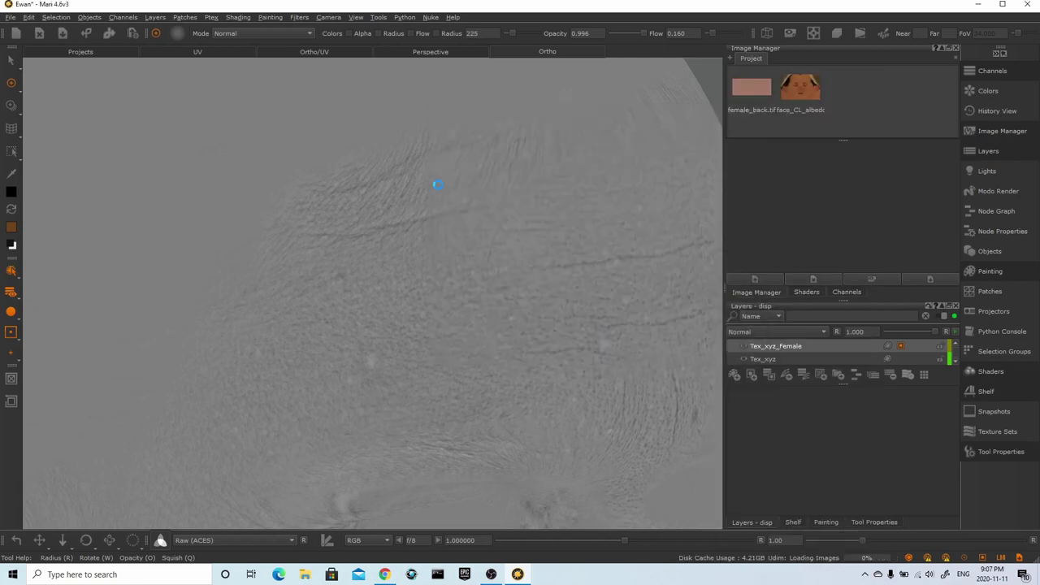
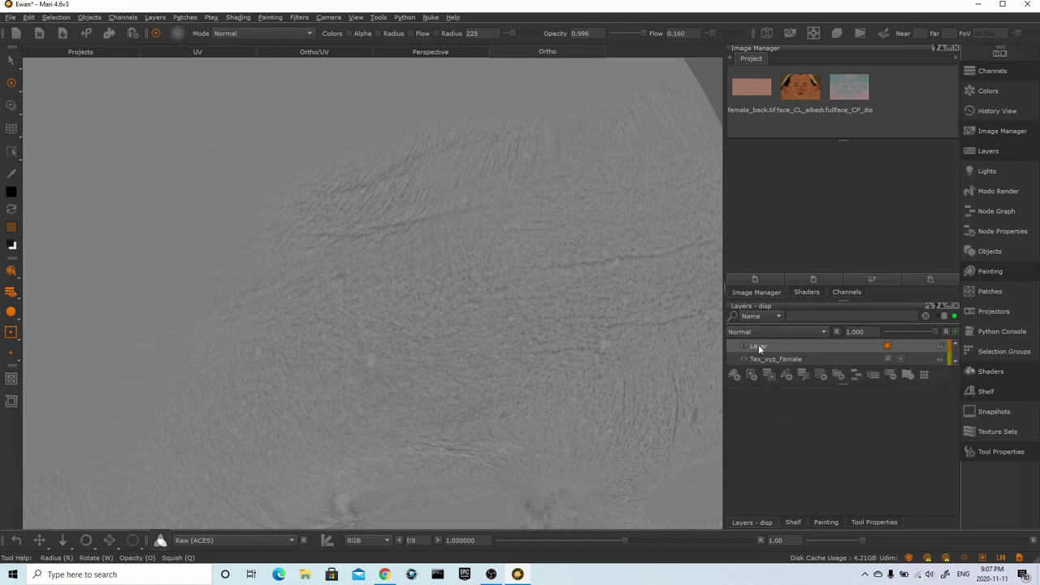
- Name the new layer above Tex_xyz_Female Proj and load the fullface_CP_displacement image for Paint Through projection
double_click(759, 346)
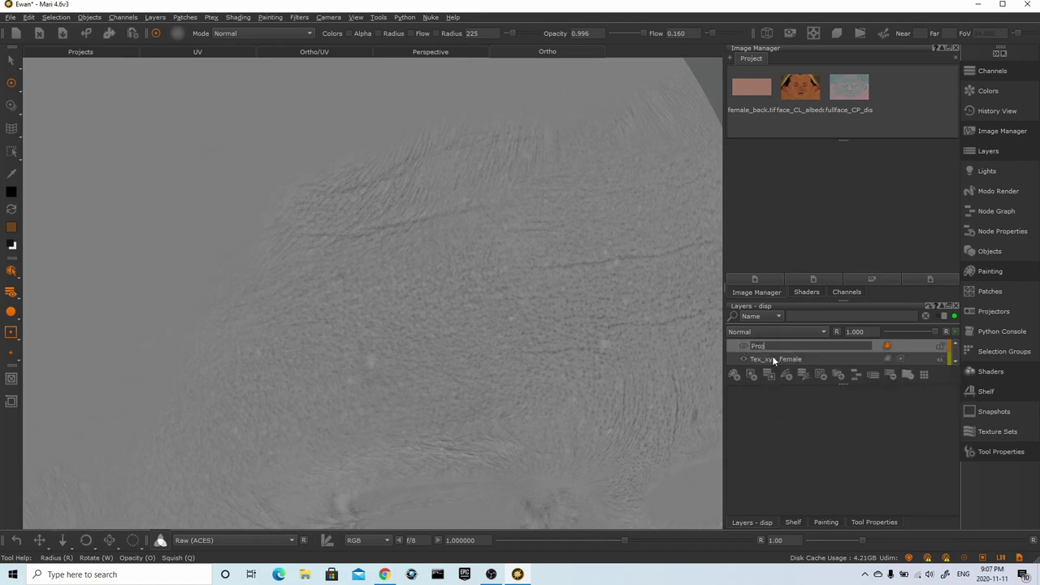
key("Return")
left_click(842, 98)
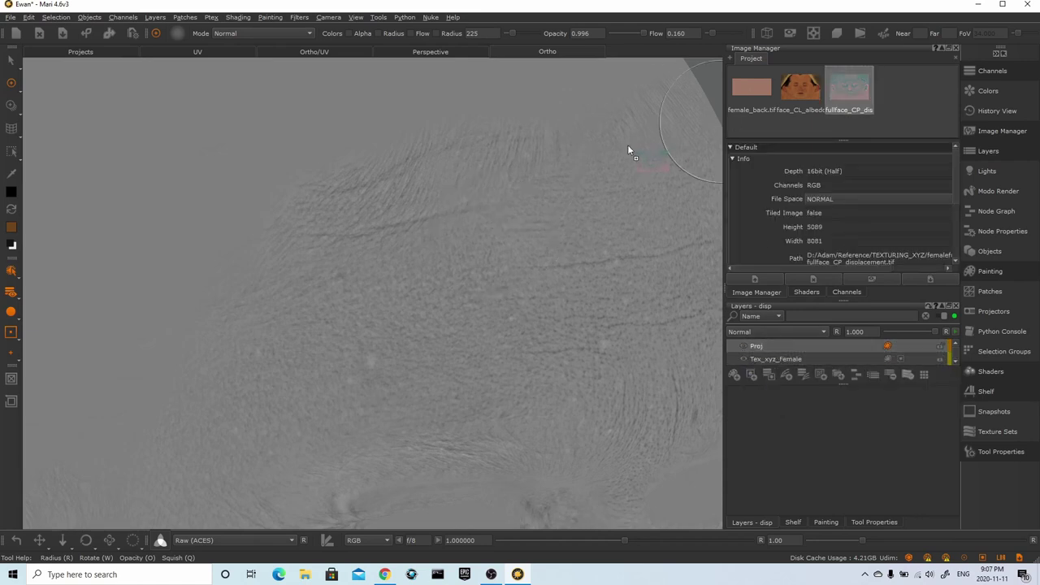
key("t")
- Scale and align the displacement image over the left-hand side of the forehead and paint it through onto the Proj layer along the hairline
left_click_drag(240, 175, 677, 450, "ctrl+shift")
mouse_move(531, 328)
left_mouse_down("alt")
mouse_move(553, 328)
mouse_move(546, 319)
left_mouse_up("alt")
middle_click_drag(545, 319, 521, 395, "alt")
left_click_drag(501, 311, 436, 425, "shift")
mouse_move(518, 336)
left_mouse_down("shift")
mouse_move(526, 370)
mouse_move(541, 376)
mouse_move(548, 363)
mouse_move(525, 403)
mouse_move(512, 344)
mouse_move(560, 360)
mouse_move(594, 353)
mouse_move(429, 267)
mouse_move(425, 285)
mouse_move(397, 298)
mouse_move(505, 248)
left_mouse_up("shift")
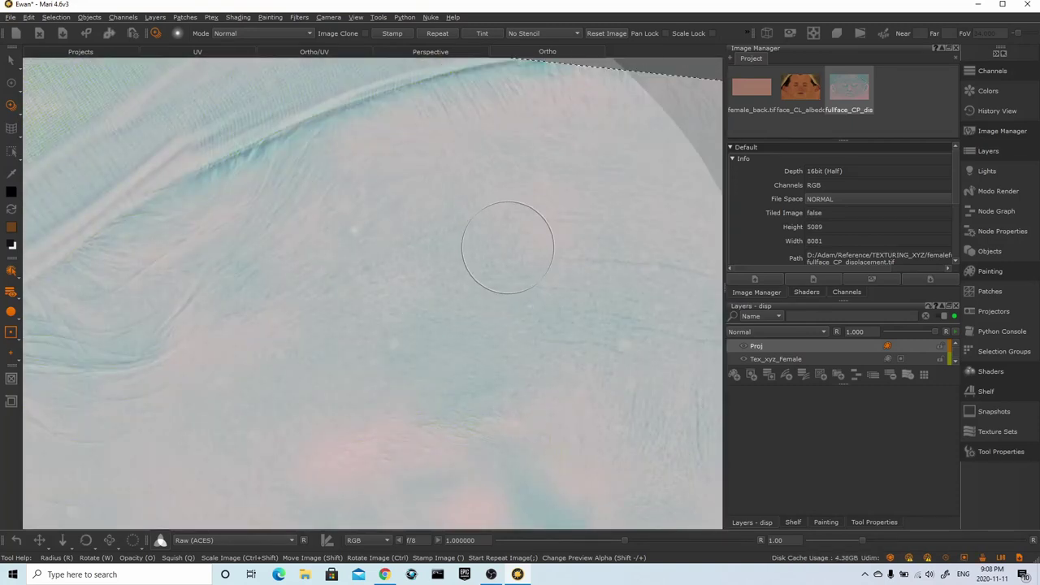
scroll(934, 203, "down", 5)
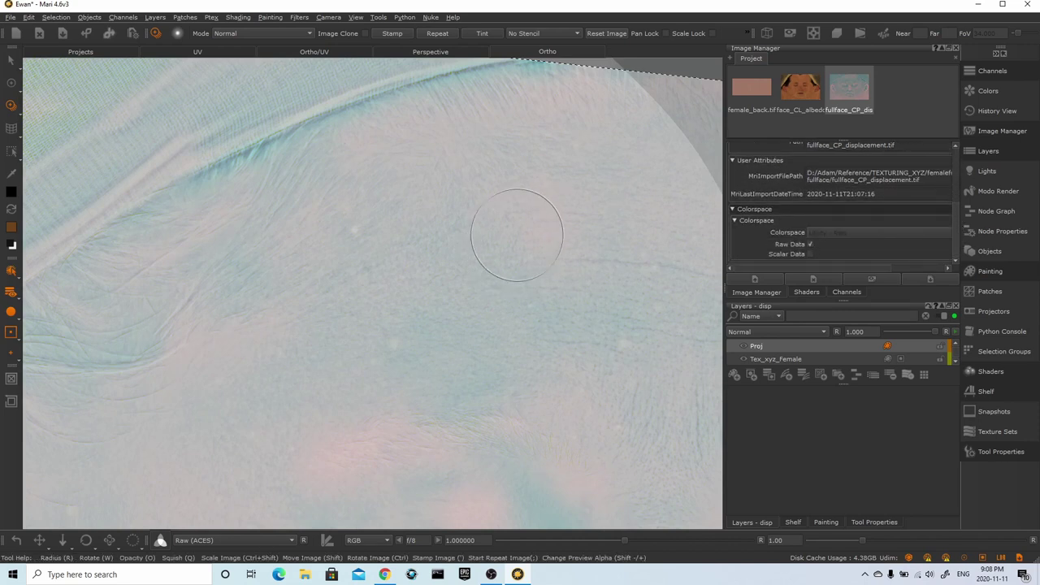
left_click_drag(517, 234, 402, 248, "shift")
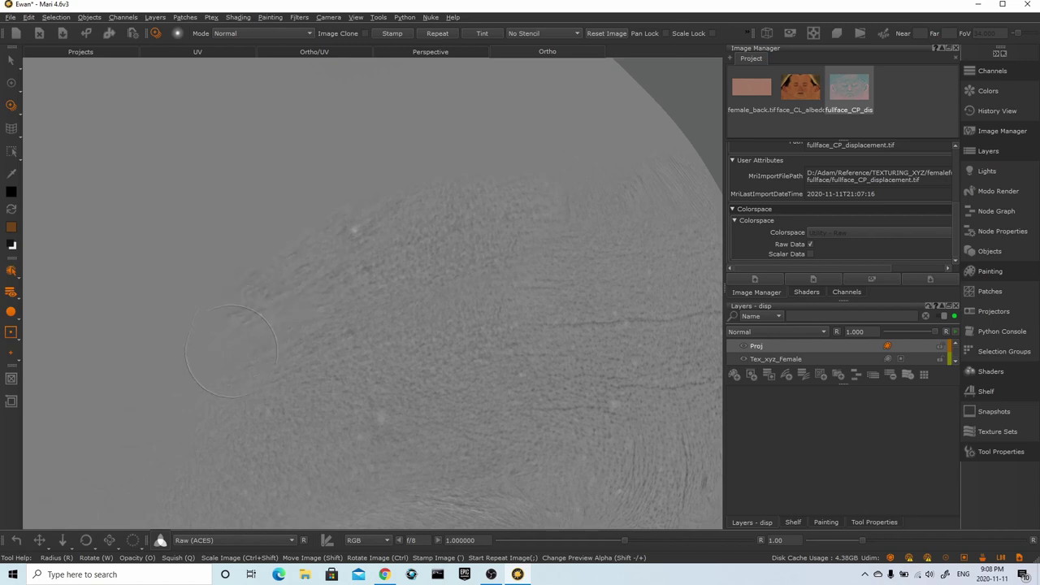
- Shift the displacement image and paint more of its detail through on the left-hand side of the forehead hairline
left_click_drag(231, 351, 230, 352)
left_click_drag(181, 381, 181, 398)
mouse_move(260, 331)
left_mouse_down("shift")
mouse_move(269, 330)
mouse_move(225, 284)
mouse_move(242, 251)
left_mouse_up("shift")
left_click_drag(103, 477, 104, 475)
mouse_move(437, 277)
right_mouse_down("alt")
mouse_move(304, 248)
mouse_move(474, 234)
right_mouse_up("alt")
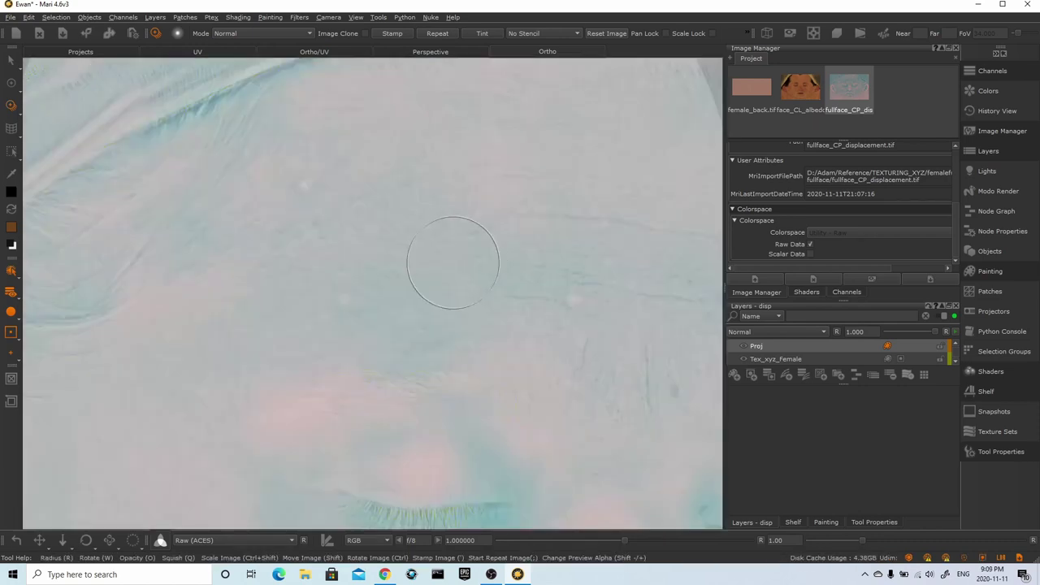
- Rotate and align the displacement image over the middle of the forehead and paint it through along the upper hairline
mouse_move(304, 350)
left_mouse_down("ctrl")
mouse_move(347, 368)
mouse_move(302, 344)
mouse_move(399, 283)
mouse_move(413, 307)
left_mouse_up("ctrl")
left_click_drag(413, 263, 411, 312, "shift")
mouse_move(408, 341)
middle_mouse_down("alt")
mouse_move(402, 346)
mouse_move(413, 332)
middle_mouse_up("alt")
mouse_move(413, 332)
left_mouse_down("shift")
mouse_move(434, 297)
mouse_move(403, 296)
left_mouse_up("shift")
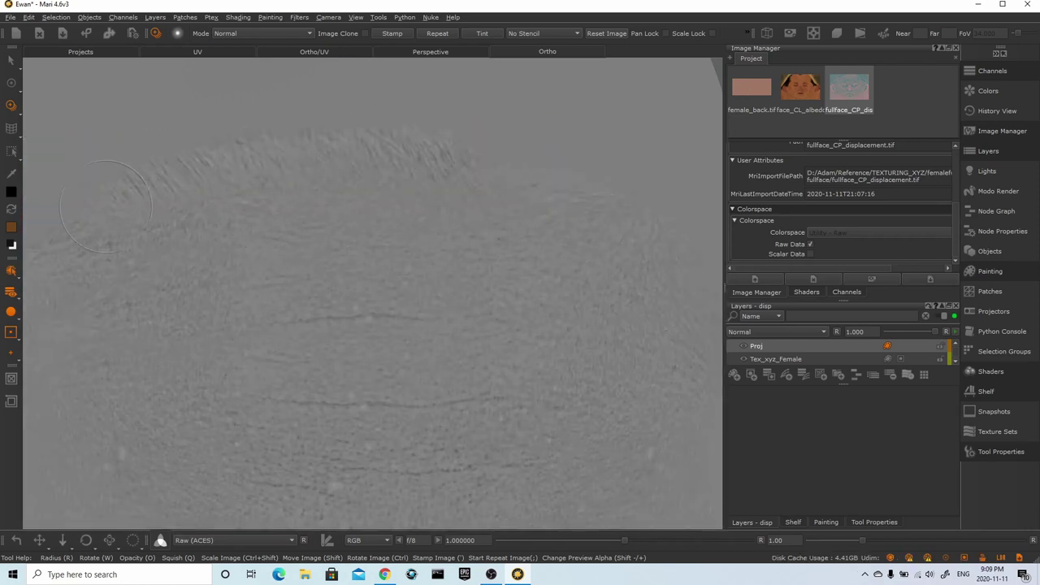
left_click_drag(656, 203, 648, 209)
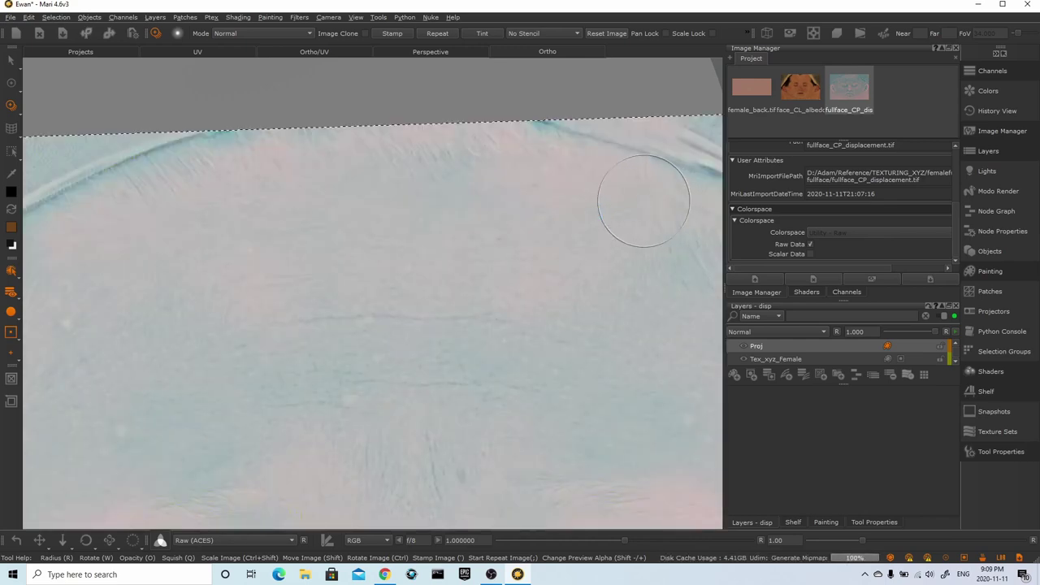
- Rotate and align the displacement image over the right-hand side of the forehead and paint it through along the hairline
right_click_drag(642, 209, 552, 210, "alt")
left_click_drag(553, 210, 488, 211, "alt")
right_click_drag(487, 212, 504, 223, "alt")
left_click_drag(568, 255, 450, 236, "ctrl")
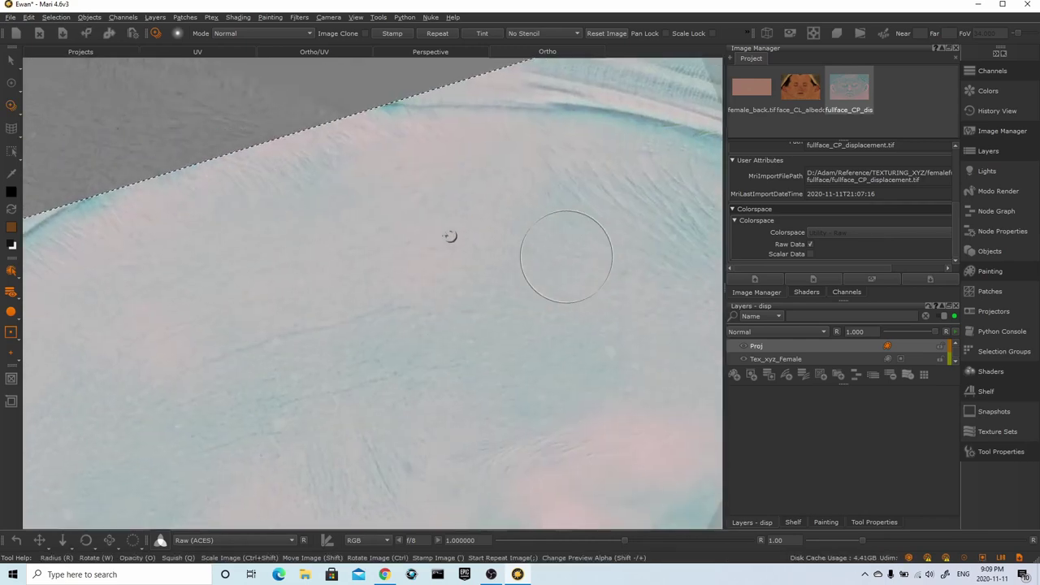
left_click_drag(520, 357, 513, 265, "shift")
left_click_drag(416, 304, 424, 302)
mouse_move(429, 300)
left_mouse_down("shift")
mouse_move(360, 336)
mouse_move(468, 381)
mouse_move(469, 353)
left_mouse_up("shift")
left_click_drag(445, 276, 425, 330)
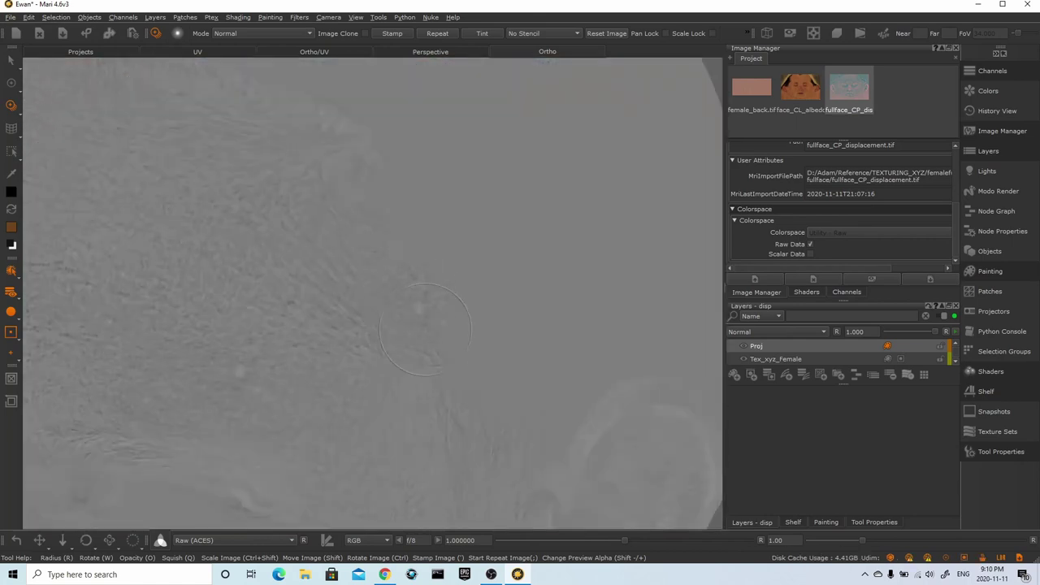
- Realign the displacement image over the right-hand temple and paint it through to extend the skin detail toward the ear
mouse_move(359, 317)
left_mouse_down("shift")
mouse_move(441, 273)
mouse_move(471, 243)
mouse_move(457, 284)
mouse_move(497, 258)
left_mouse_up("shift")
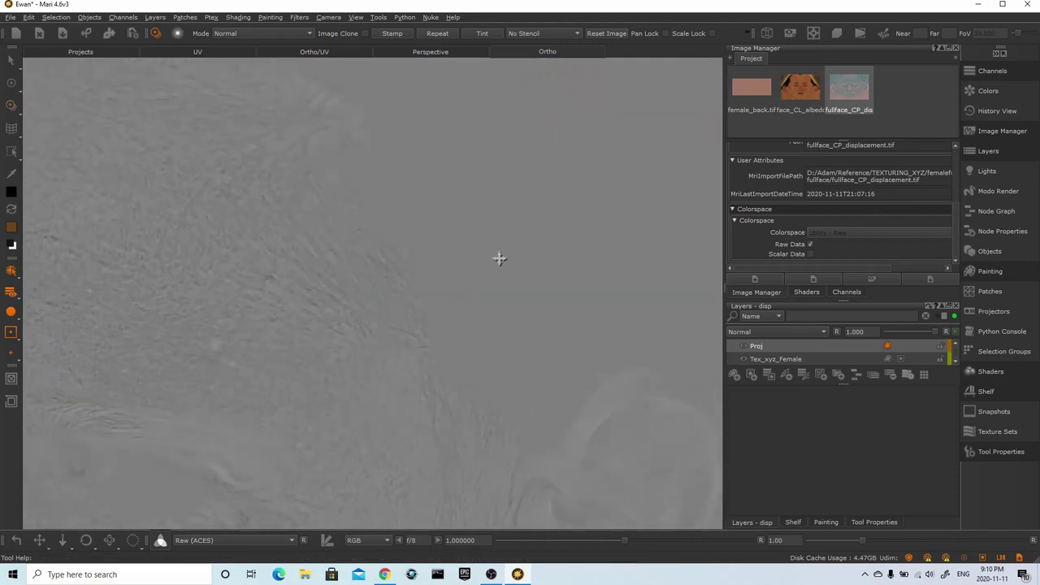
left_click_drag(447, 286, 424, 309)
left_click_drag(484, 328, 467, 329)
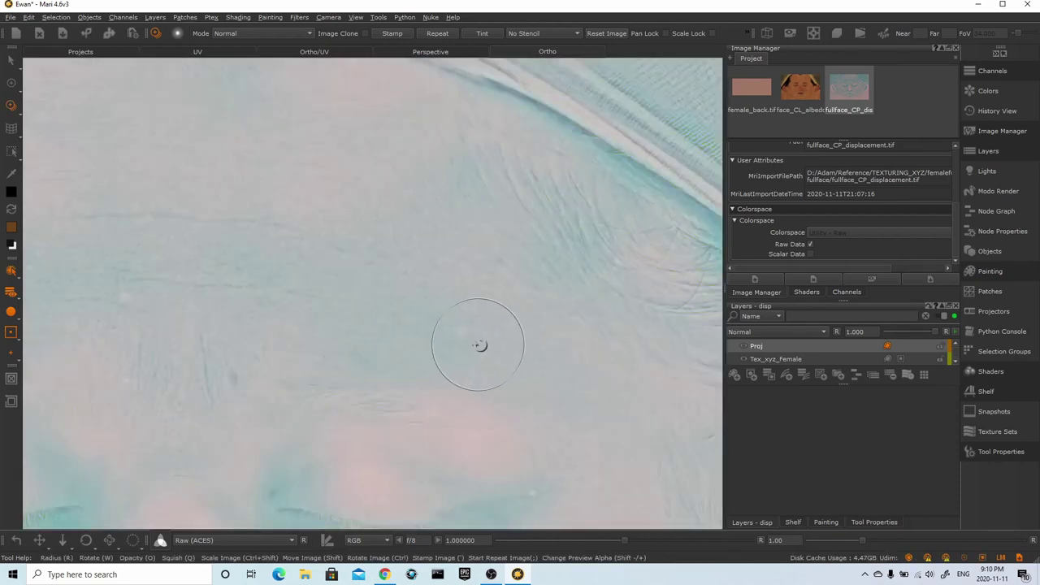
left_click_drag(449, 369, 377, 273, "shift")
left_click_drag(484, 367, 485, 363)
left_click_drag(487, 318, 488, 308)
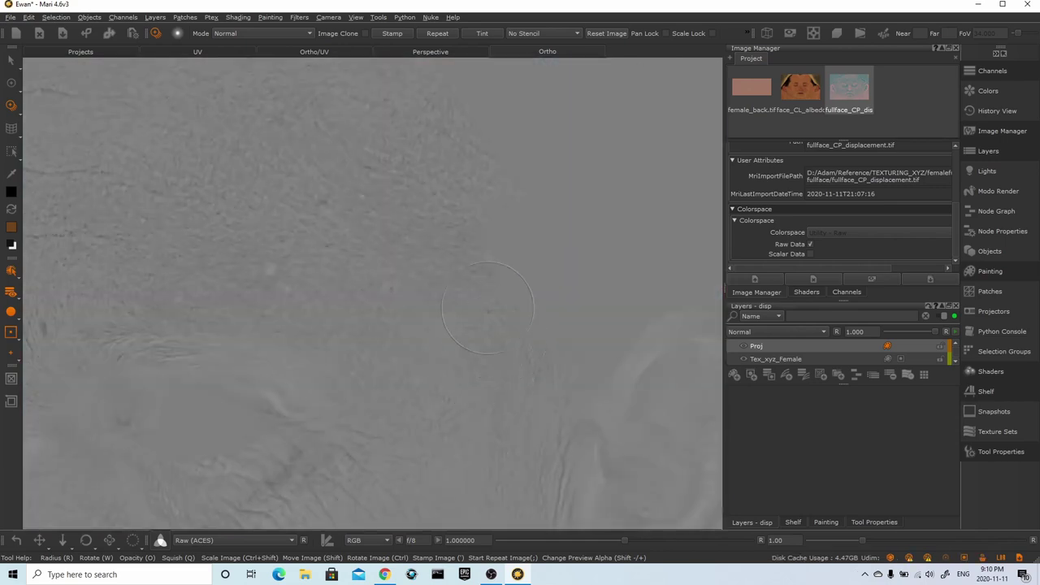
left_click_drag(536, 342, 533, 345)
left_click_drag(365, 237, 360, 232)
left_click_drag(325, 114, 326, 117)
- Align the displacement image above the right-hand ear, paint its detail through there, and view the whole forehead
middle_click_drag(471, 353, 428, 235, "alt")
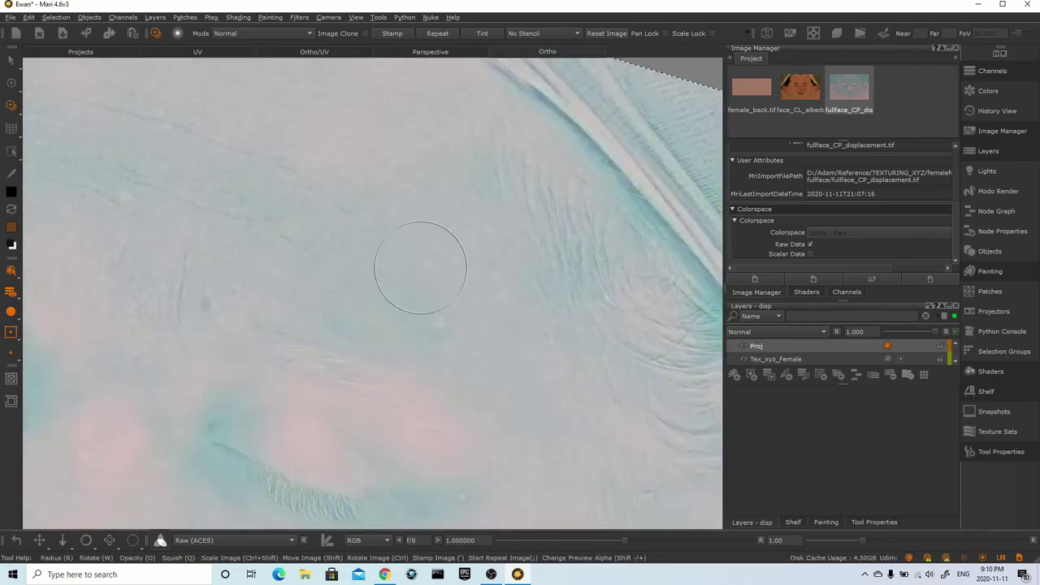
mouse_move(580, 439)
left_mouse_down("shift")
mouse_move(528, 311)
mouse_move(399, 274)
mouse_move(501, 260)
mouse_move(488, 276)
mouse_move(512, 288)
left_mouse_up("shift")
middle_click_drag(511, 289, 415, 287, "alt")
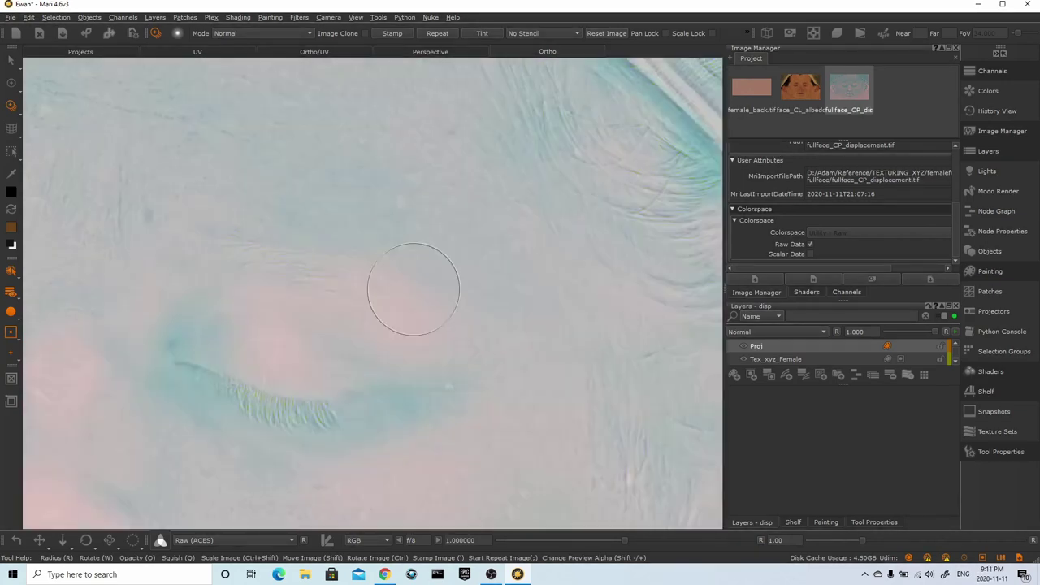
left_click_drag(415, 287, 317, 309, "shift")
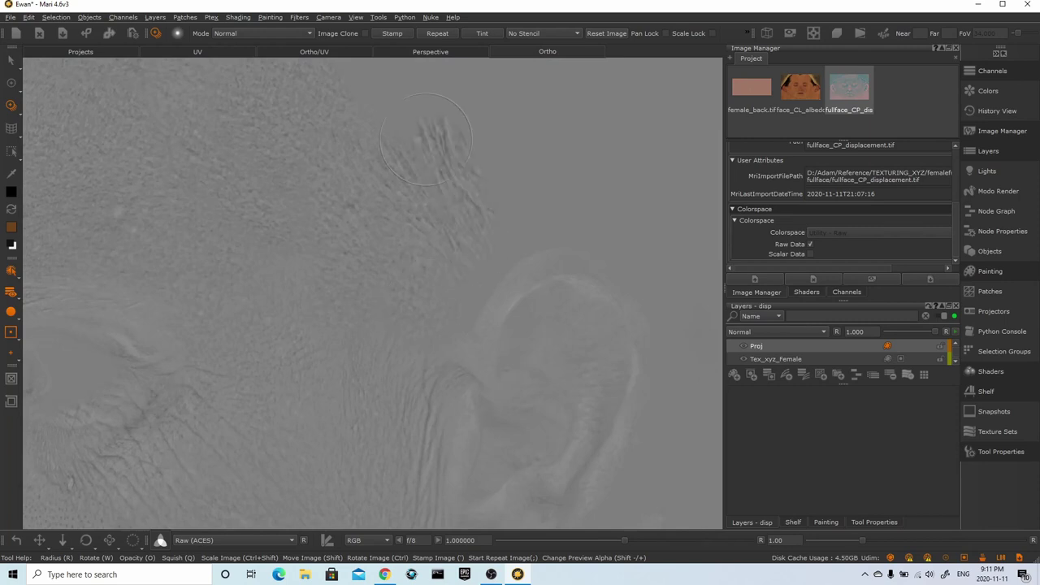
scroll(494, 241, "down", 10)
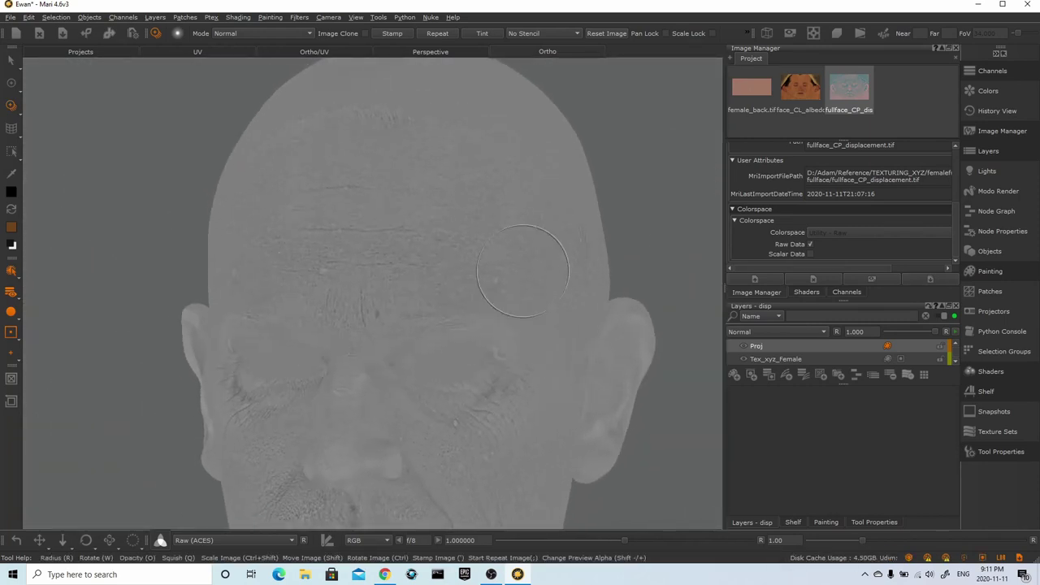
- Switch to the UV view and align the displacement image over the right-hand eye and brow
scroll(523, 270, "up", 10)
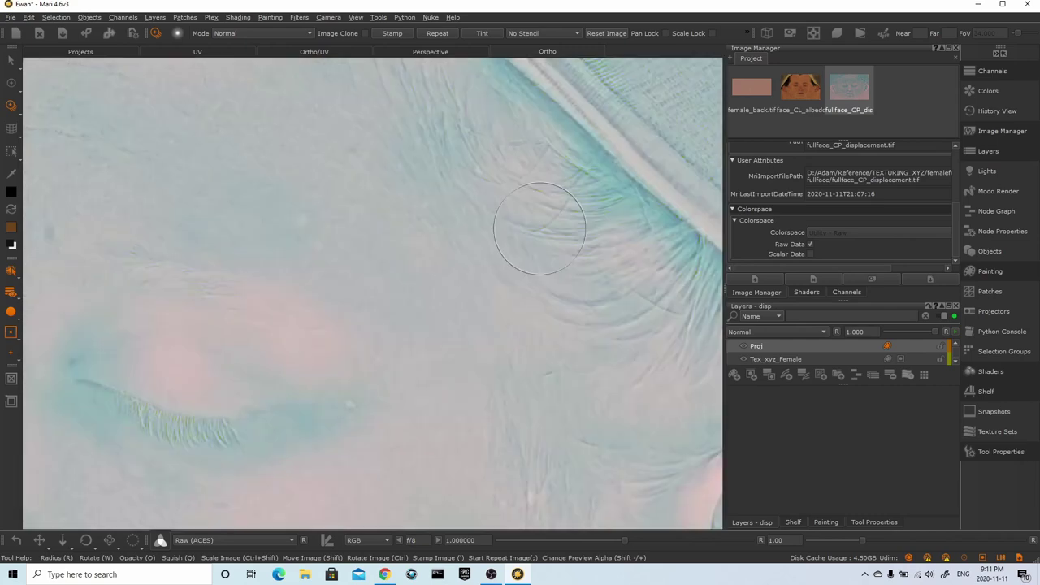
mouse_move(510, 272)
left_mouse_down("alt")
mouse_move(527, 269)
mouse_move(510, 261)
left_mouse_up("alt")
middle_click_drag(471, 258, 488, 228, "alt")
right_click_drag(487, 228, 547, 240, "alt")
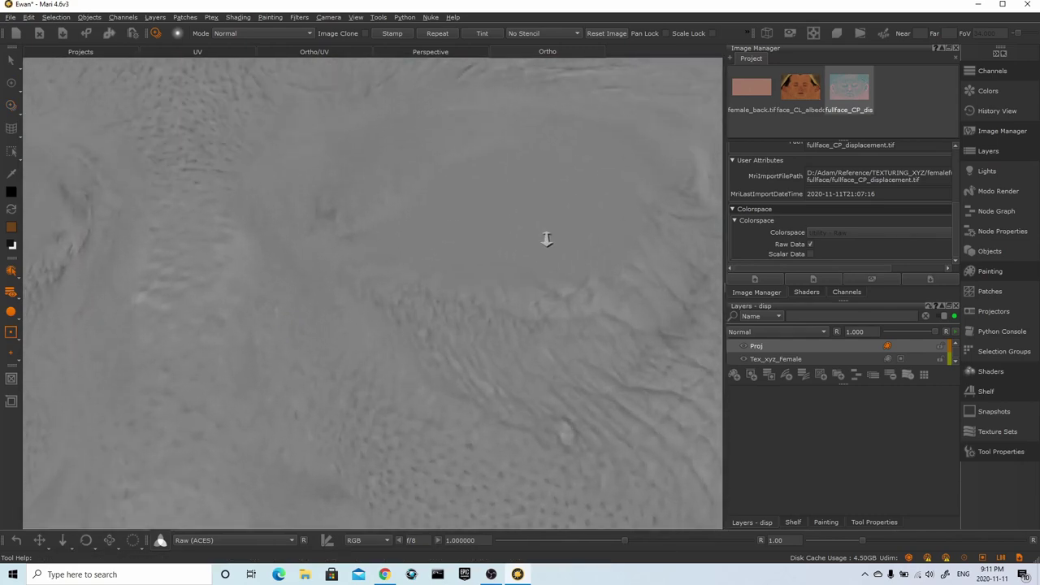
mouse_move(544, 238)
left_mouse_down("shift")
mouse_move(501, 220)
mouse_move(557, 306)
mouse_move(385, 334)
mouse_move(383, 198)
left_mouse_up("shift")
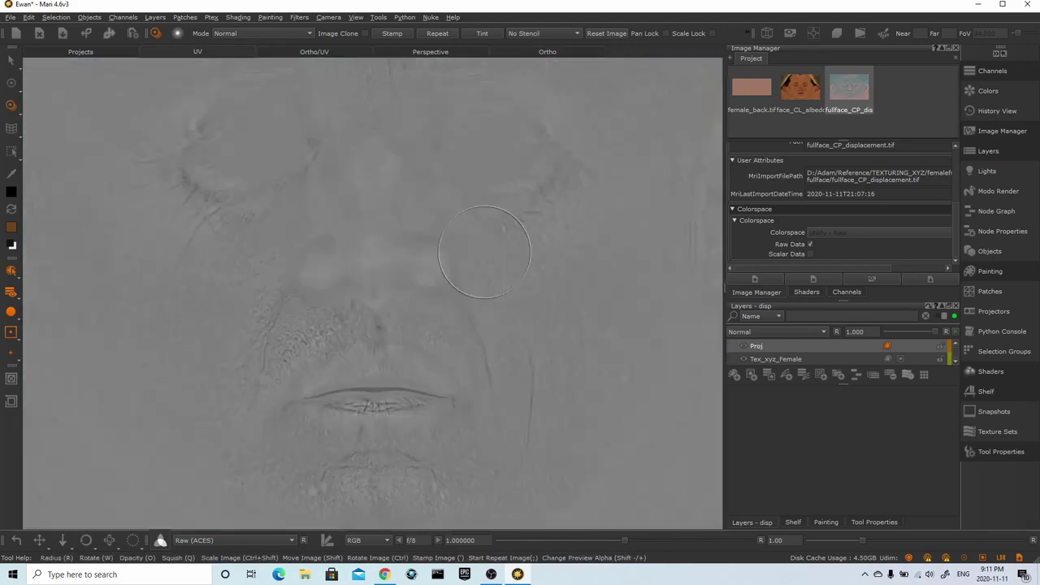
middle_click_drag(483, 251, 420, 329, "alt")
right_click_drag(420, 329, 479, 325, "alt")
left_click_drag(355, 314, 516, 228, "shift")
mouse_move(515, 228)
left_mouse_down("ctrl")
mouse_move(529, 231)
mouse_move(514, 235)
left_mouse_up("ctrl")
middle_click_drag(439, 256, 399, 269, "alt")
left_click_drag(385, 271, 501, 255, "shift")
left_click_drag(434, 234, 439, 235, "ctrl")
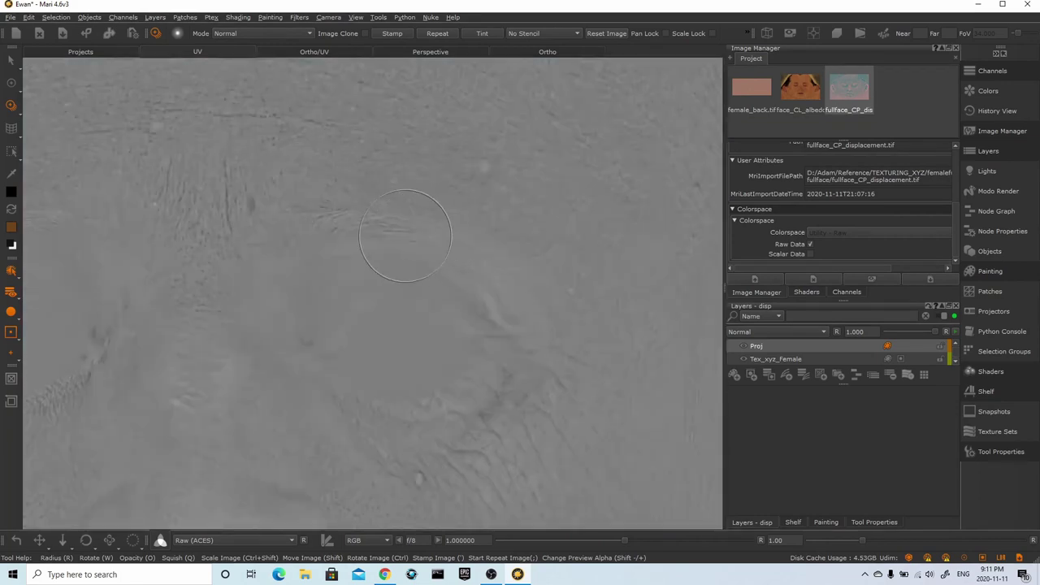
- Scale the displacement image to fit and paint it through over the right-hand brow and the outer edge of the eye
key("shift+slash")
key("shift+slash")
key("shift+slash")
key("shift+slash")
key("shift+slash")
key("shift+slash")
key("shift+slash")
key("shift+slash")
key("shift+slash")
key("shift+slash")
key("shift+slash")
key("shift+slash")
key("shift+slash")
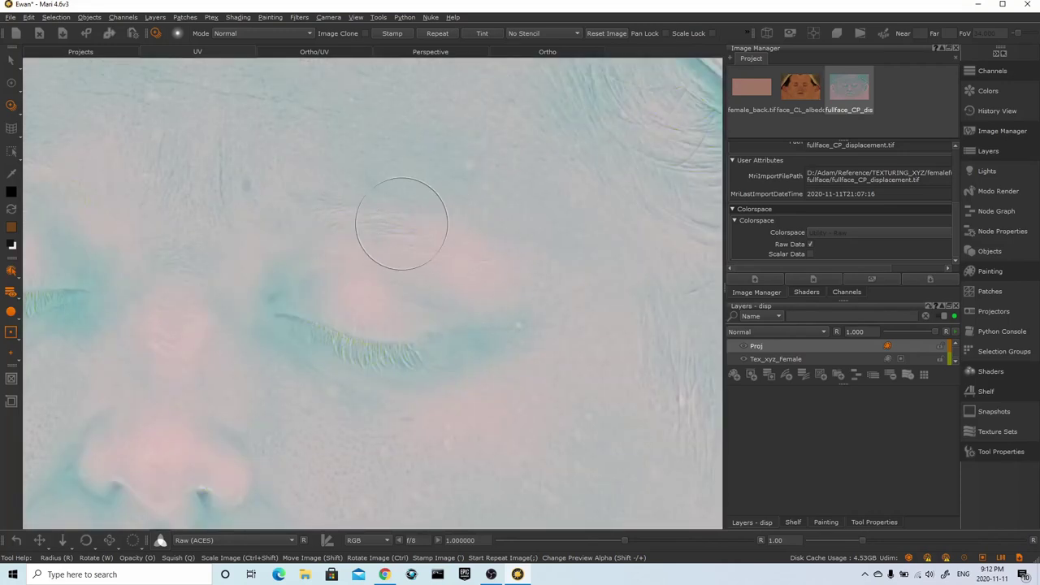
left_click_drag(401, 212, 410, 266, "shift")
key("shift+slash")
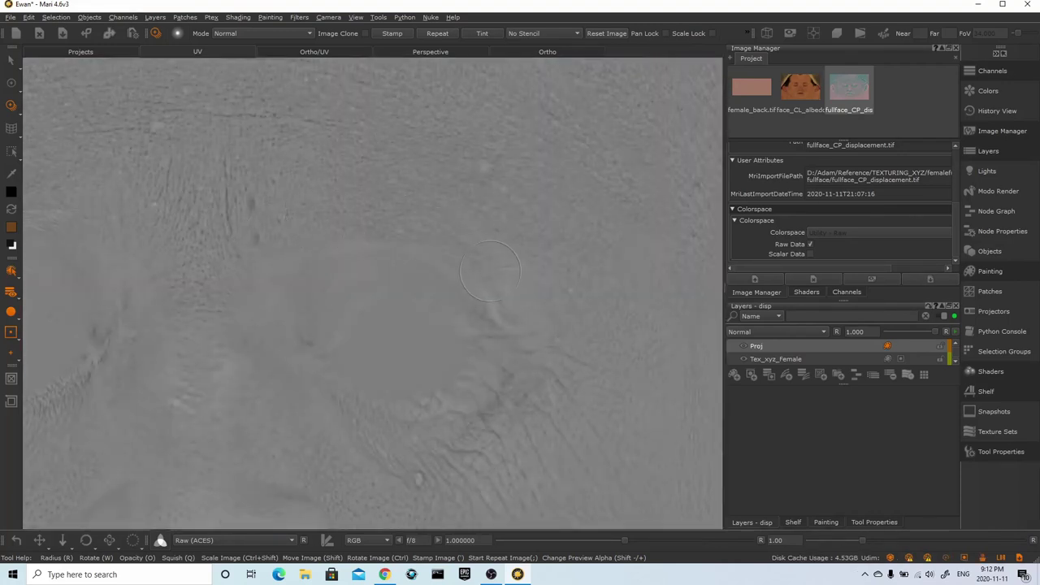
key("shift+slash")
key("shift+slash")
key("shift+slash")
key("shift+slash")
middle_click_drag(447, 260, 459, 270, "alt")
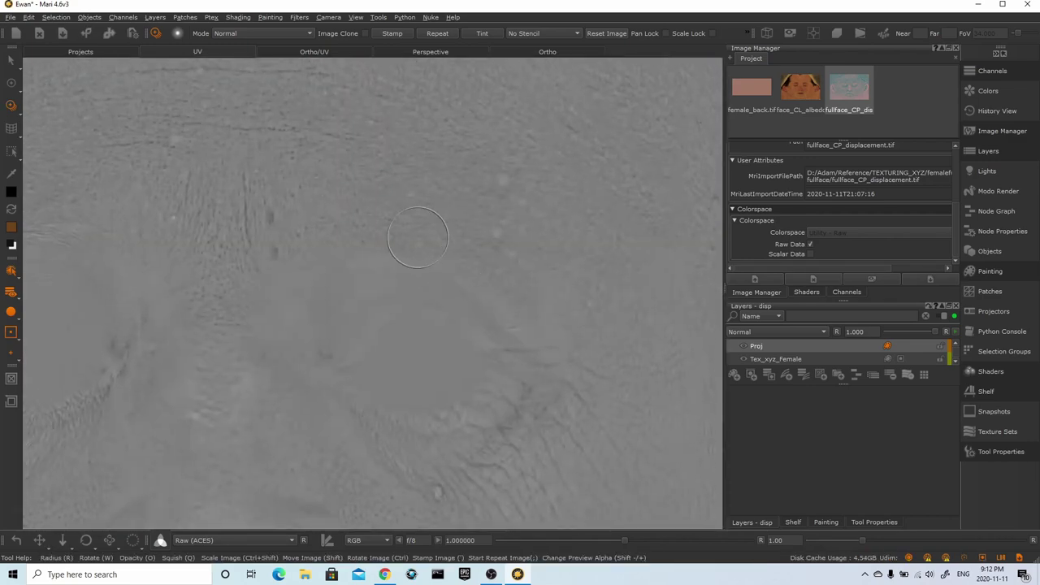
- Align the displacement image over the left-hand brow and paint it through above the eye
middle_click_drag(357, 216, 741, 233, "alt")
key("shift+slash")
left_click_drag(325, 255, 615, 274, "shift")
left_click_drag(382, 278, 444, 304, "shift")
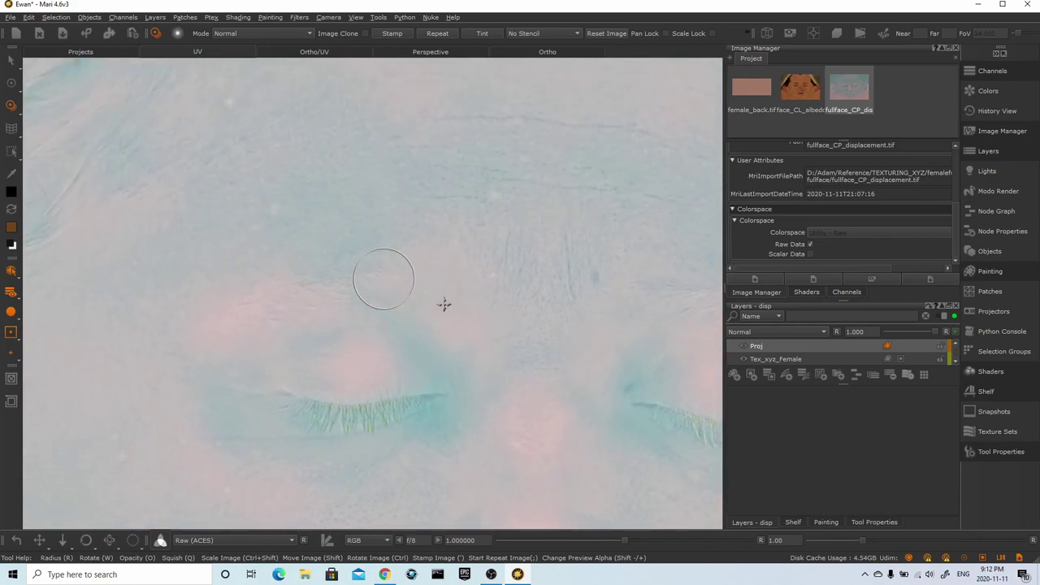
key("shift+slash")
key("shift+slash")
key("shift+slash")
key("shift+slash")
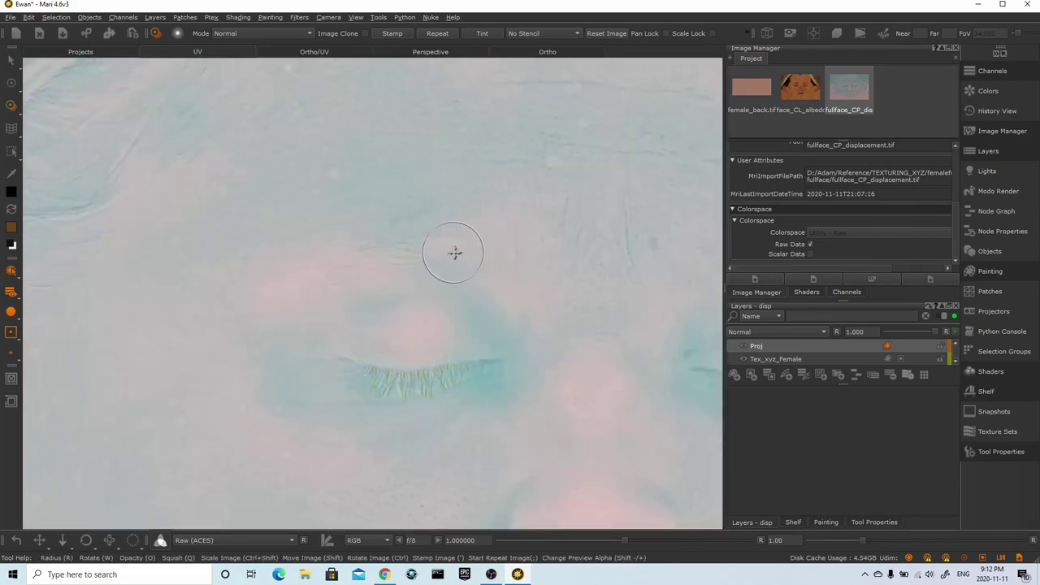
left_click_drag(457, 254, 460, 303, "shift")
key("shift+slash")
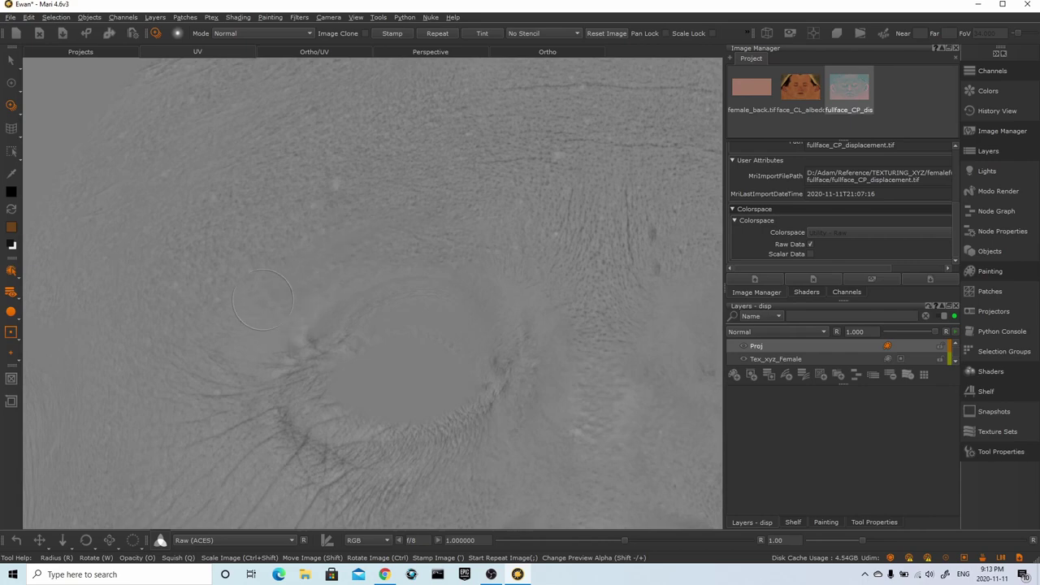
key("shift+slash")
key("shift+slash")
- Try to align the female displacement image over the nose and mouth in the UV view
right_click_drag(524, 146, 462, 135, "alt")
right_click_drag(495, 177, 477, 180, "alt")
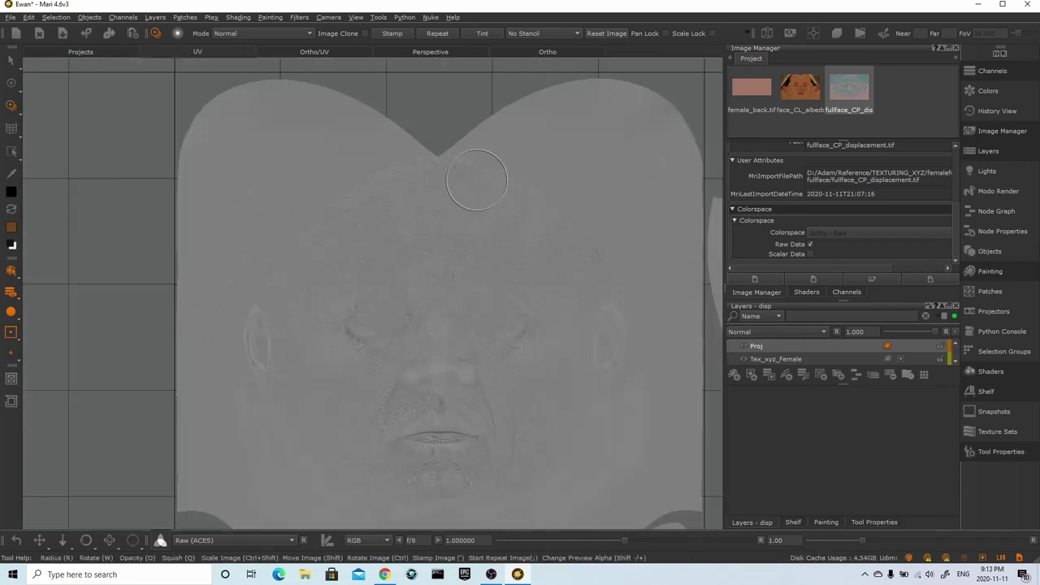
middle_click_drag(486, 237, 468, 85, "alt")
key("shift+slash")
left_click_drag(540, 258, 398, 65, "shift")
left_click_drag(490, 288, 492, 148, "shift")
left_click_drag(538, 293, 549, 286, "ctrl")
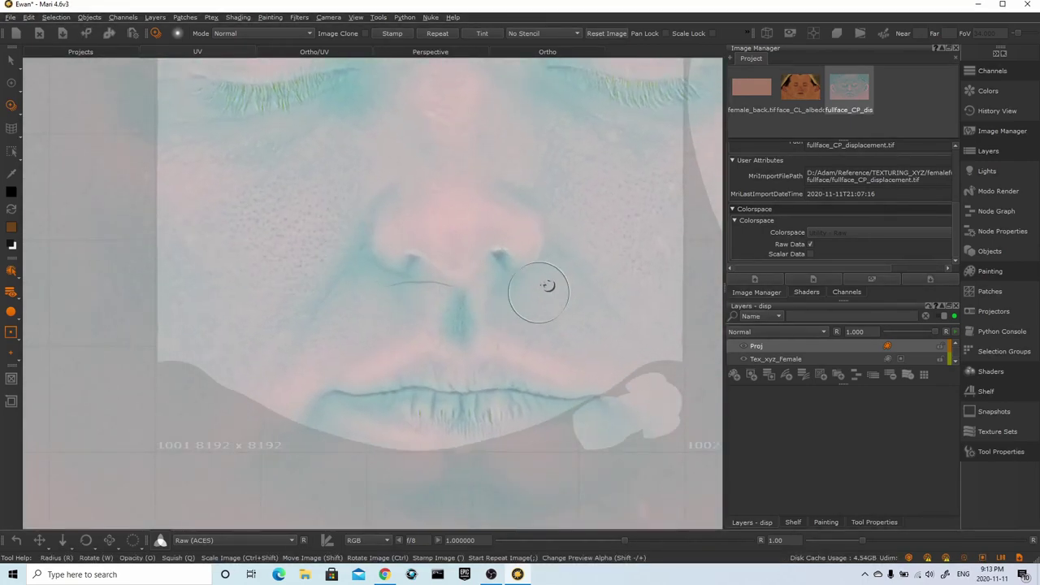
- Frame the lips in the UV view and load the fullface_CP_displacement image from the TEXTURING_XYZ/fullface folder for projection
key("shift+slash")
right_click_drag(559, 291, 782, 382, "alt")
middle_click_drag(591, 216, 415, 305, "alt")
right_click_drag(523, 277, 346, 218, "alt")
middle_click_drag(447, 207, 479, 355, "alt")
key("shift+slash")
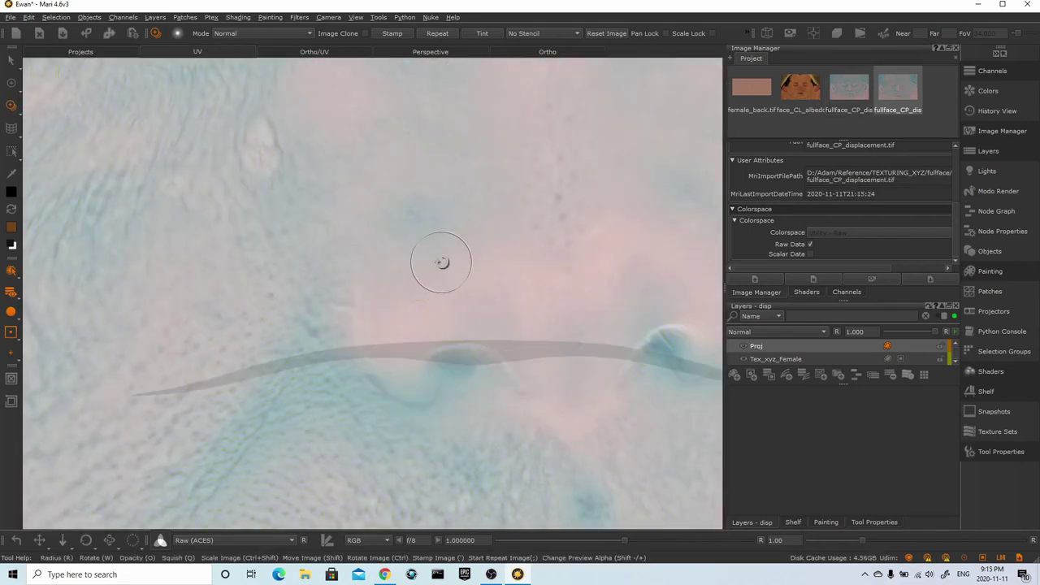
- Scale and align the new displacement image over the mouth and paint it through onto the lower lip
left_click_drag(441, 262, 328, 213, "shift")
left_click_drag(338, 164, 309, 77, "shift")
mouse_move(580, 498)
left_mouse_down("shift")
mouse_move(539, 355)
mouse_move(497, 362)
mouse_move(475, 418)
mouse_move(448, 366)
left_mouse_up("shift")
key("shift+slash")
key("shift+slash")
key("shift+slash")
key("shift+slash")
key("shift+slash")
key("shift+slash")
key("shift+slash")
key("shift+slash")
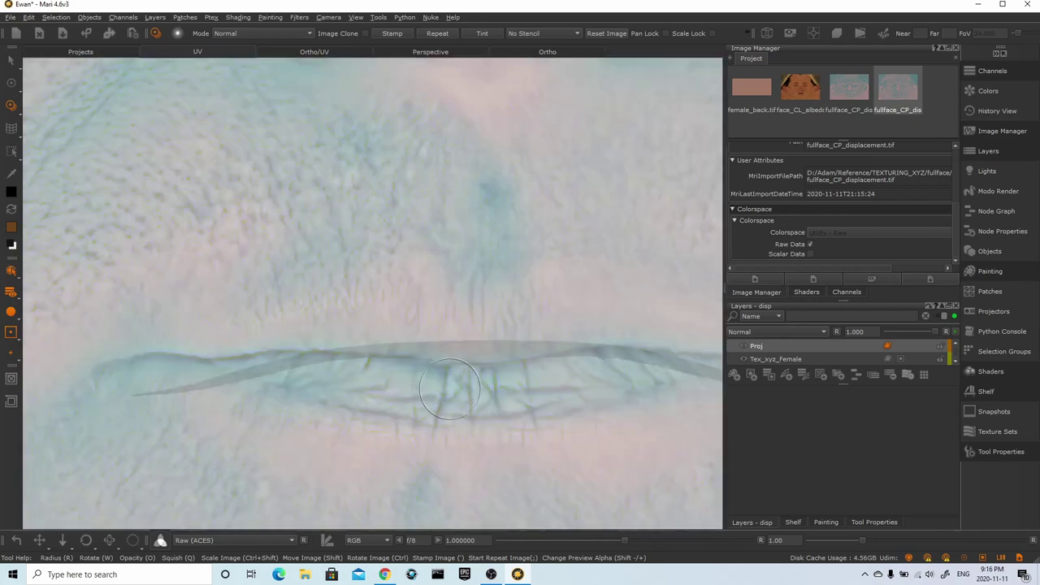
key("shift+slash")
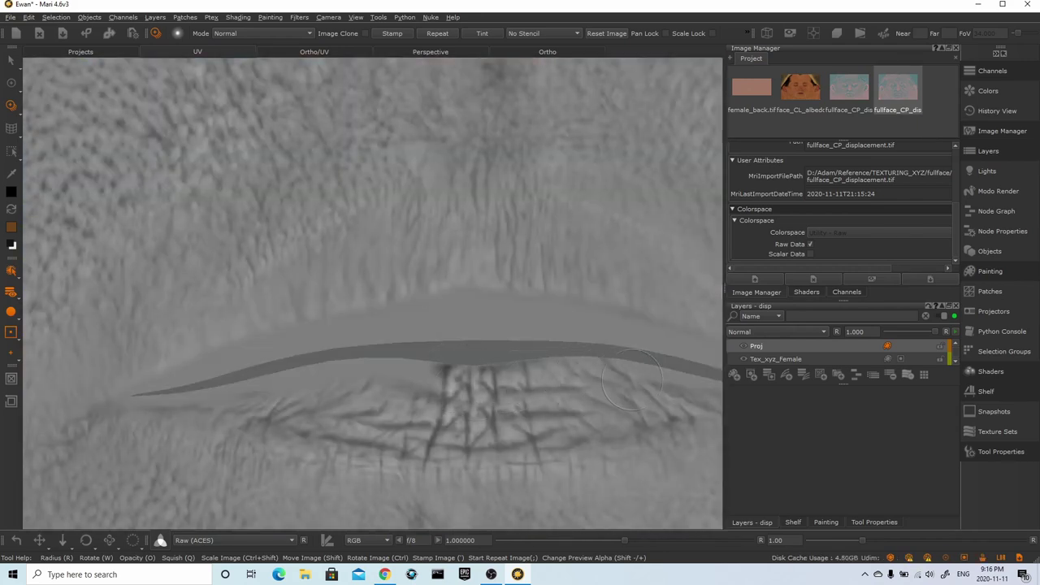
- Try painting the displacement image through on the left-hand part of the lower lip, and undo the Paint Through
key("shift+slash")
key("shift+slash")
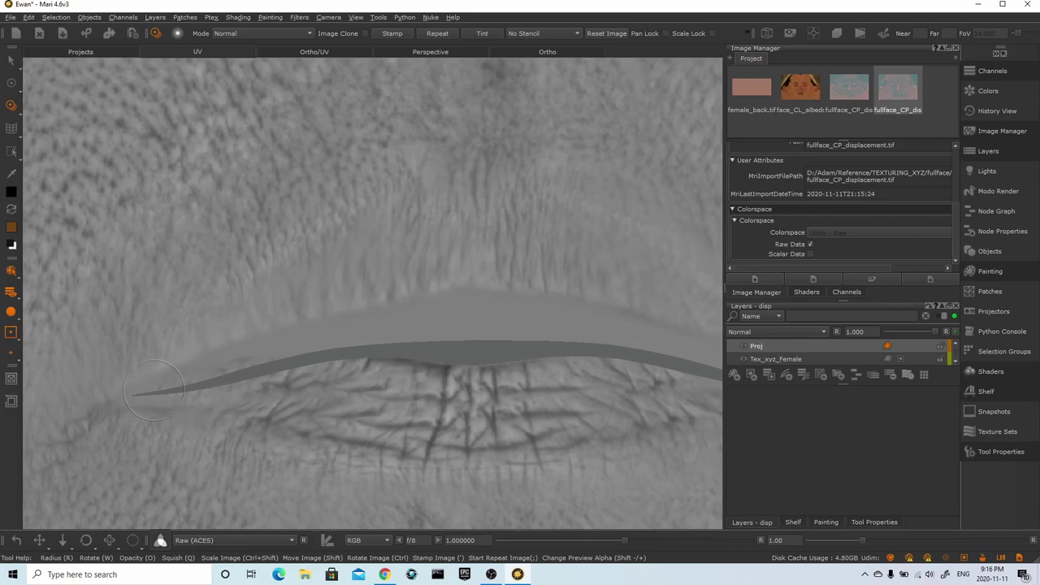
key("shift+slash")
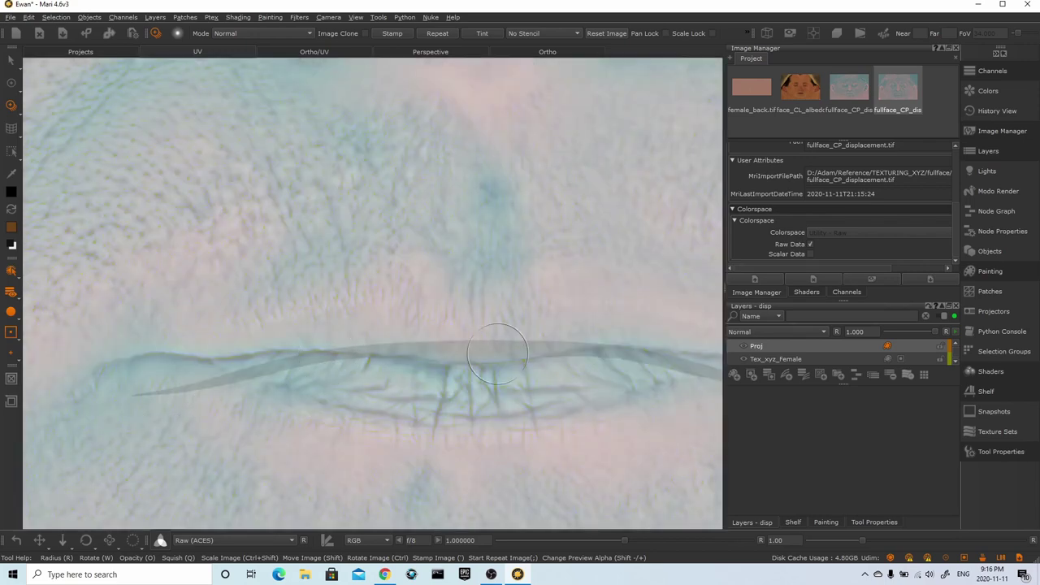
key("shift+slash")
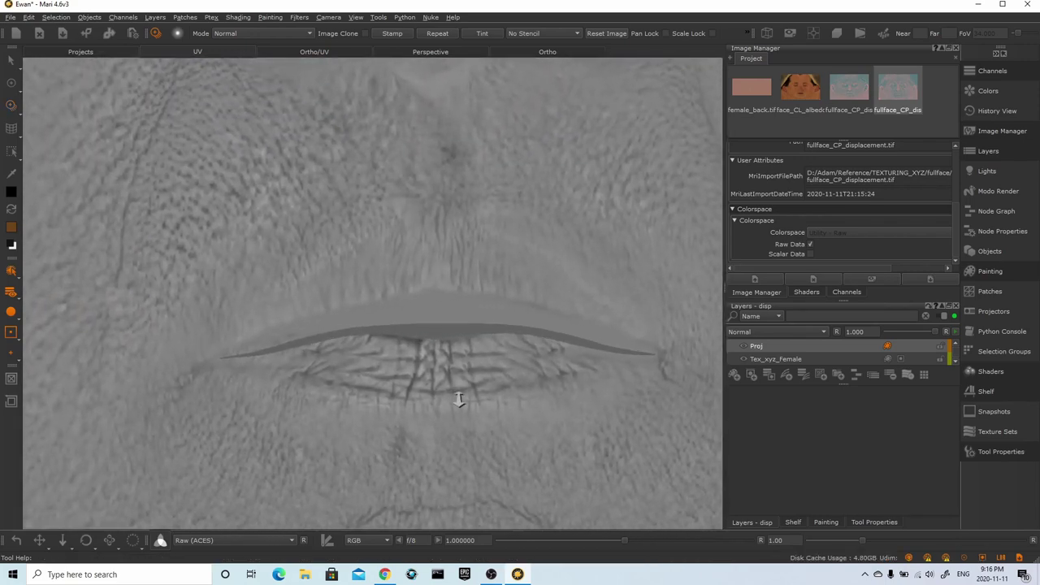
key("shift+slash")
key("shift+slash")
key("shift+slash")
key("shift+slash")
key("shift+slash")
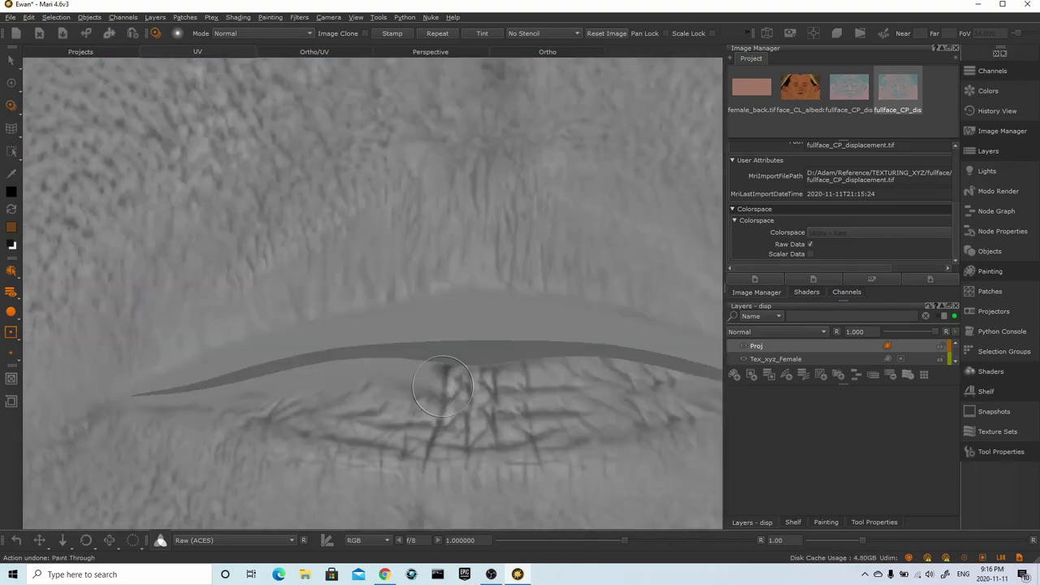
- Repaint the displacement detail through on the left-hand part of the lower lip up to the corner of the mouth
key("shift+slash")
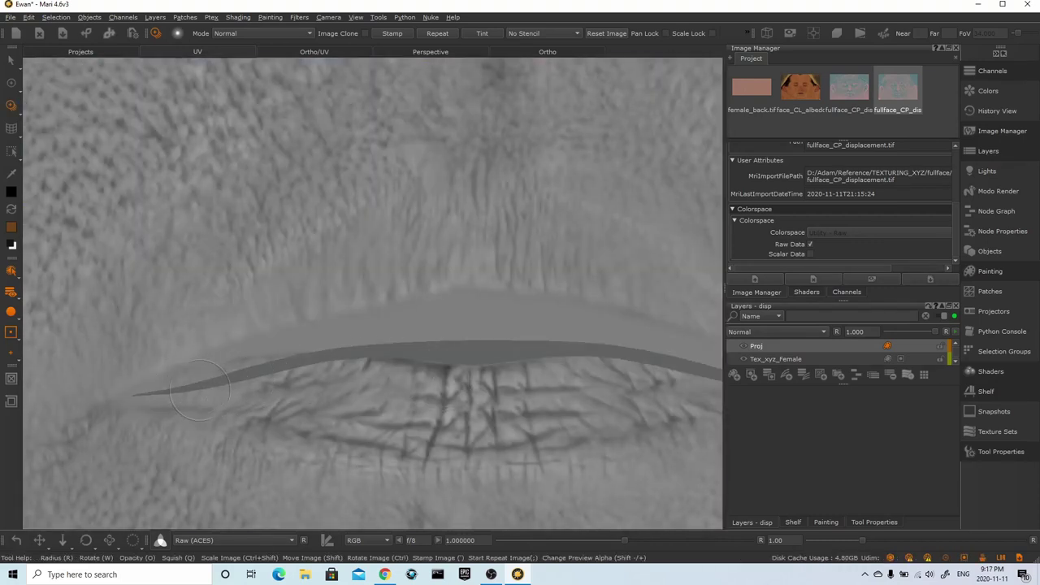
key("shift+slash")
key("shift+slash")
- Scale and align the displacement image over the middle of the upper lip and paint it through along the lip edge
key("shift+slash")
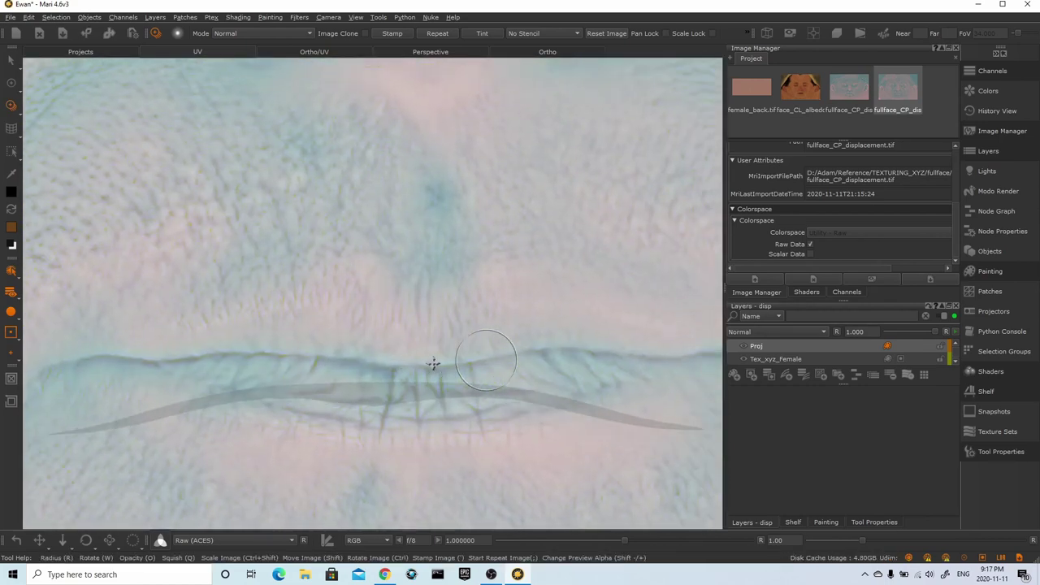
key("shift+slash")
key("shift+slash")
key("shift+slash")
key("shift+slash")
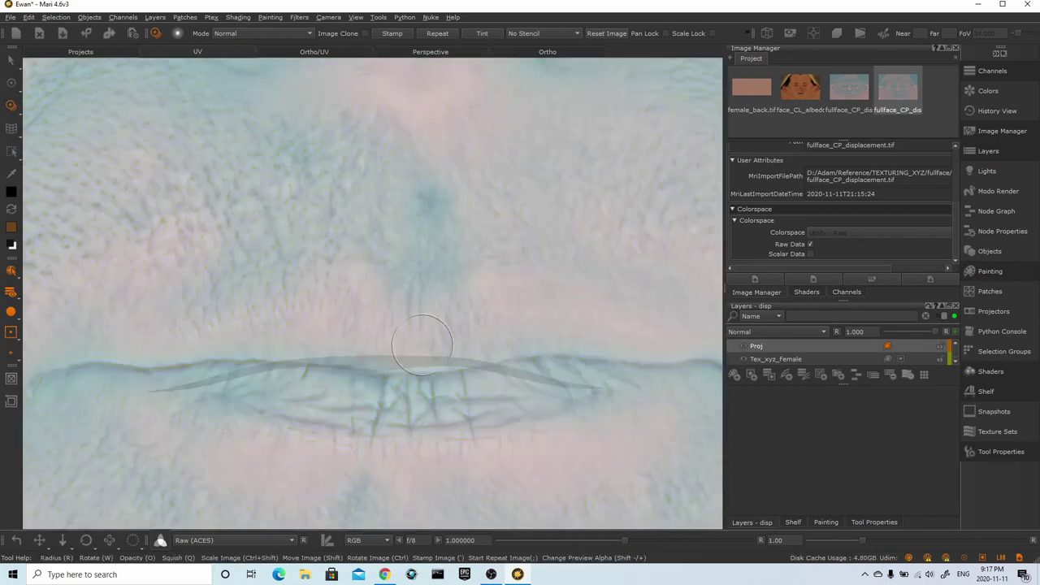
key("shift+slash")
key("shift+slash")
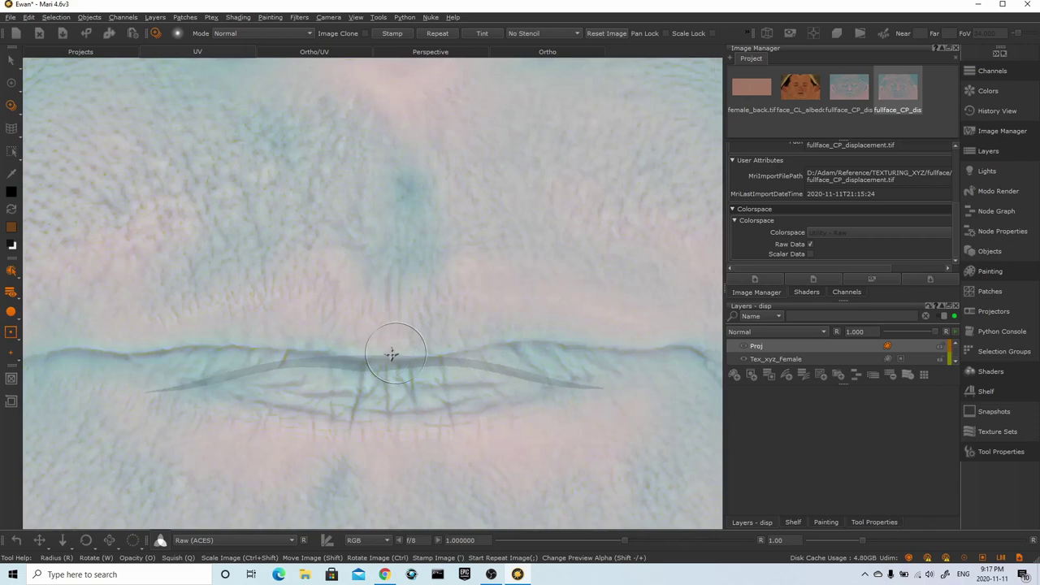
key("shift+slash")
key("shift+slash")
left_click_drag(399, 349, 392, 375, "ctrl+shift")
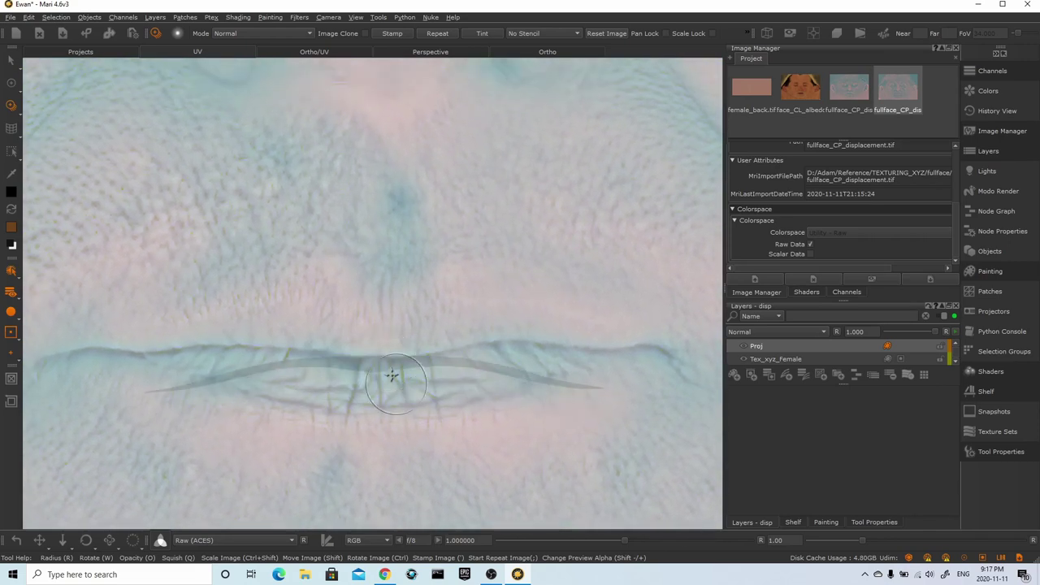
key("shift+slash")
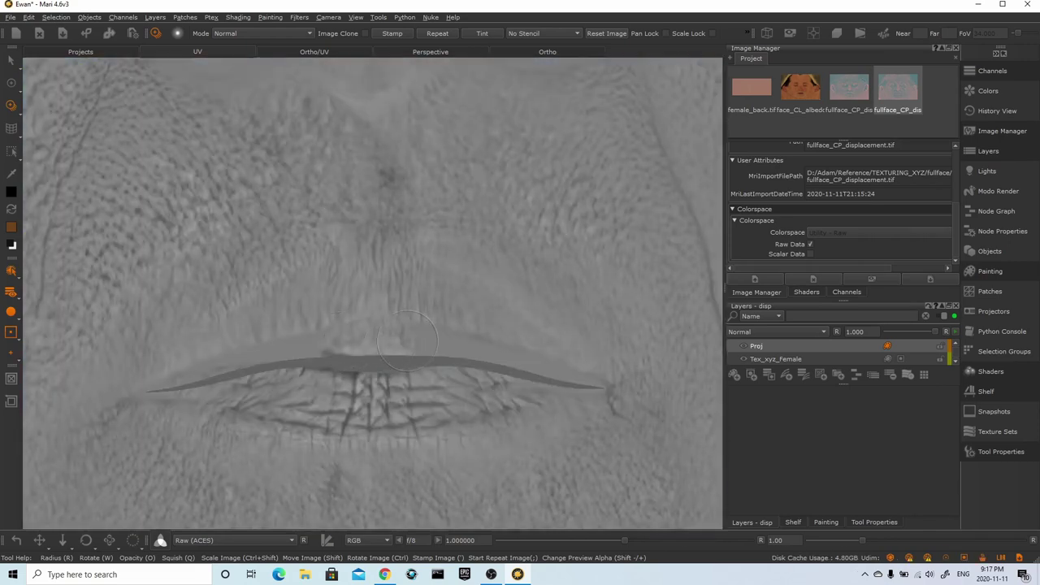
- Try painting the rotated displacement image through along the left-hand part of the upper lip, and undo the Paint Through
key("shift+slash")
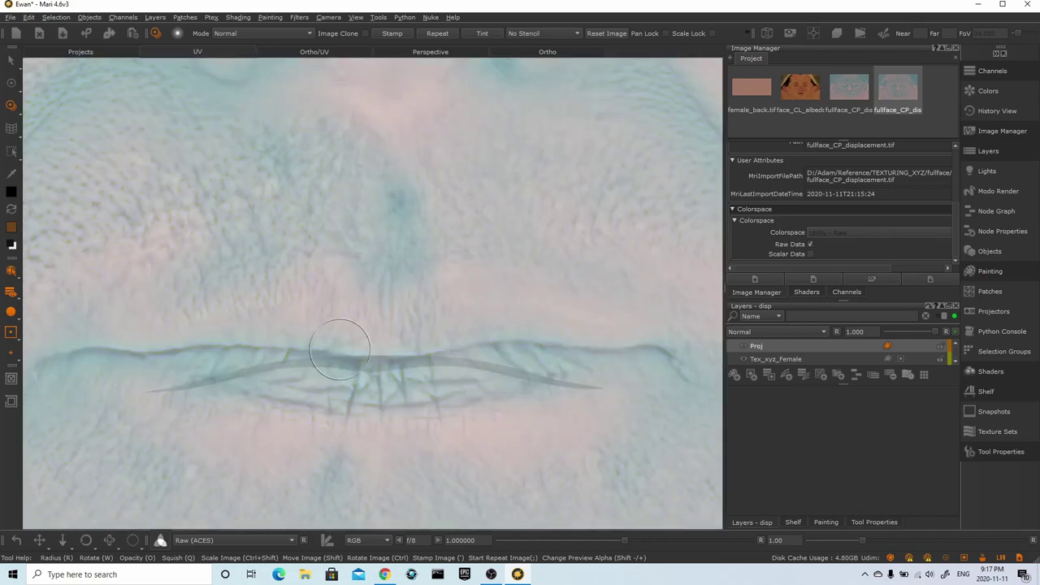
left_click_drag(333, 347, 363, 360, "ctrl")
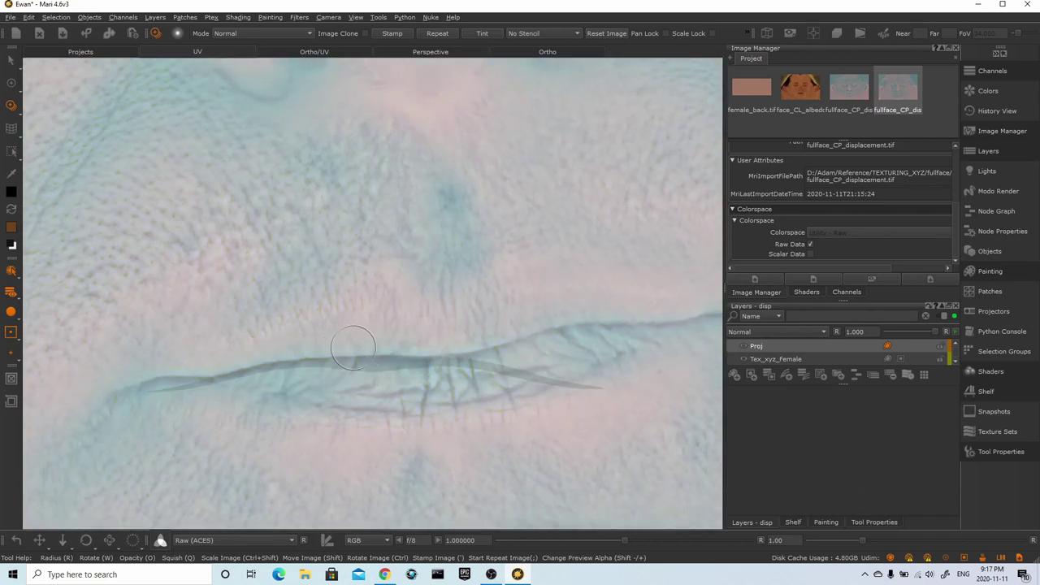
key("shift+slash")
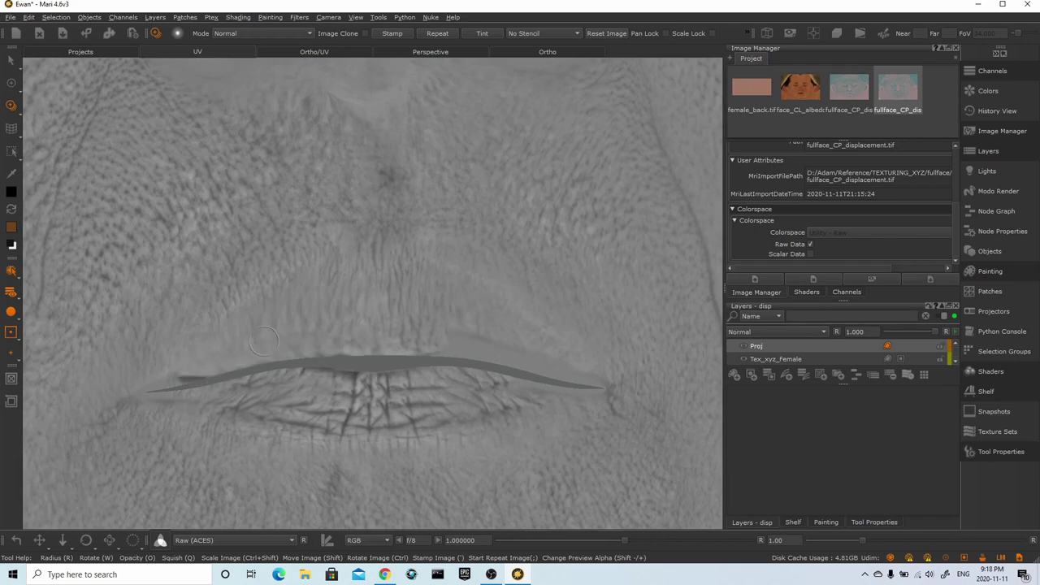
key("shift+slash")
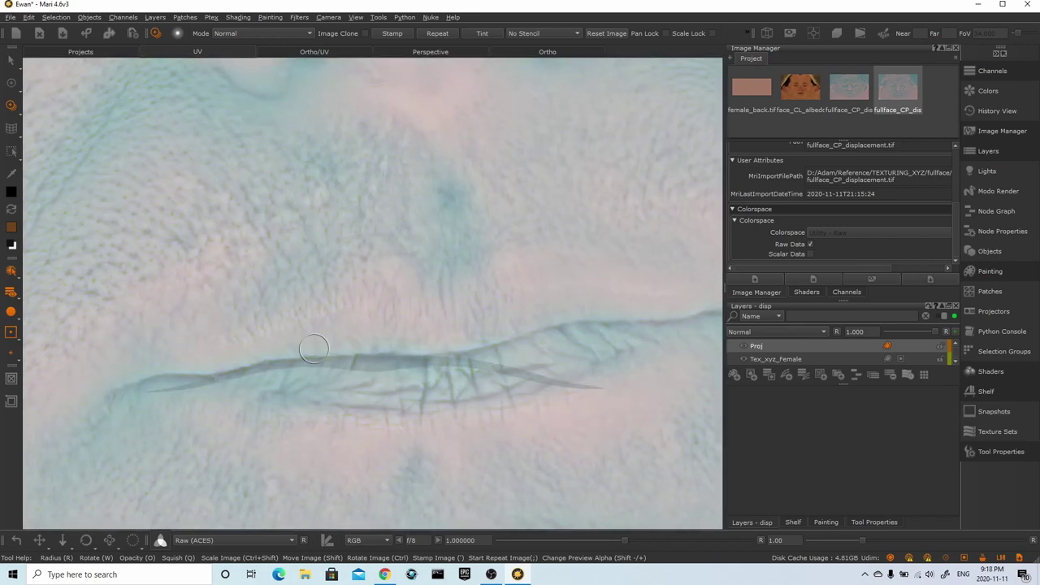
key("shift+slash")
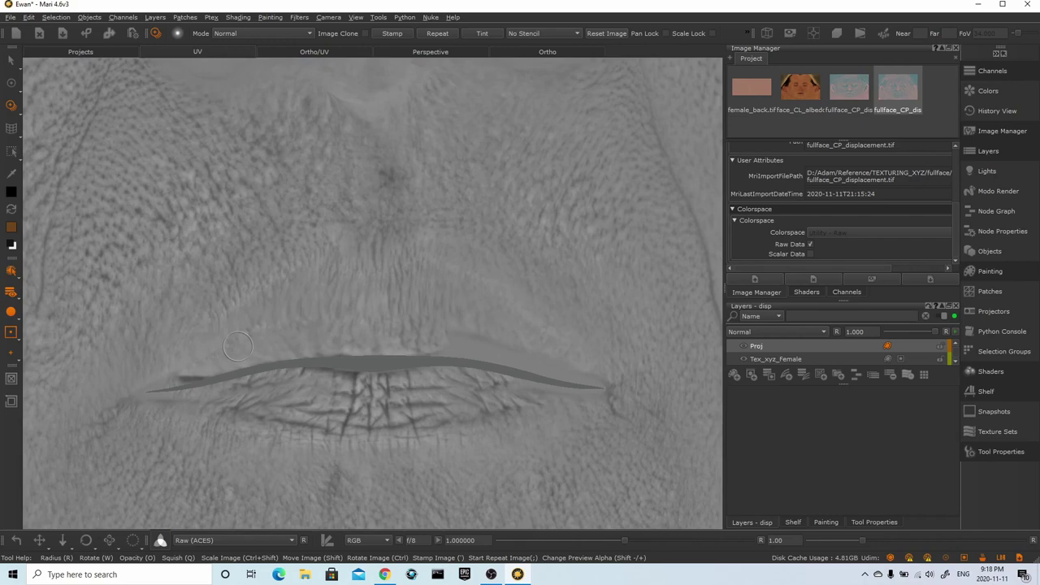
key("ctrl+z")
mouse_move(238, 346)
left_mouse_down()
mouse_move(325, 351)
mouse_move(376, 367)
left_mouse_up()
middle_click_drag(376, 342, 455, 307, "alt")
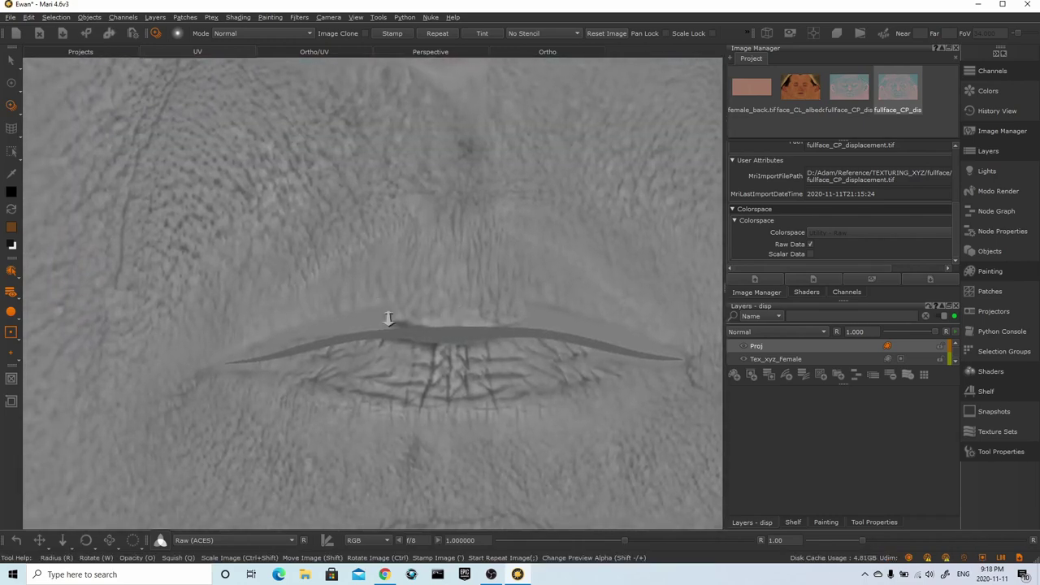
left_click_drag(413, 323, 456, 313, "shift")
key("ctrl+z")
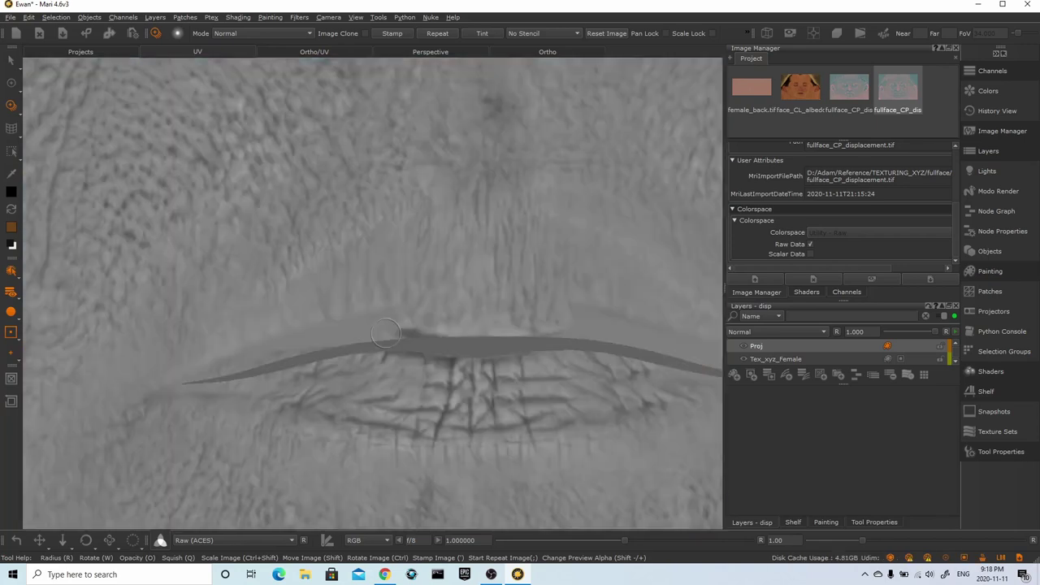
- Repaint the displacement detail through along the left-hand part of the upper lip, from the corner of the mouth to the middle
mouse_move(394, 320)
left_mouse_down()
mouse_move(381, 319)
mouse_move(423, 334)
mouse_move(429, 326)
mouse_move(385, 318)
left_mouse_up()
mouse_move(293, 327)
left_mouse_down()
mouse_move(203, 380)
mouse_move(223, 367)
left_mouse_up()
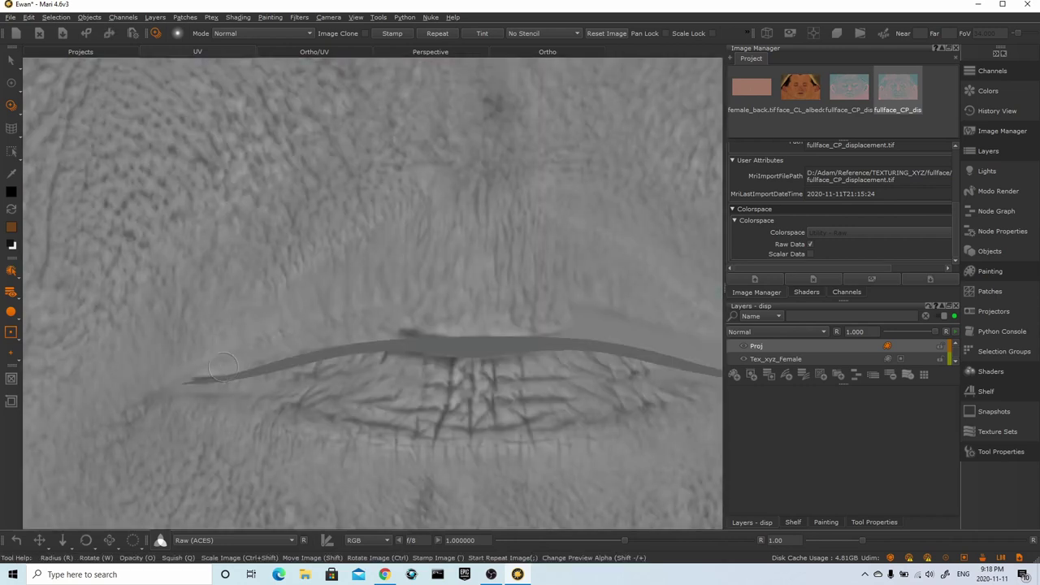
mouse_move(283, 350)
left_mouse_down()
mouse_move(421, 333)
mouse_move(444, 351)
left_mouse_up()
- Move the displacement image over the right-hand part of the upper lip and paint it through up to the mouth corner
right_click_drag(583, 347, 571, 333, "alt")
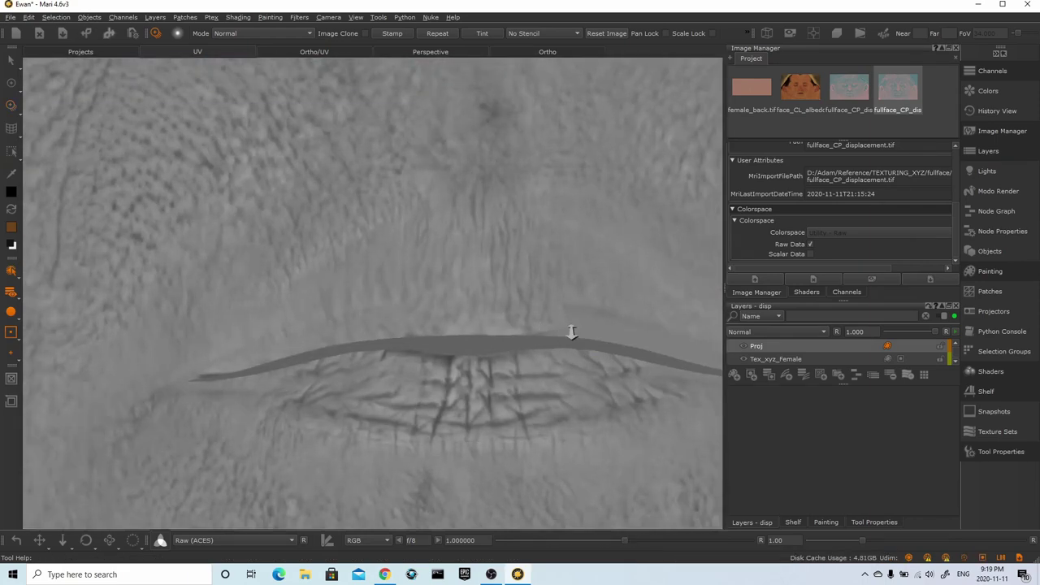
middle_click_drag(571, 332, 440, 324, "alt")
left_click_drag(480, 337, 290, 322, "shift")
mouse_move(349, 356)
left_mouse_down("shift")
mouse_move(347, 325)
mouse_move(342, 346)
left_mouse_up("shift")
left_click_drag(398, 297, 398, 289)
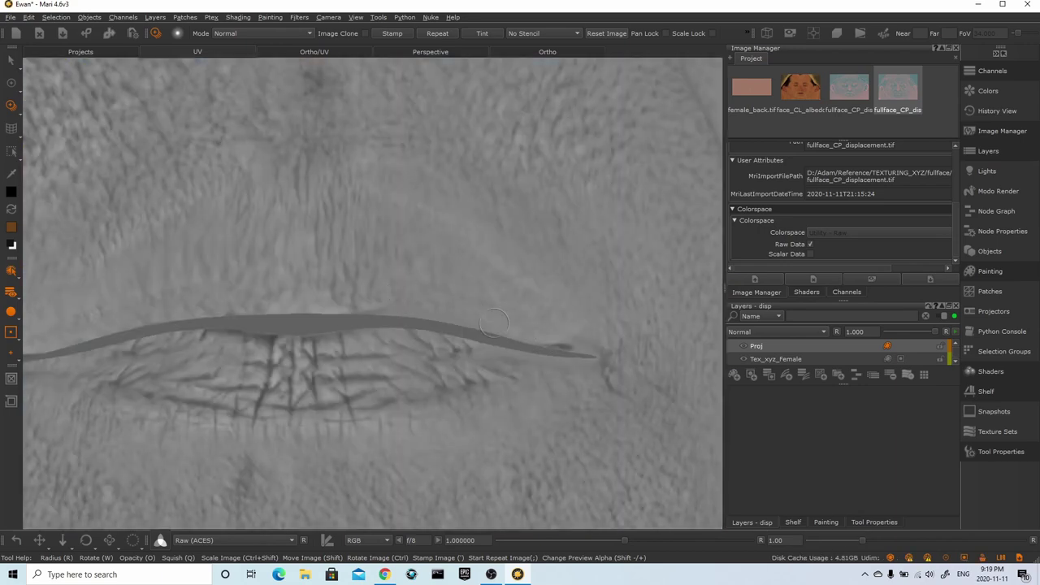
mouse_move(362, 309)
left_mouse_down()
mouse_move(546, 336)
mouse_move(560, 348)
left_mouse_up()
- Switch to the Ortho view with the Paint tool active and examine the patched lips and the whole face
scroll(536, 362, "down", 4)
scroll(483, 160, "down", 3)
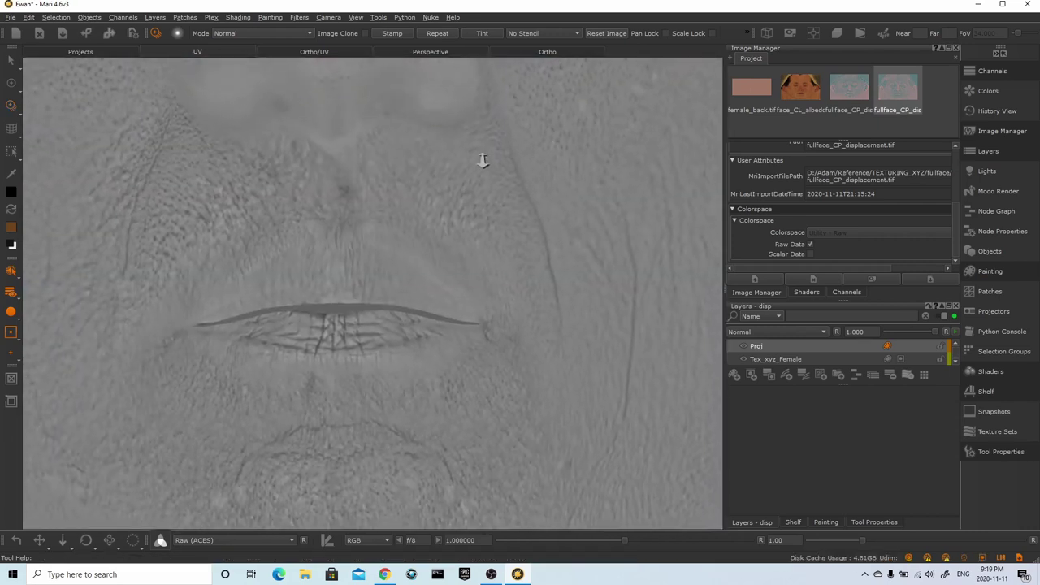
key("F12")
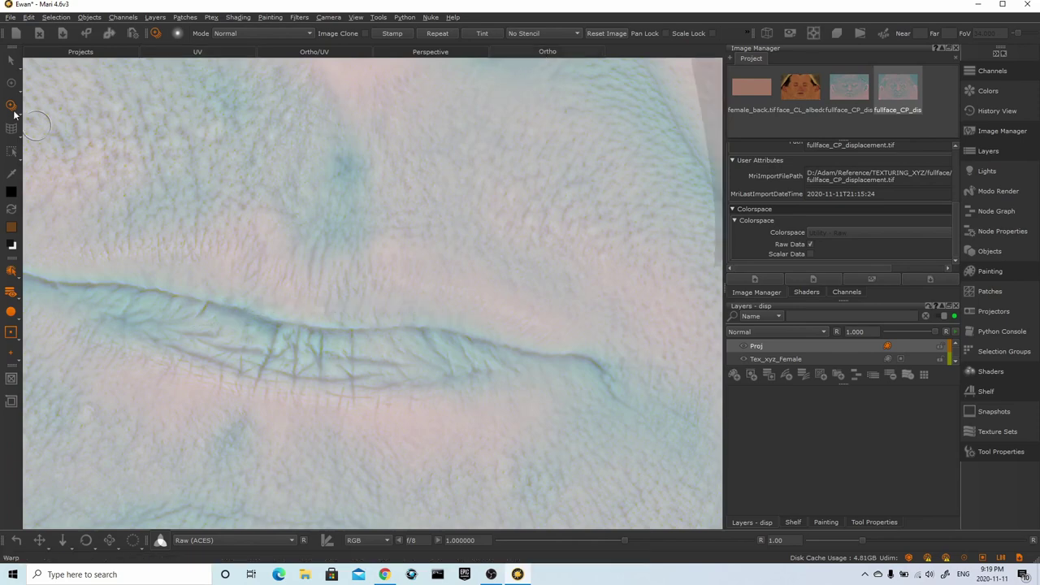
left_click(11, 84)
right_click_drag(303, 265, 559, 346, "alt")
mouse_move(559, 346)
left_mouse_down("alt")
mouse_move(596, 338)
mouse_move(584, 343)
left_mouse_up("alt")
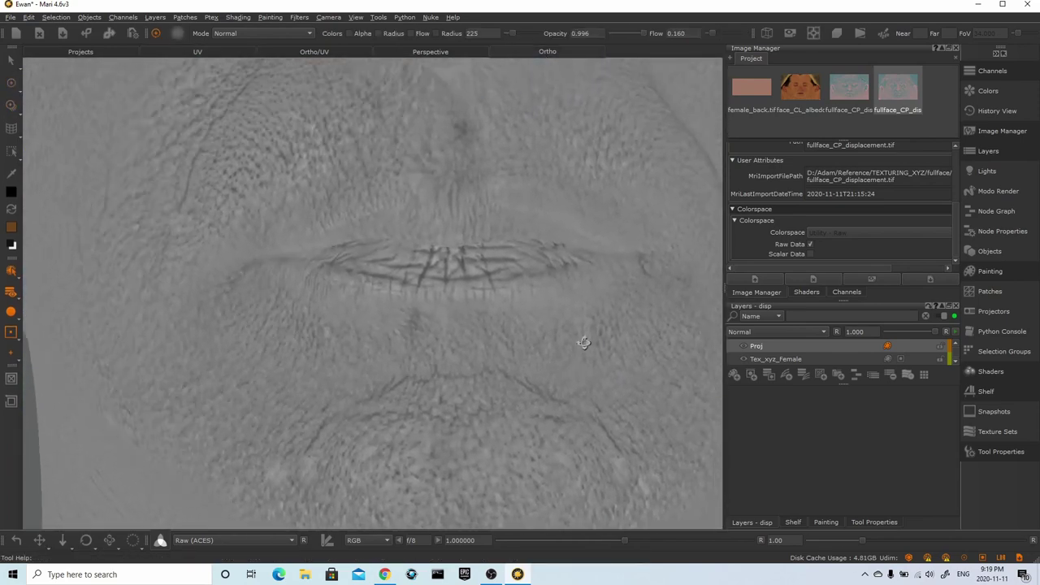
scroll(560, 330, "down", 5)
left_click_drag(467, 302, 490, 310, "alt")
right_click_drag(491, 310, 443, 332, "alt")
mouse_move(444, 332)
left_mouse_down("alt")
mouse_move(622, 321)
mouse_move(306, 334)
mouse_move(480, 323)
mouse_move(483, 258)
left_mouse_up("alt")
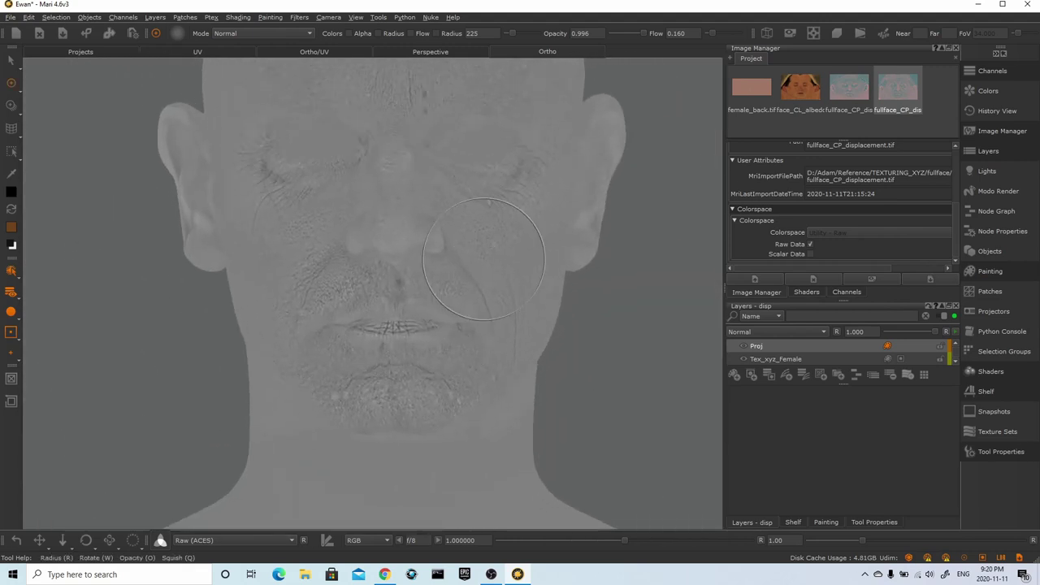
- Try a brush dab on the smooth area under the chin, and undo it
middle_click_drag(483, 258, 470, 409, "alt")
right_click_drag(469, 410, 609, 416, "alt")
right_click_drag(561, 323, 402, 311, "alt")
mouse_move(511, 299)
left_mouse_down("alt")
mouse_move(403, 293)
mouse_move(508, 302)
left_mouse_up("alt")
mouse_move(507, 302)
right_mouse_down("alt")
mouse_move(574, 401)
mouse_move(440, 334)
right_mouse_up("alt")
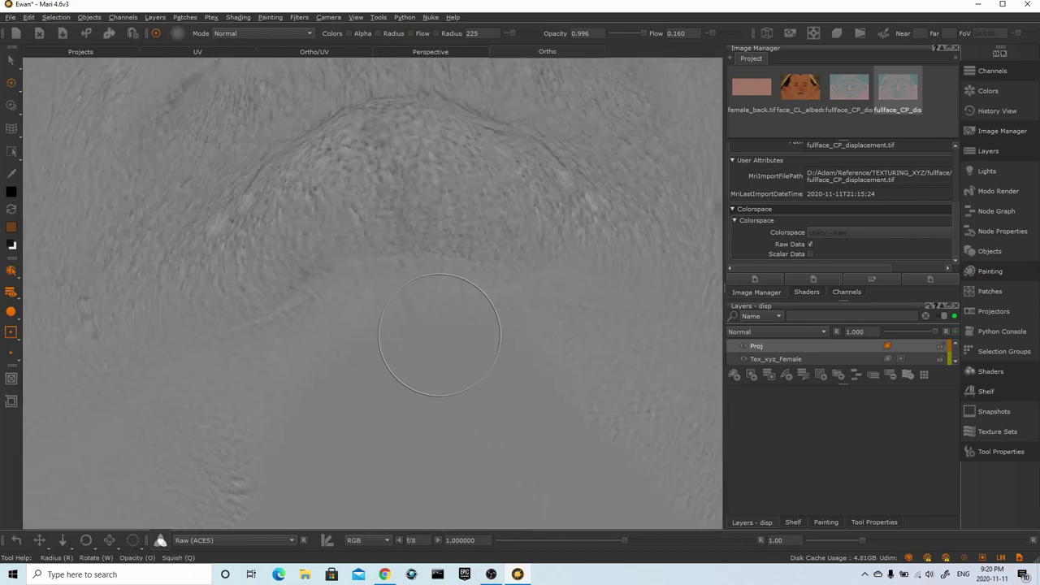
left_click(466, 310)
key("ctrl+z")
- Make the Proj layer active in the layer stack and return to the Paint Through tool
scroll(791, 353, "down", 2)
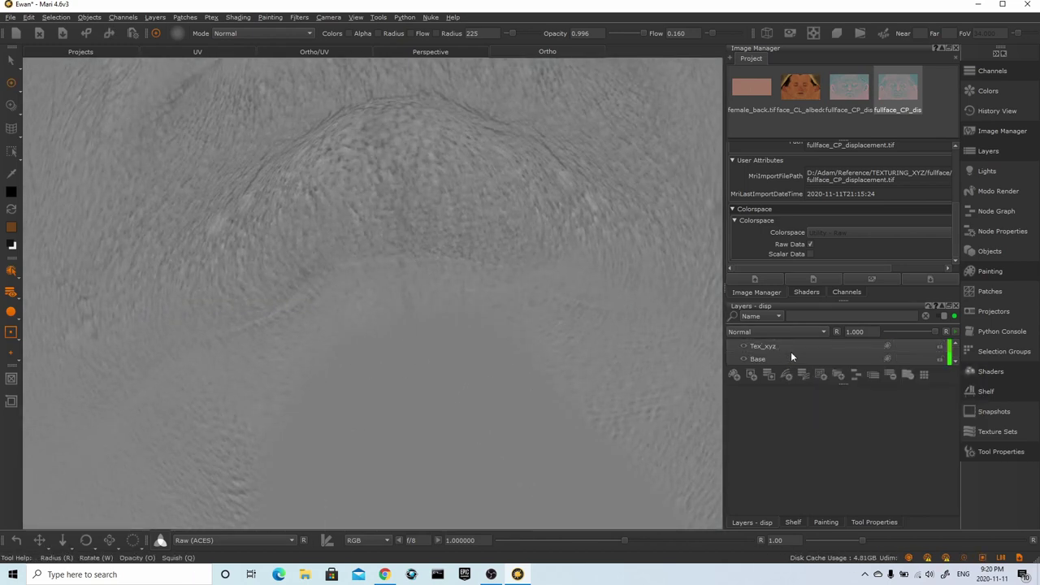
right_click_drag(471, 169, 441, 211, "alt")
scroll(782, 356, "up", 1)
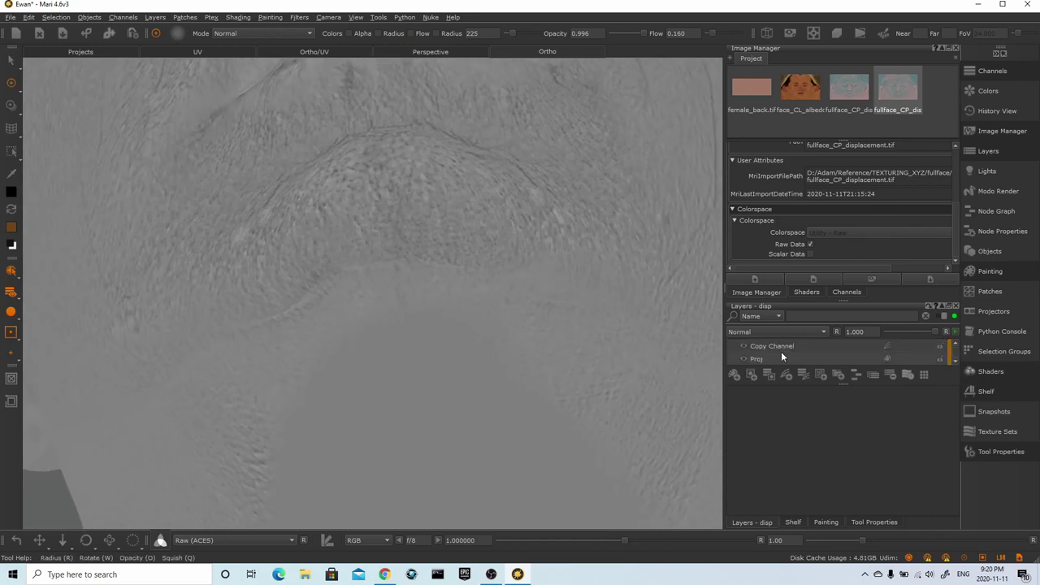
left_click(782, 358)
key("t")
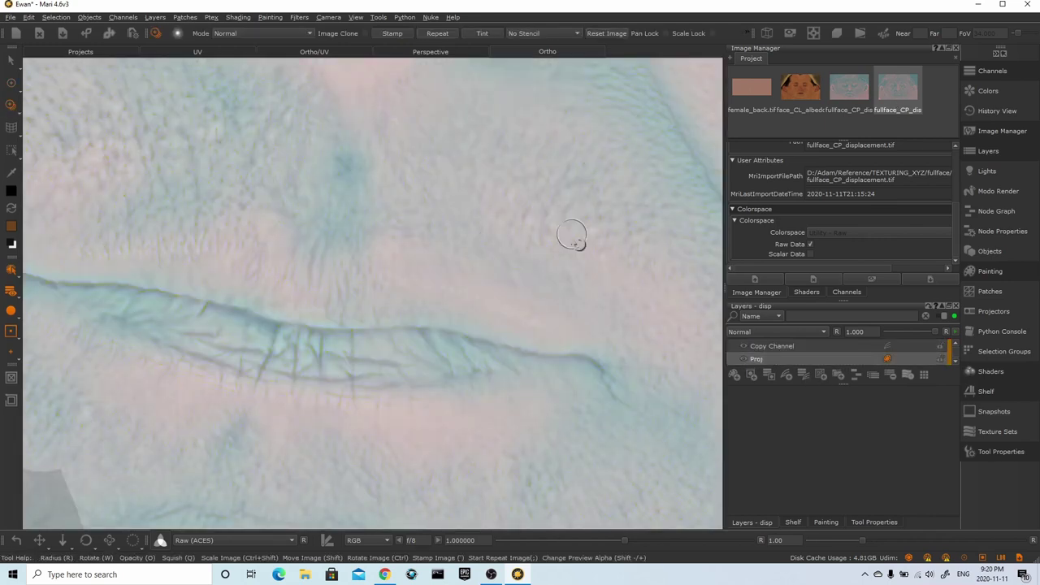
- Frame the underside of the chin and align the chin area of the displacement image over it
left_click_drag(572, 234, 627, 248, "ctrl")
left_click_drag(598, 283, 541, 281, "alt")
right_click_drag(541, 281, 441, 328, "alt")
left_click_drag(441, 327, 482, 300, "alt")
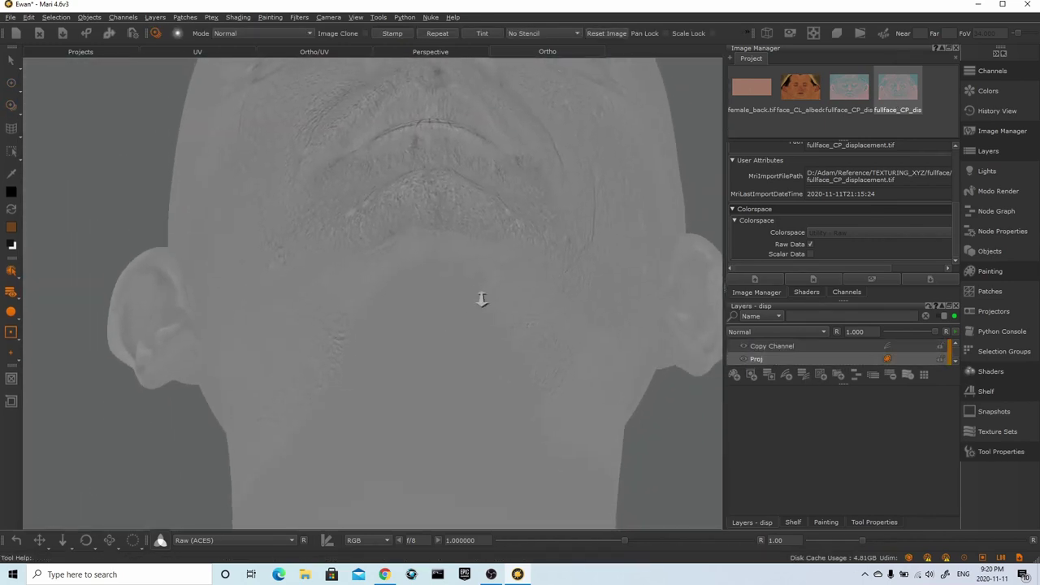
right_click_drag(482, 300, 544, 290, "alt")
middle_click_drag(544, 290, 504, 365, "alt")
left_click_drag(490, 385, 485, 252, "shift")
right_click(571, 324)
mouse_move(448, 345)
right_mouse_down("alt")
mouse_move(431, 330)
mouse_move(434, 354)
right_mouse_up("alt")
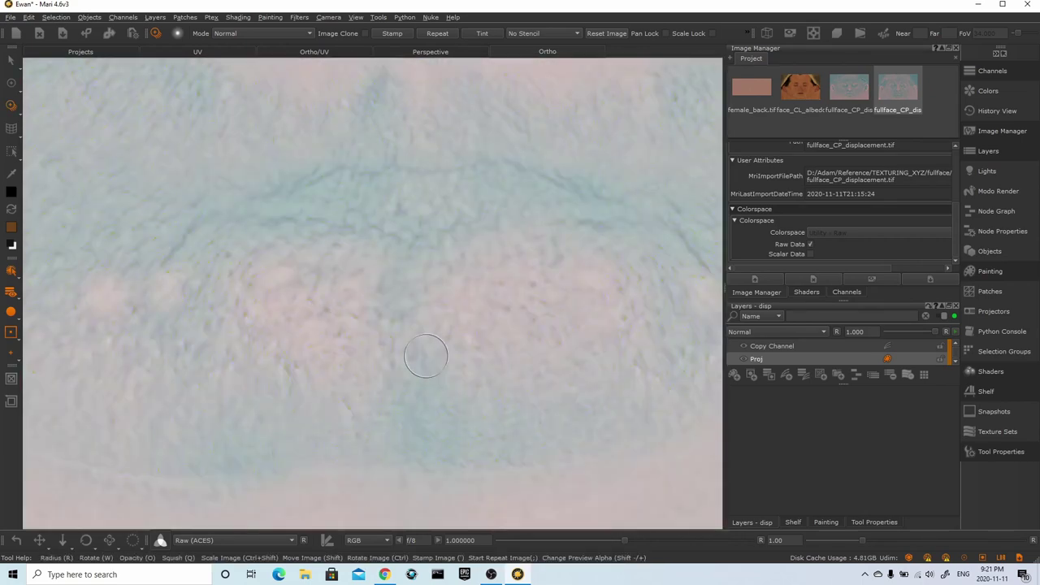
- Enlarge the brush and paint the displacement detail through below the chin, undoing and redoing the first stroke
key("r")
left_click_drag(415, 391, 473, 375)
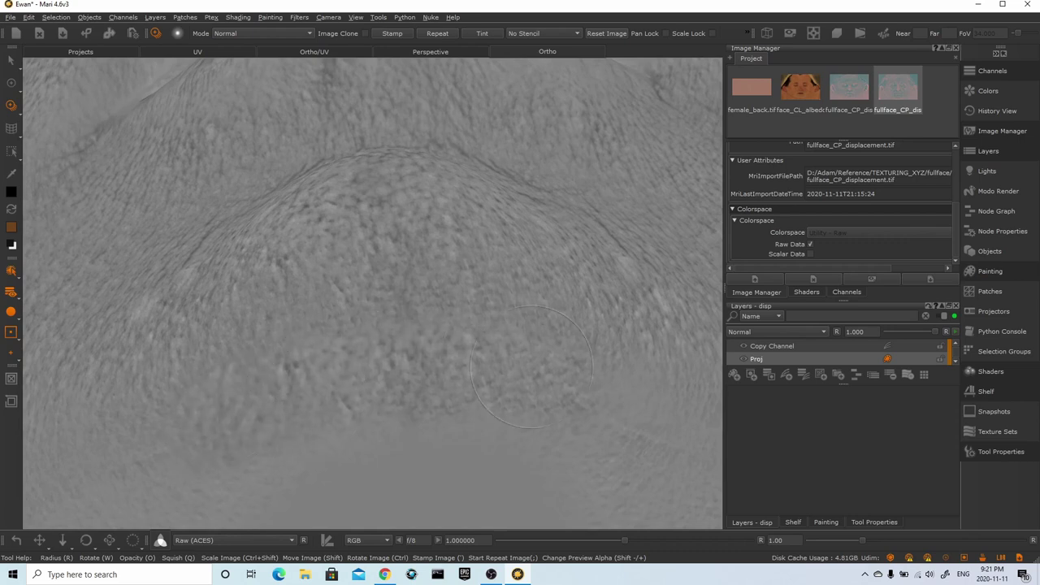
key("ctrl+z")
mouse_move(531, 366)
left_mouse_down()
mouse_move(540, 362)
mouse_move(427, 337)
mouse_move(488, 370)
left_mouse_up()
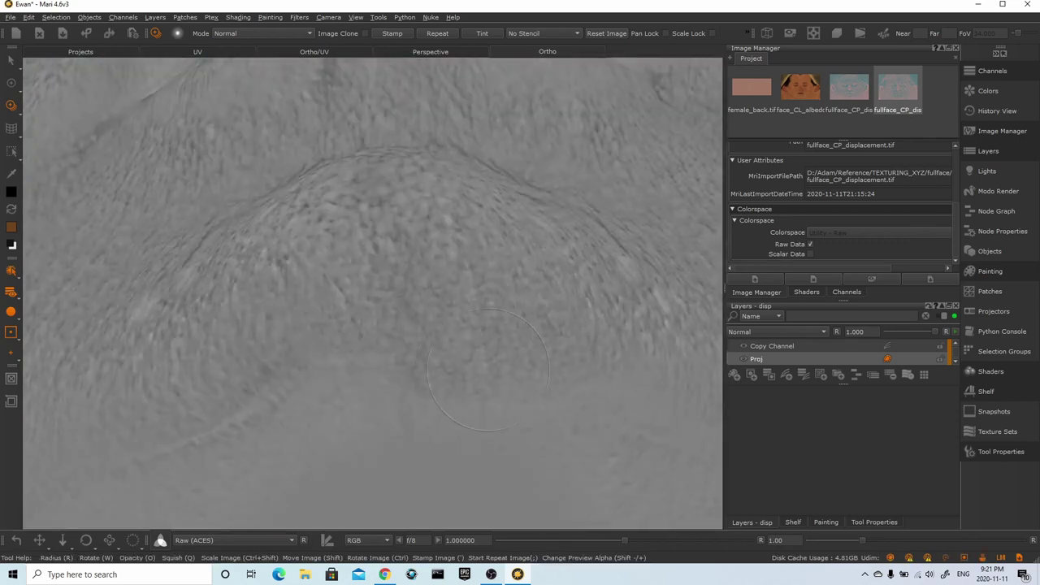
left_click_drag(227, 424, 236, 421)
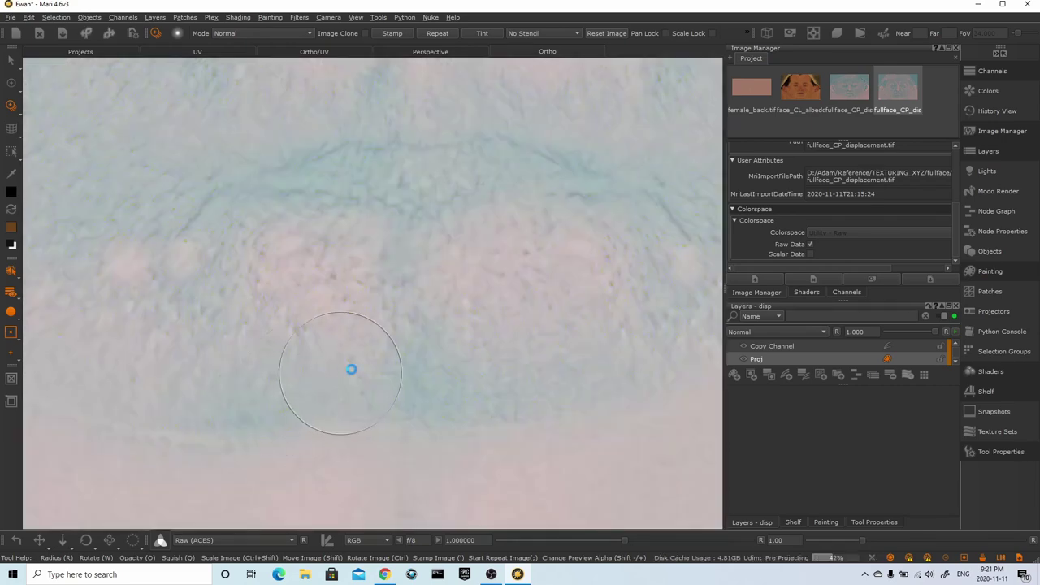
- Reposition the displacement image over the left-hand side of the jaw and paint it through below the jawline
mouse_move(350, 368)
left_mouse_down("alt")
mouse_move(434, 332)
mouse_move(344, 284)
left_mouse_up("alt")
mouse_move(301, 333)
left_mouse_down("shift")
mouse_move(595, 322)
mouse_move(635, 345)
left_mouse_up("shift")
left_click_drag(618, 347, 479, 359)
left_click_drag(469, 359, 524, 362, "shift")
mouse_move(520, 364)
left_mouse_down()
mouse_move(492, 370)
mouse_move(520, 364)
mouse_move(541, 379)
left_mouse_up()
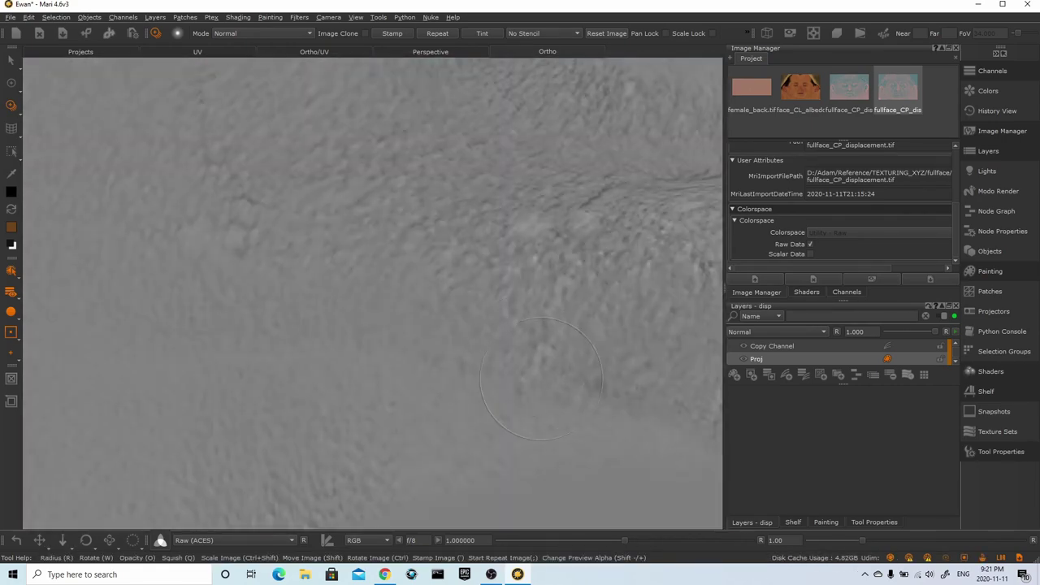
left_click_drag(291, 337, 480, 382)
- Reframe the head around the jaw and neck, move and rotate the displacement image there, and paint it through
right_click_drag(480, 383, 358, 336, "alt")
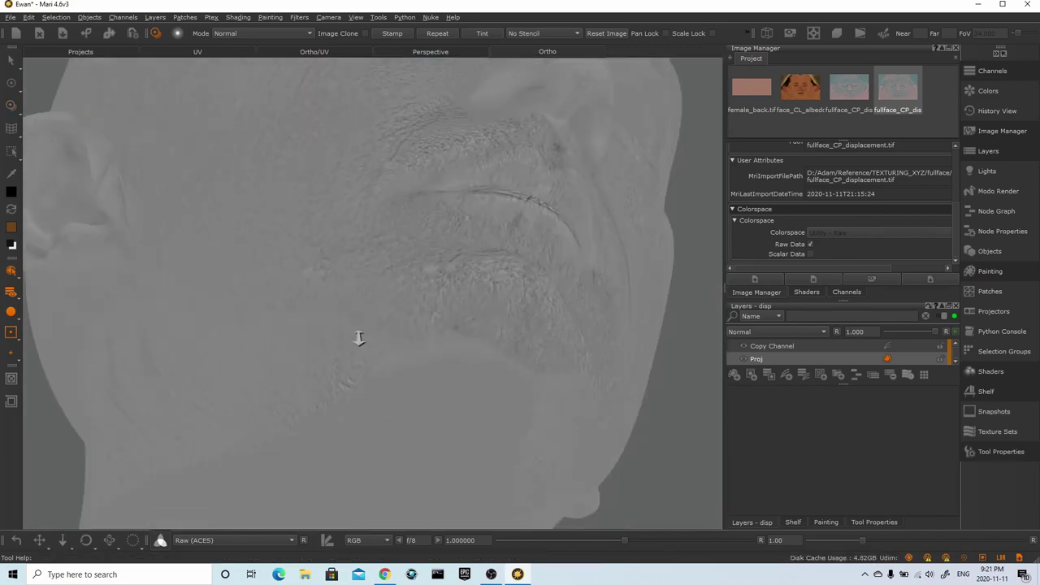
mouse_move(358, 336)
left_mouse_down("alt")
mouse_move(493, 387)
mouse_move(238, 388)
mouse_move(562, 325)
mouse_move(529, 98)
mouse_move(441, 318)
mouse_move(571, 271)
left_mouse_up("alt")
middle_click_drag(571, 271, 461, 457, "alt")
left_click_drag(429, 302, 141, 300, "shift")
left_click(296, 302)
mouse_move(296, 302)
left_mouse_down("ctrl")
mouse_move(304, 297)
mouse_move(249, 295)
left_mouse_up("ctrl")
left_click_drag(249, 295, 271, 378, "shift")
left_click(285, 291)
- Return to the front of the head and set the Copy Channel adjustment layer's channel to Red
left_click_drag(393, 293, 515, 251, "alt")
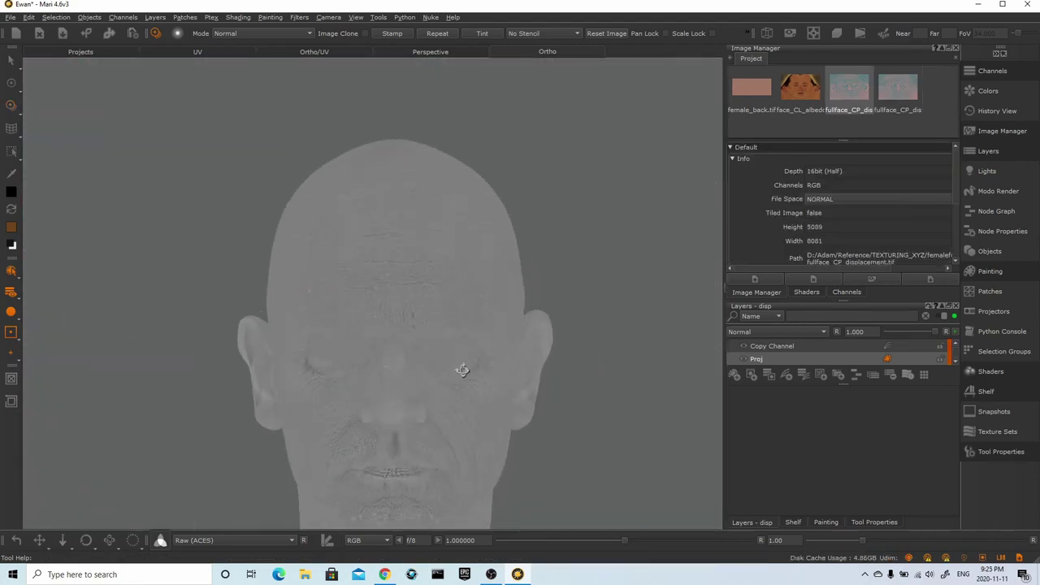
left_click_drag(463, 366, 290, 258, "alt")
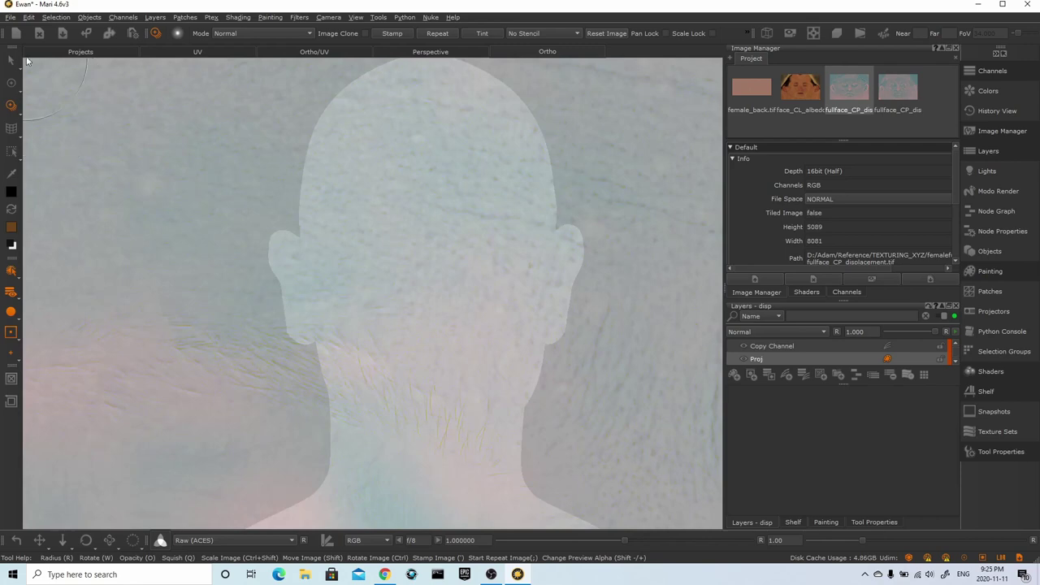
left_click(10, 82)
left_click(755, 347)
left_click(780, 403)
left_click(779, 391)
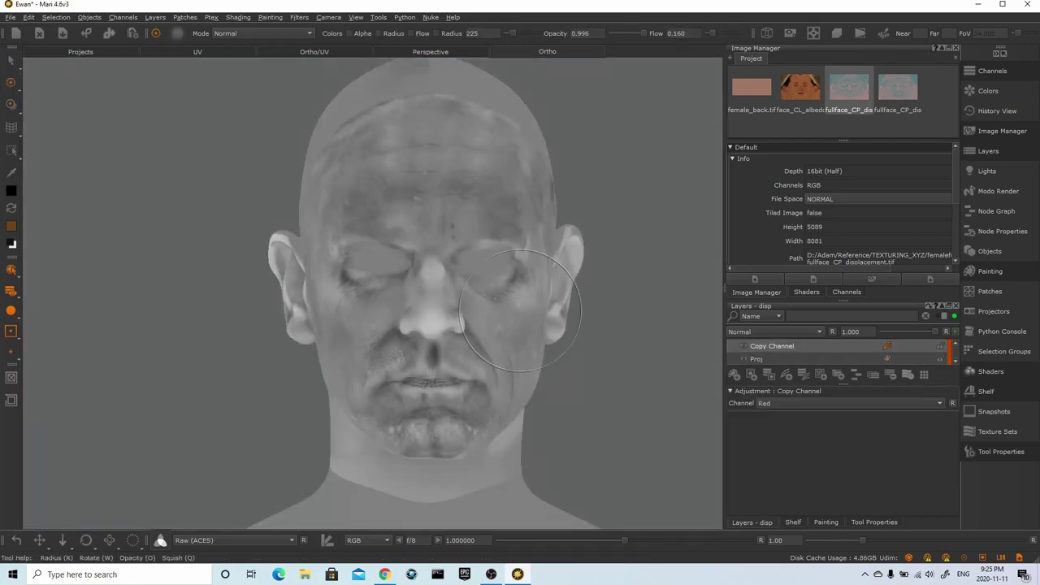
- Examine the Red channel displacement across the forehead, eyes, nose and mouth from the front
right_click_drag(476, 343, 516, 320, "alt")
left_click_drag(515, 320, 475, 309, "alt")
right_click_drag(475, 309, 450, 294, "alt")
left_click_drag(449, 294, 476, 299, "alt")
right_click_drag(476, 299, 395, 274, "alt")
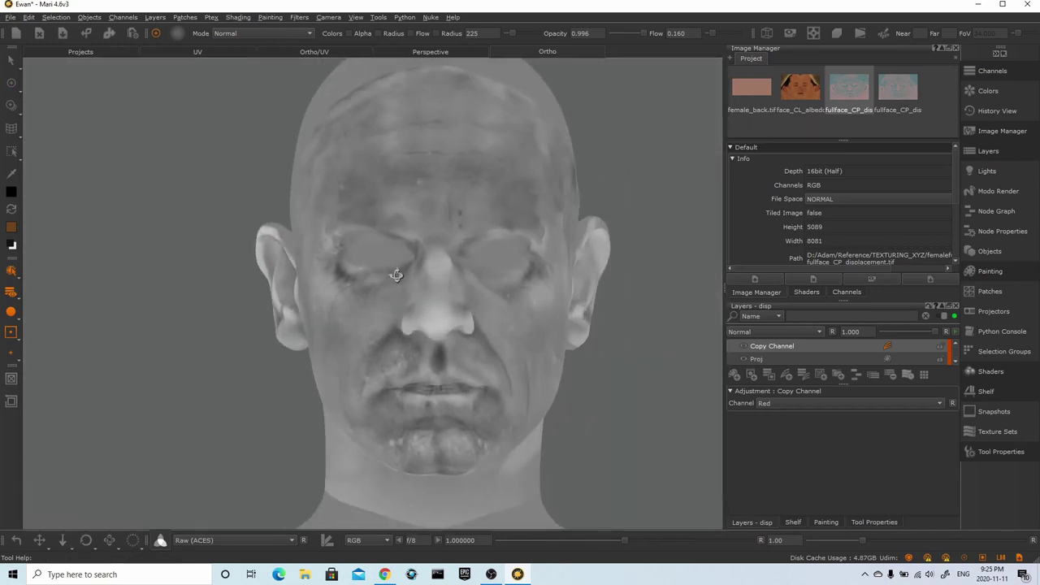
left_click_drag(395, 273, 401, 281, "alt")
right_click_drag(401, 281, 424, 302, "alt")
scroll(455, 311, "up", 5)
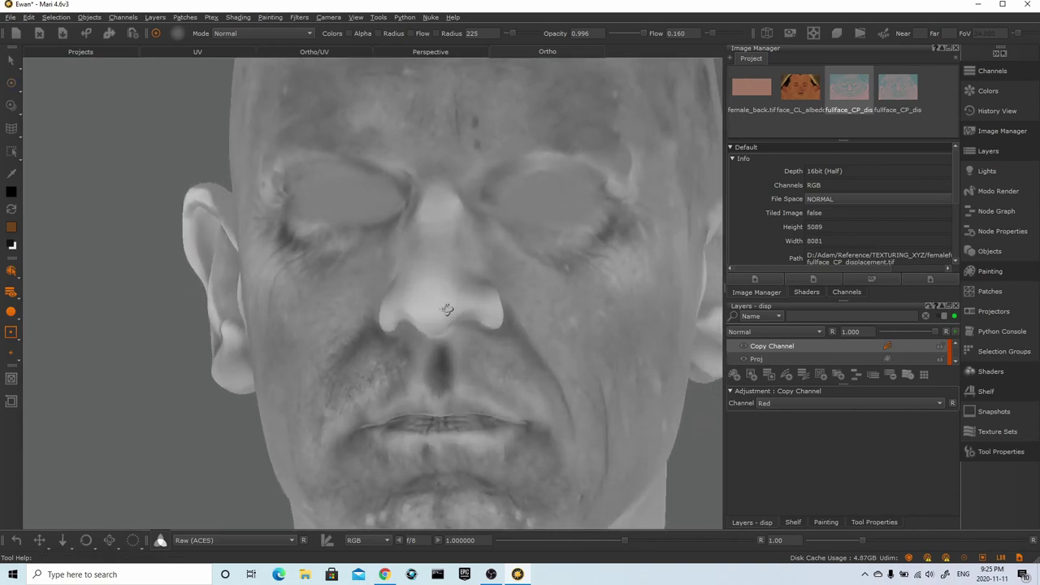
- Set the Copy Channel adjustment layer's channel to Green and open the flattened export settings for the disp channel
left_click(812, 403)
left_click(795, 413)
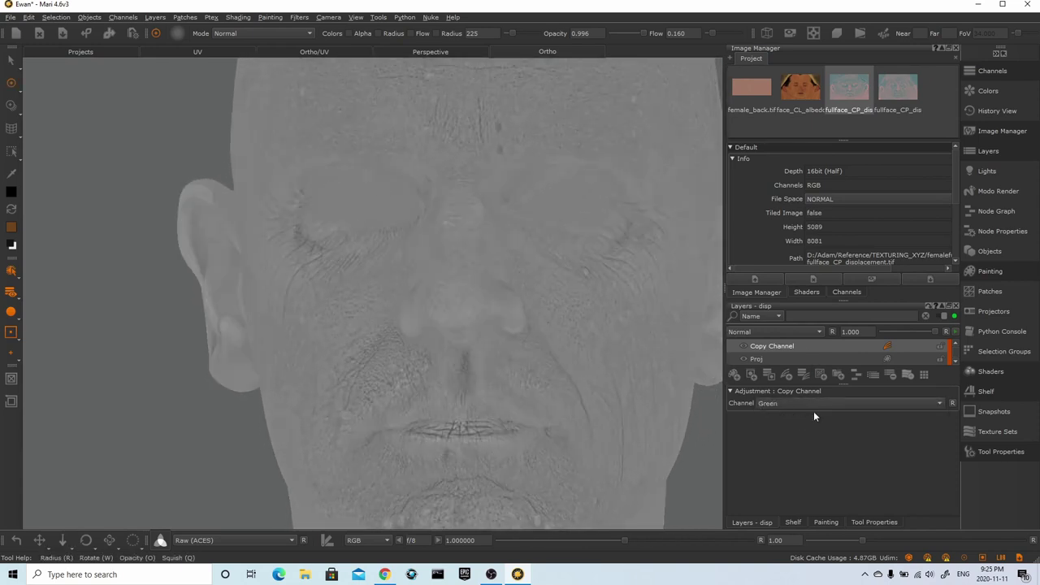
left_click(845, 292)
right_click(744, 94)
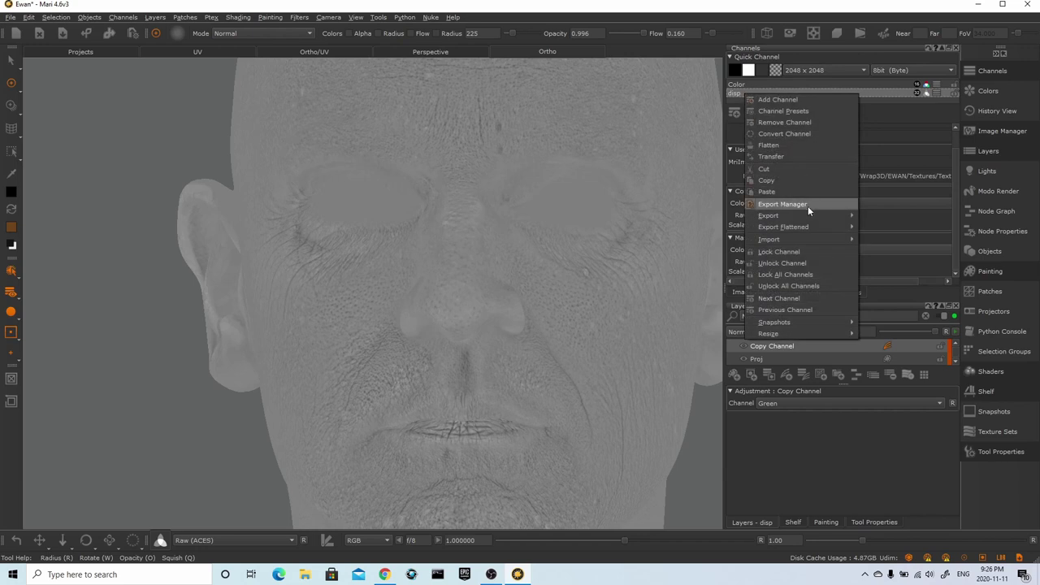
mouse_move(812, 227)
left_click(894, 228)
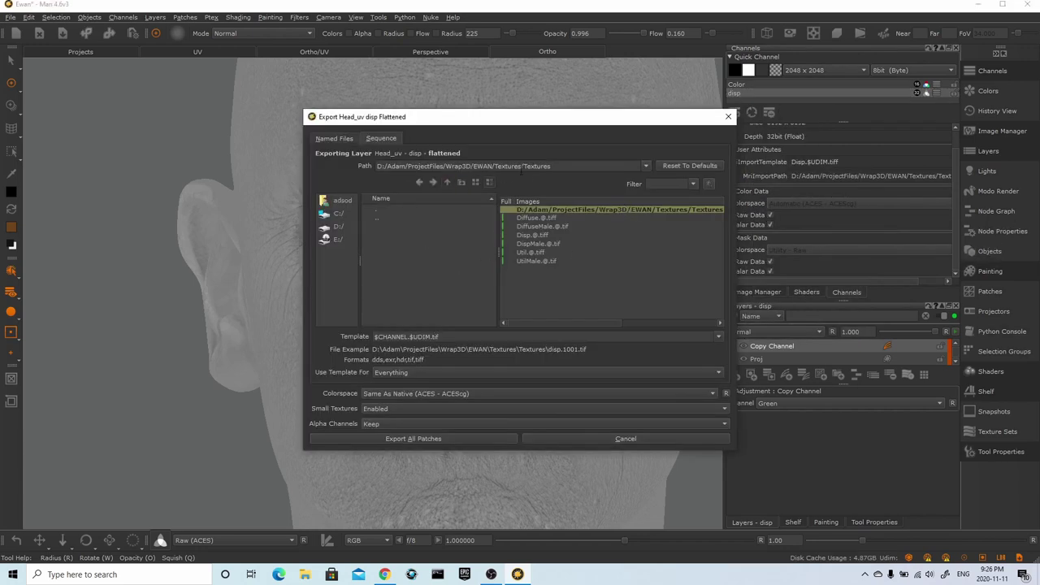
- Create a MariTextures folder inside Textures as the export destination and set the export colorspace to Utility - Raw
left_click(462, 183)
type("MariTextures")
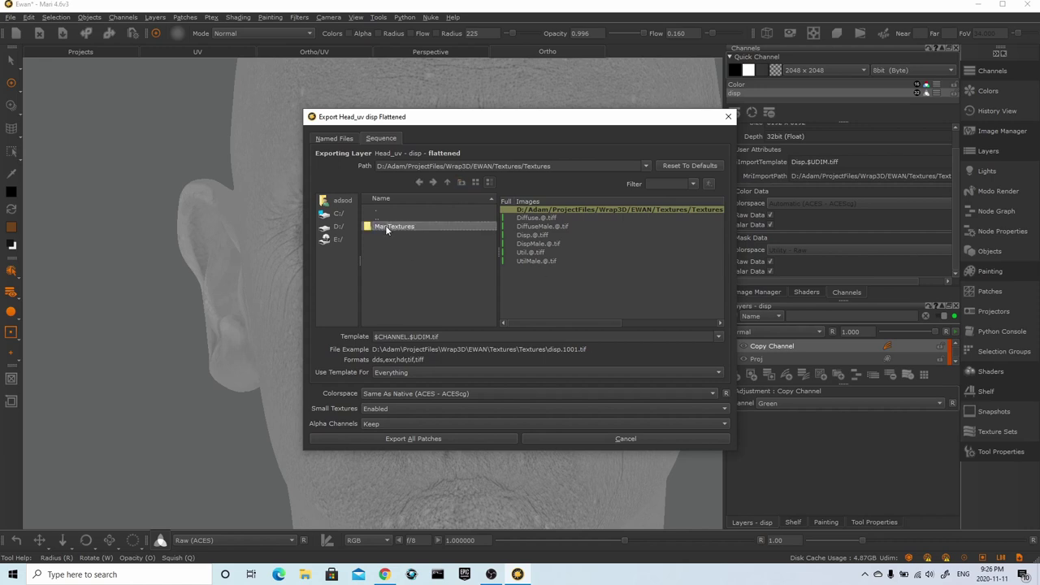
double_click(387, 226)
left_click(433, 394)
mouse_move(443, 477)
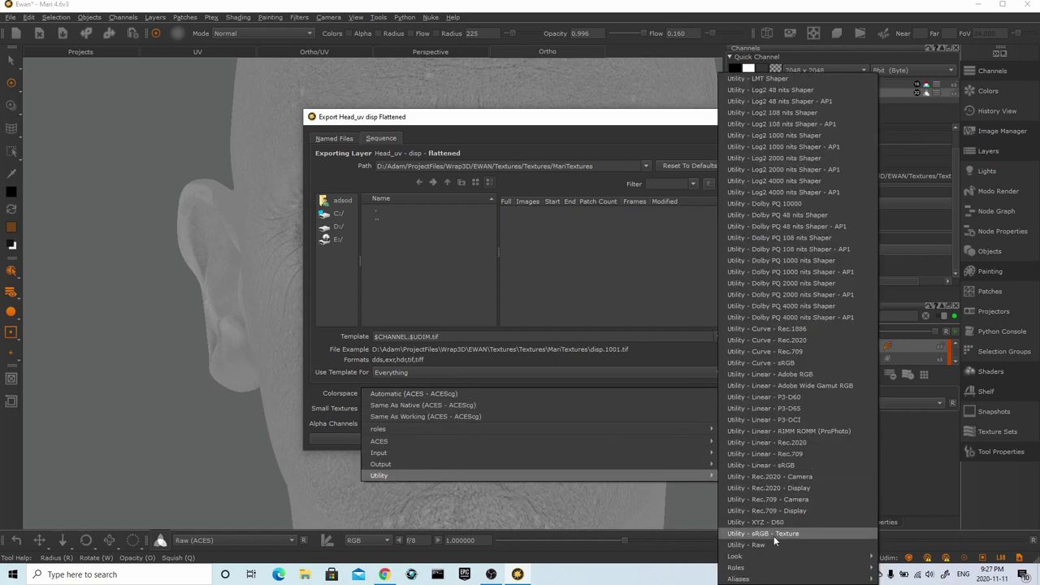
left_click(773, 534)
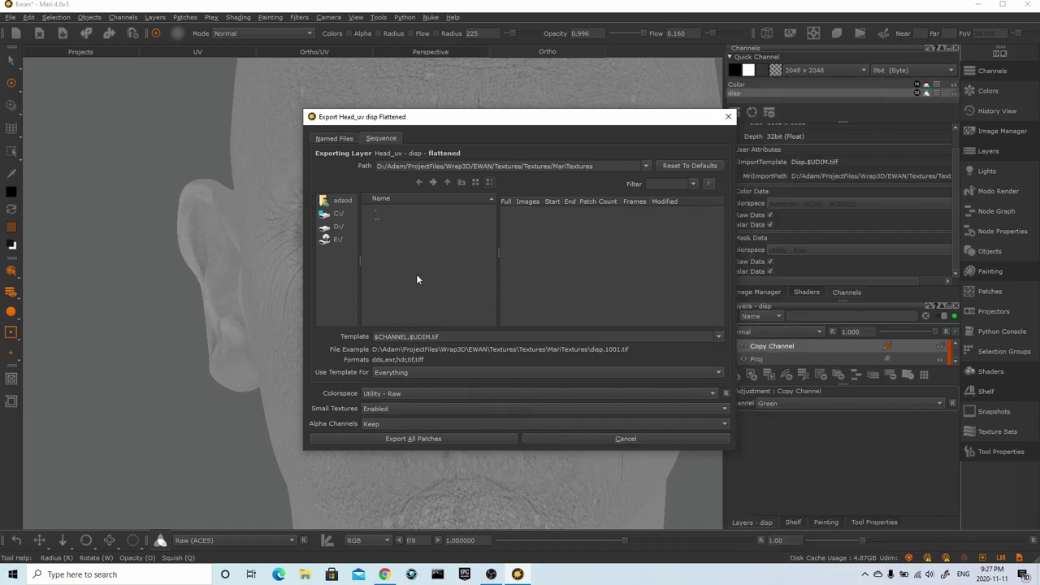
- Set the file name template to $CHANNEL.G.$UDIM.tif and export all patches
left_click(407, 337)
type(".R")
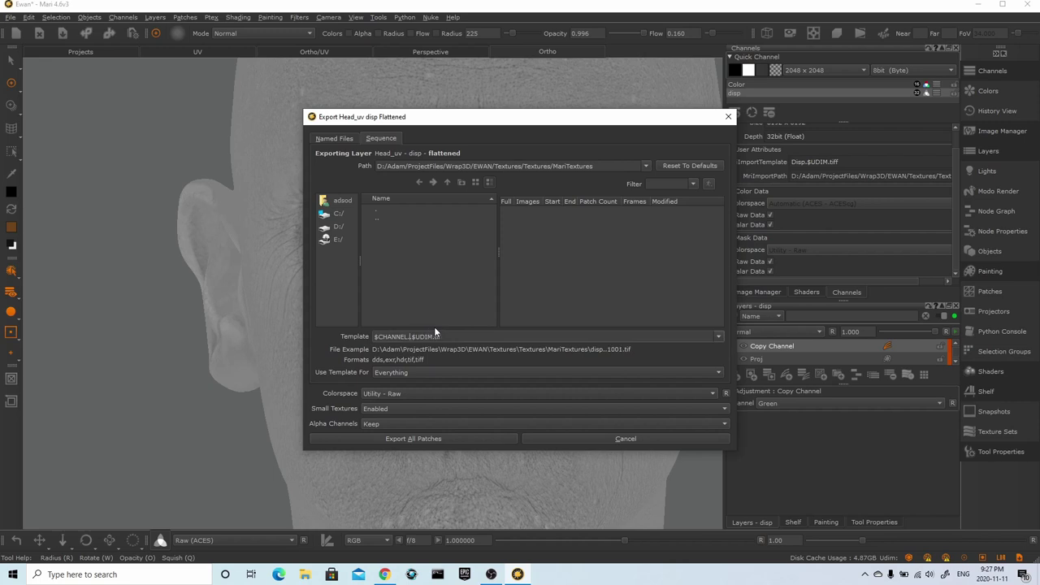
key("BackSpace")
type("G")
left_click(441, 439)
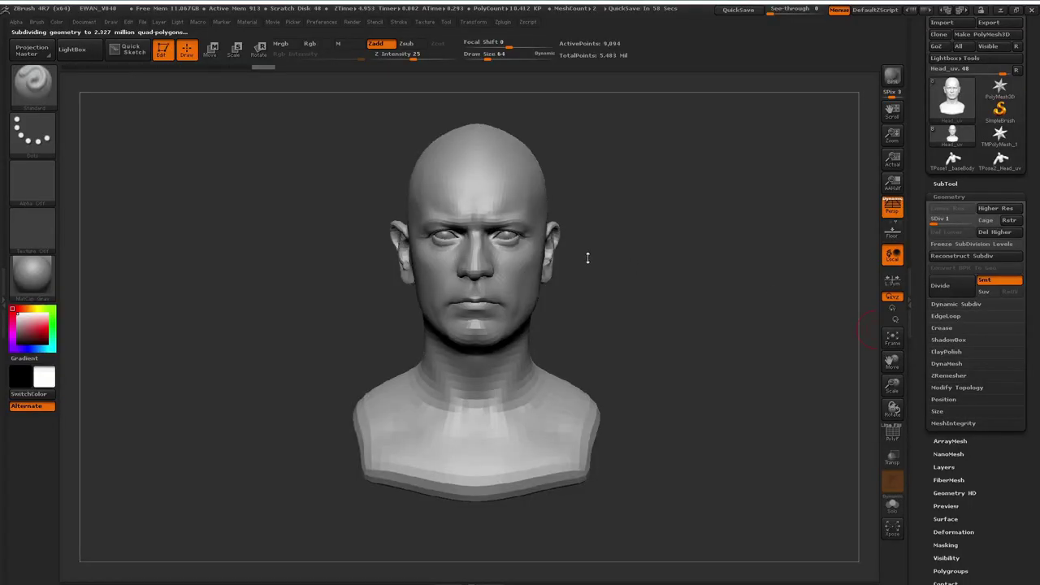
- In ZBrush, show the polyframe on the bust and divide it into polygroups with Auto Groups With UV
left_click_drag(588, 258, 669, 276)
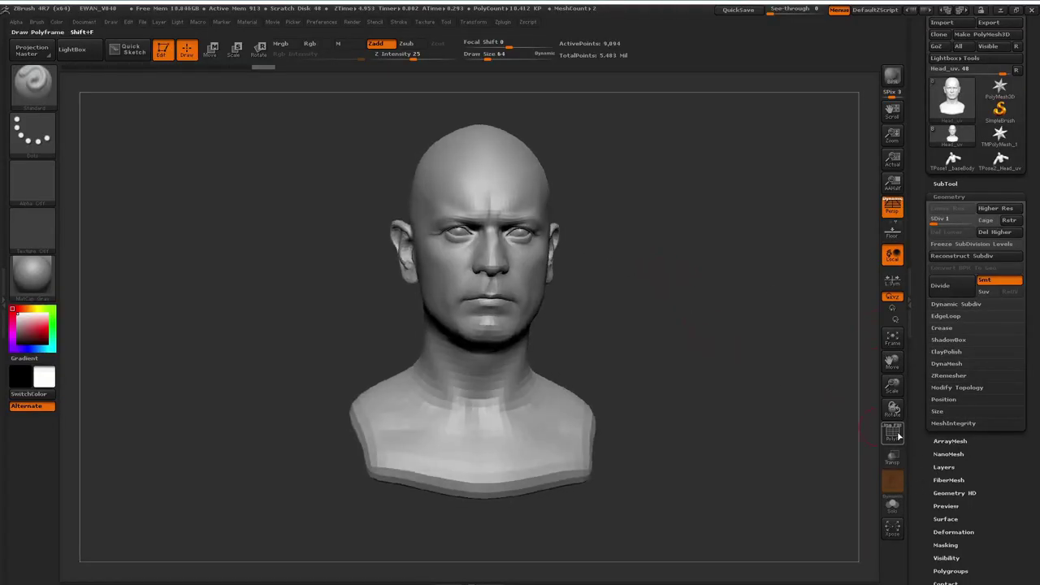
left_click(892, 434)
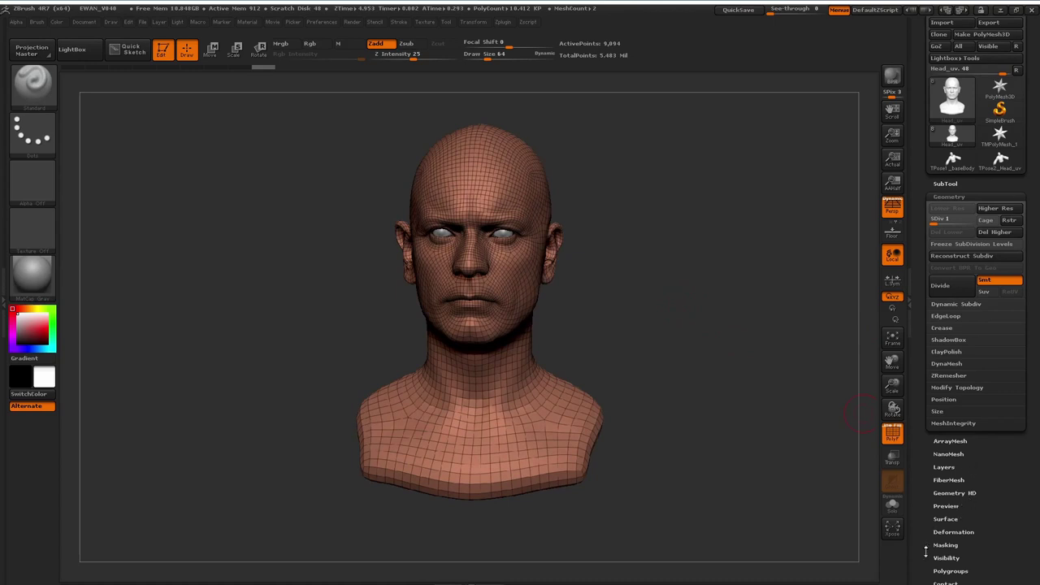
scroll(925, 552, "down", 5)
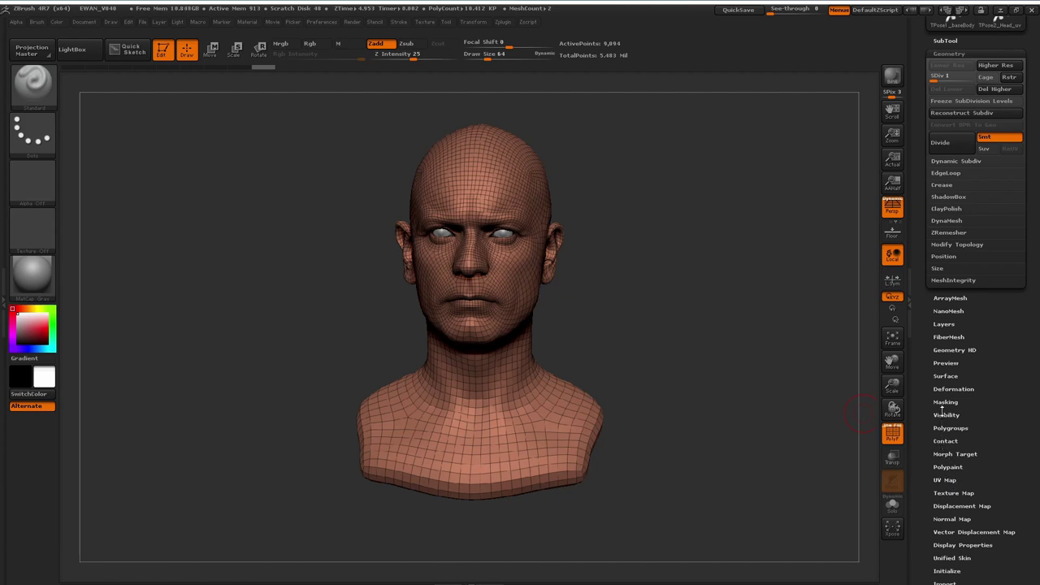
scroll(983, 437, "down", 3)
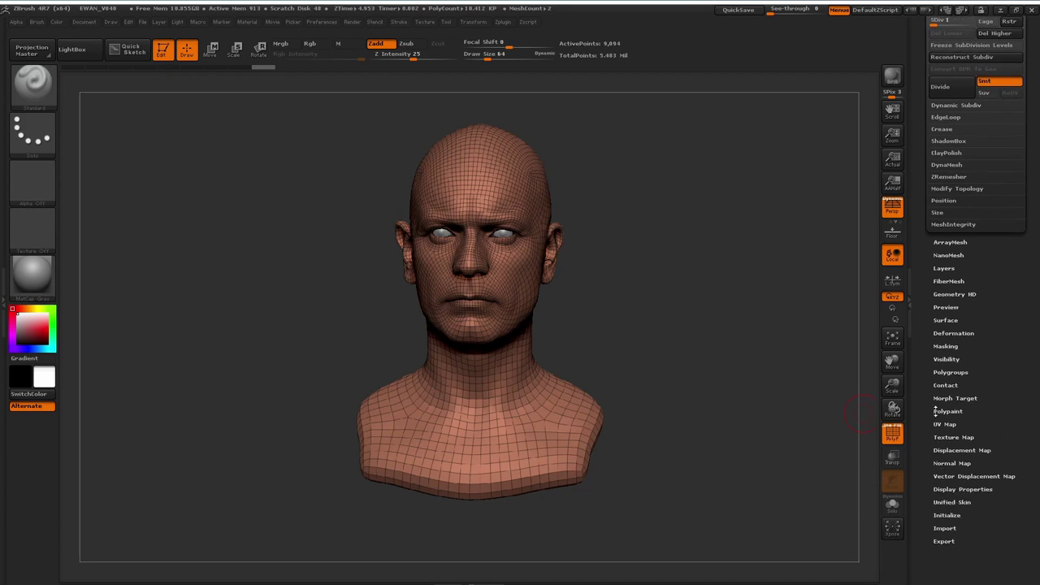
left_click(949, 372)
scroll(951, 244, "down", 6)
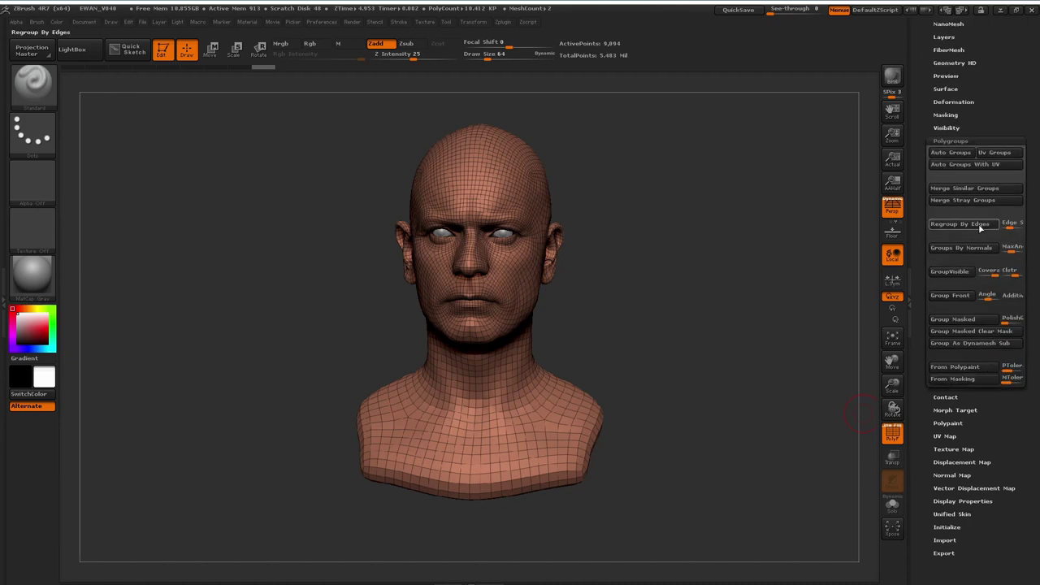
left_click(949, 170)
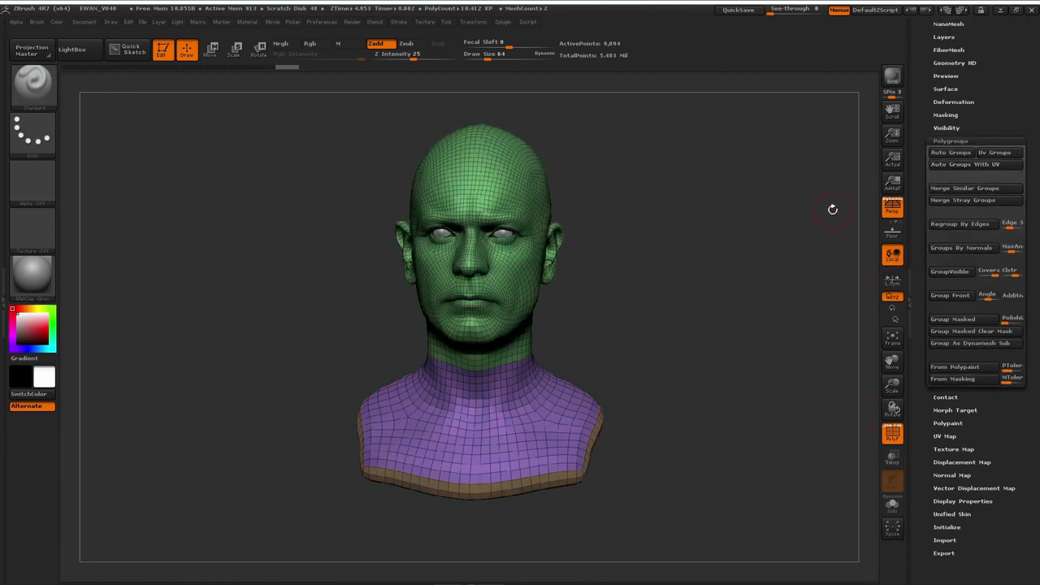
- Raise the bust to its highest subdivision level and divide it once more to SDiv 6
scroll(922, 220, "up", 3)
scroll(921, 220, "up", 4)
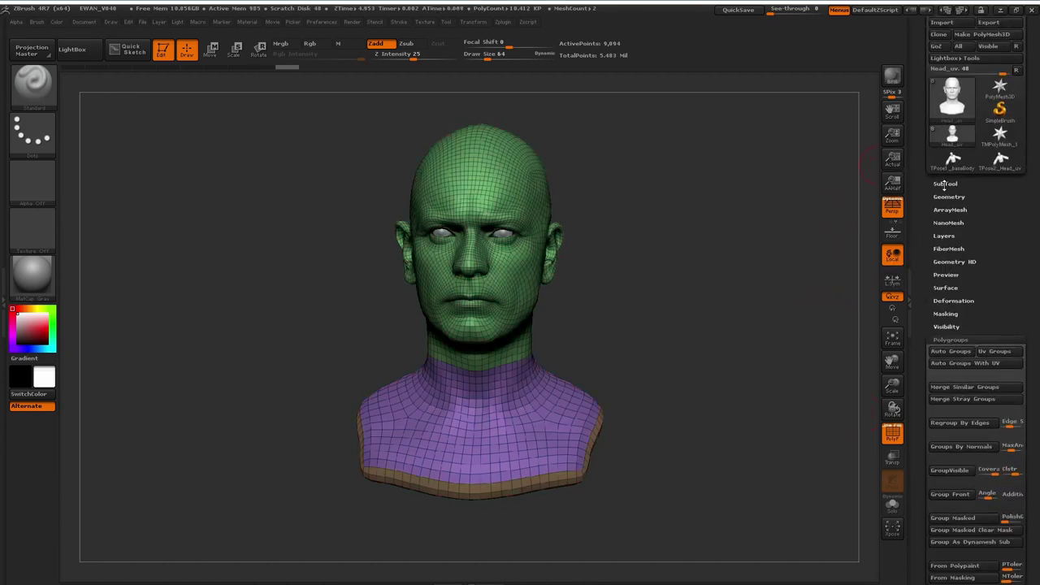
left_click(949, 197)
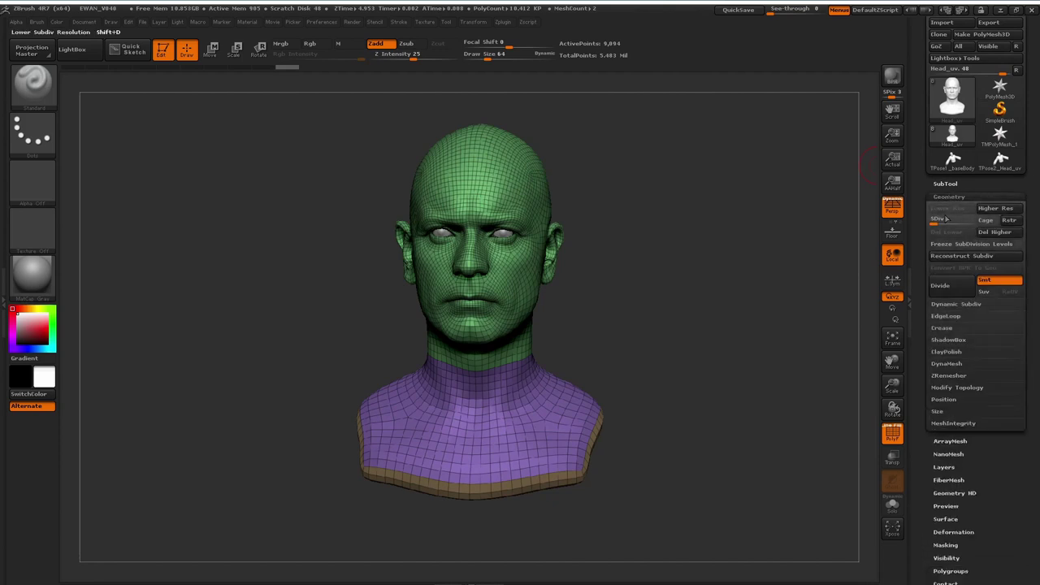
left_click_drag(934, 221, 977, 220)
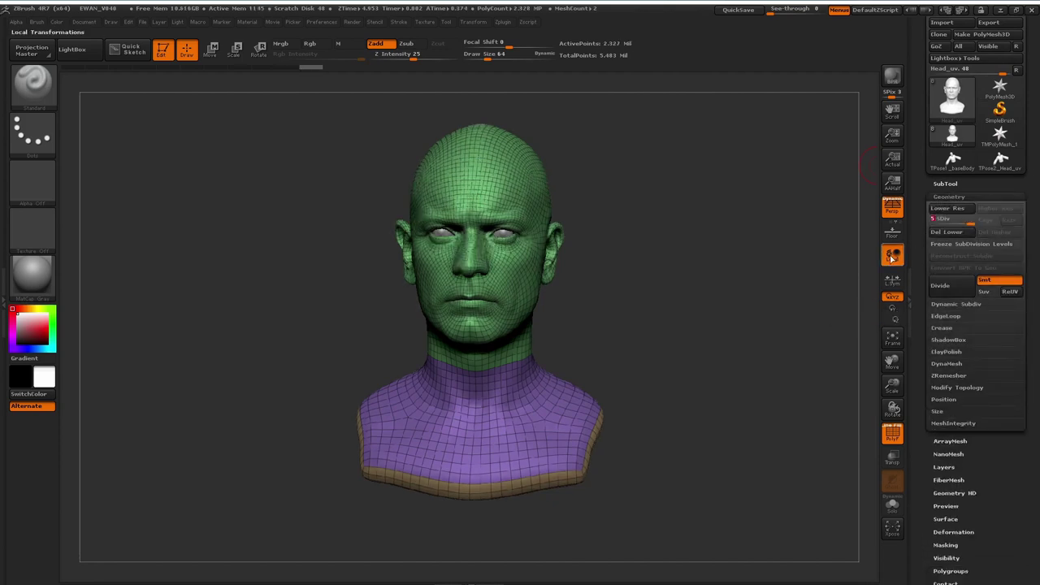
key("ctrl+d")
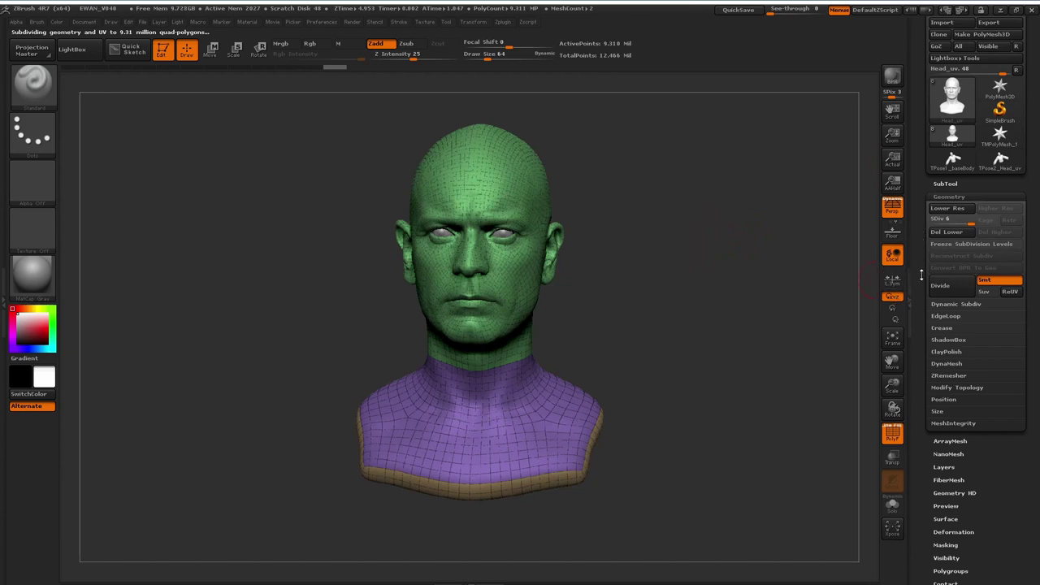
- Create a new sculpt layer on the bust and name it base
left_click_drag(921, 279, 922, 265)
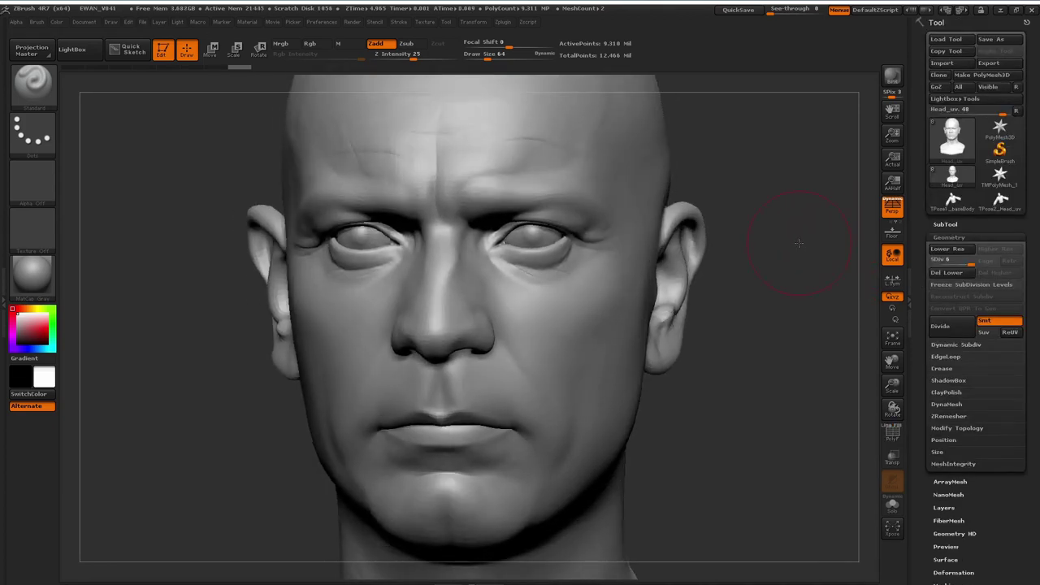
left_click(944, 507)
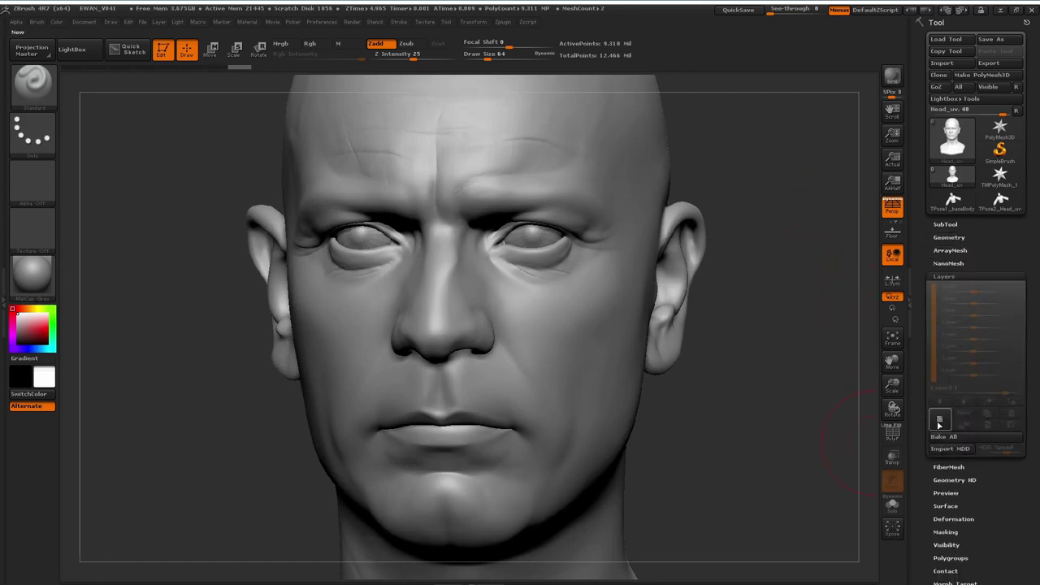
left_click(940, 422)
left_click(964, 415)
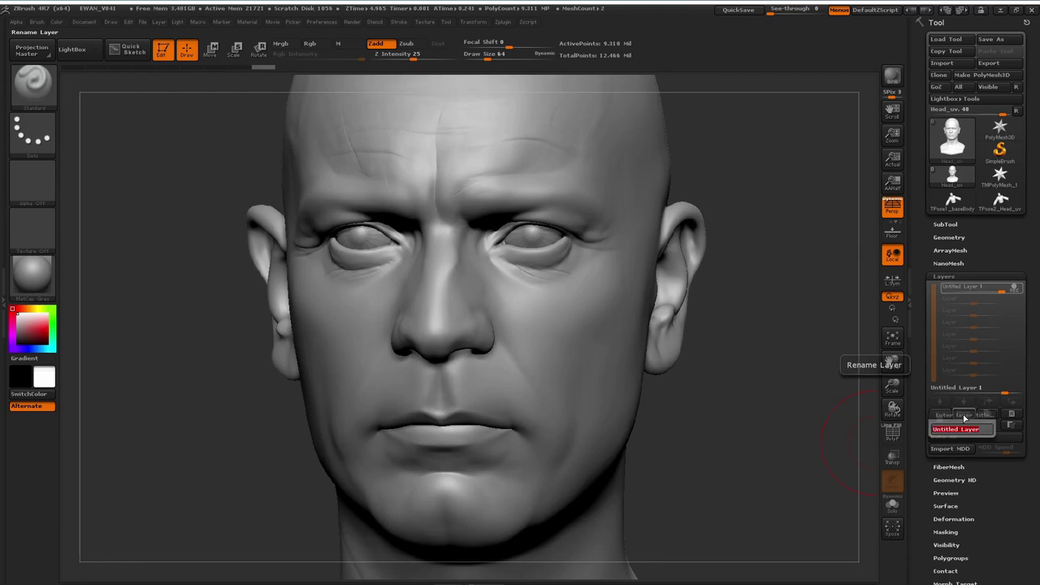
type("base")
key("Return")
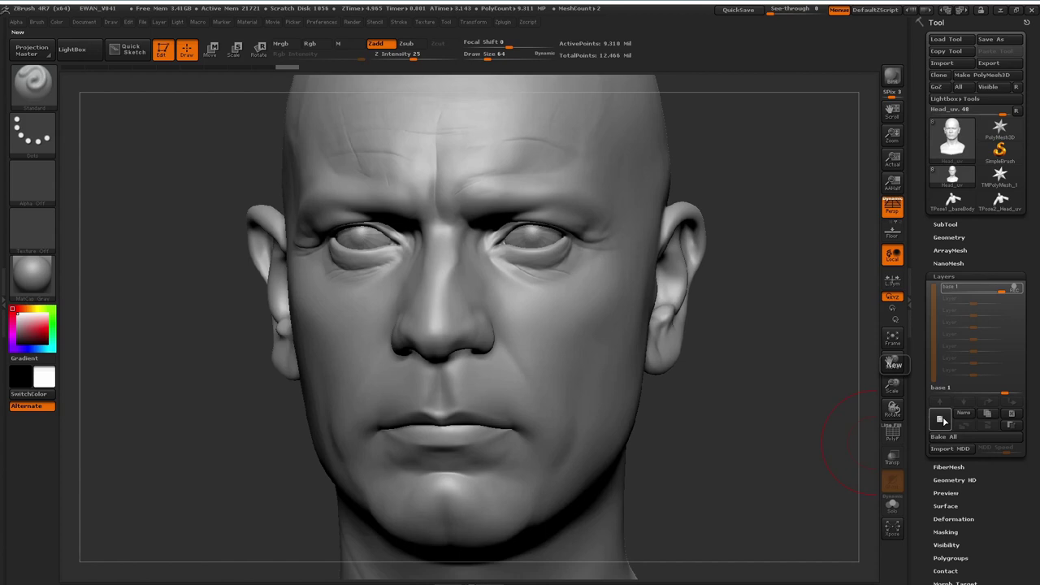
- Add a second sculpt layer for the green-channel detail and name it G
left_click(941, 419)
left_click(962, 414)
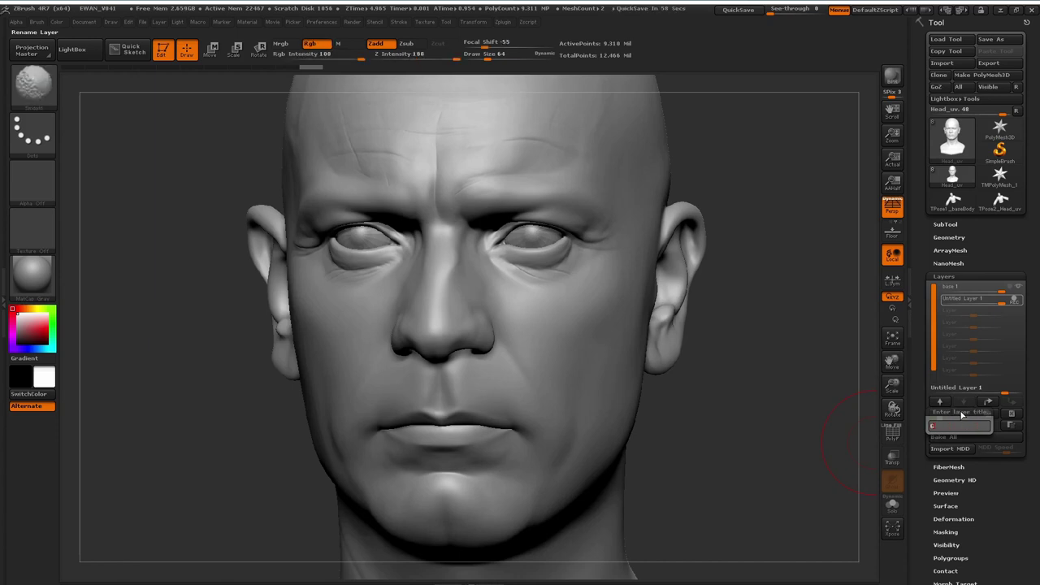
type("b")
key("Return")
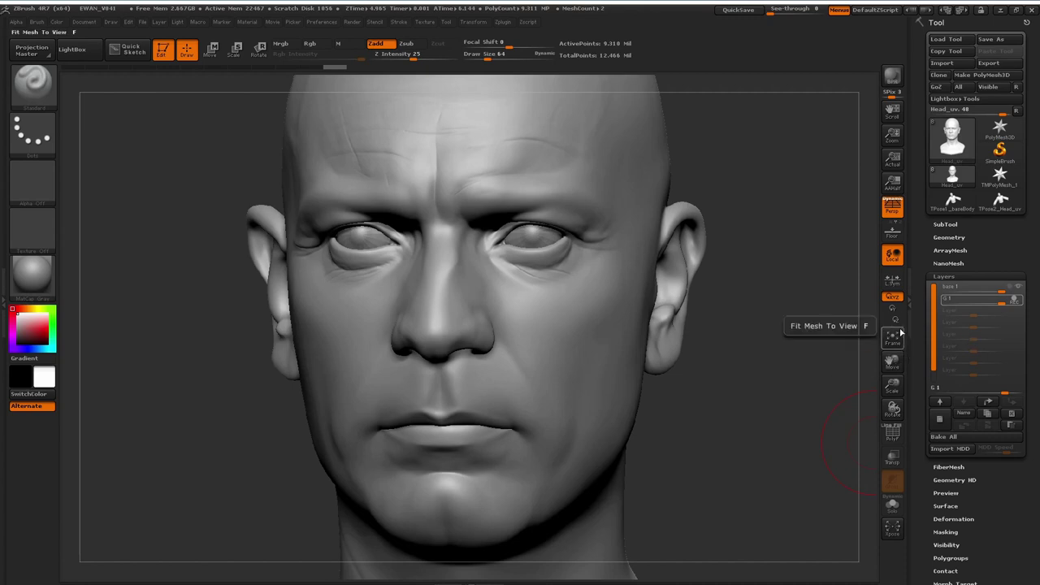
- Isolate the head polygroup so that the lower neck and shoulders are hidden
key("ctrl+shift")
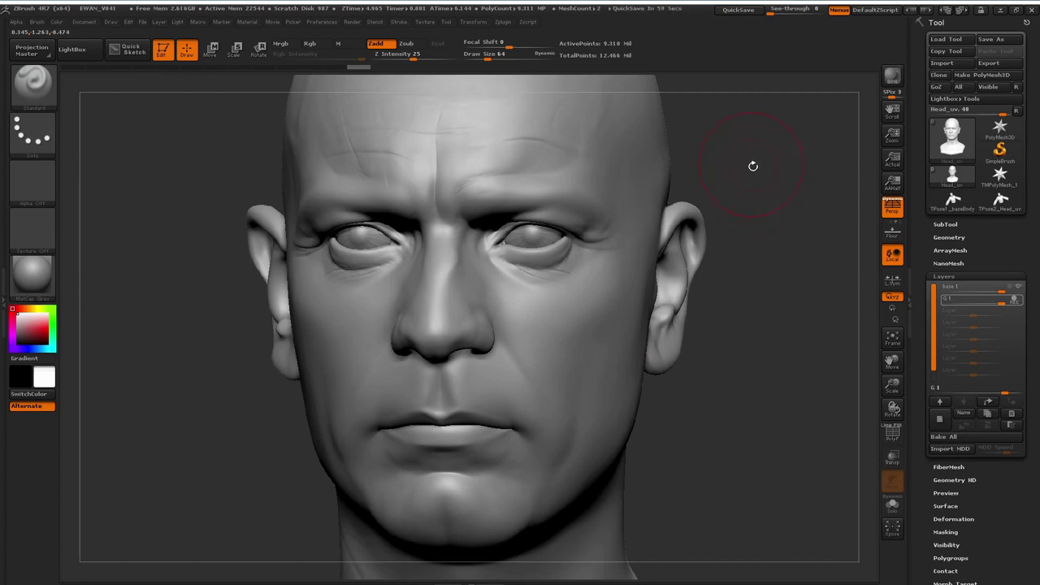
left_click_drag(789, 214, 745, 116, "alt")
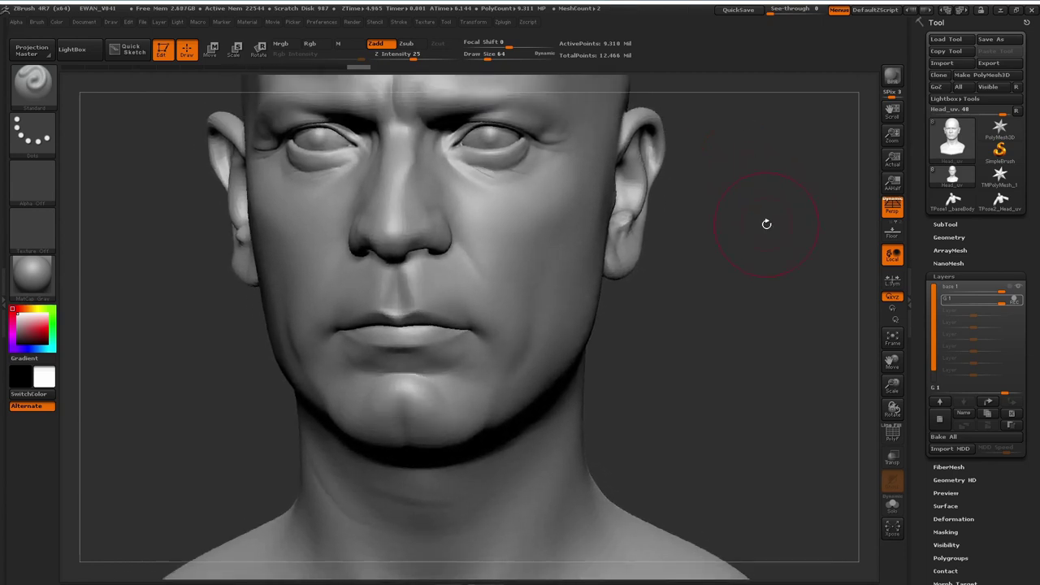
key("ctrl+shift")
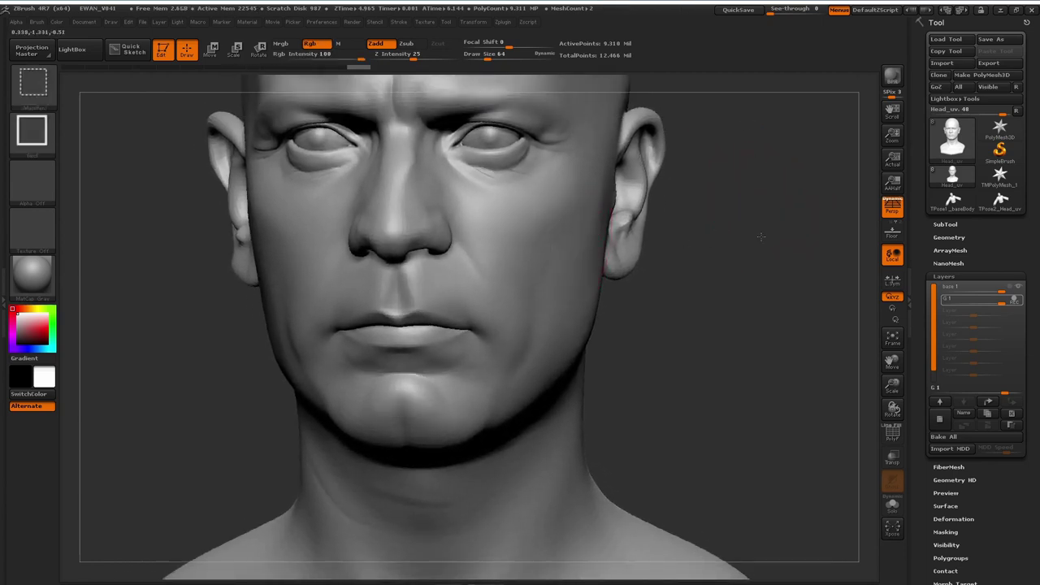
left_click(727, 244, "ctrl+shift")
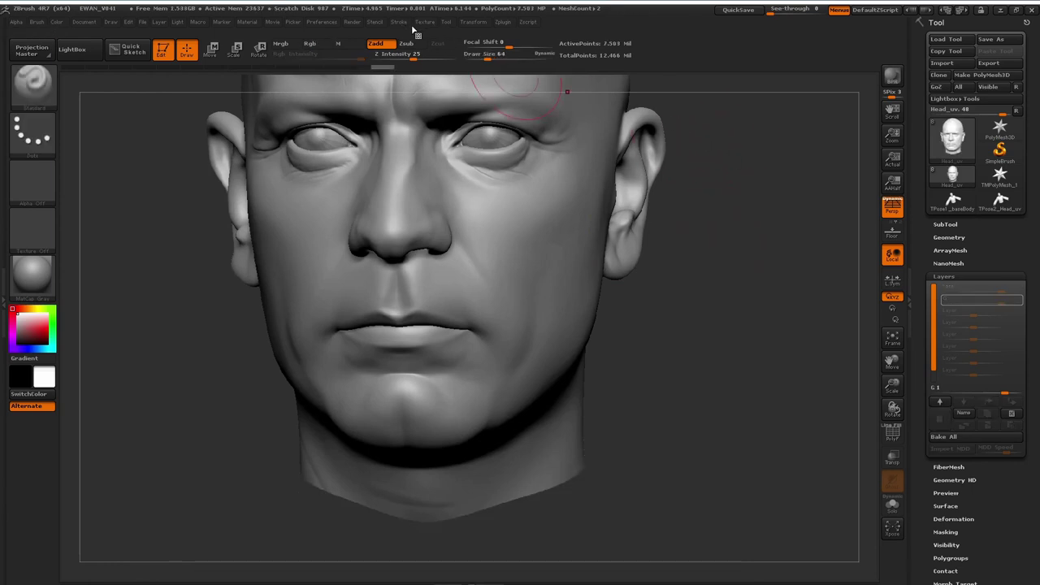
- Import the dispF.G.1001 image from the MariTextures folder as a texture
left_click(422, 24)
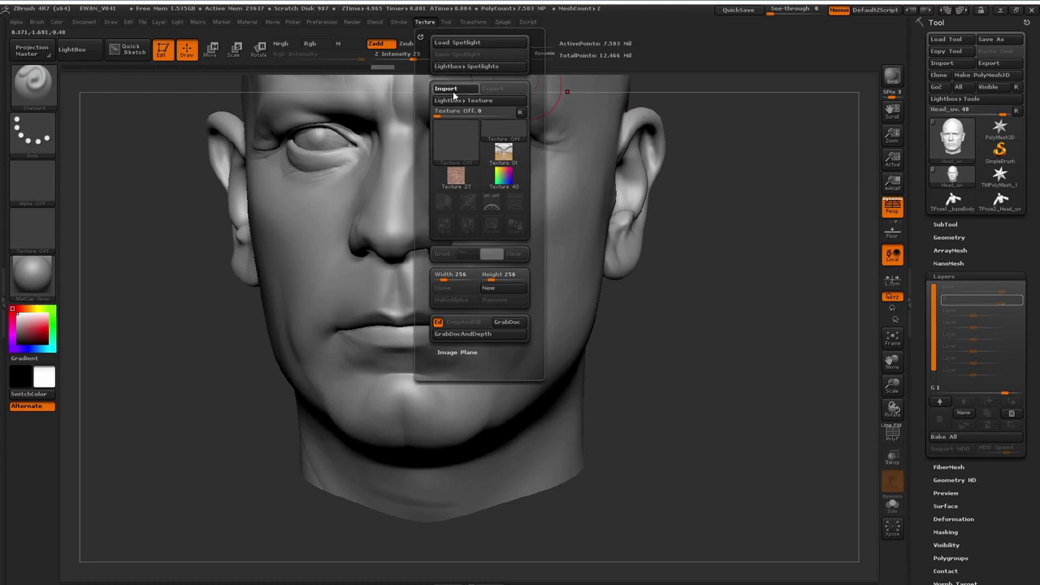
left_click(452, 90)
left_click(509, 106)
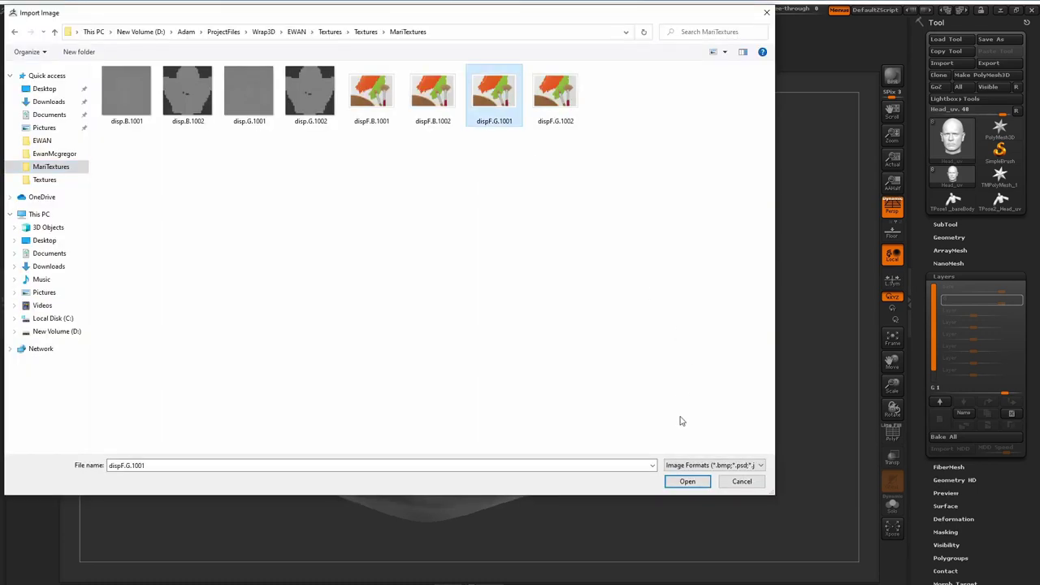
left_click(688, 481)
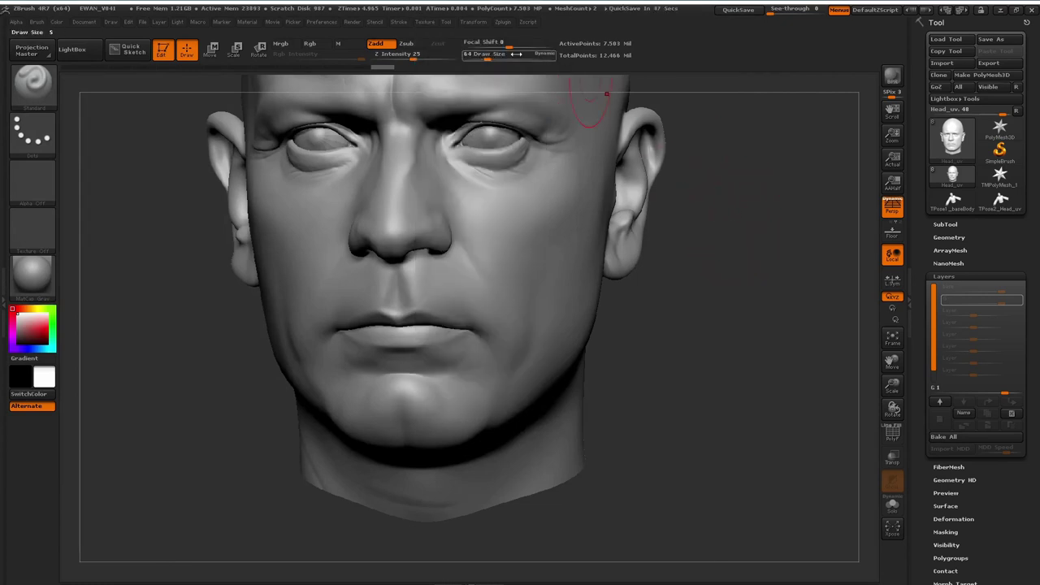
- Flip the imported dispF.G.1001 texture vertically and make an alpha from it
left_click(425, 23)
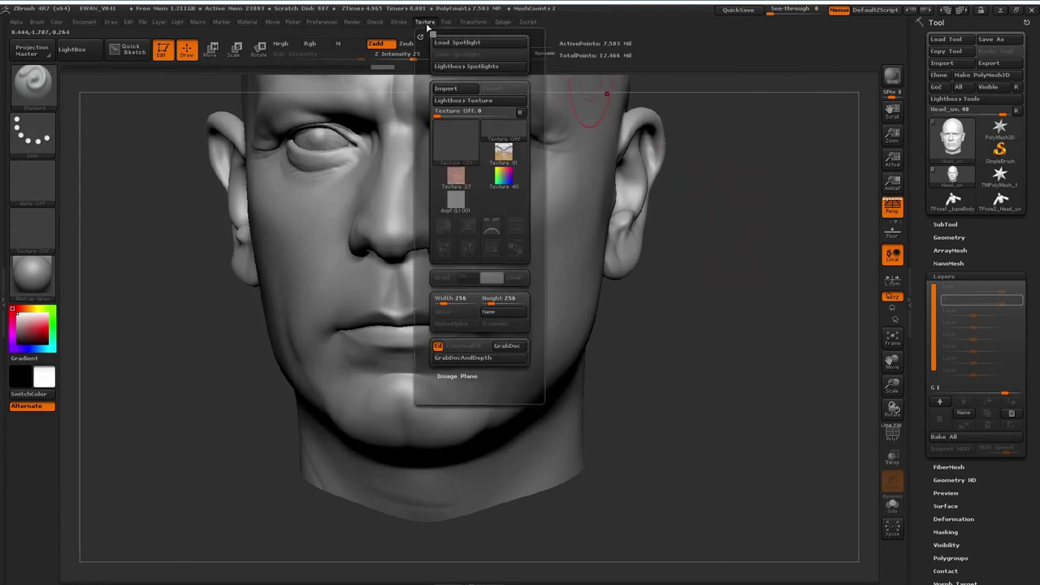
left_click(467, 198)
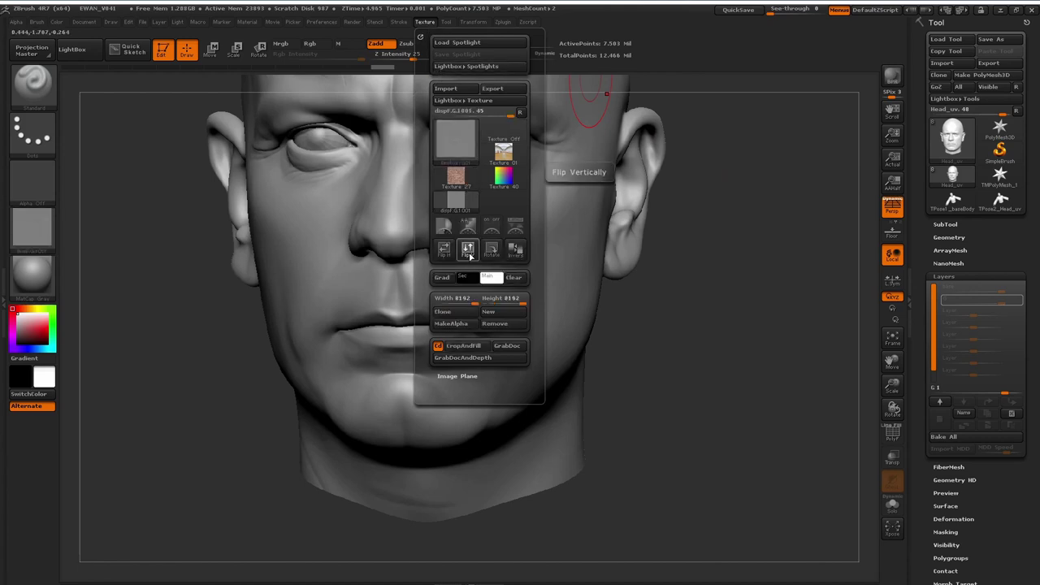
left_click(469, 256)
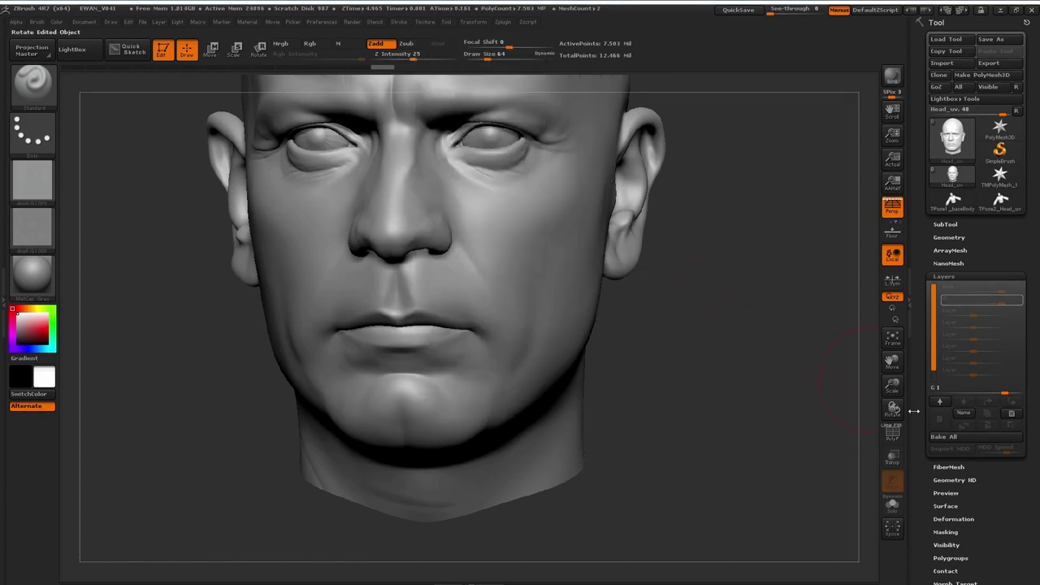
scroll(920, 388, "down", 5)
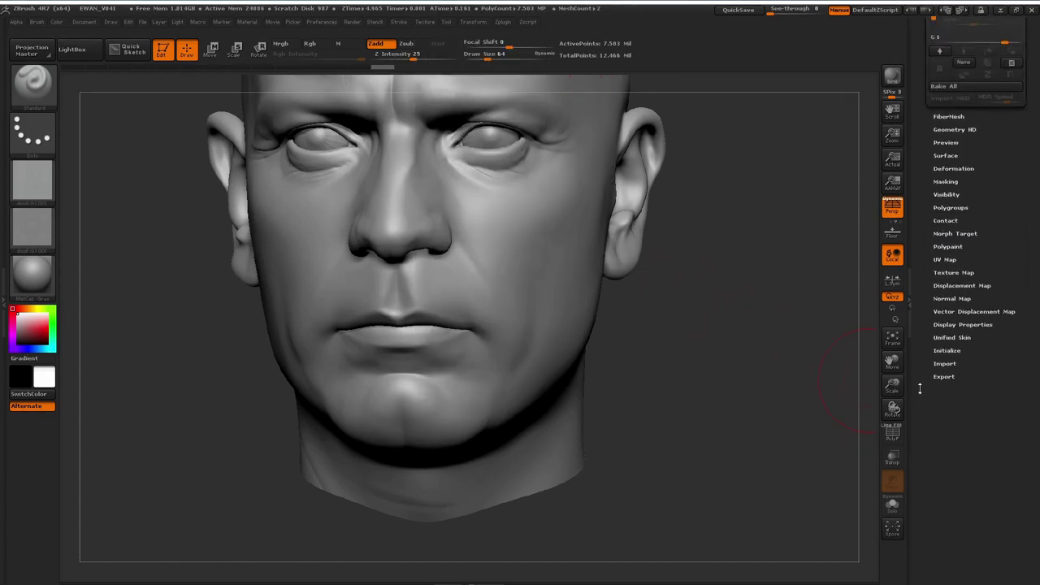
- Set the UV map size of the head to 8192
left_click(944, 260)
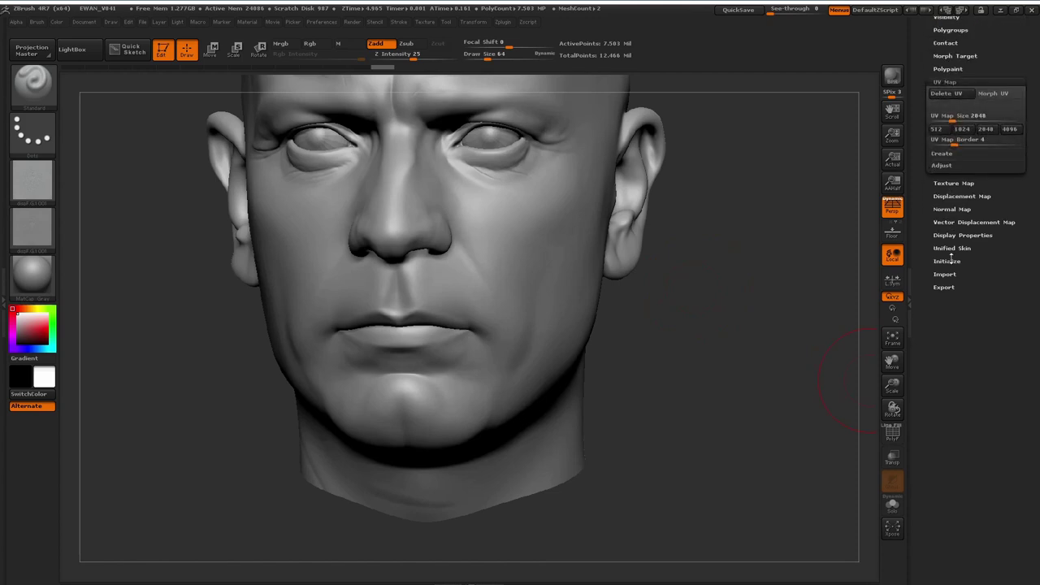
left_click(947, 115)
type("81")
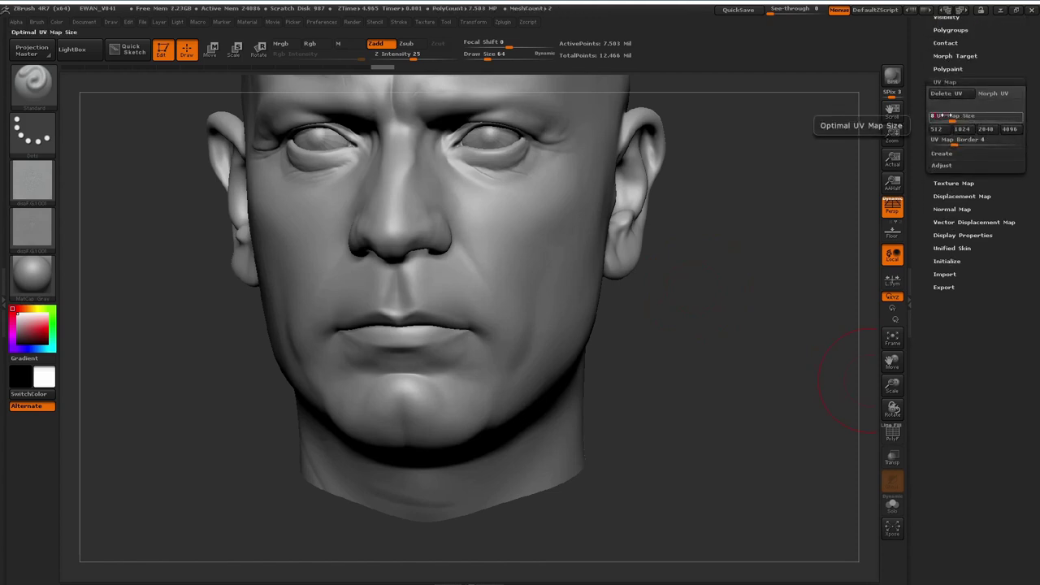
type("92")
key("Return")
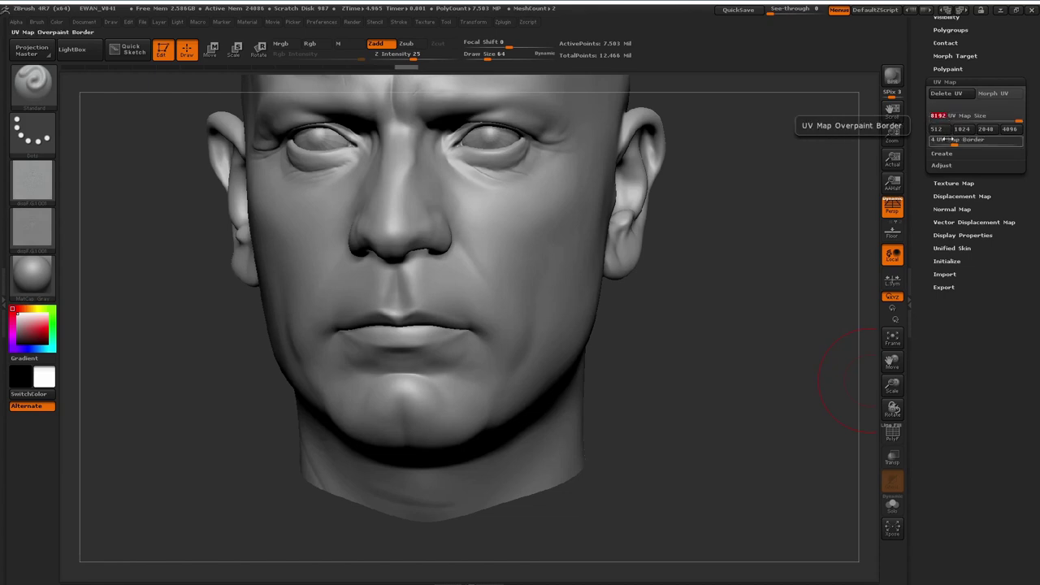
- Assign the dispF.G.1001 alpha as the displacement map with an intensity of 0.01
left_click(954, 183)
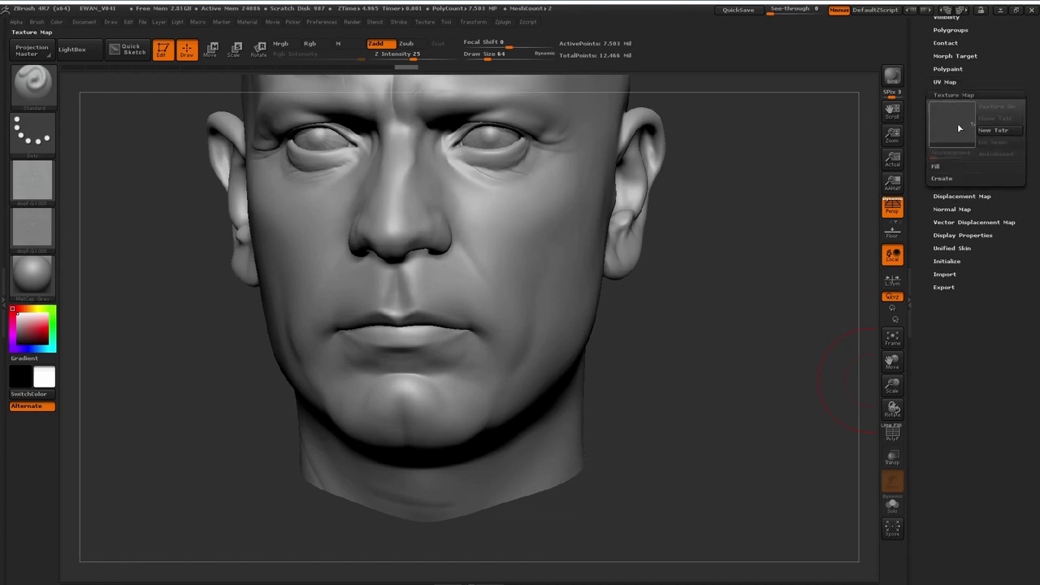
left_click(962, 195)
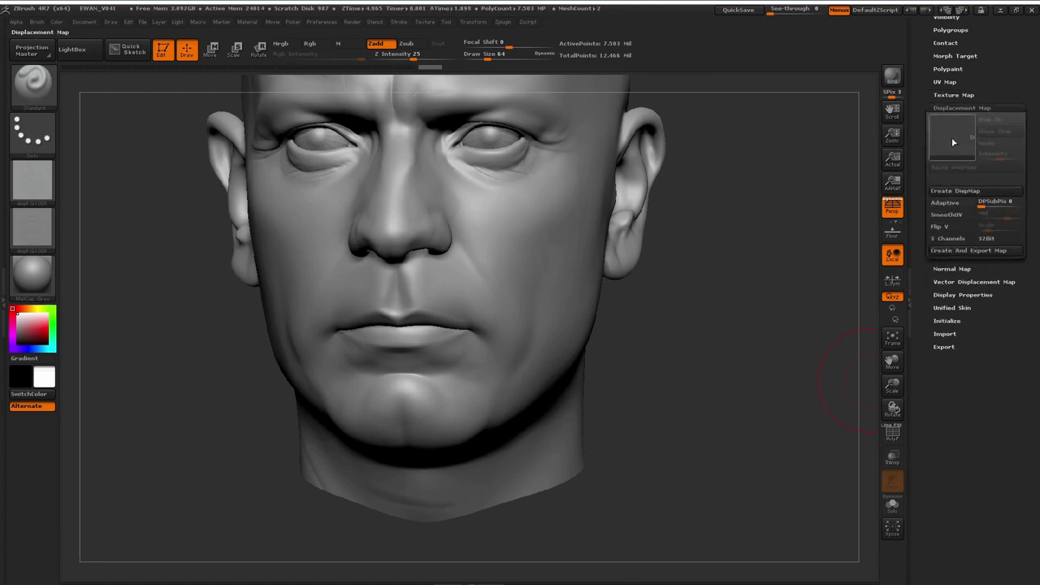
left_click(953, 142)
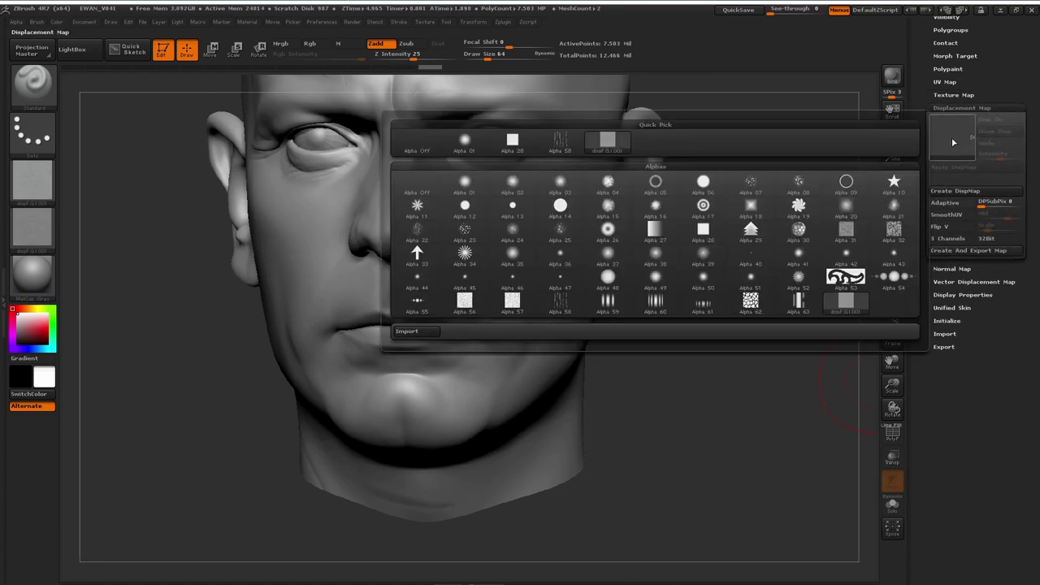
left_click(627, 142)
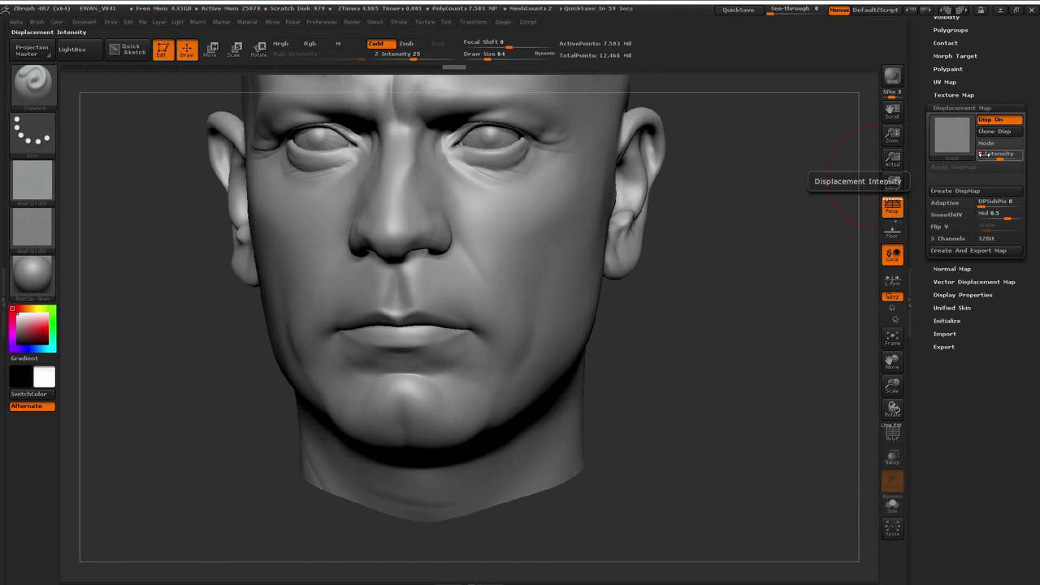
left_click_drag(983, 154, 986, 154)
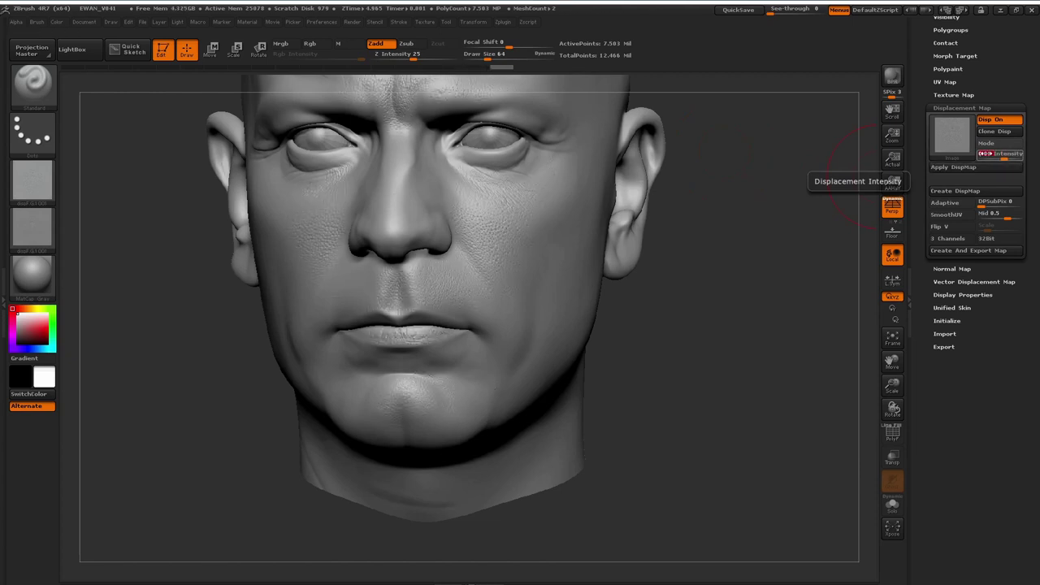
- Check the pore detail around the nose, mouth and cheek up close and apply the displacement map to the head
mouse_move(766, 273)
left_mouse_down()
mouse_move(787, 283)
mouse_move(713, 283)
mouse_move(756, 303)
mouse_move(697, 269)
mouse_move(764, 295)
mouse_move(771, 315)
mouse_move(751, 277)
mouse_move(761, 273)
mouse_move(763, 305)
mouse_move(764, 260)
mouse_move(775, 272)
mouse_move(782, 257)
mouse_move(759, 258)
mouse_move(766, 248)
mouse_move(768, 268)
mouse_move(753, 246)
mouse_move(705, 249)
left_mouse_up()
mouse_move(264, 324)
left_mouse_down("alt")
mouse_move(249, 291)
mouse_move(256, 310)
left_mouse_up("alt")
left_click_drag(336, 391, 281, 314, "alt")
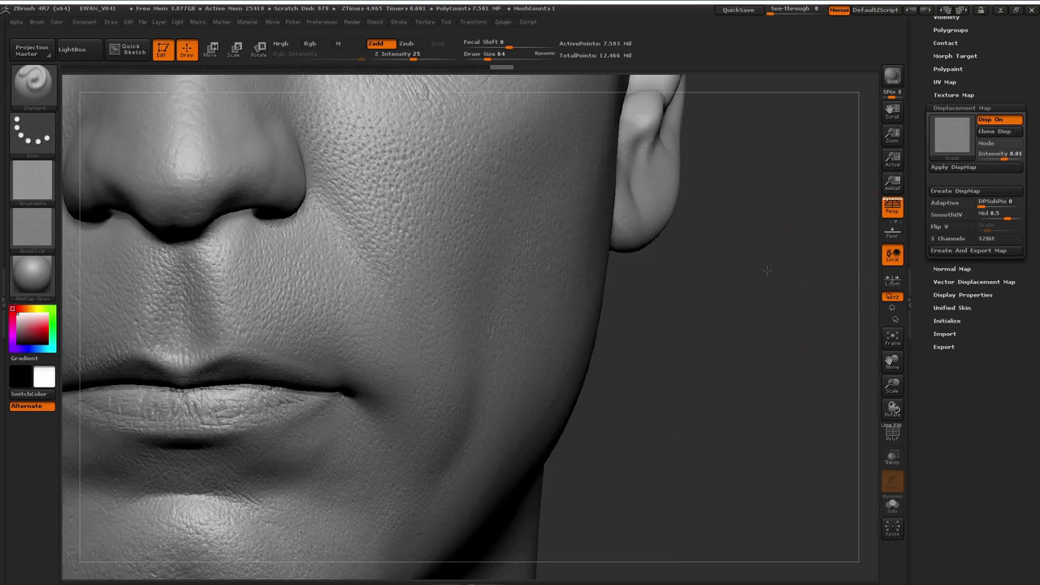
left_click_drag(766, 271, 733, 259, "alt")
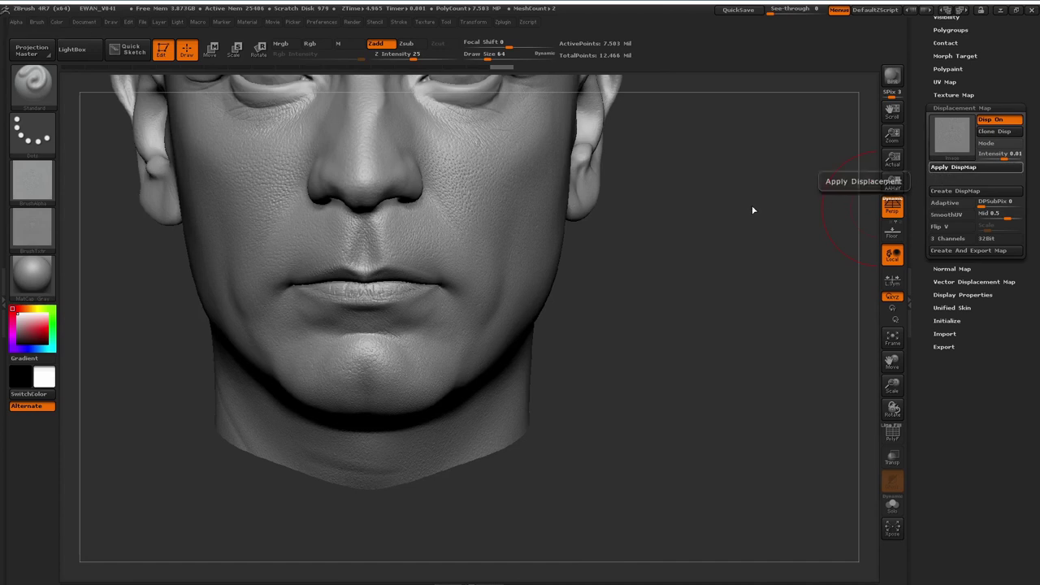
- Invert the mesh visibility and hide the inner mouth piece, leaving the lower neck, shoulders and eyeballs
left_click_drag(689, 237, 728, 285, "ctrl+shift")
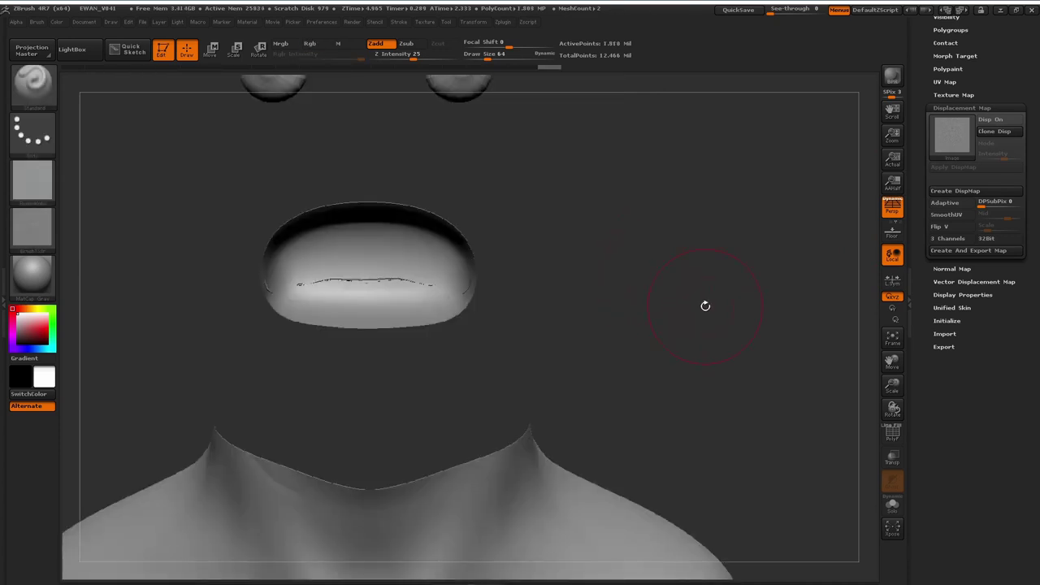
left_click_drag(569, 295, 229, 77, "ctrl+alt+shift")
left_click_drag(566, 190, 566, 190, "ctrl+alt+shift")
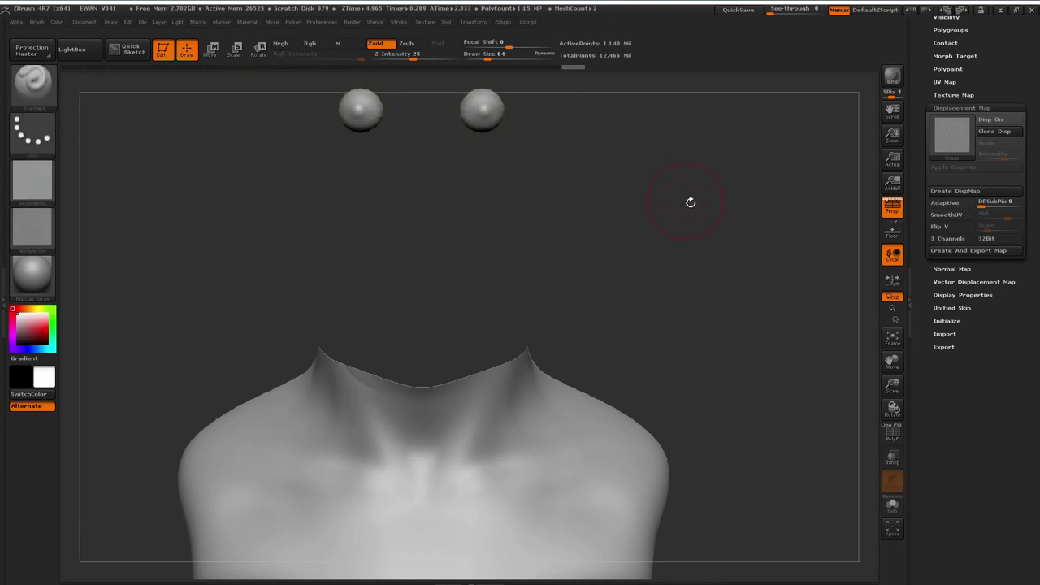
- Import the dispF.G.1002 image from the MariTextures folder as a texture and make an alpha from it
left_click(424, 22)
left_click(443, 39)
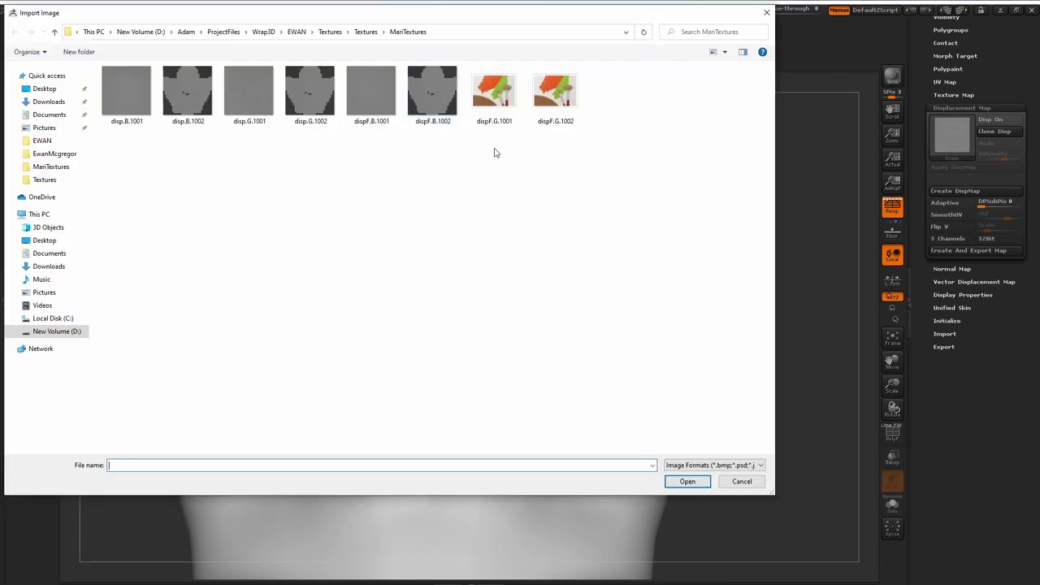
double_click(555, 91)
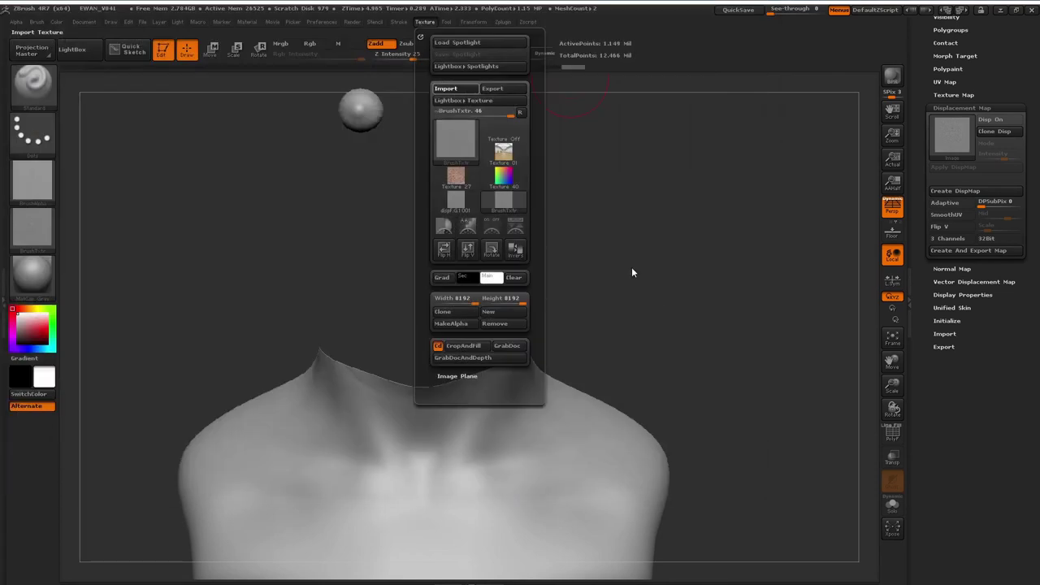
left_click(426, 22)
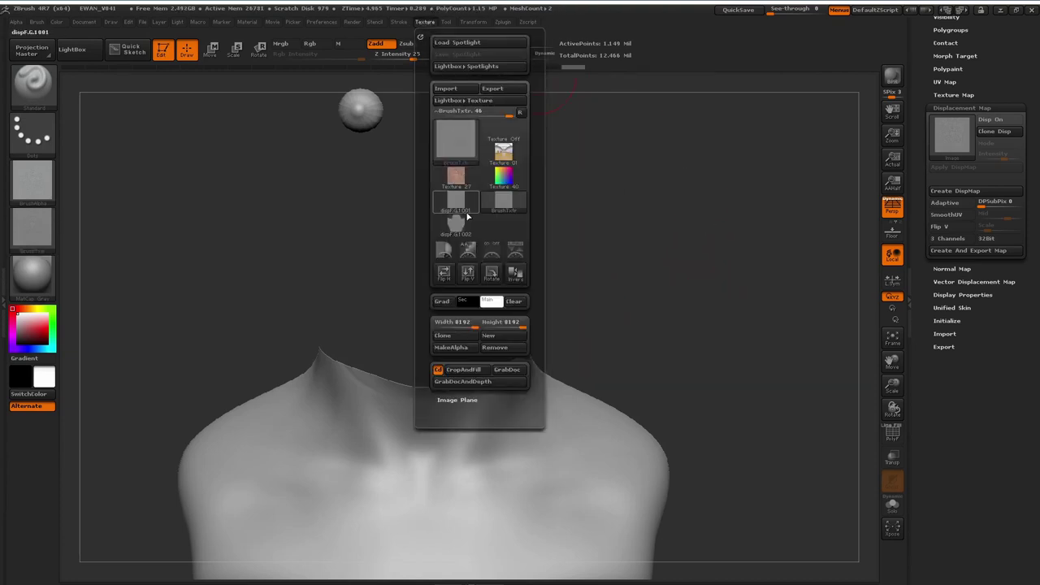
left_click(468, 217)
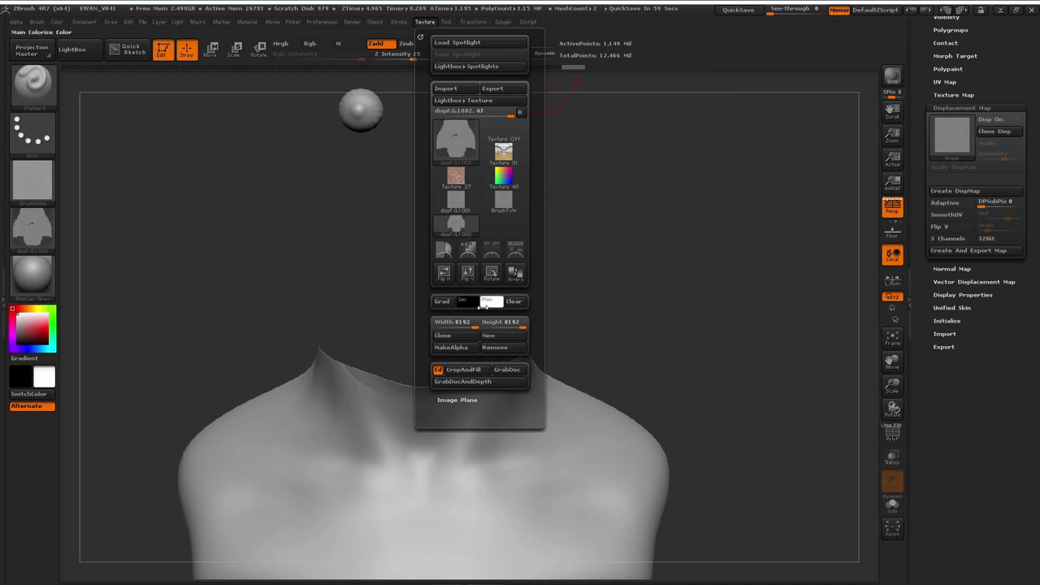
- Apply the dispF.G.1002 alpha as the displacement map on the neck and shoulders and unhide the whole mesh
left_click(952, 134)
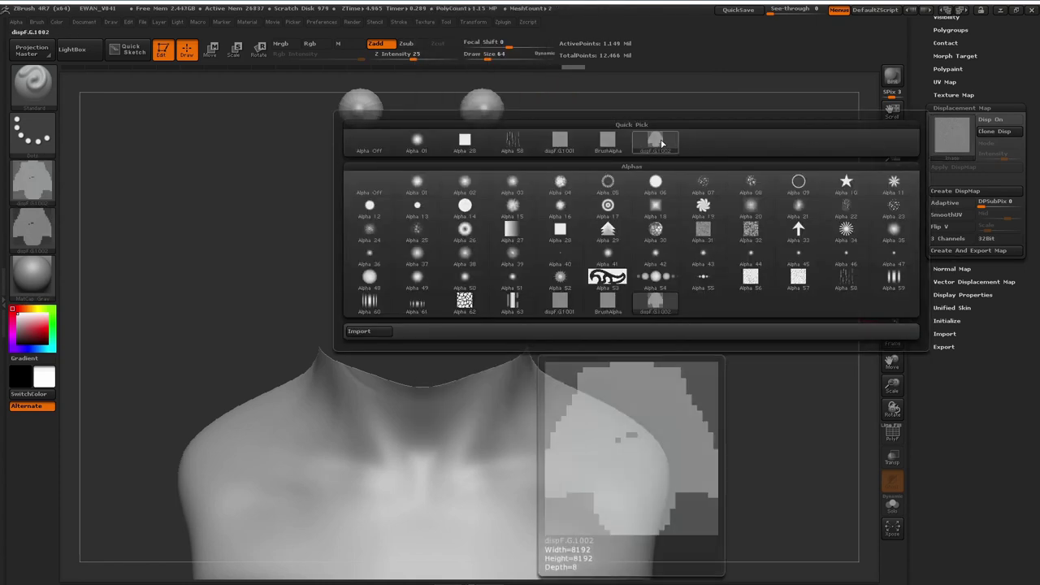
left_click(662, 144)
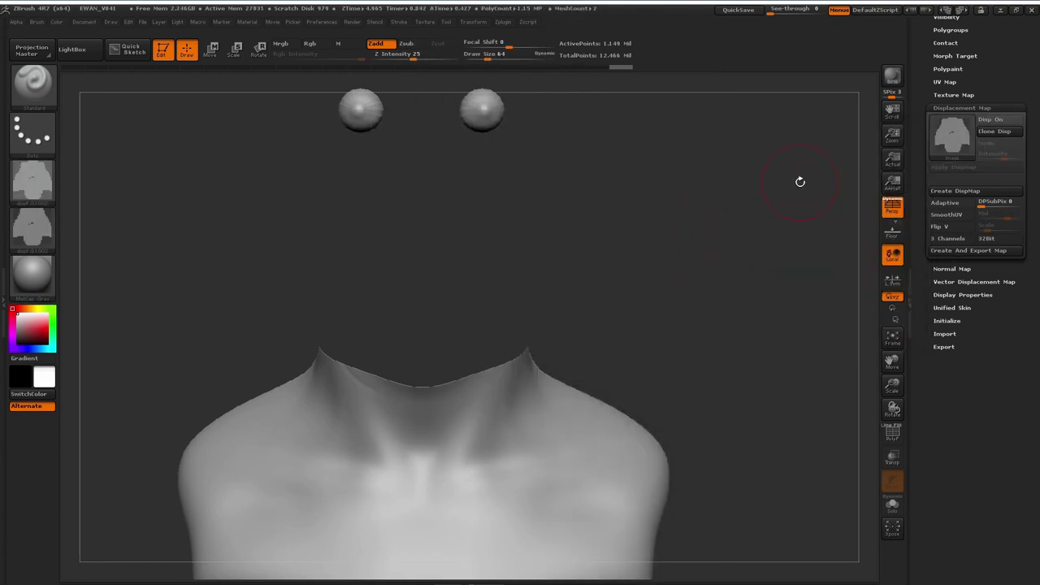
left_click(787, 170, "ctrl+shift")
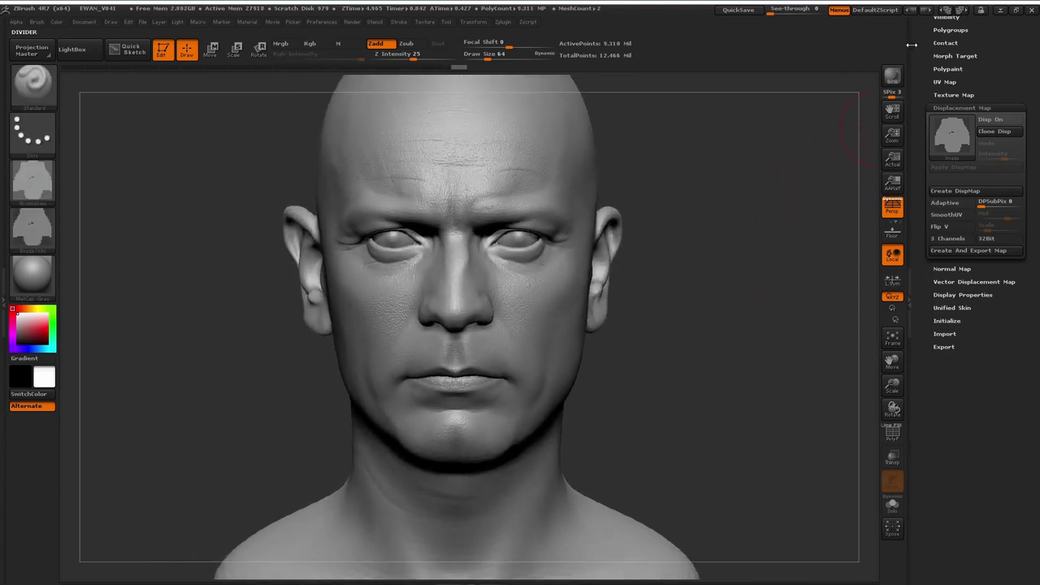
- Add a third sculpt layer to the head and hide the G layer
scroll(913, 47, "up", 5)
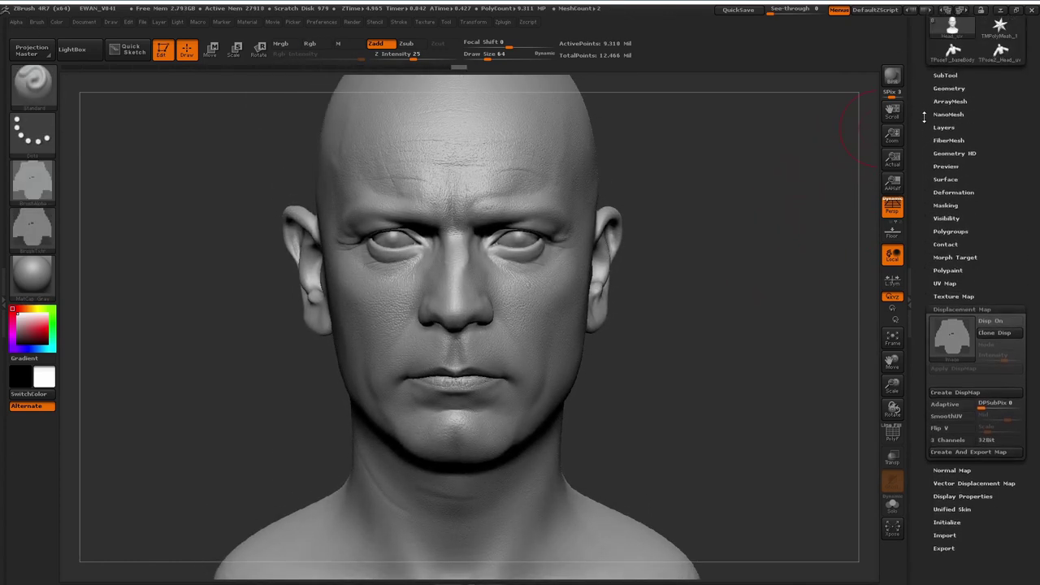
scroll(924, 118, "up", 1)
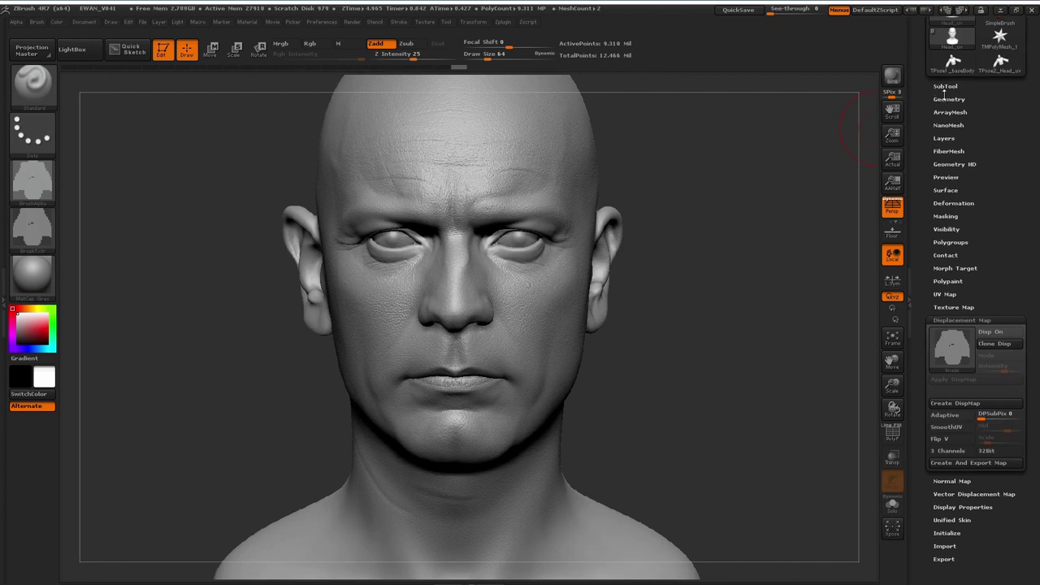
left_click(943, 138)
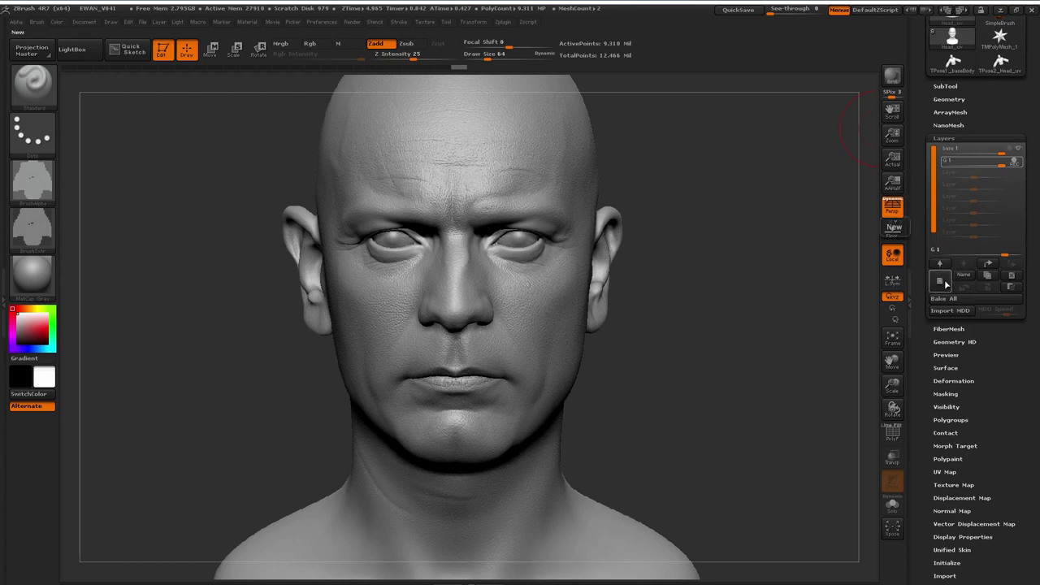
left_click(939, 280)
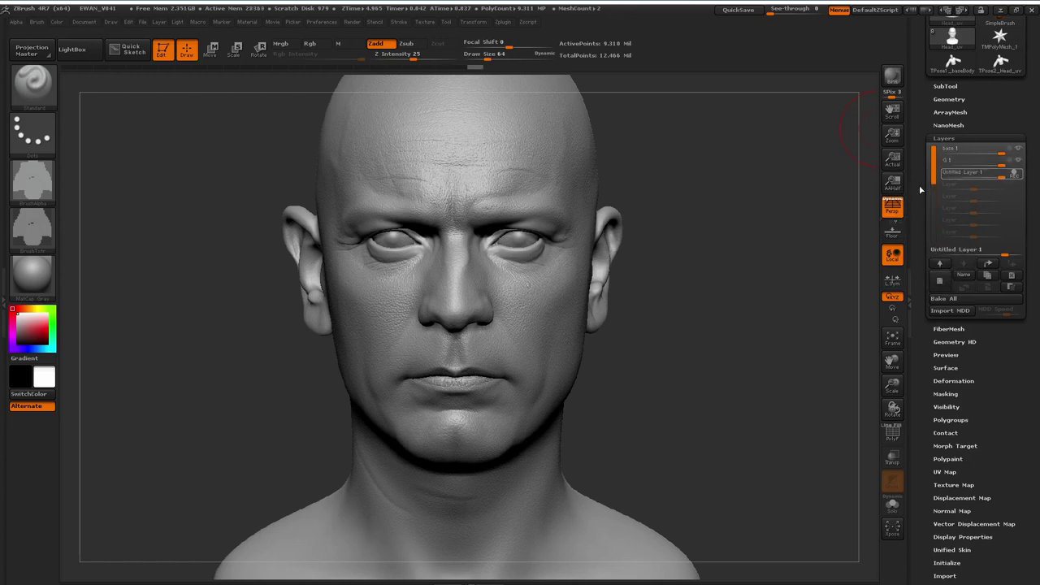
mouse_move(1018, 164)
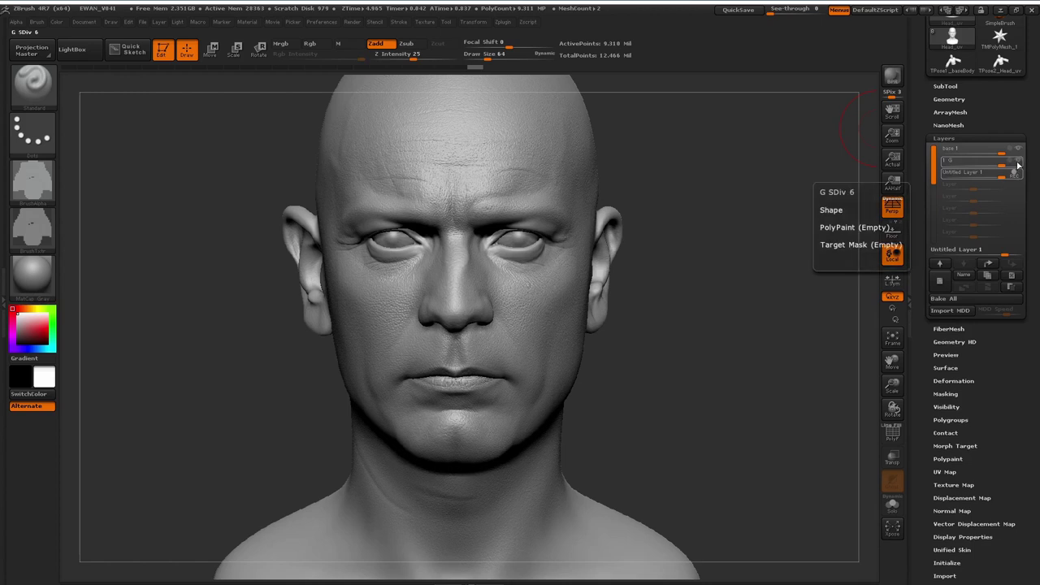
left_click(939, 210)
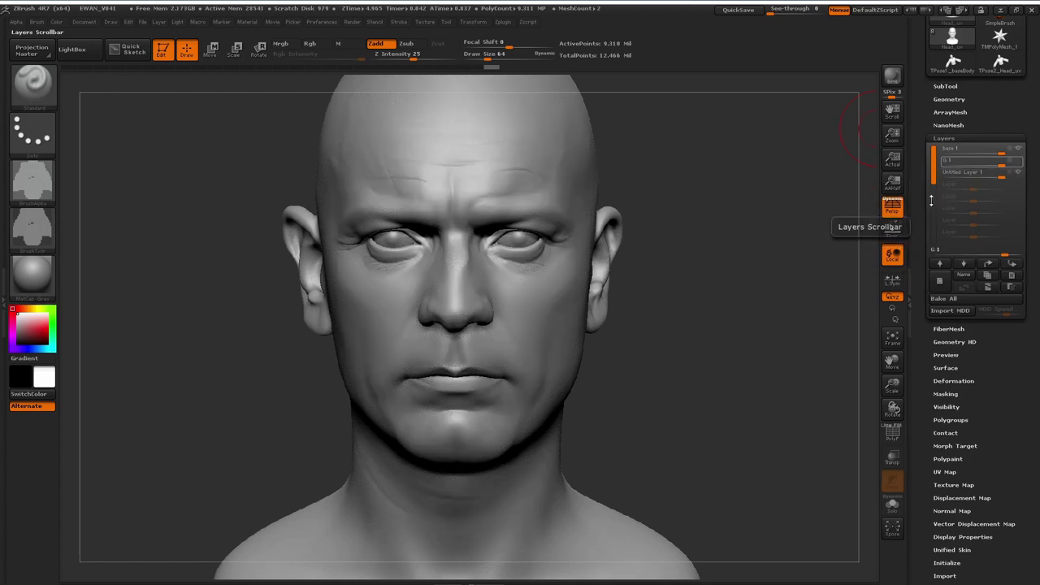
- Select the new untitled sculpt layer and name it B
left_click(952, 173)
mouse_move(952, 172)
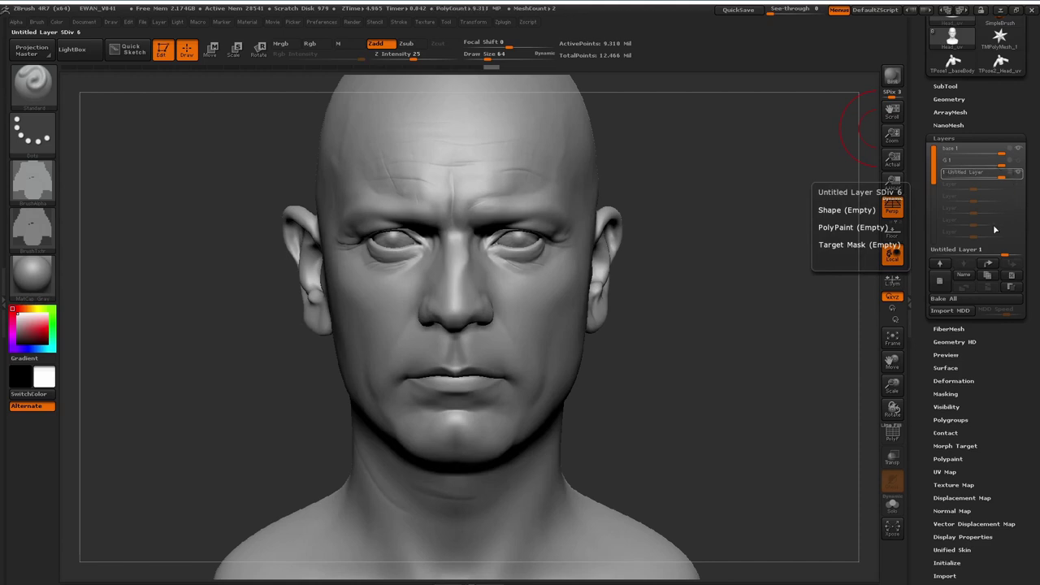
left_click(963, 275)
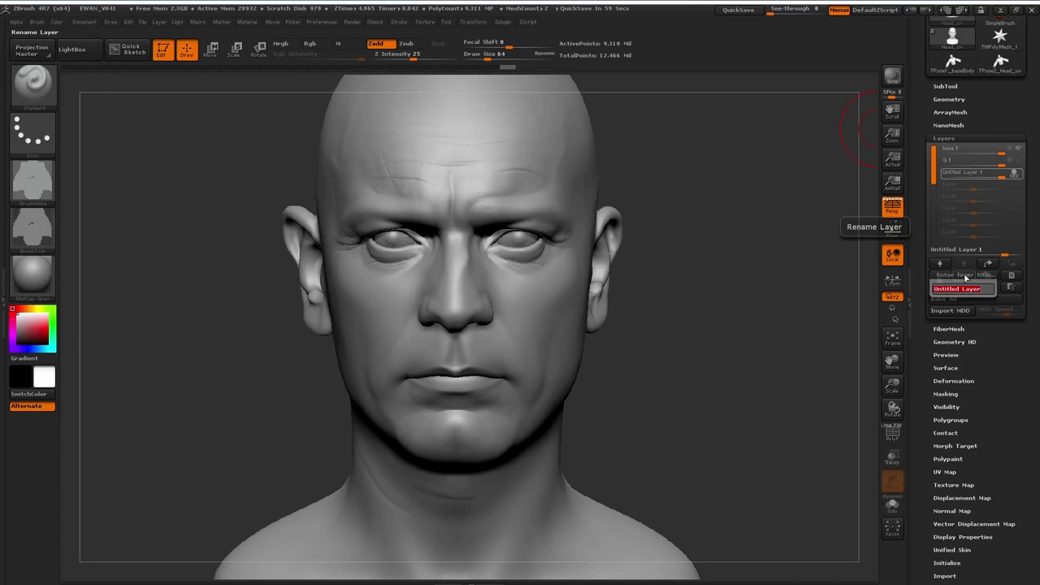
type("B")
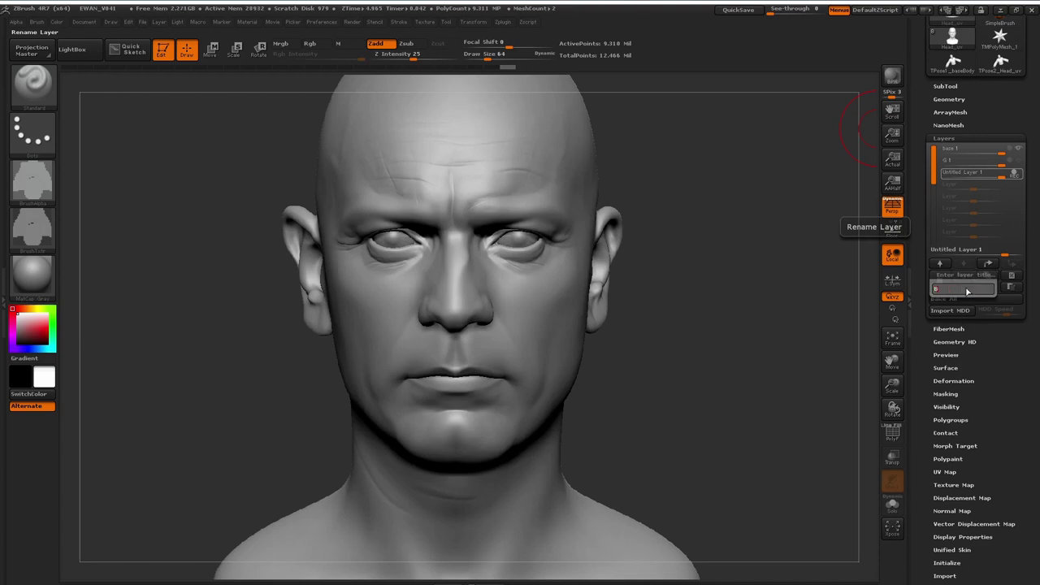
key("Return")
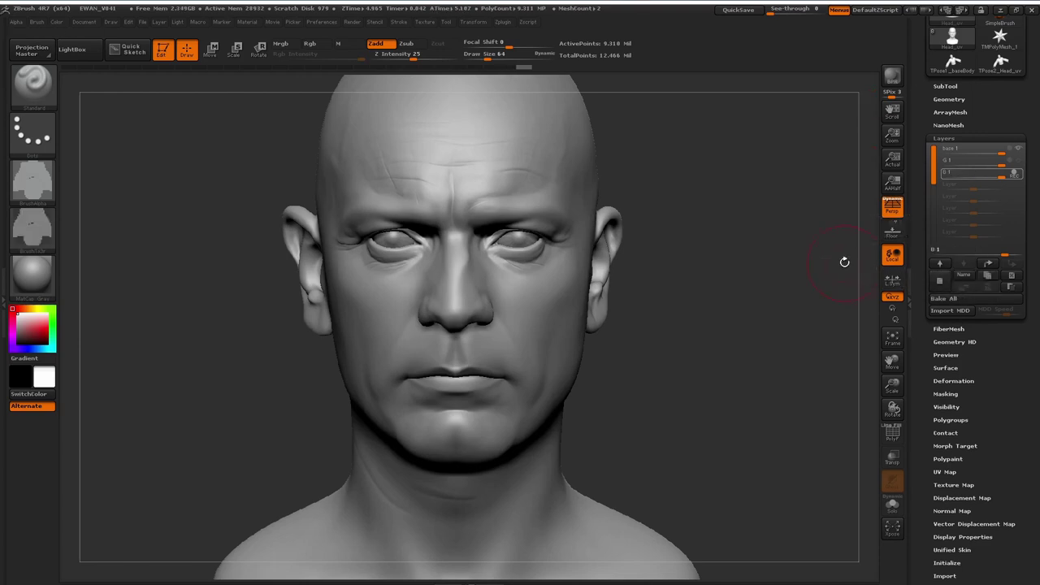
- Isolate the head polygroup and import the dispF.B.1001 image from the MariTextures folder as a texture
key("ctrl+shift")
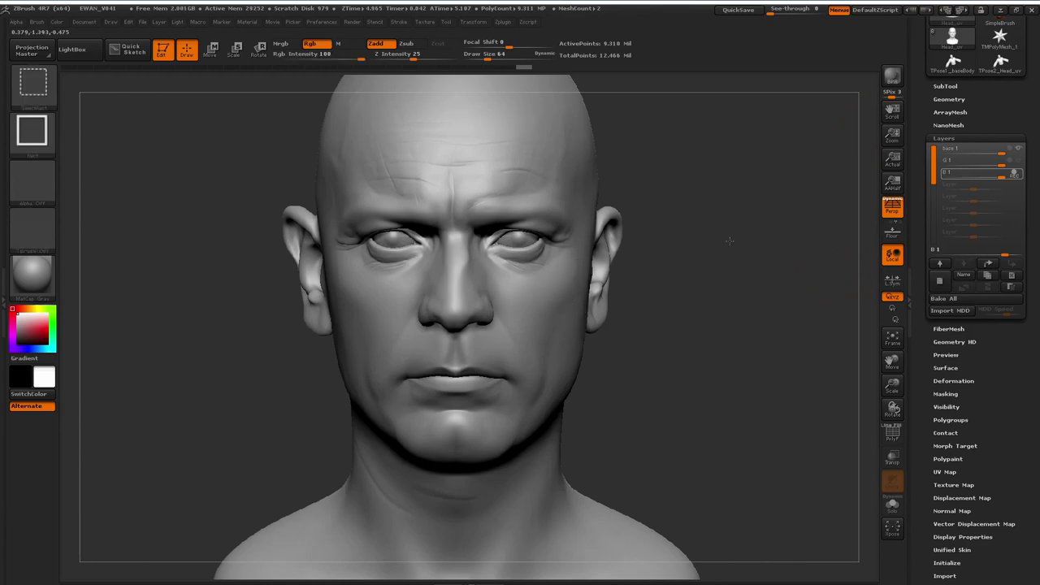
left_click(599, 301, "ctrl+shift")
left_click(424, 21)
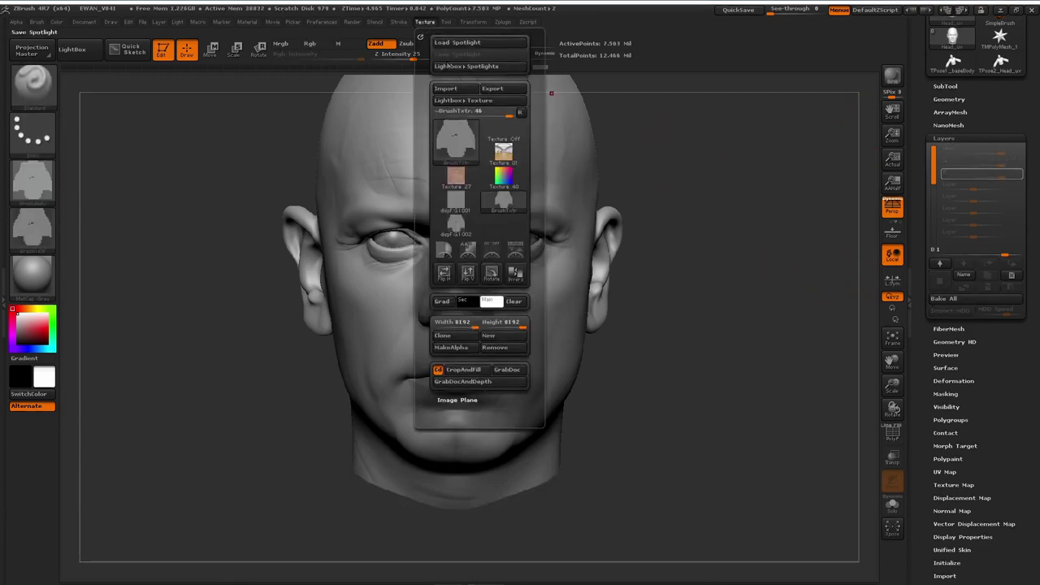
left_click(452, 89)
left_click(375, 99)
left_click(688, 483)
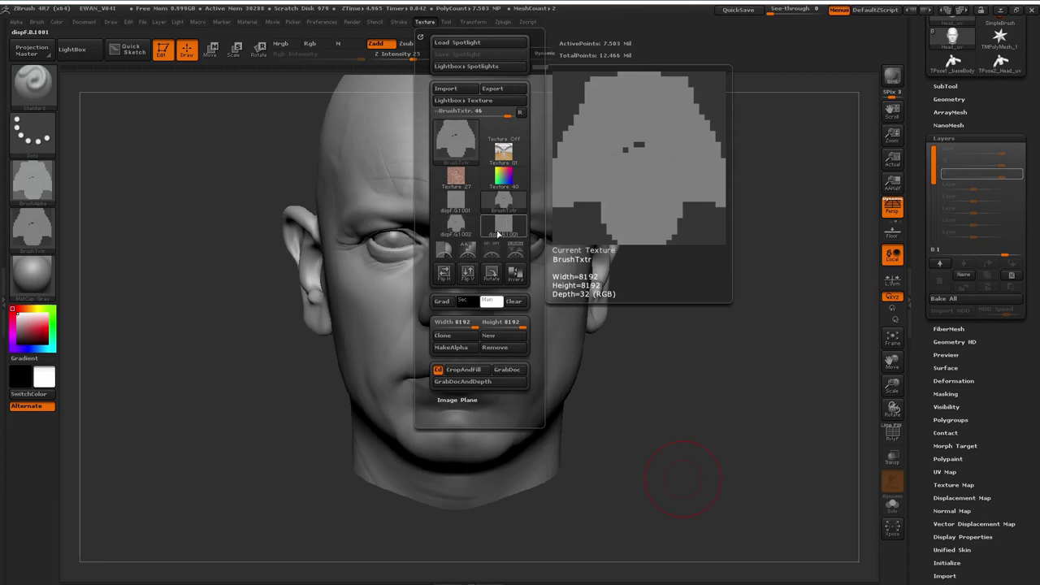
- Convert the dispF.B.1001 texture to an alpha and load it as the head's displacement map
left_click(498, 234)
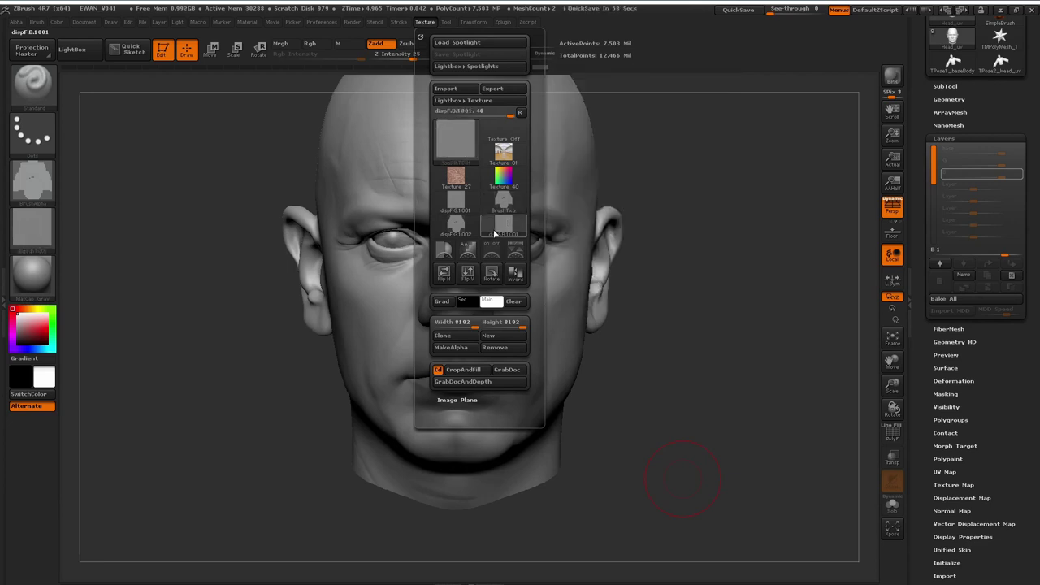
left_click(470, 349)
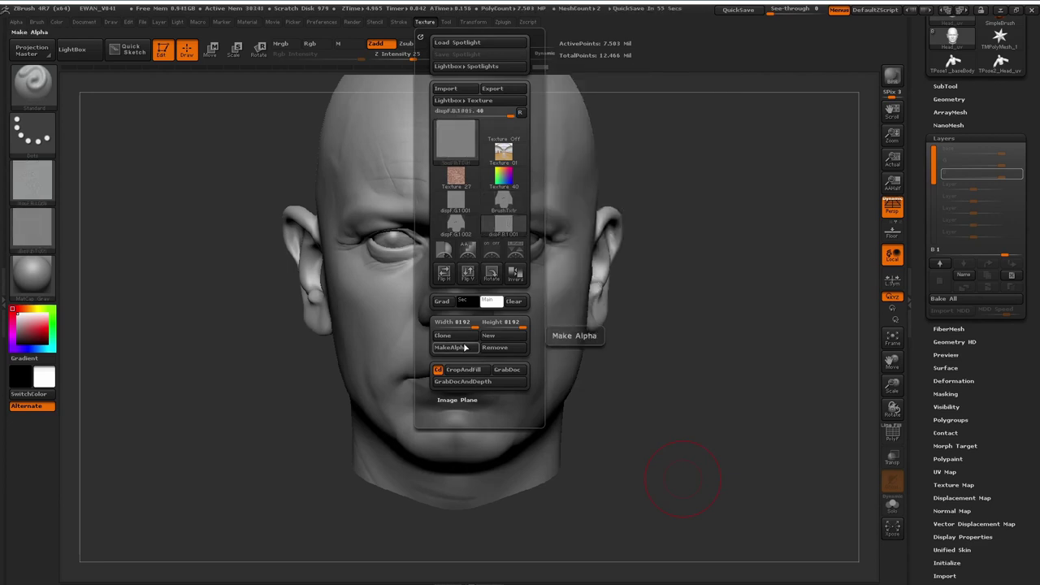
left_click_drag(928, 470, 932, 433)
left_click(947, 420)
left_click(957, 283)
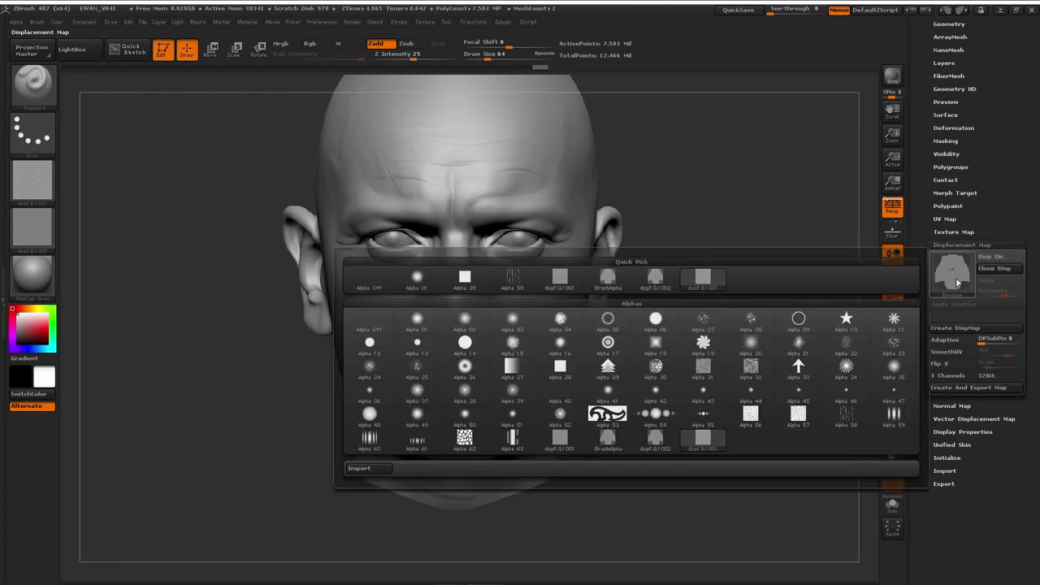
left_click(703, 278)
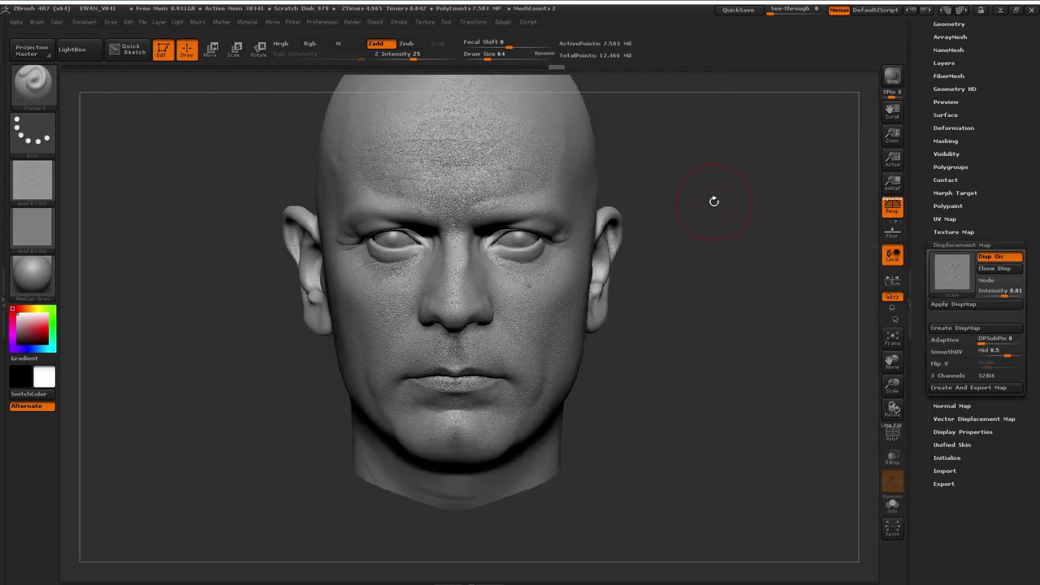
- Set the displacement intensity to 0.003 and apply the displacement map to the head
left_click(993, 290)
type("0.002")
key("Return")
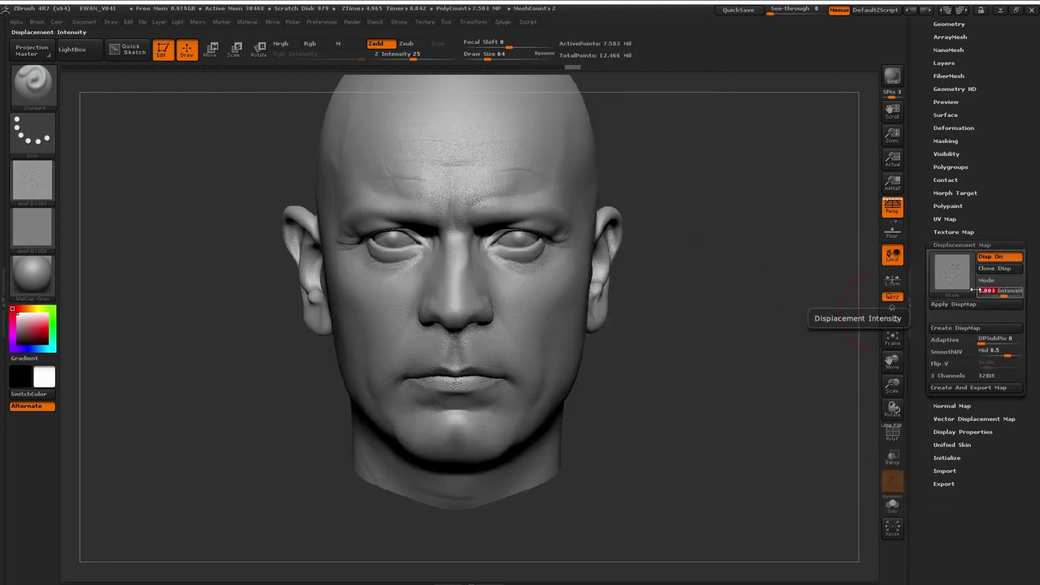
left_click_drag(676, 313, 763, 303)
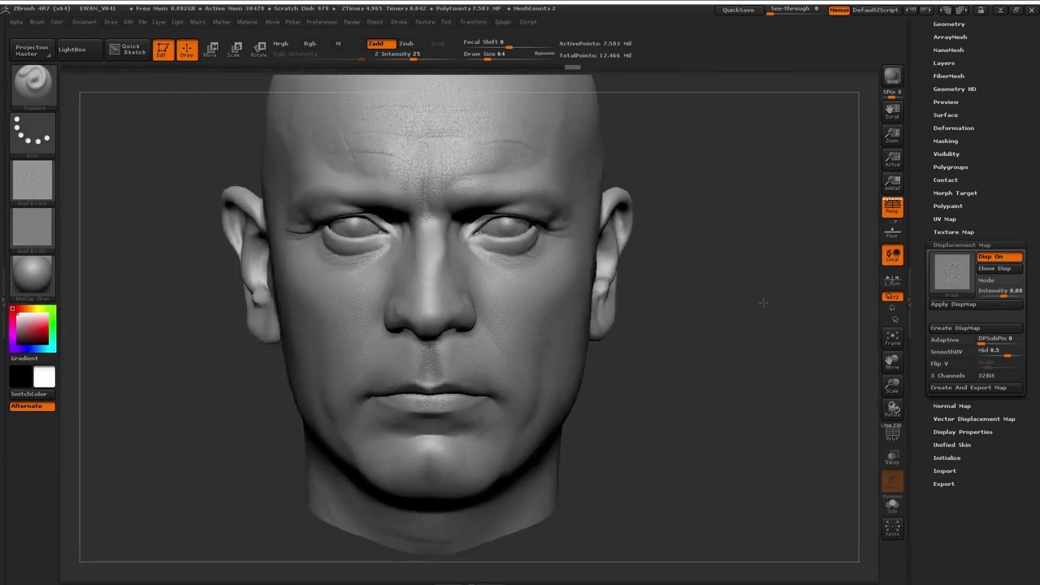
left_click(944, 304)
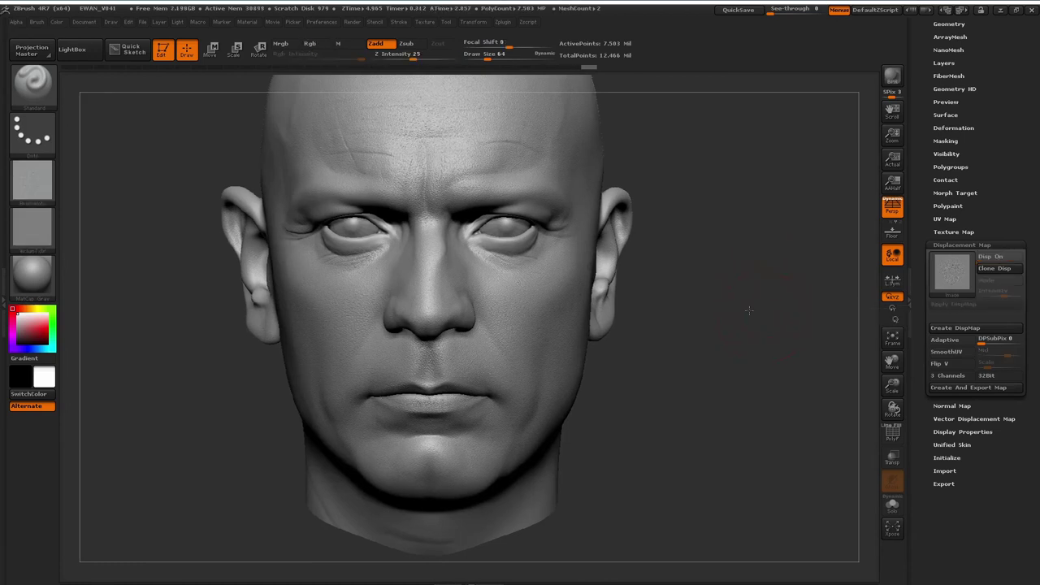
- Isolate the neck and shoulders with the eyeballs and import the dispF.B.1002 image as a texture
left_click_drag(747, 307, 745, 297, "alt")
left_click(718, 285, "ctrl+shift")
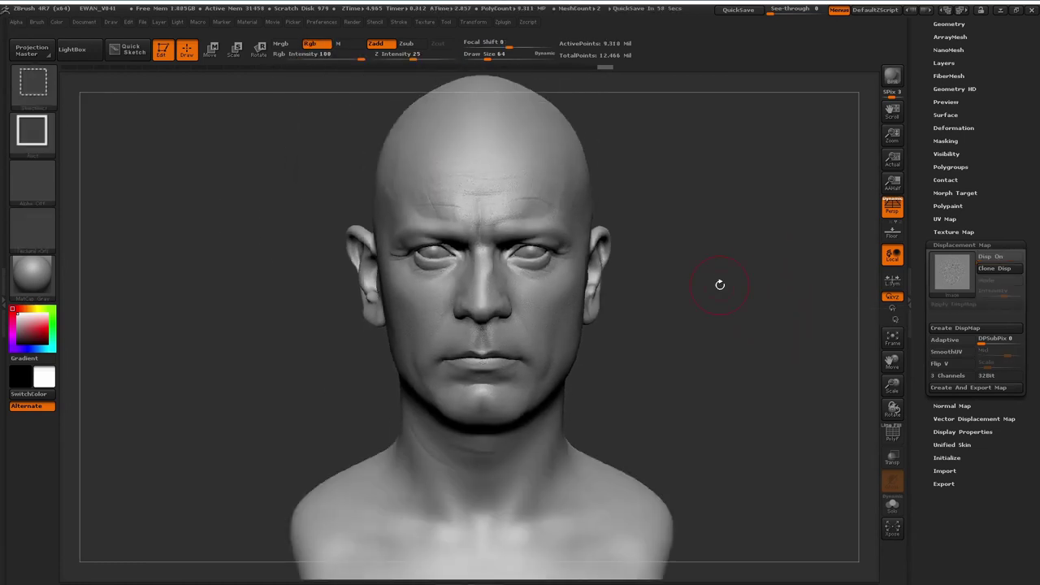
left_click_drag(771, 333, 777, 324, "ctrl+shift")
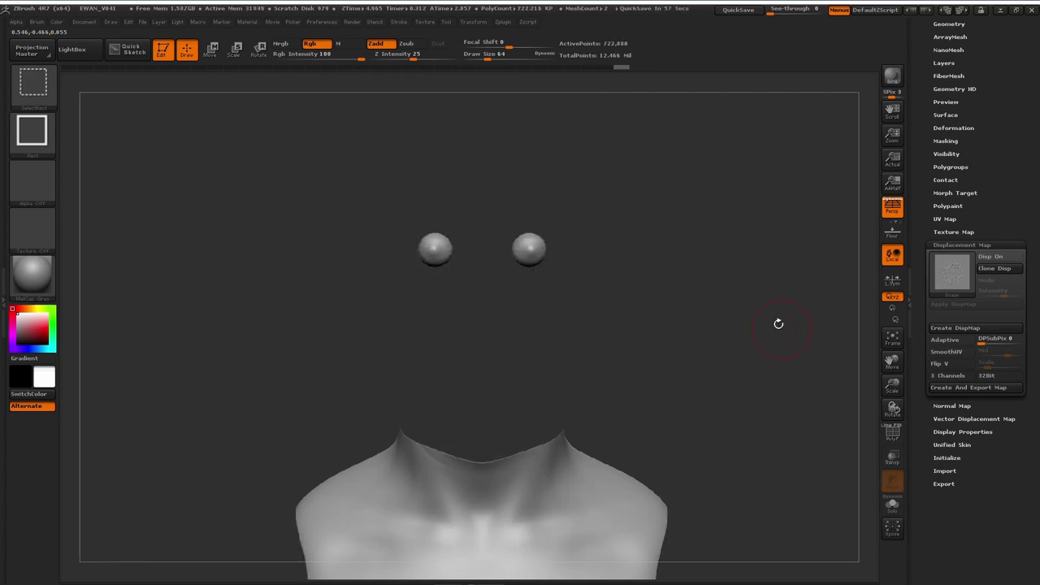
left_click(424, 24)
left_click(451, 91)
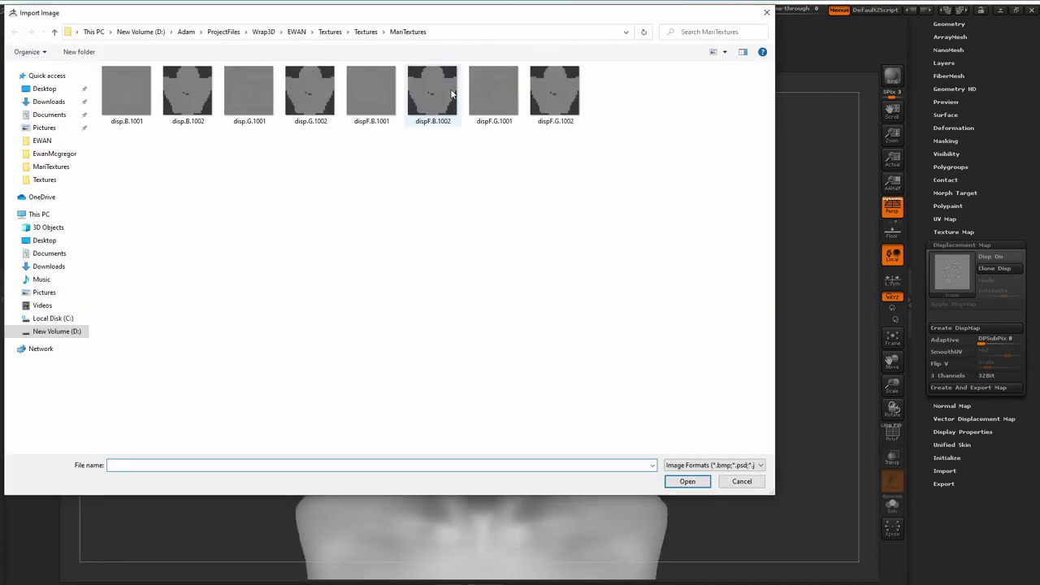
left_click(441, 97)
left_click(690, 547)
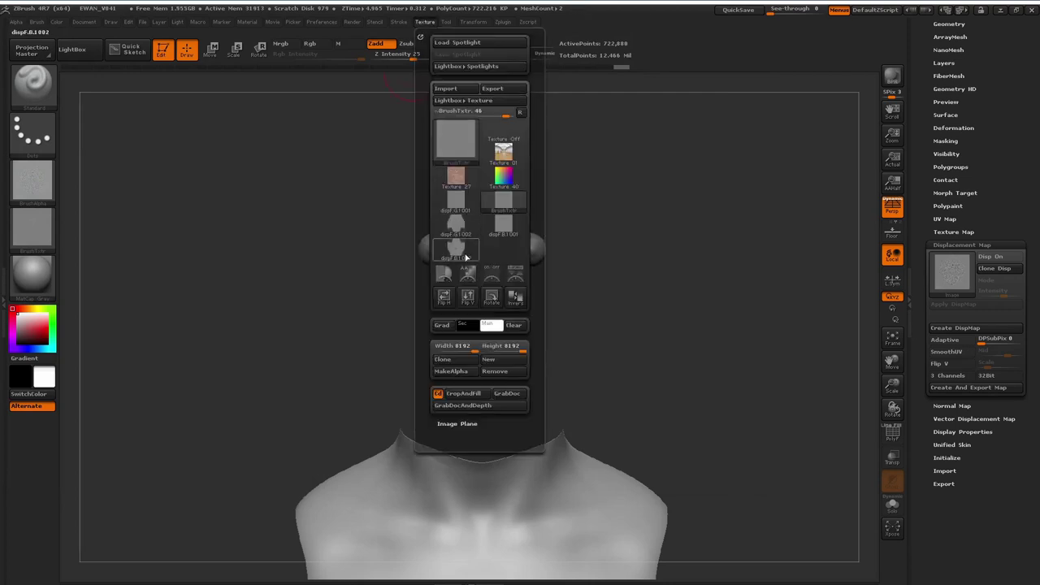
- Turn the dispF.B.1002 texture into an alpha and apply it as the displacement map on the neck and shoulders
left_click(466, 258)
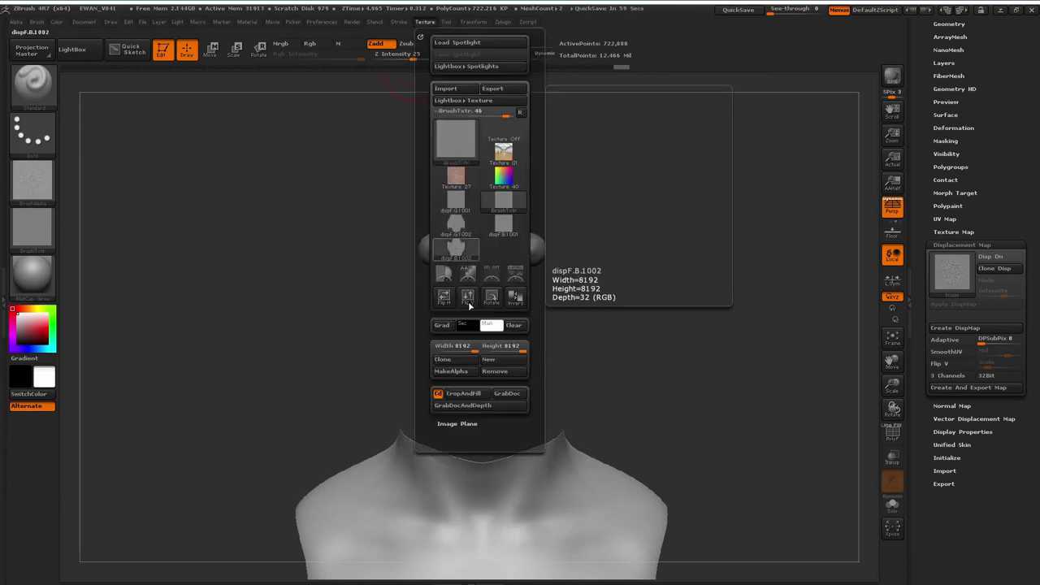
left_click(465, 372)
key("F4")
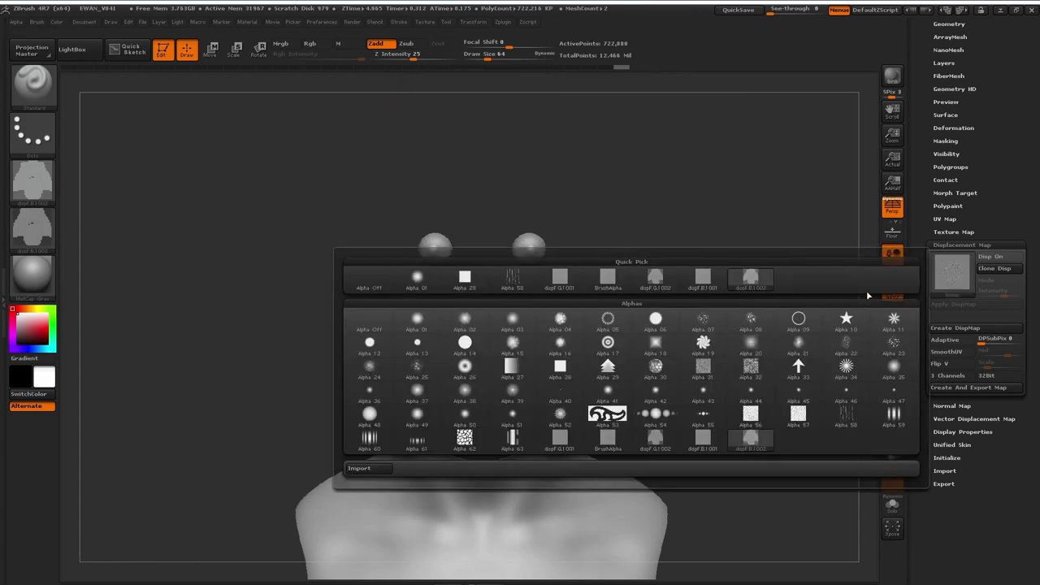
left_click(748, 274)
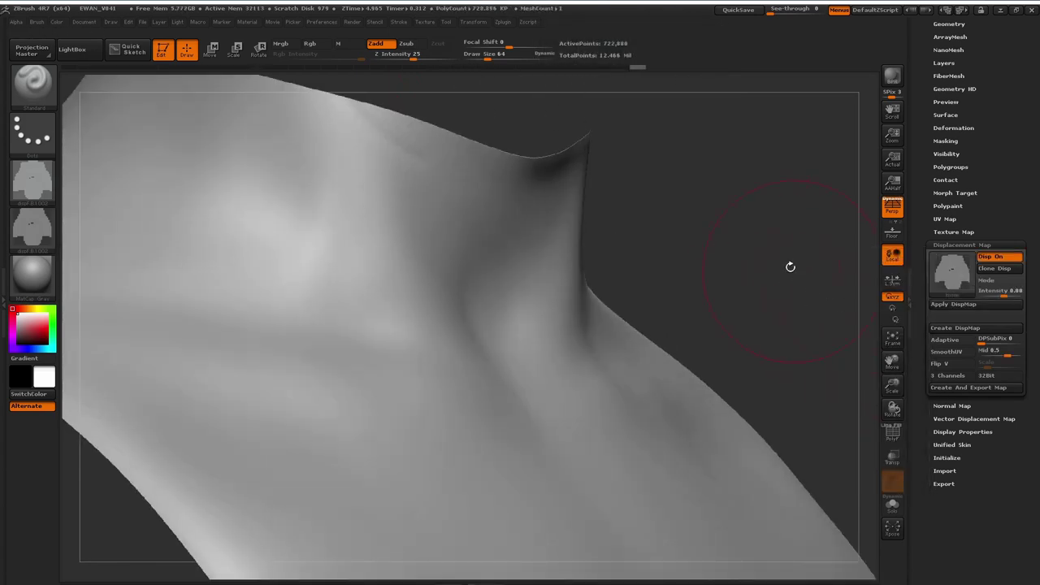
left_click(952, 304)
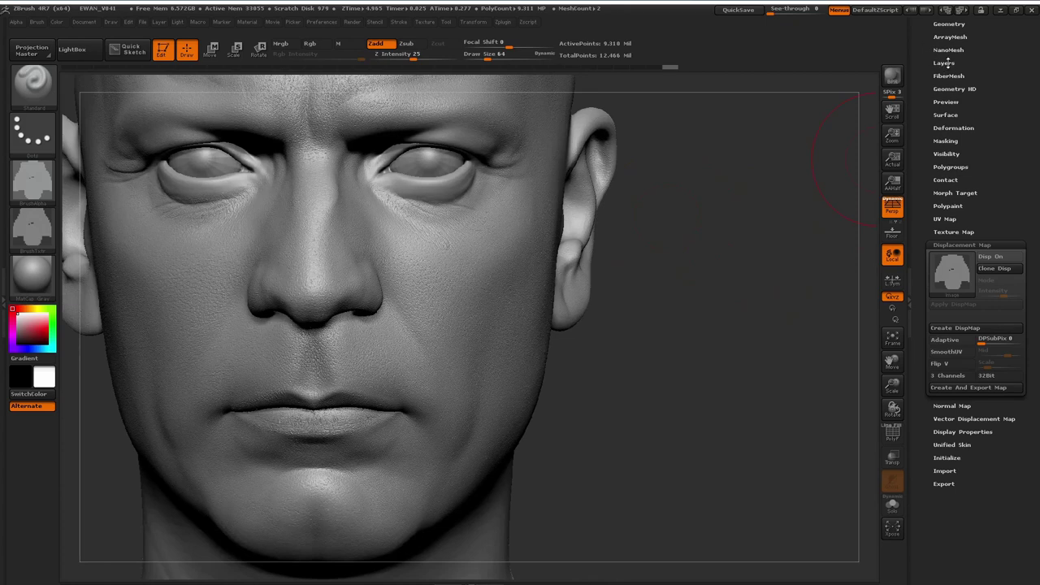
- Hide the B layer and add a fourth sculpt layer to the head
left_click(943, 63)
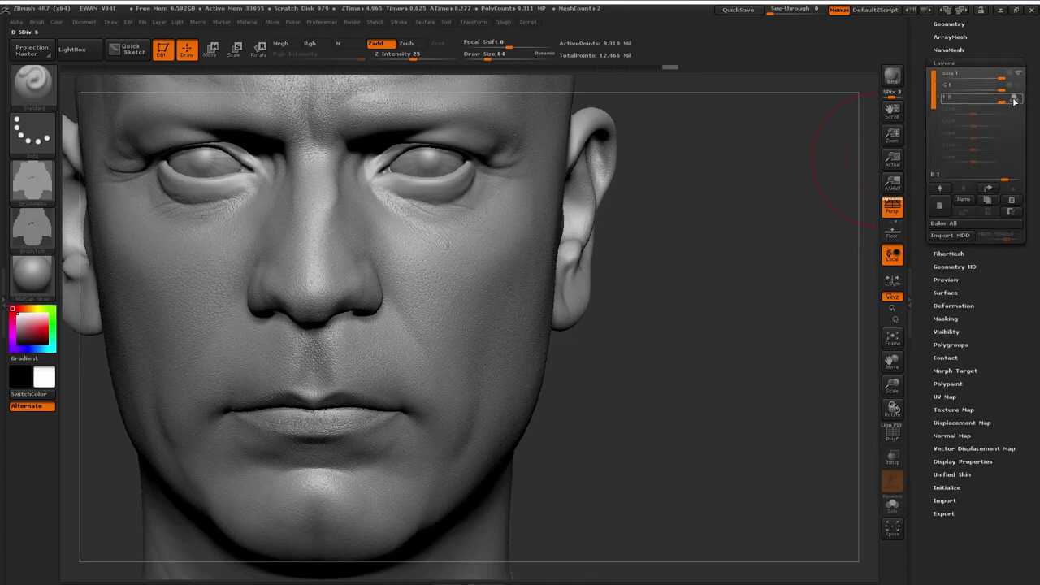
mouse_move(1014, 100)
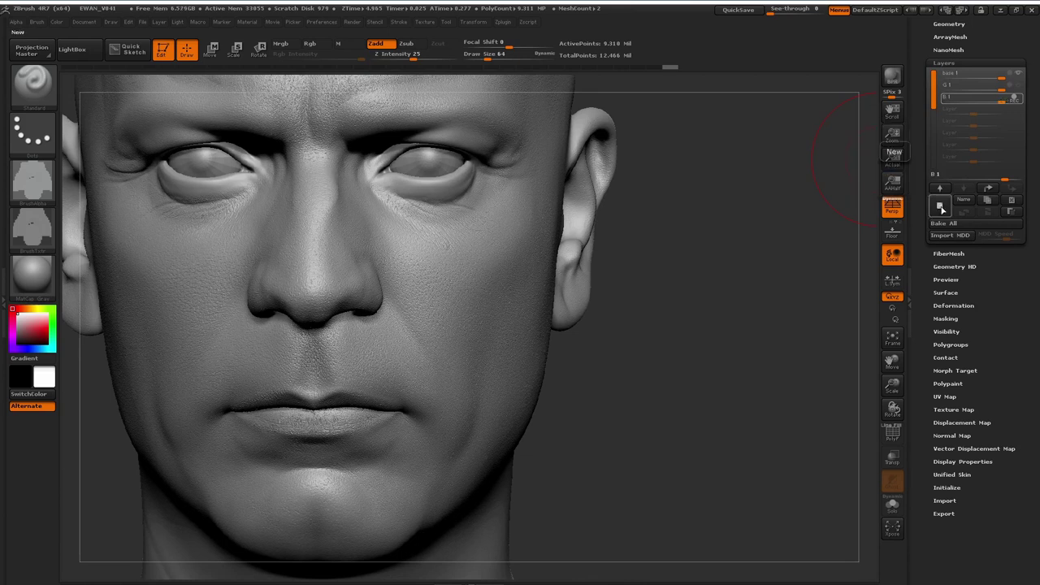
left_click(940, 207)
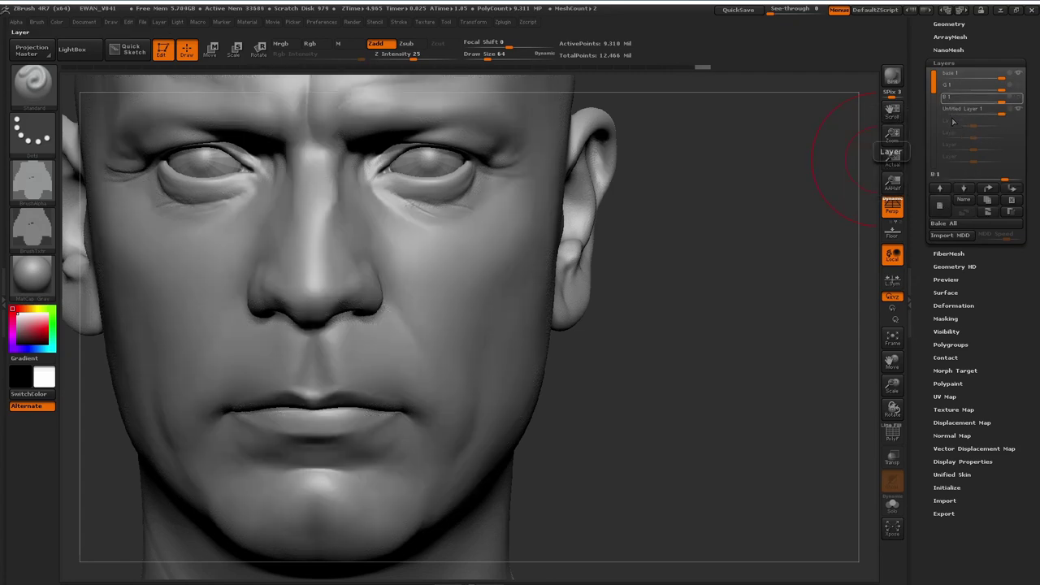
mouse_move(953, 111)
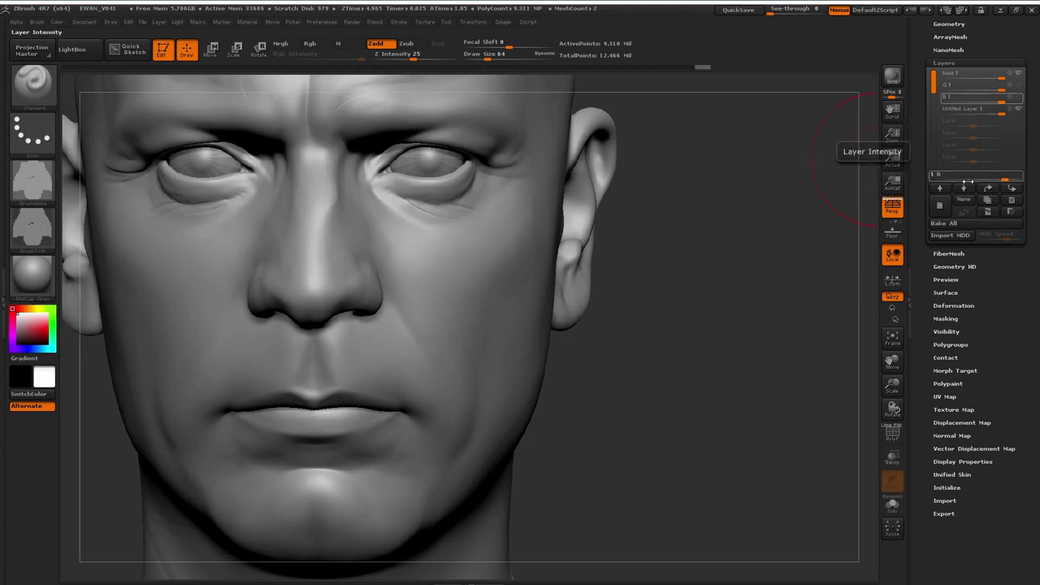
- Select the new untitled sculpt layer and rename it morph
left_click(955, 111)
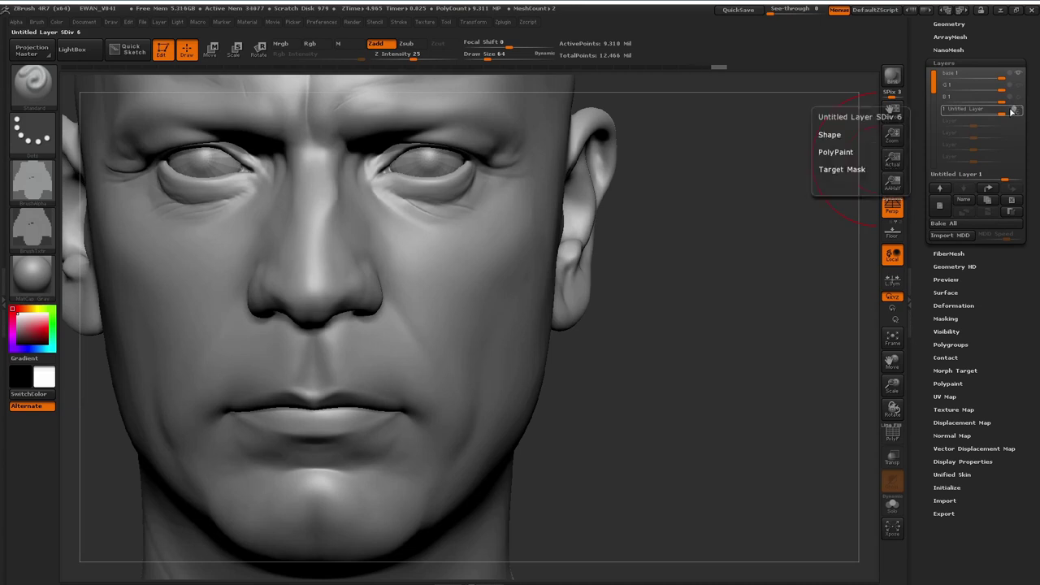
left_click(964, 203)
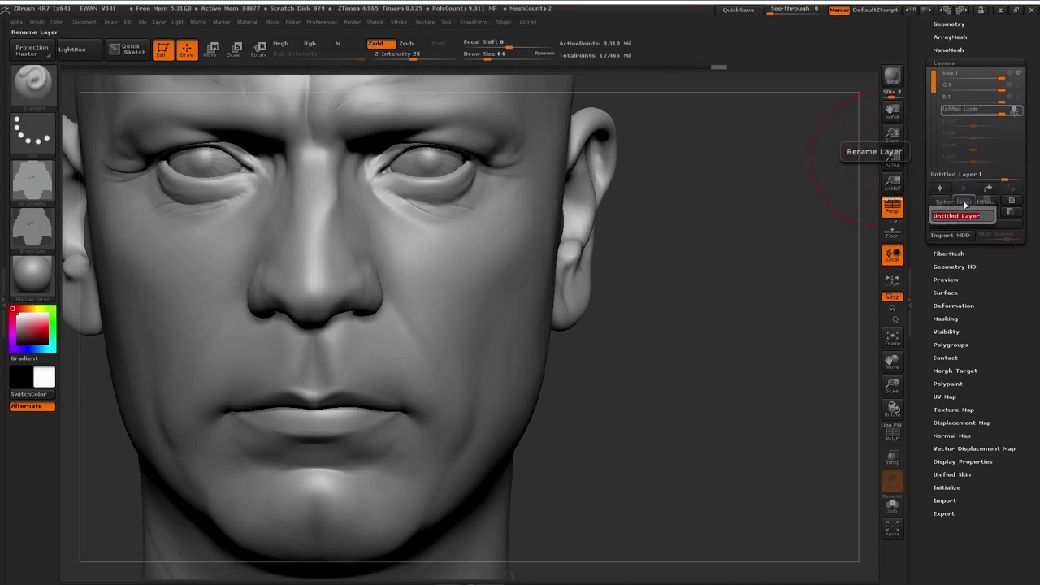
type("morph")
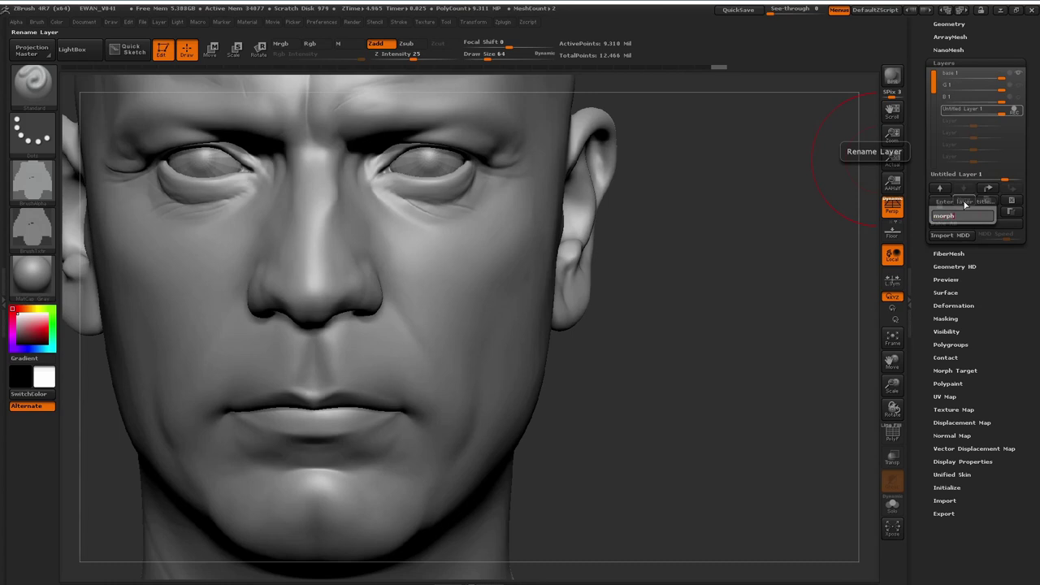
key("Return")
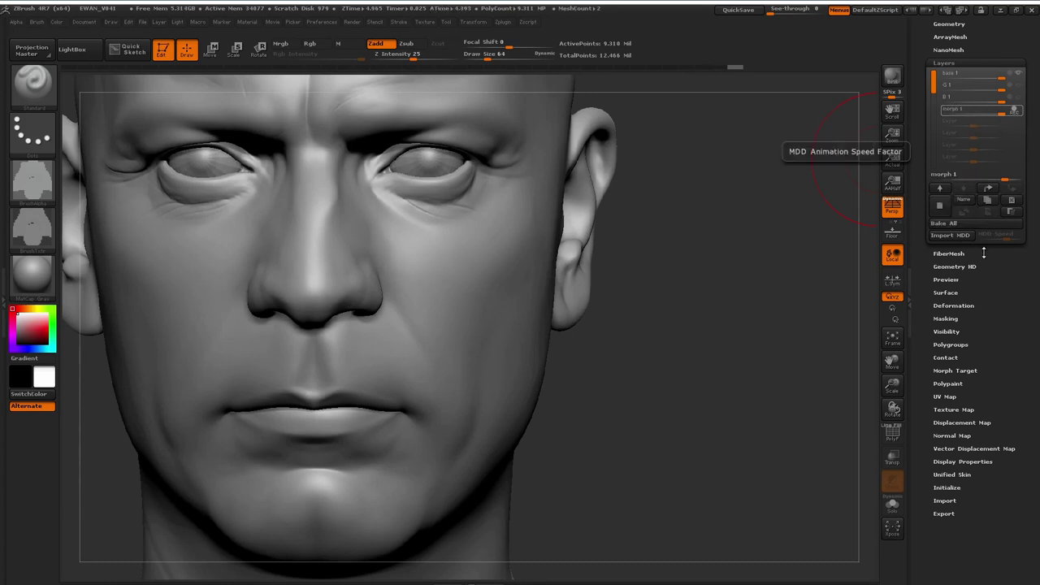
- Delete the head's existing morph target and store a new one from the current shape
left_click(955, 370)
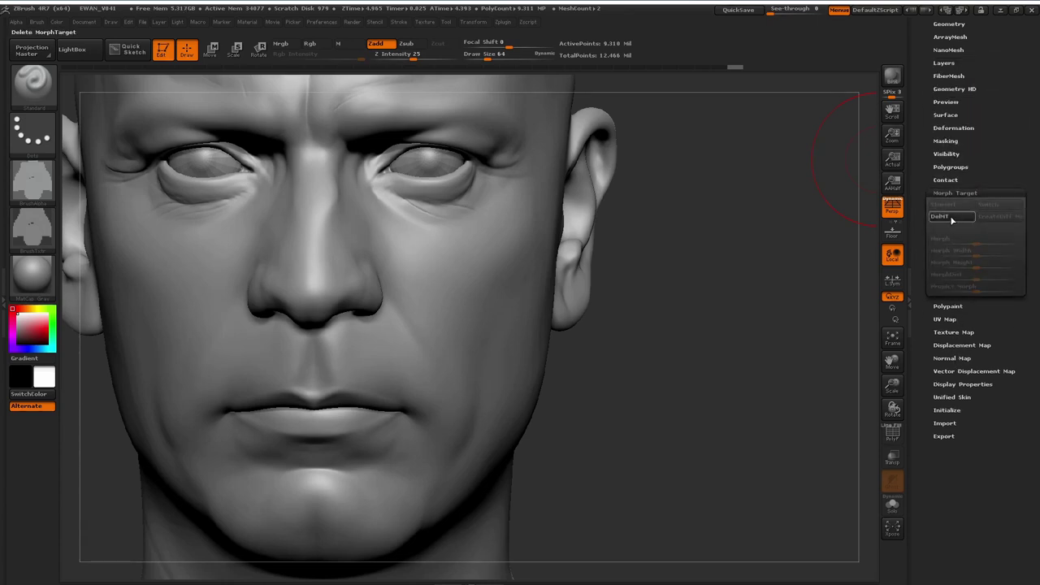
left_click(953, 218)
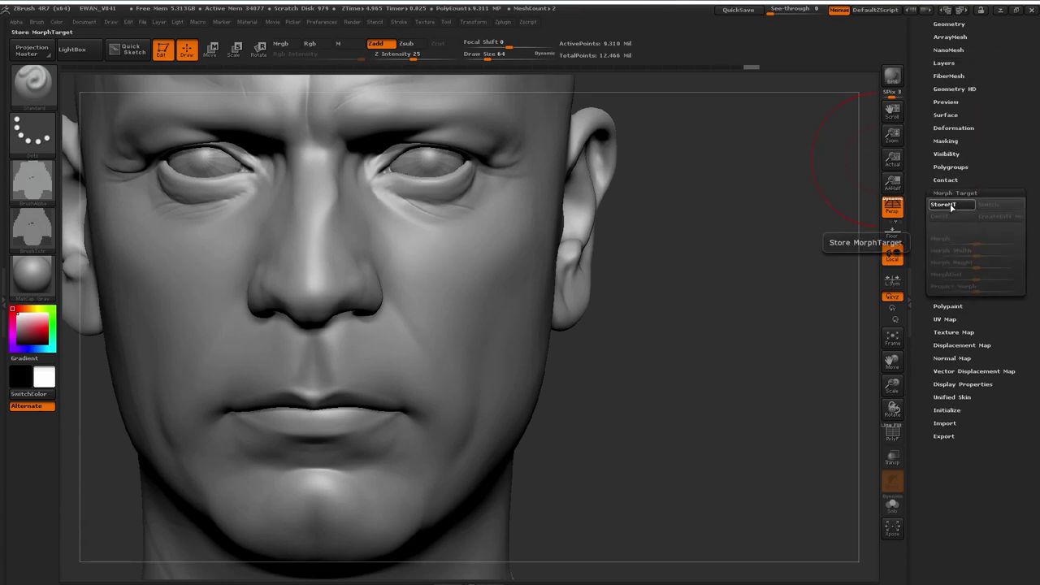
left_click(951, 206)
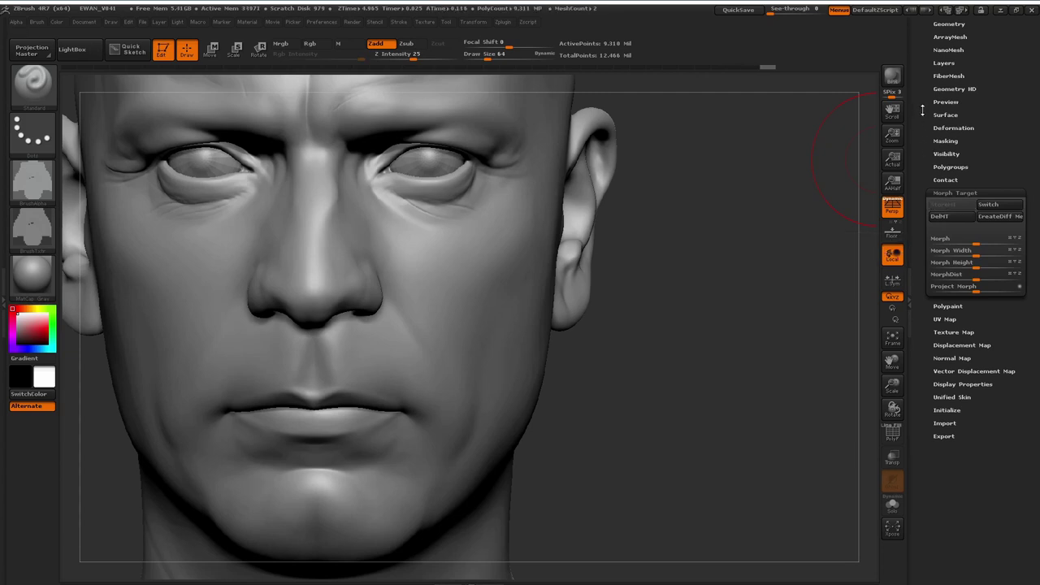
- Make the G and B displacement layers visible on the head
scroll(922, 146, "up", 5)
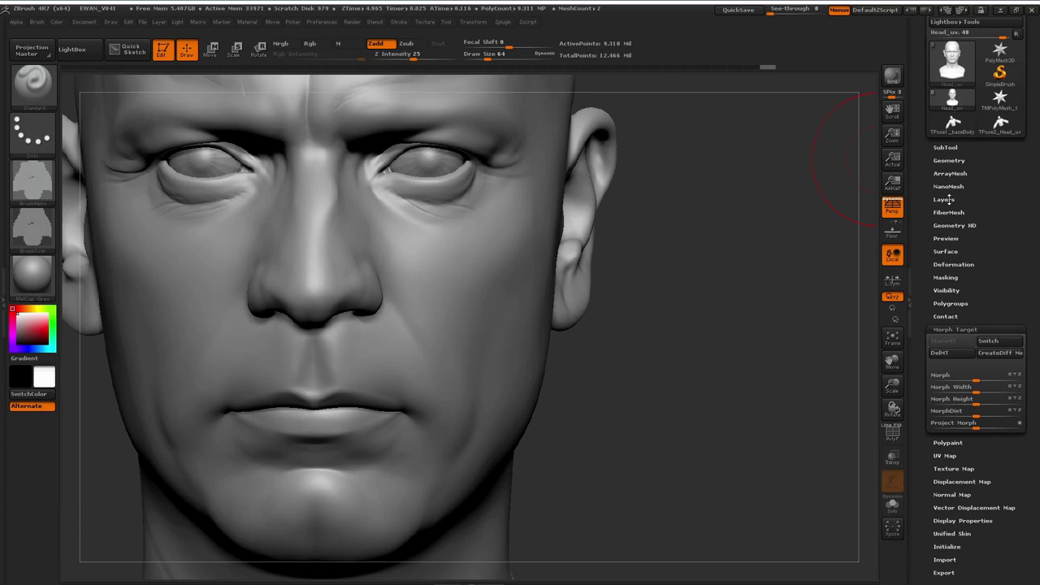
left_click(946, 199)
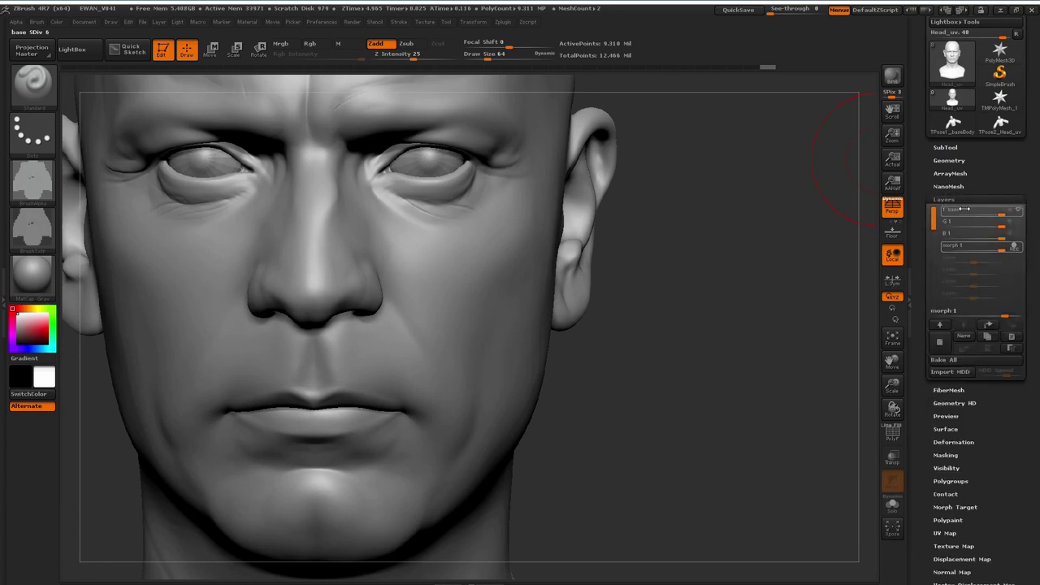
mouse_move(1020, 225)
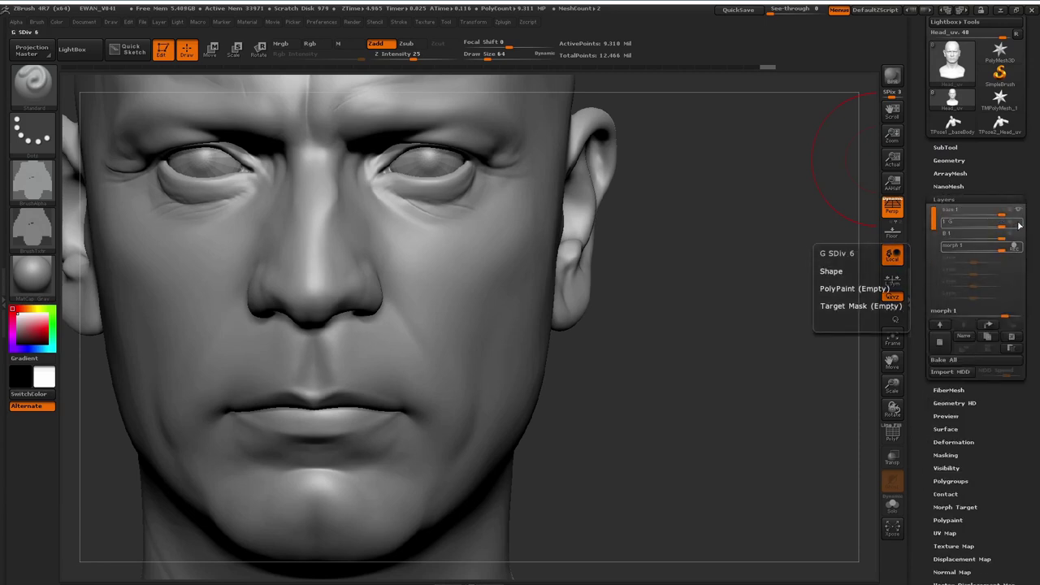
left_click(1019, 237)
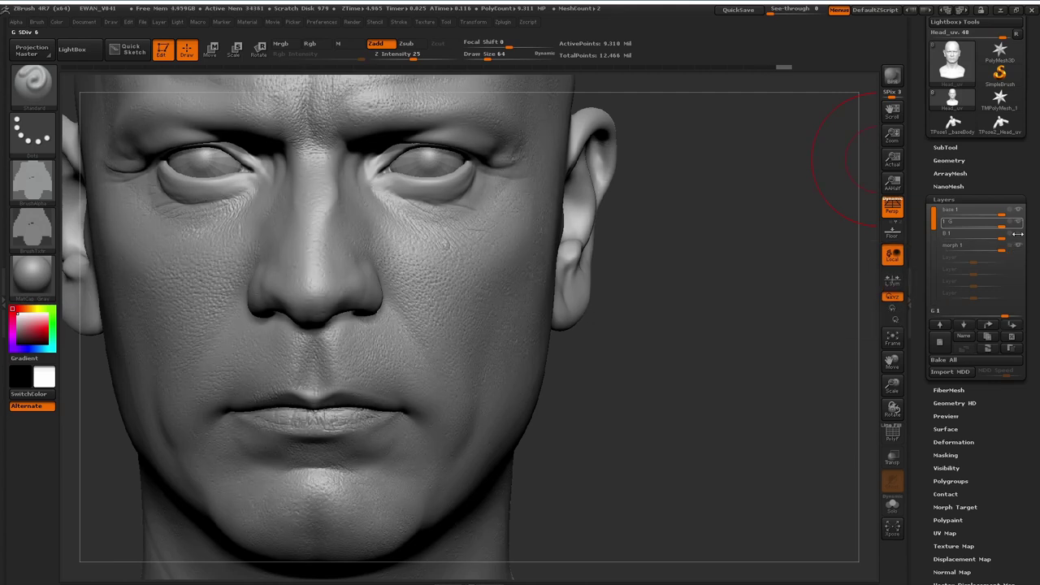
left_click(1018, 238)
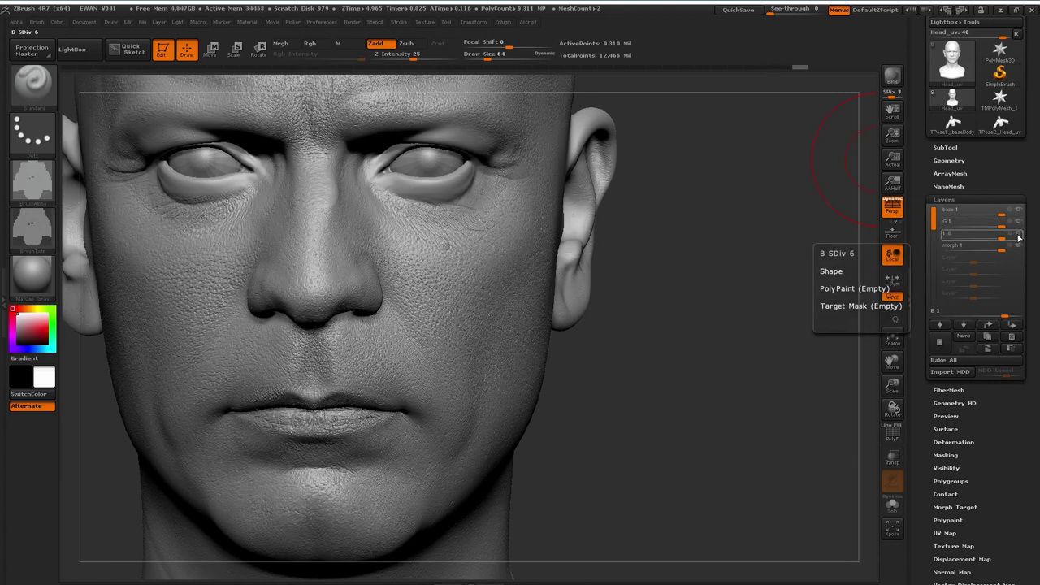
- Set the morph layer to record mode and switch the head to subdivision level 1
mouse_move(956, 249)
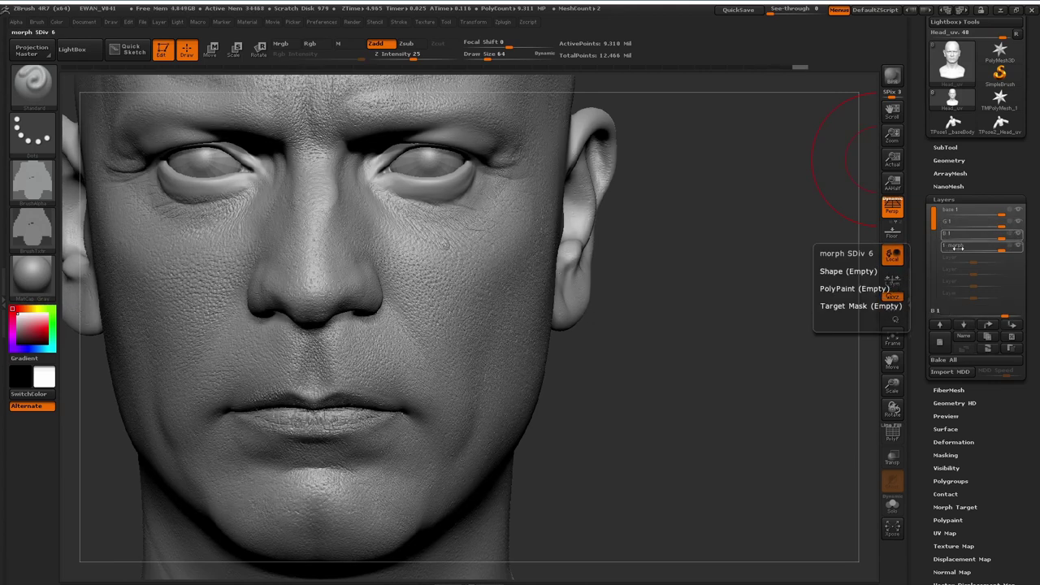
left_click(1010, 249)
mouse_move(991, 226)
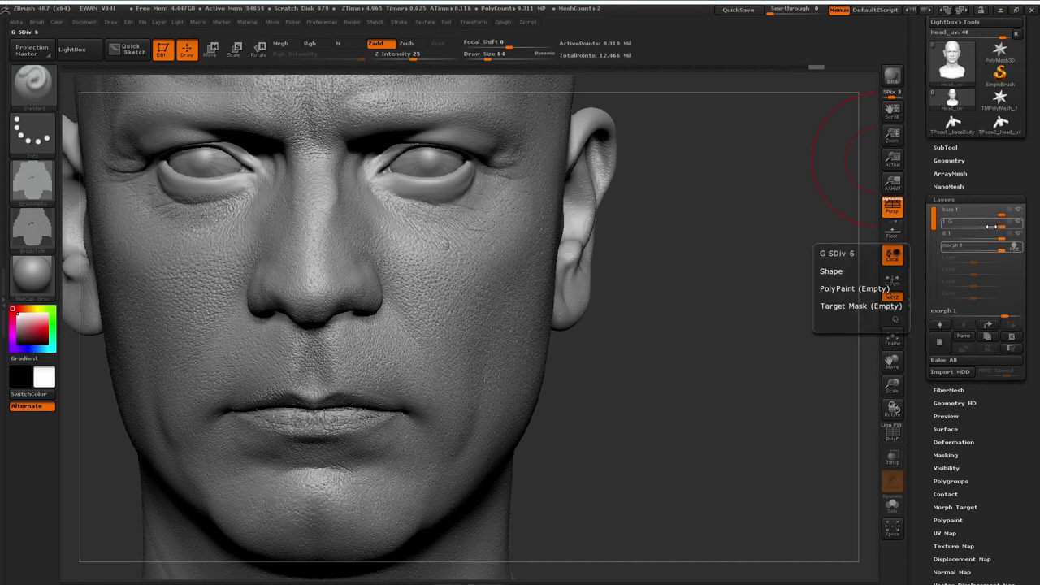
left_click(948, 161)
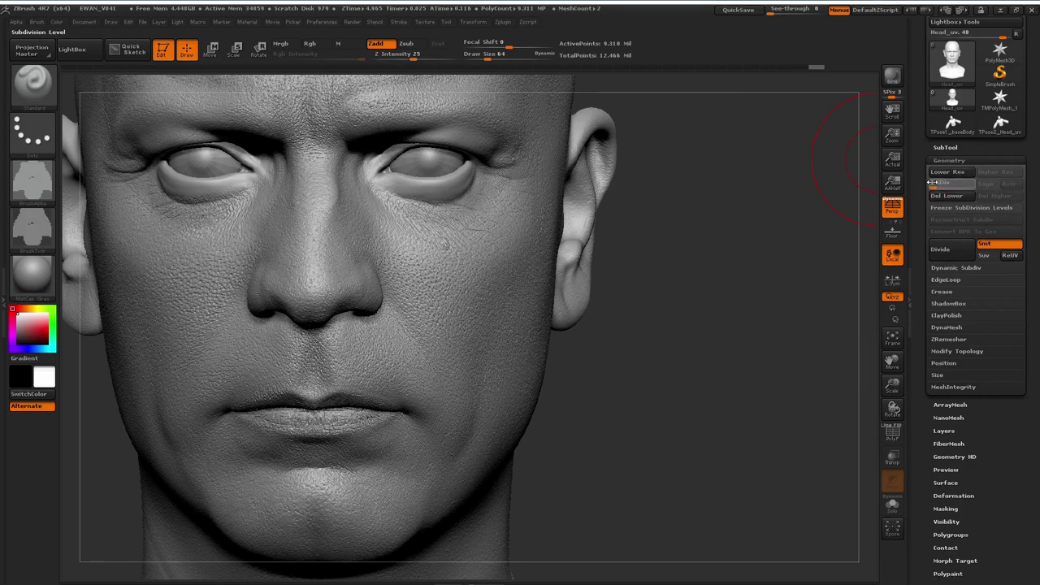
left_click(933, 183)
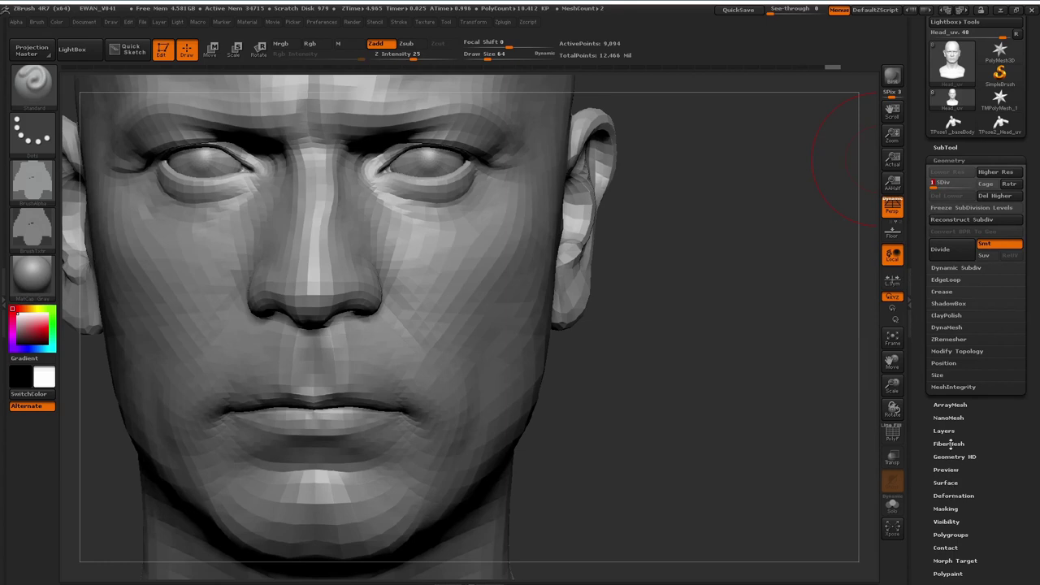
- Morph the level 1 head to its stored morph target and return it to subdivision level 6
left_click(954, 554)
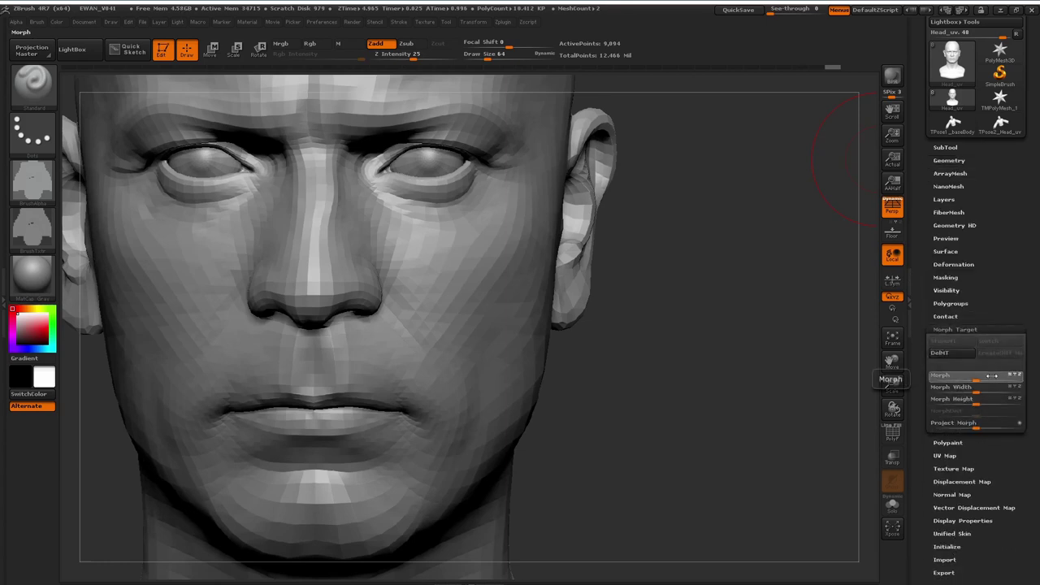
left_click_drag(1027, 394, 1034, 397)
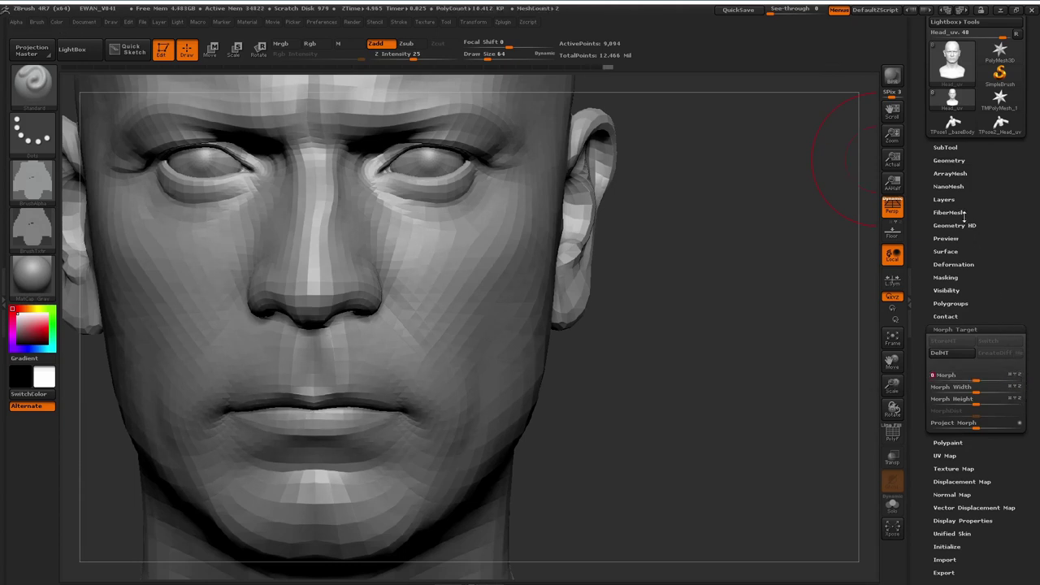
left_click(948, 160)
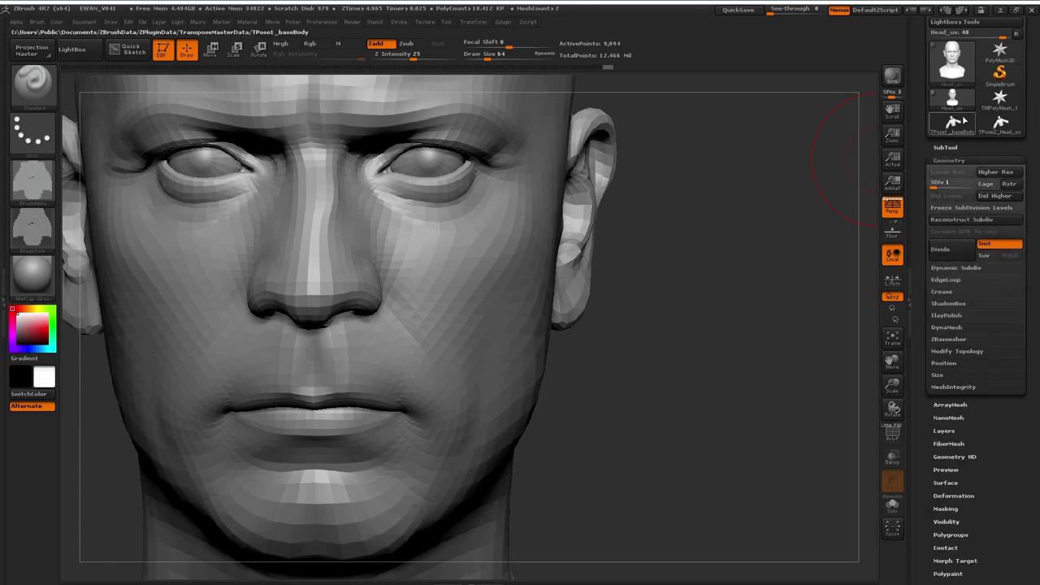
left_click(973, 184)
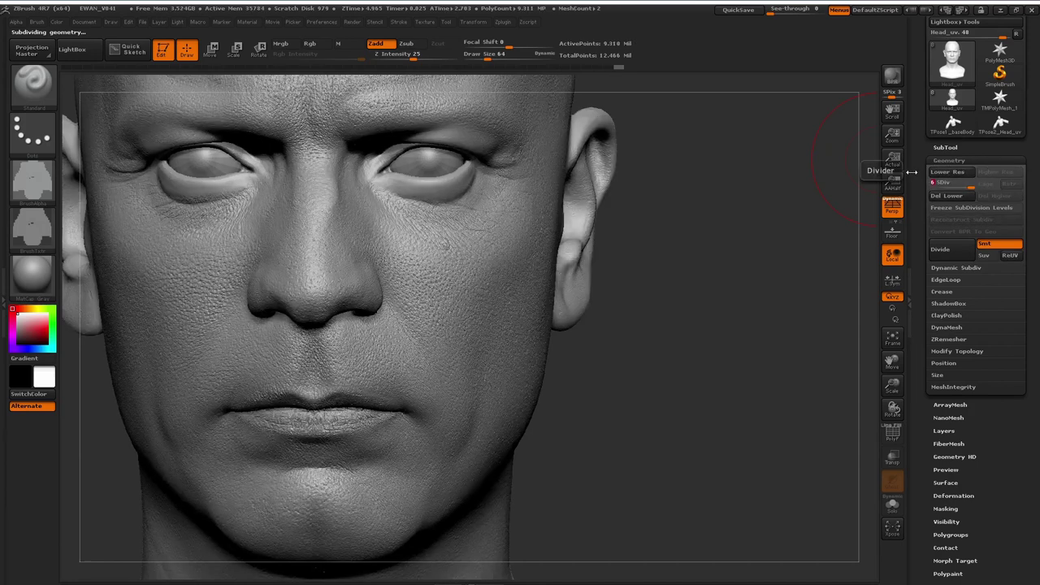
left_click_drag(734, 260, 738, 309)
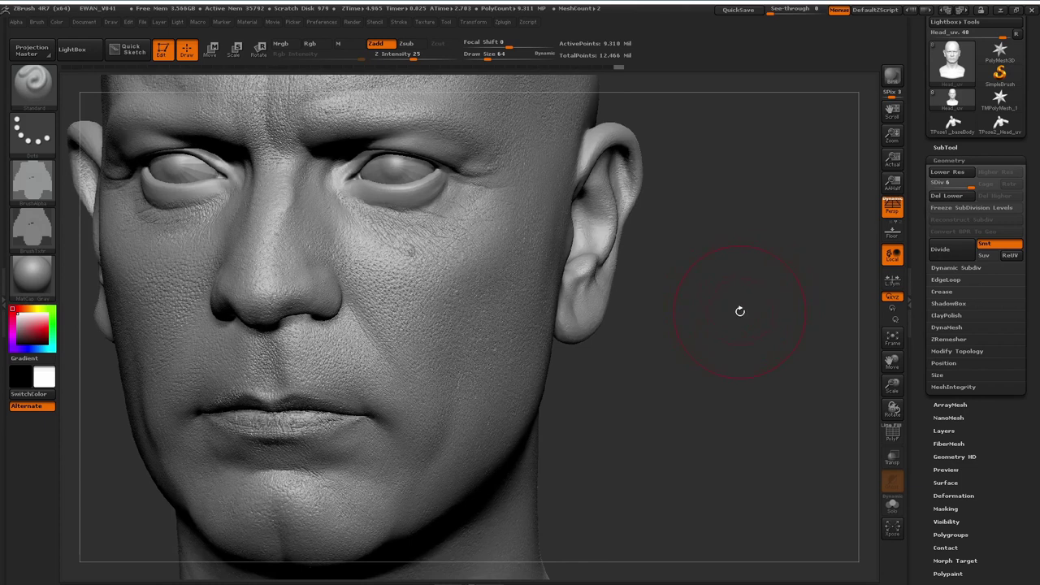
- Set the G displacement layer's intensity to 0.65
left_click(943, 431)
mouse_move(997, 221)
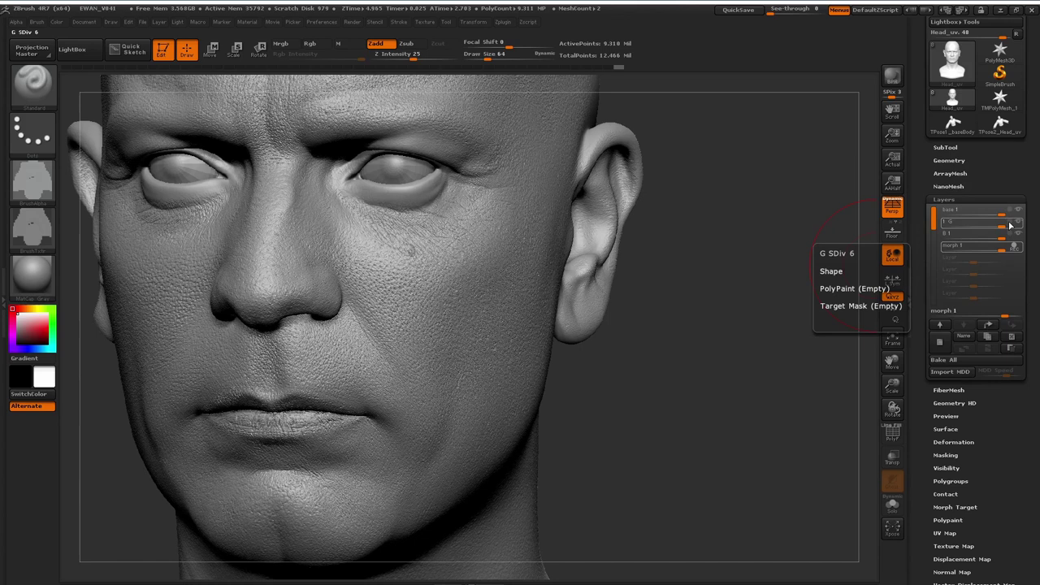
left_click(1013, 222)
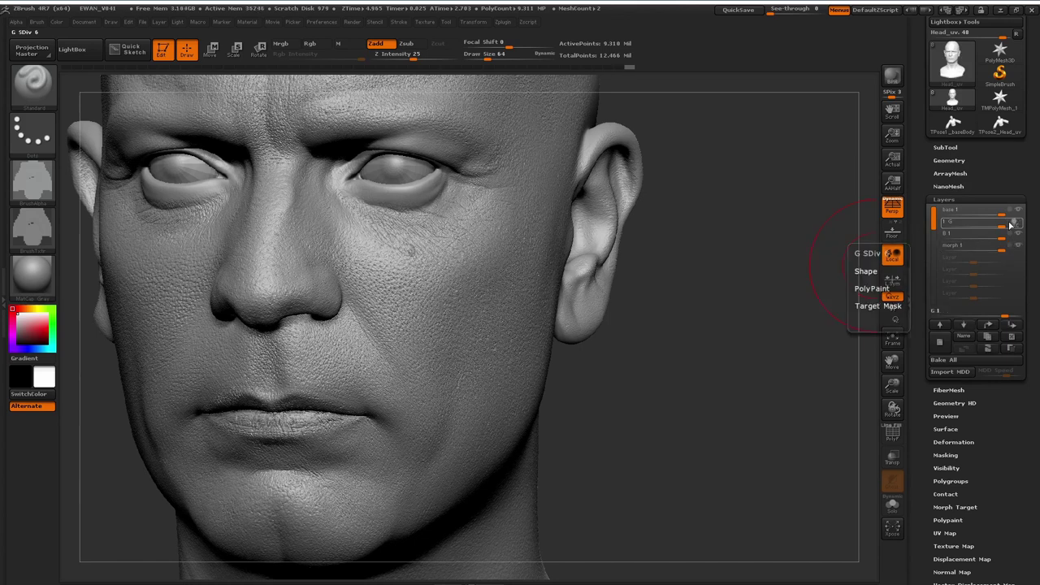
left_click(961, 221)
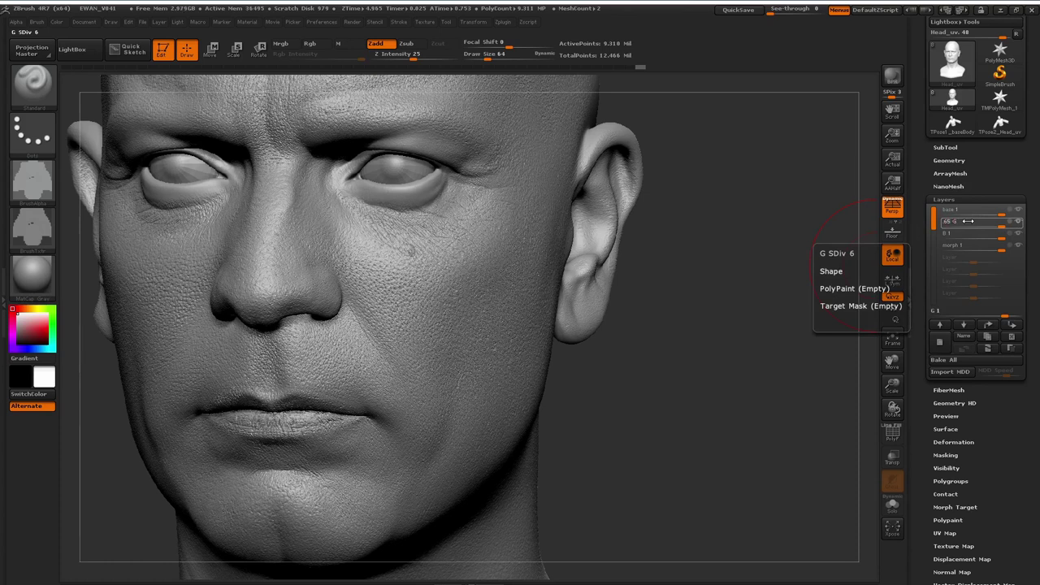
key("Return")
- Set the B displacement layer's intensity to 0.65
left_click(948, 233)
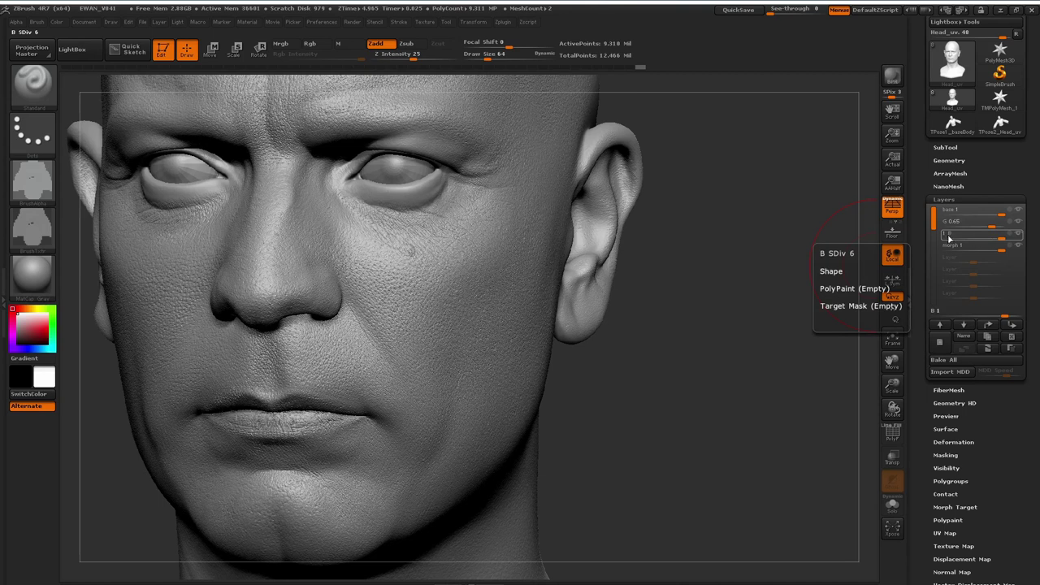
left_click(946, 234)
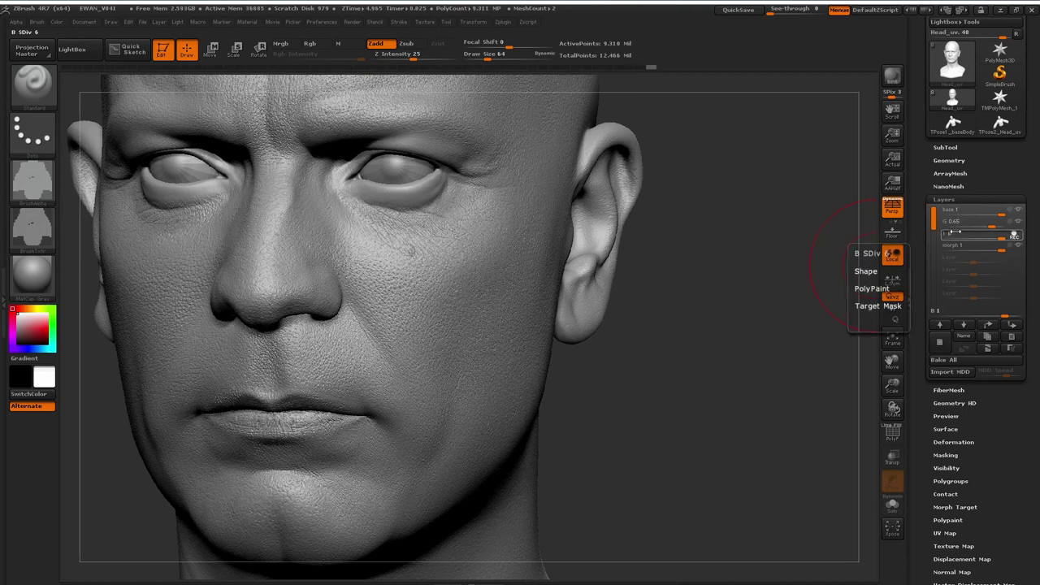
left_click(966, 233)
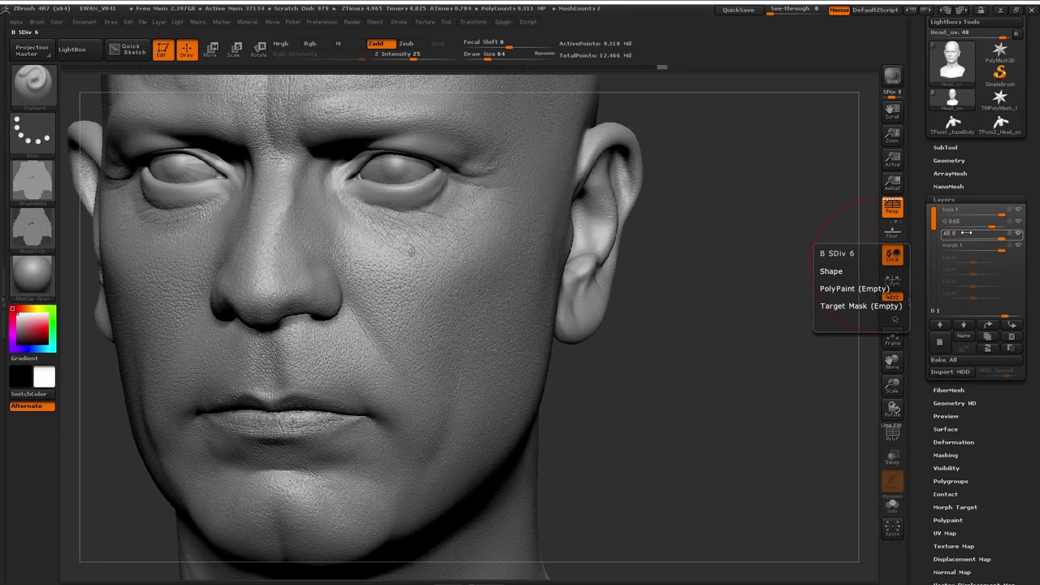
key("Return")
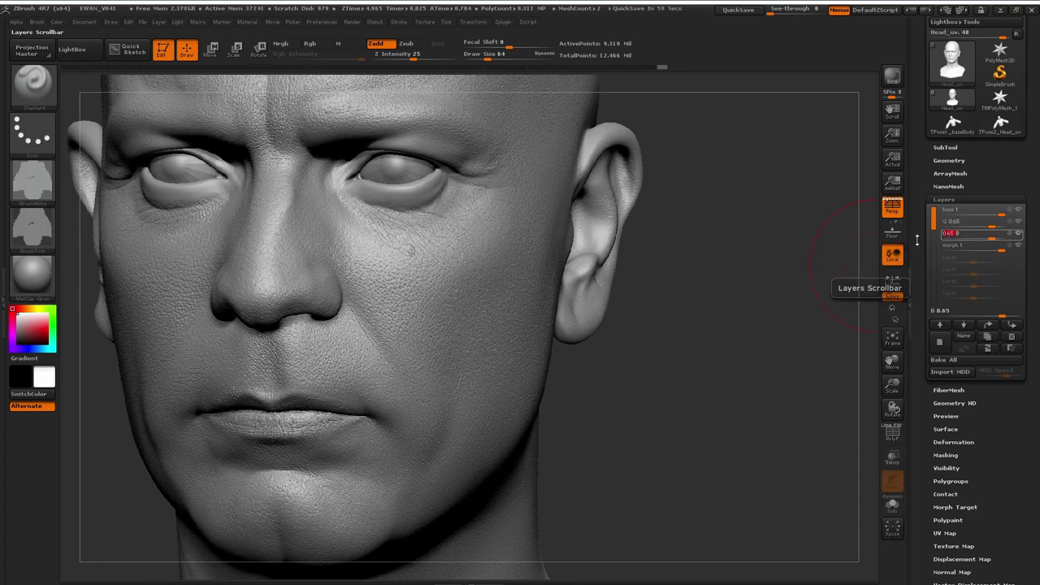
mouse_move(734, 328)
left_mouse_down()
mouse_move(754, 325)
mouse_move(736, 326)
mouse_move(750, 341)
mouse_move(736, 346)
mouse_move(755, 296)
left_mouse_up()
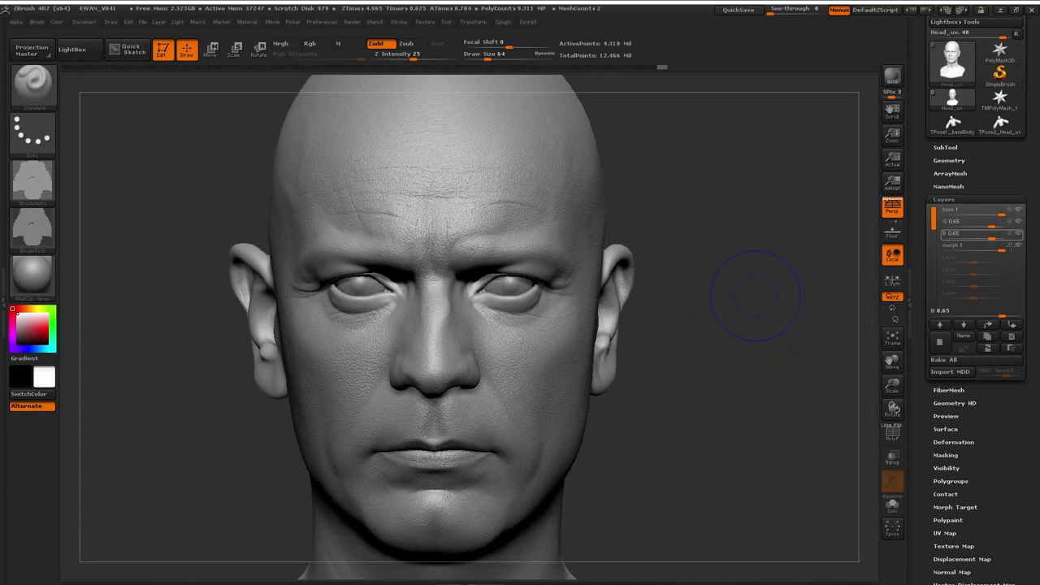
- Select the morph layer, add a new sculpt layer after it and name the new layer noise
left_click(1012, 249)
left_click(1013, 249)
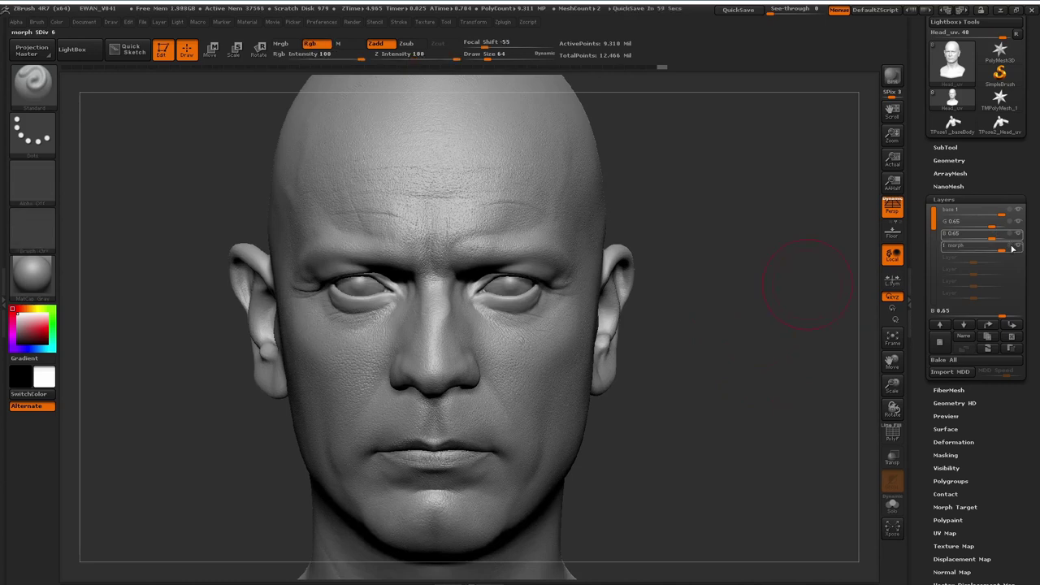
left_click(1012, 249)
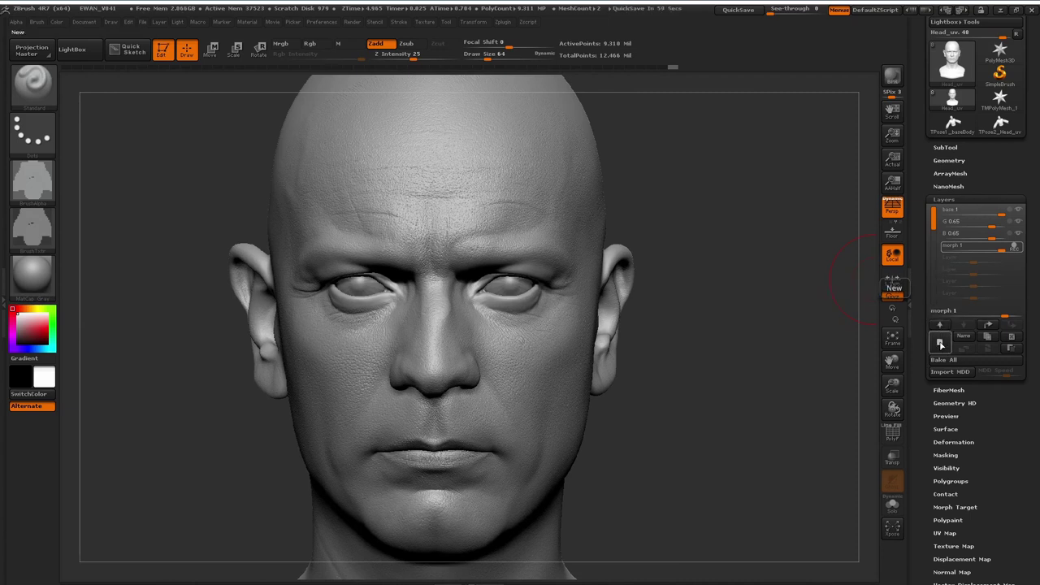
left_click(940, 343)
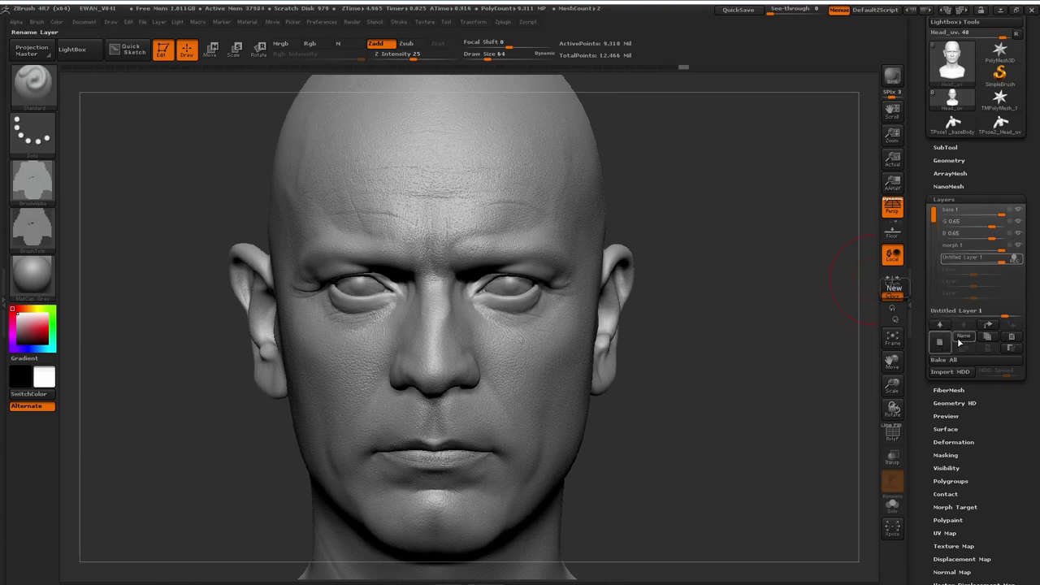
left_click(963, 336)
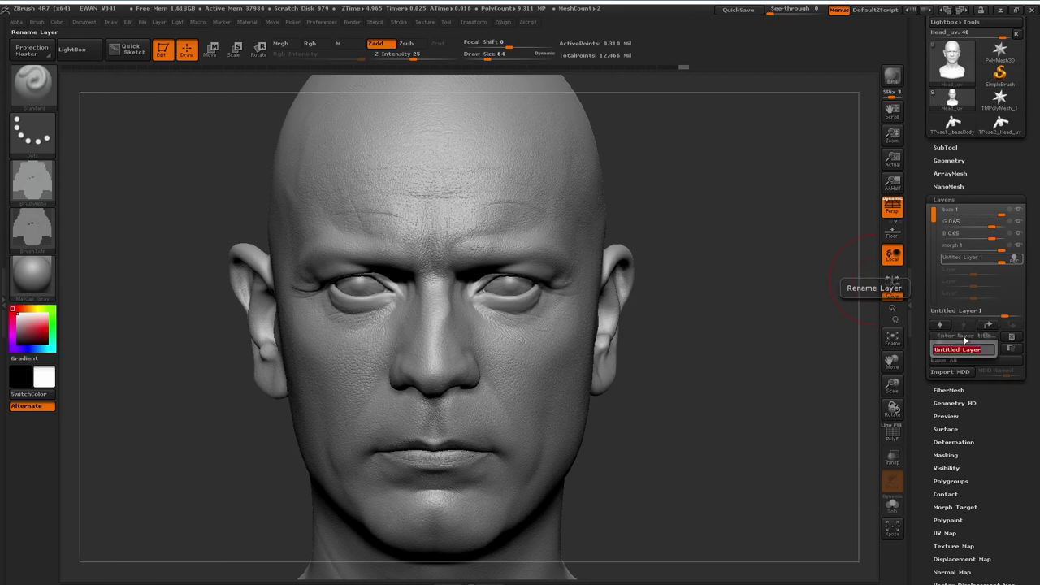
type("noi")
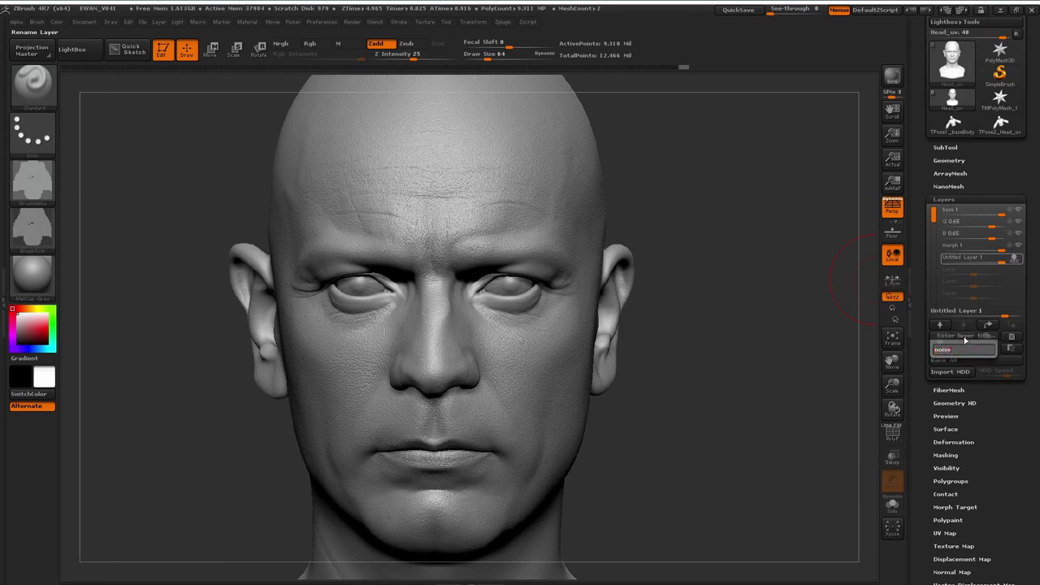
type("se")
key("Return")
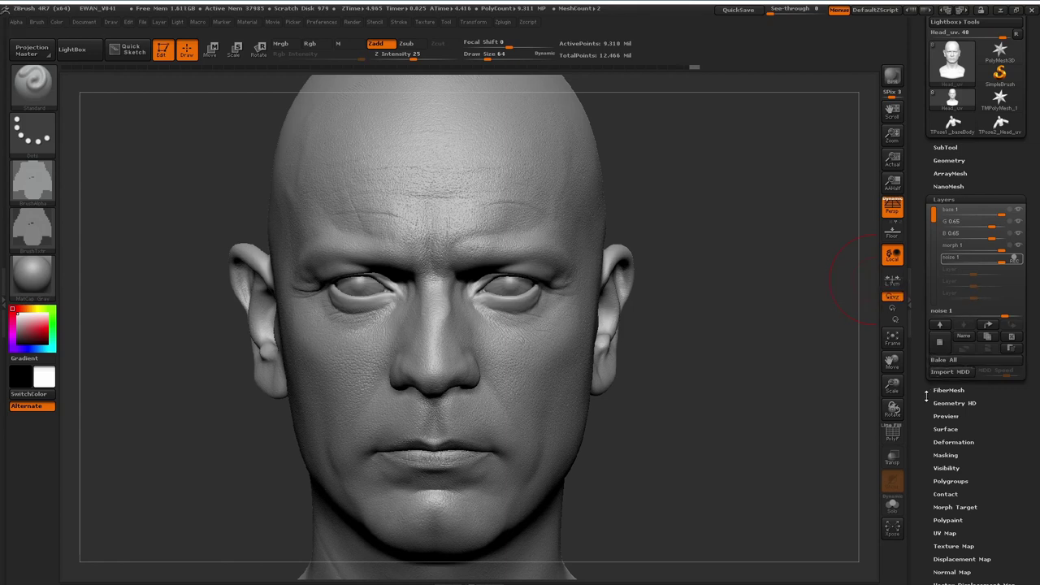
- Create a 3D surface noise for the head in NoiseMaker and set its strength to about -0.00077
mouse_move(784, 355)
left_mouse_down()
mouse_move(771, 358)
mouse_move(781, 359)
left_mouse_up()
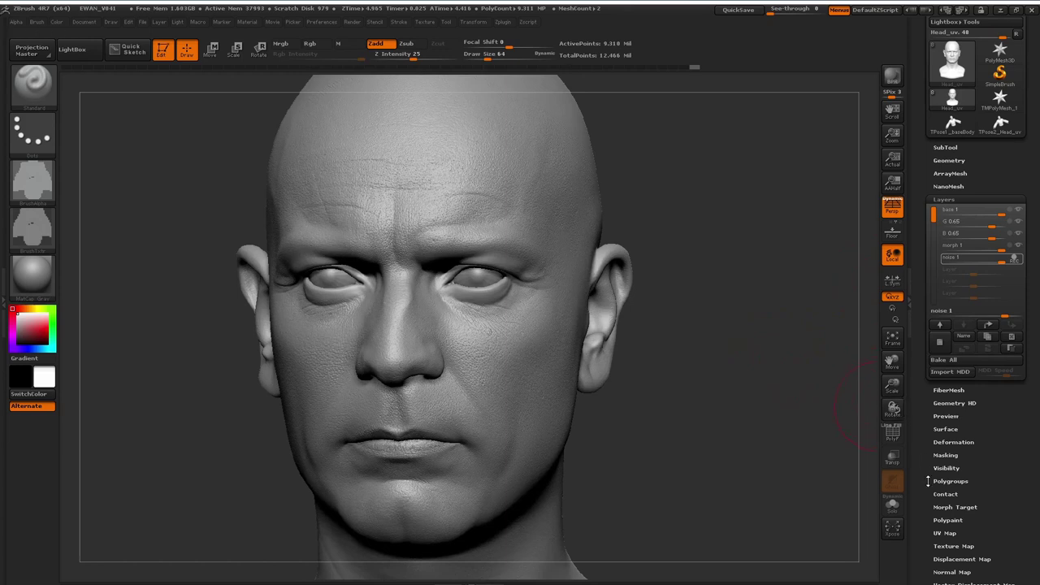
left_click(940, 429)
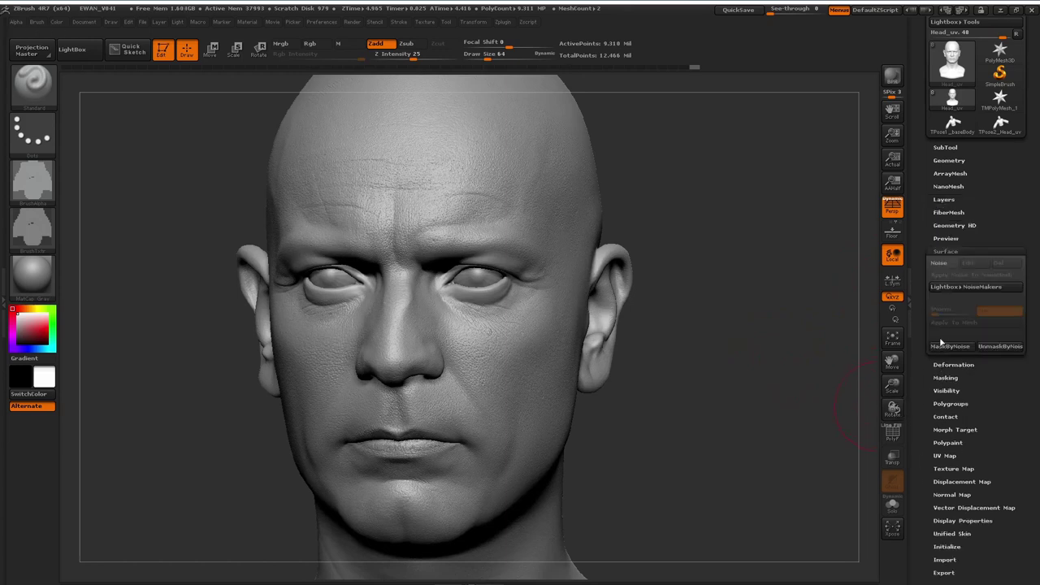
left_click(942, 268)
left_click_drag(821, 332, 858, 448, "alt")
left_click_drag(876, 266, 900, 405, "alt")
left_click(936, 267)
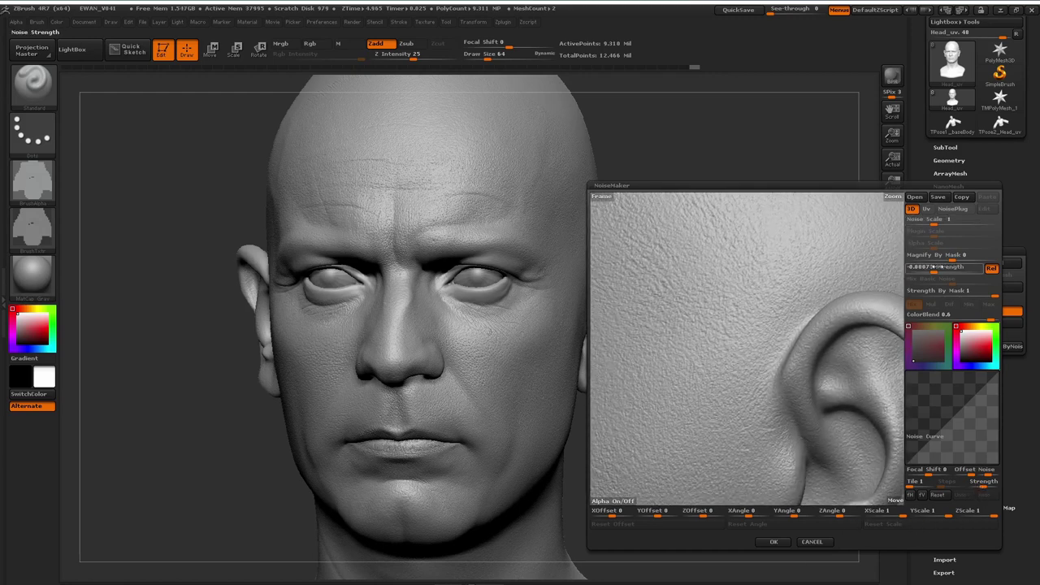
left_click_drag(935, 270, 932, 272)
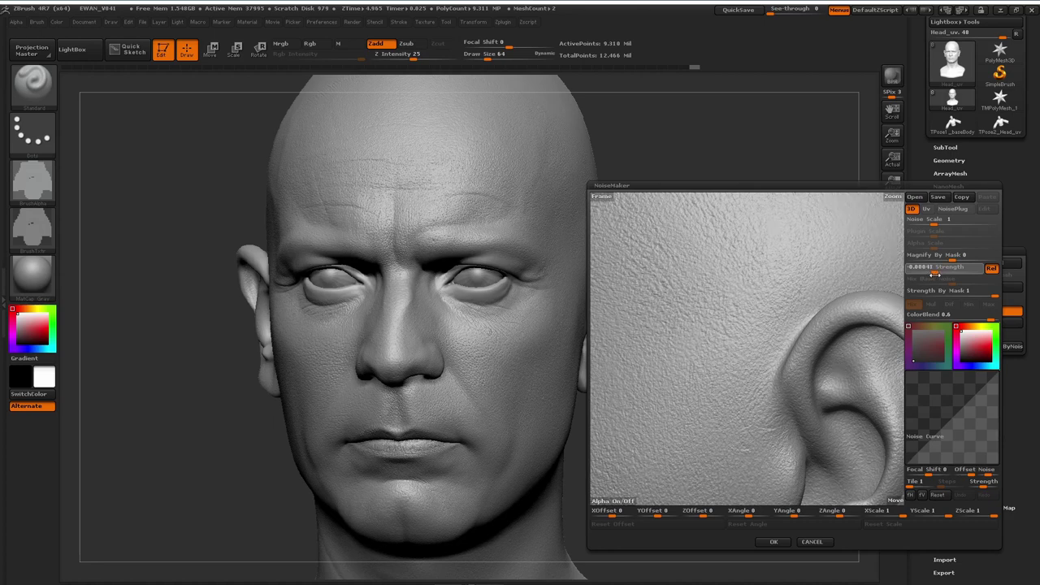
left_click(934, 273)
mouse_move(934, 272)
left_mouse_down()
mouse_move(954, 273)
mouse_move(934, 272)
left_mouse_up()
left_click(935, 273)
- Reduce the noise scale to about 0.78 and accept the surface noise settings
left_click_drag(934, 223, 933, 223)
left_click(932, 224)
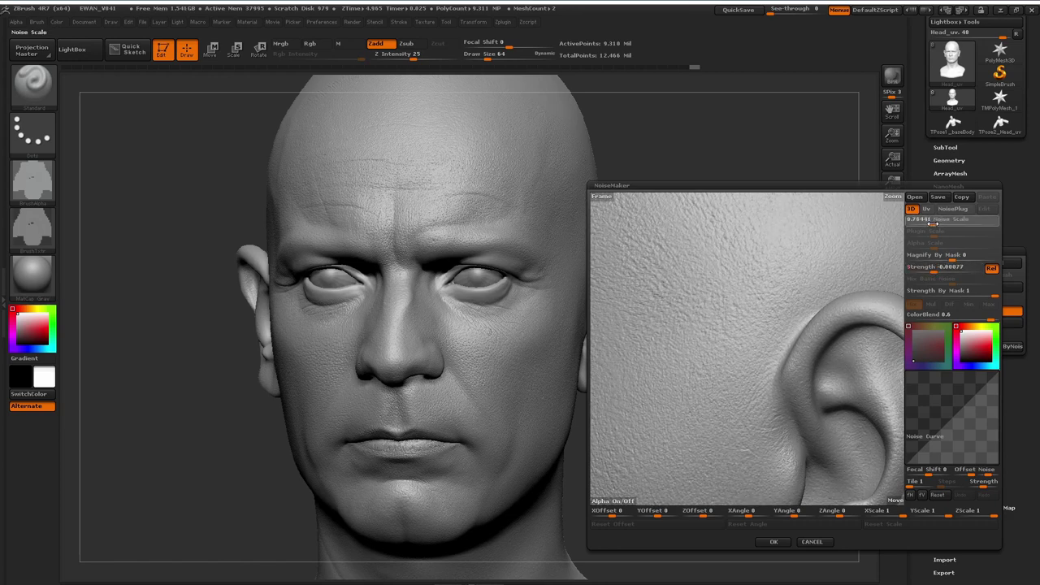
left_click(773, 541)
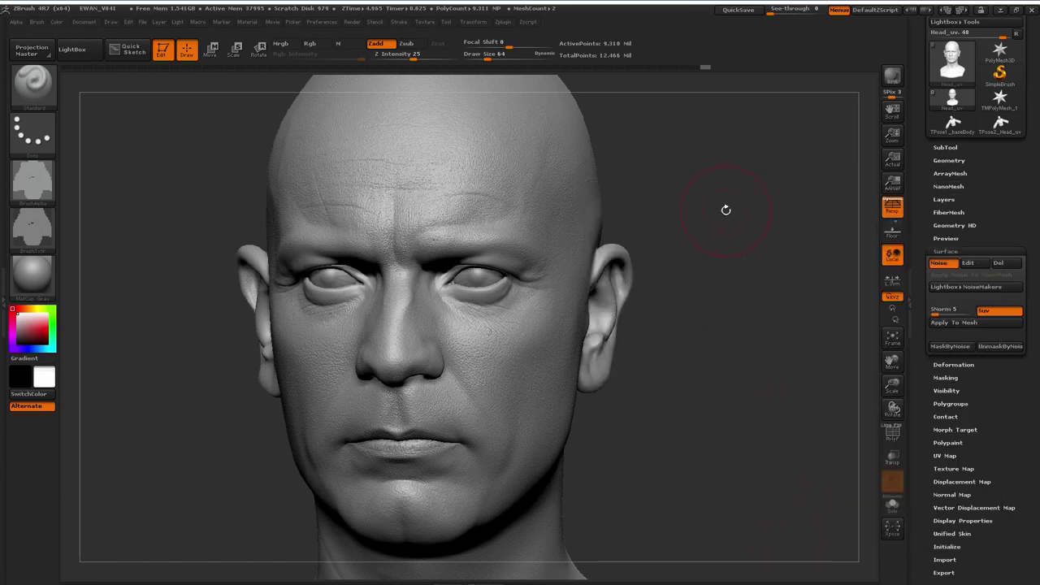
- Check the noise preview on the forehead and side of the head, and apply the surface noise to the mesh
left_click_drag(726, 209, 186, 303)
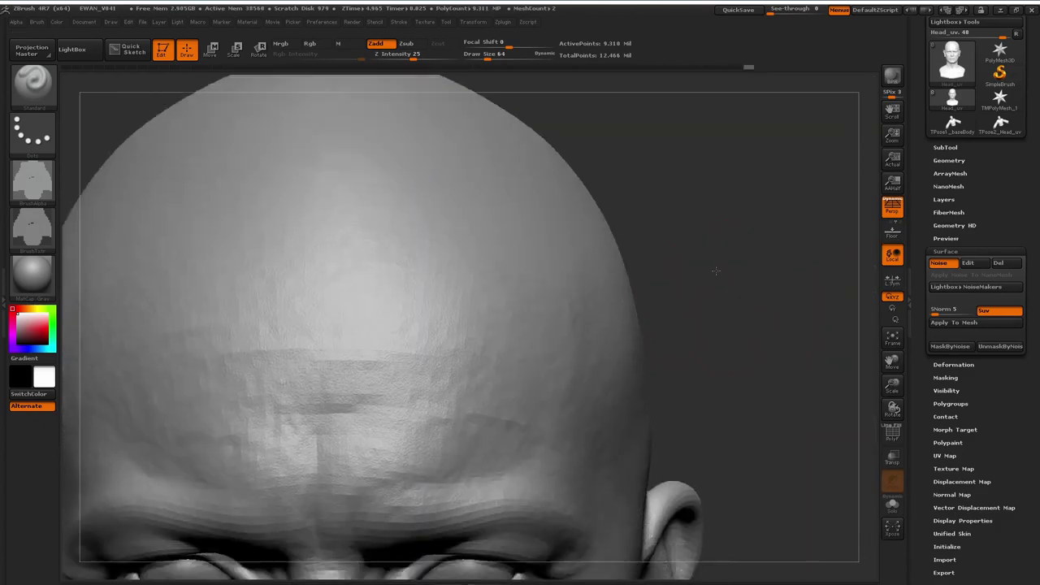
left_click_drag(715, 272, 723, 177, "alt")
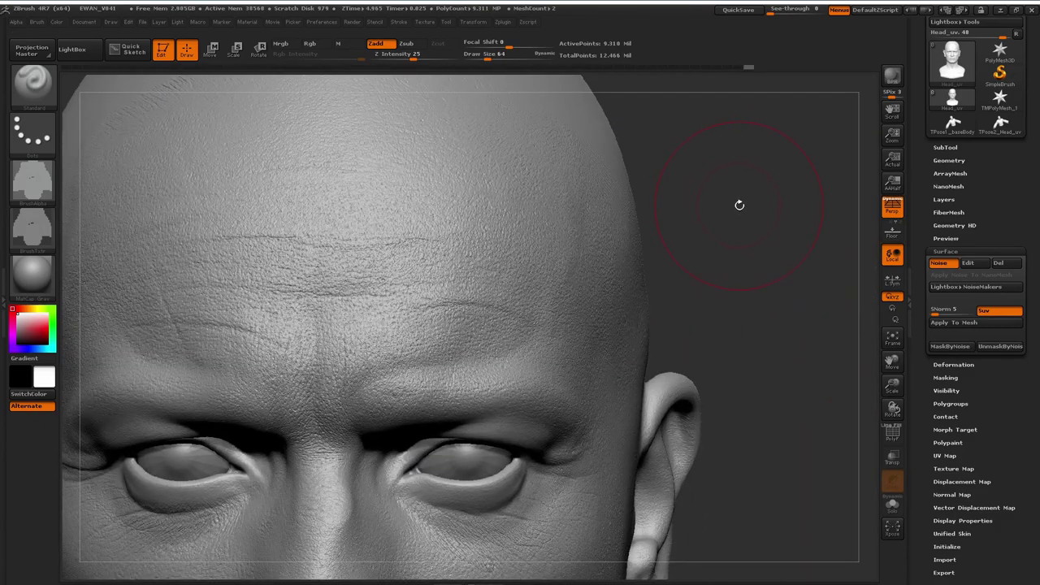
left_click_drag(747, 242, 700, 246)
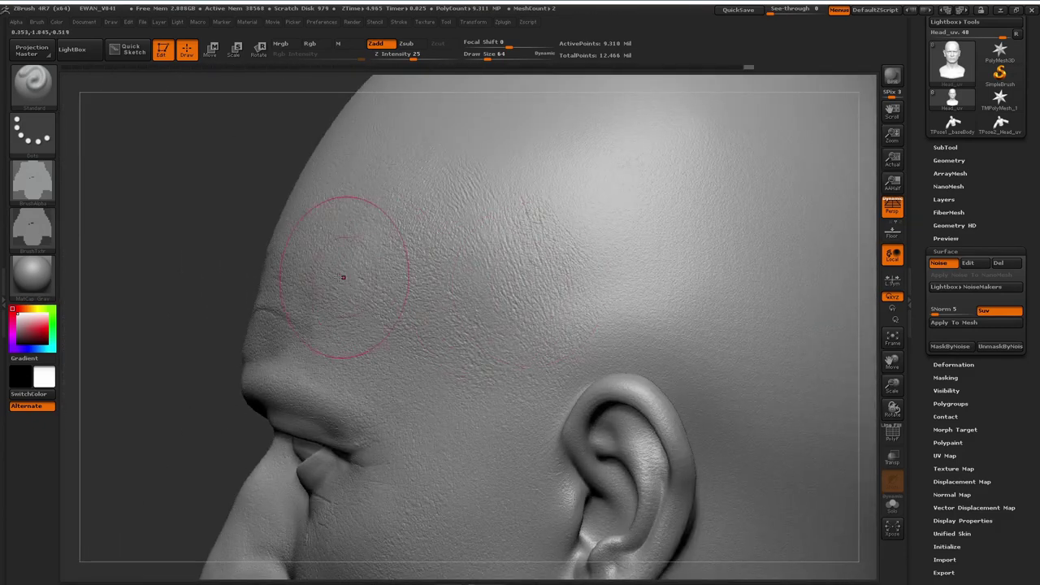
left_click(949, 325)
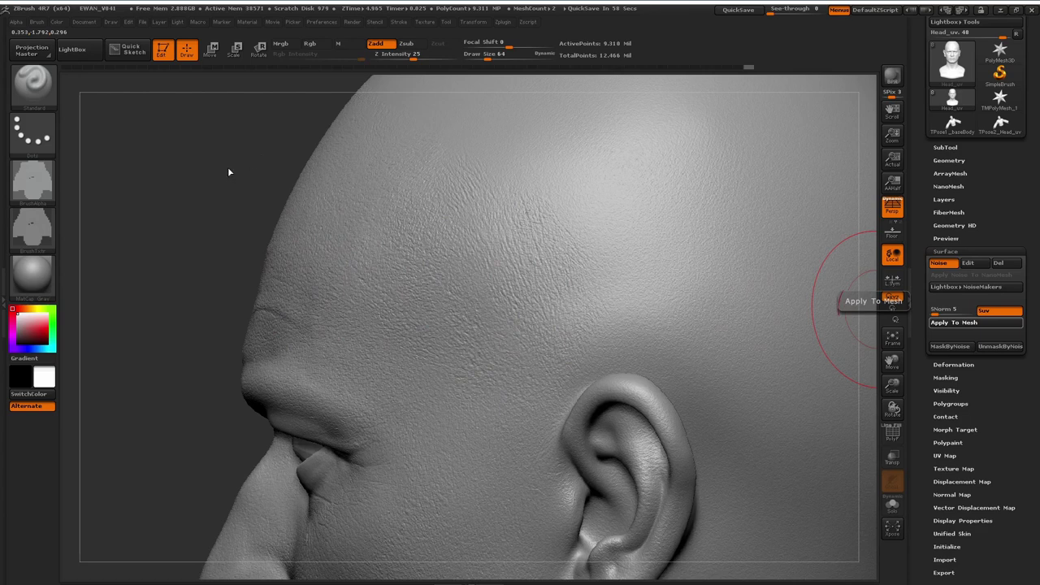
mouse_move(206, 186)
left_mouse_down()
mouse_move(250, 201)
mouse_move(634, 173)
left_mouse_up()
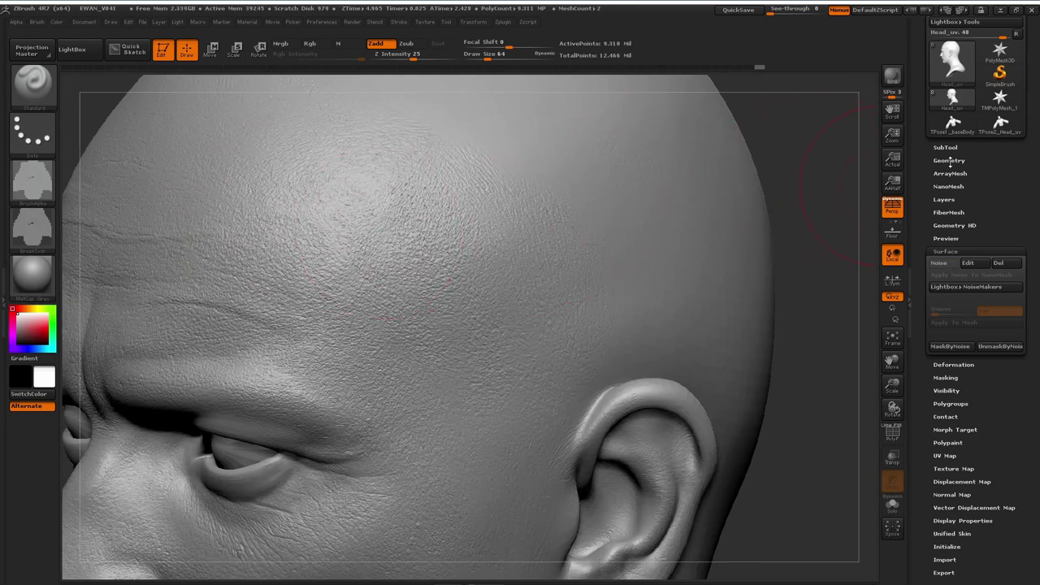
- Open the noise layer's intensity value for editing
left_click(950, 200)
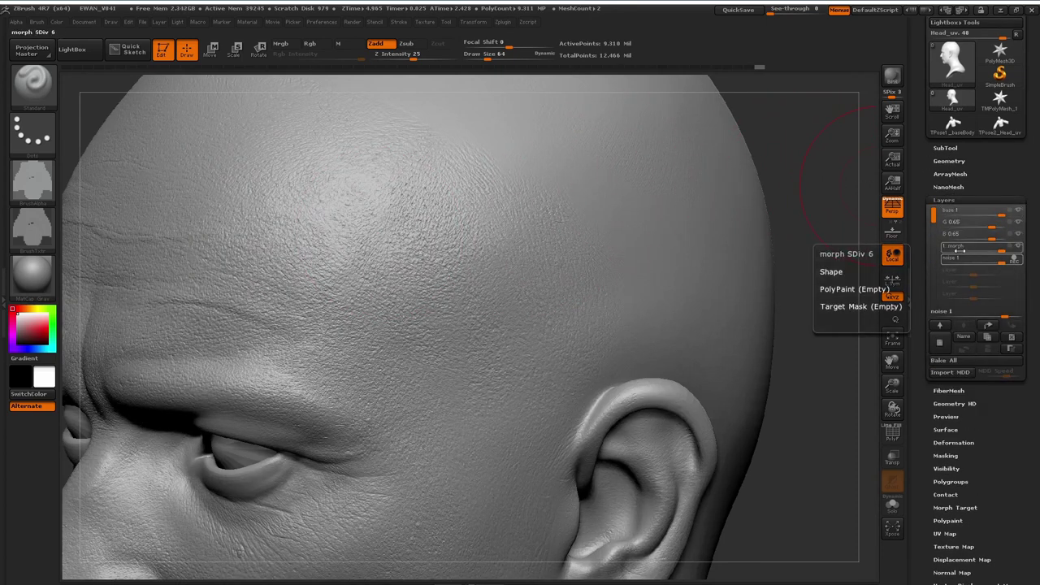
left_click(971, 257)
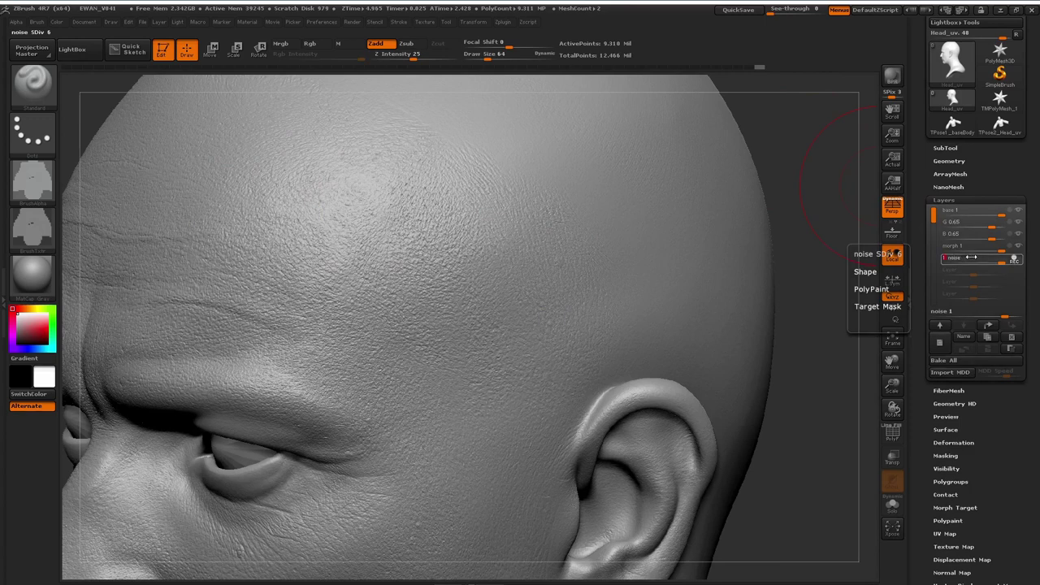